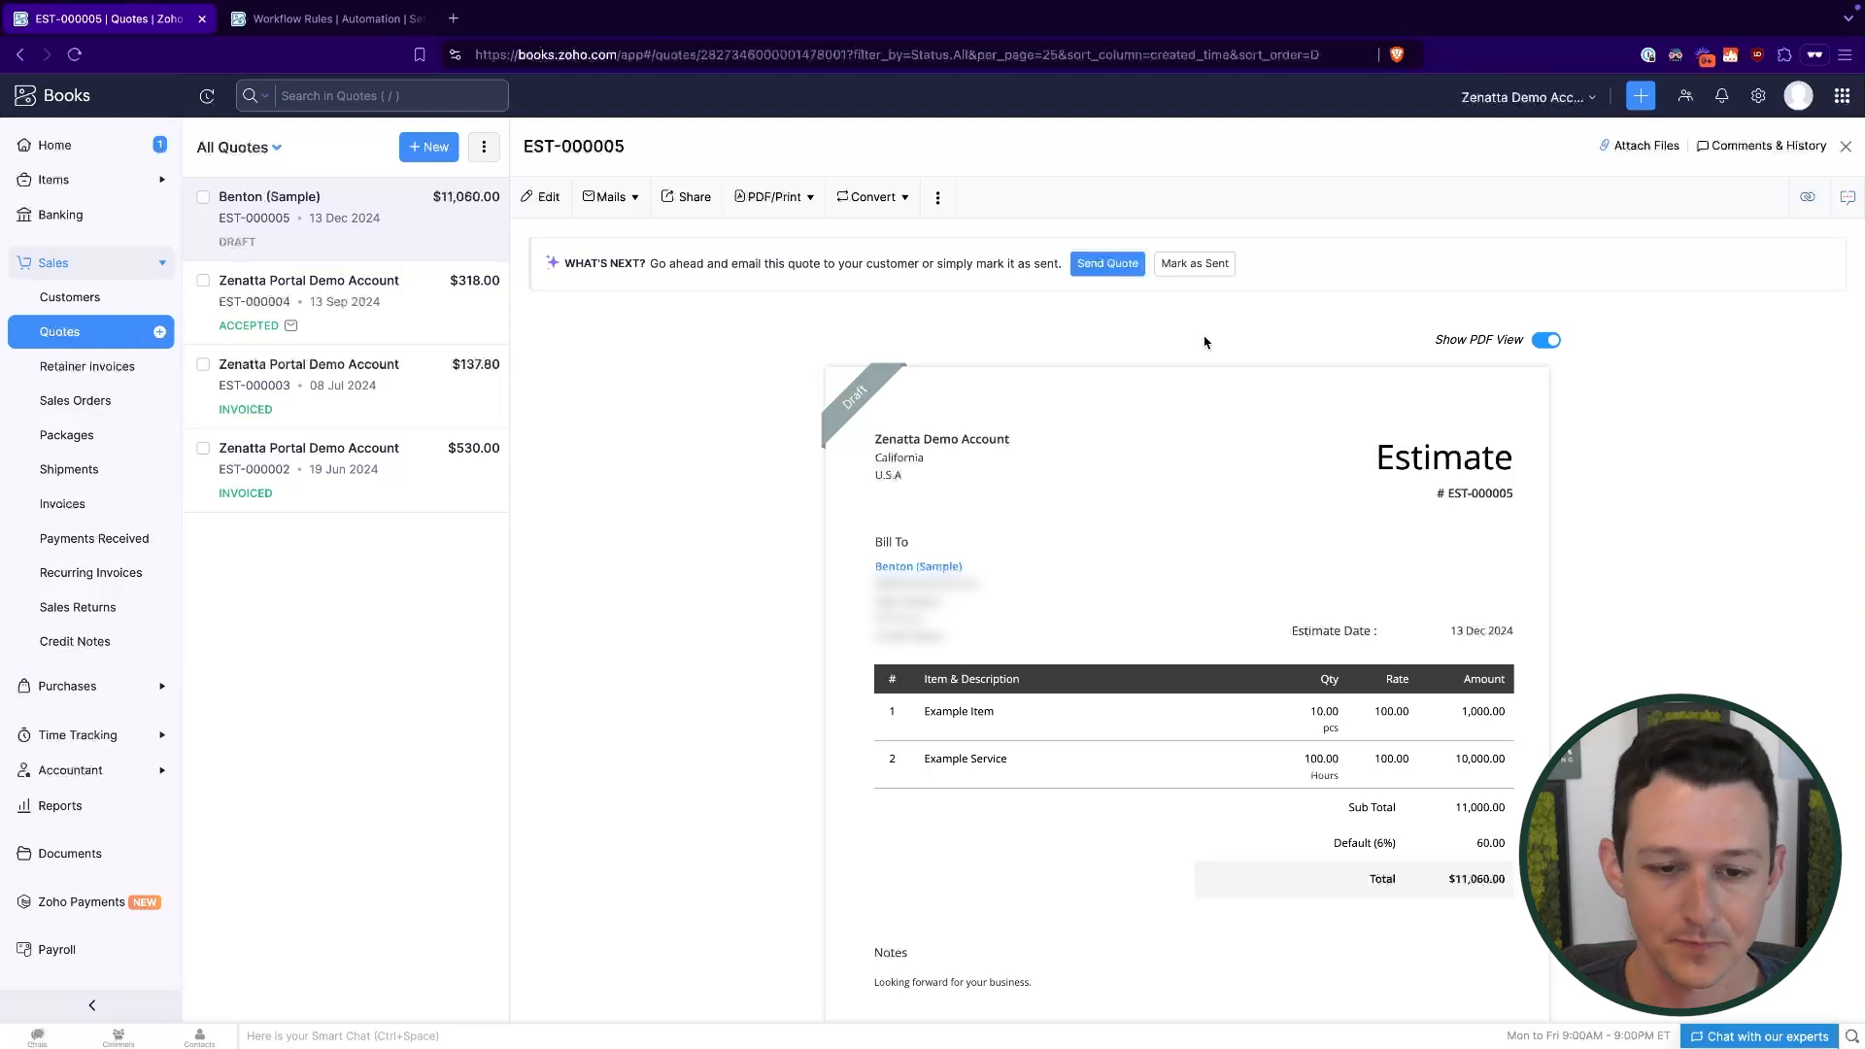
# Mark the Benton (Sample) draft quote as sent.
pyautogui.click(1200, 271)
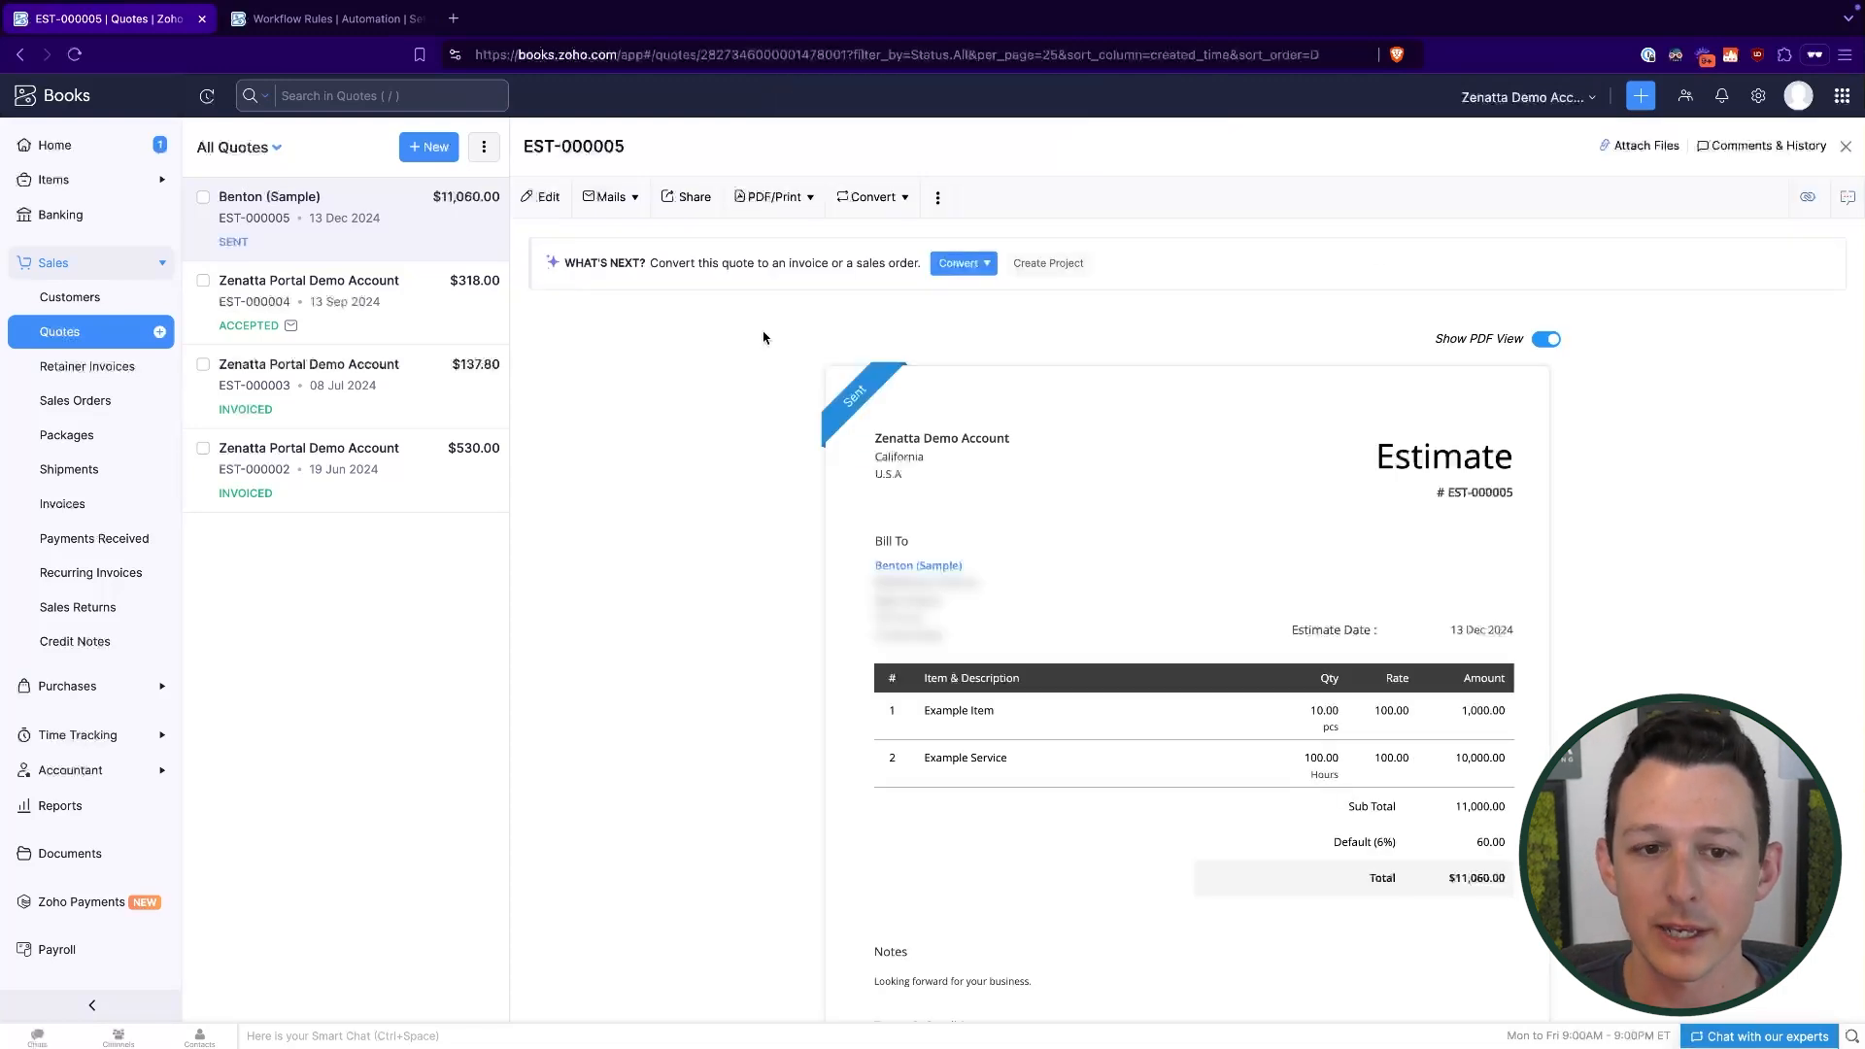
# Open the sent quote for editing, examine its available fields, and leave without saving.
pyautogui.click(543, 196)
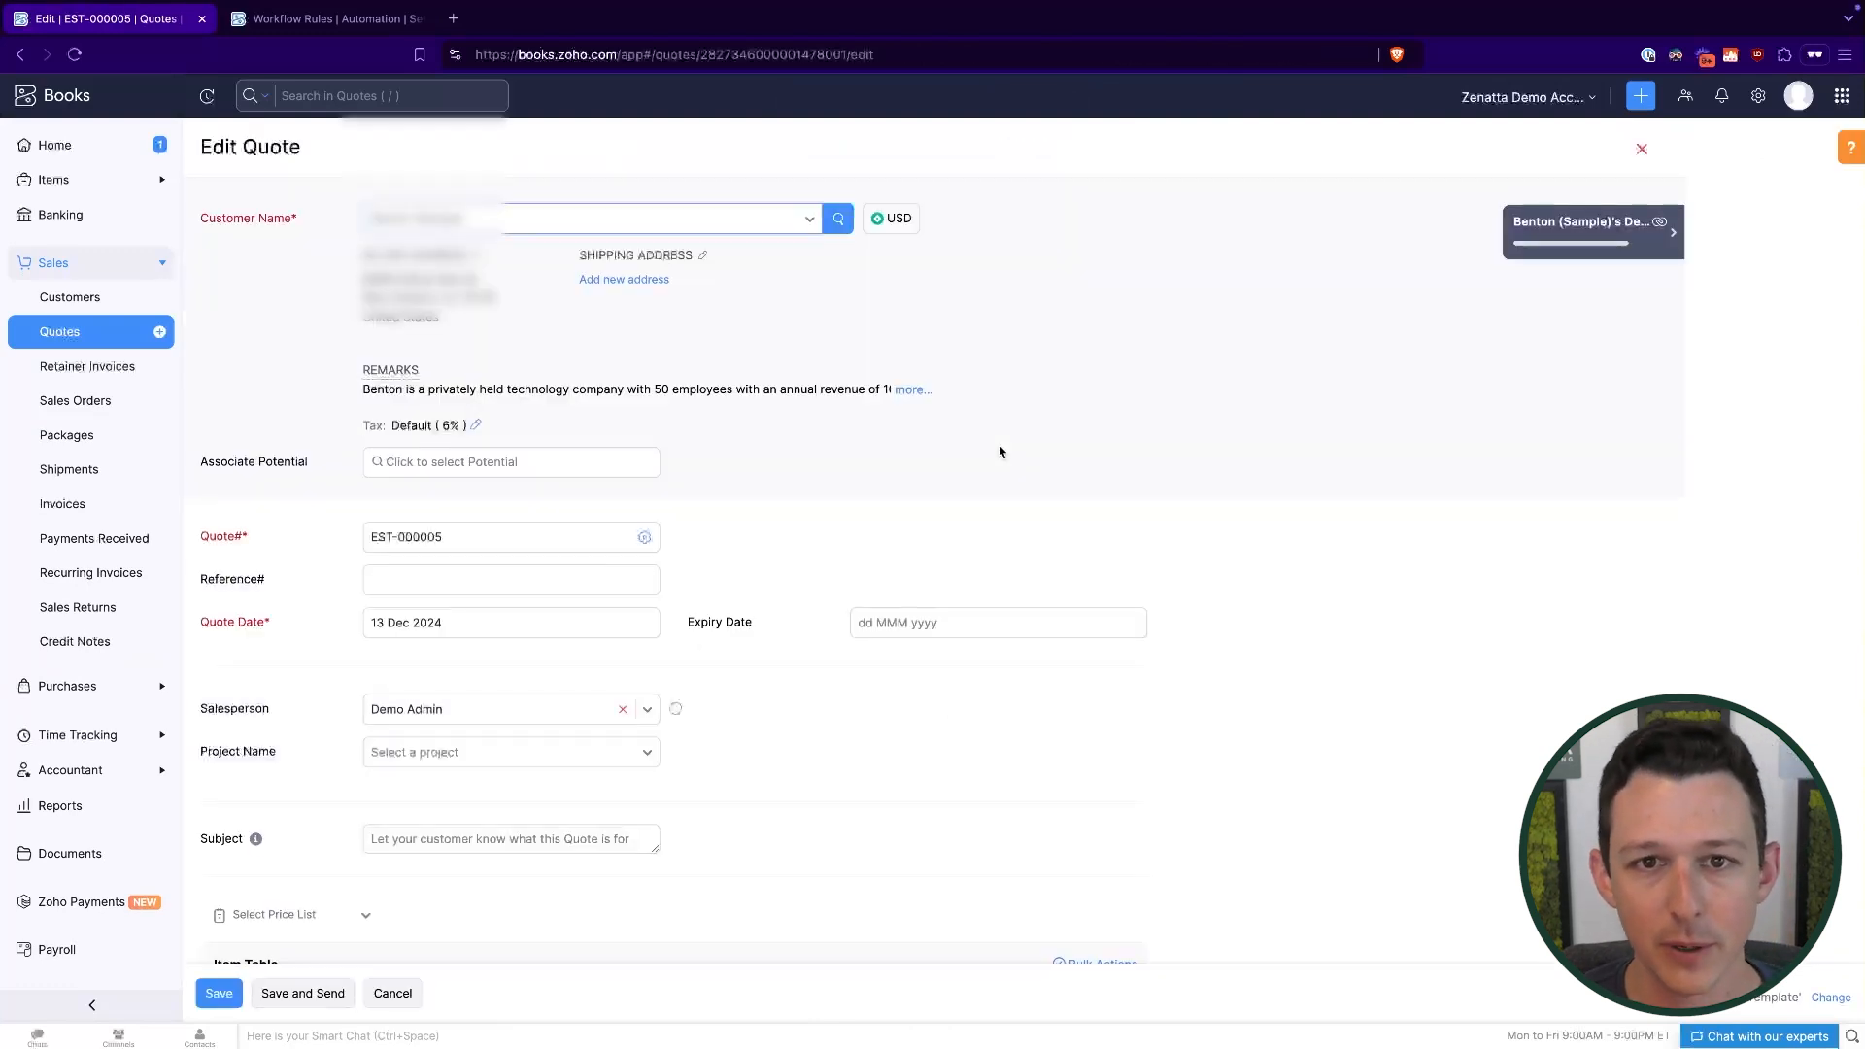
pyautogui.scroll(-1, 1001, 451)
pyautogui.scroll(-1, 797, 508)
pyautogui.scroll(-1, 797, 508)
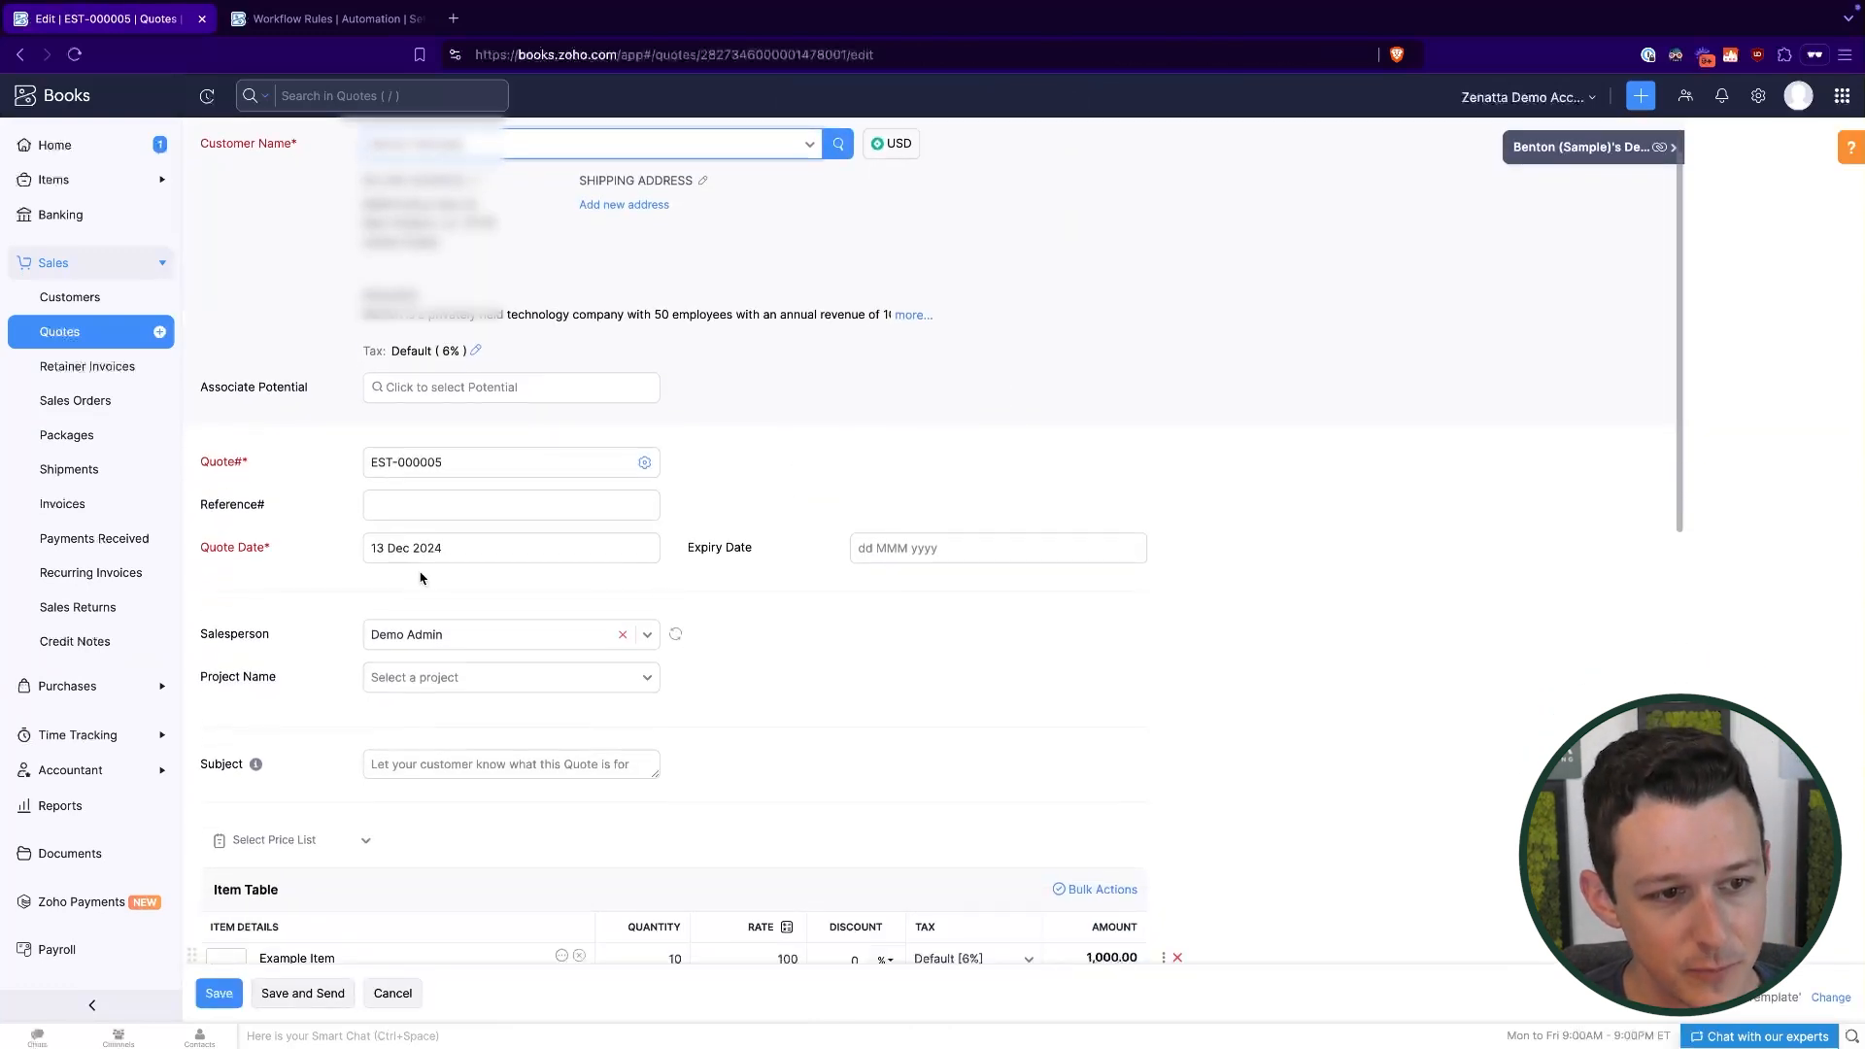
pyautogui.click(453, 513)
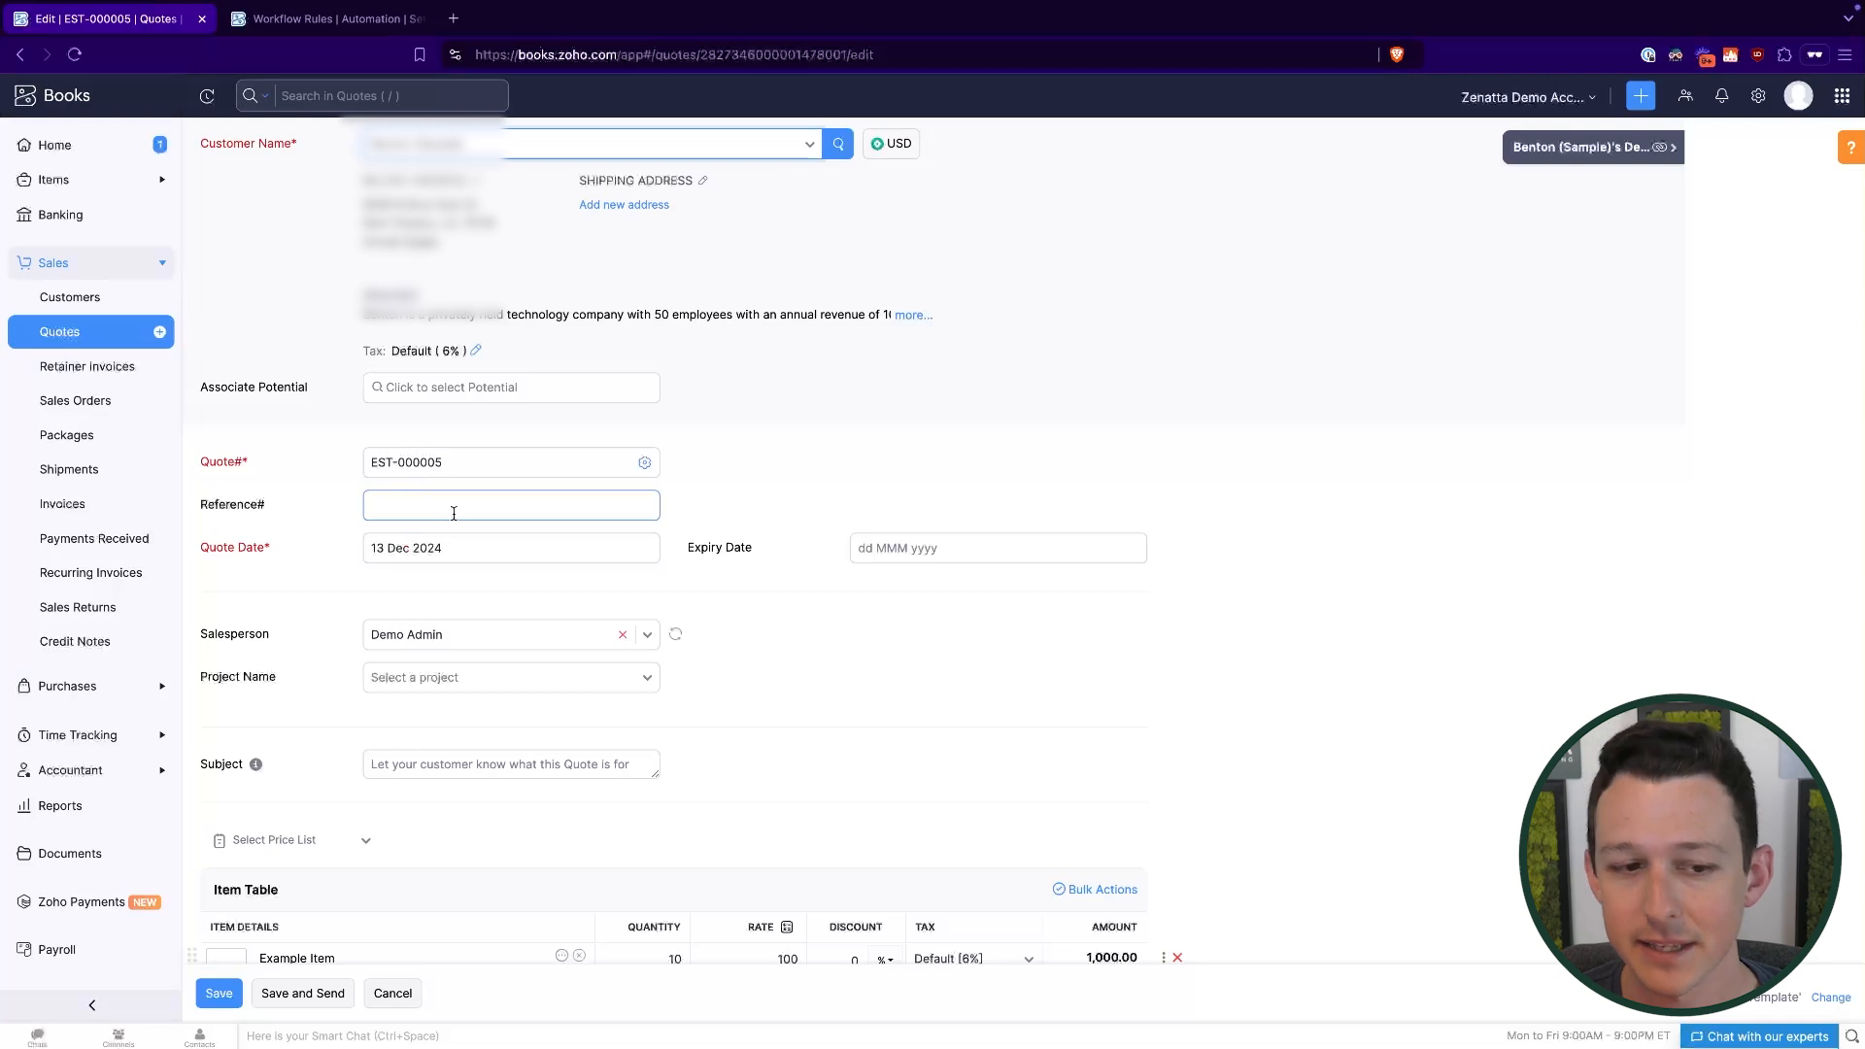
pyautogui.scroll(-10, 720, 602)
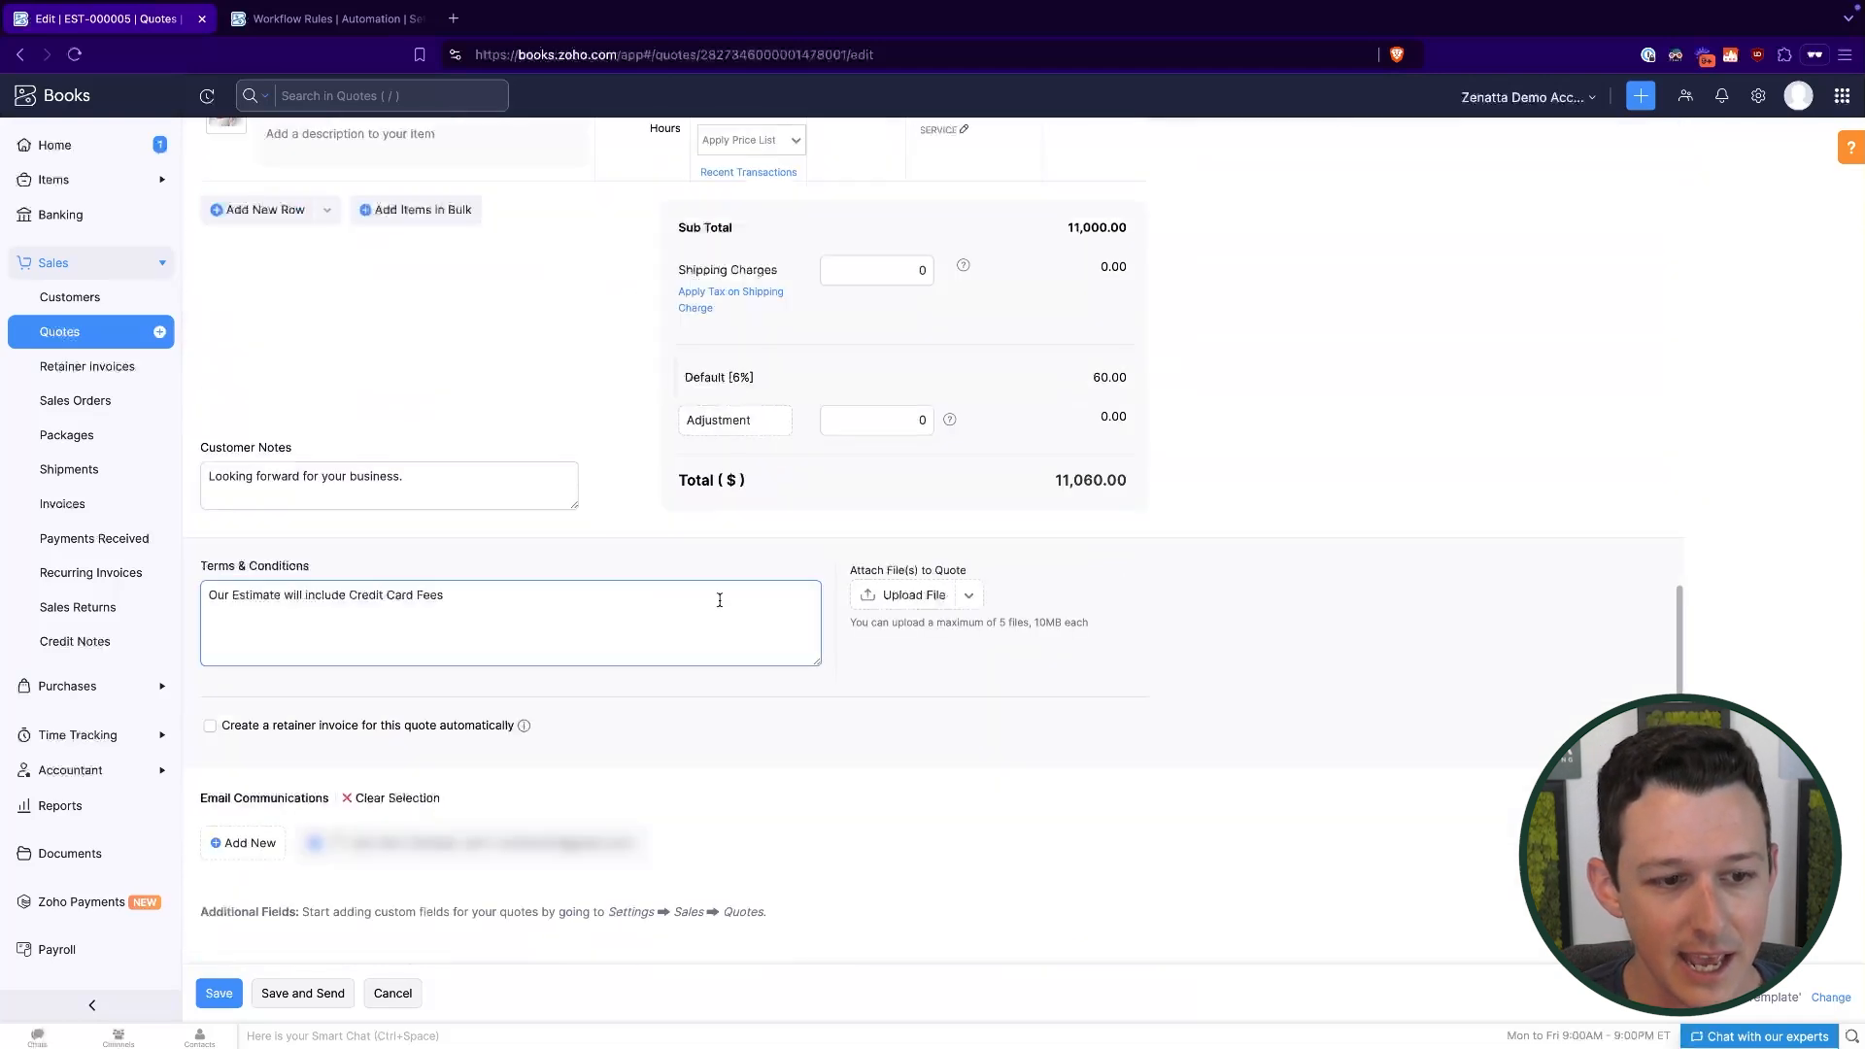
pyautogui.click(392, 993)
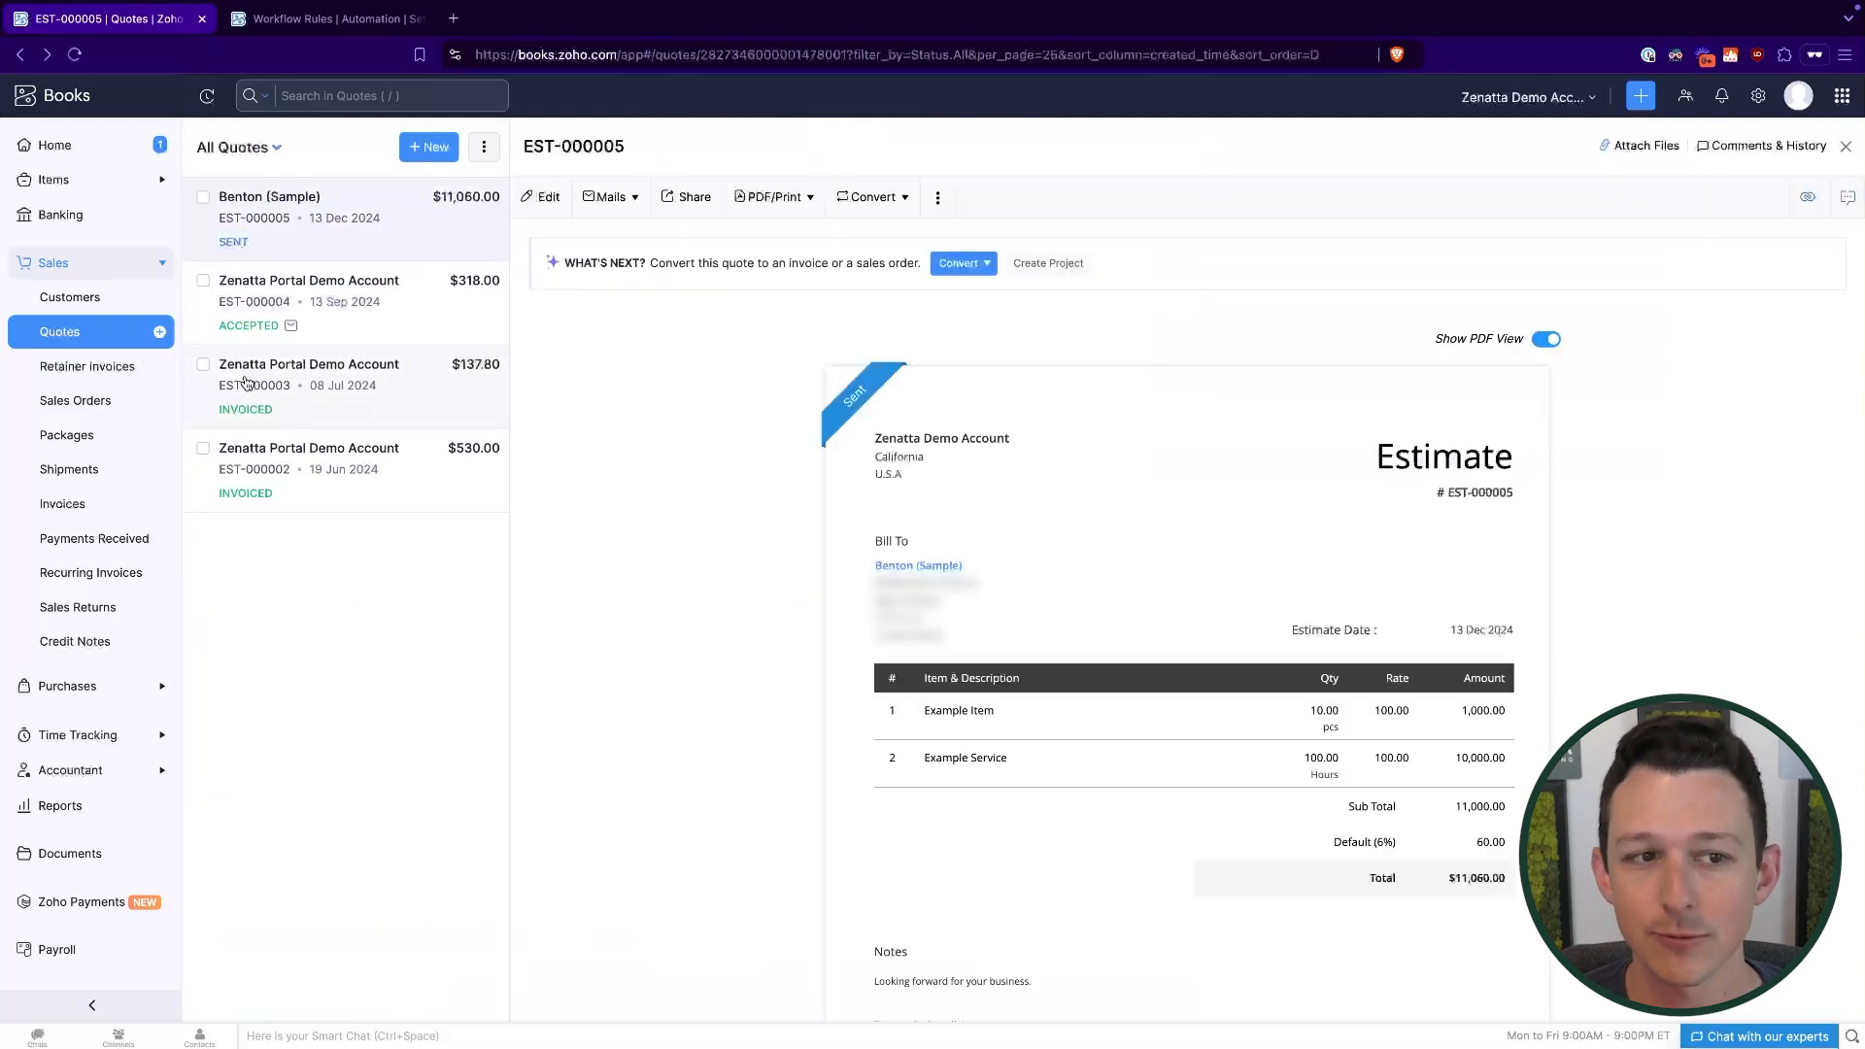
pyautogui.scroll(-1, 701, 374)
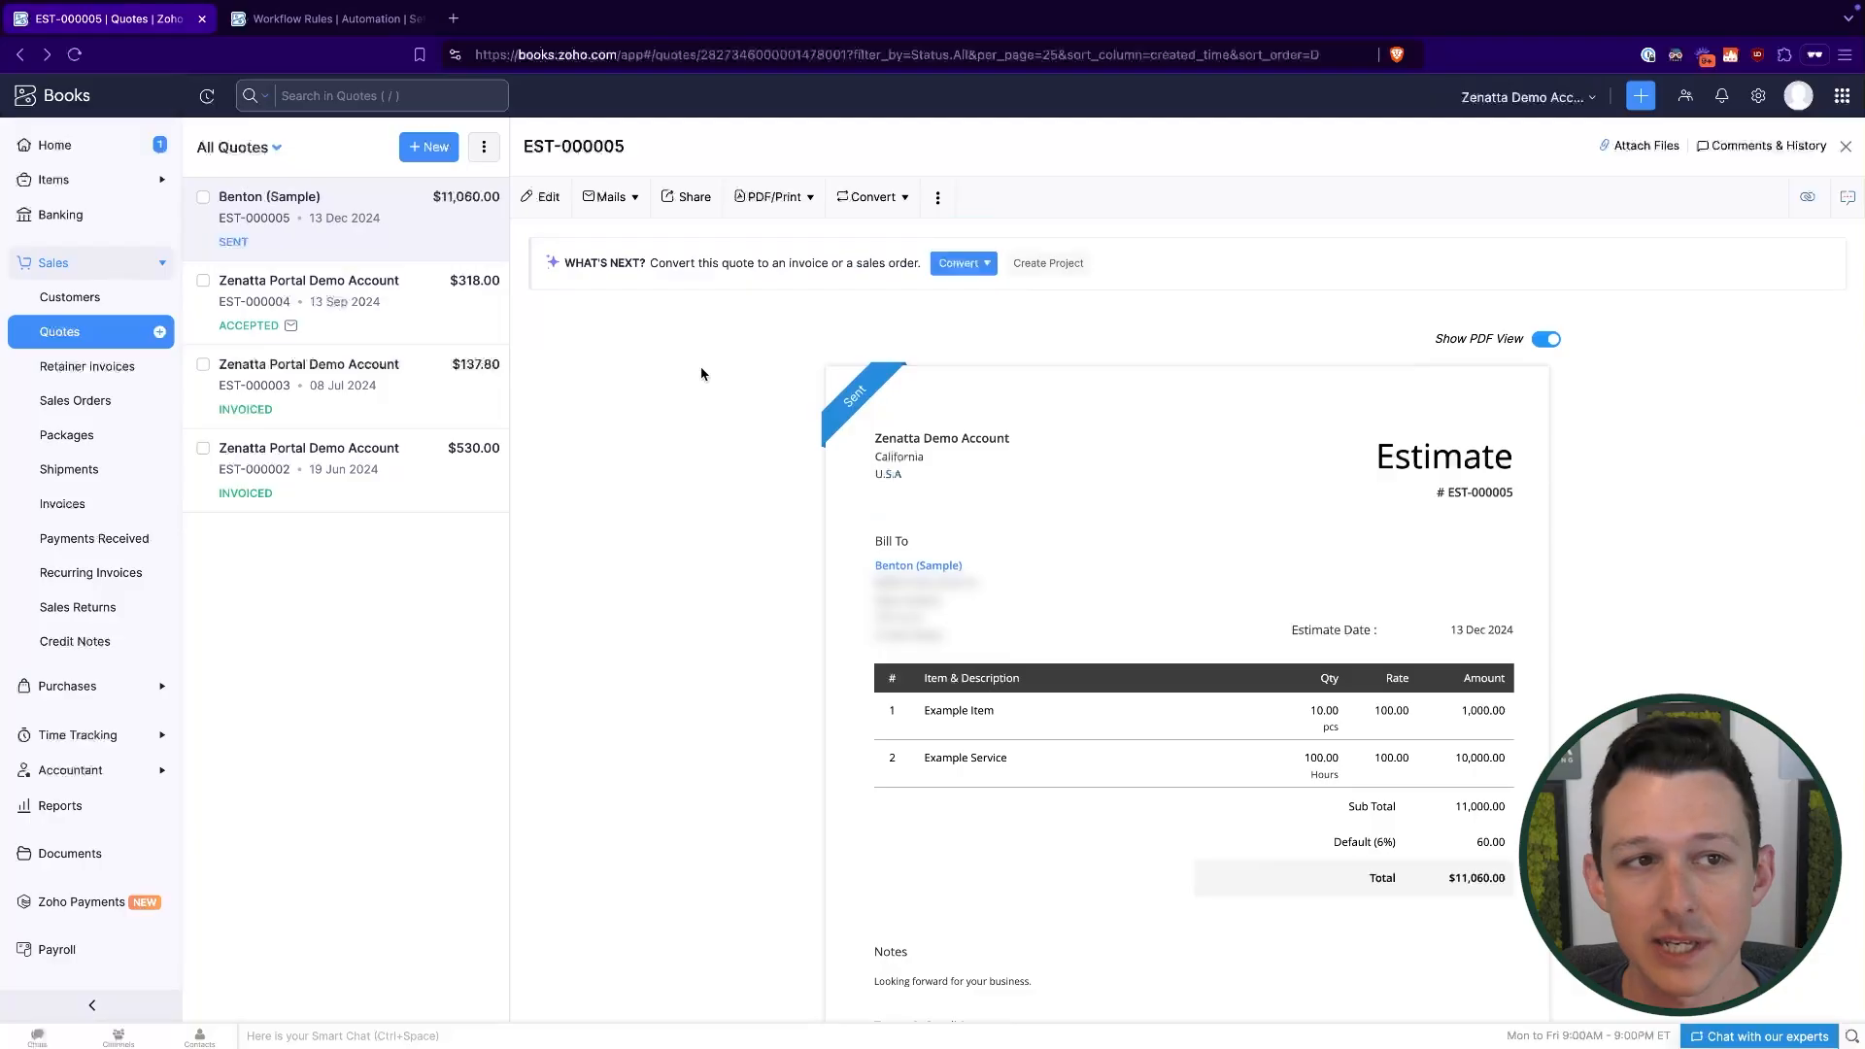
# Create a new workflow rule named "Quote Follow Up Process" for the Quote module.
pyautogui.click(333, 23)
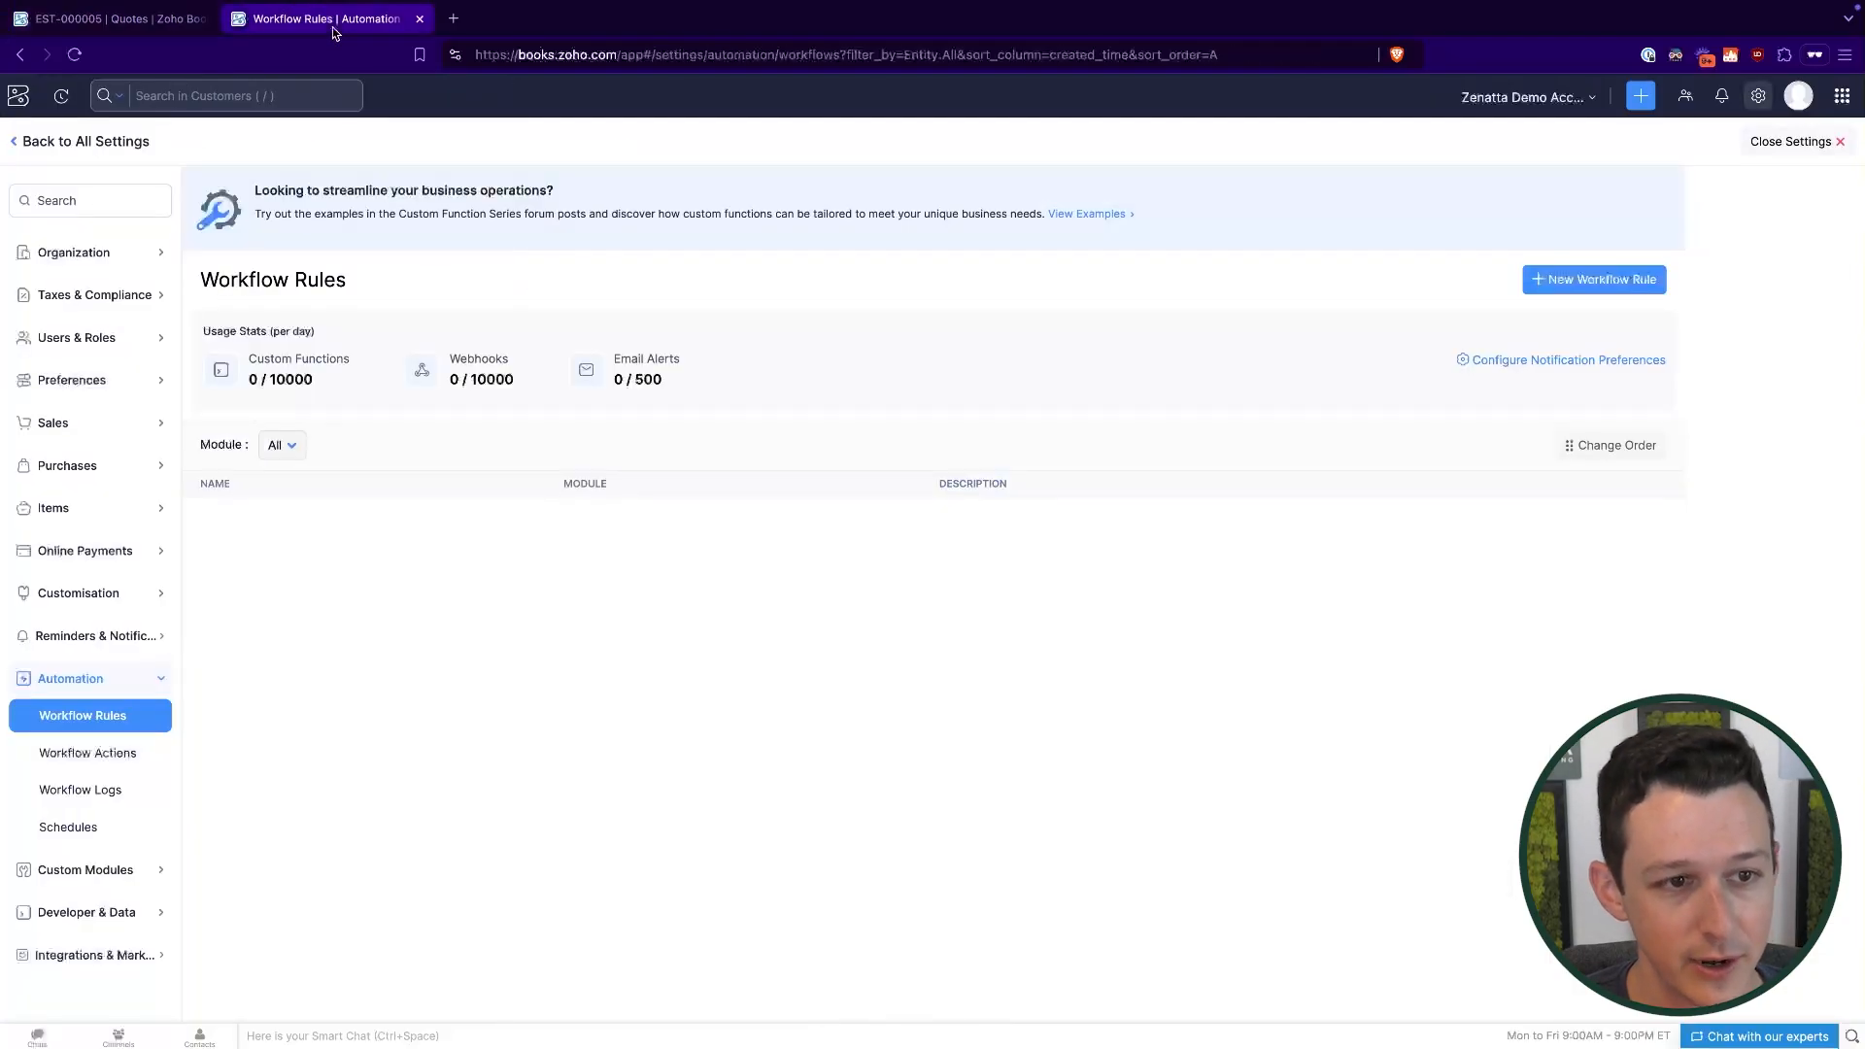
pyautogui.click(1572, 292)
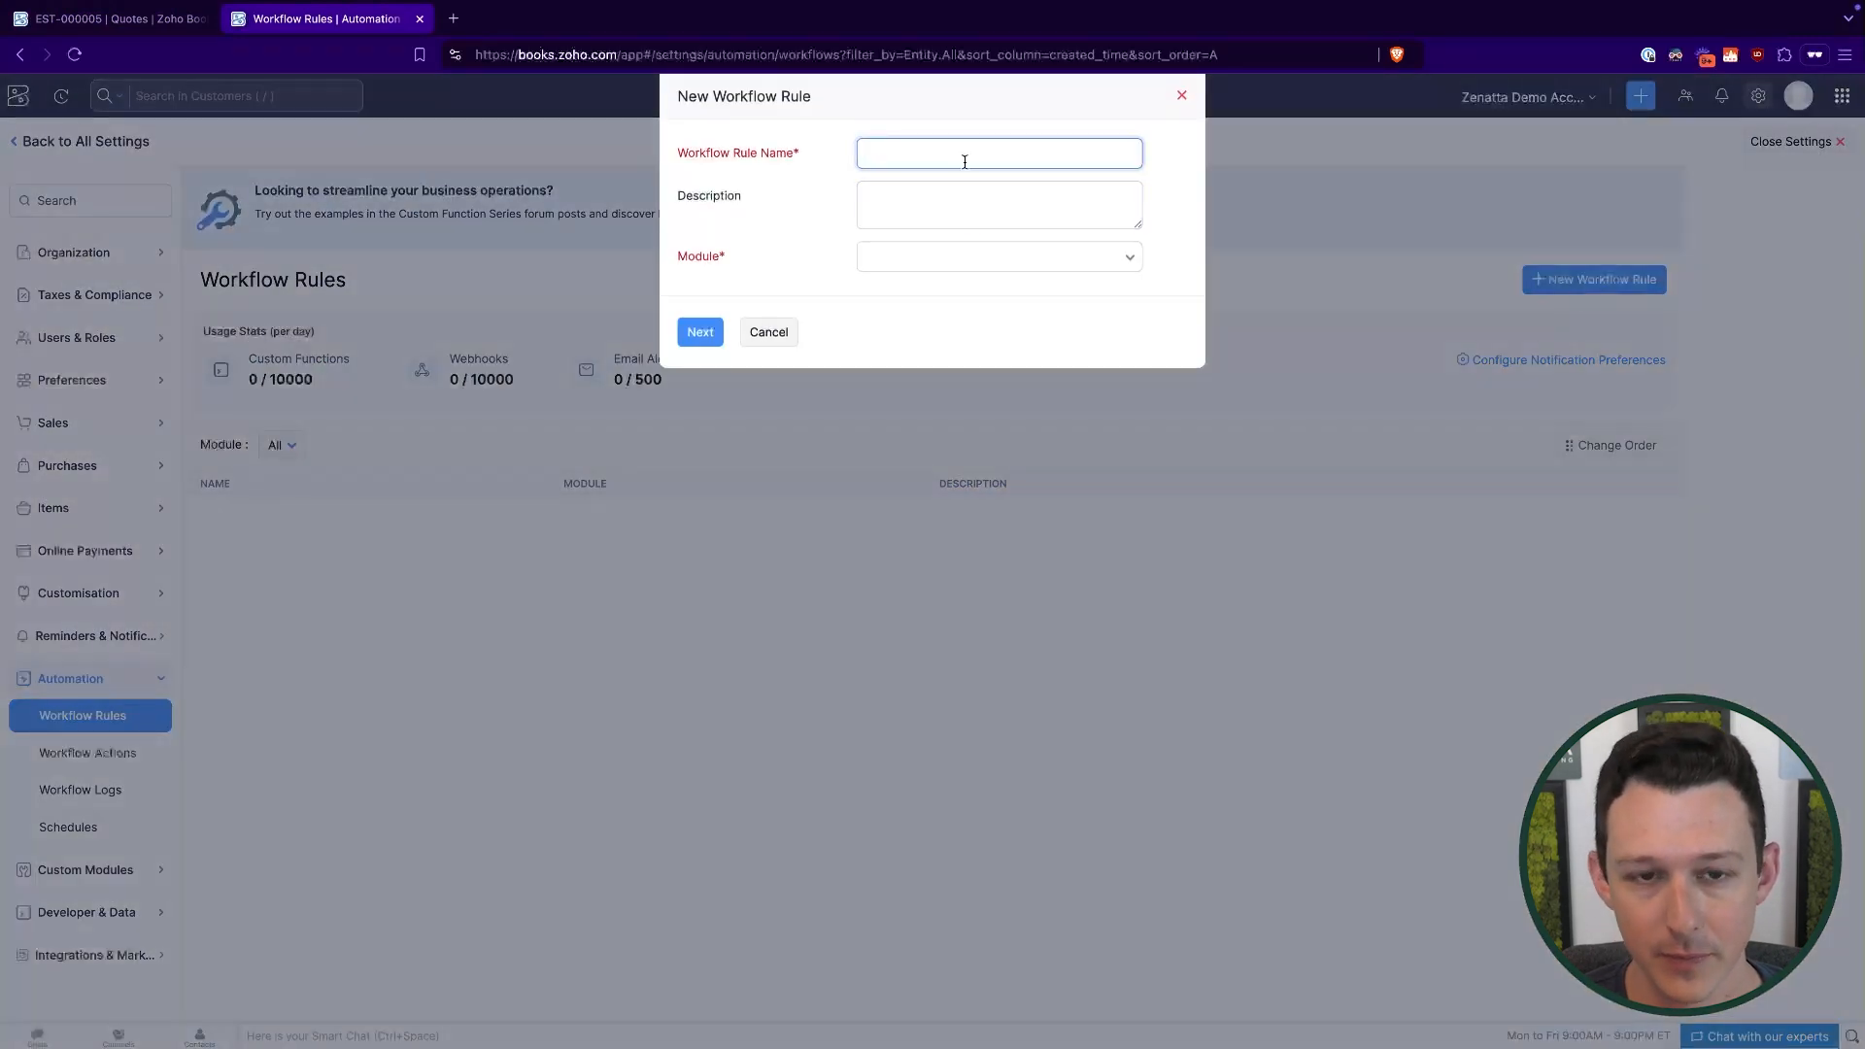
pyautogui.write('Quote F')
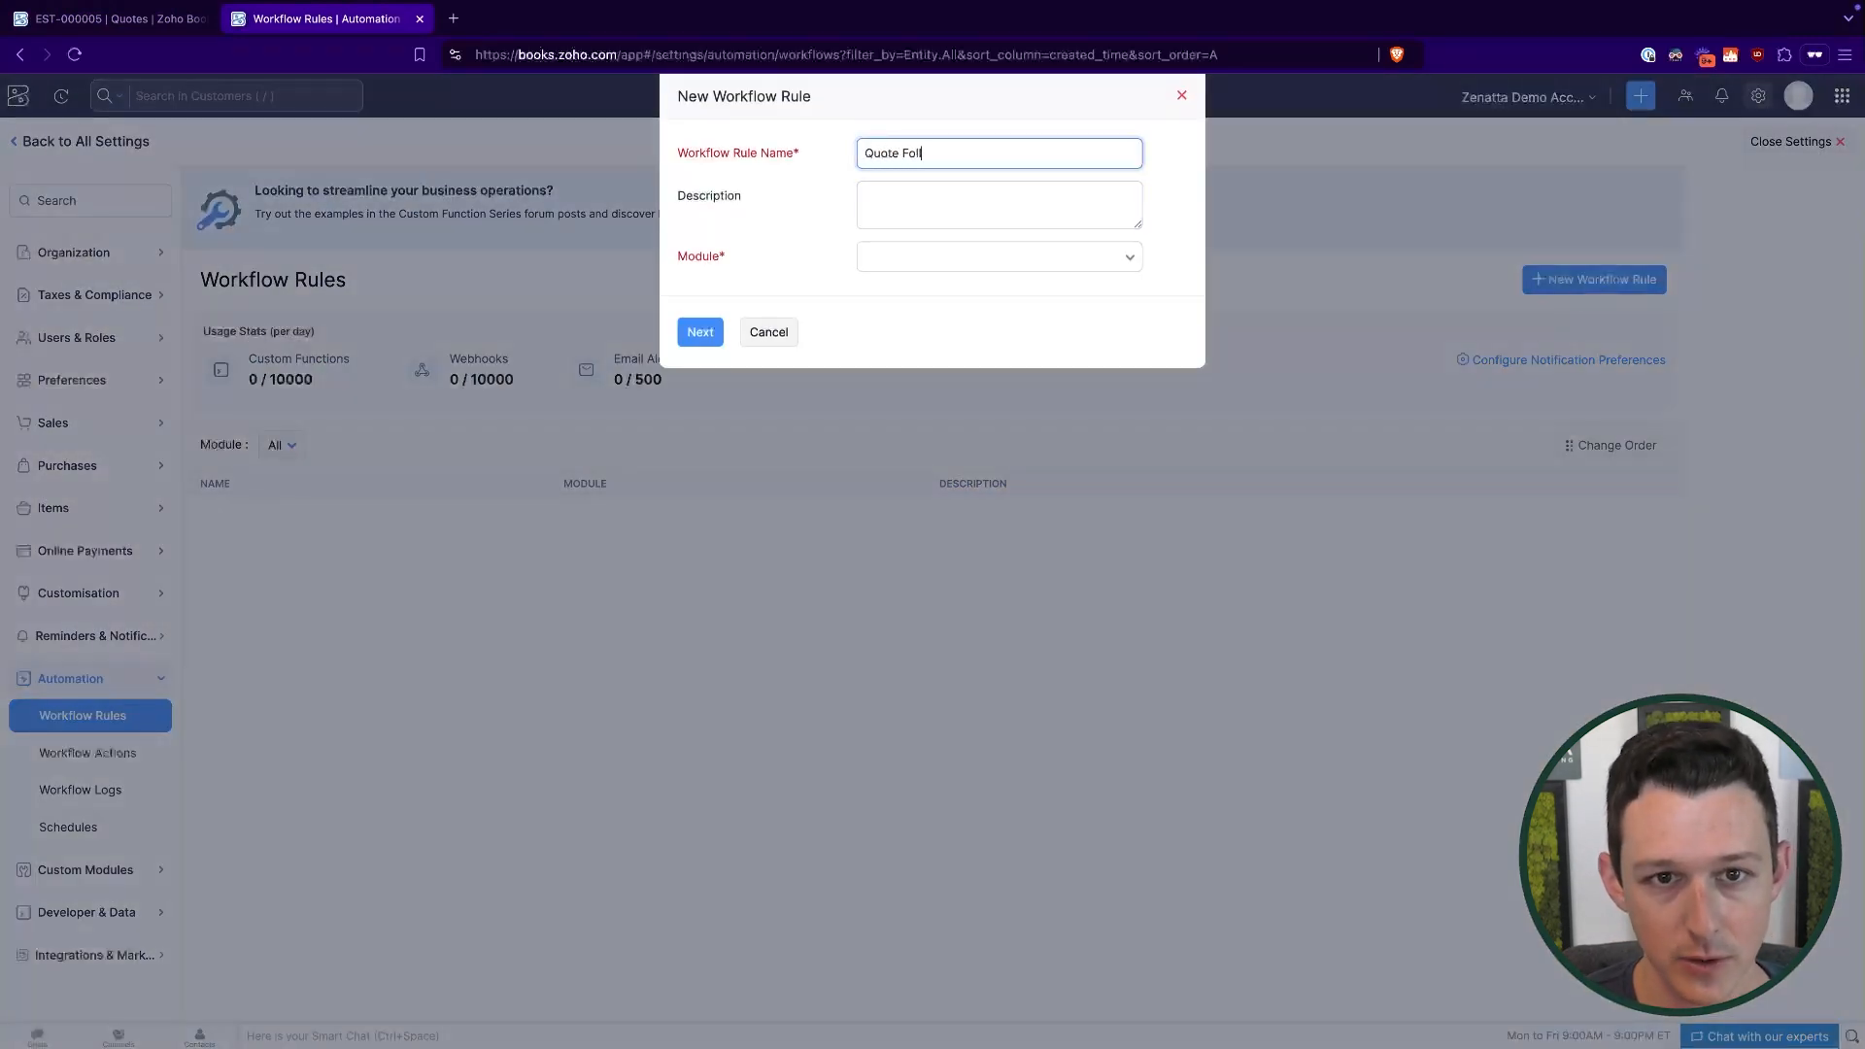
pyautogui.write('ollow Up Process')
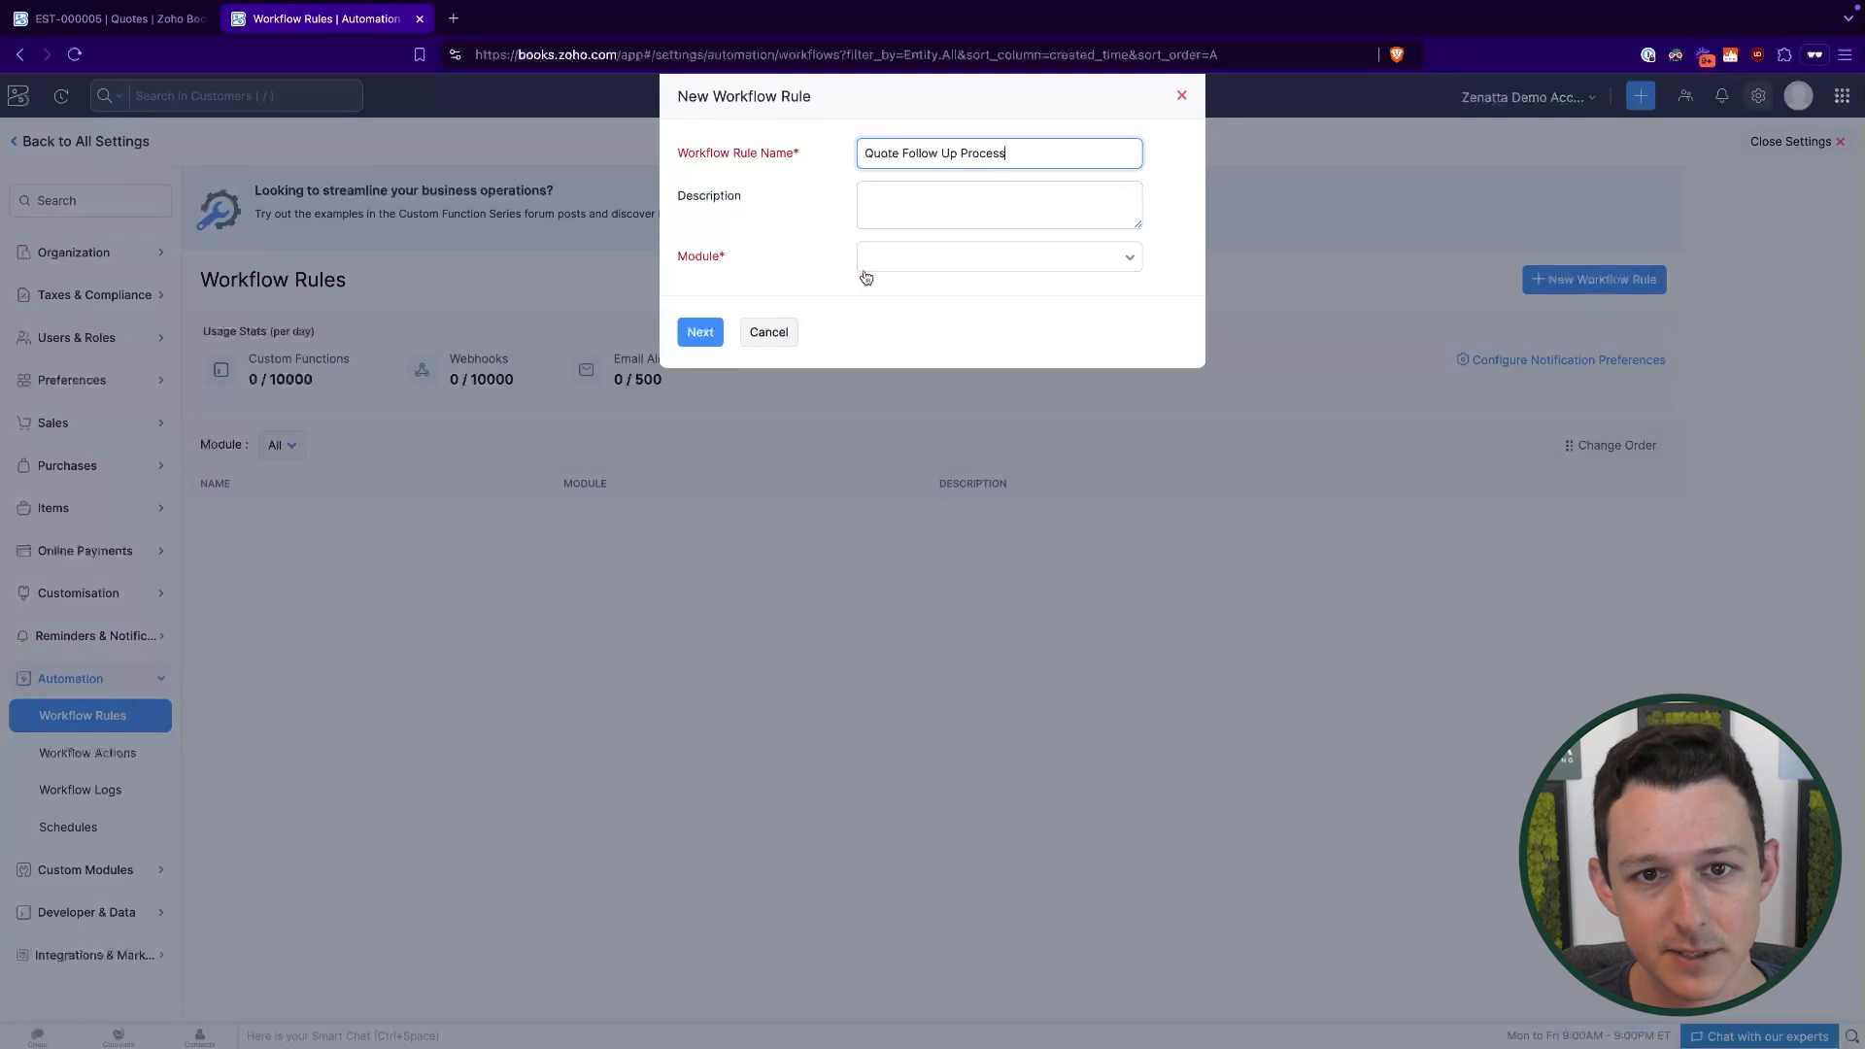
pyautogui.click(903, 261)
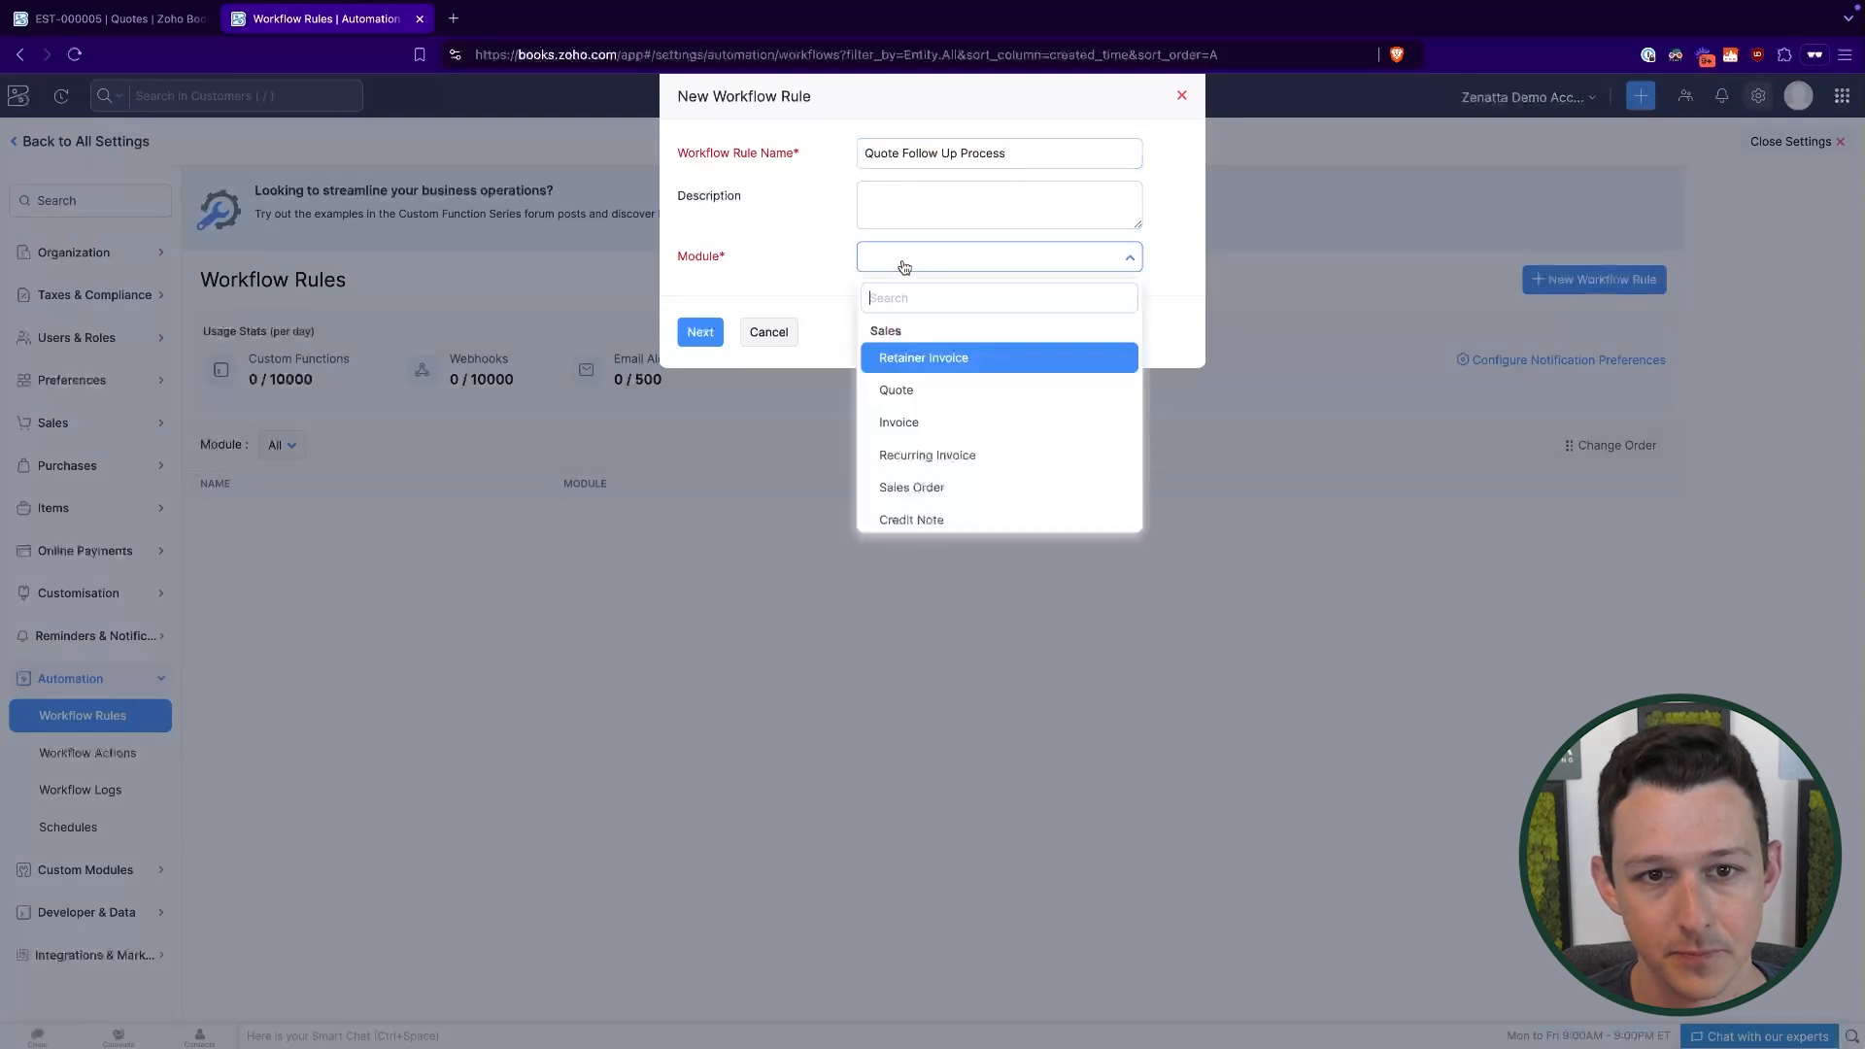
pyautogui.click(934, 400)
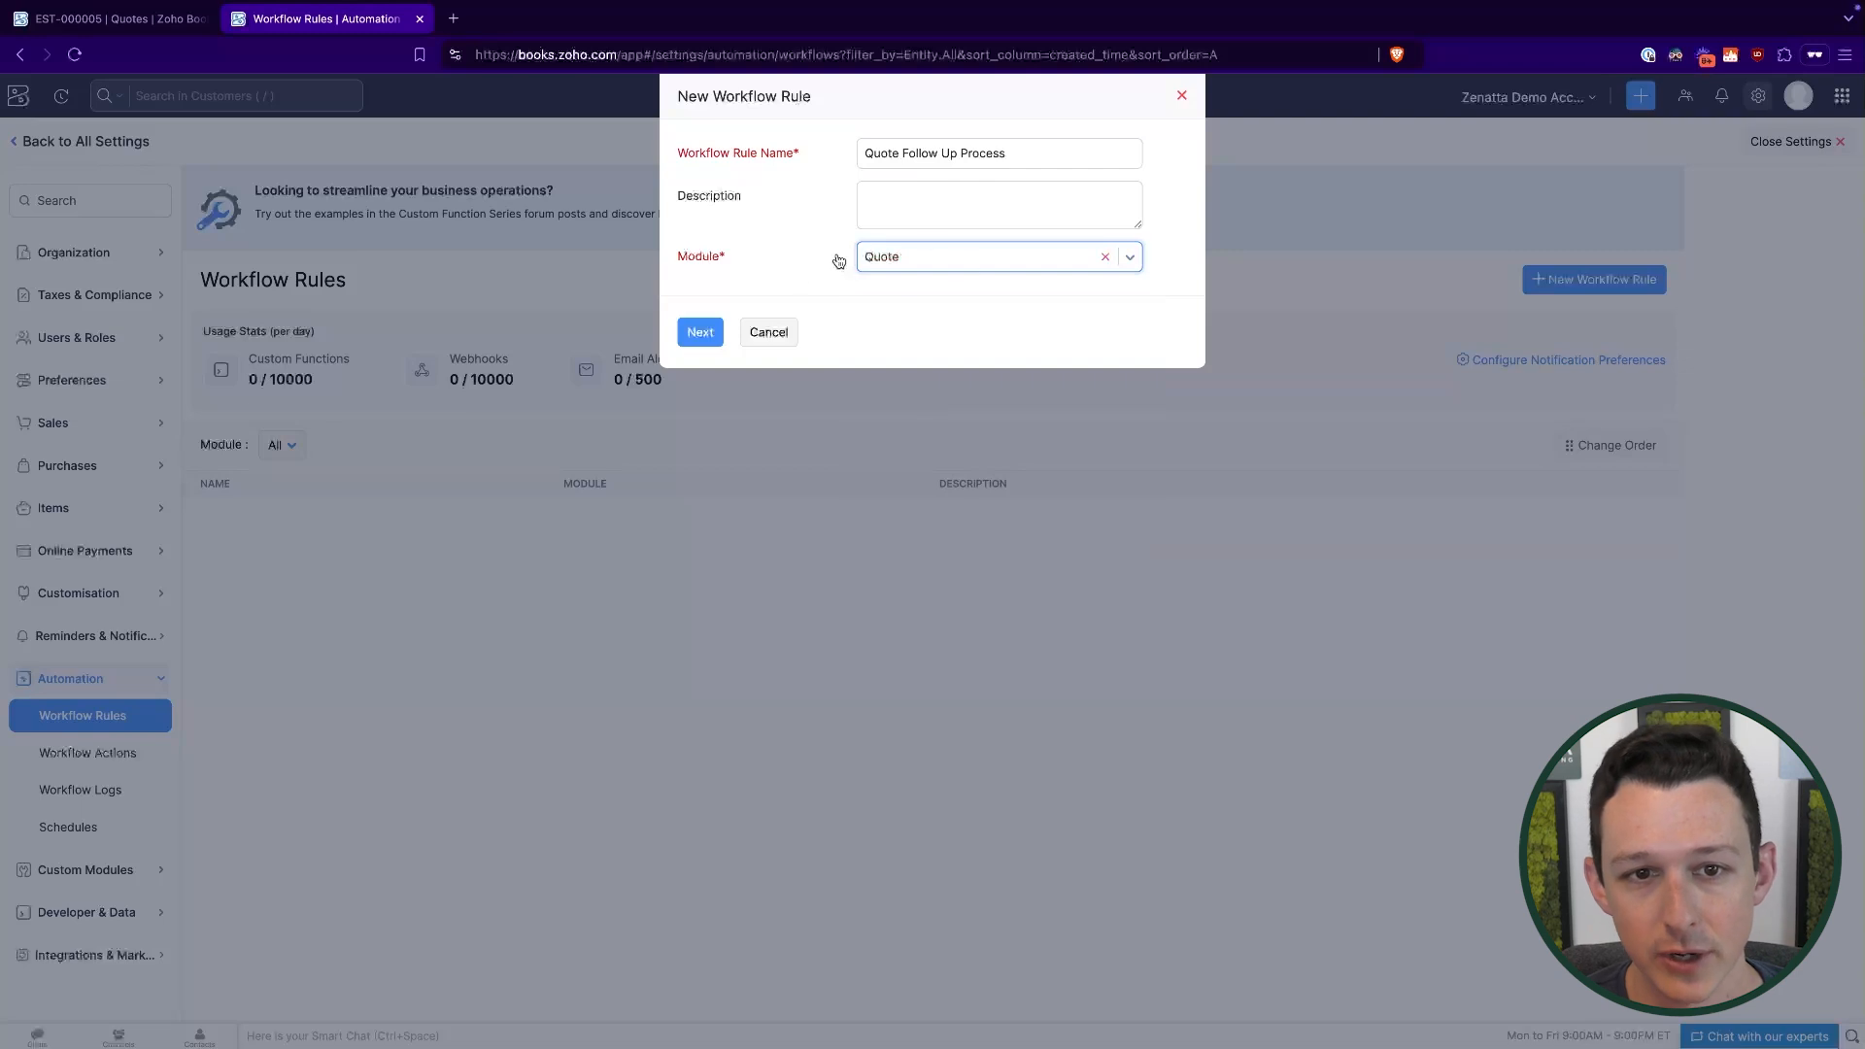
pyautogui.click(701, 334)
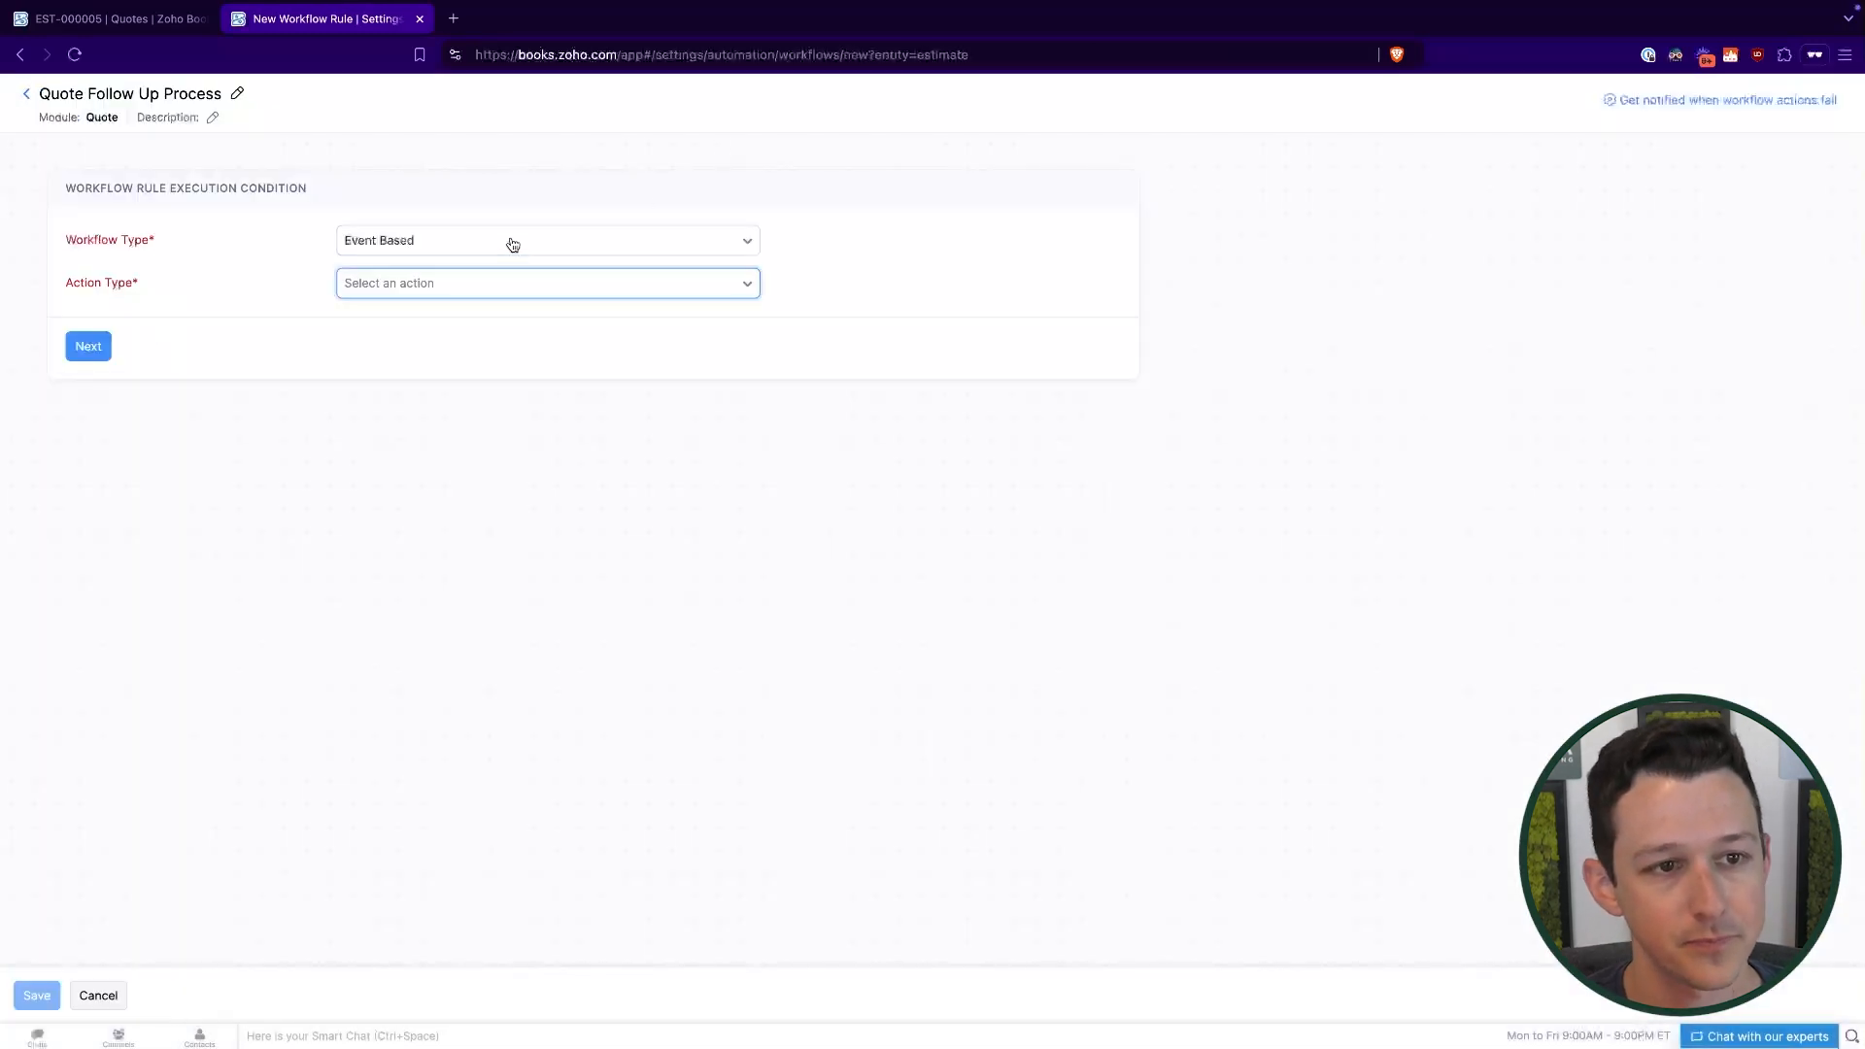
# Keep the workflow type Event Based and try the action types for a quote being created, edited, created or edited, and deleted.
pyautogui.click(513, 242)
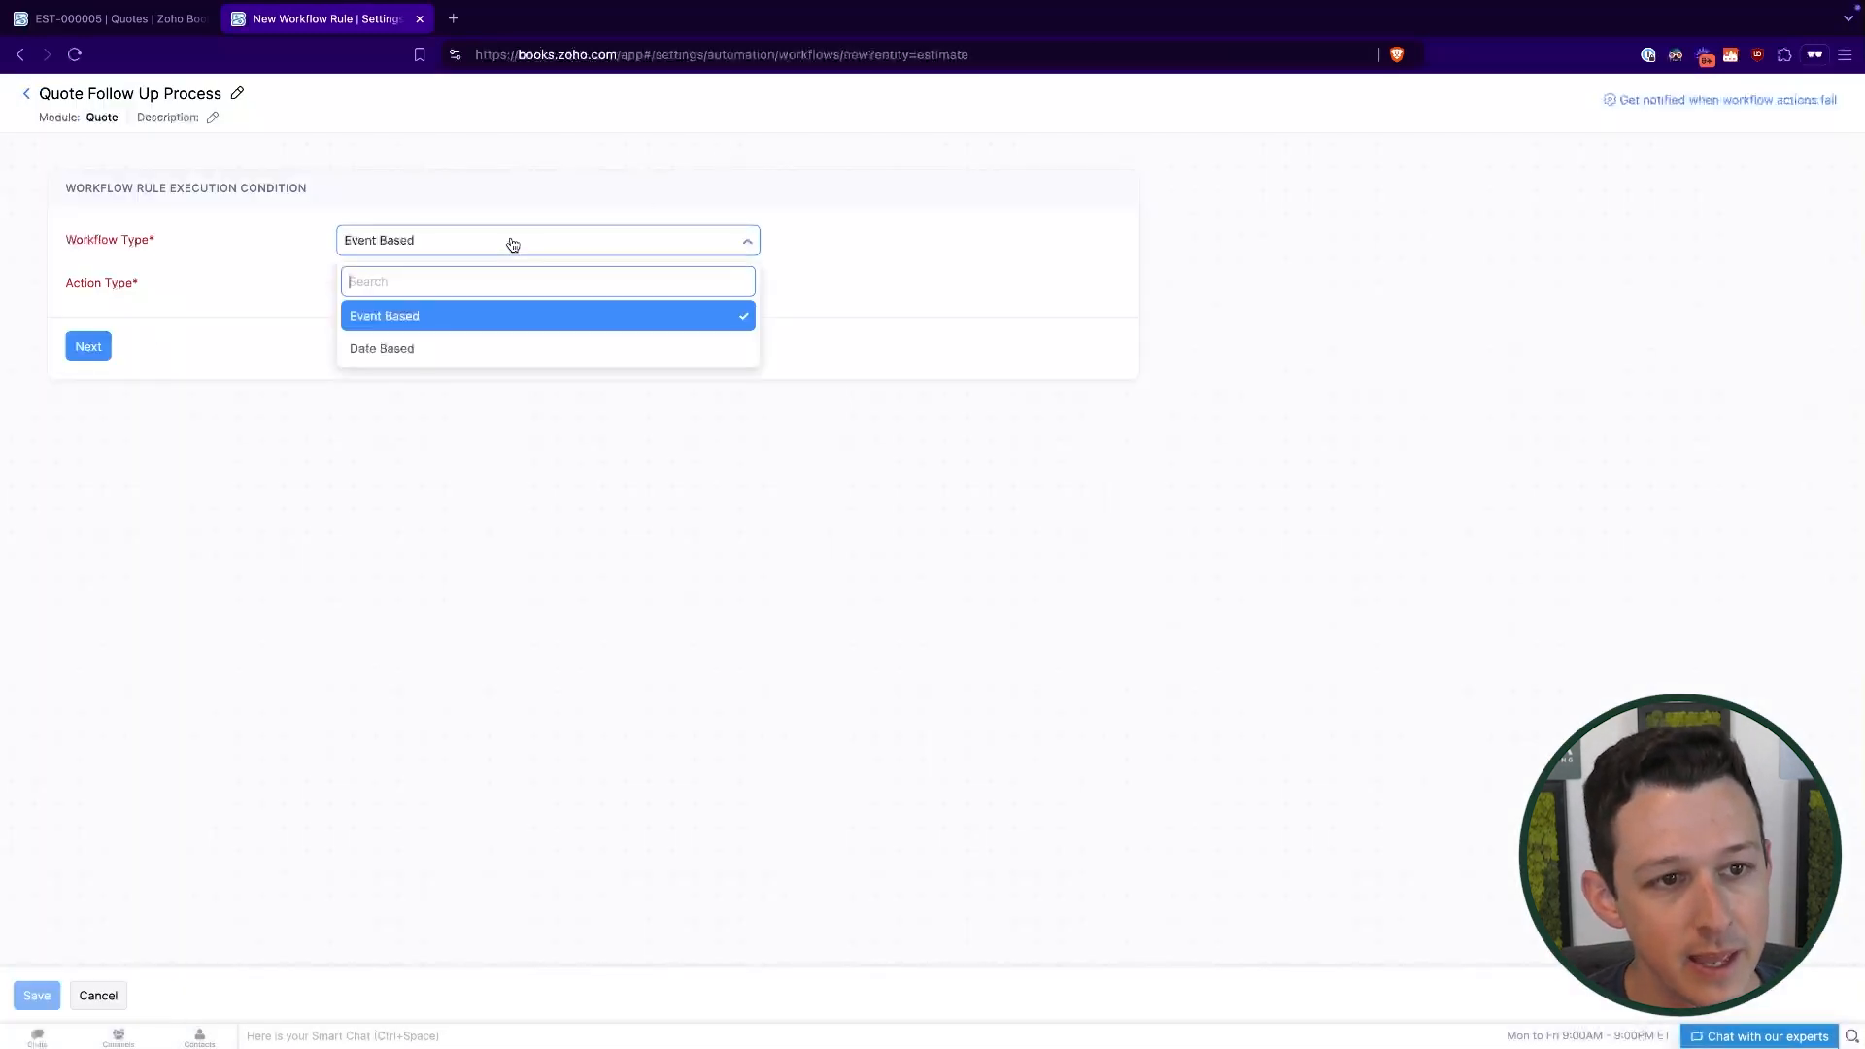
pyautogui.click(431, 331)
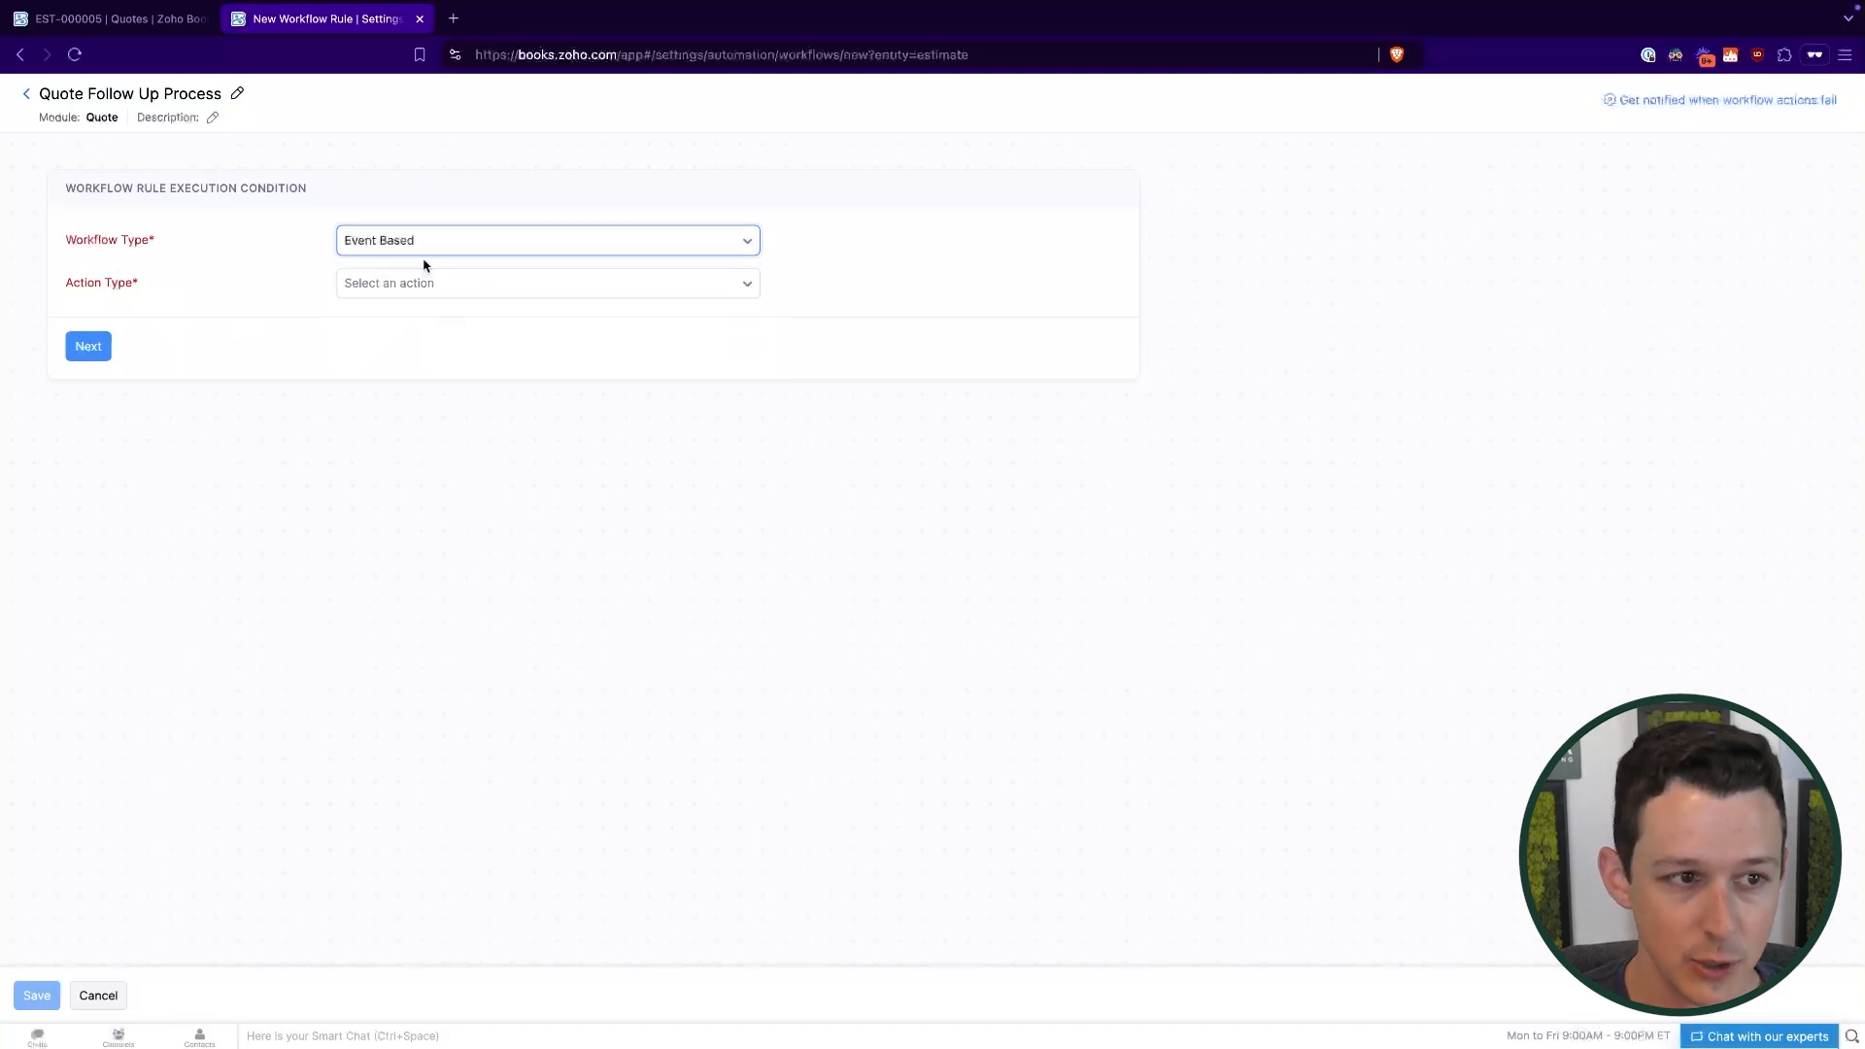
pyautogui.click(430, 284)
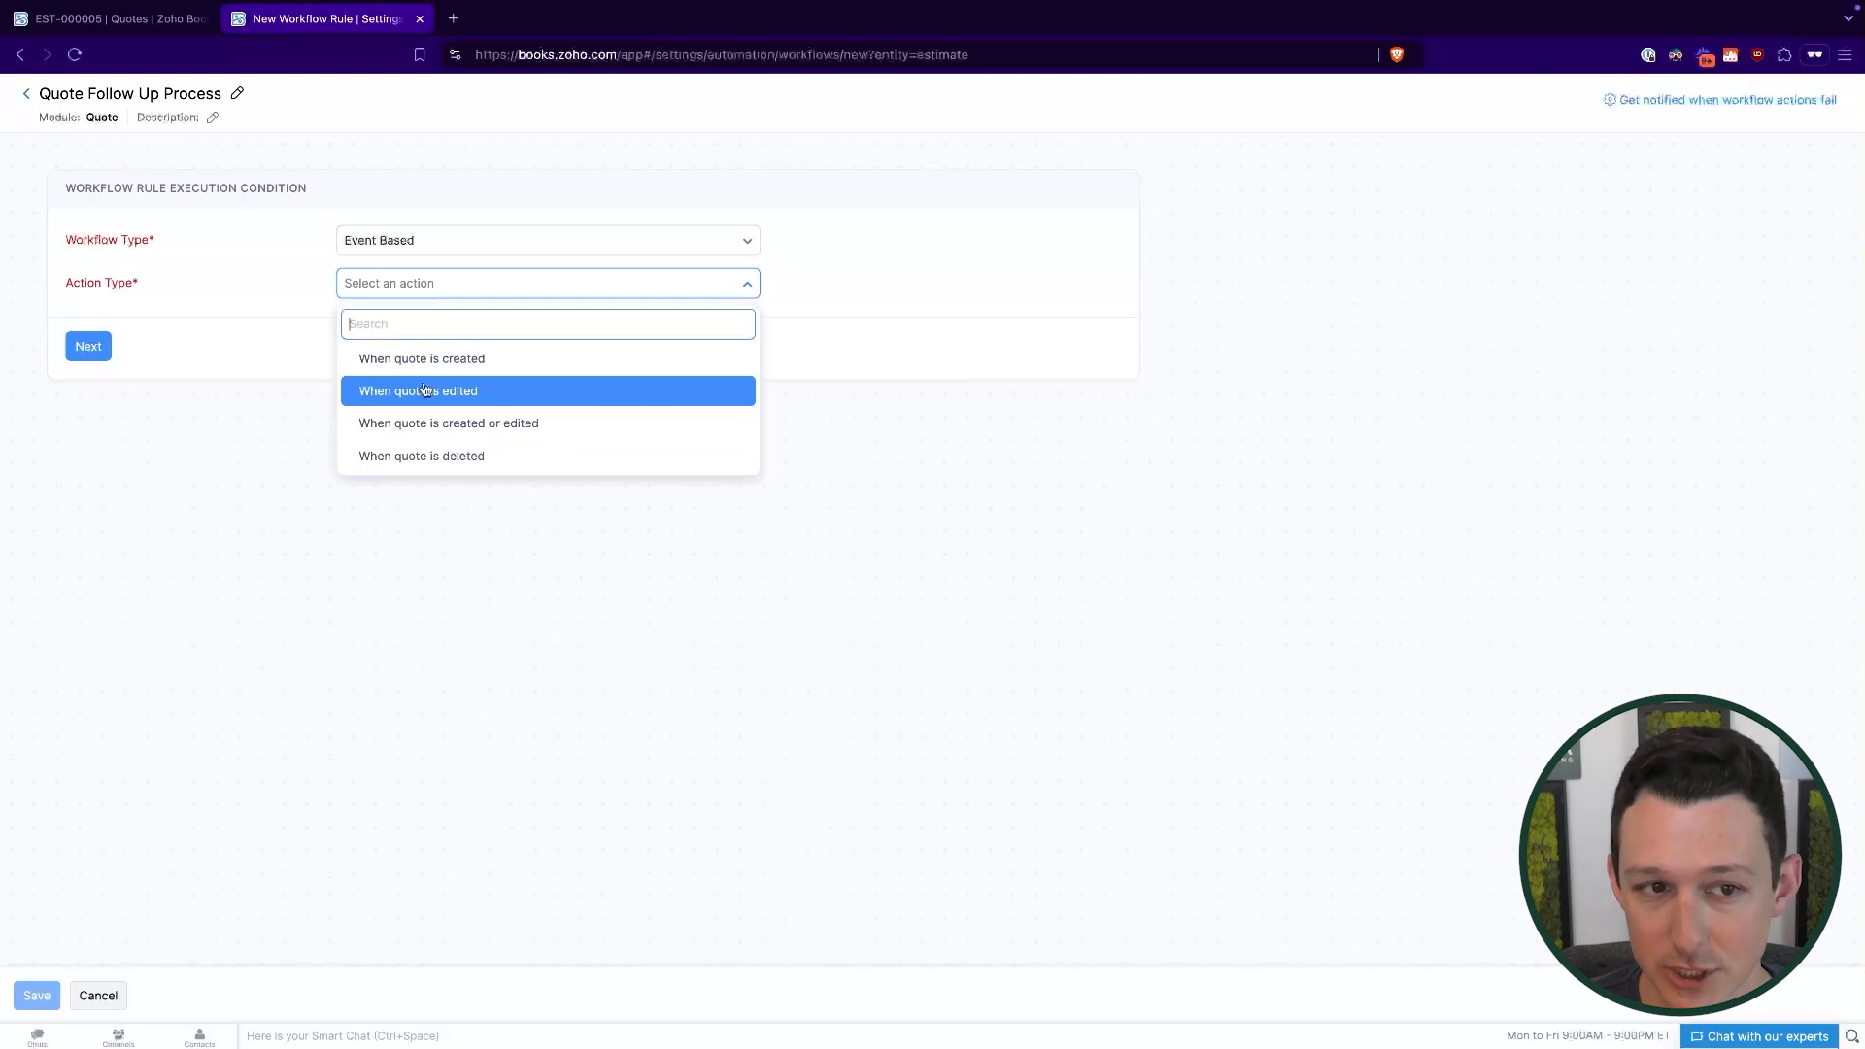
pyautogui.click(442, 359)
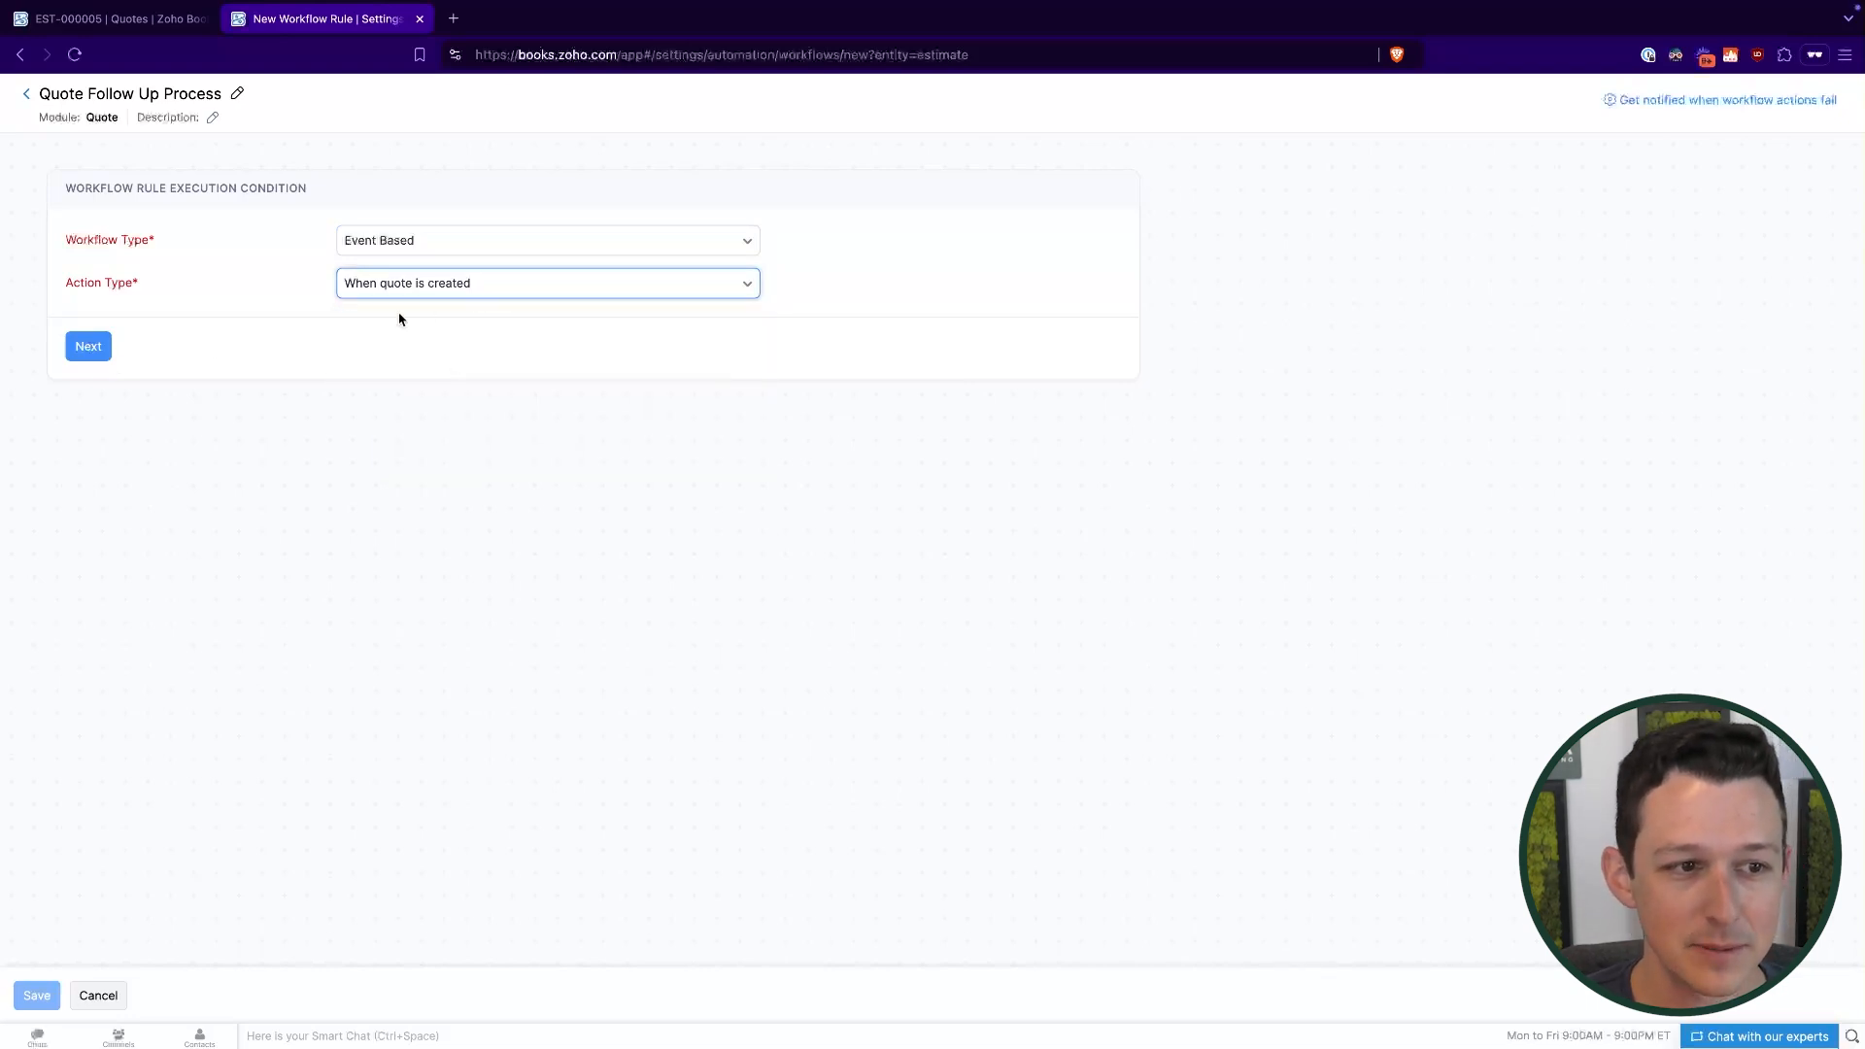
pyautogui.click(452, 294)
pyautogui.click(433, 391)
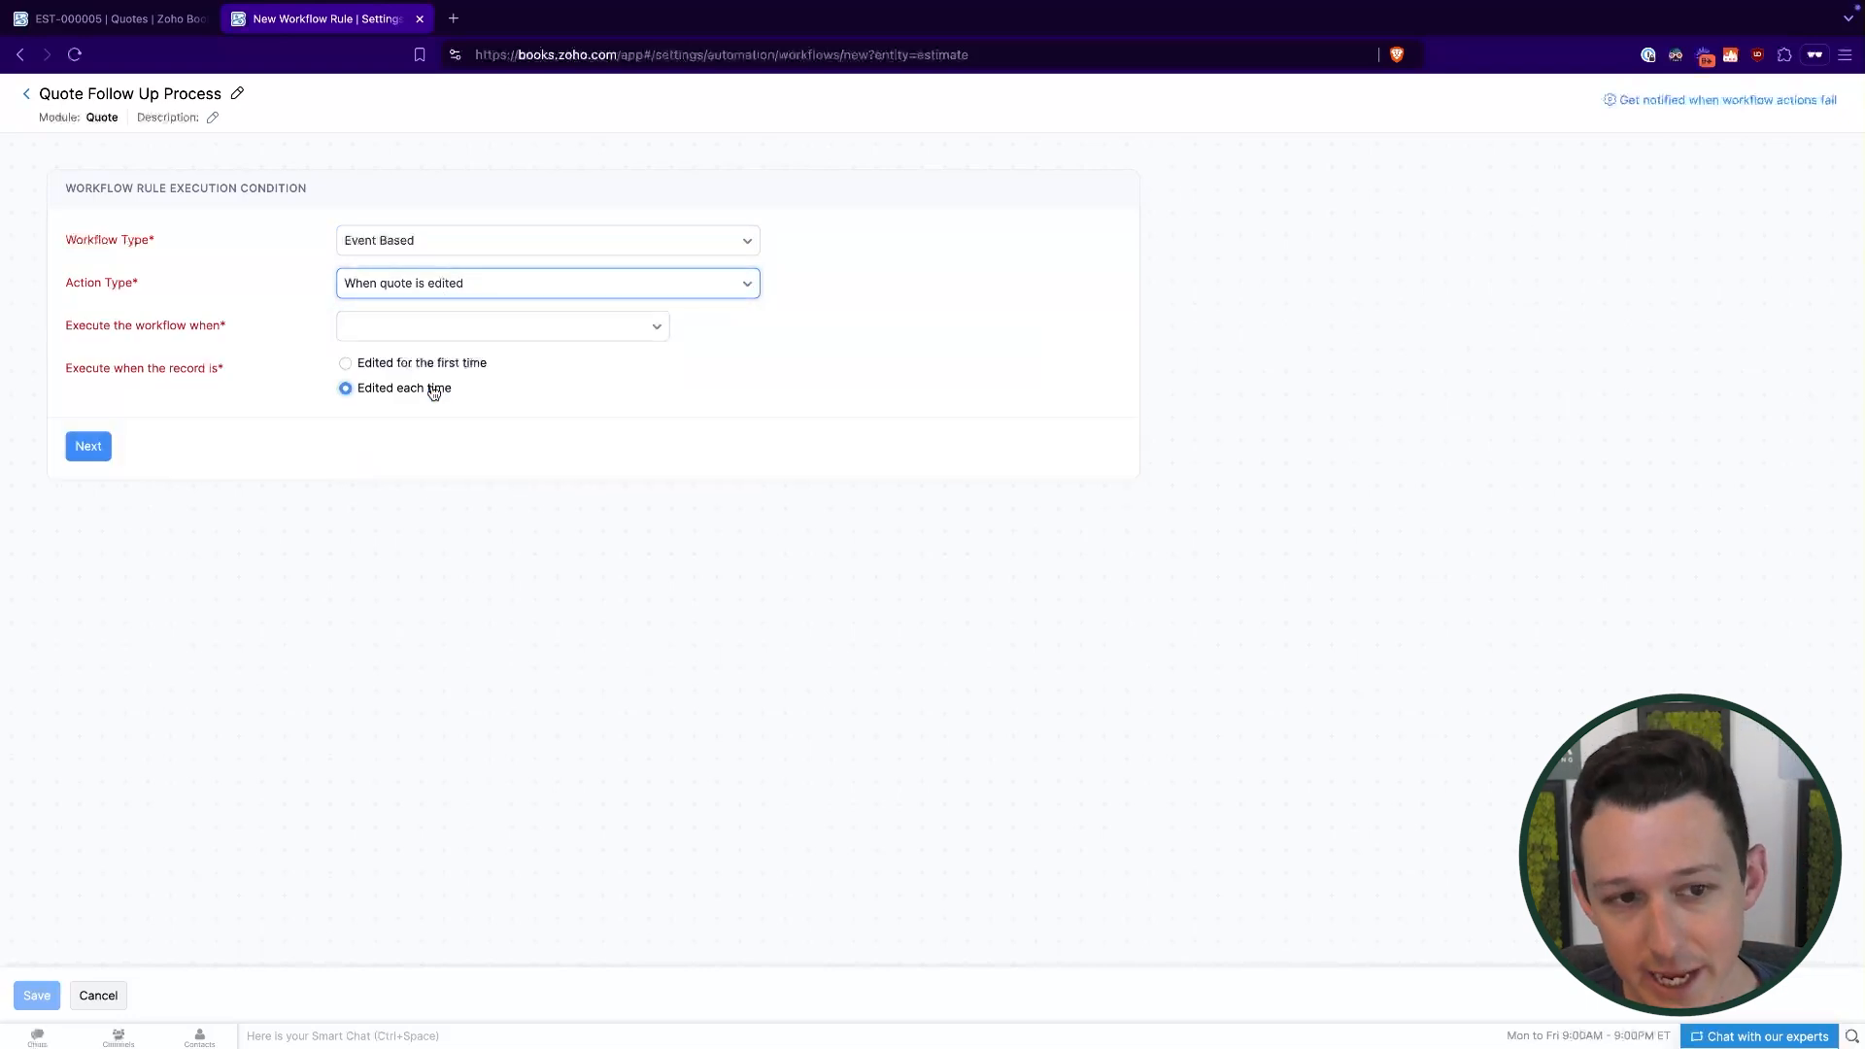
pyautogui.click(477, 282)
pyautogui.click(488, 426)
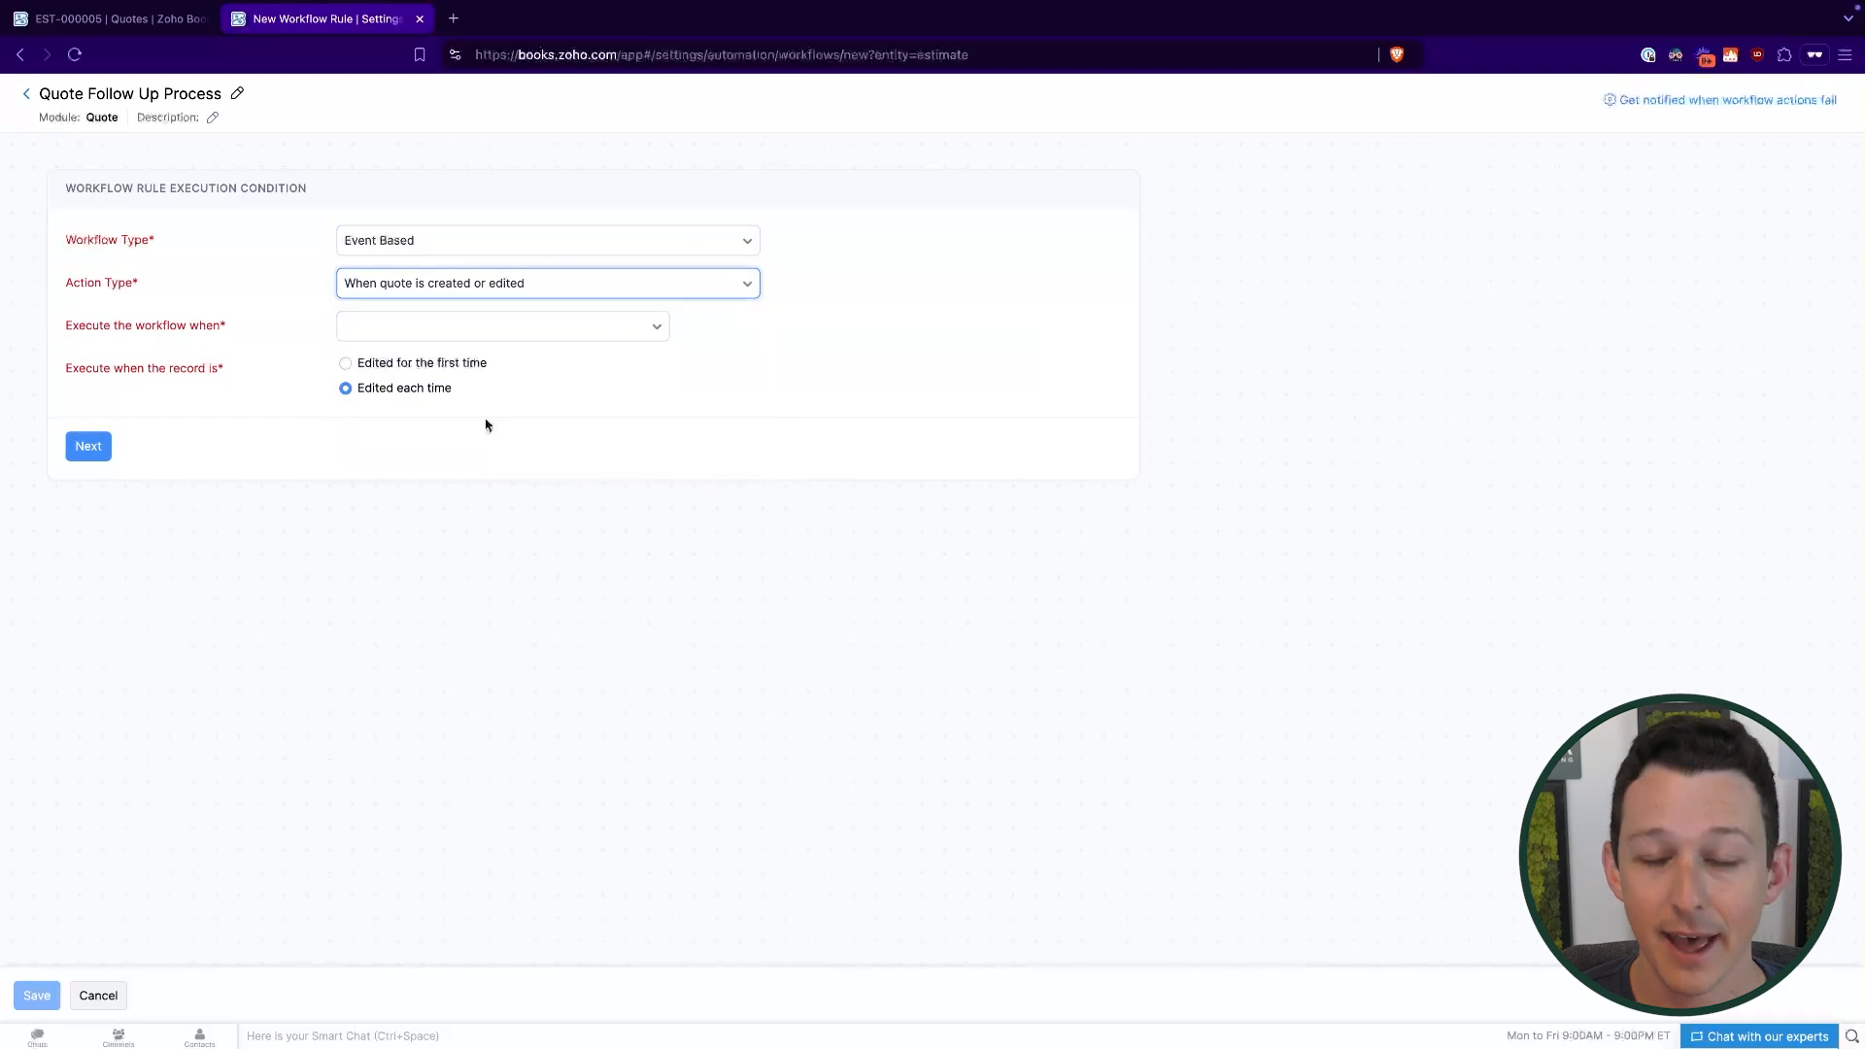
pyautogui.click(550, 295)
pyautogui.click(482, 471)
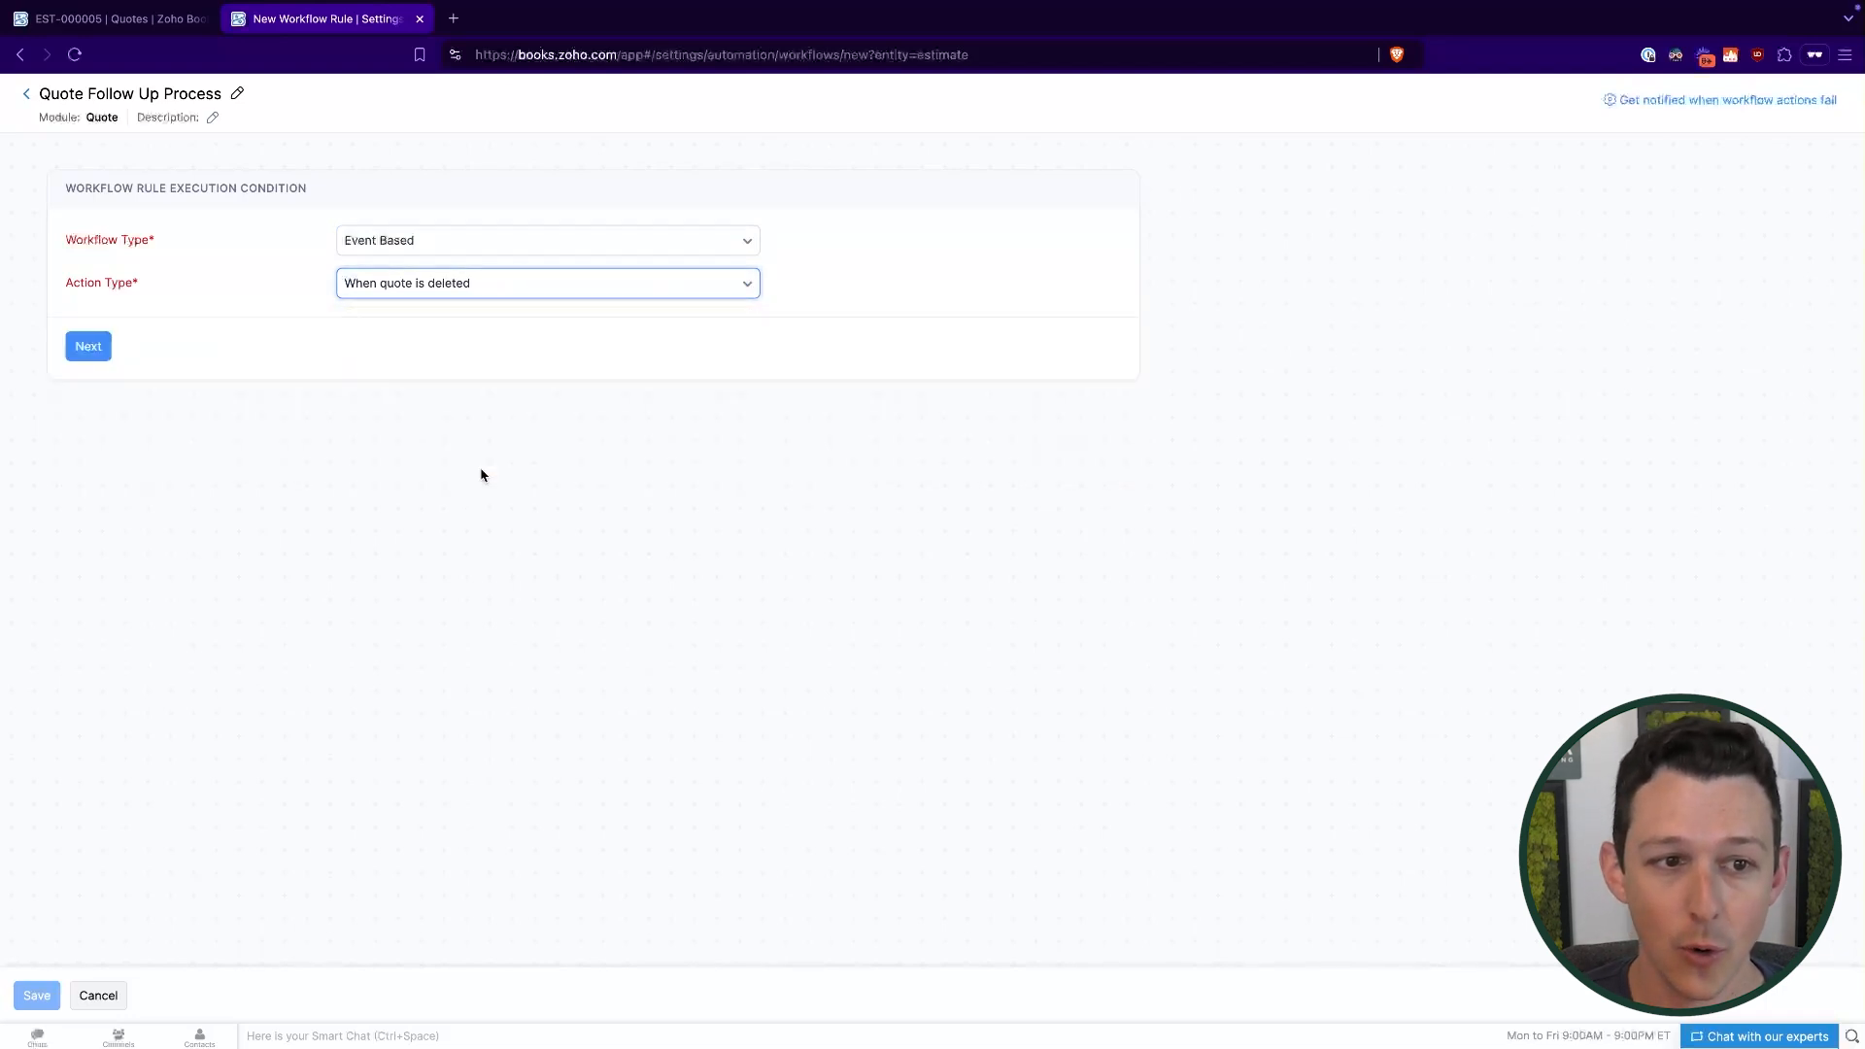
# Try the edited action type with "Any field is updated" and "Any selected field is updated", and browse the selectable quote fields.
pyautogui.click(501, 286)
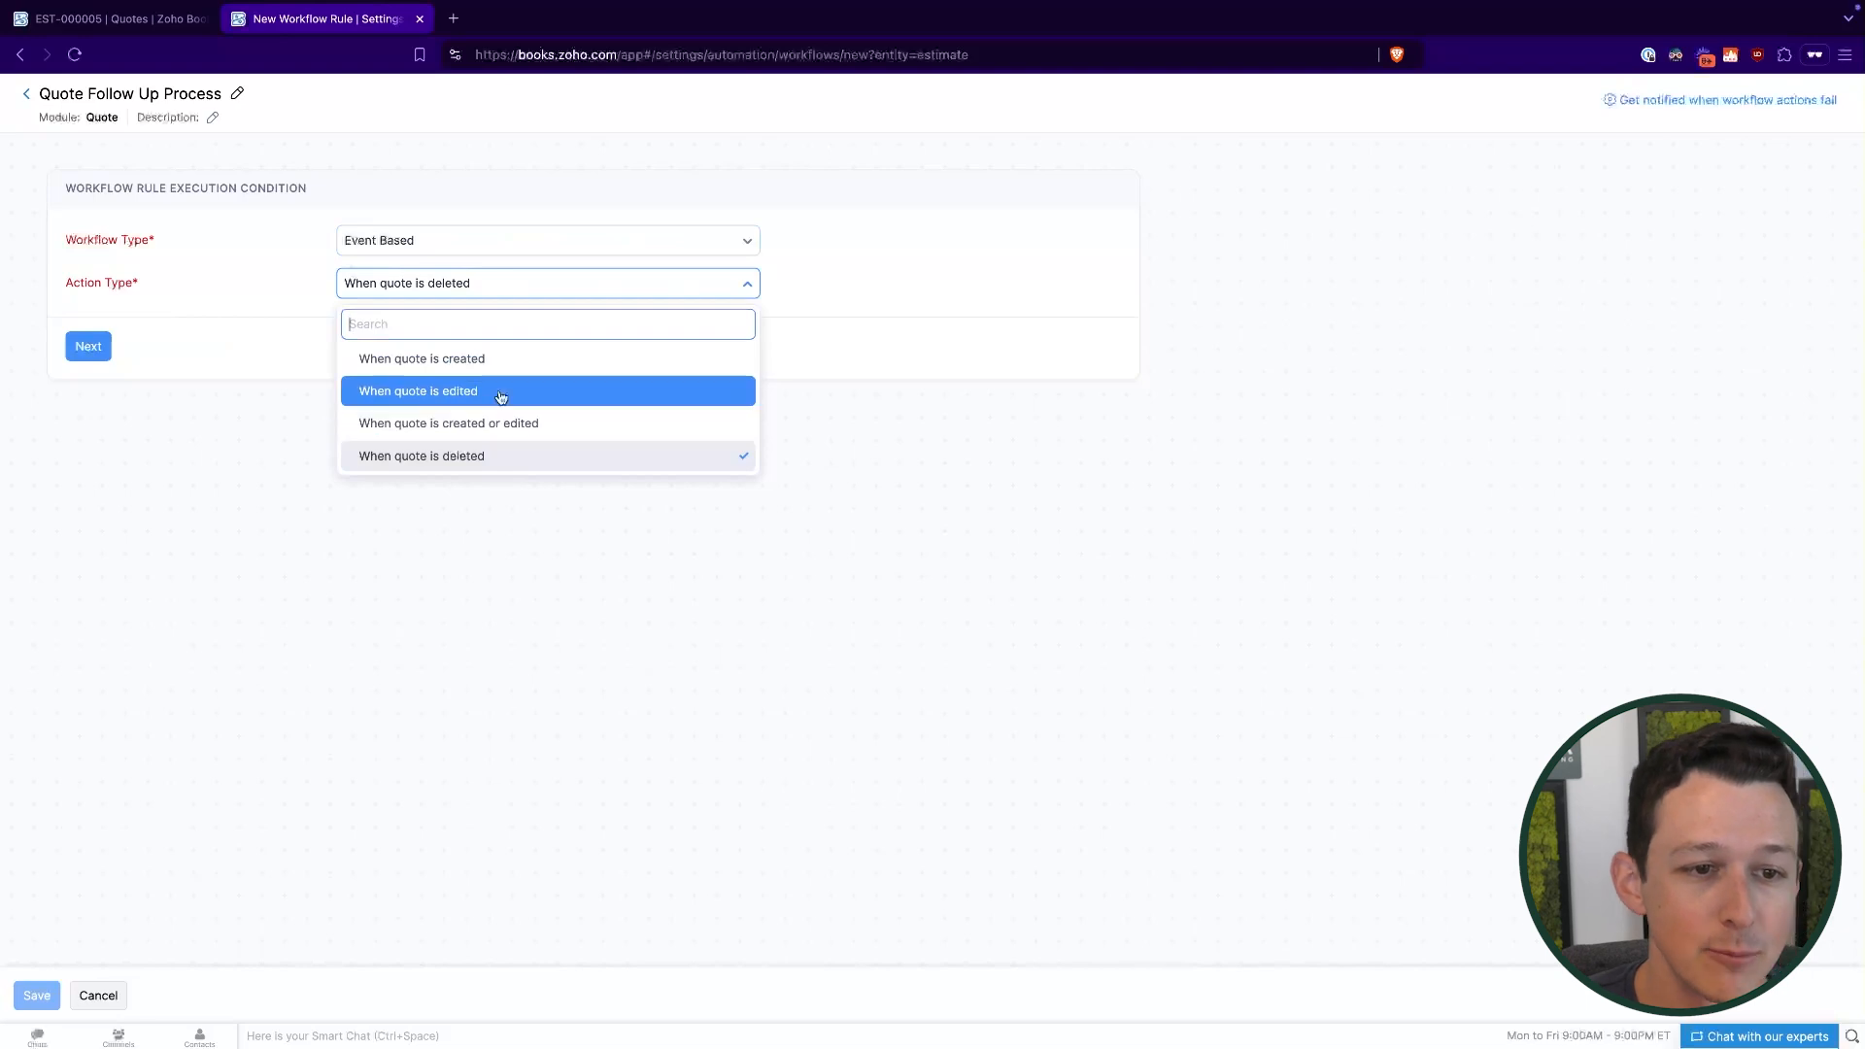
pyautogui.click(500, 390)
pyautogui.click(497, 327)
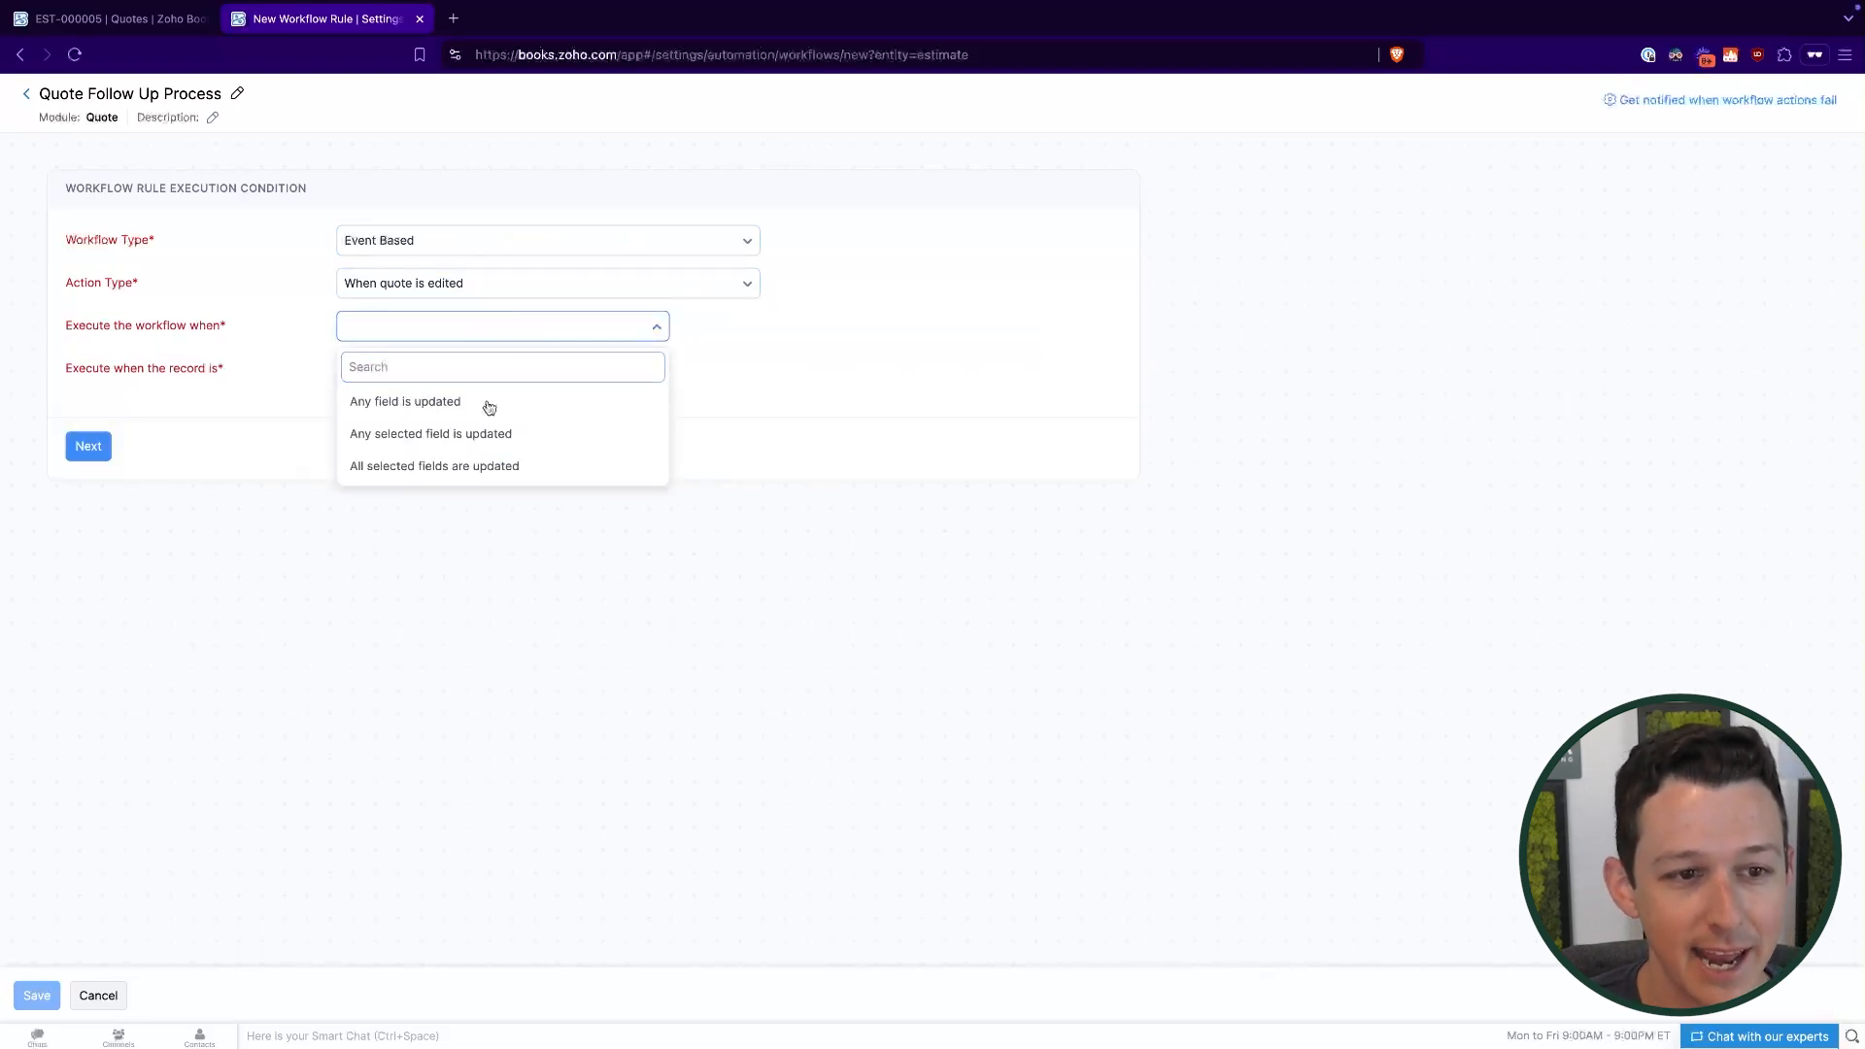
pyautogui.click(489, 402)
pyautogui.click(533, 328)
pyautogui.click(491, 430)
pyautogui.click(775, 323)
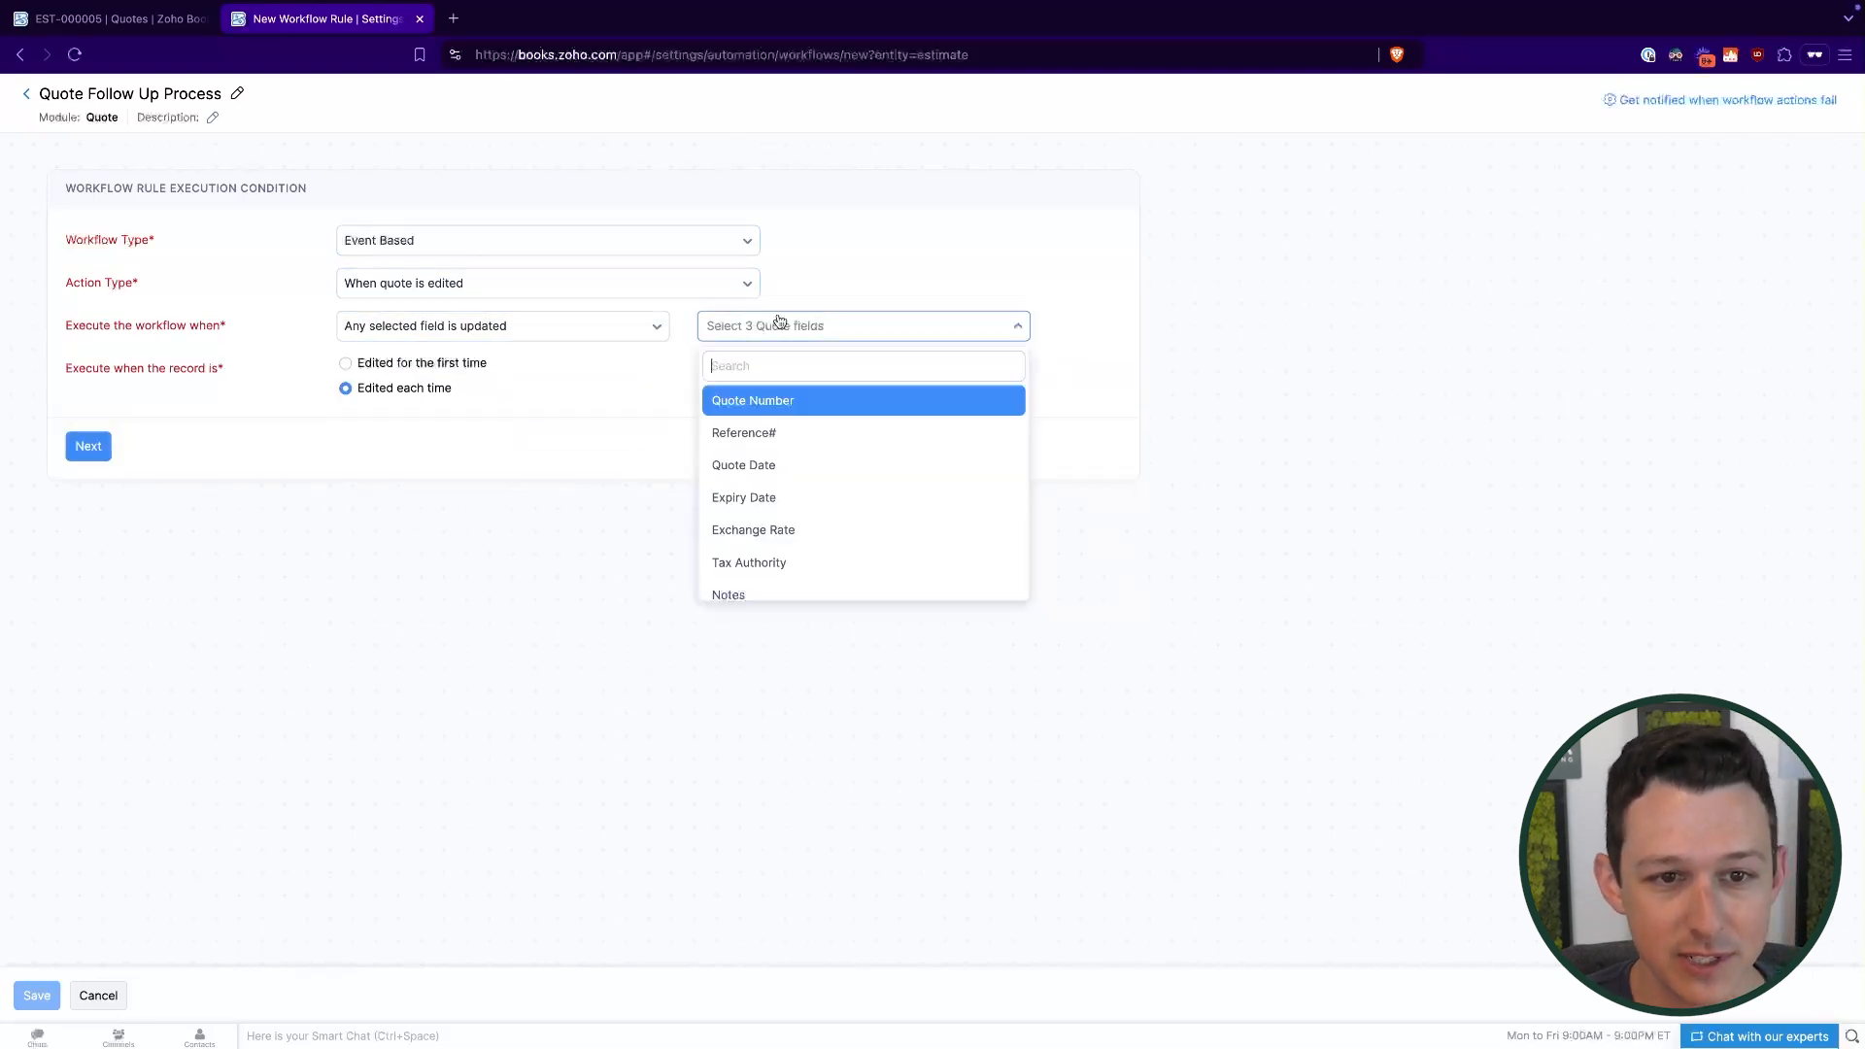
pyautogui.scroll(-3, 845, 487)
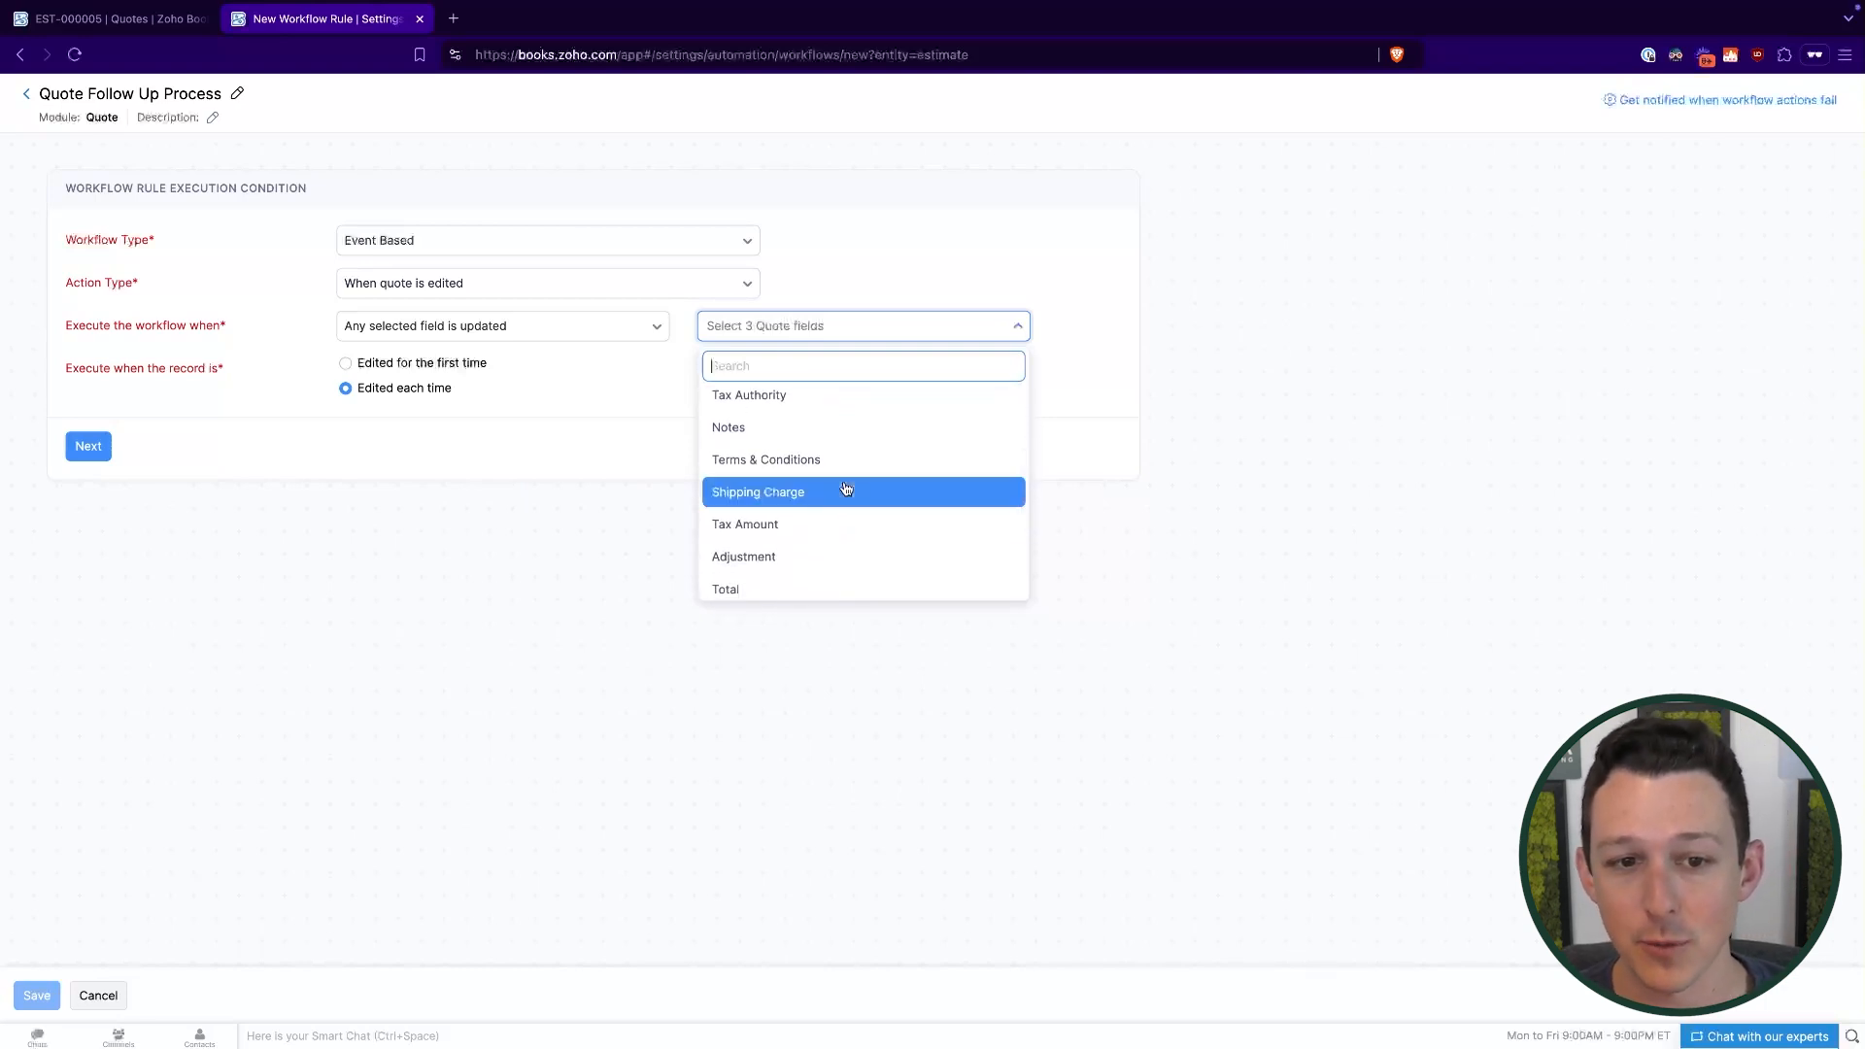
pyautogui.scroll(-2, 846, 489)
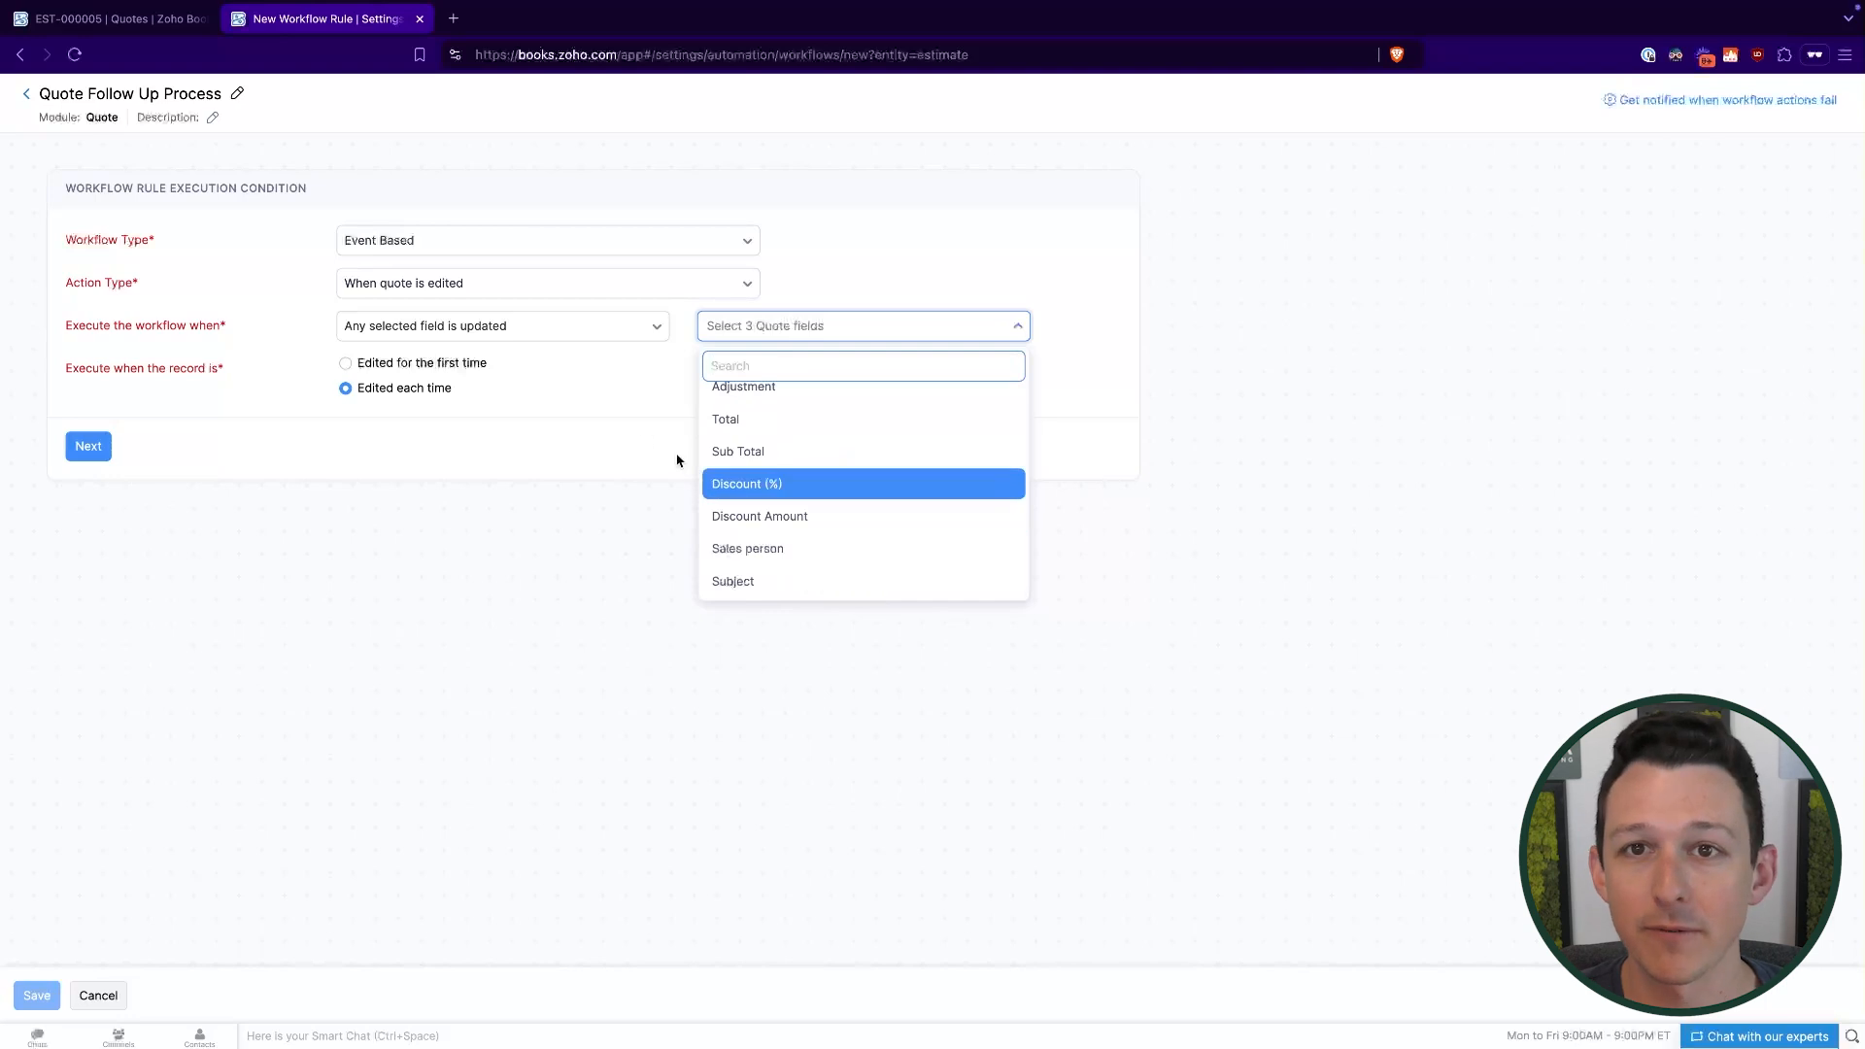
pyautogui.click(540, 372)
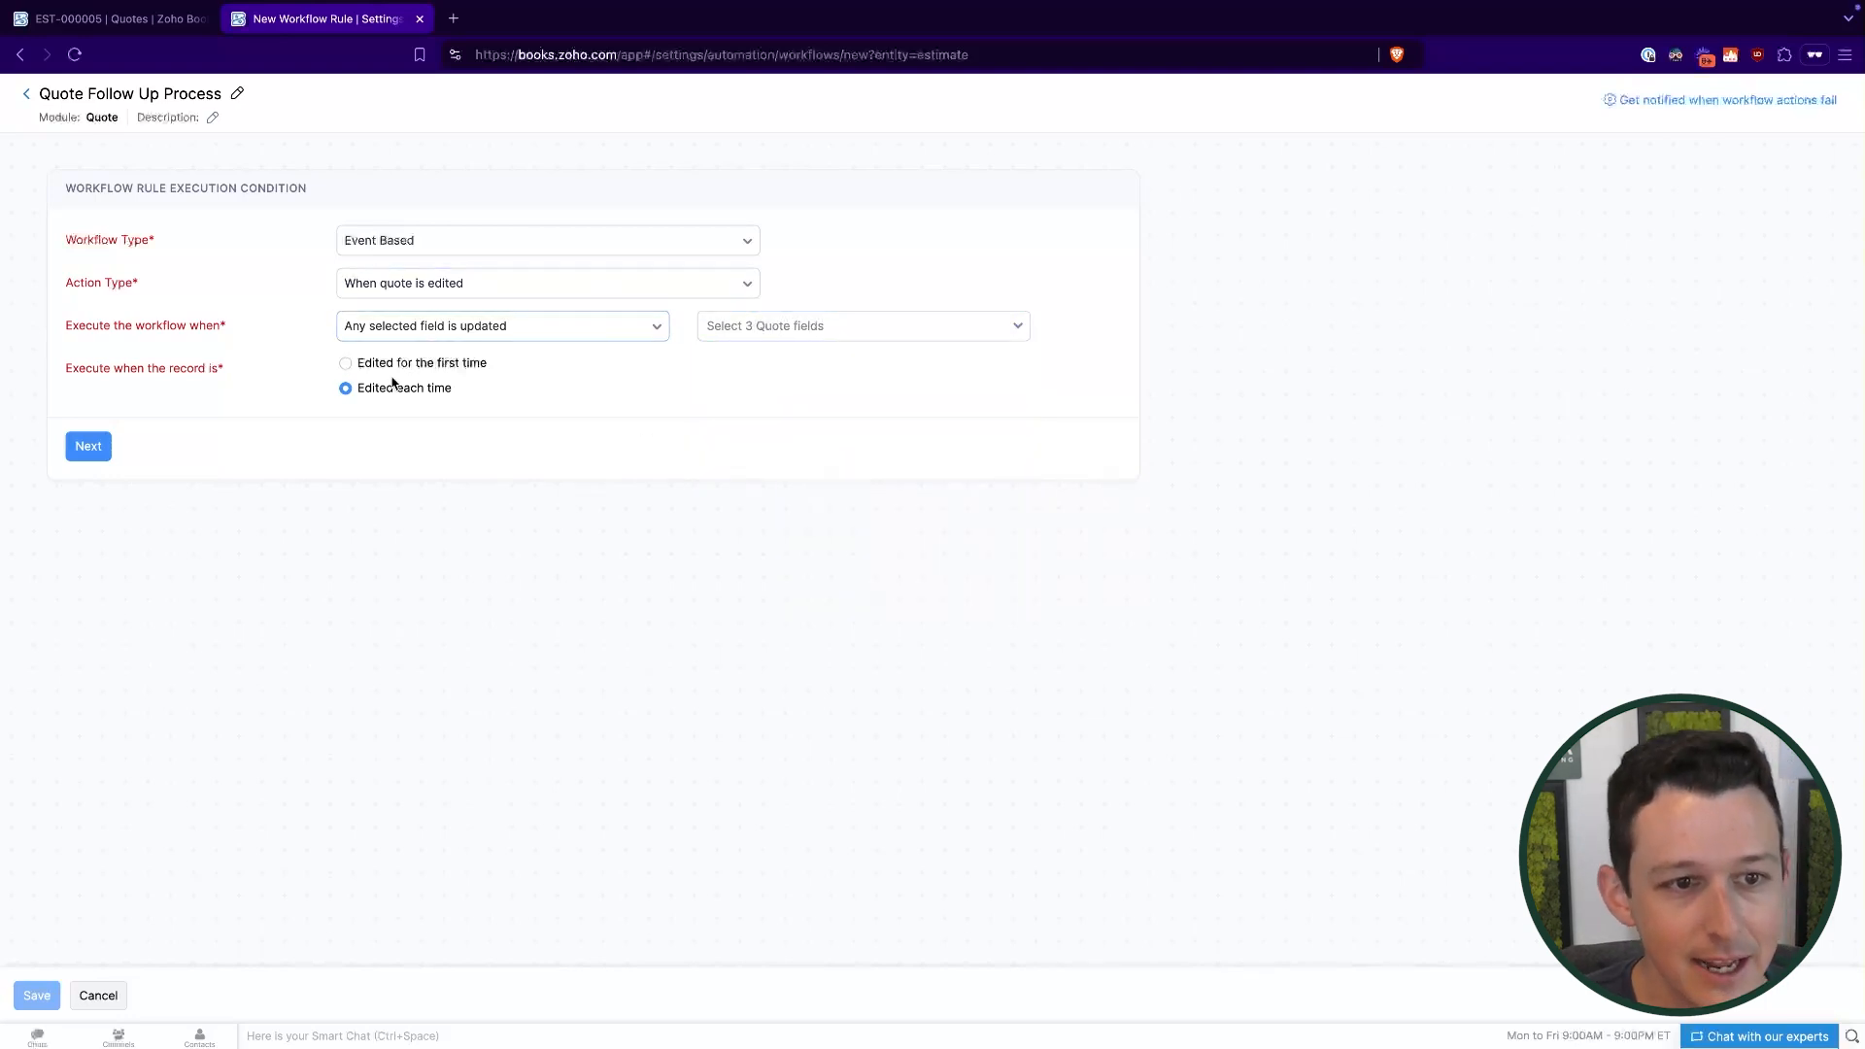
# Set the rule to execute when a quote is created or edited and any field is updated, and confirm the execution condition.
pyautogui.click(480, 340)
pyautogui.click(483, 288)
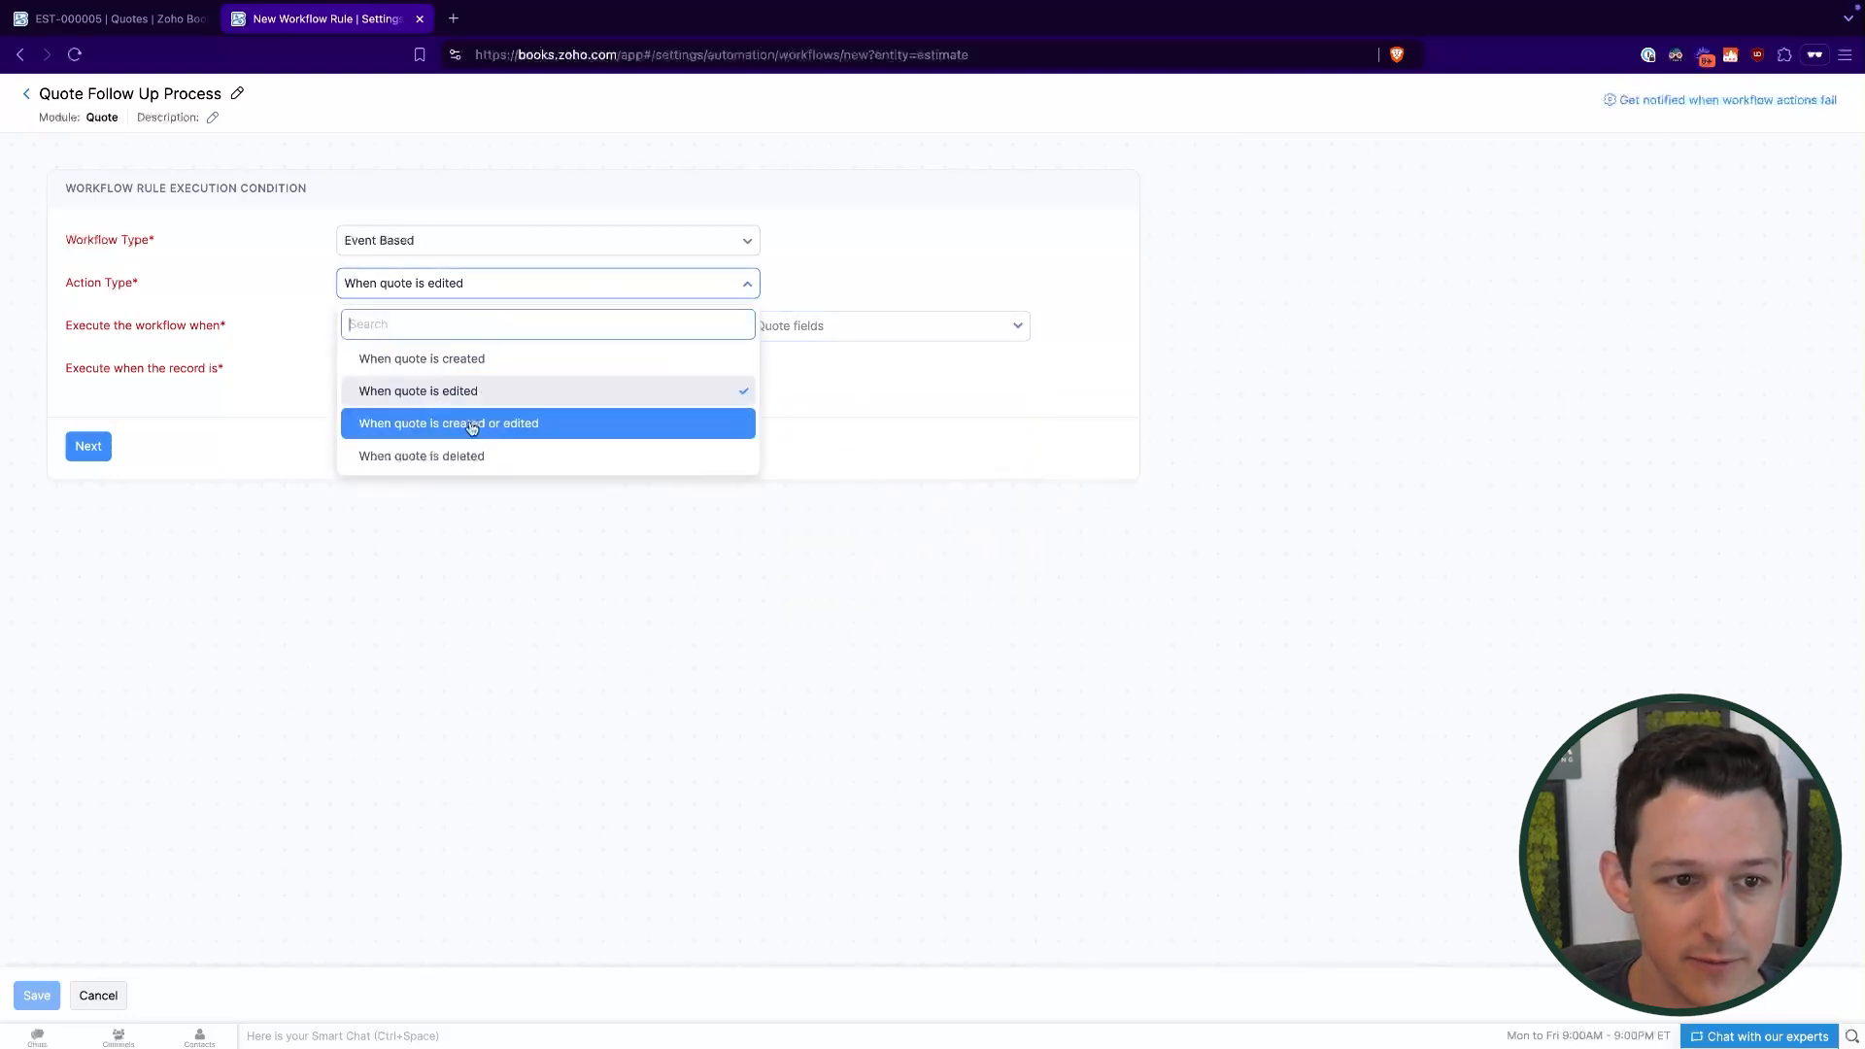
pyautogui.click(477, 422)
pyautogui.click(441, 337)
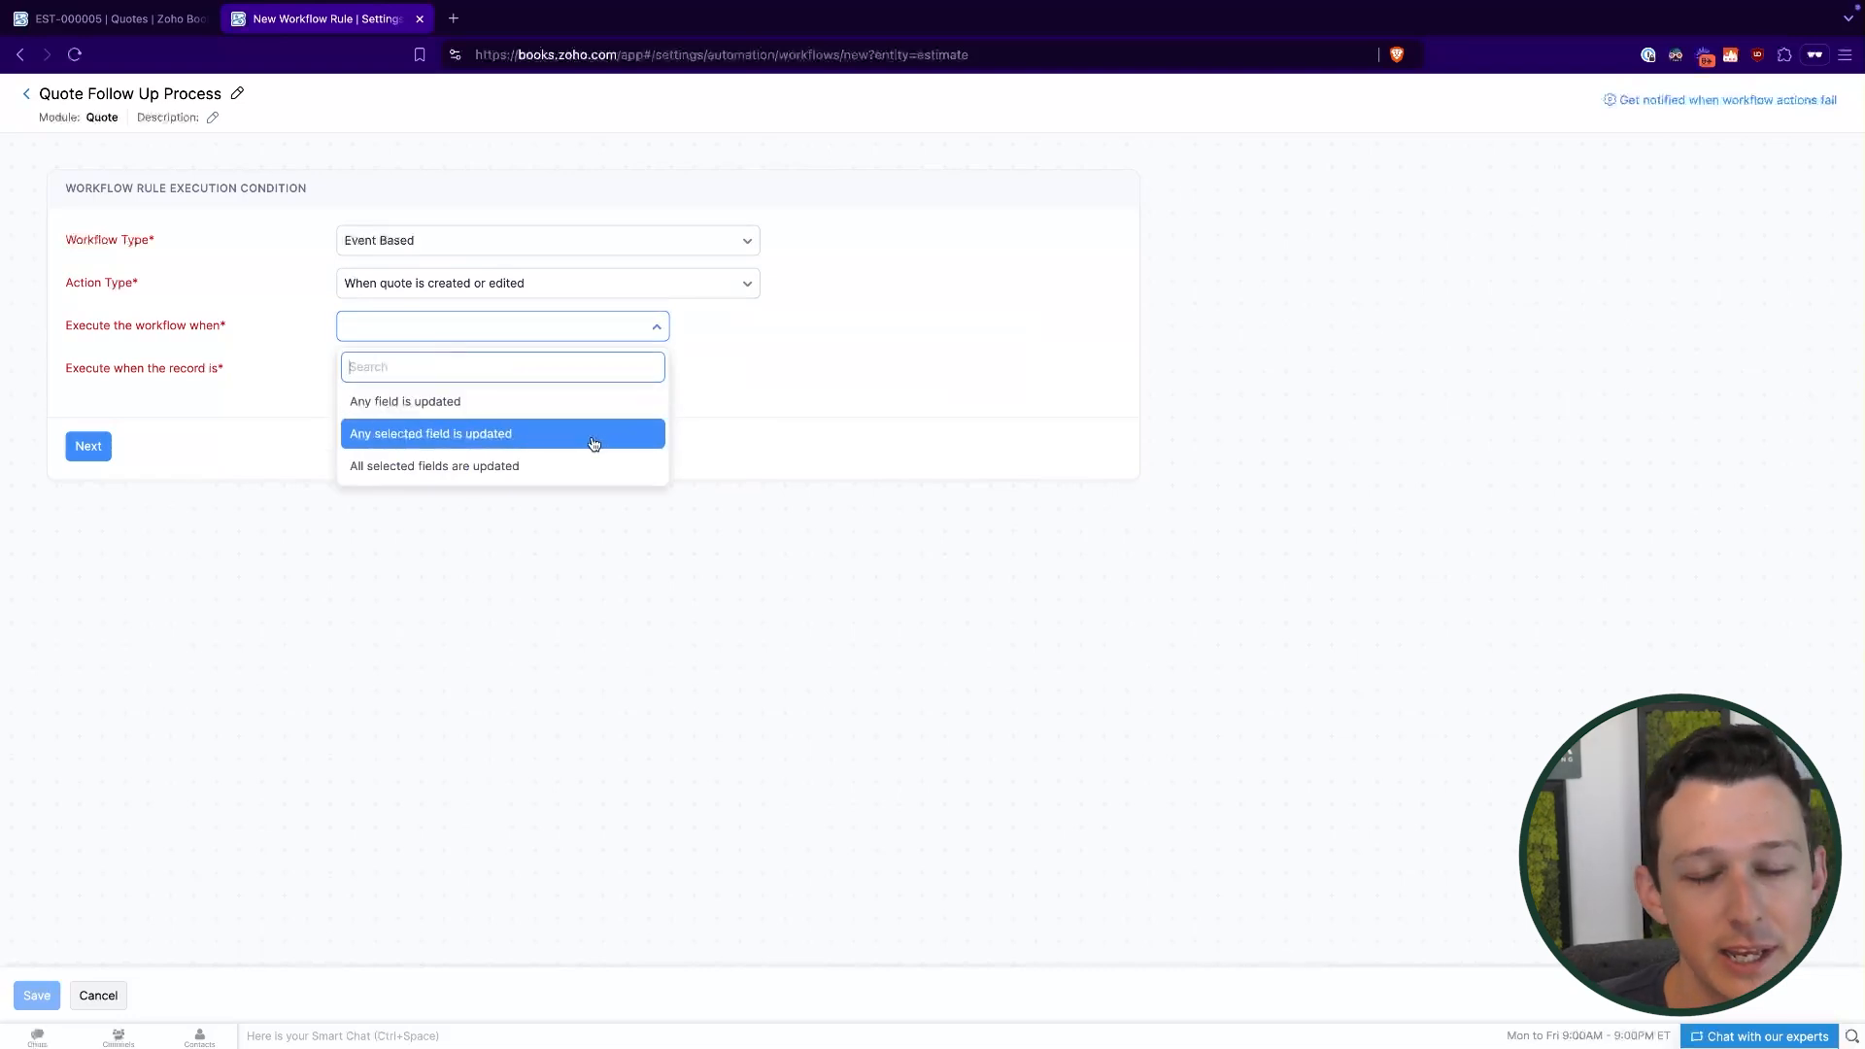
pyautogui.click(753, 402)
pyautogui.click(503, 329)
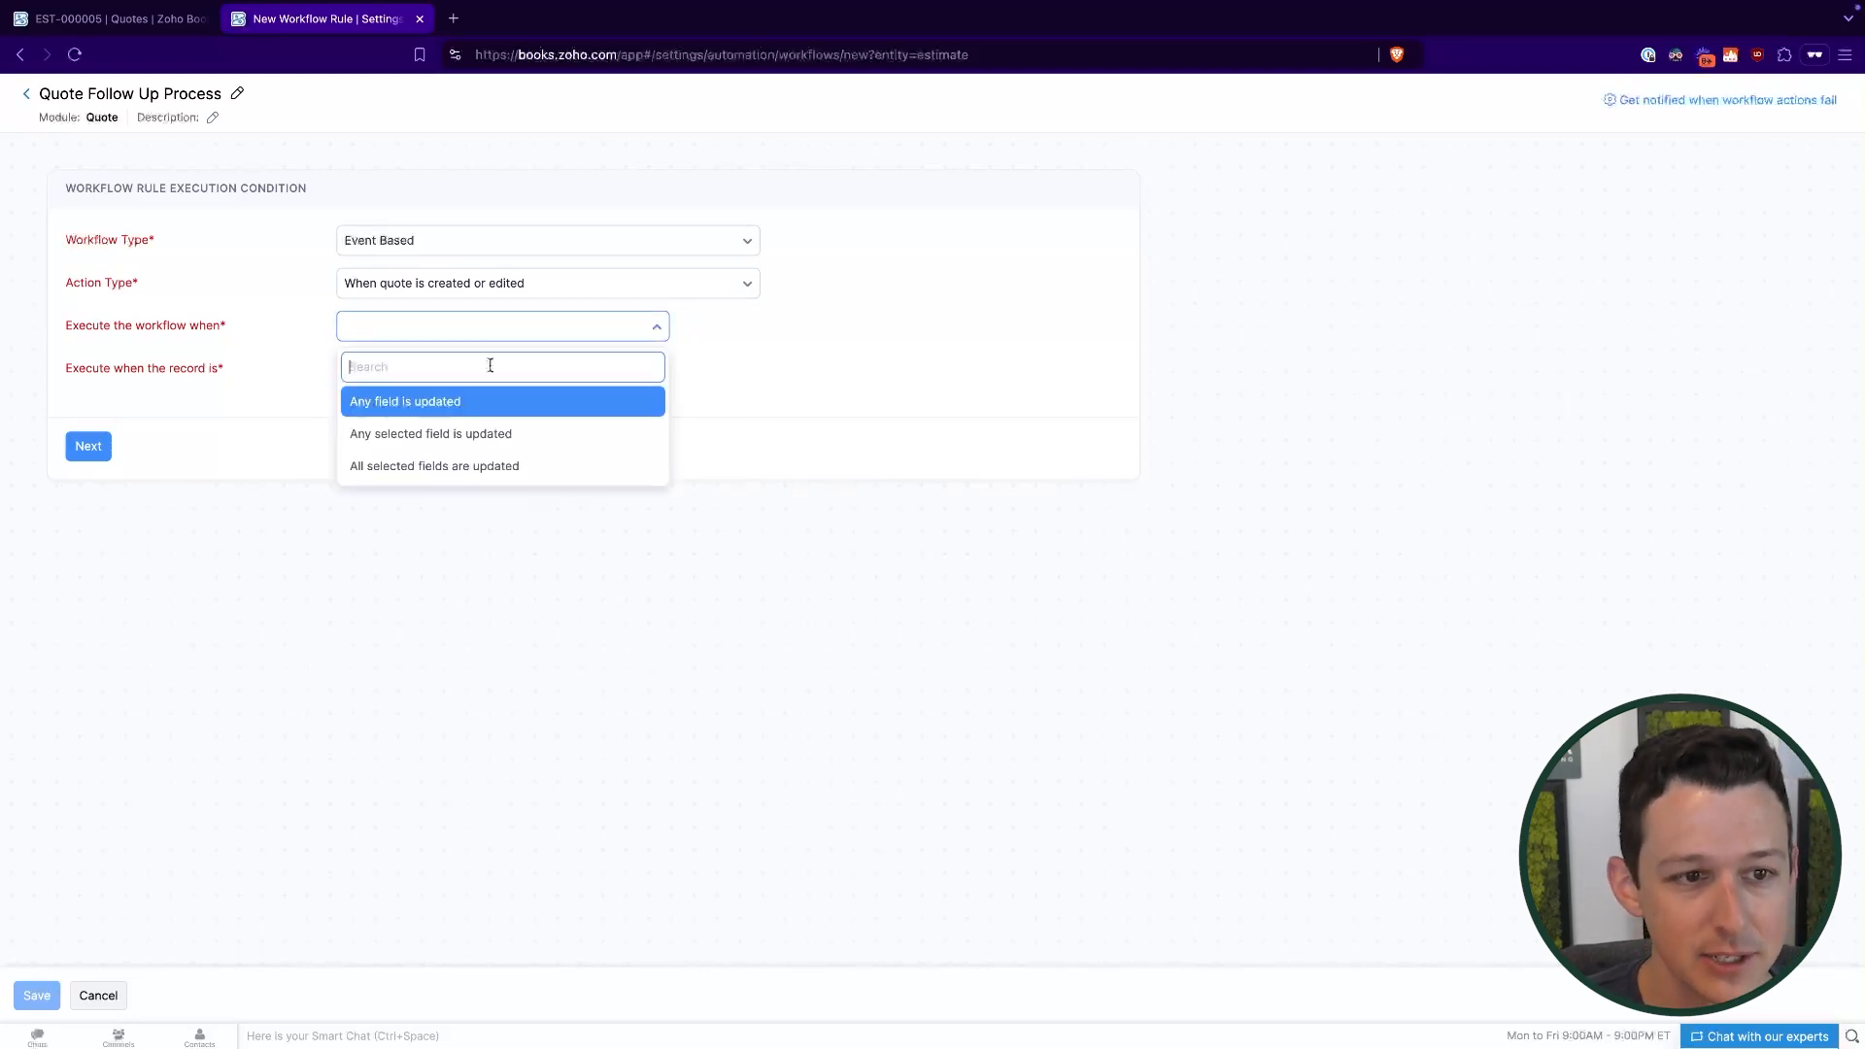
pyautogui.click(479, 400)
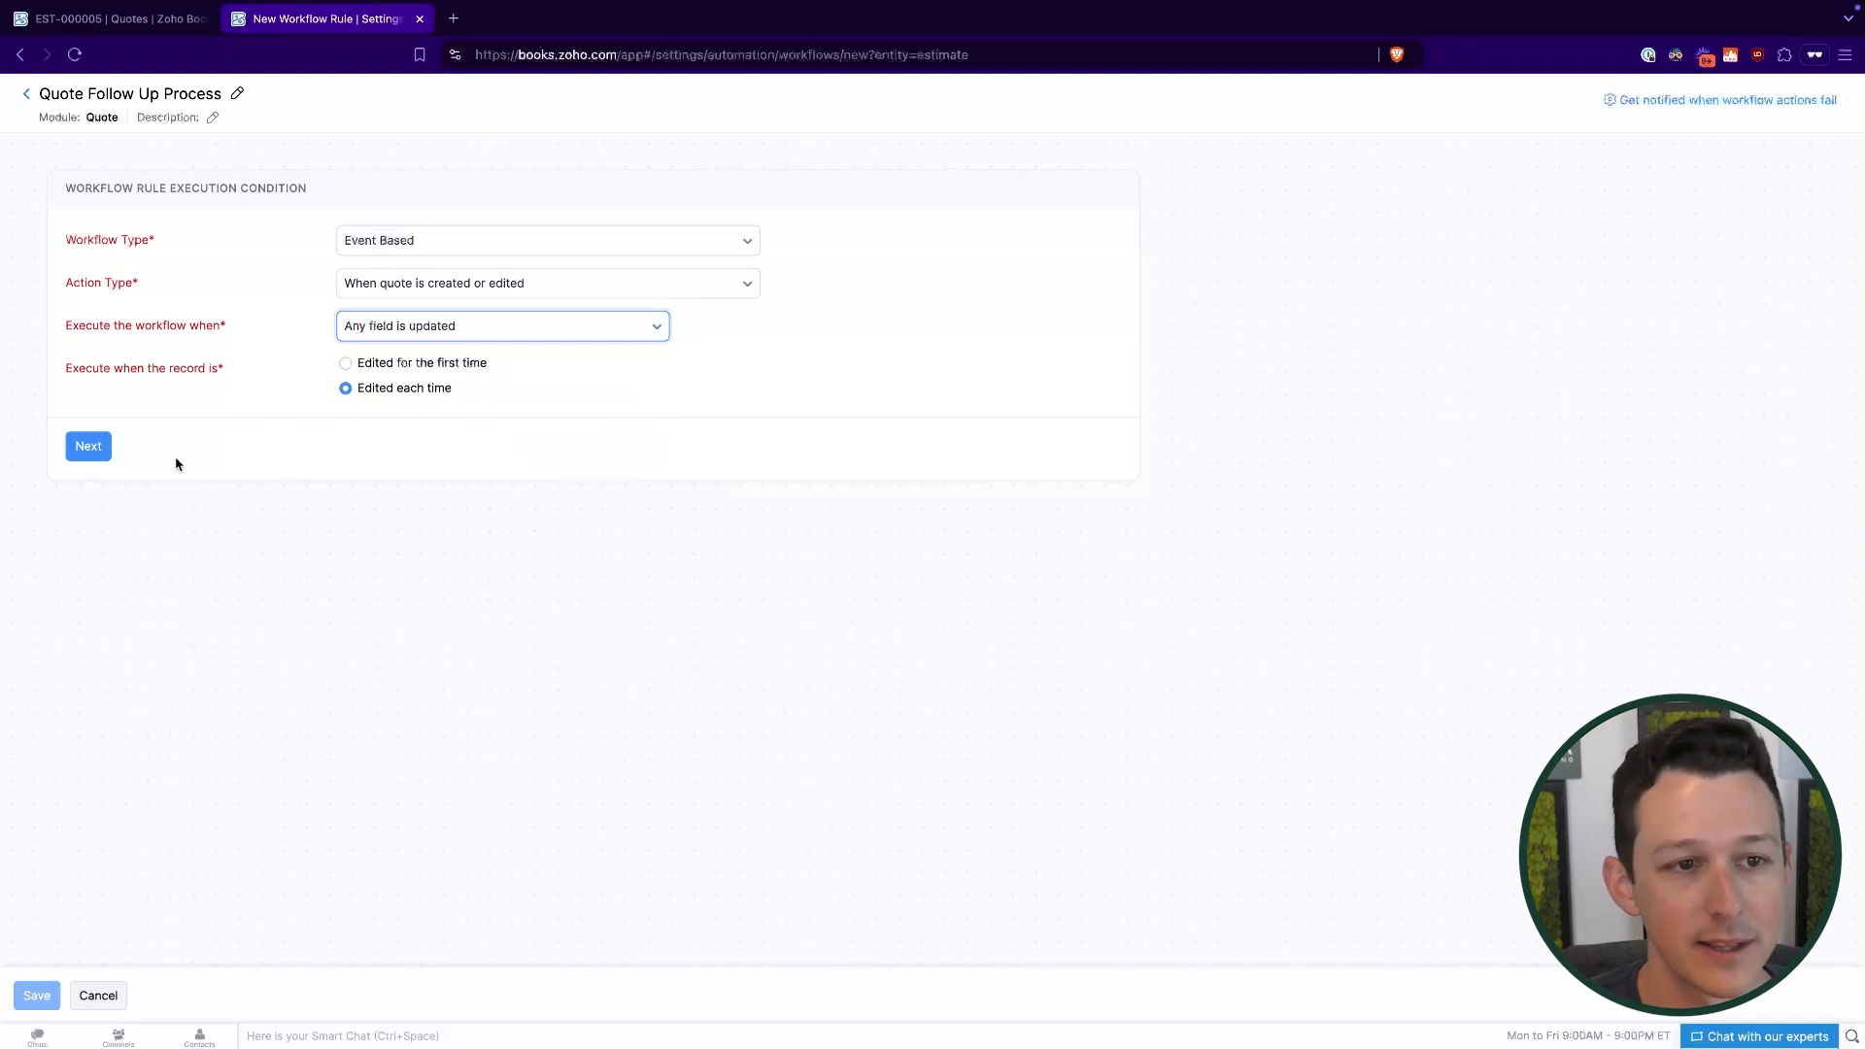
pyautogui.click(104, 453)
pyautogui.click(116, 443)
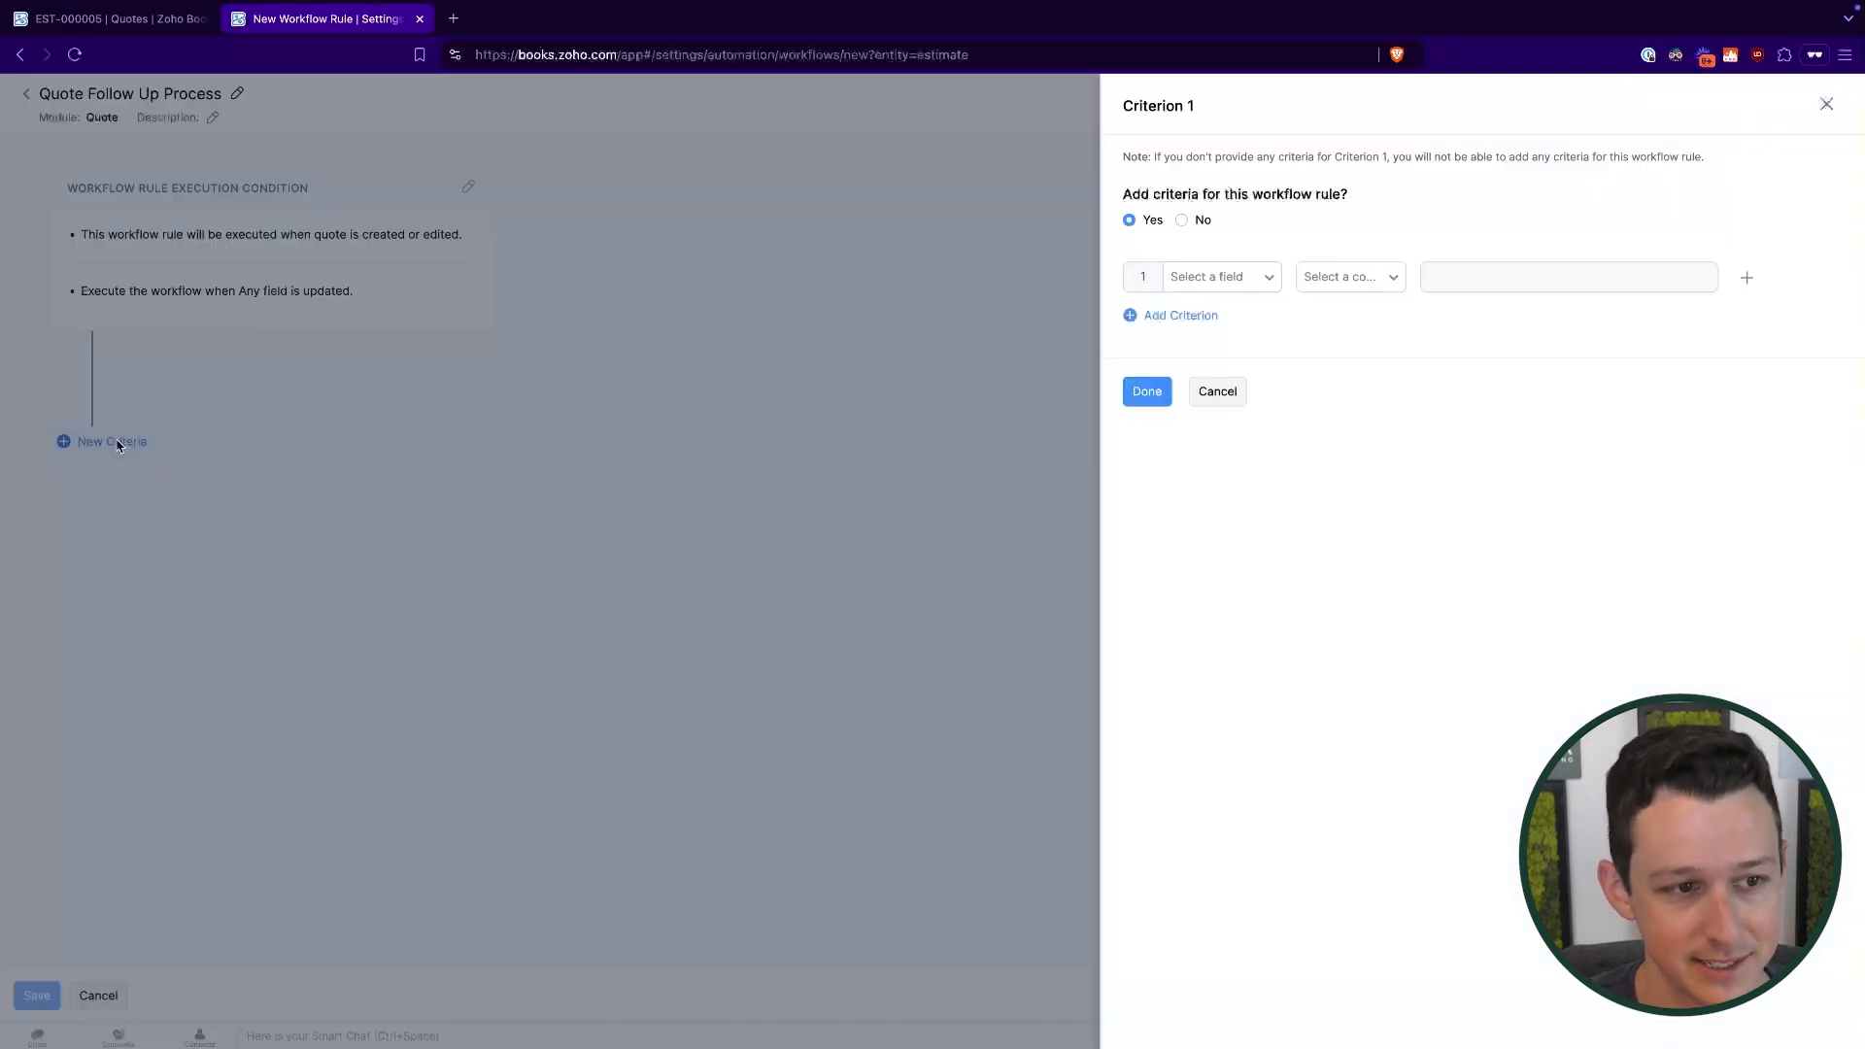
pyautogui.click(1217, 391)
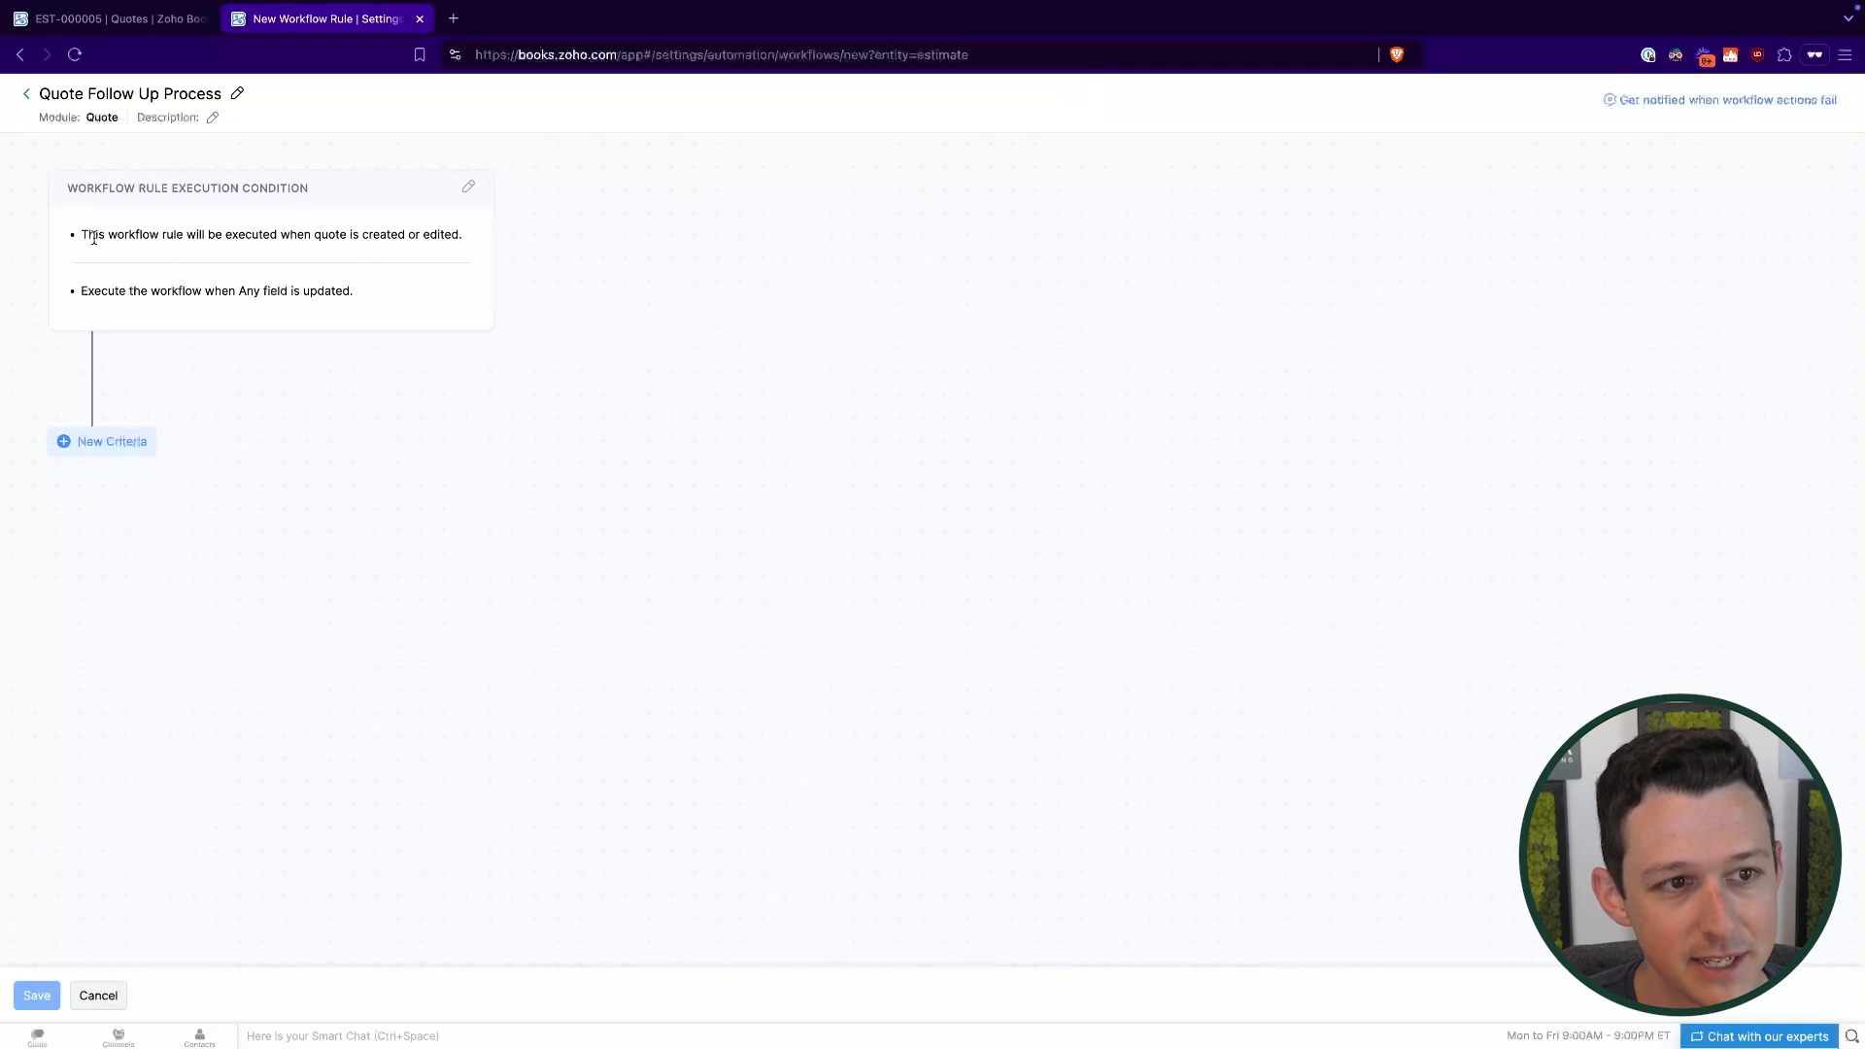
pyautogui.moveTo(93, 237); pyautogui.dragTo(570, 243)
pyautogui.moveTo(93, 290); pyautogui.dragTo(354, 291)
pyautogui.click(354, 294)
# Add the rule's first criterion so that Quote Status is Approved, and confirm it.
pyautogui.click(99, 445)
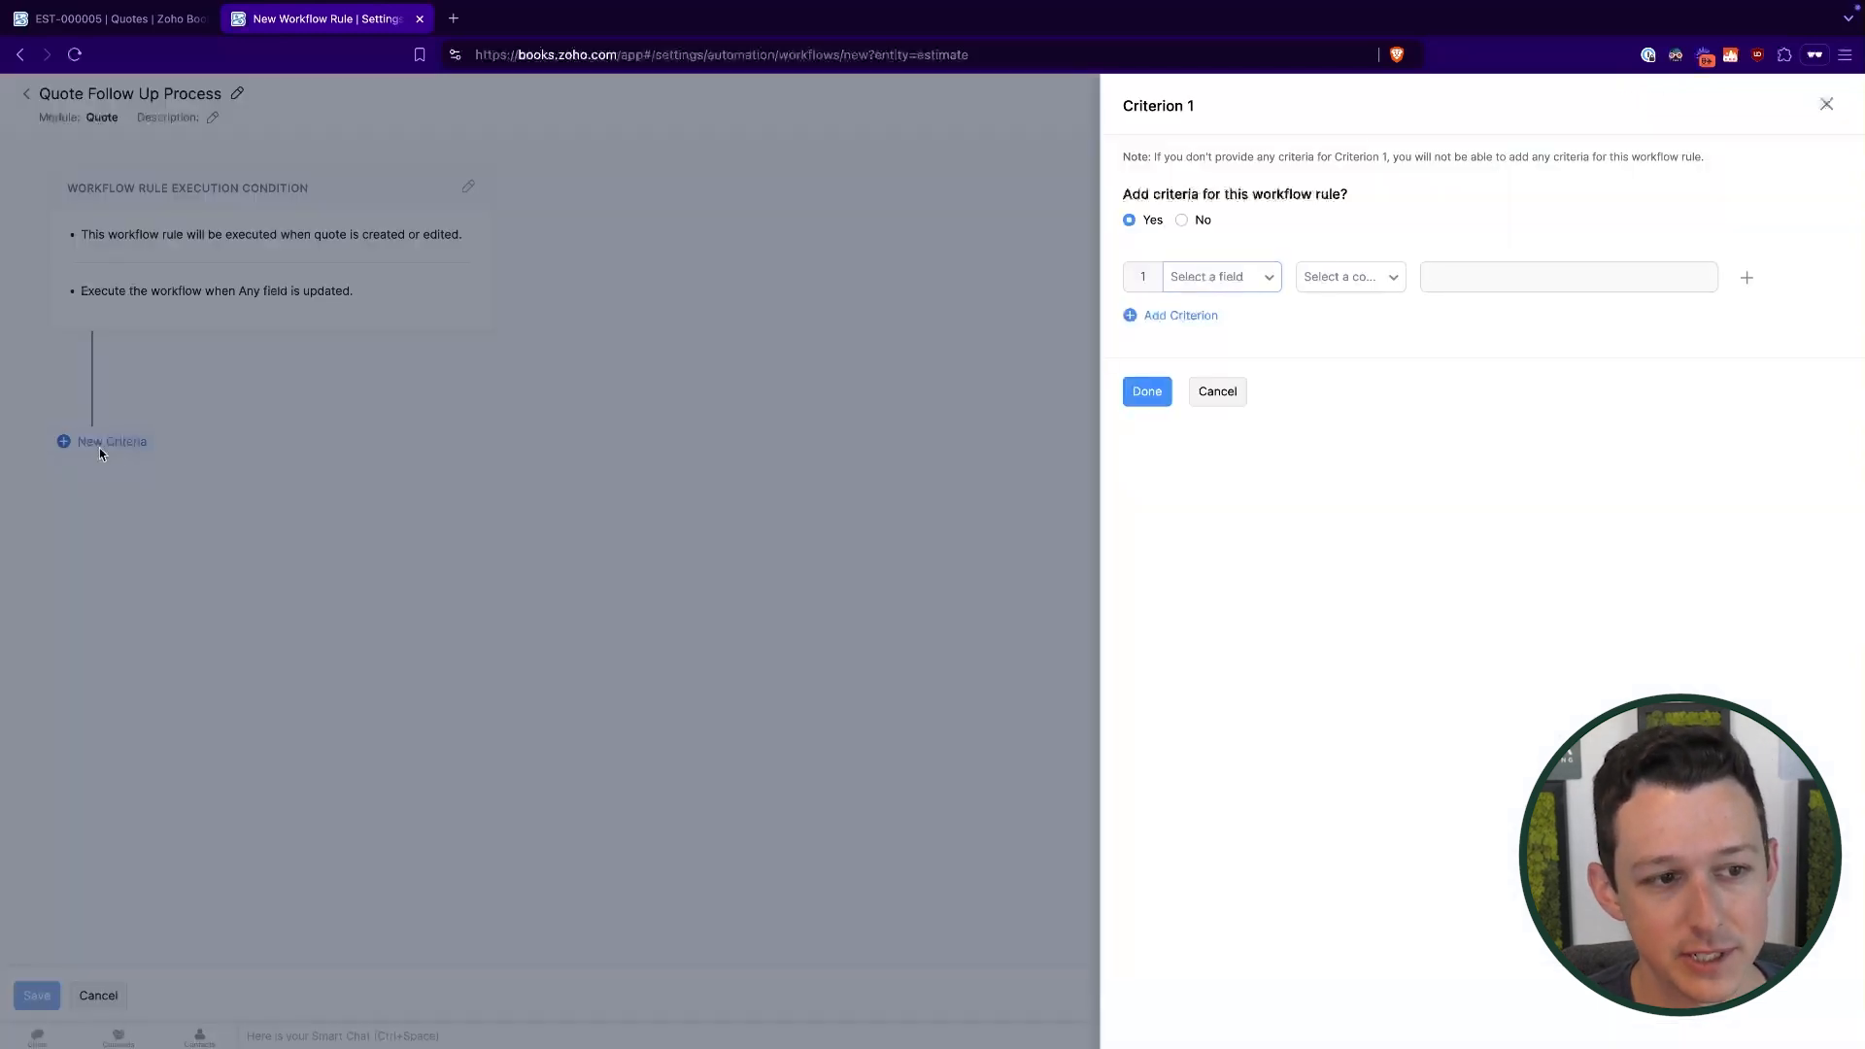
pyautogui.click(1258, 282)
pyautogui.write('st')
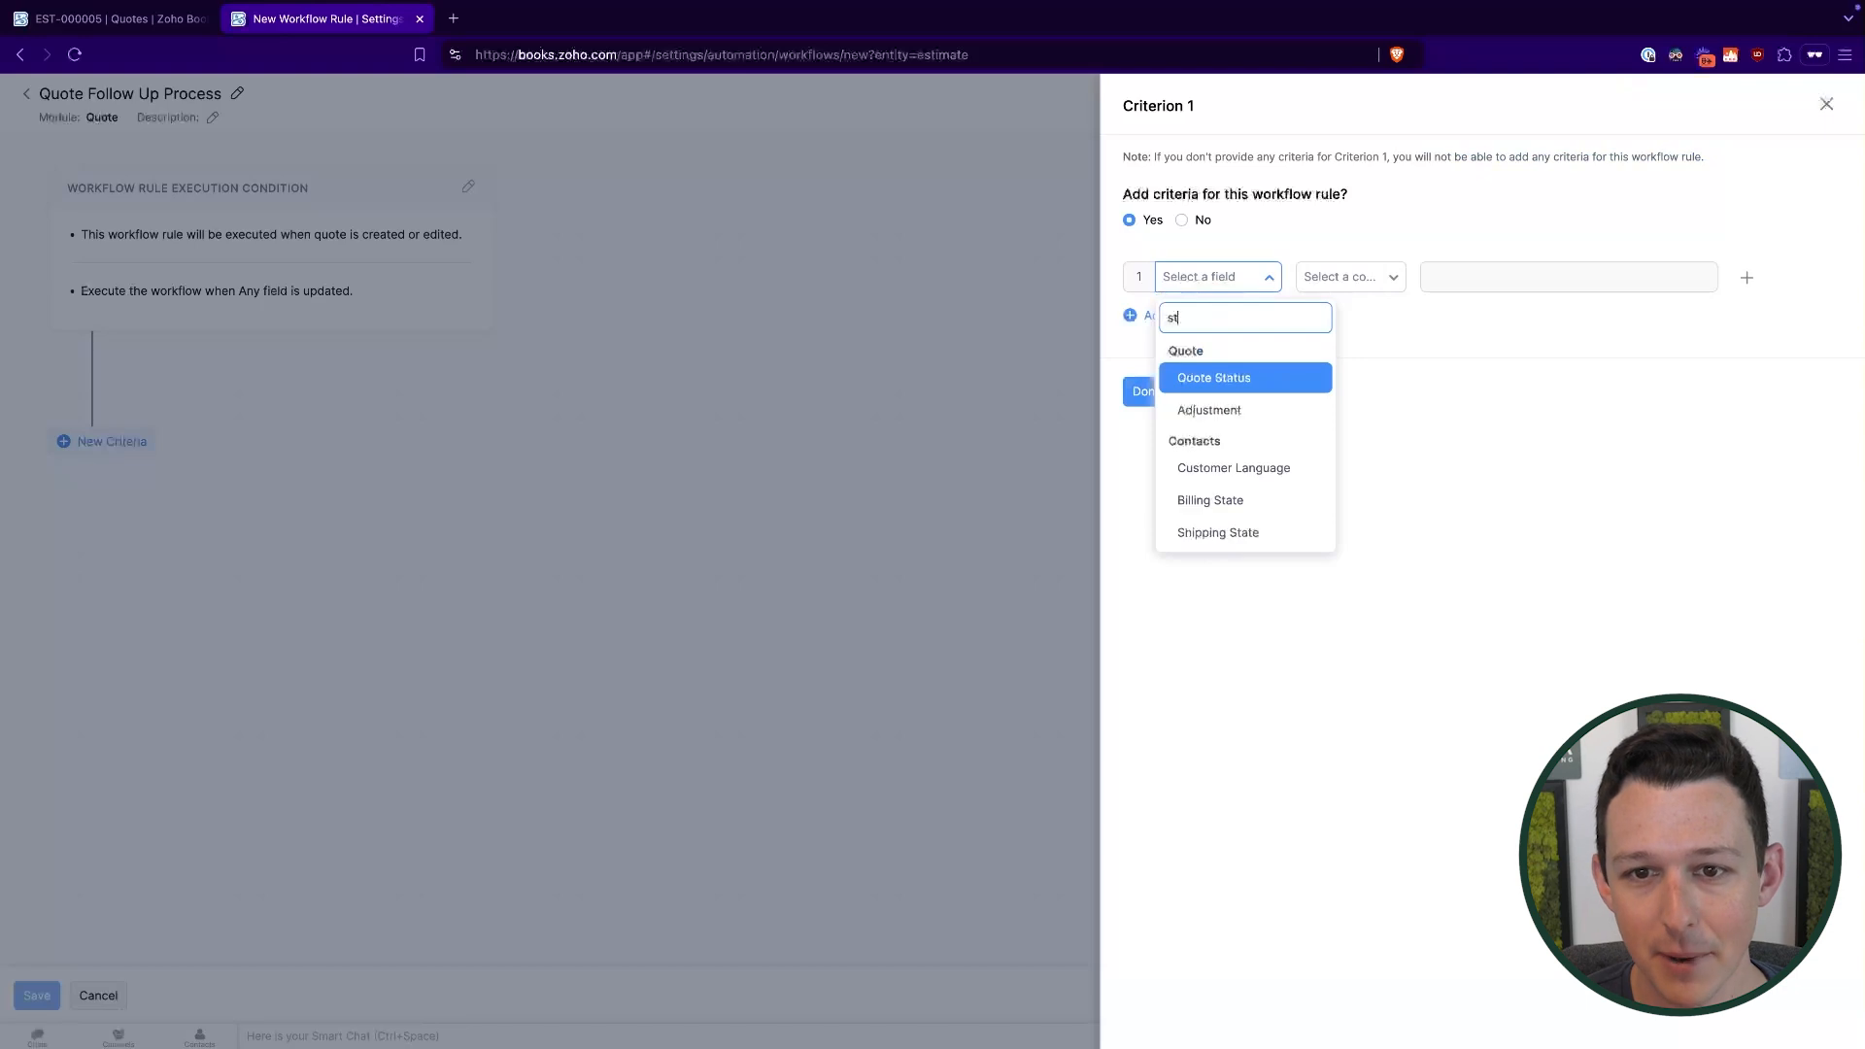
pyautogui.click(1241, 373)
pyautogui.click(1248, 287)
pyautogui.write('st')
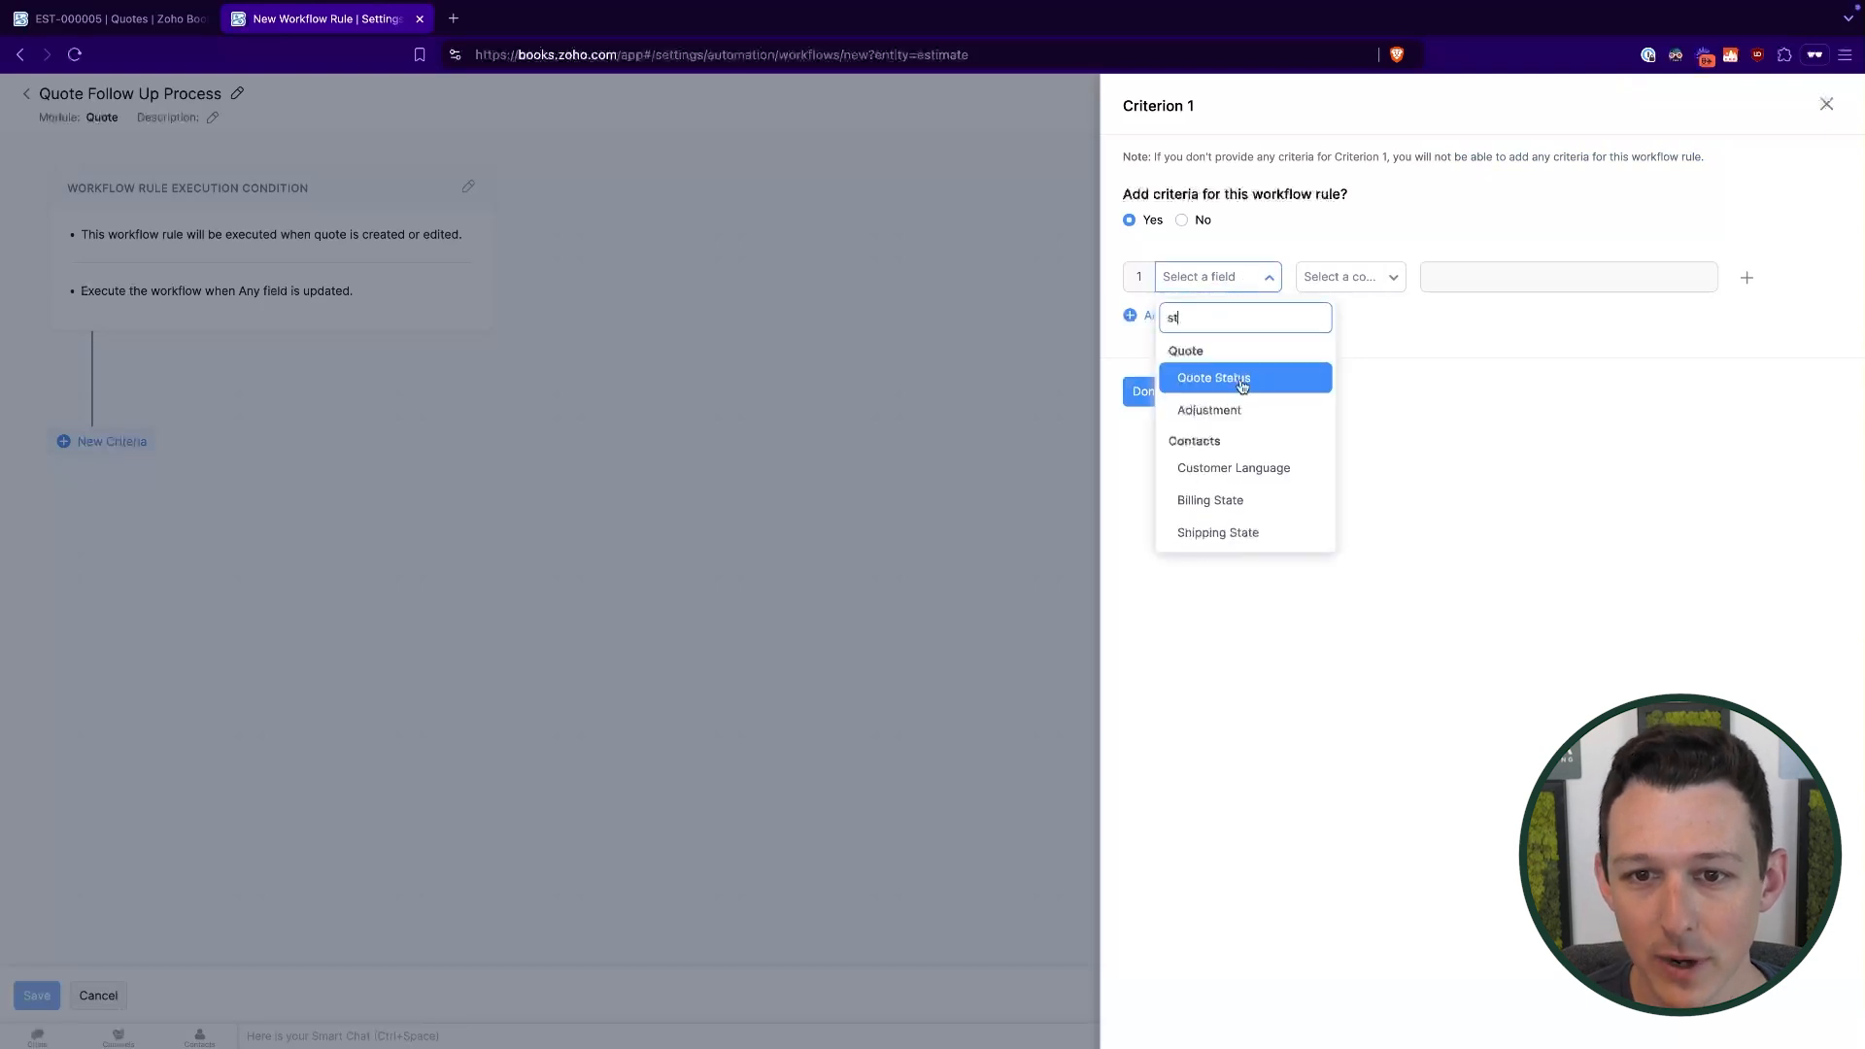
pyautogui.click(1234, 381)
pyautogui.click(1349, 281)
pyautogui.click(1321, 349)
pyautogui.click(1474, 282)
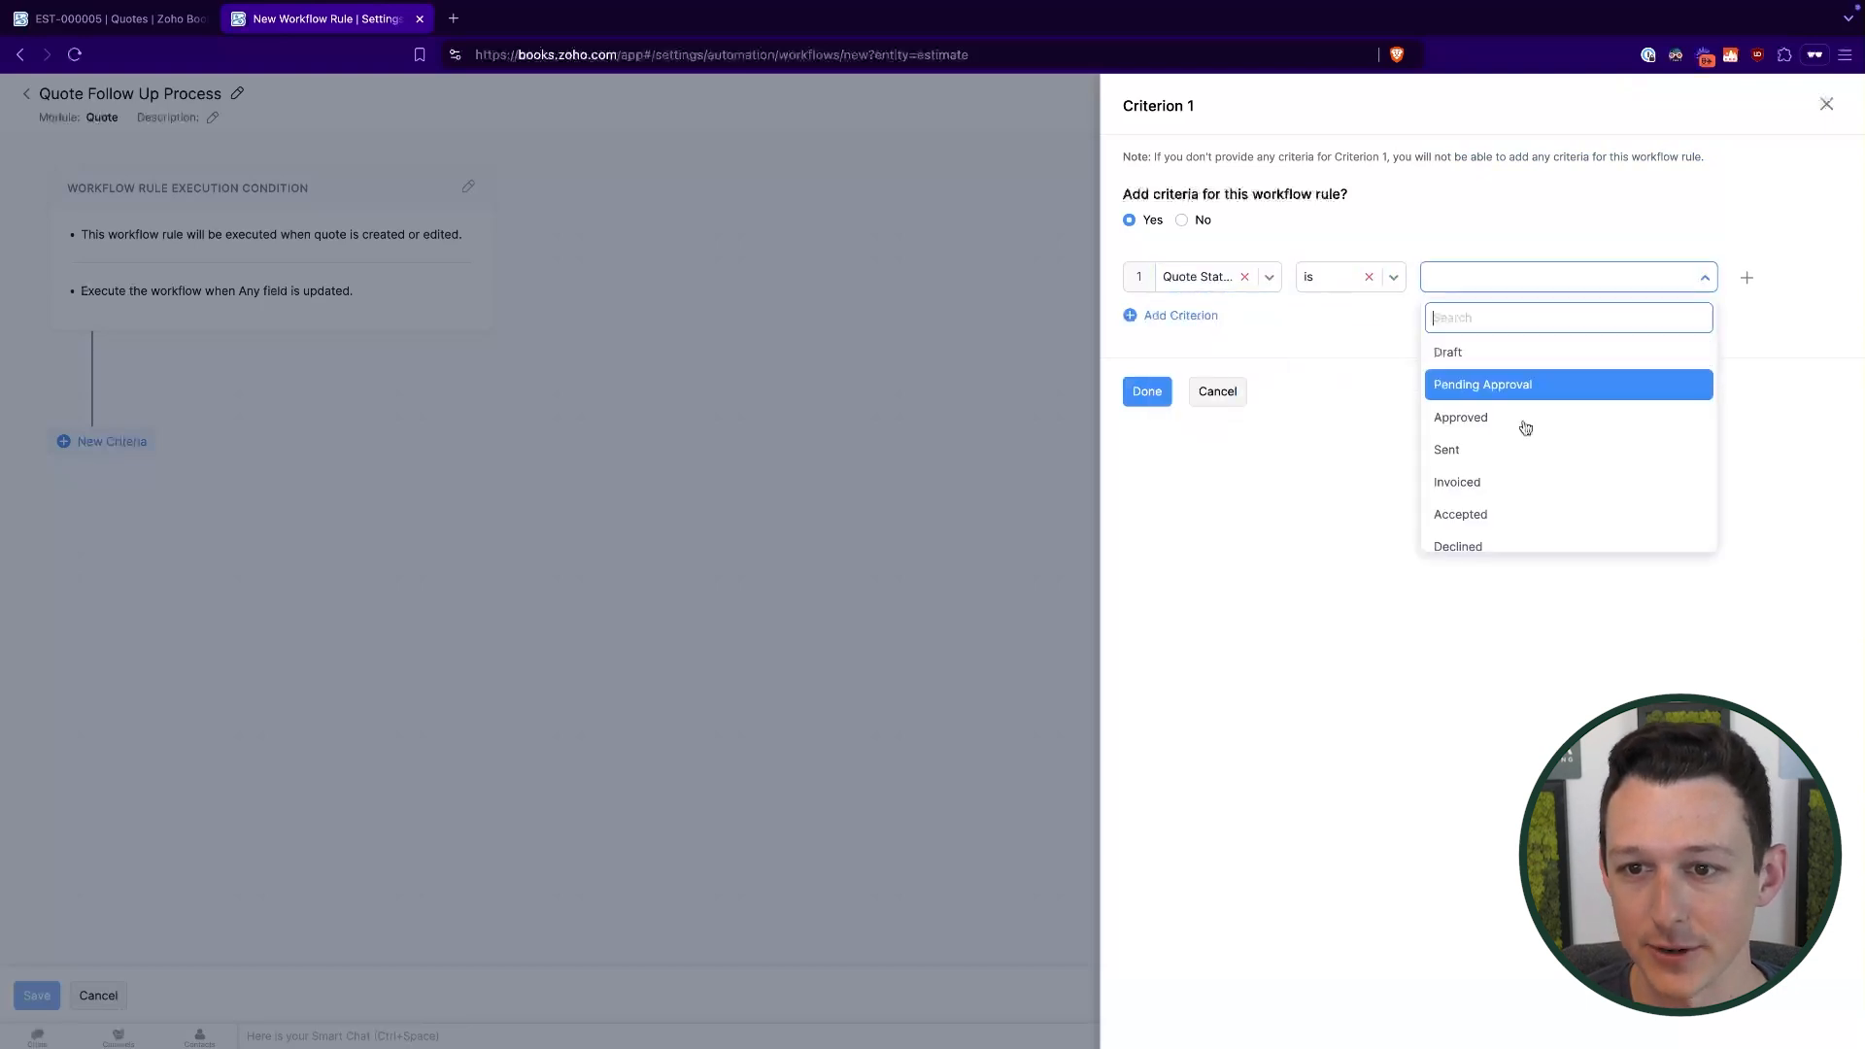
pyautogui.click(1538, 420)
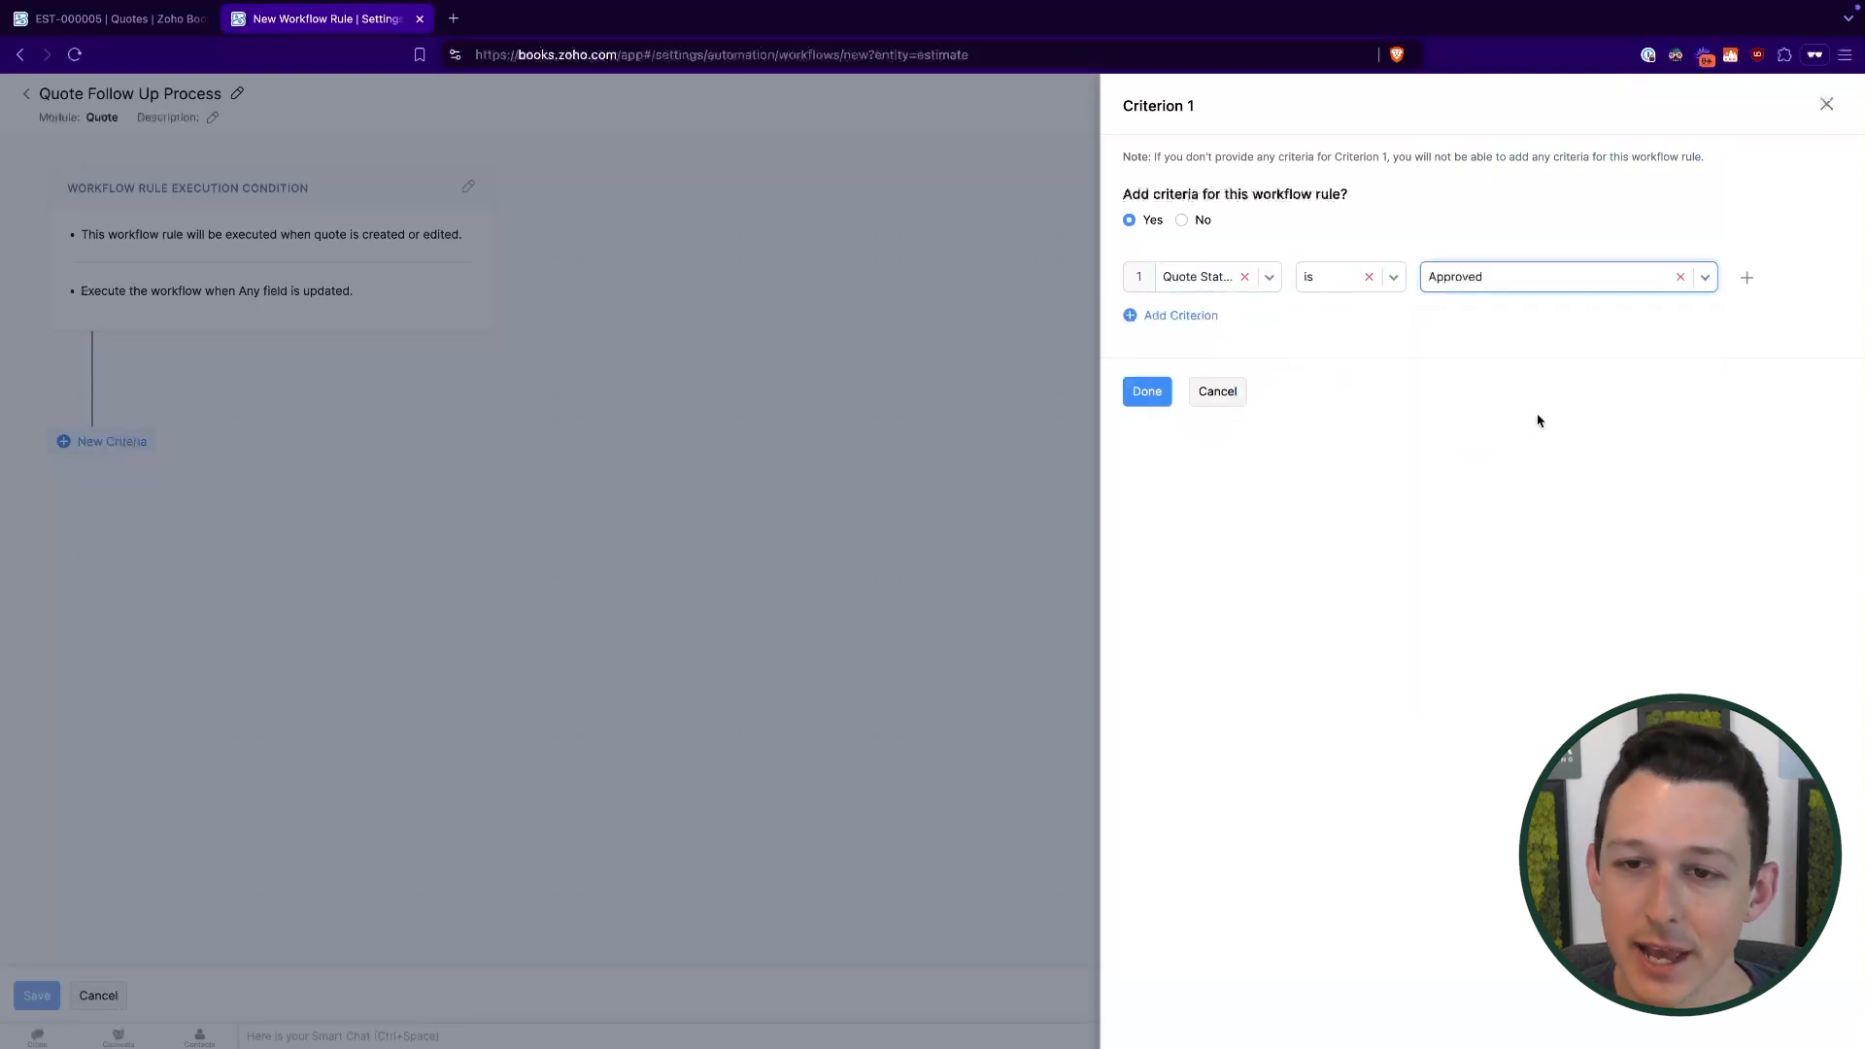
pyautogui.click(1149, 394)
# Try Field Updates and Email Alerts as immediate action types for Criterion 1, and cancel without associating an action.
pyautogui.click(708, 411)
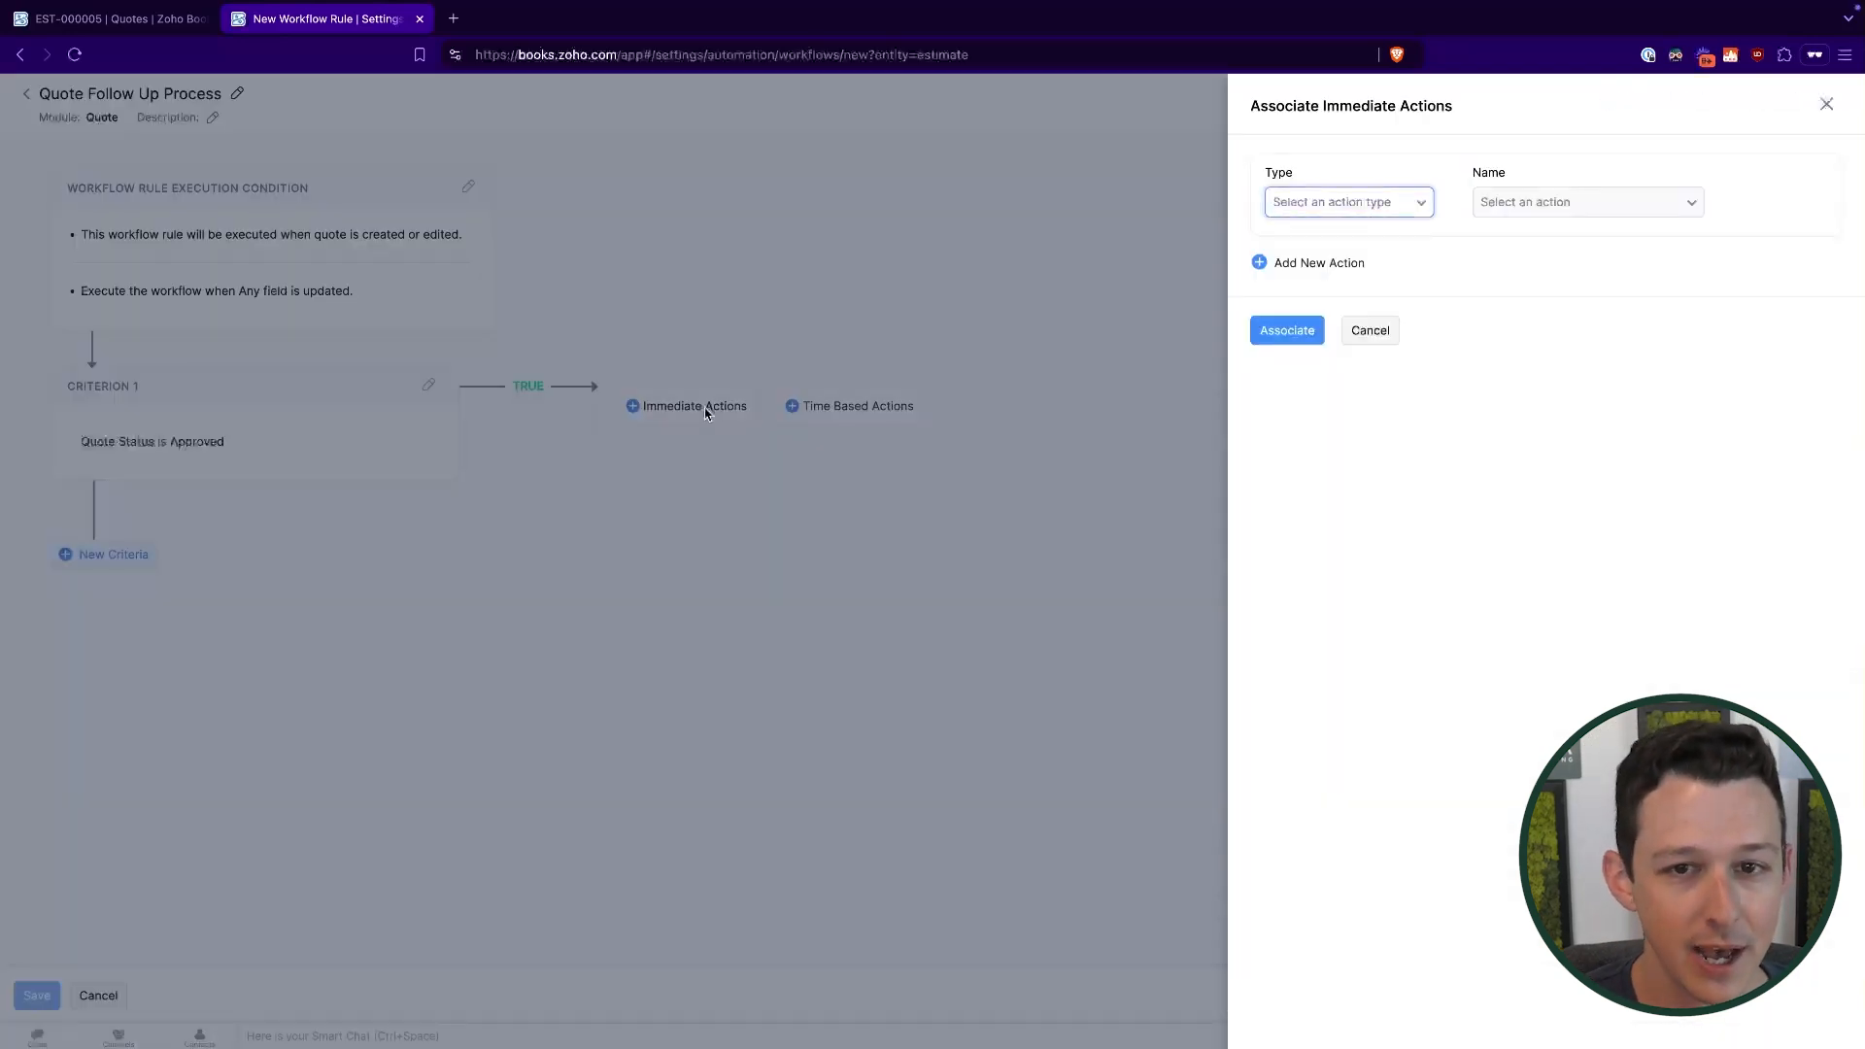
pyautogui.click(1413, 212)
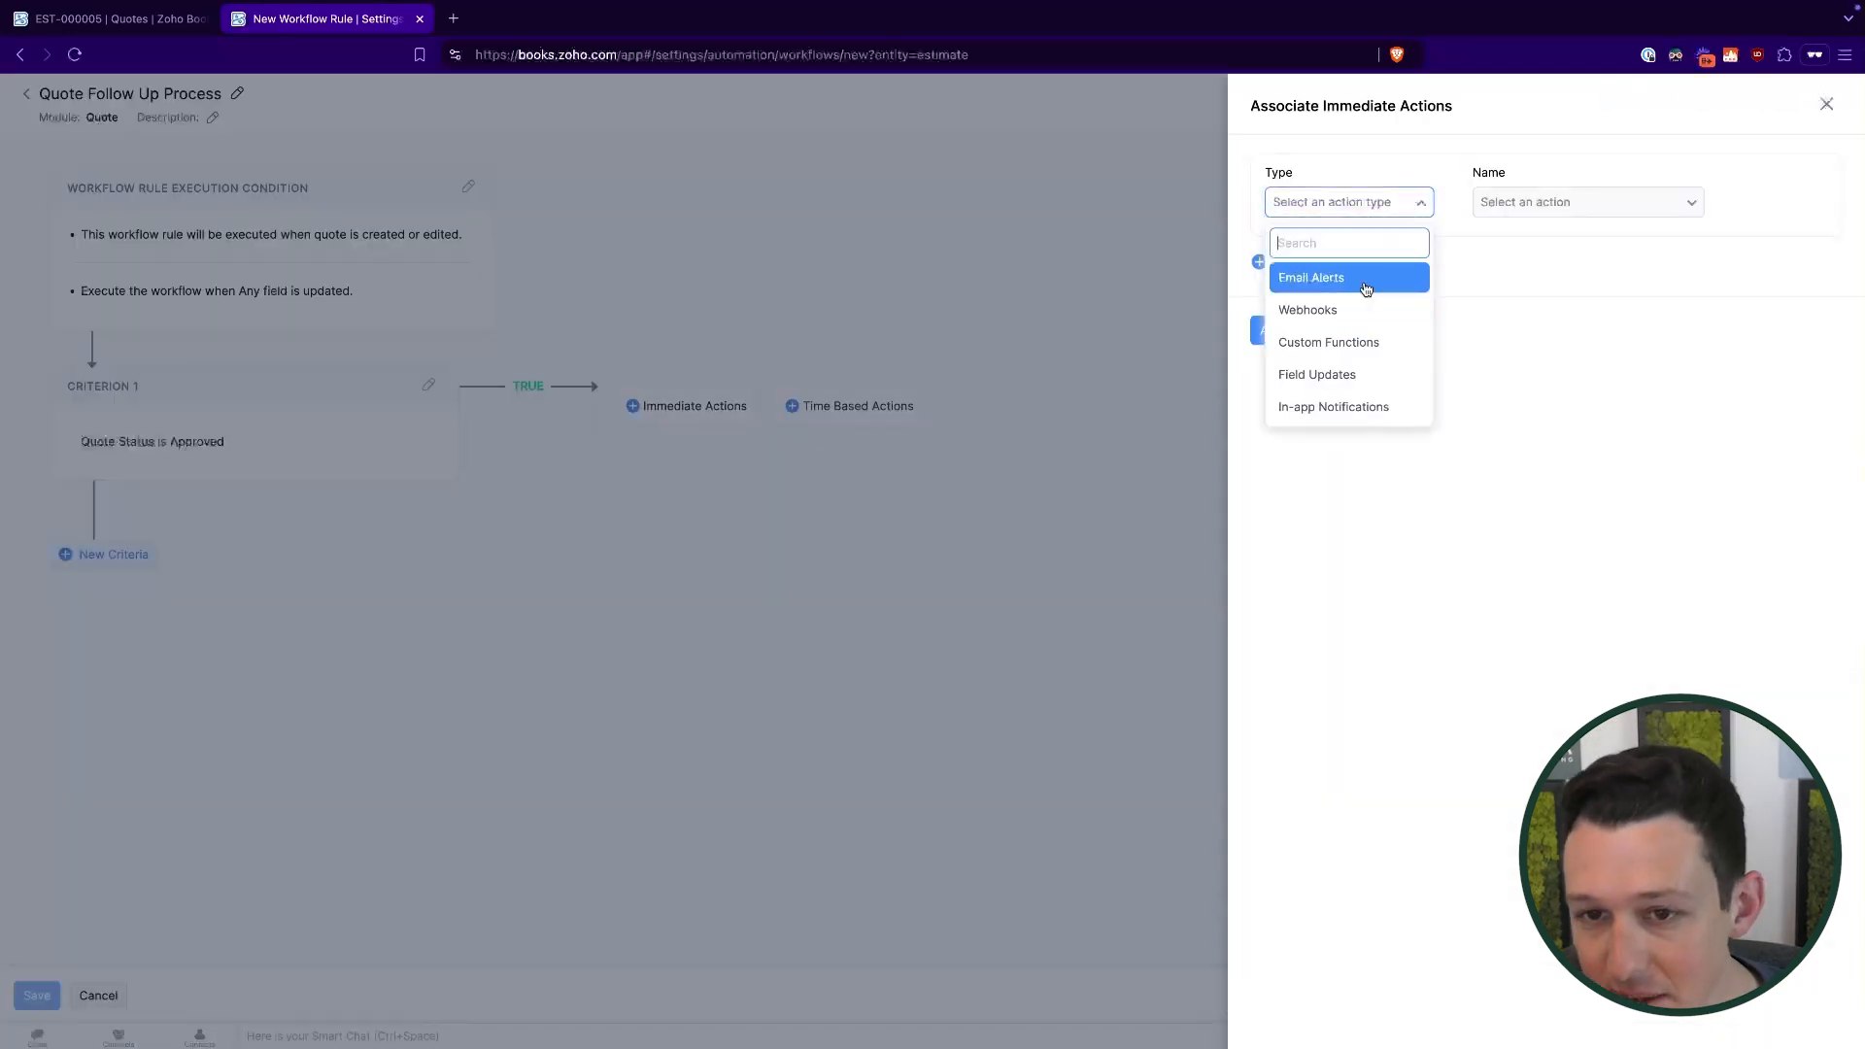
pyautogui.click(1370, 374)
pyautogui.click(1580, 199)
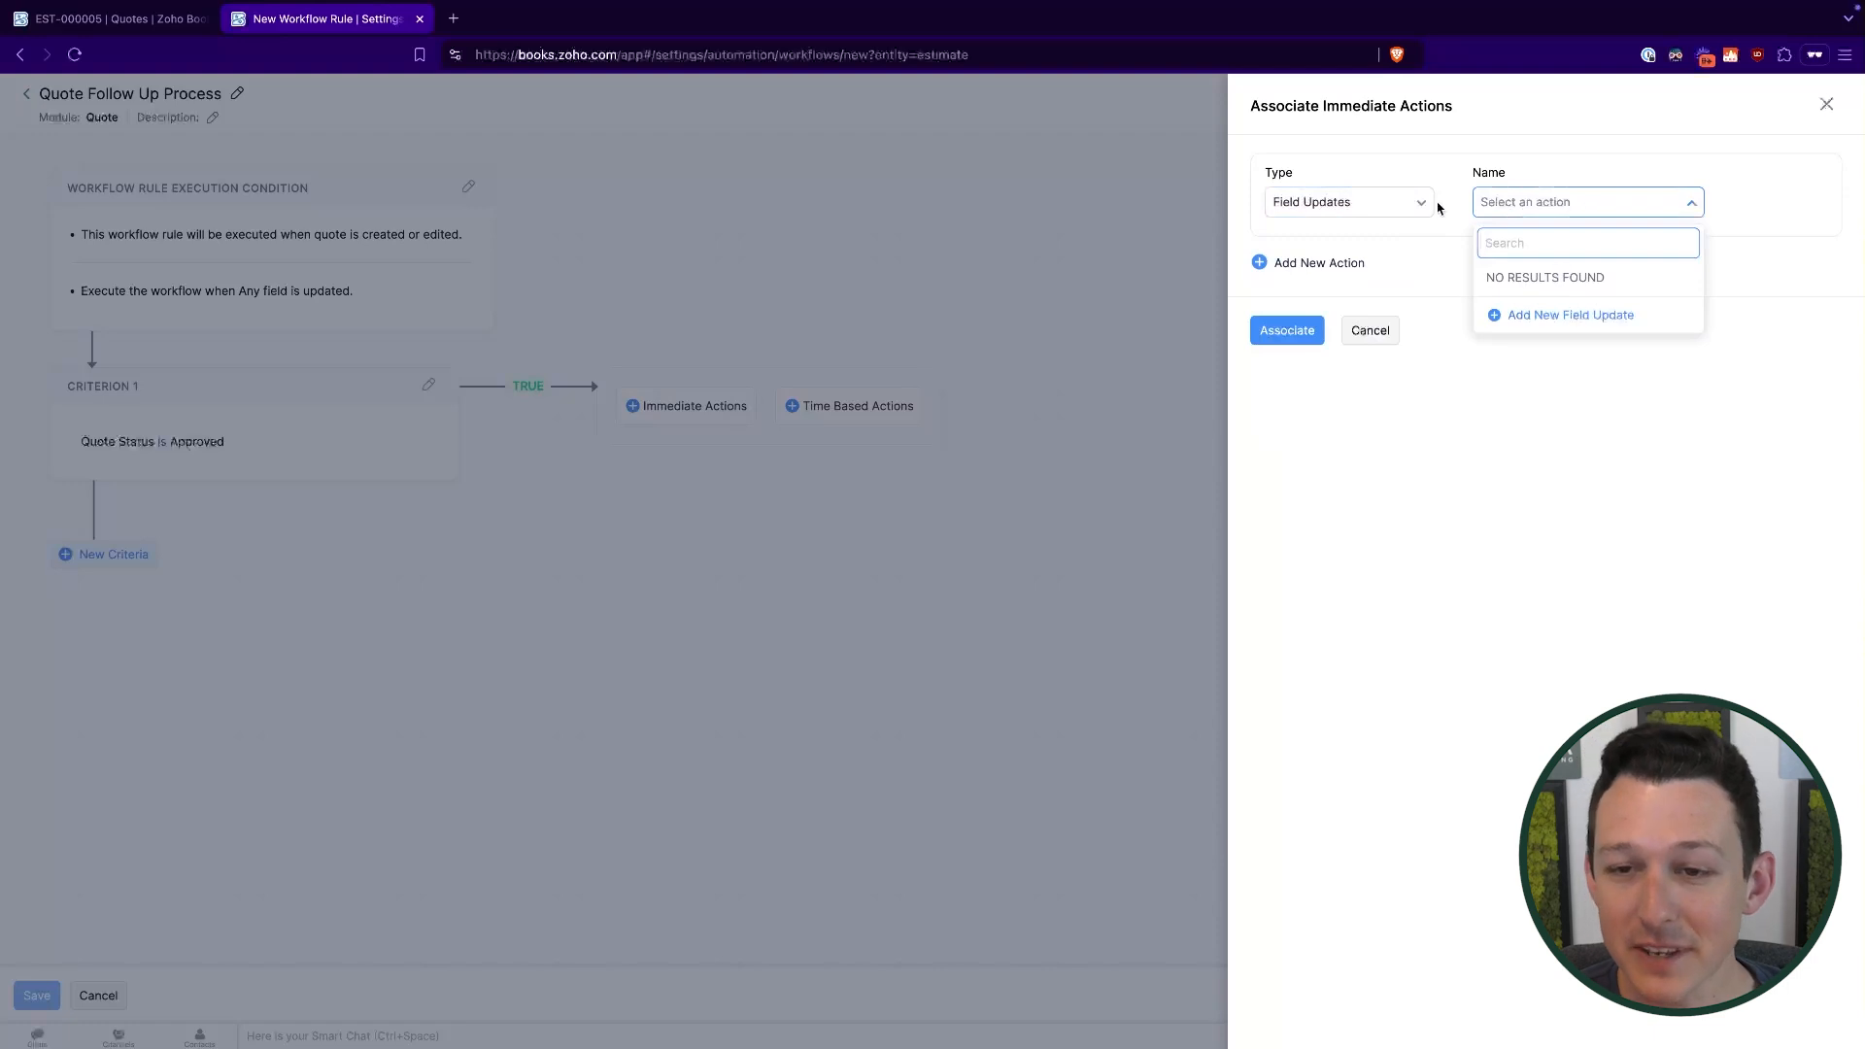
pyautogui.click(1424, 202)
pyautogui.click(1382, 280)
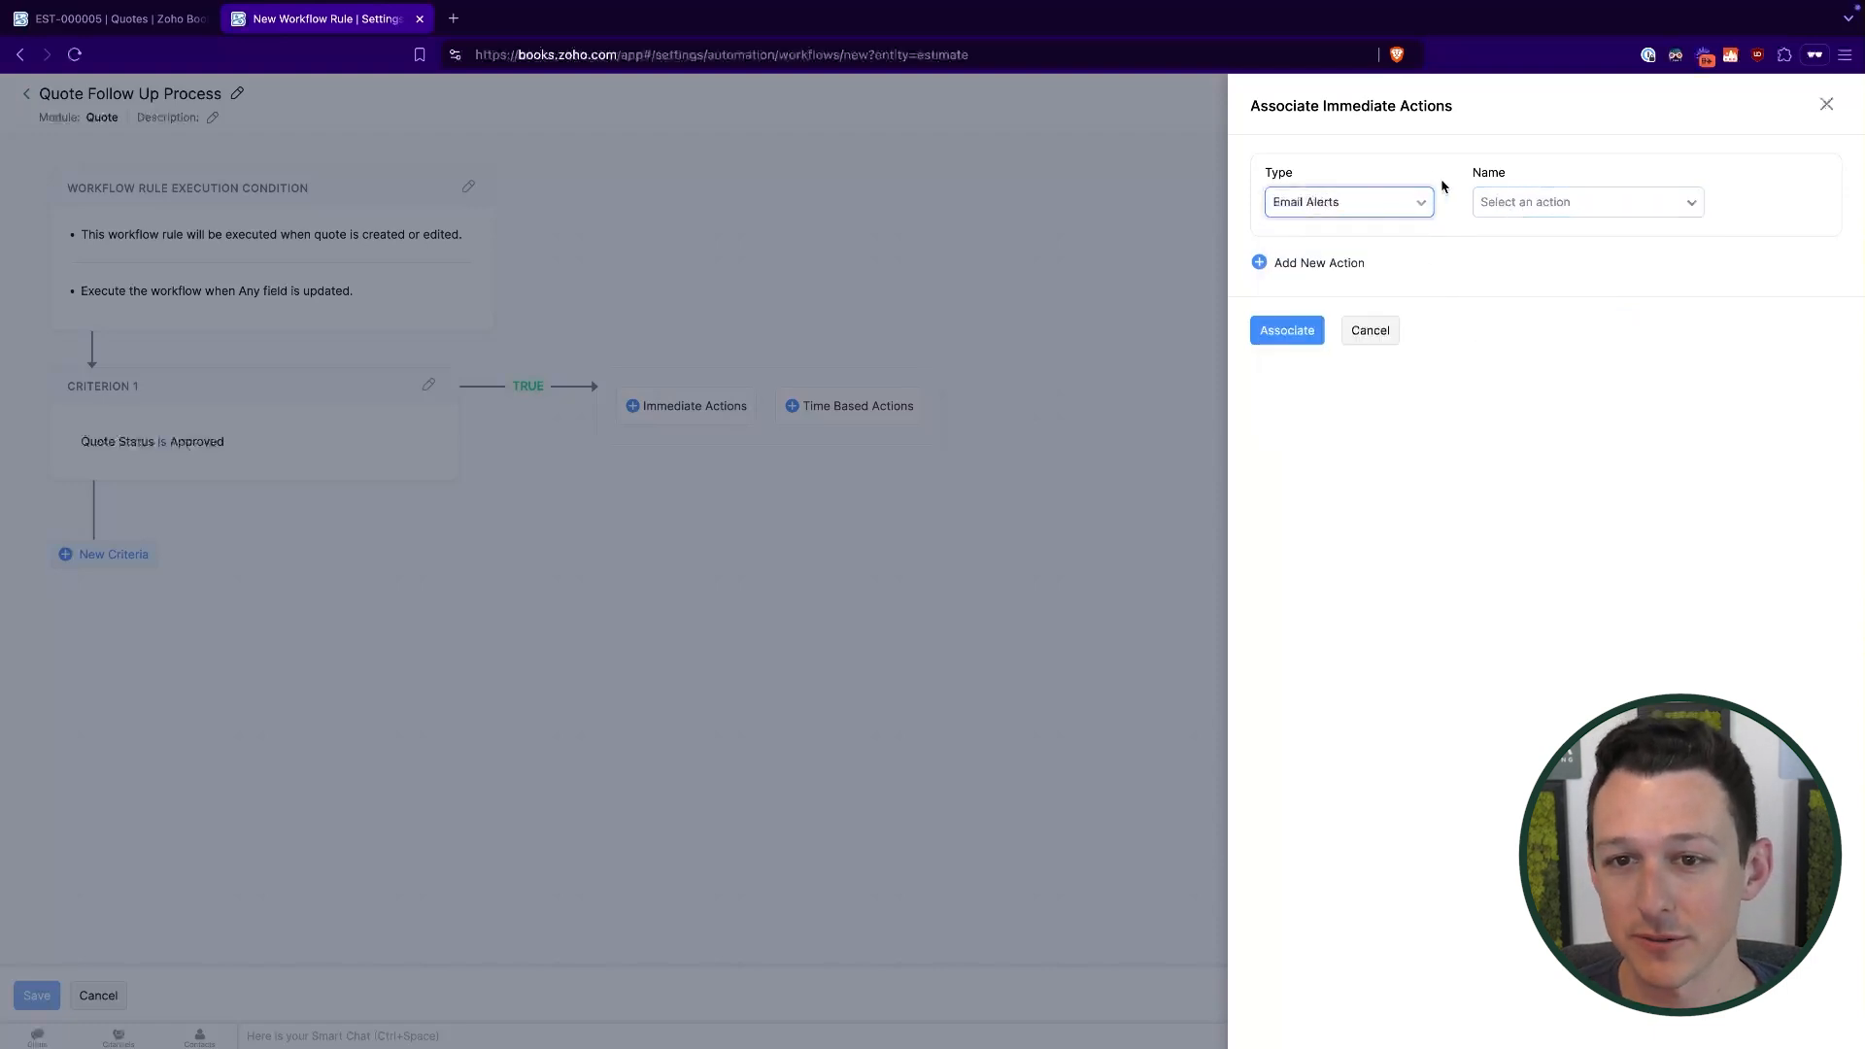
pyautogui.click(1370, 331)
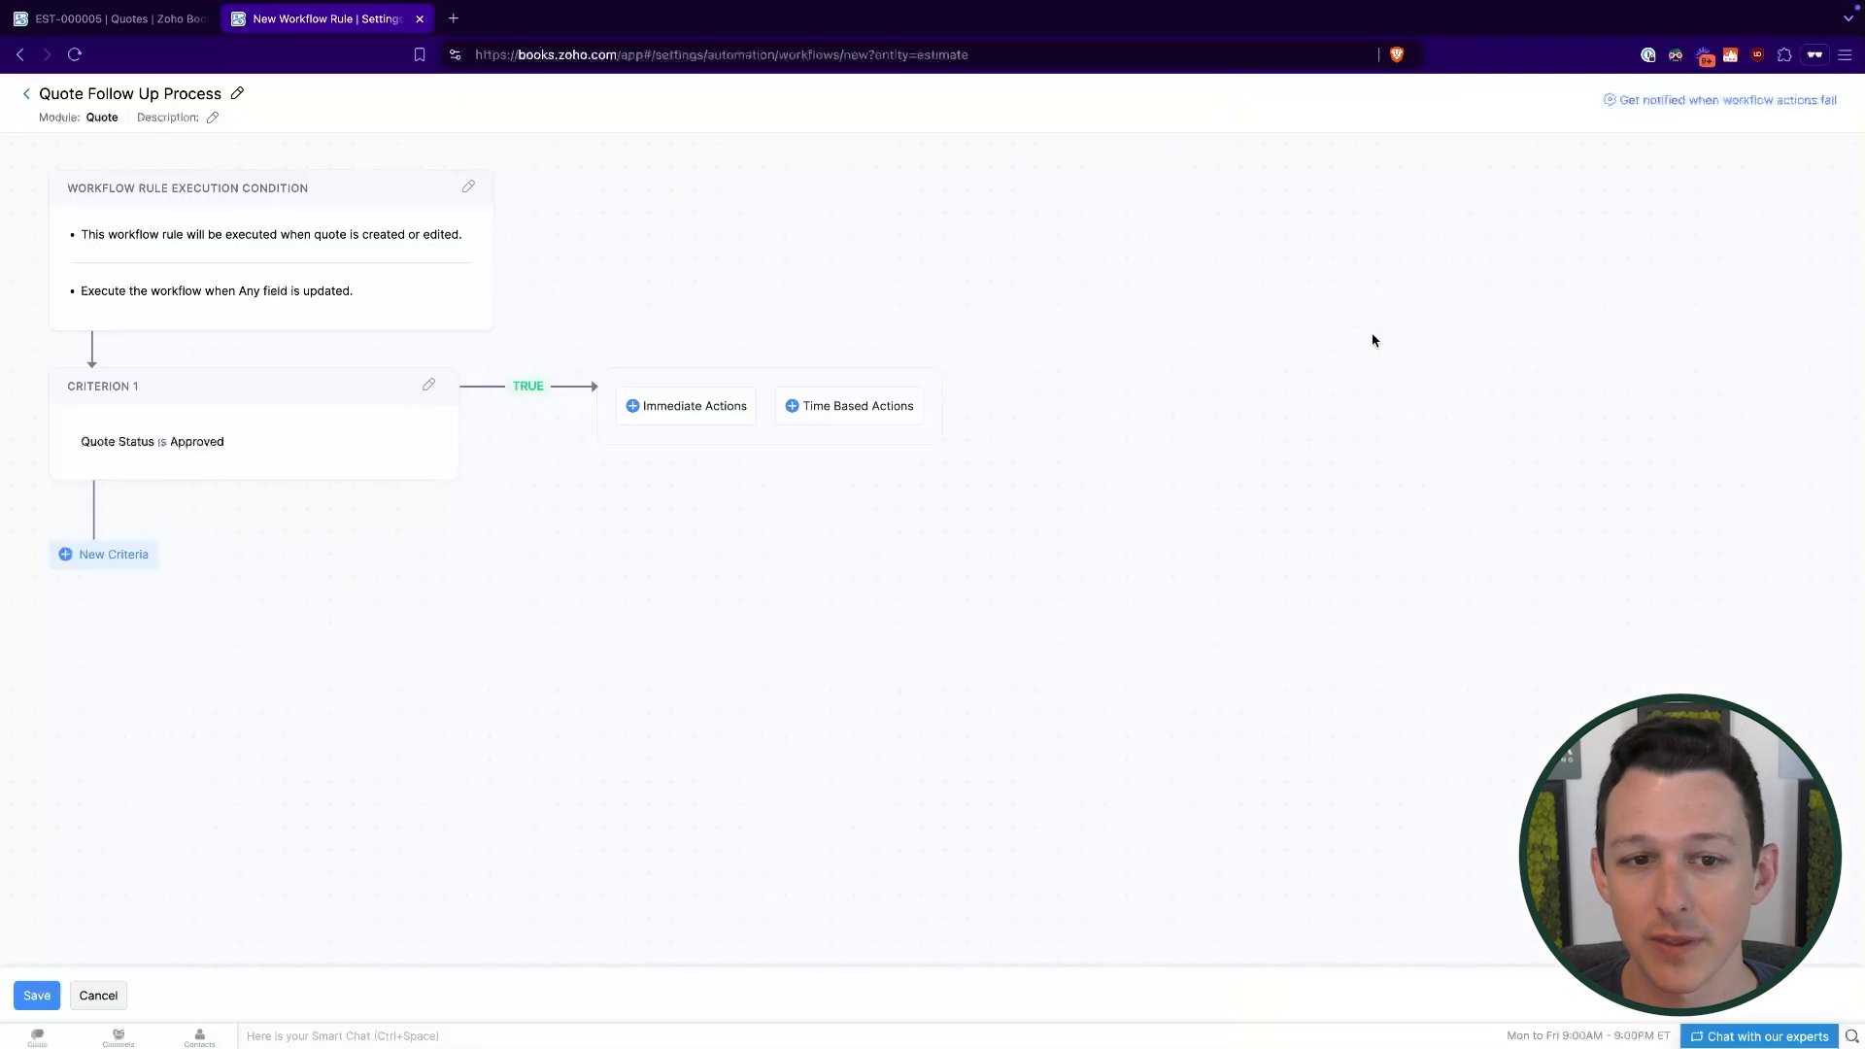
# Try a time based action for Criterion 1 with an execution time of 3 days after the Rule Trigger Date.
pyautogui.click(821, 415)
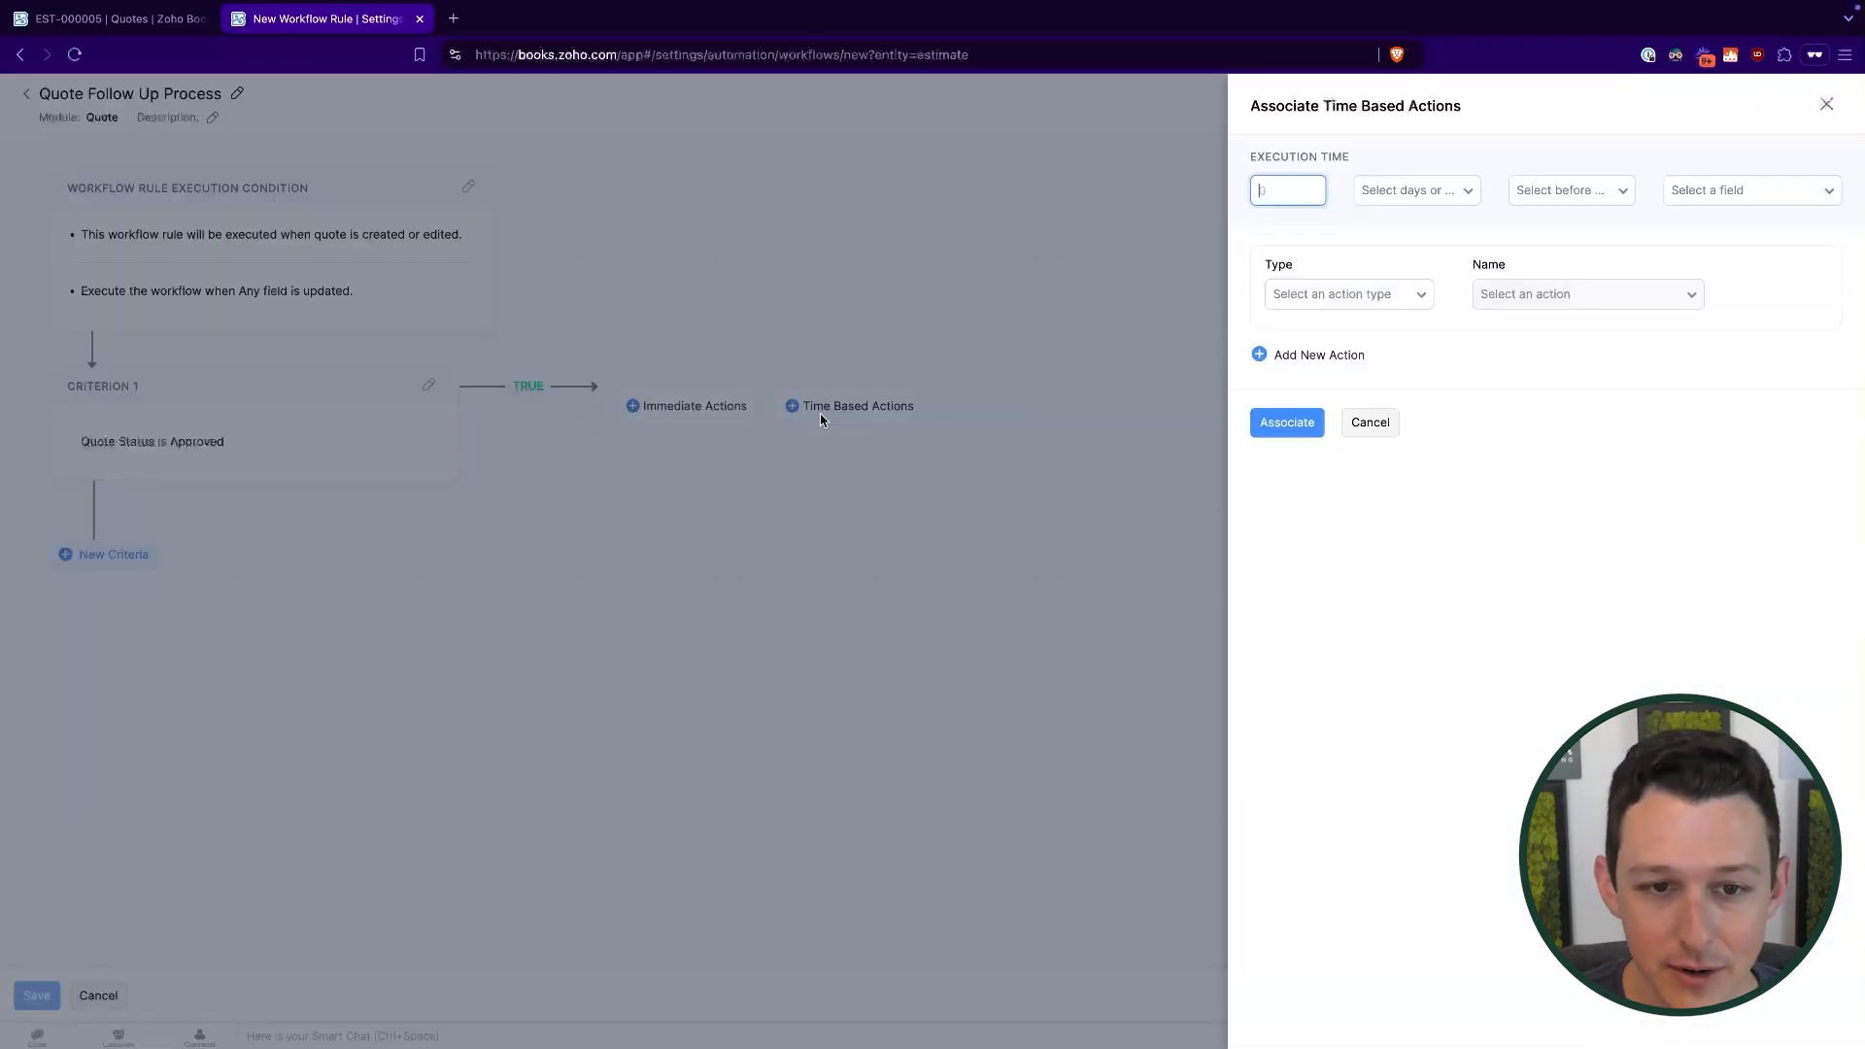
pyautogui.click(1456, 189)
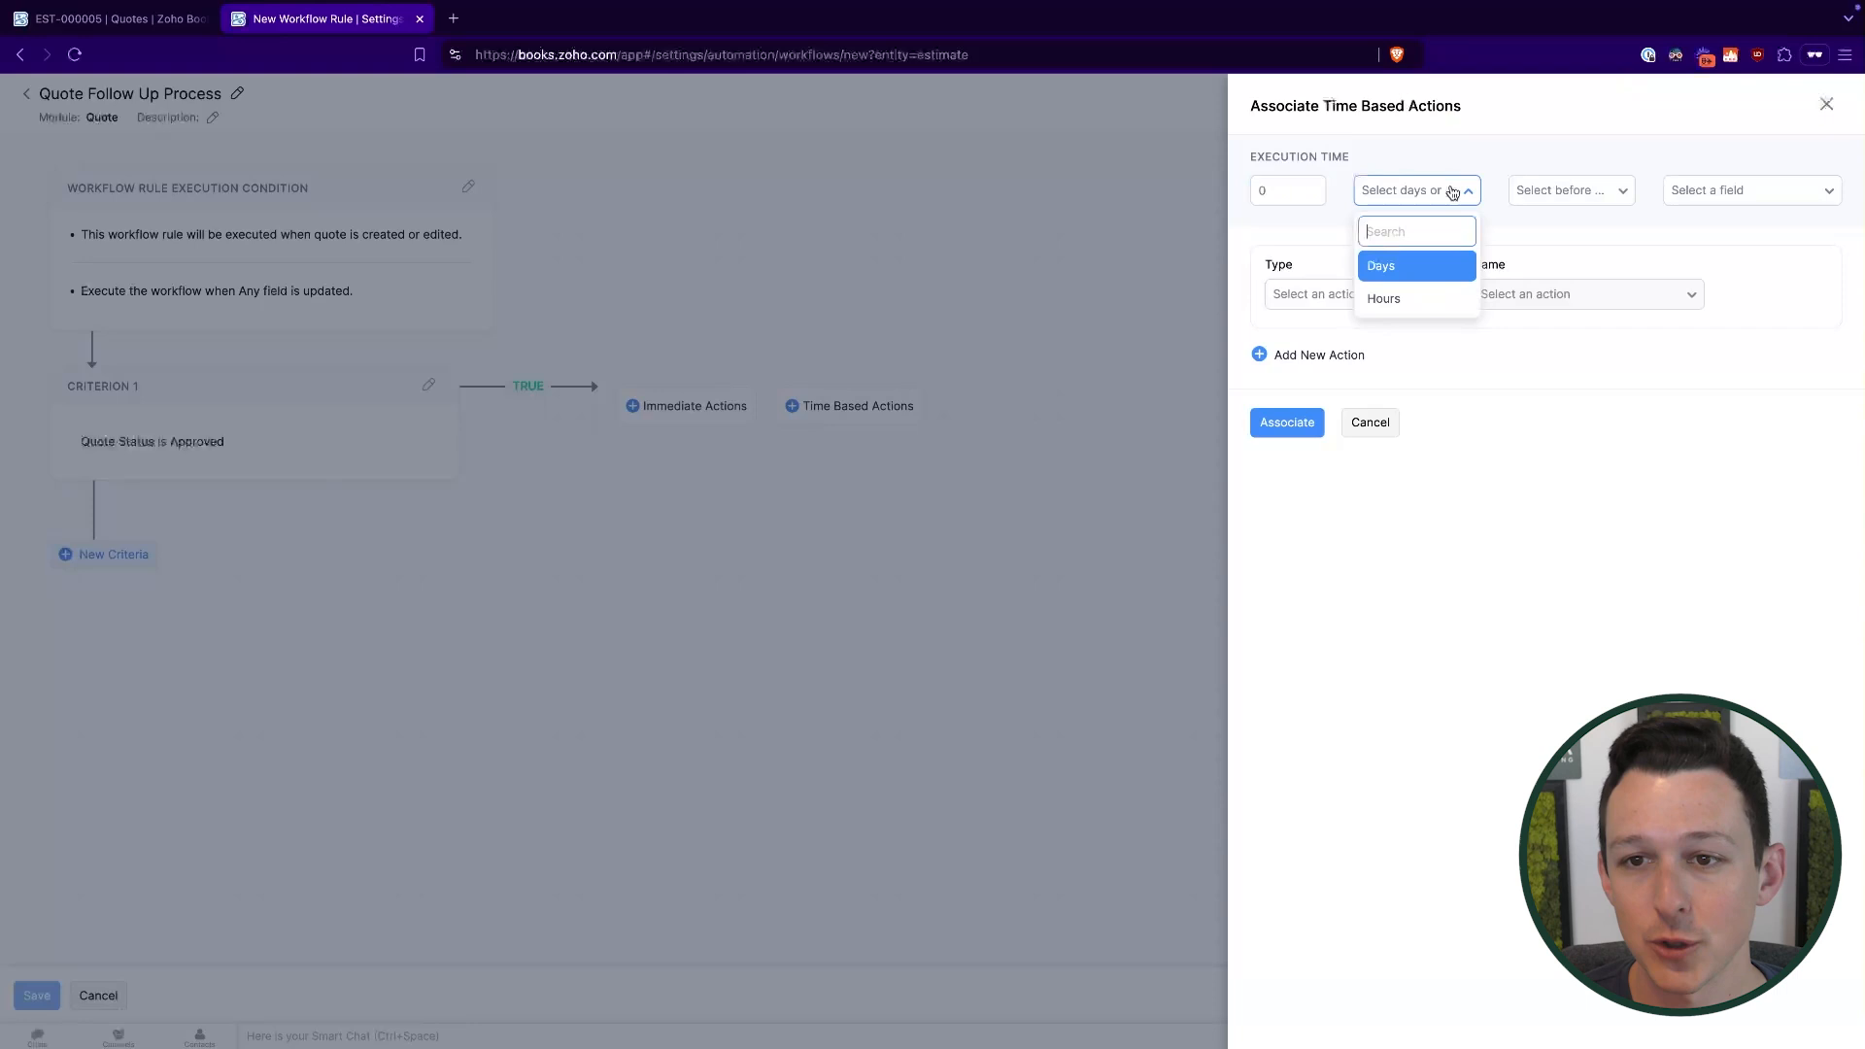
pyautogui.click(1416, 262)
pyautogui.click(1301, 198)
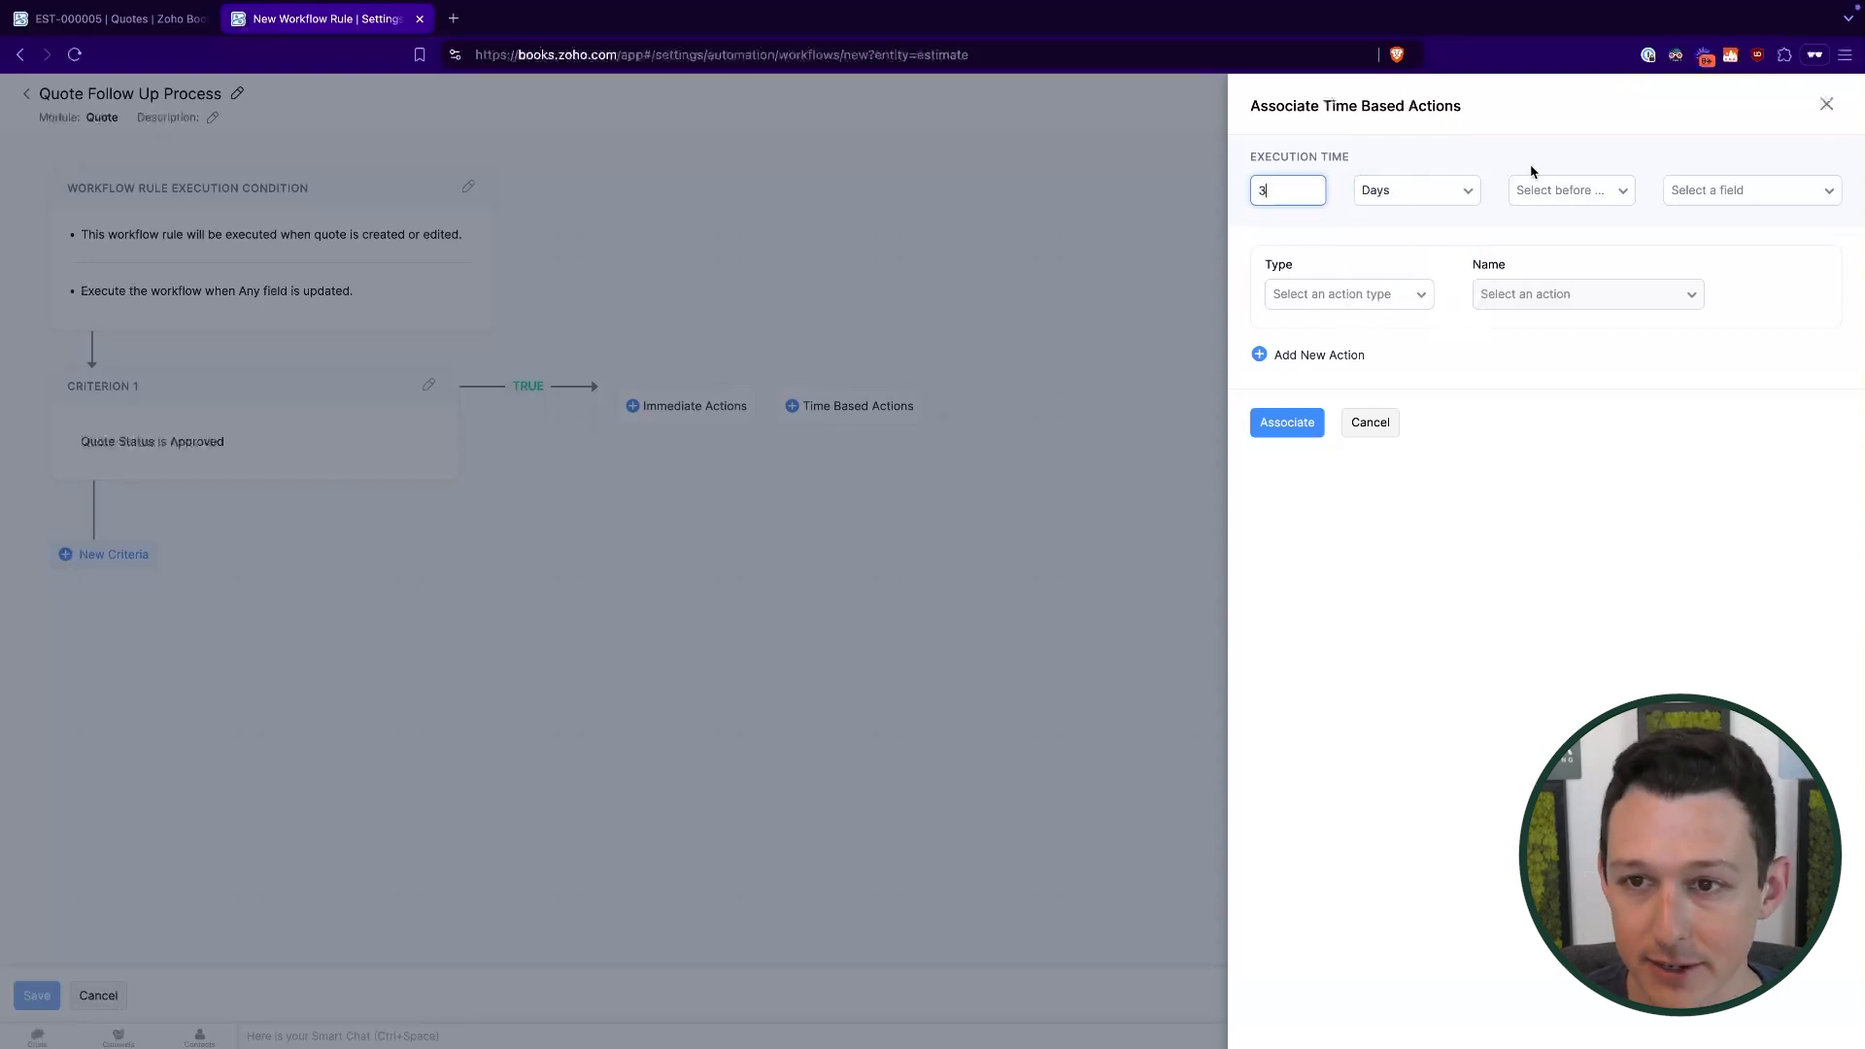
pyautogui.click(1534, 189)
pyautogui.click(1535, 263)
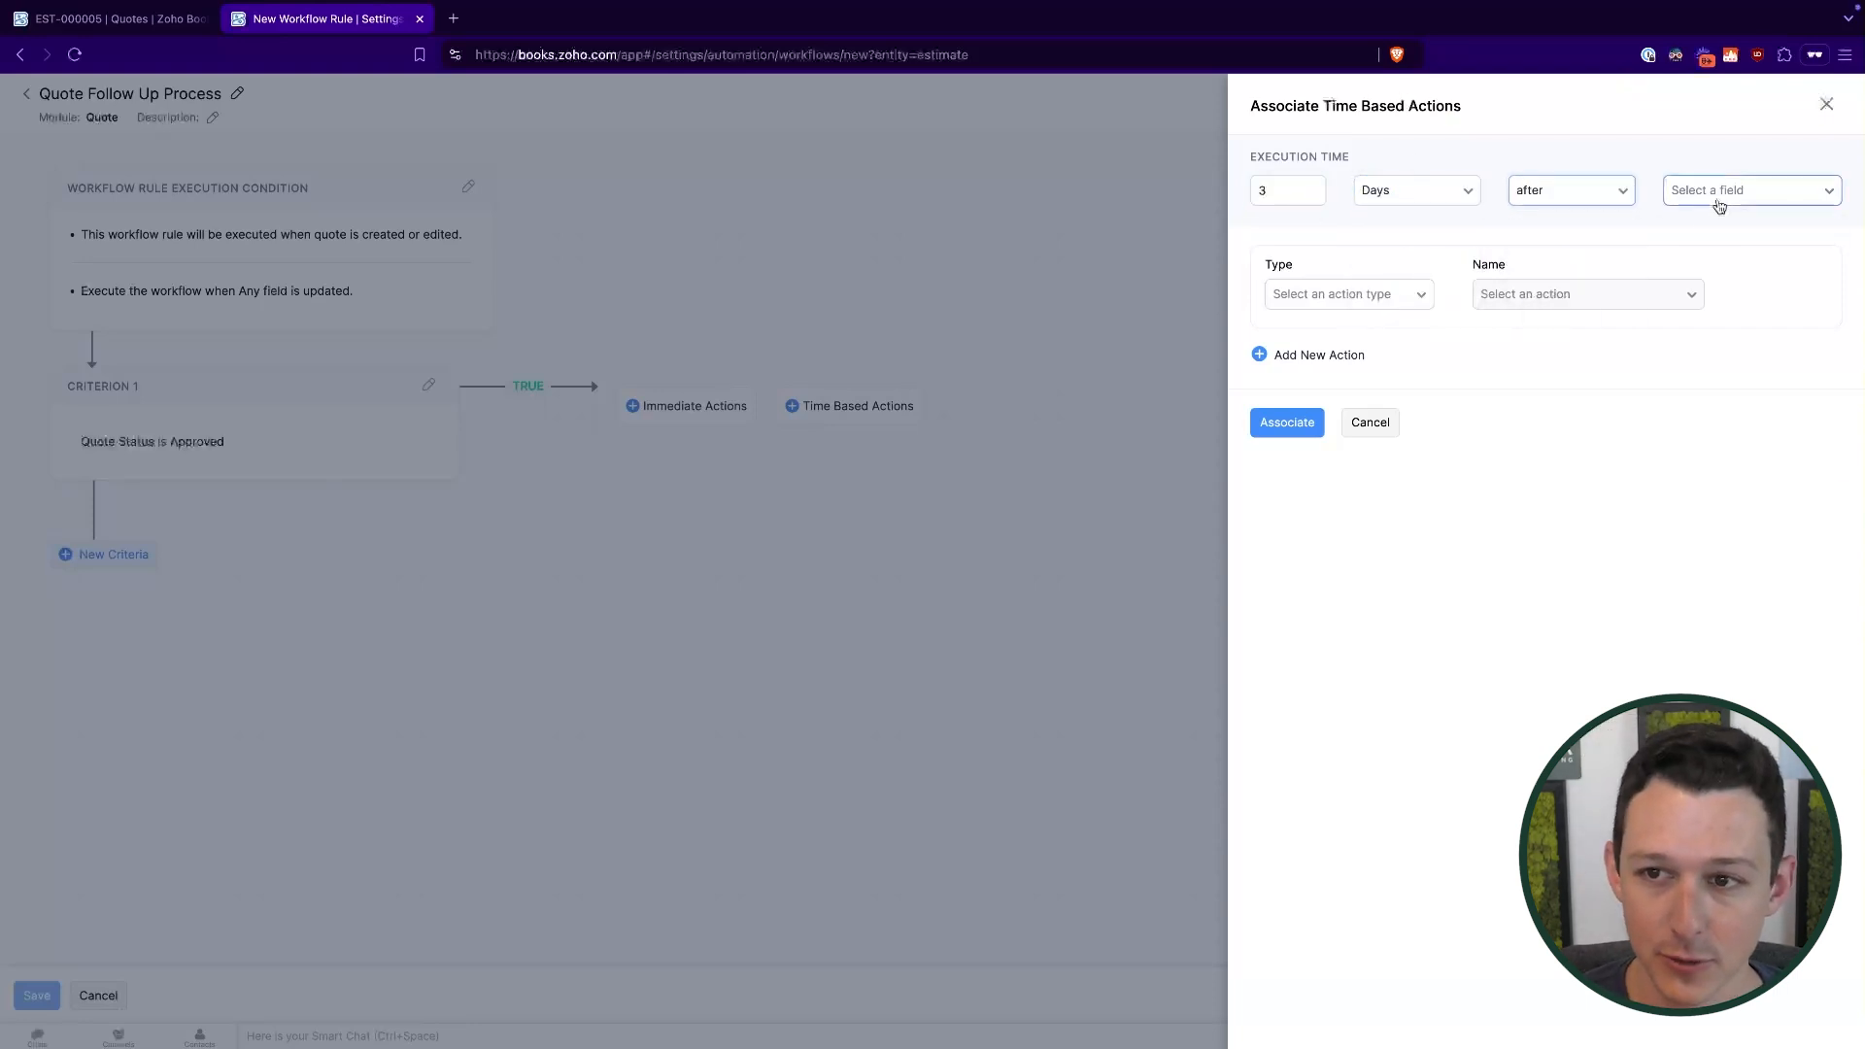
pyautogui.click(1720, 204)
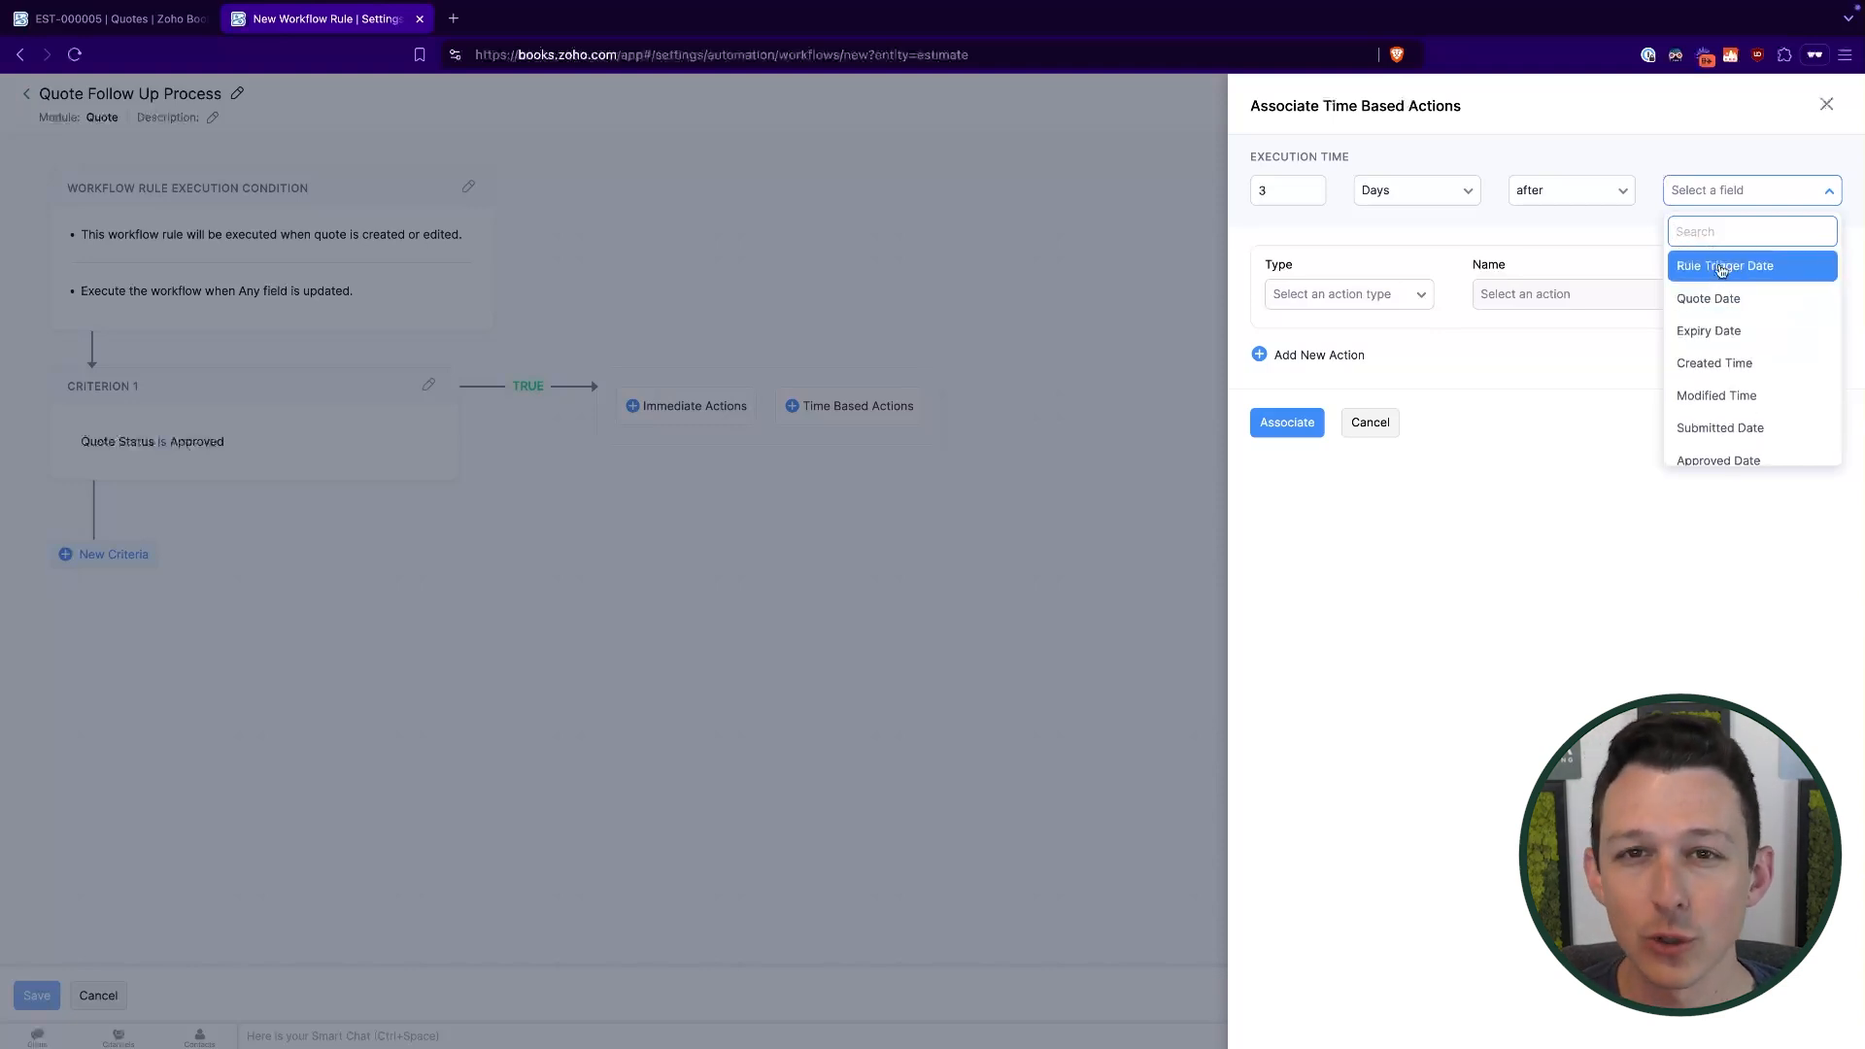
pyautogui.click(1741, 268)
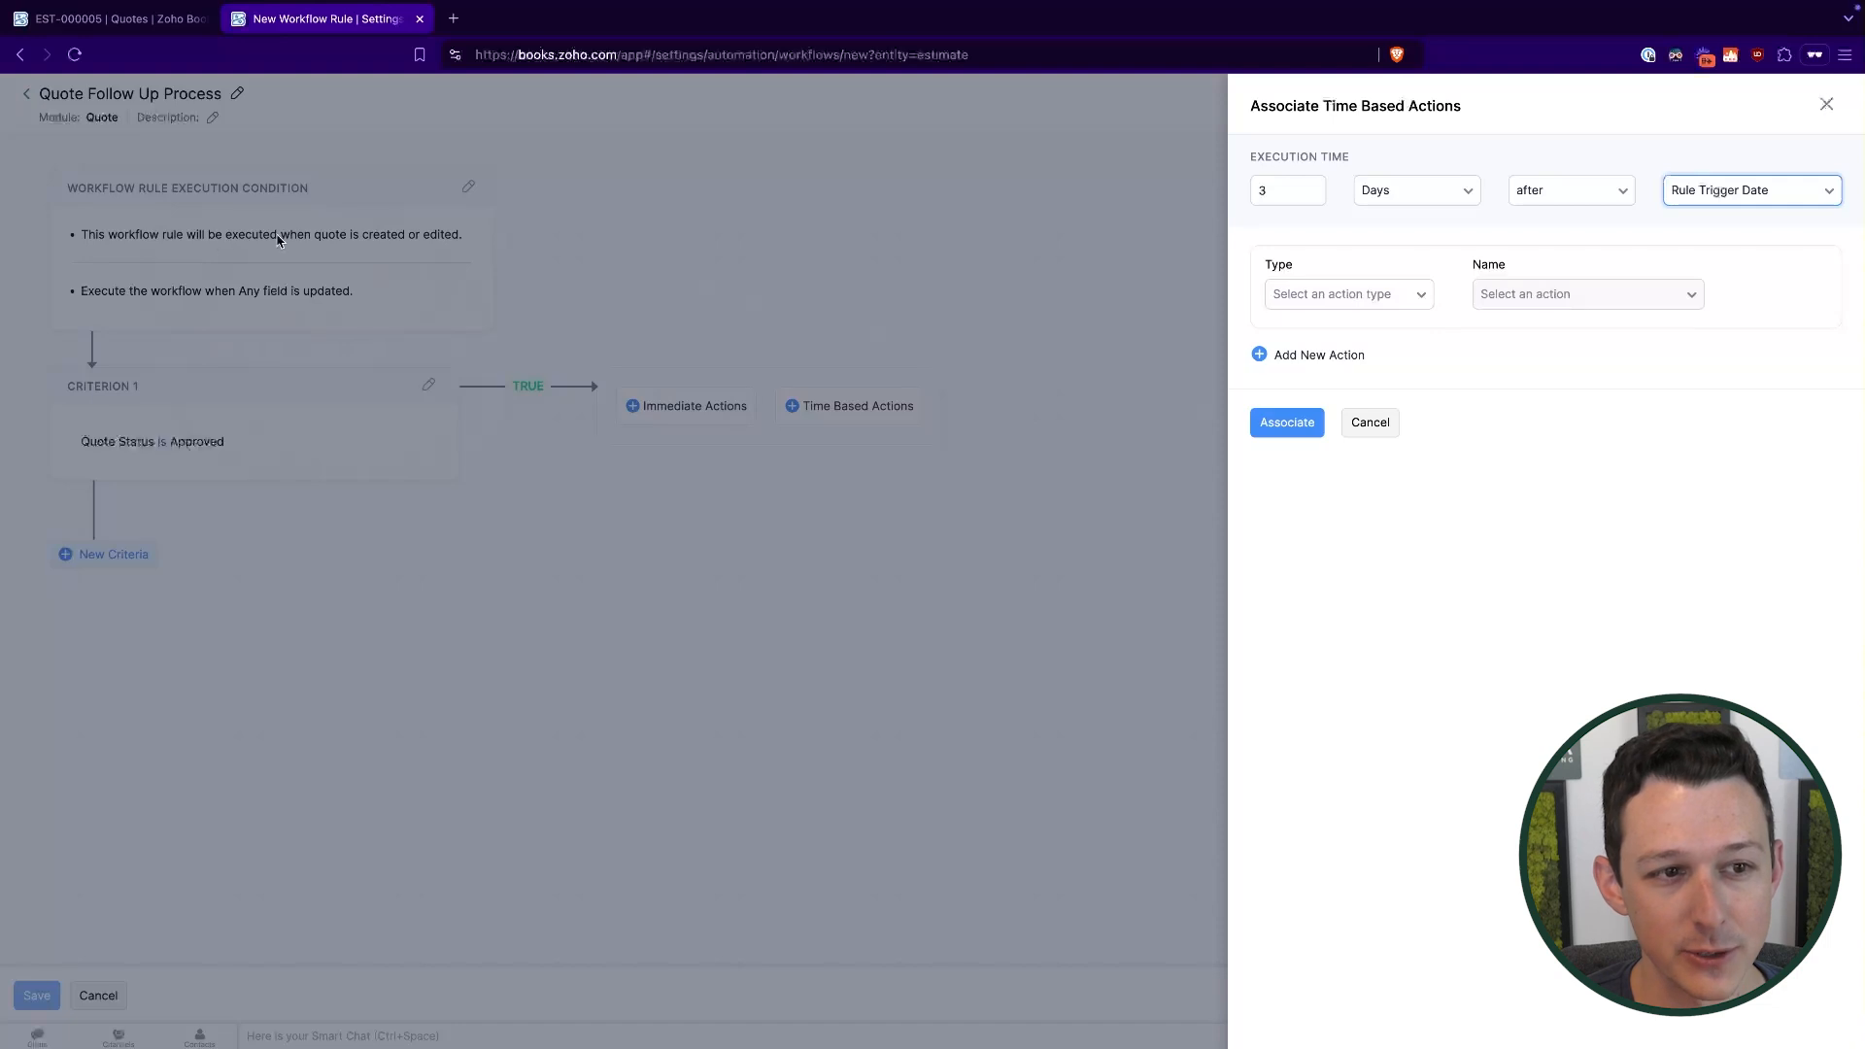
# Browse the date fields and action types available for the time based action, and cancel it.
pyautogui.click(80, 441)
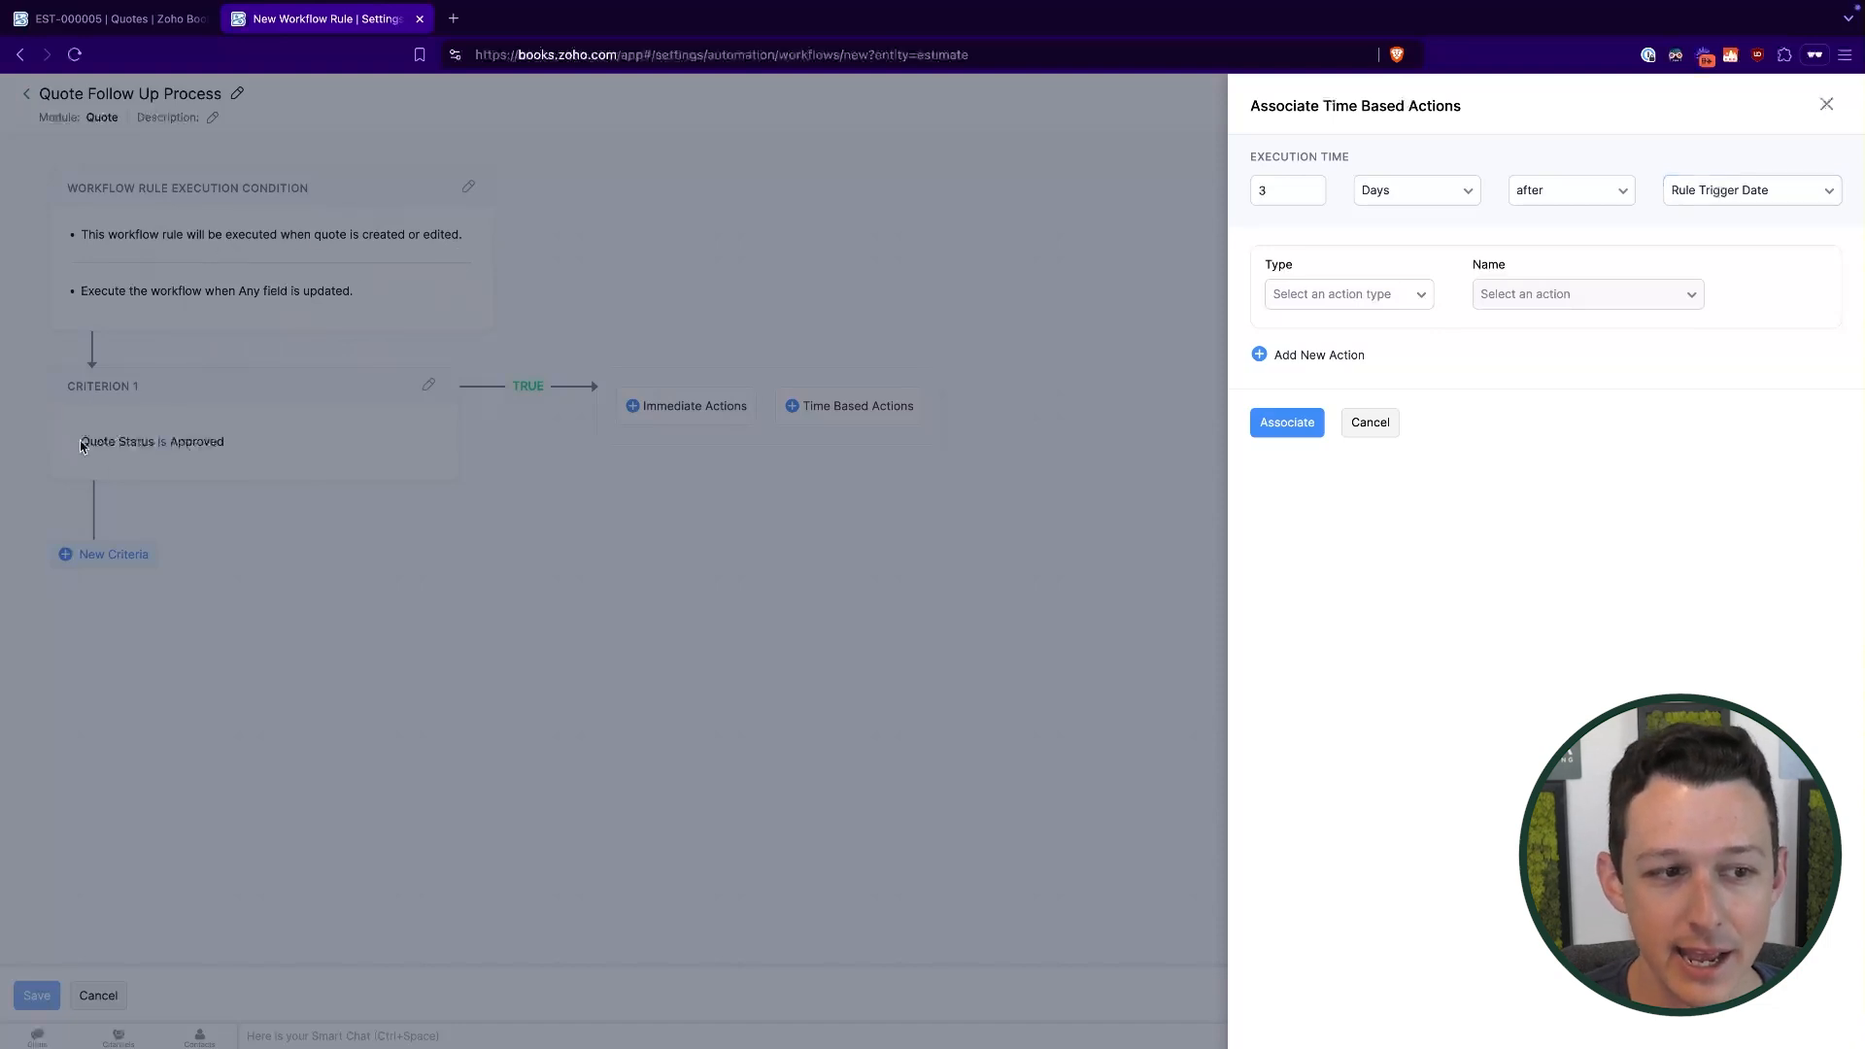
pyautogui.click(1732, 192)
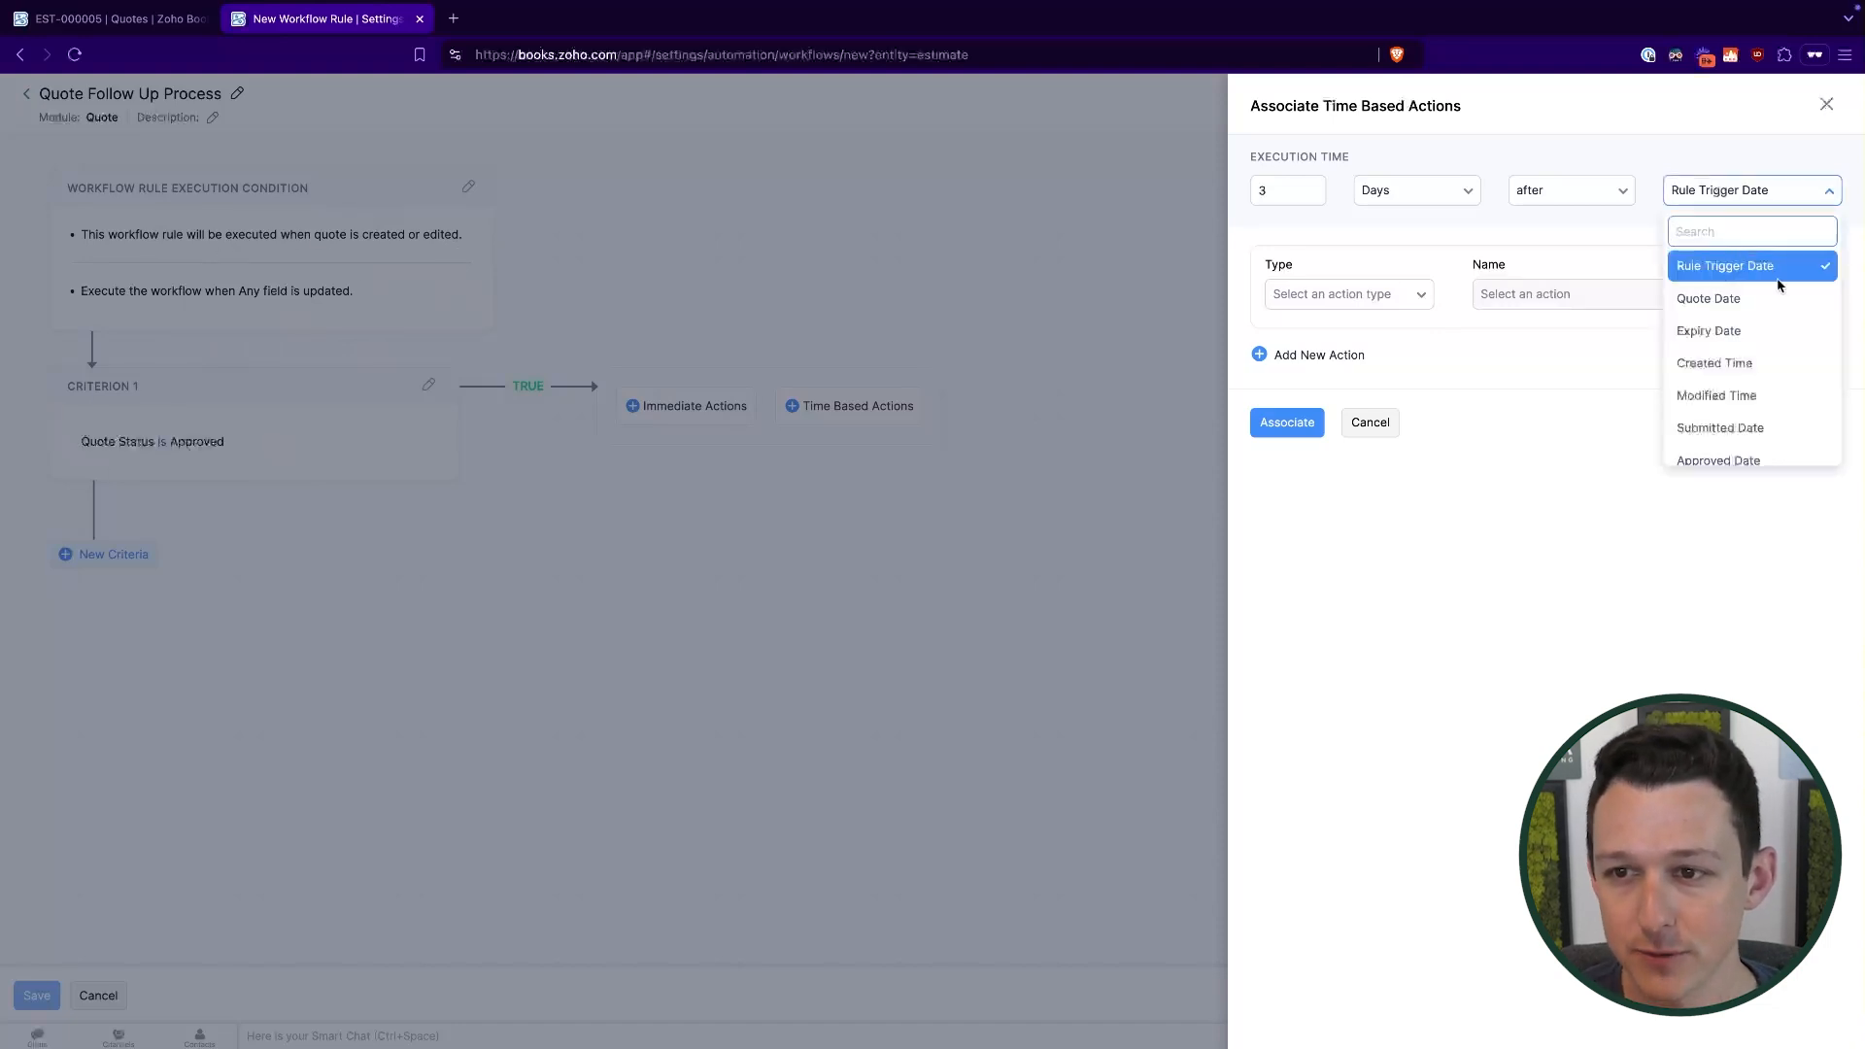
pyautogui.click(1379, 299)
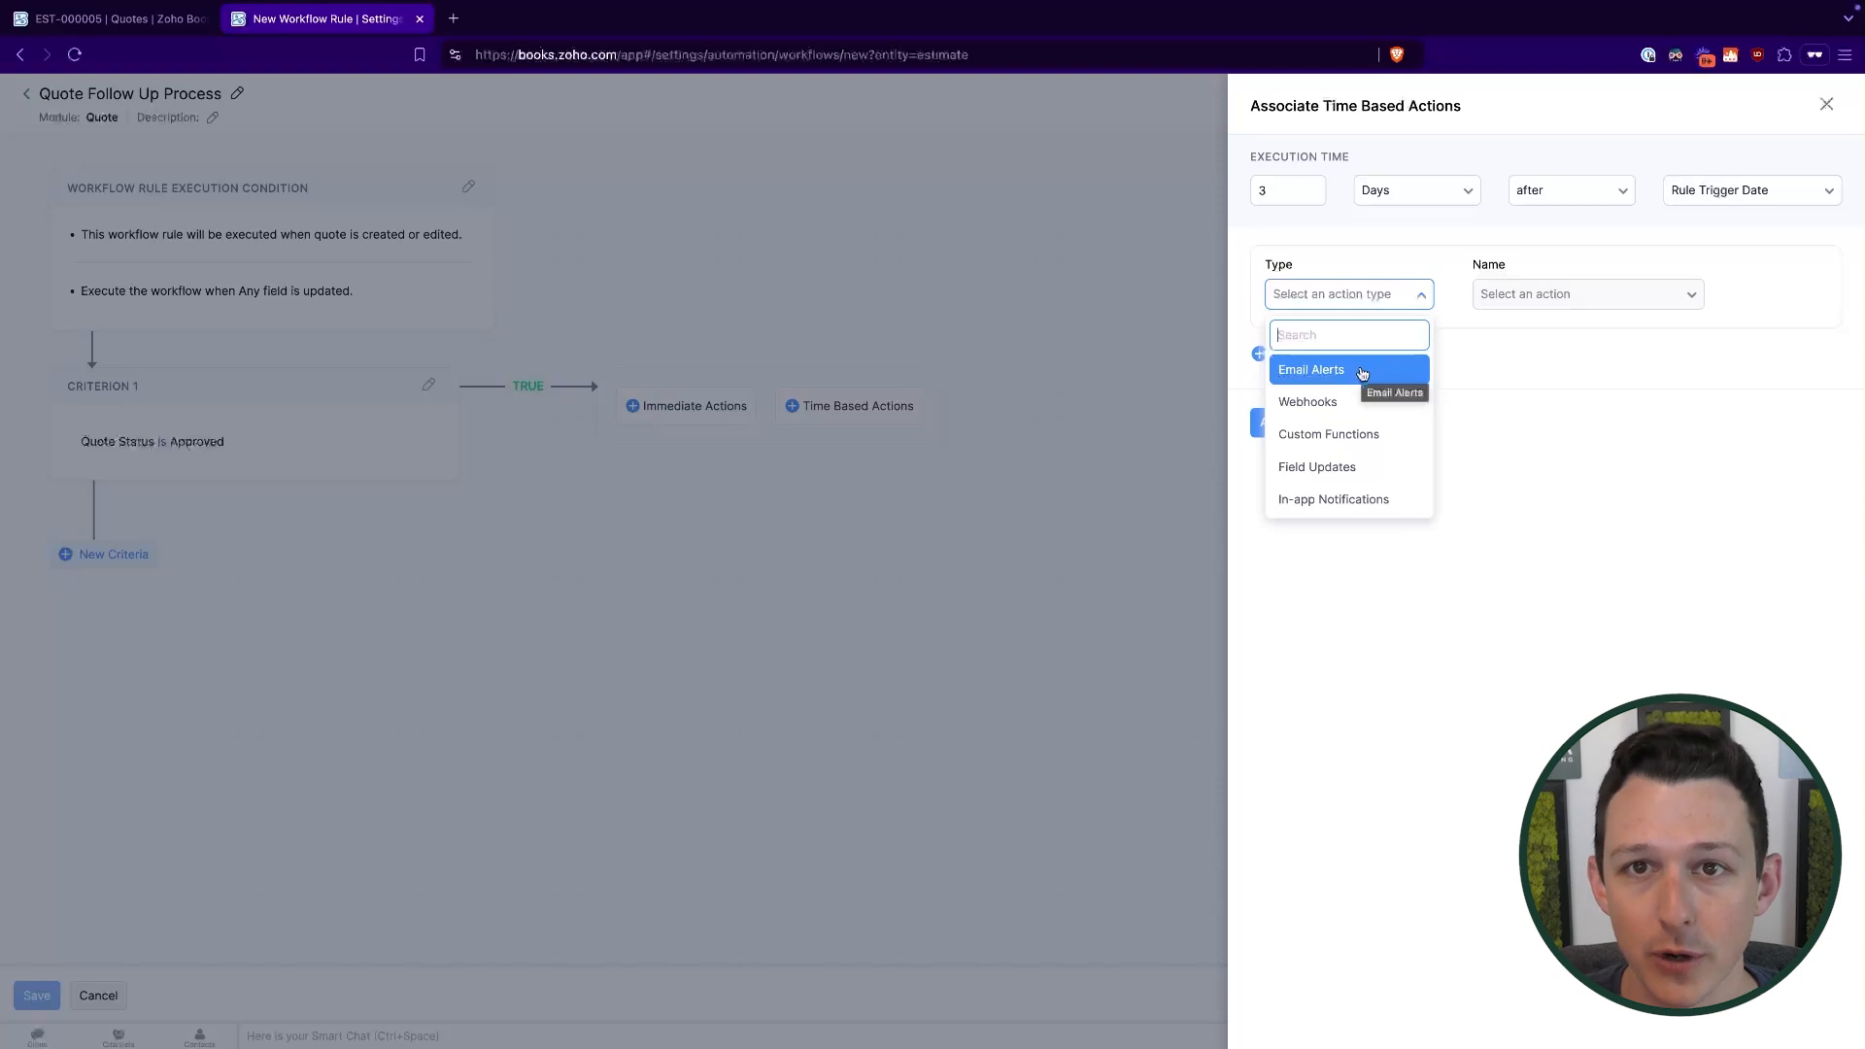
pyautogui.click(1611, 428)
pyautogui.click(1381, 423)
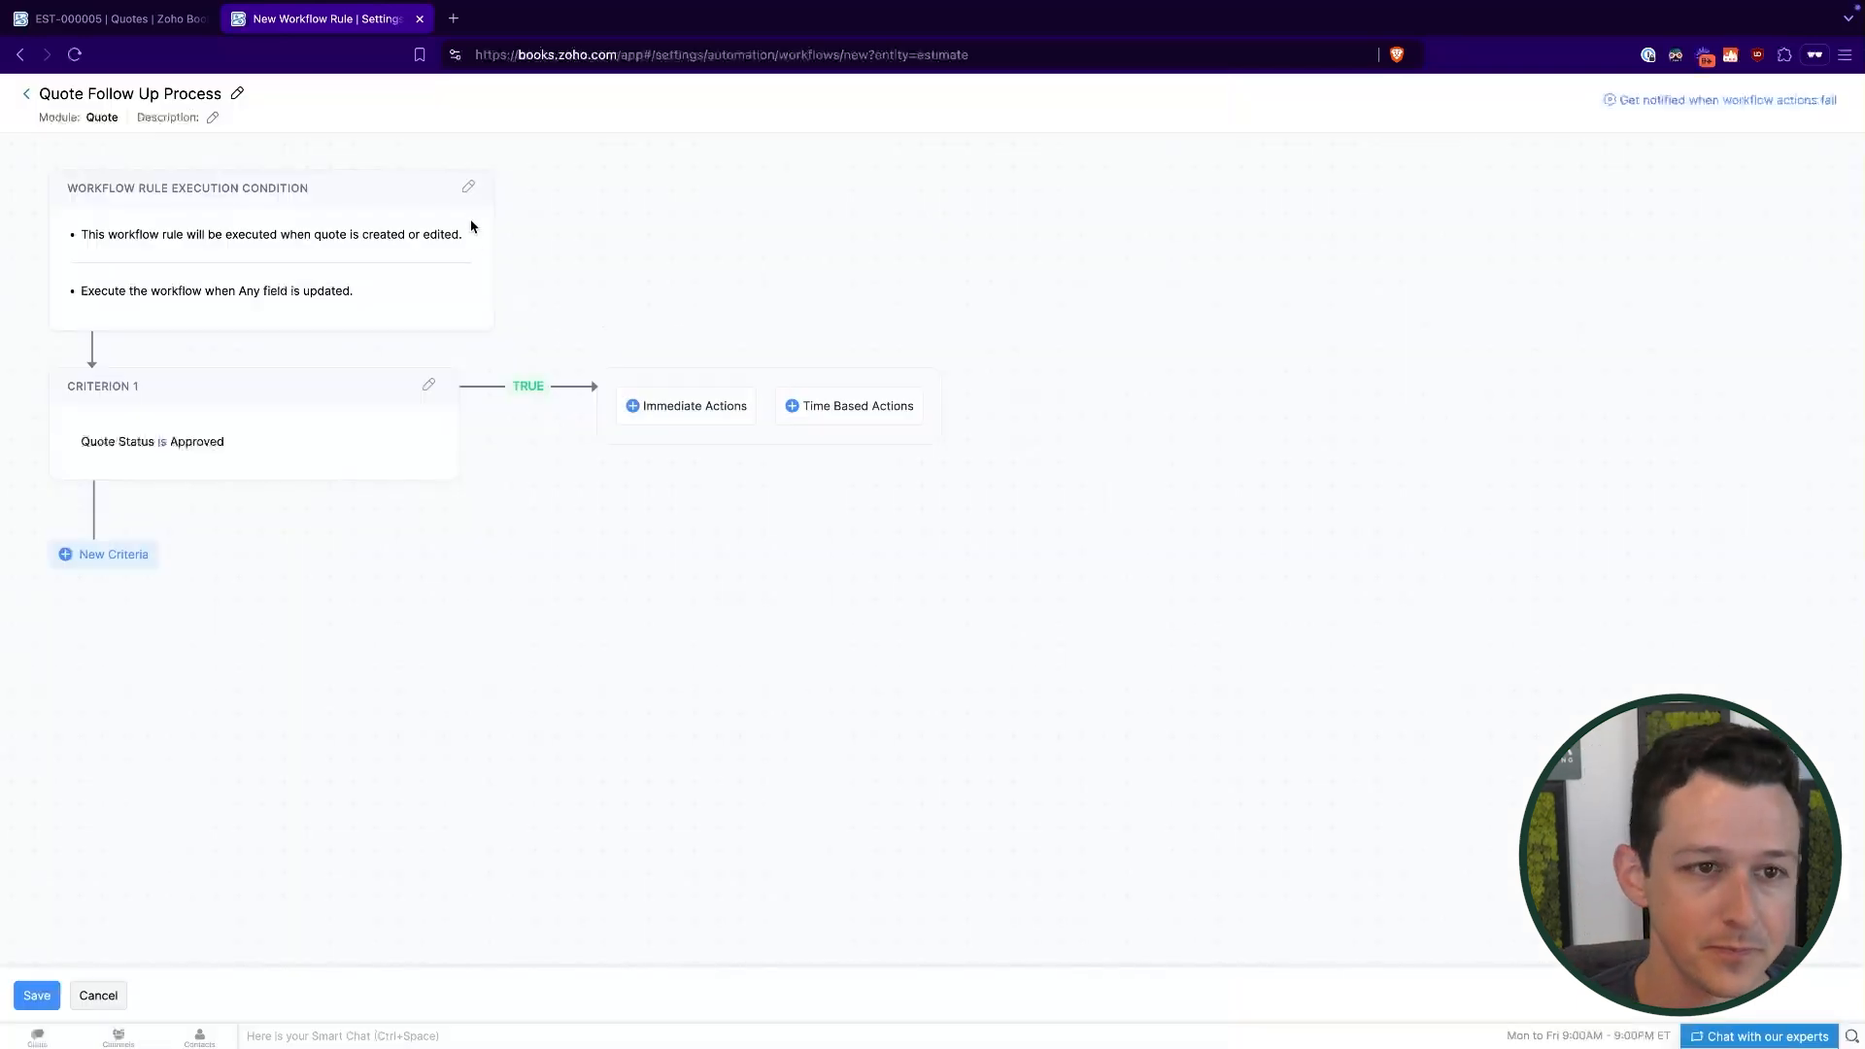
# Change the rule's execution condition to Date Based, with the date of execution 3 days after the Quote Date.
pyautogui.click(468, 187)
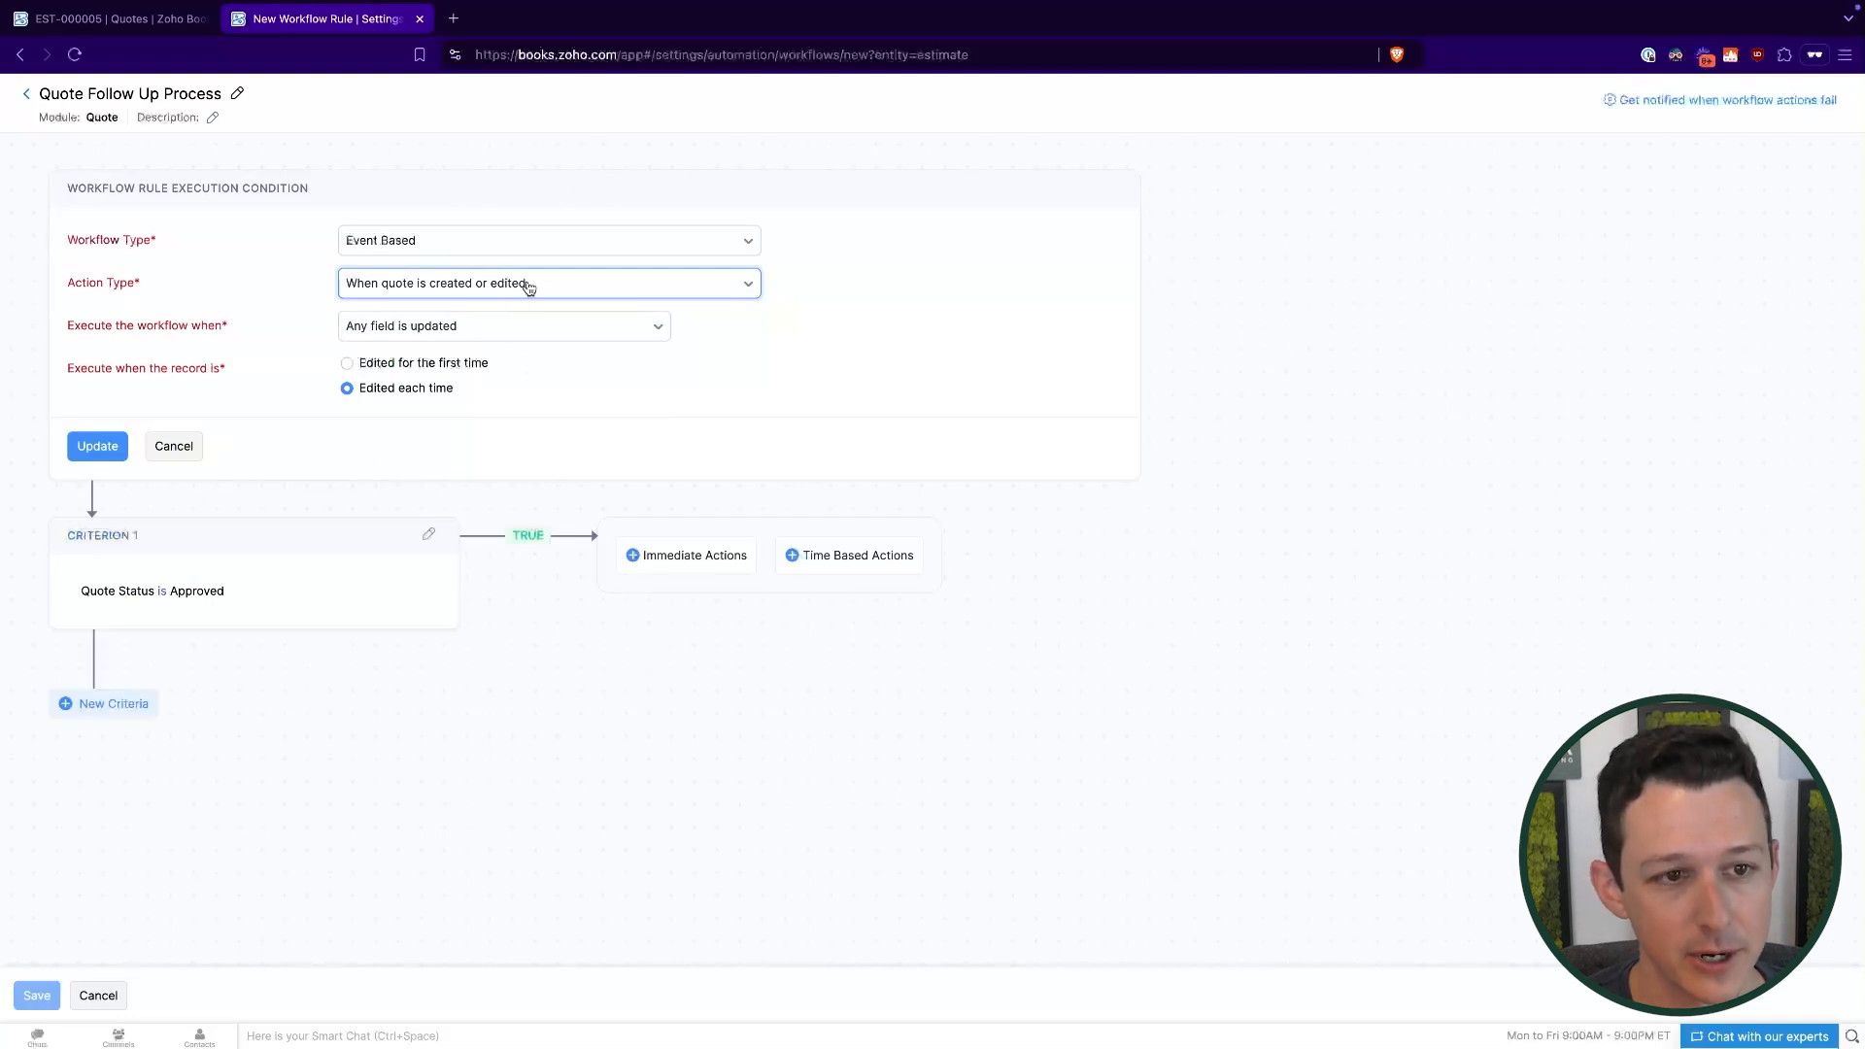
pyautogui.click(535, 249)
pyautogui.click(487, 351)
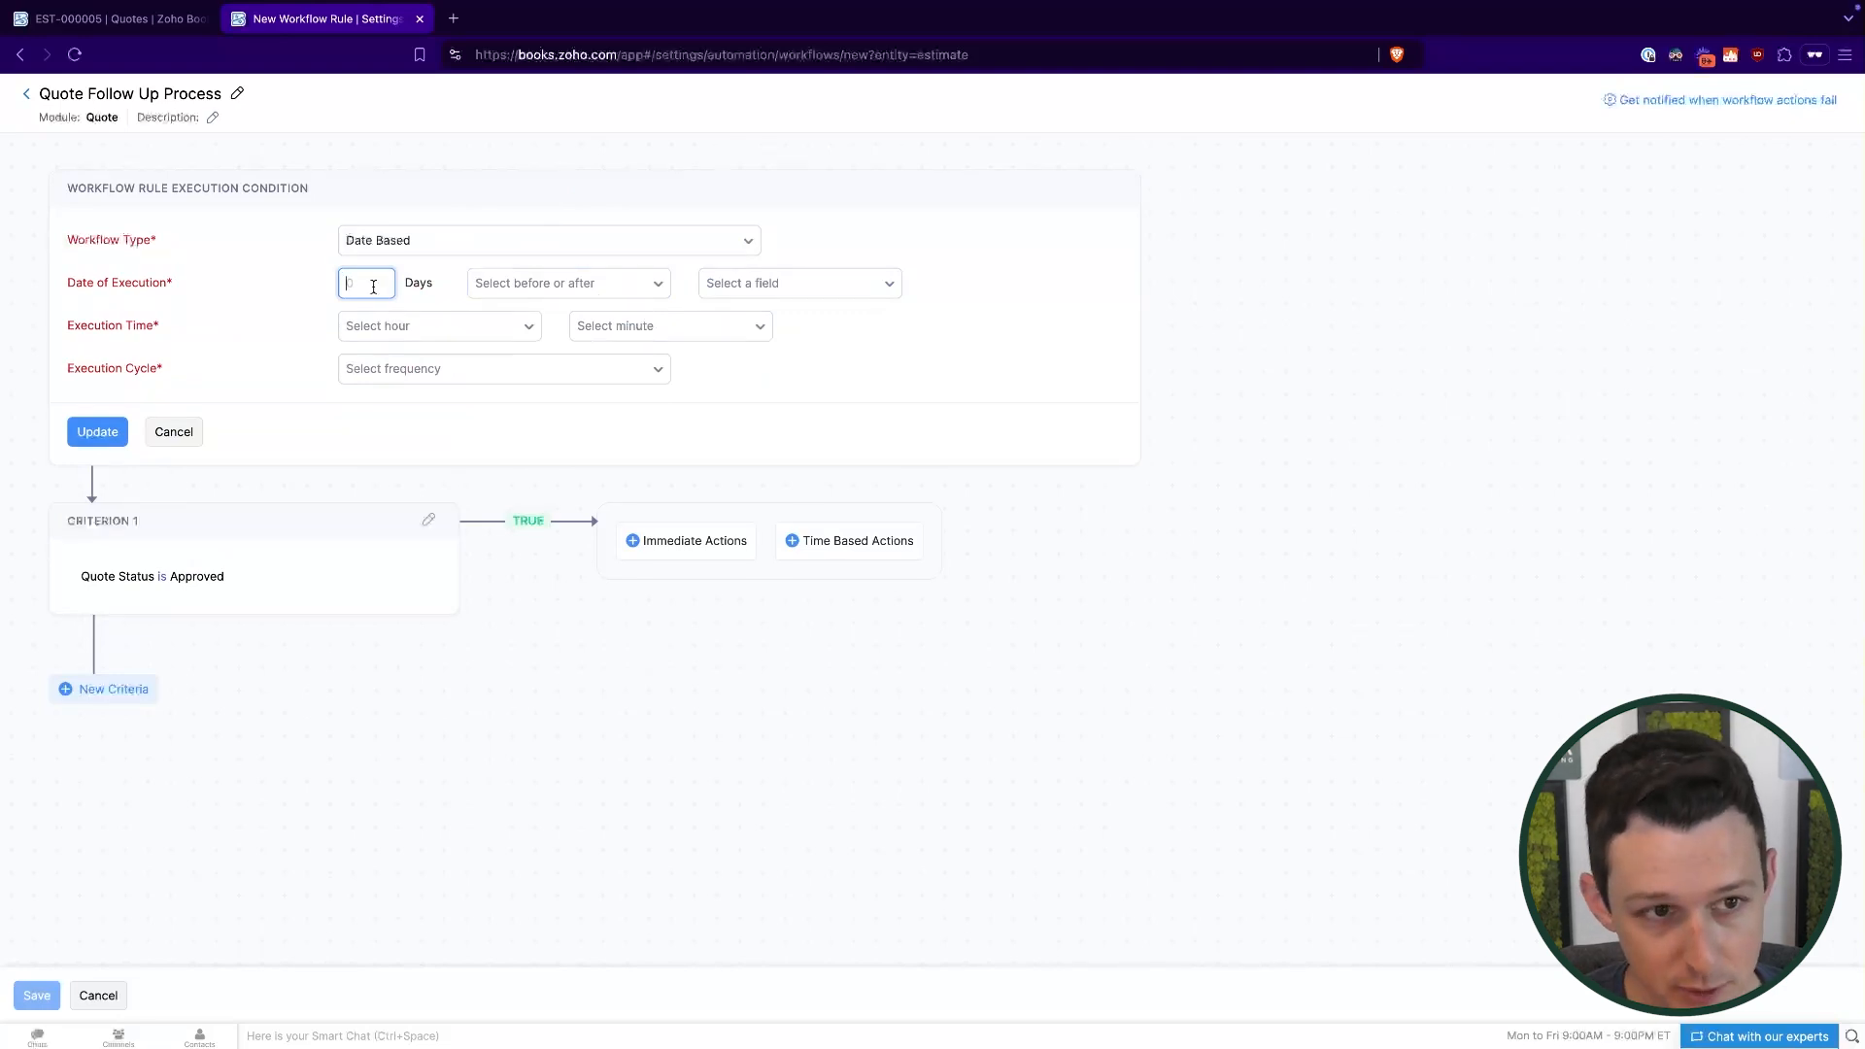
pyautogui.write('3')
pyautogui.click(558, 290)
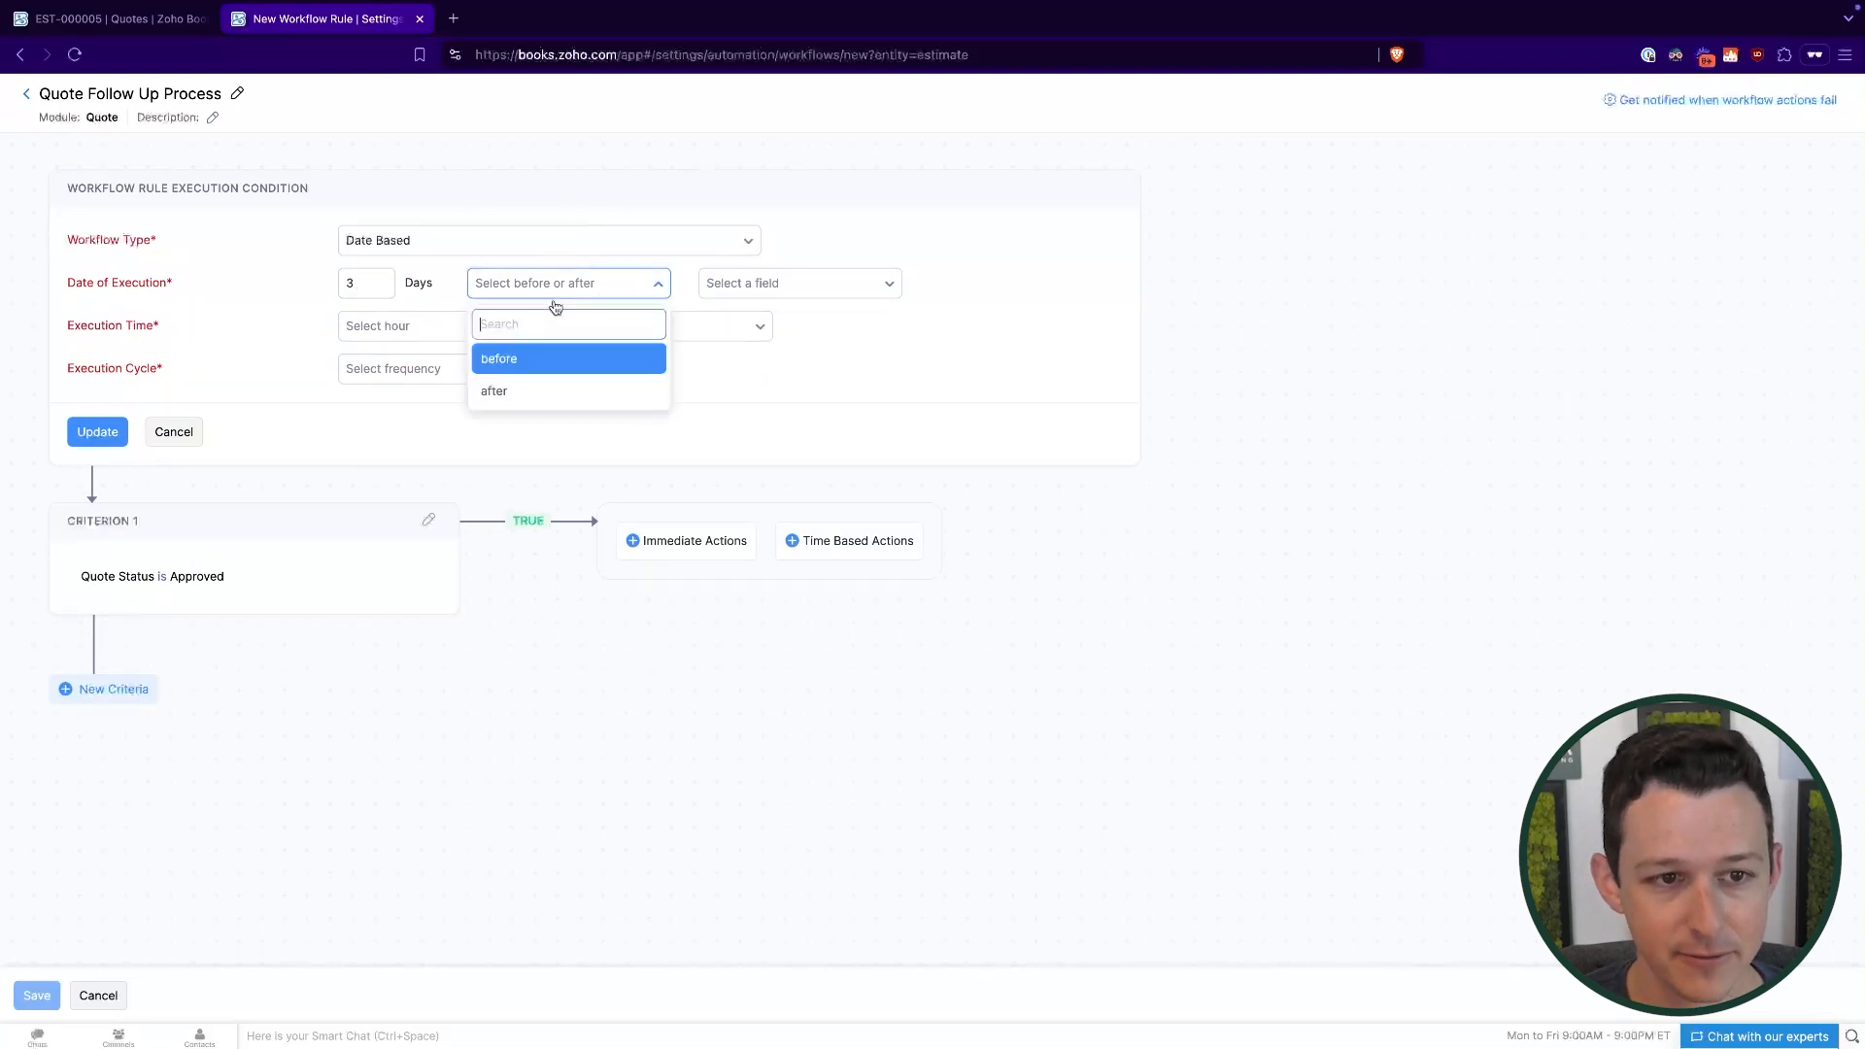
pyautogui.click(526, 394)
pyautogui.click(757, 285)
pyautogui.click(754, 359)
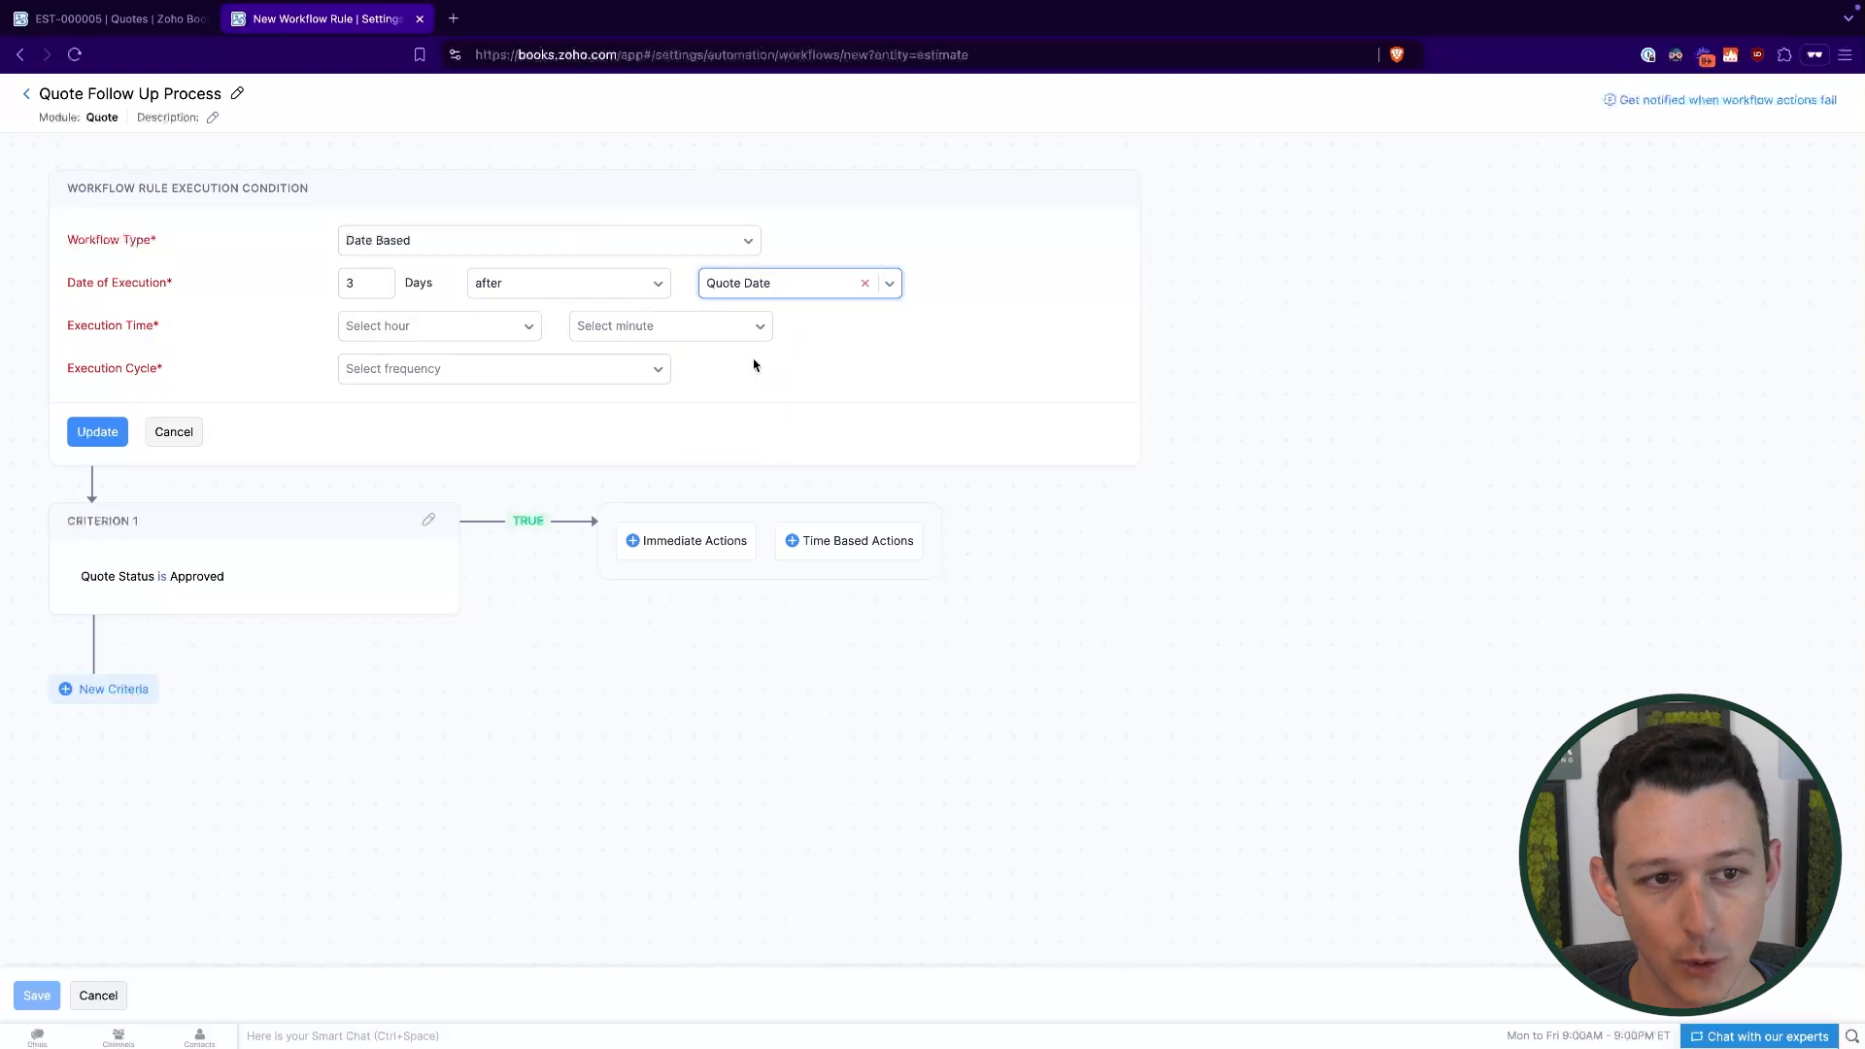
# Set the execution time to 09:00 and the execution cycle to Once, and update the execution condition.
pyautogui.click(506, 335)
pyautogui.scroll(-2, 428, 544)
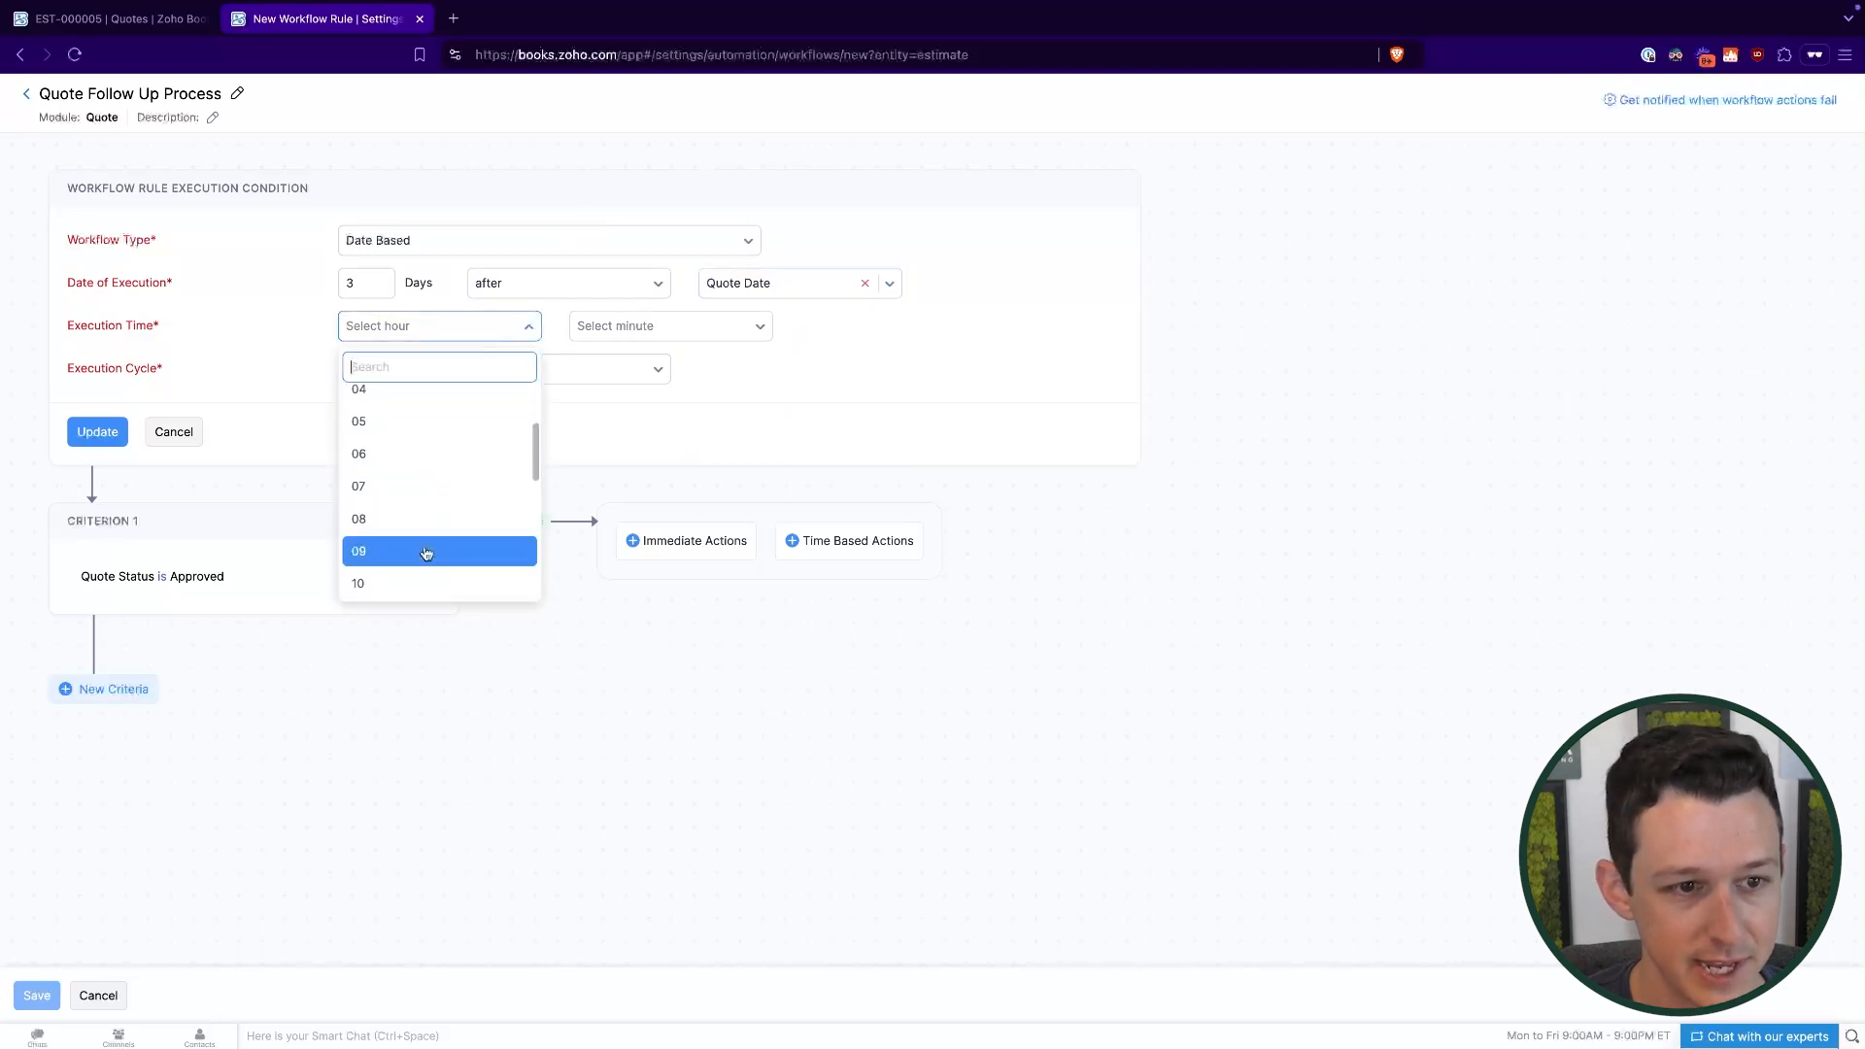
pyautogui.click(428, 540)
pyautogui.click(609, 326)
pyautogui.click(609, 410)
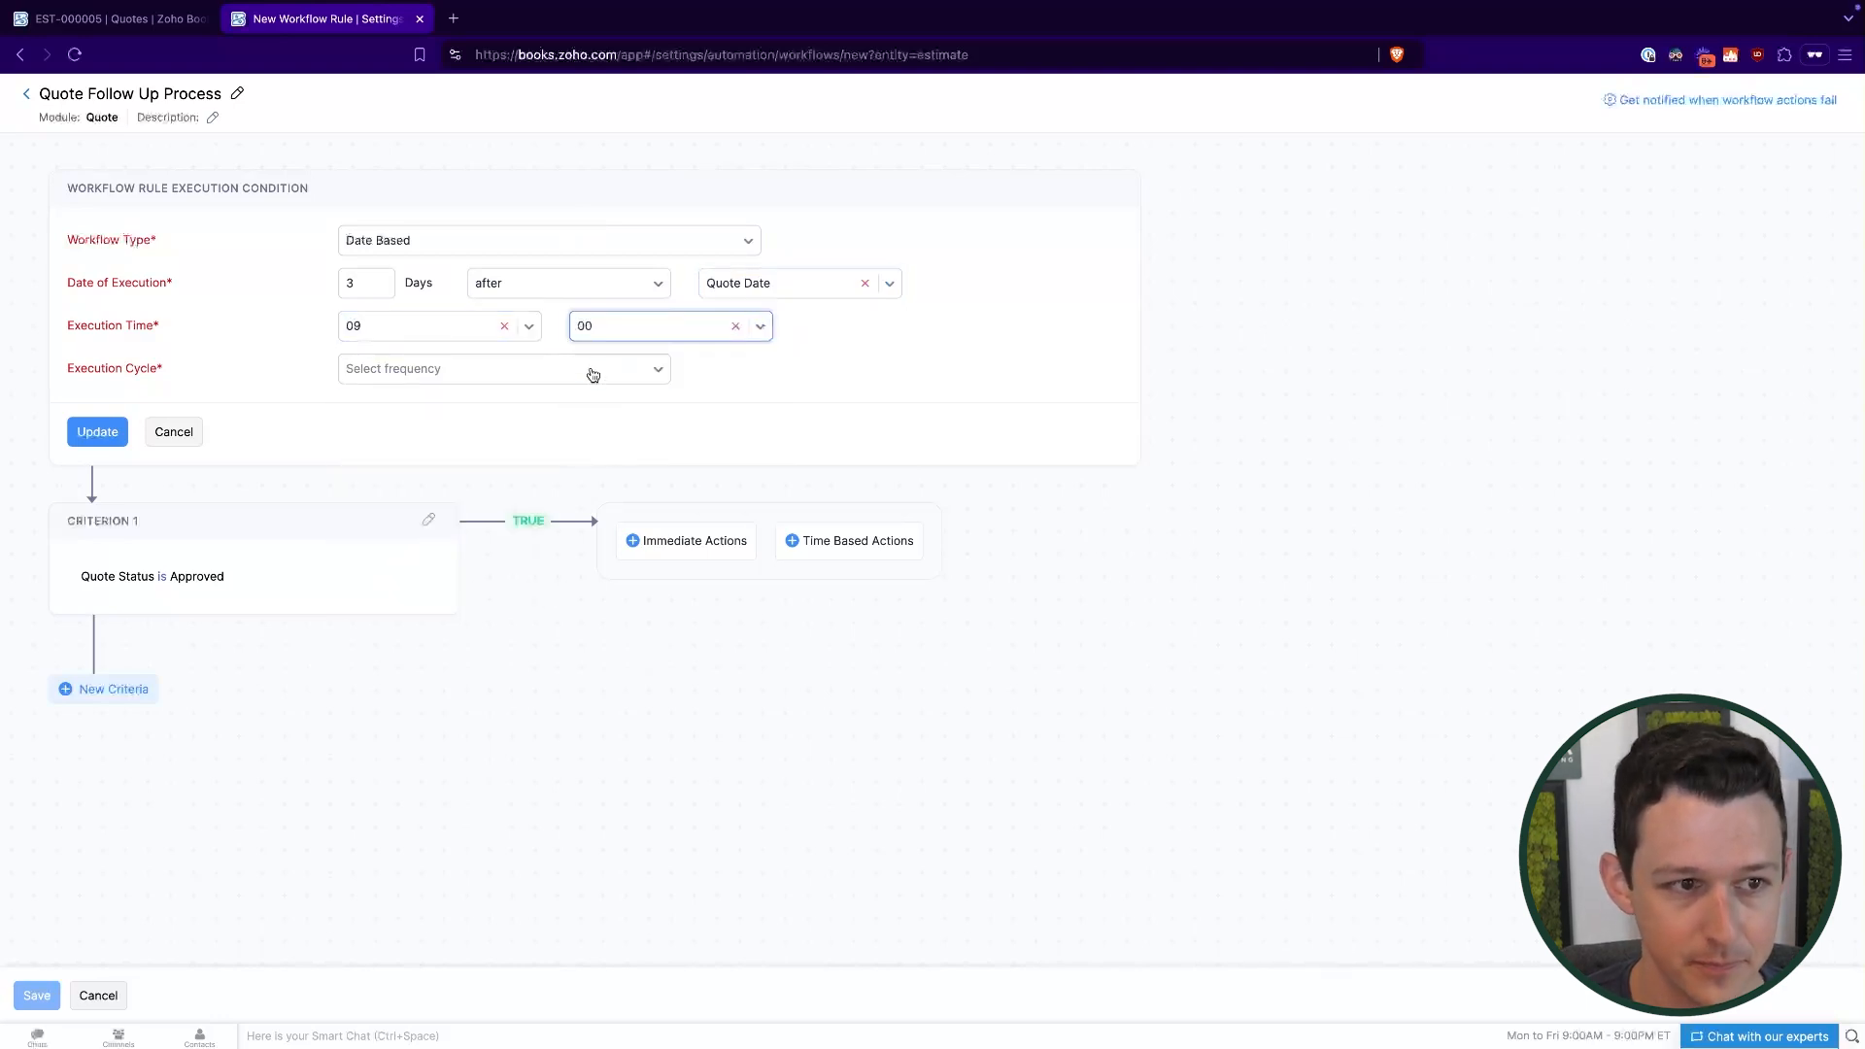
pyautogui.click(592, 371)
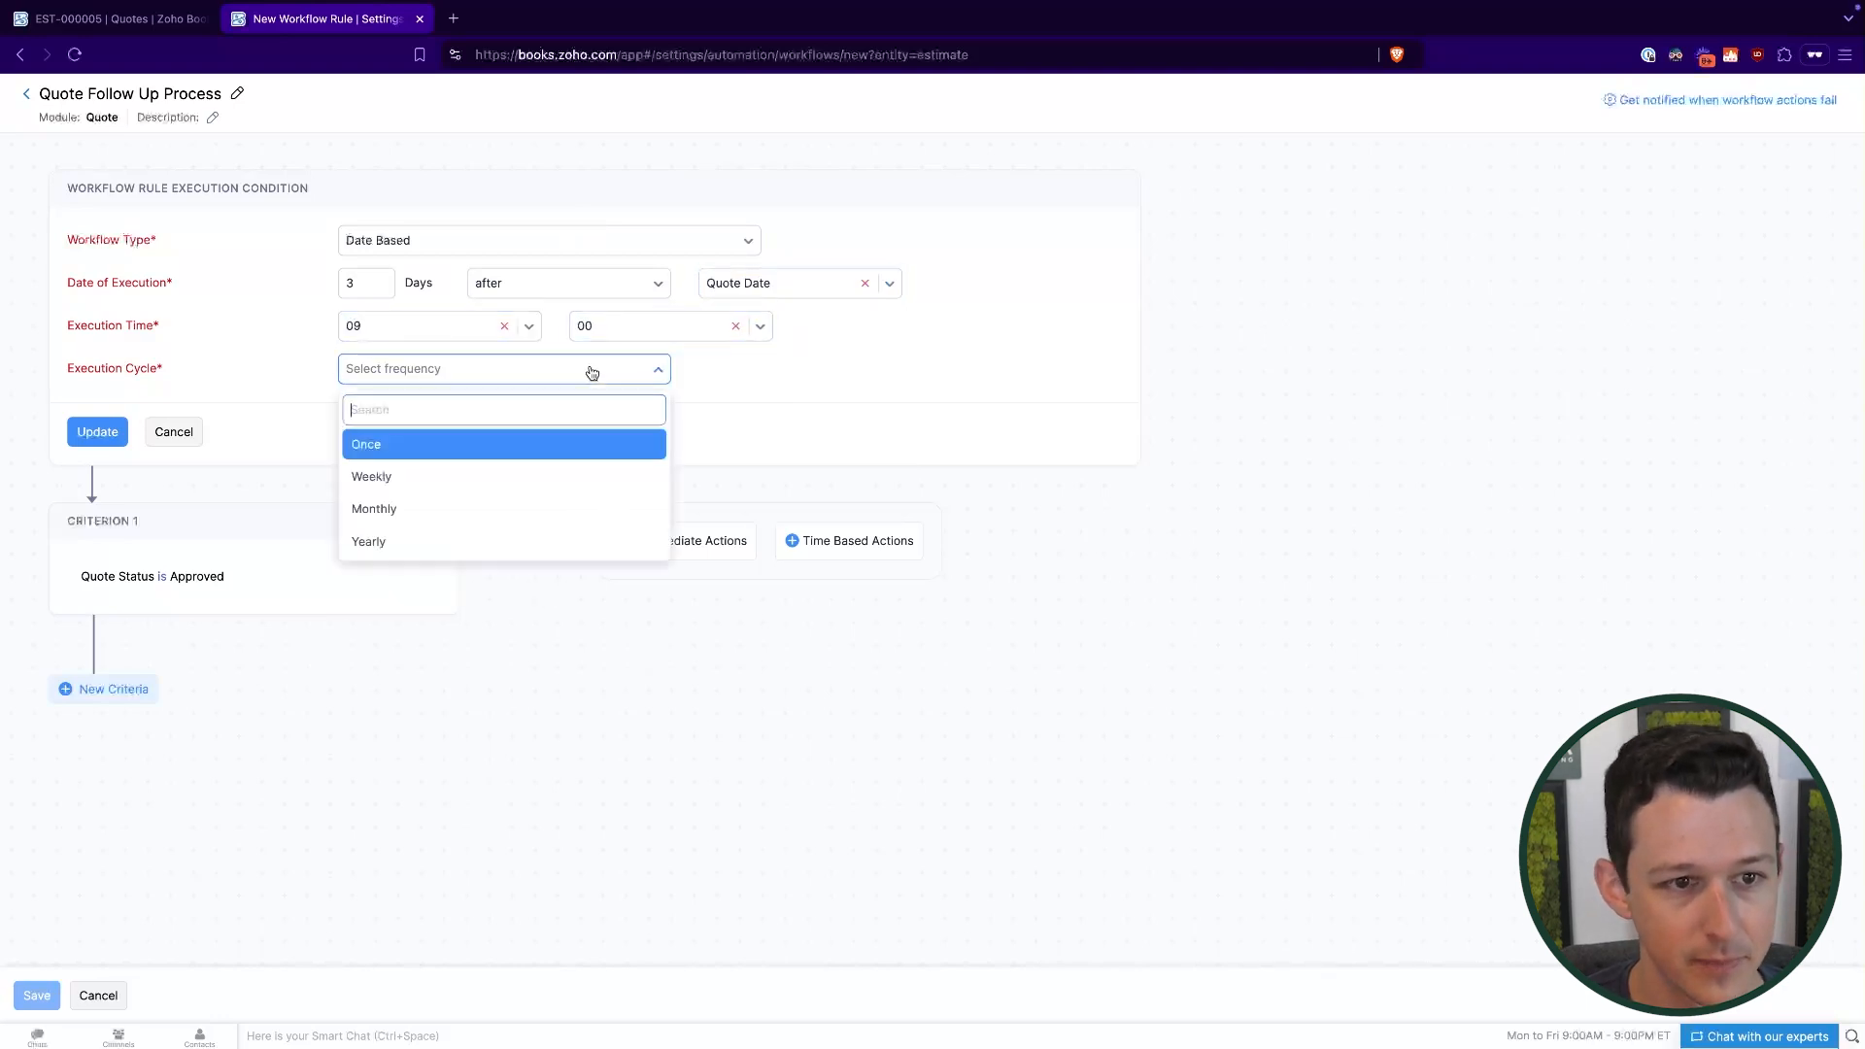
pyautogui.click(424, 447)
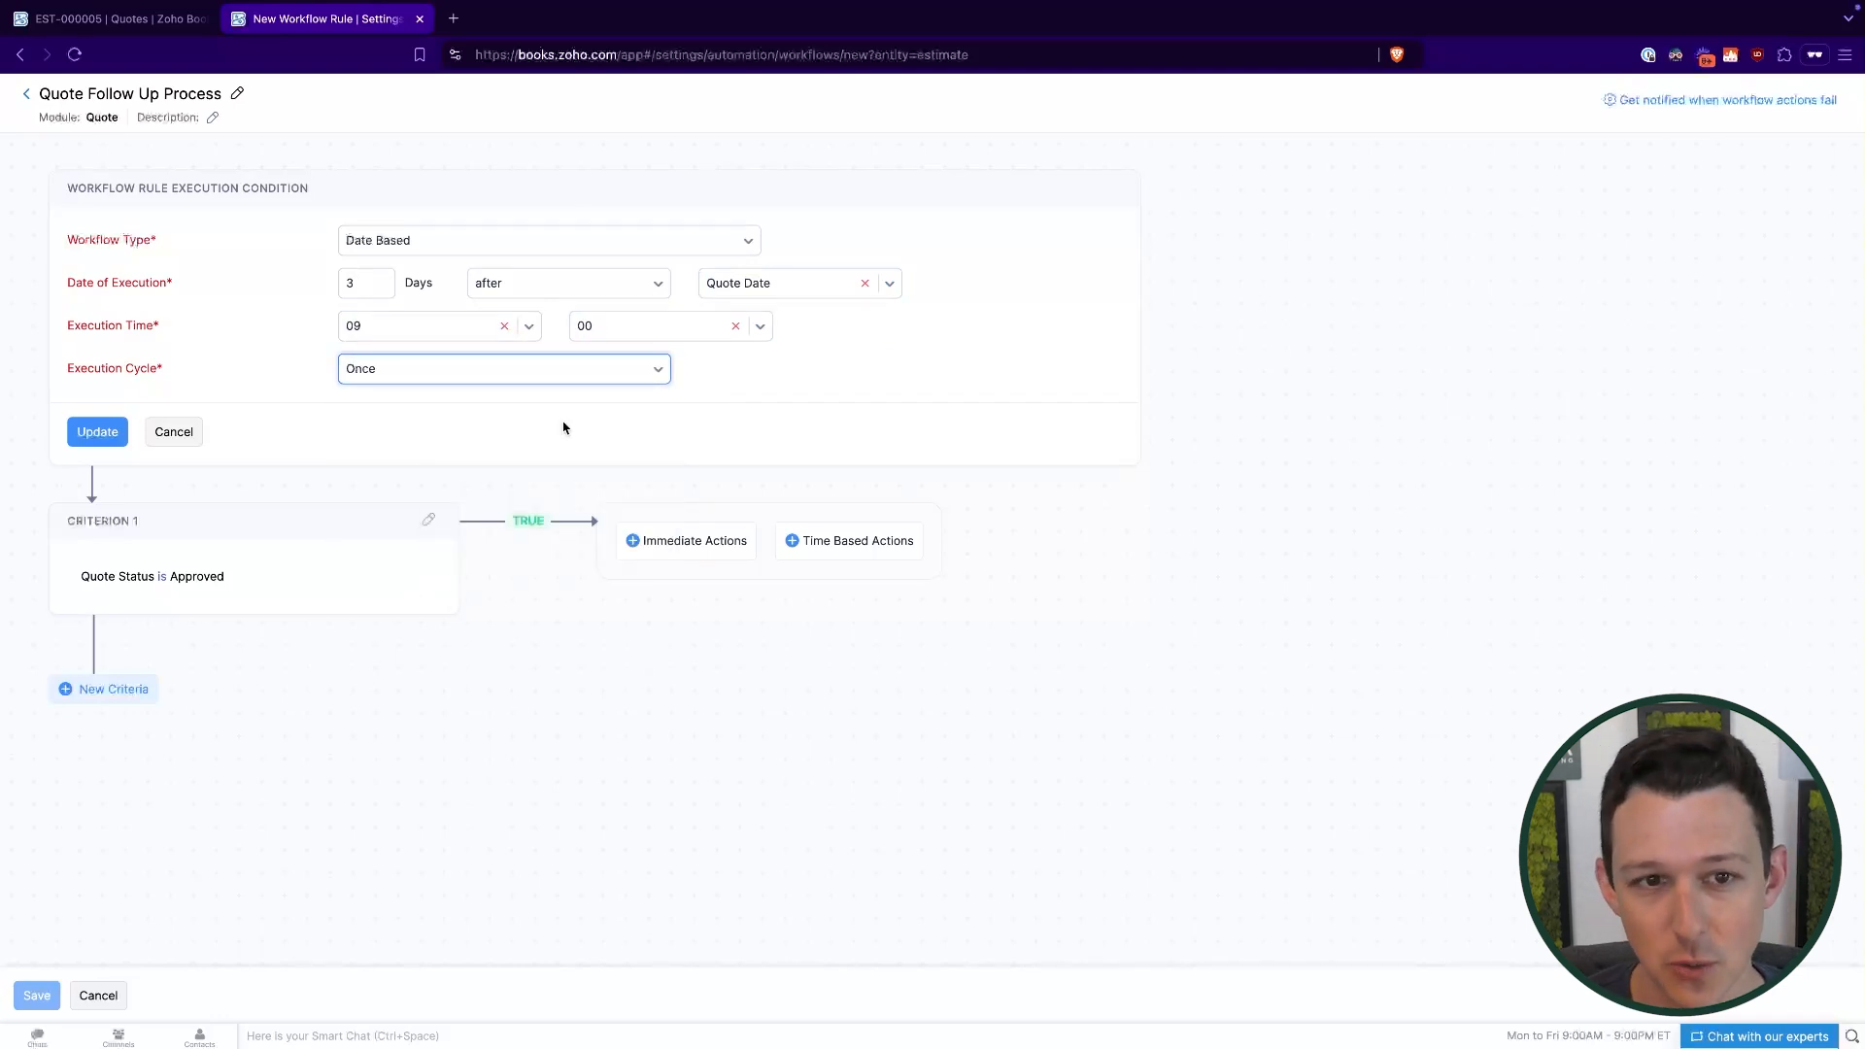
pyautogui.click(108, 436)
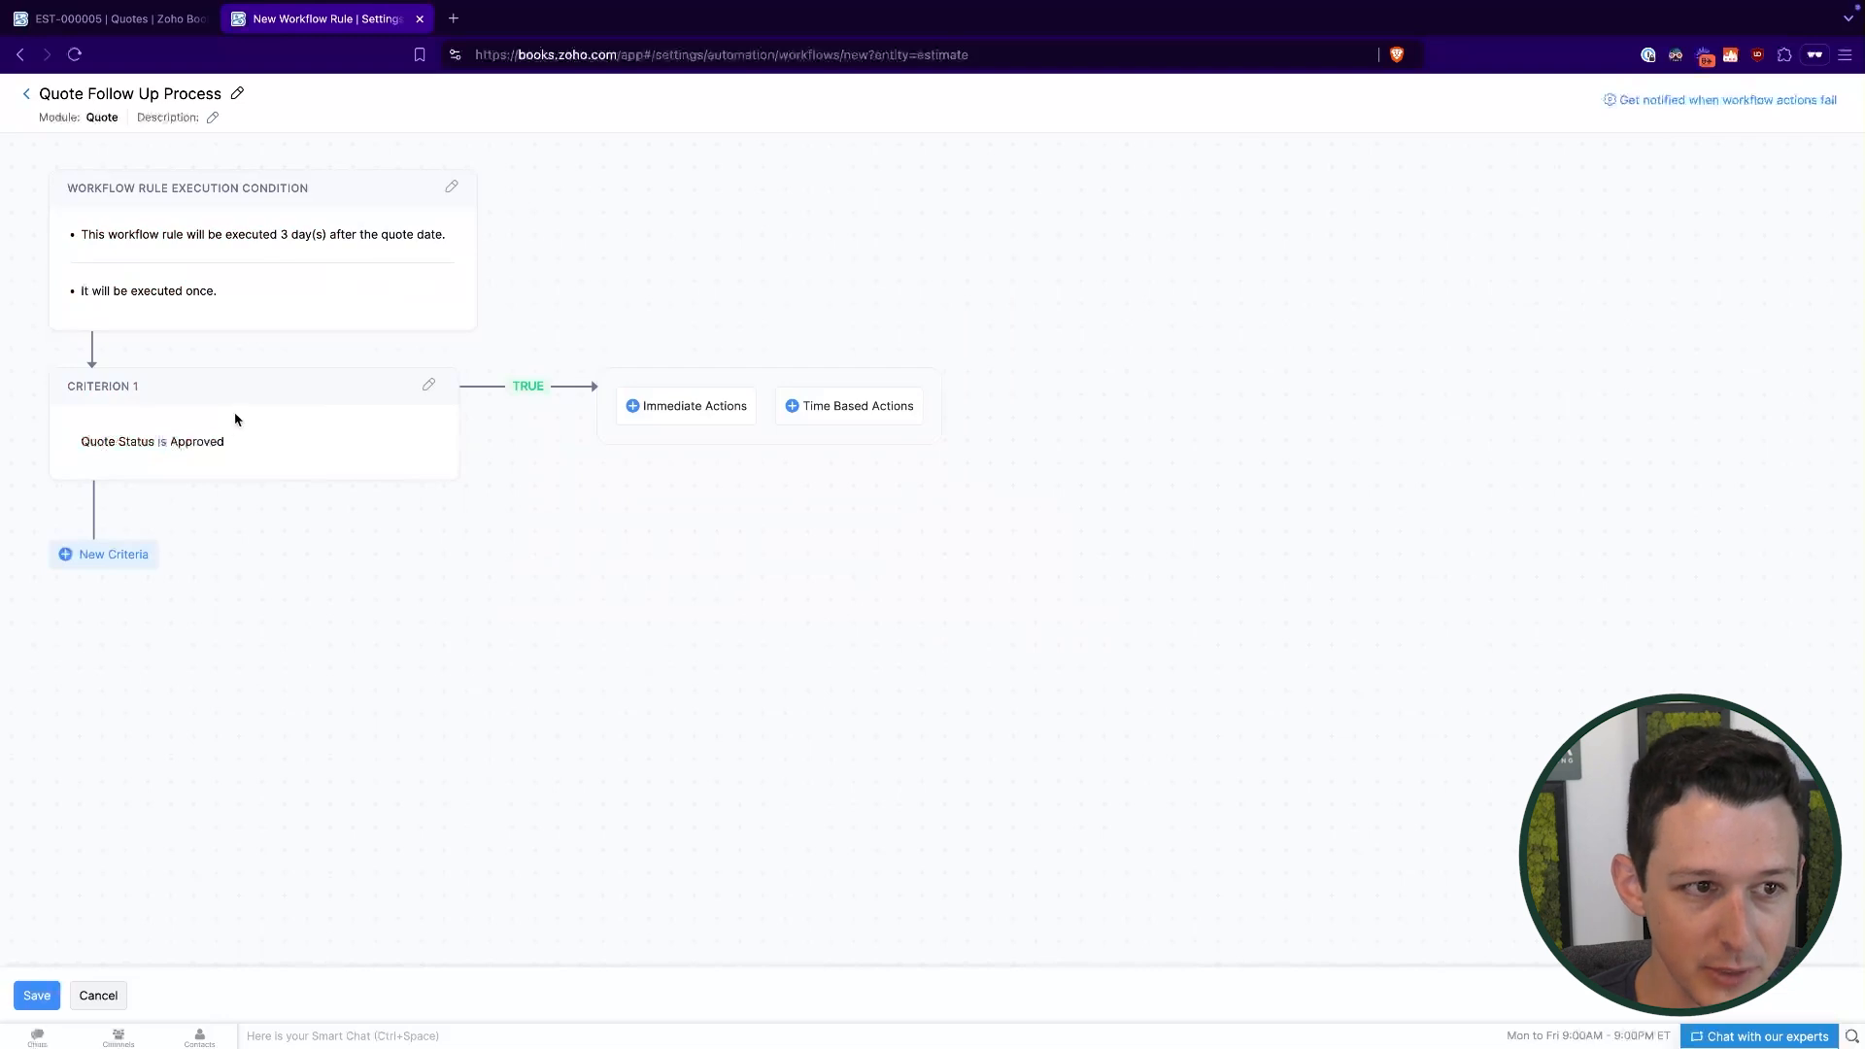
# Edit Criterion 1 so that its condition reads Quote Status isn't Approved.
pyautogui.click(428, 387)
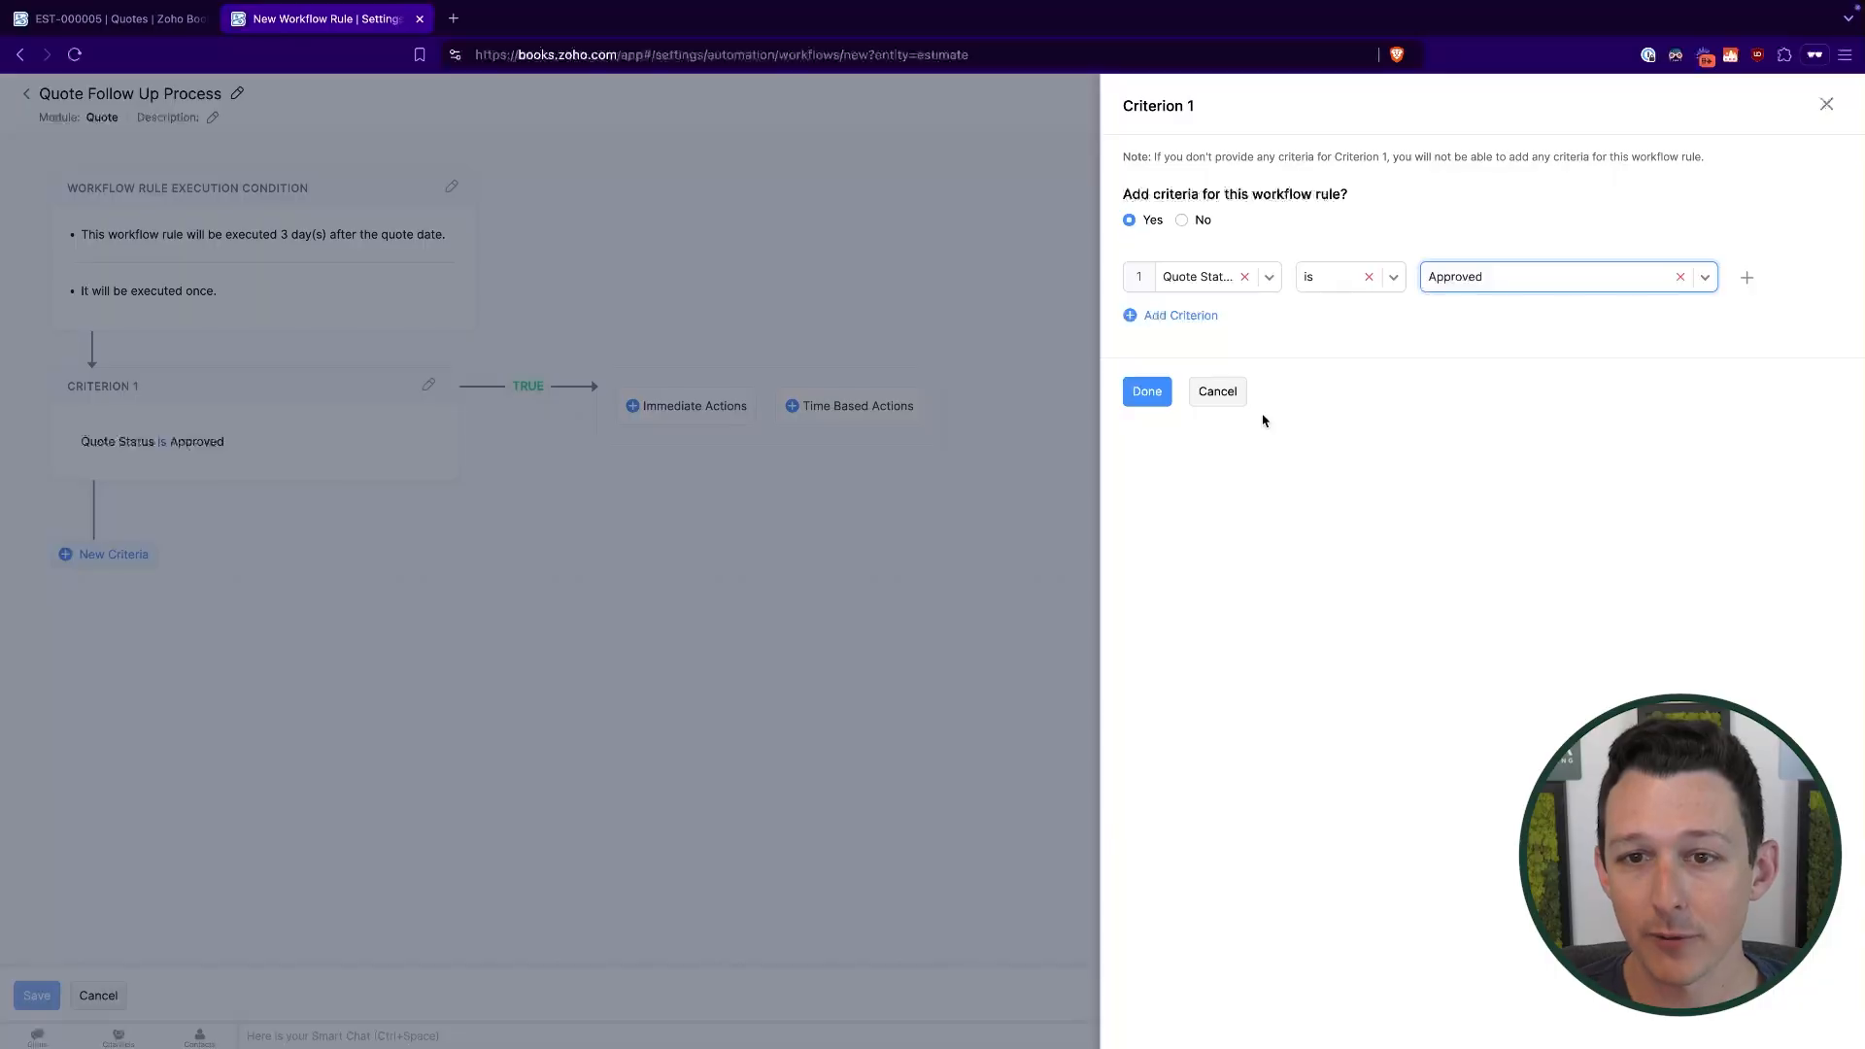
pyautogui.click(1403, 289)
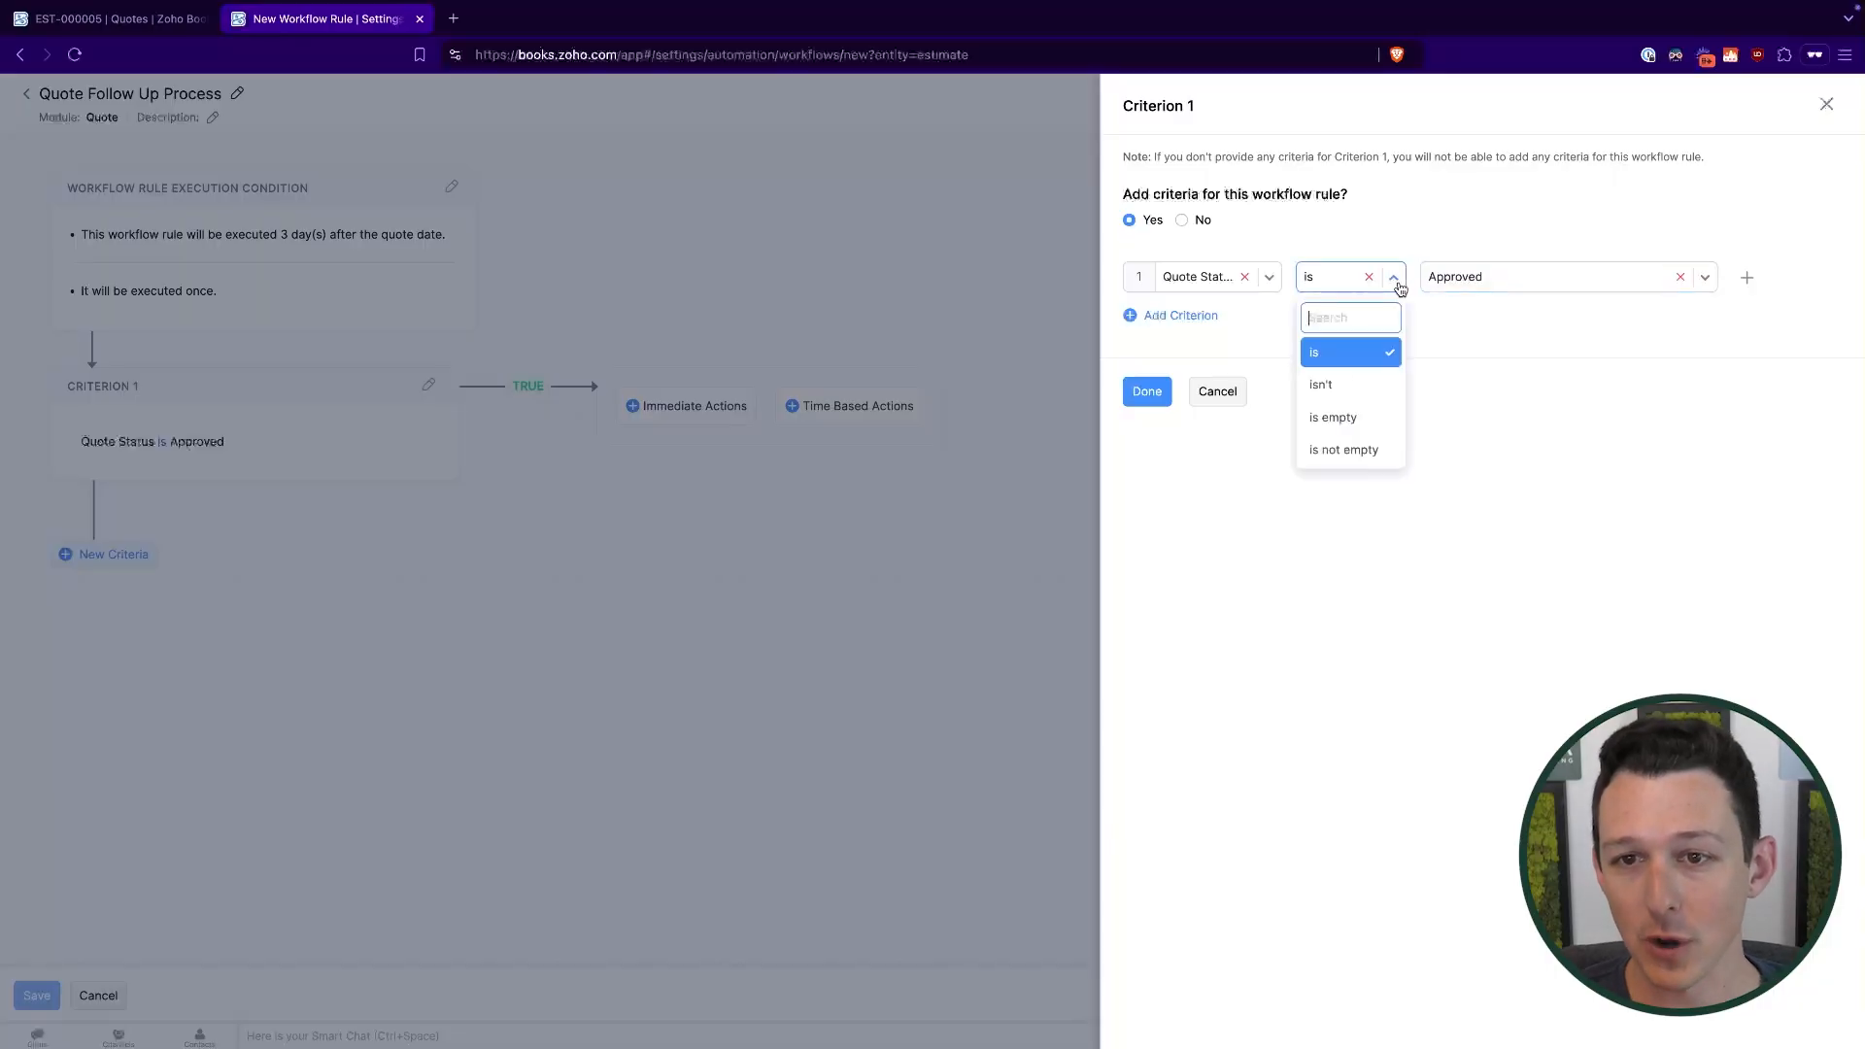
pyautogui.click(1360, 381)
pyautogui.click(1494, 279)
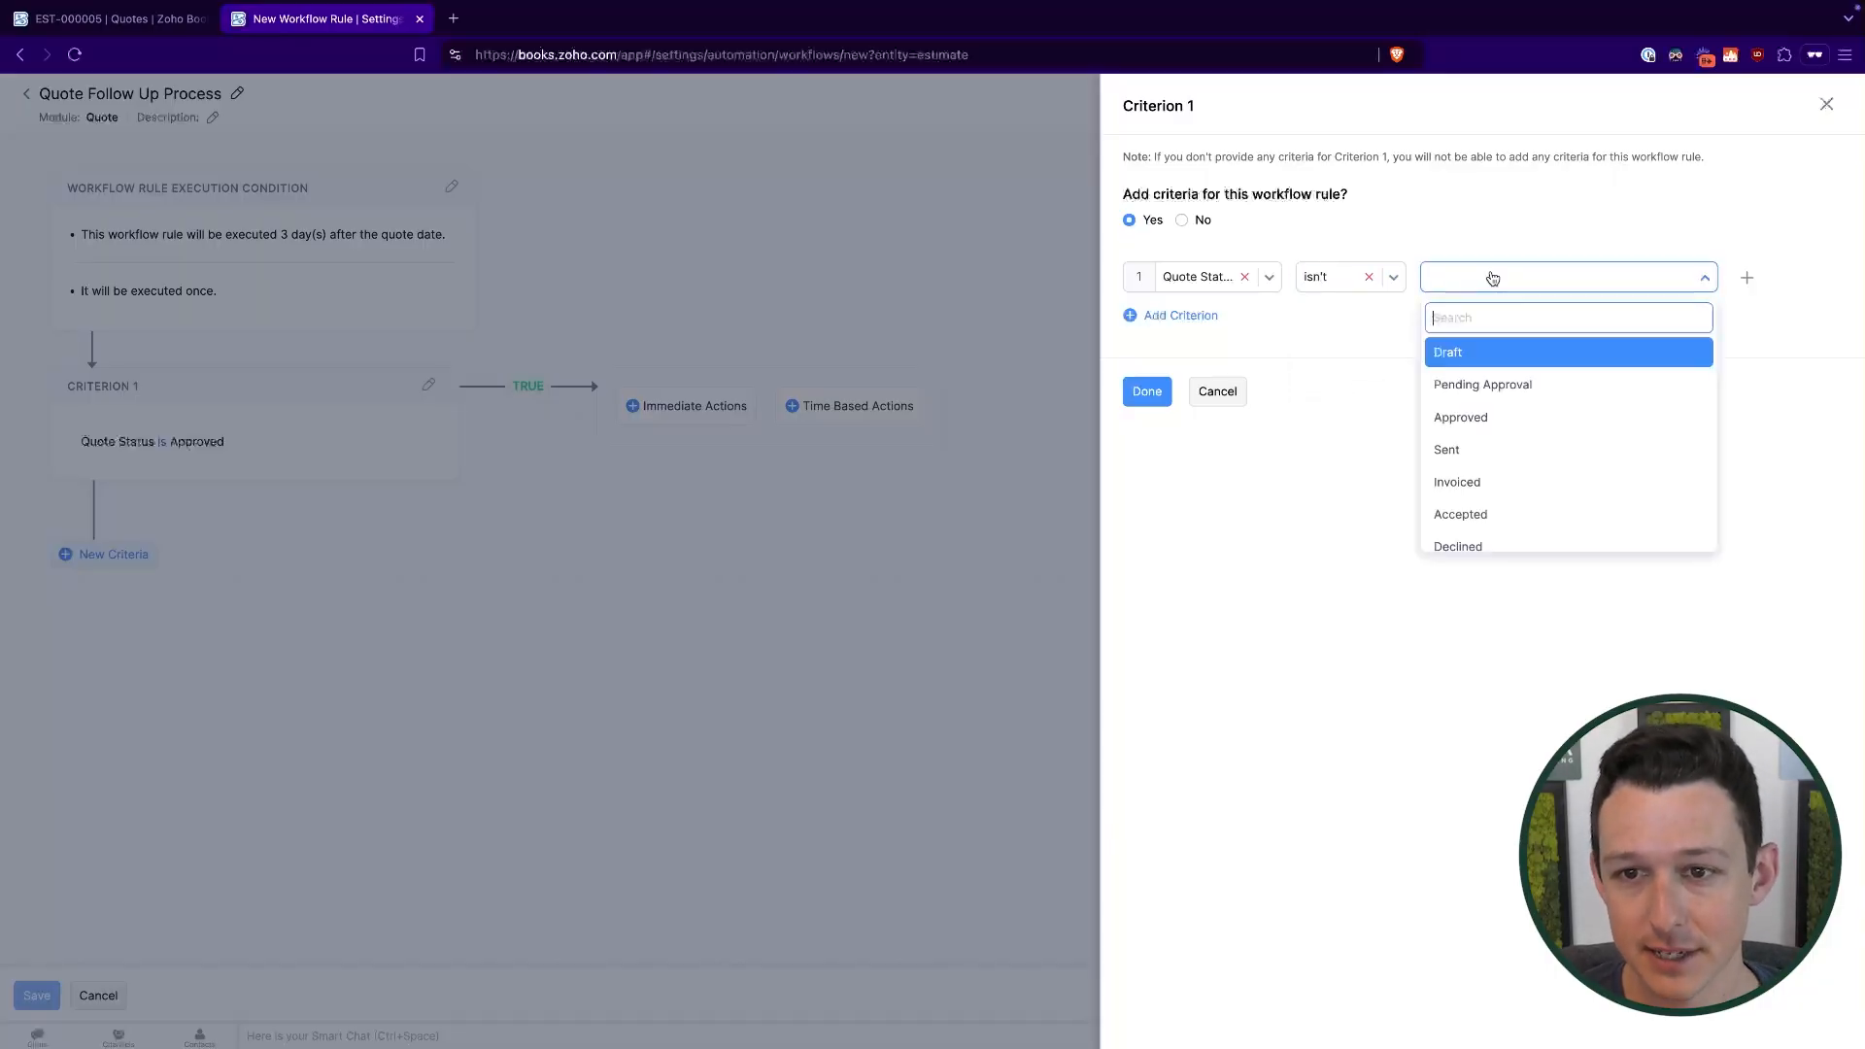
pyautogui.click(1487, 418)
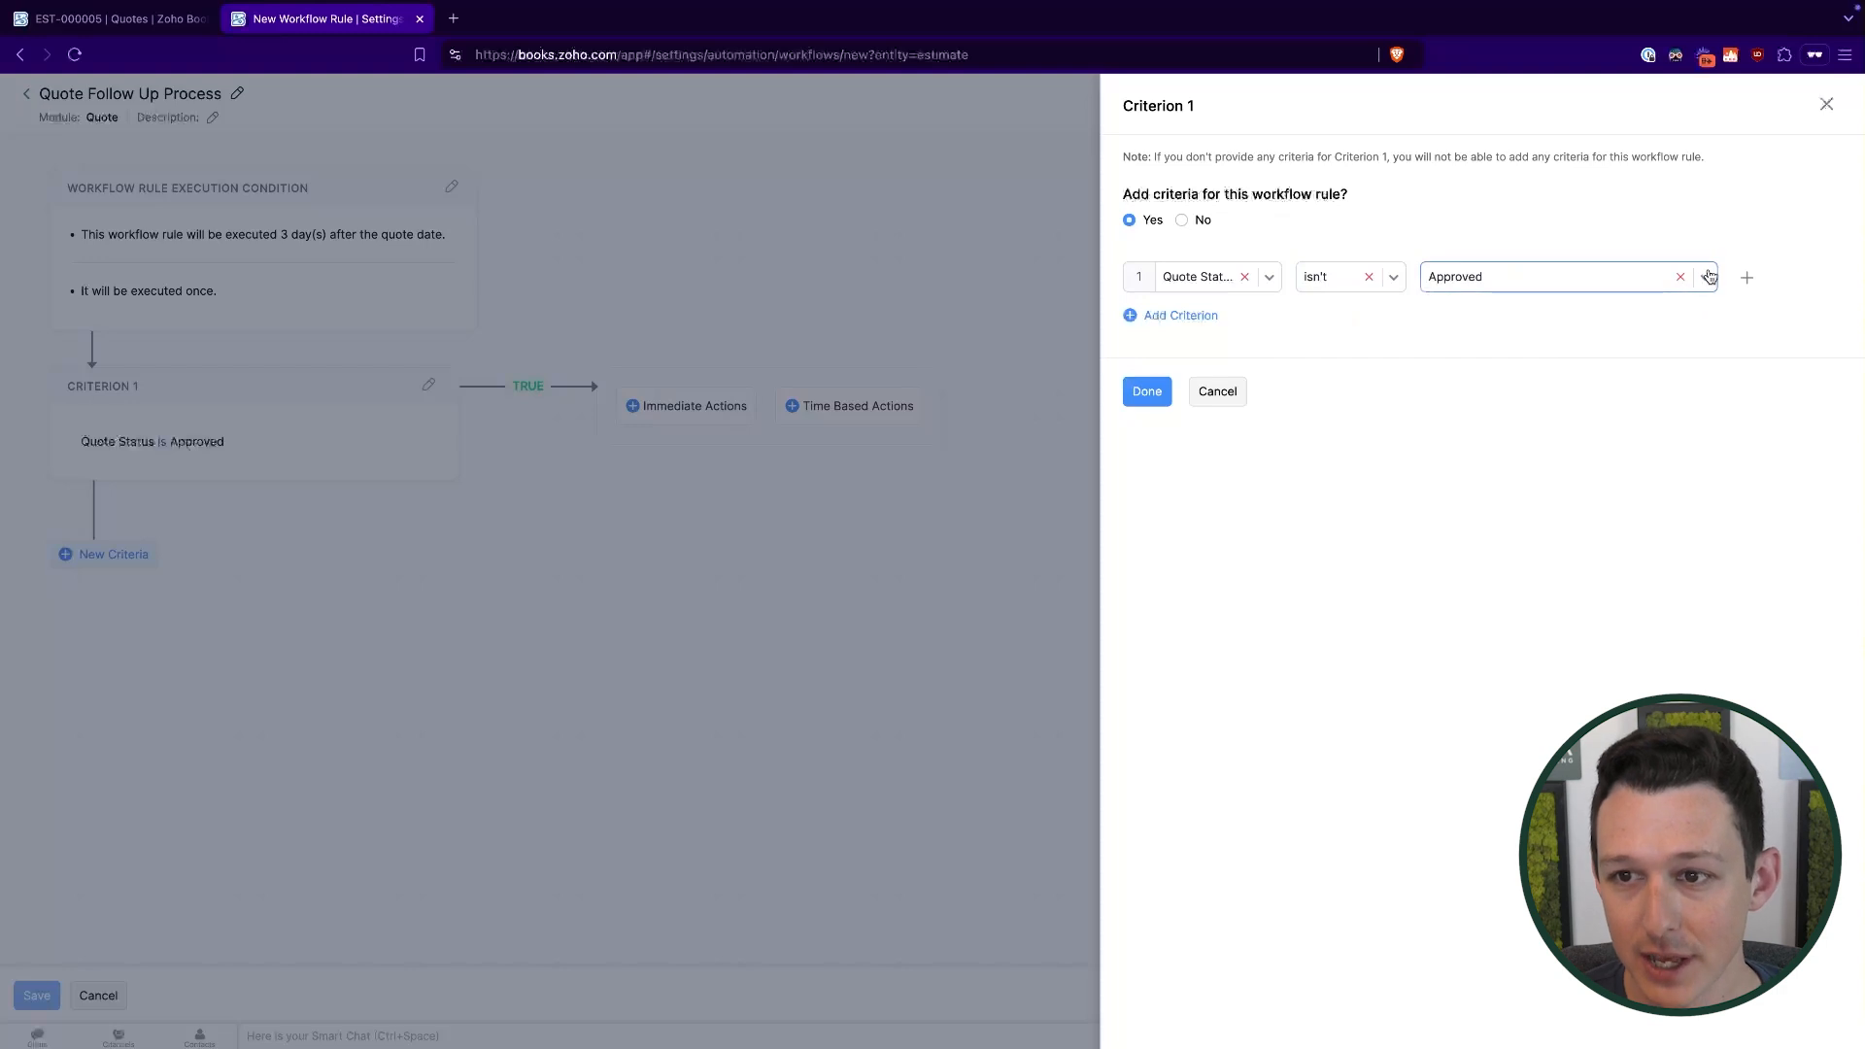
# Add a second AND condition to Criterion 1 reading Quote Status isn't Declined.
pyautogui.click(1214, 316)
pyautogui.click(1210, 363)
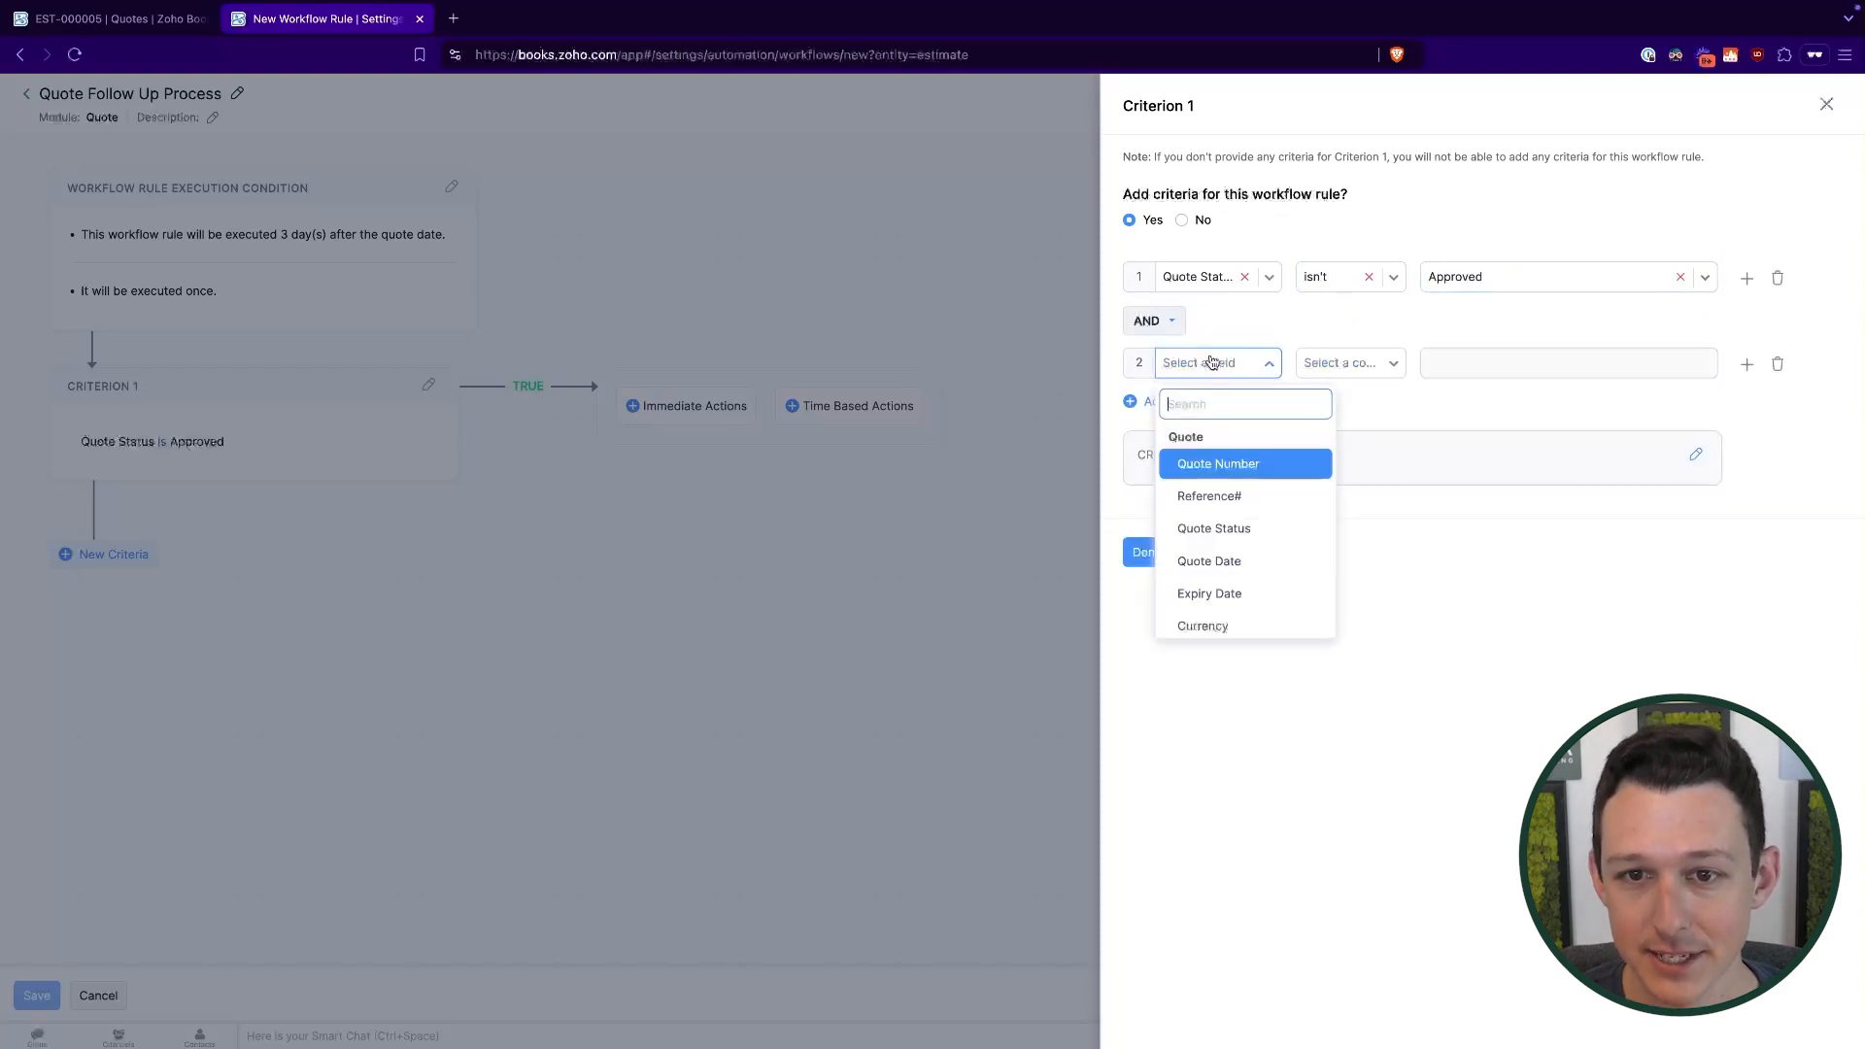
pyautogui.click(1231, 529)
pyautogui.click(1372, 374)
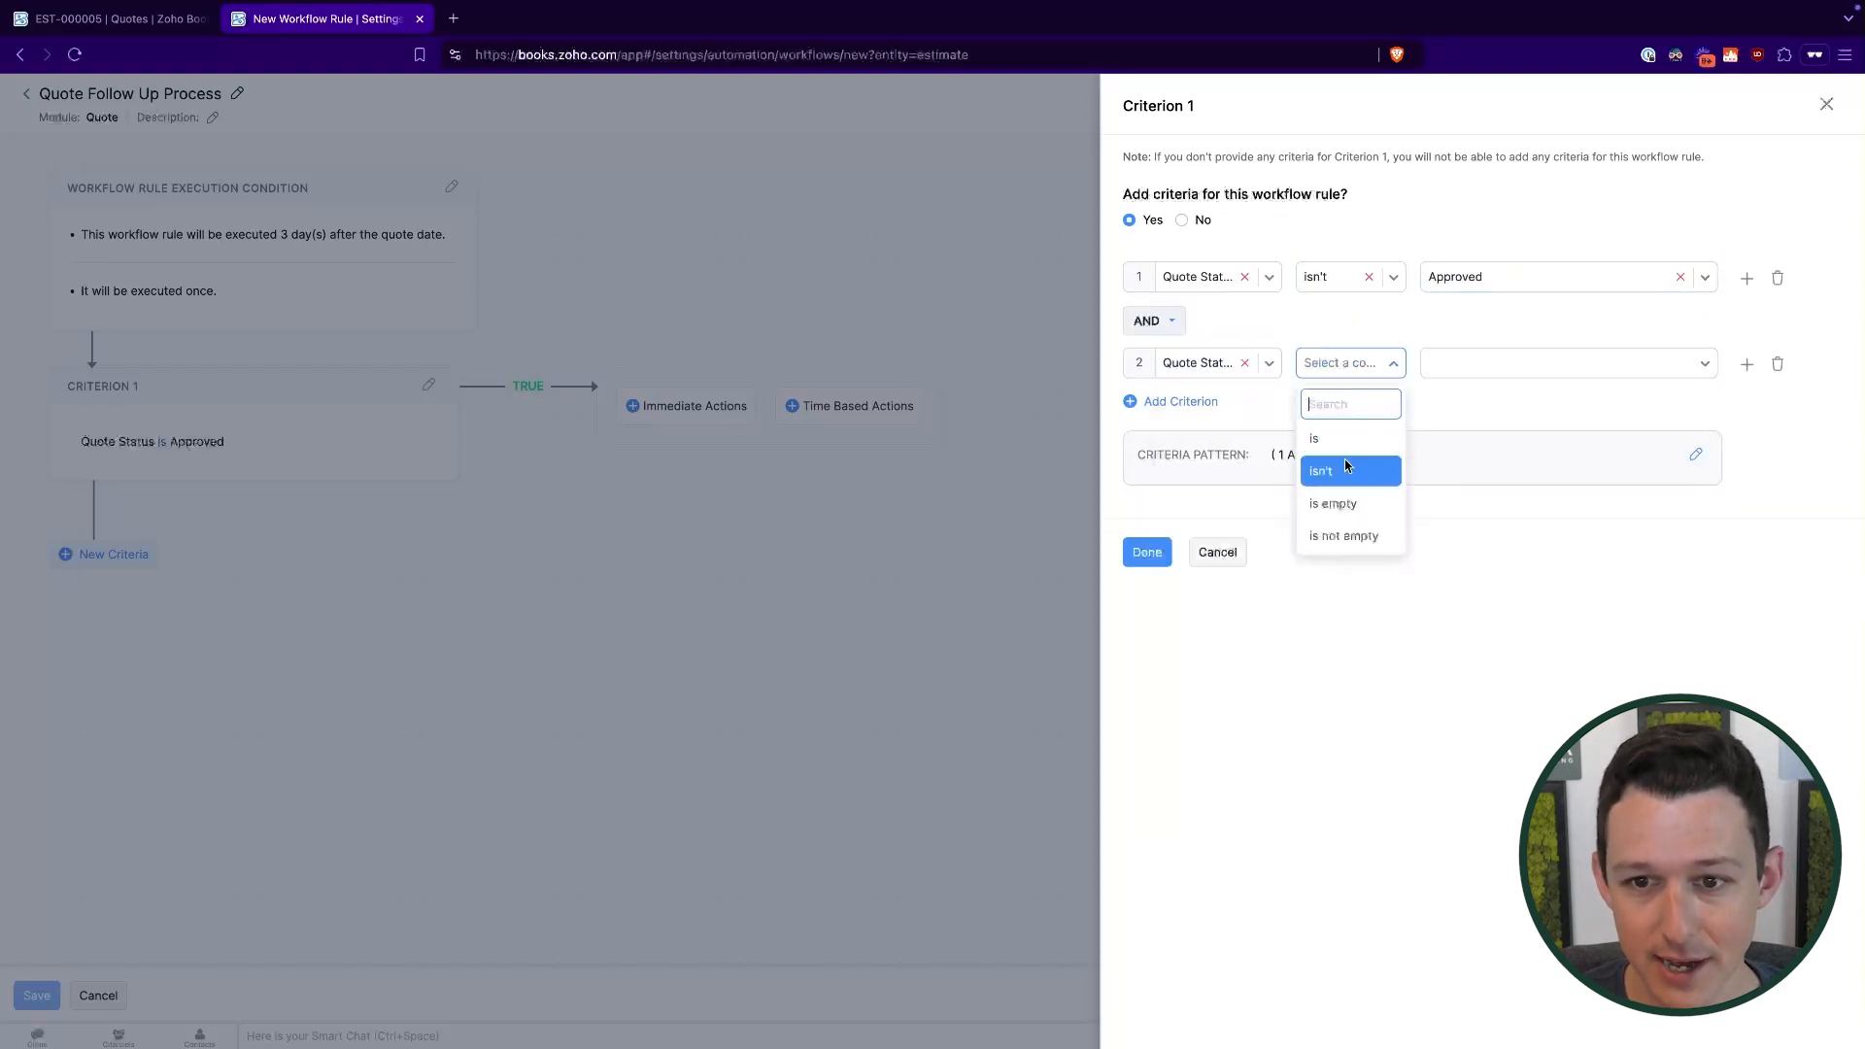
pyautogui.click(1342, 470)
pyautogui.click(1470, 367)
pyautogui.scroll(-1, 1484, 505)
pyautogui.scroll(-2, 1484, 505)
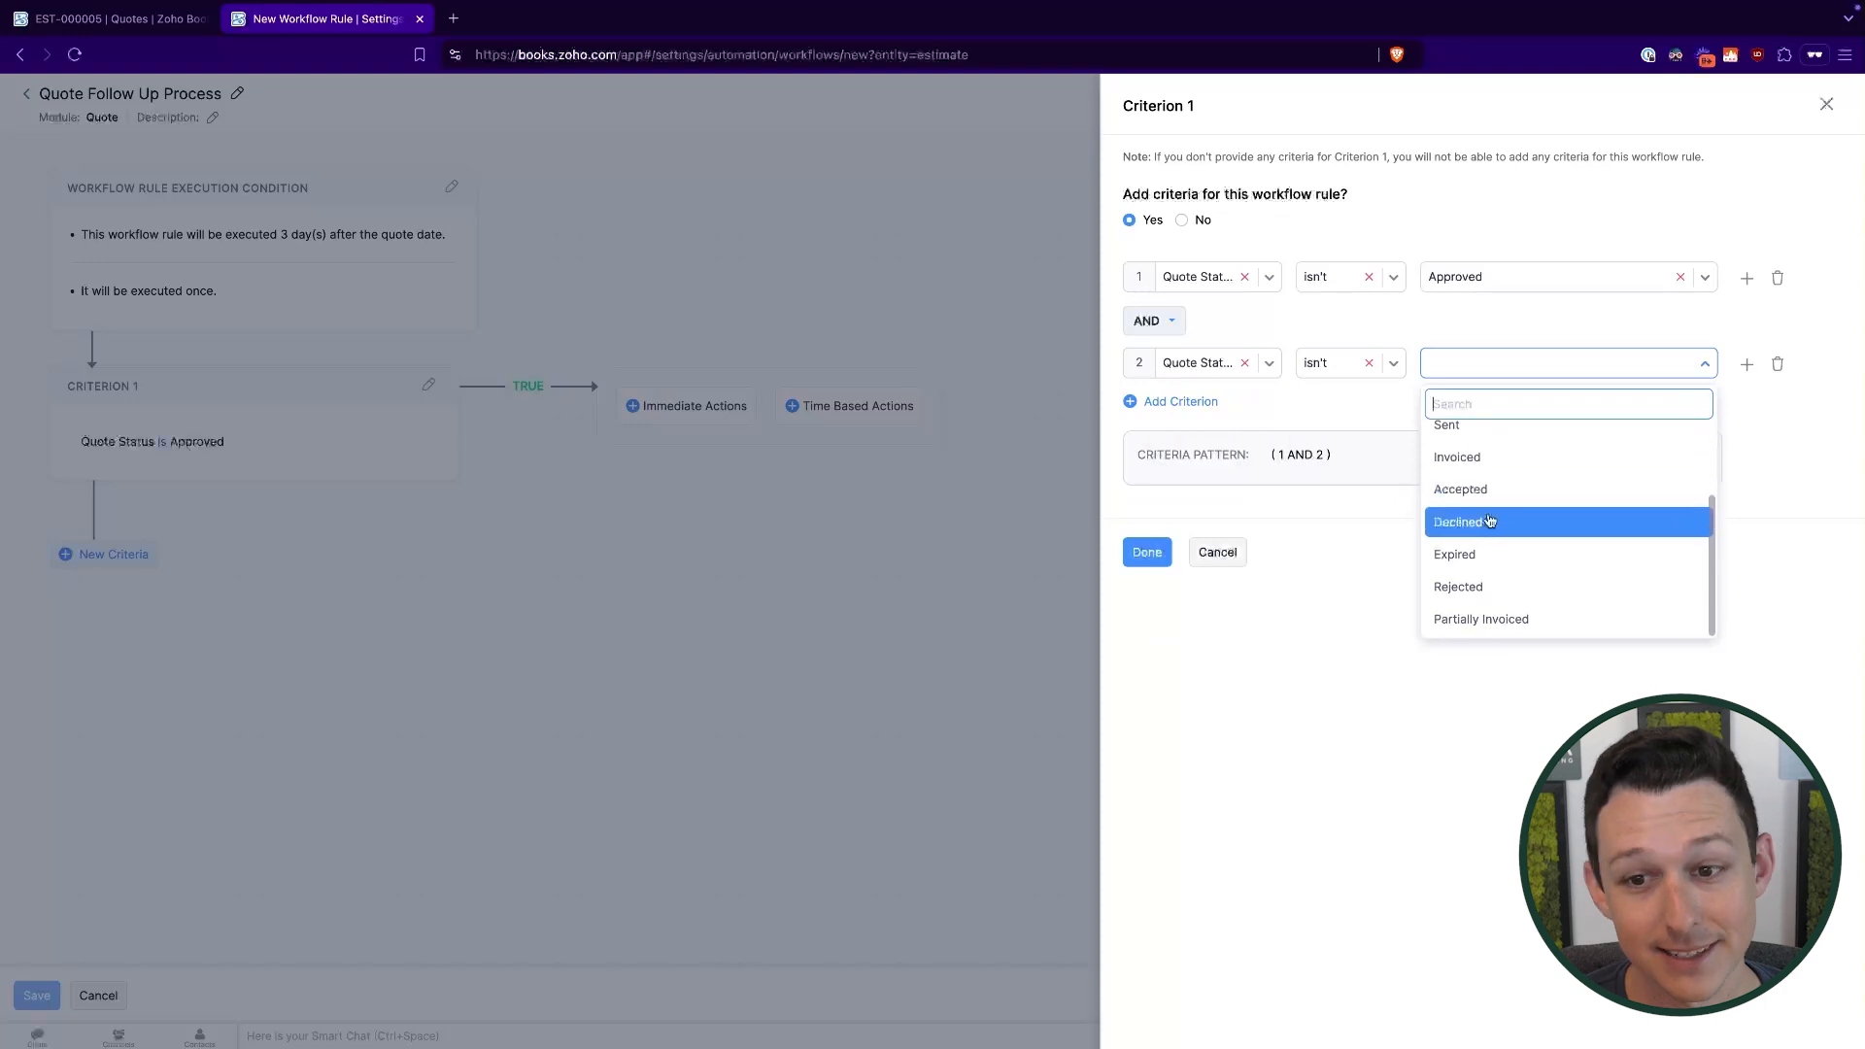
pyautogui.click(1486, 520)
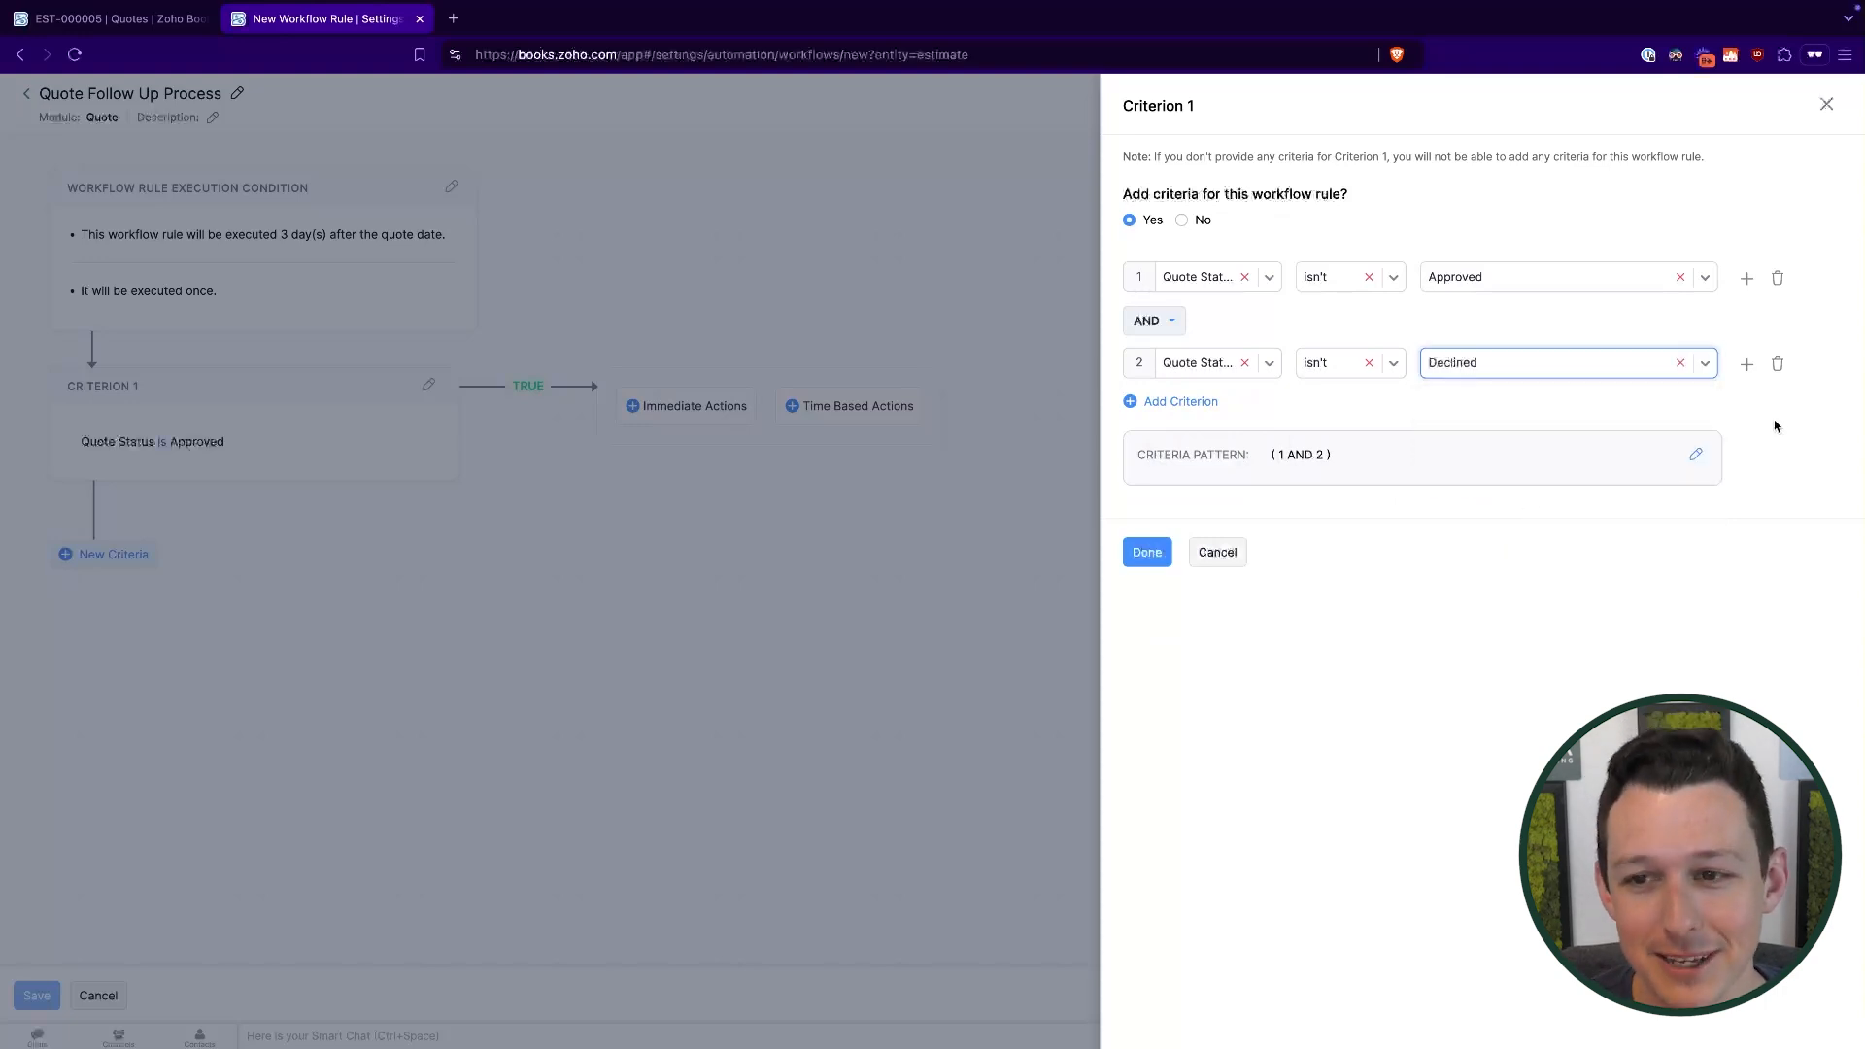
pyautogui.click(1748, 374)
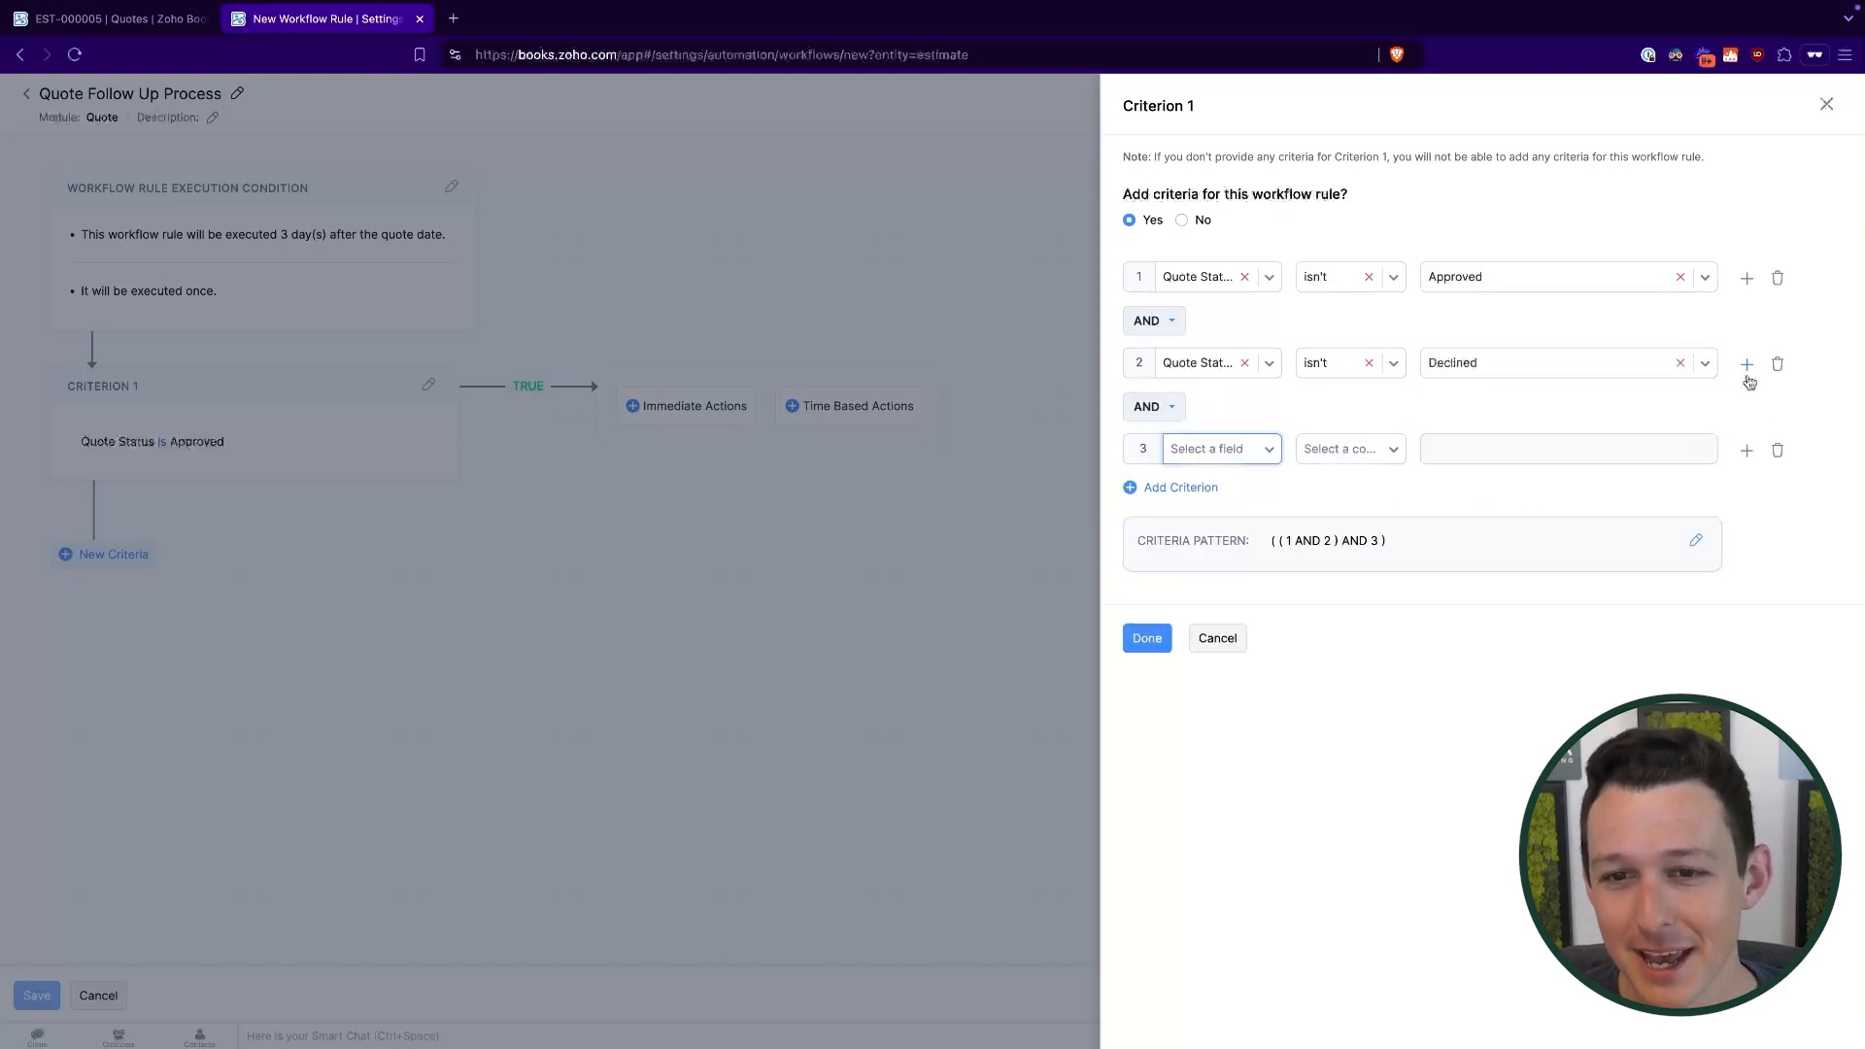
pyautogui.click(1151, 408)
pyautogui.click(1231, 411)
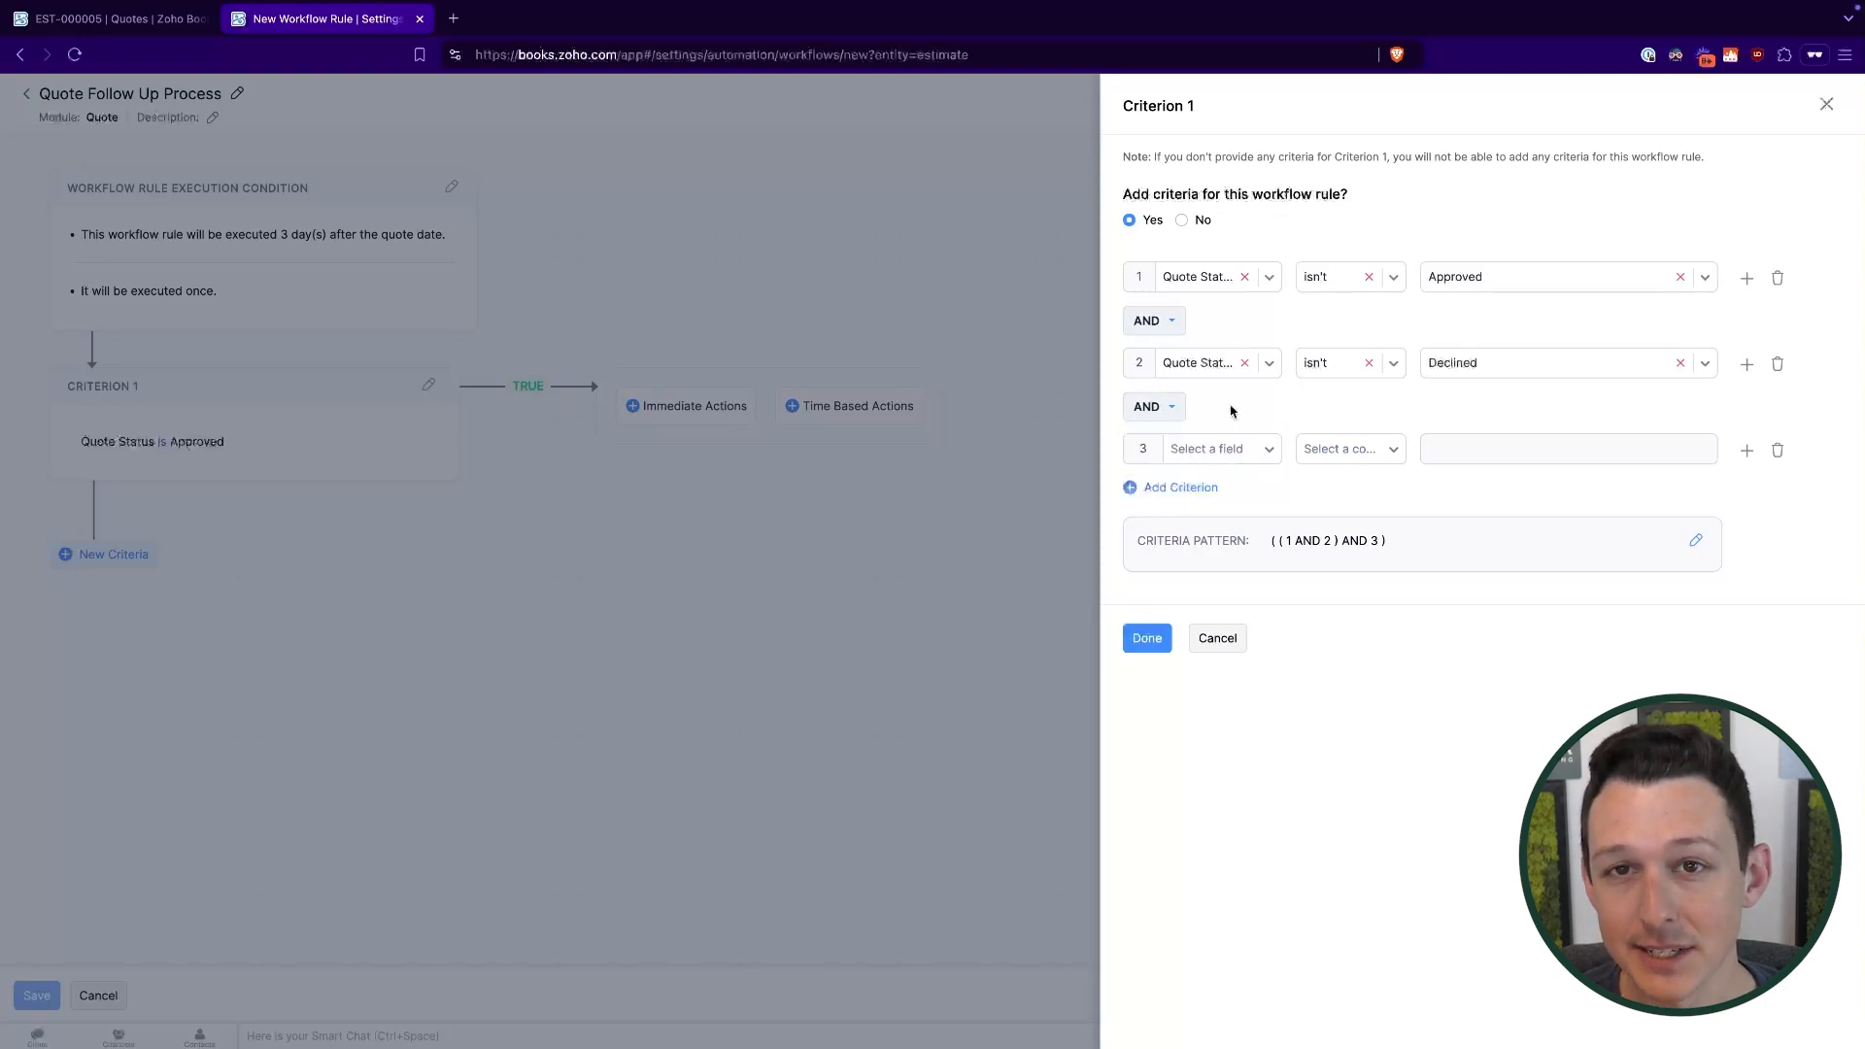
pyautogui.moveTo(1274, 546); pyautogui.dragTo(1407, 545)
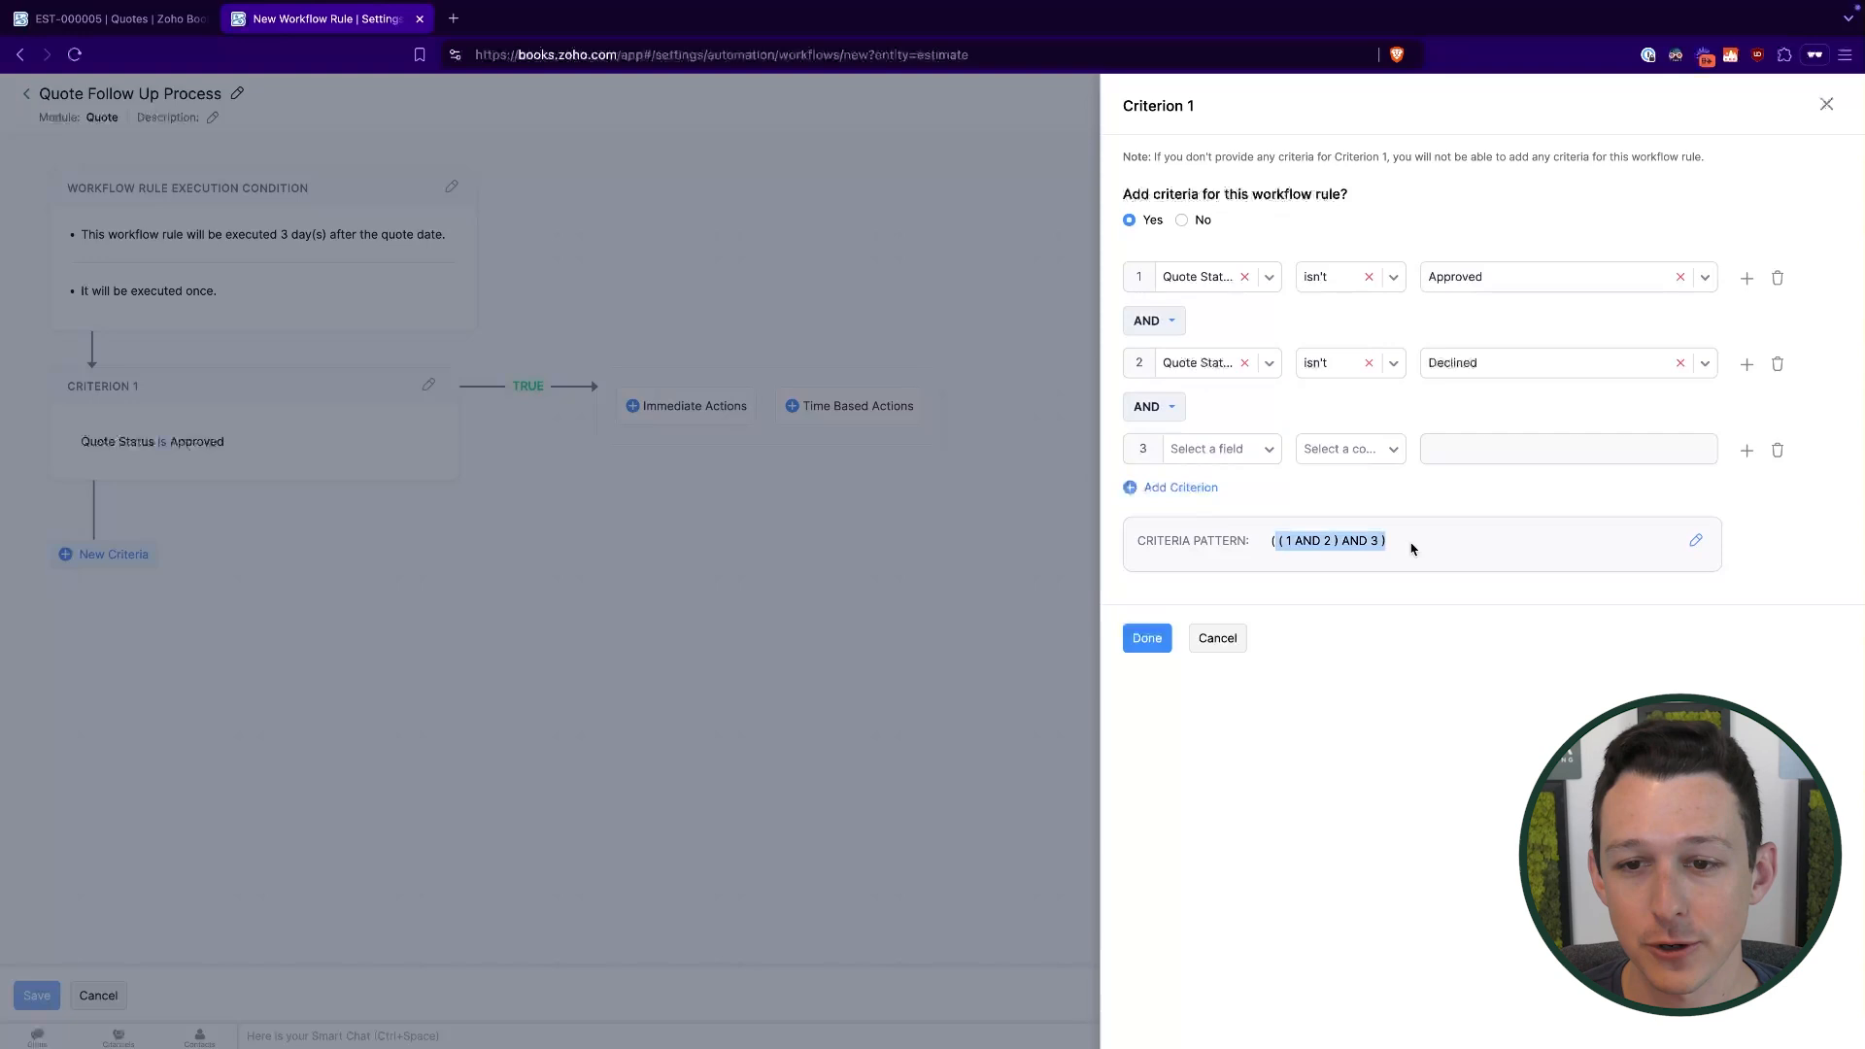
pyautogui.click(1778, 450)
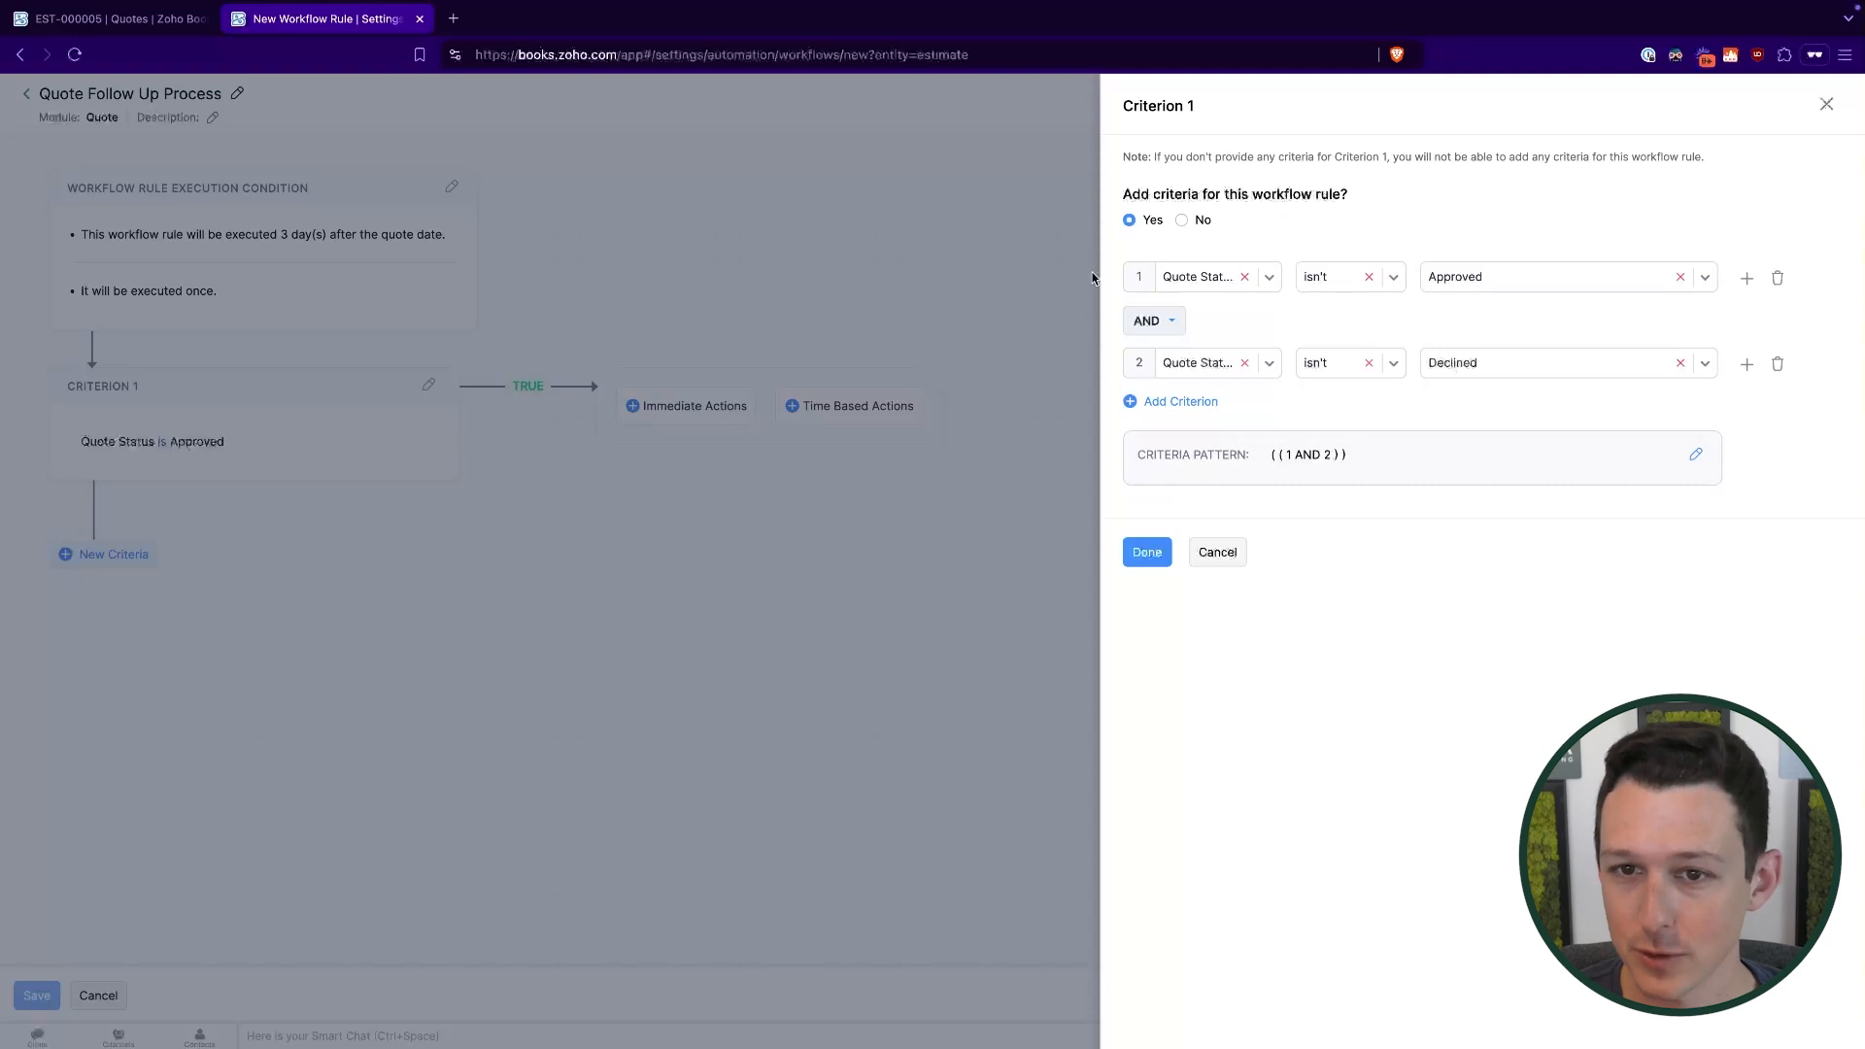
# Apply the edited conditions of Criterion 1 to the workflow rule.
pyautogui.click(1148, 552)
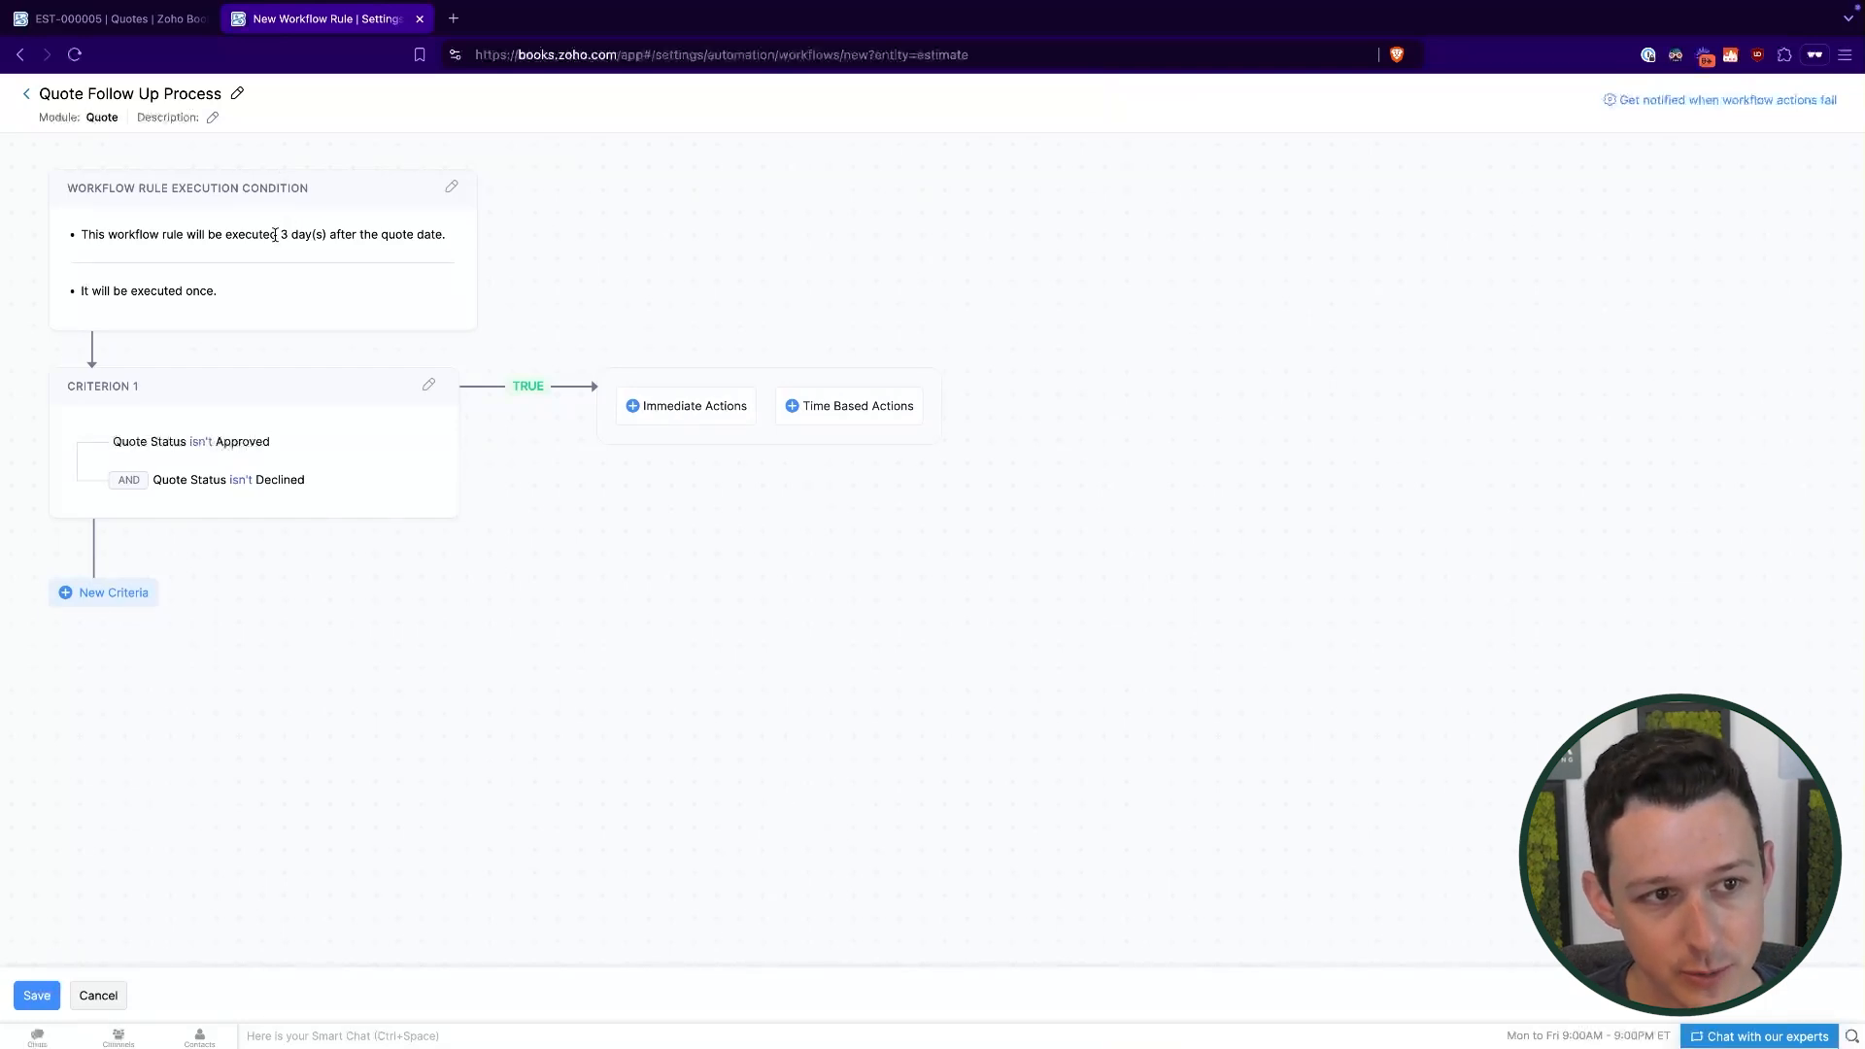
pyautogui.moveTo(276, 234); pyautogui.dragTo(423, 228)
pyautogui.click(540, 246)
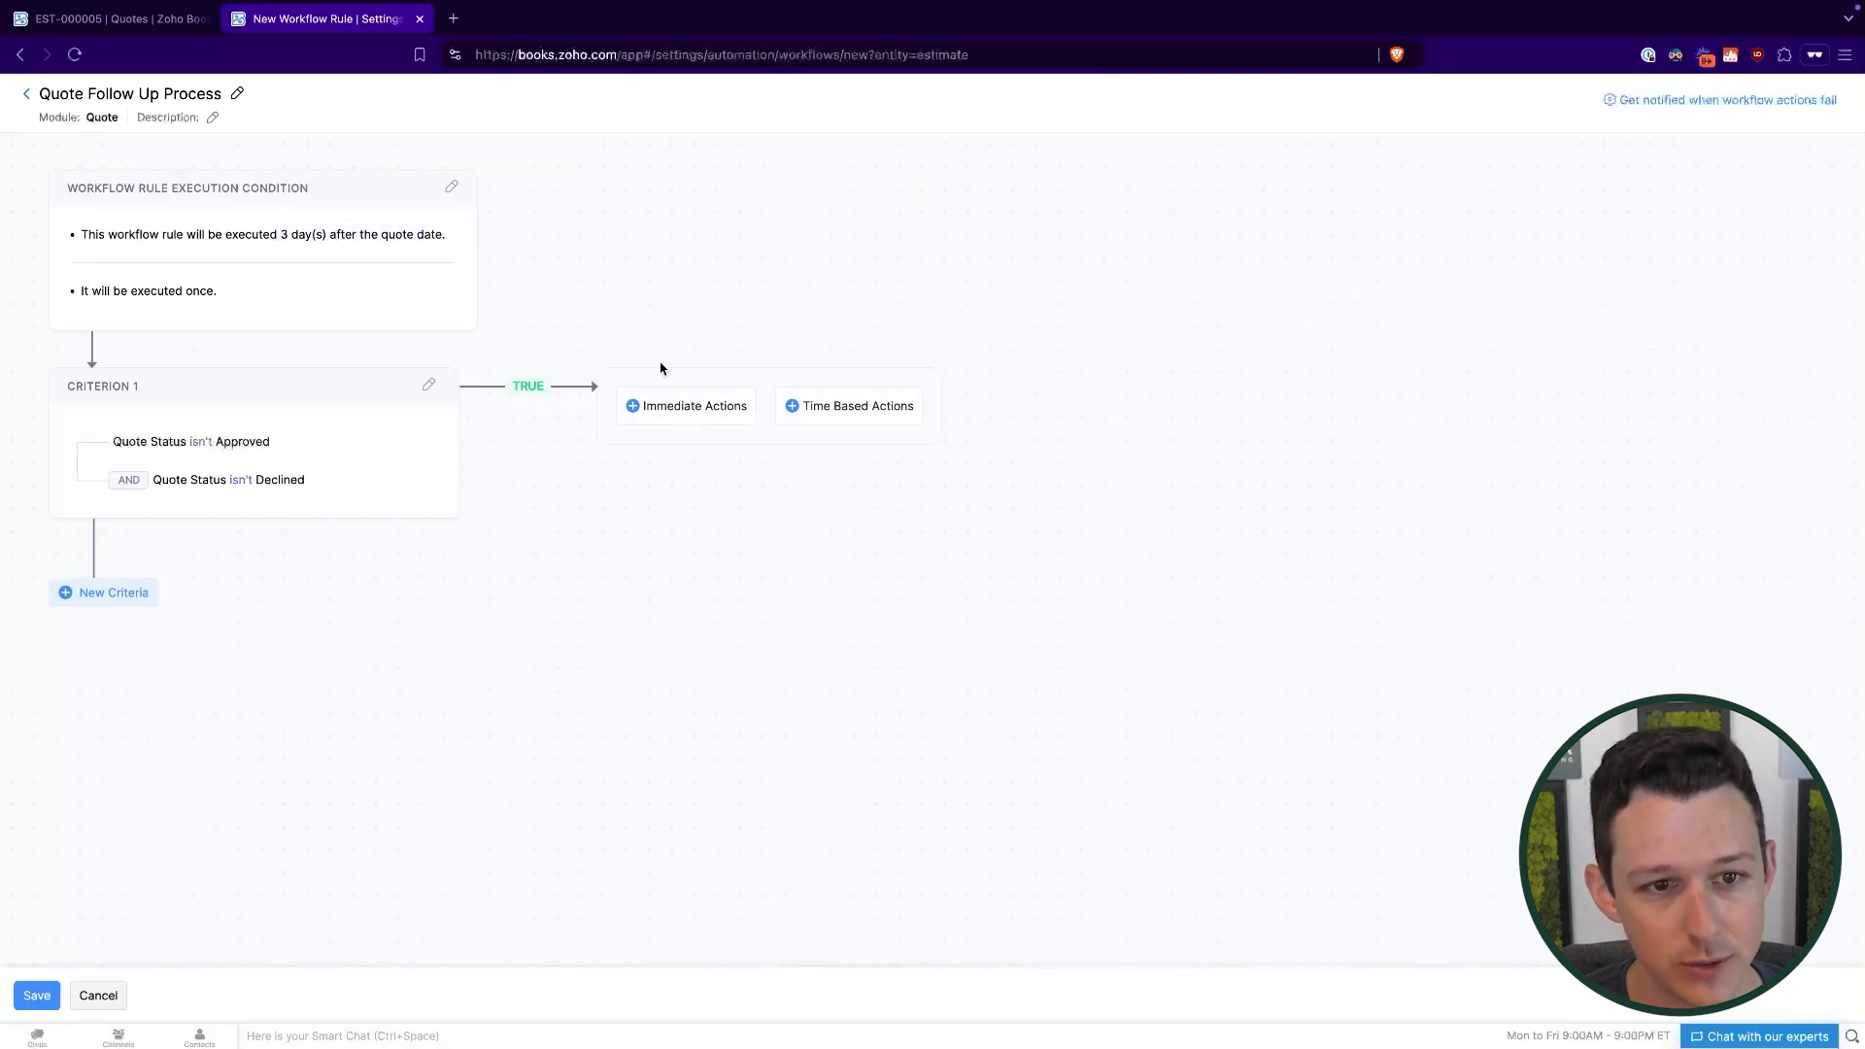
# Add an immediate action of type Email Alerts for Criterion 1 and start a new email alert named Quote Follow Up.
pyautogui.click(685, 405)
pyautogui.click(1356, 210)
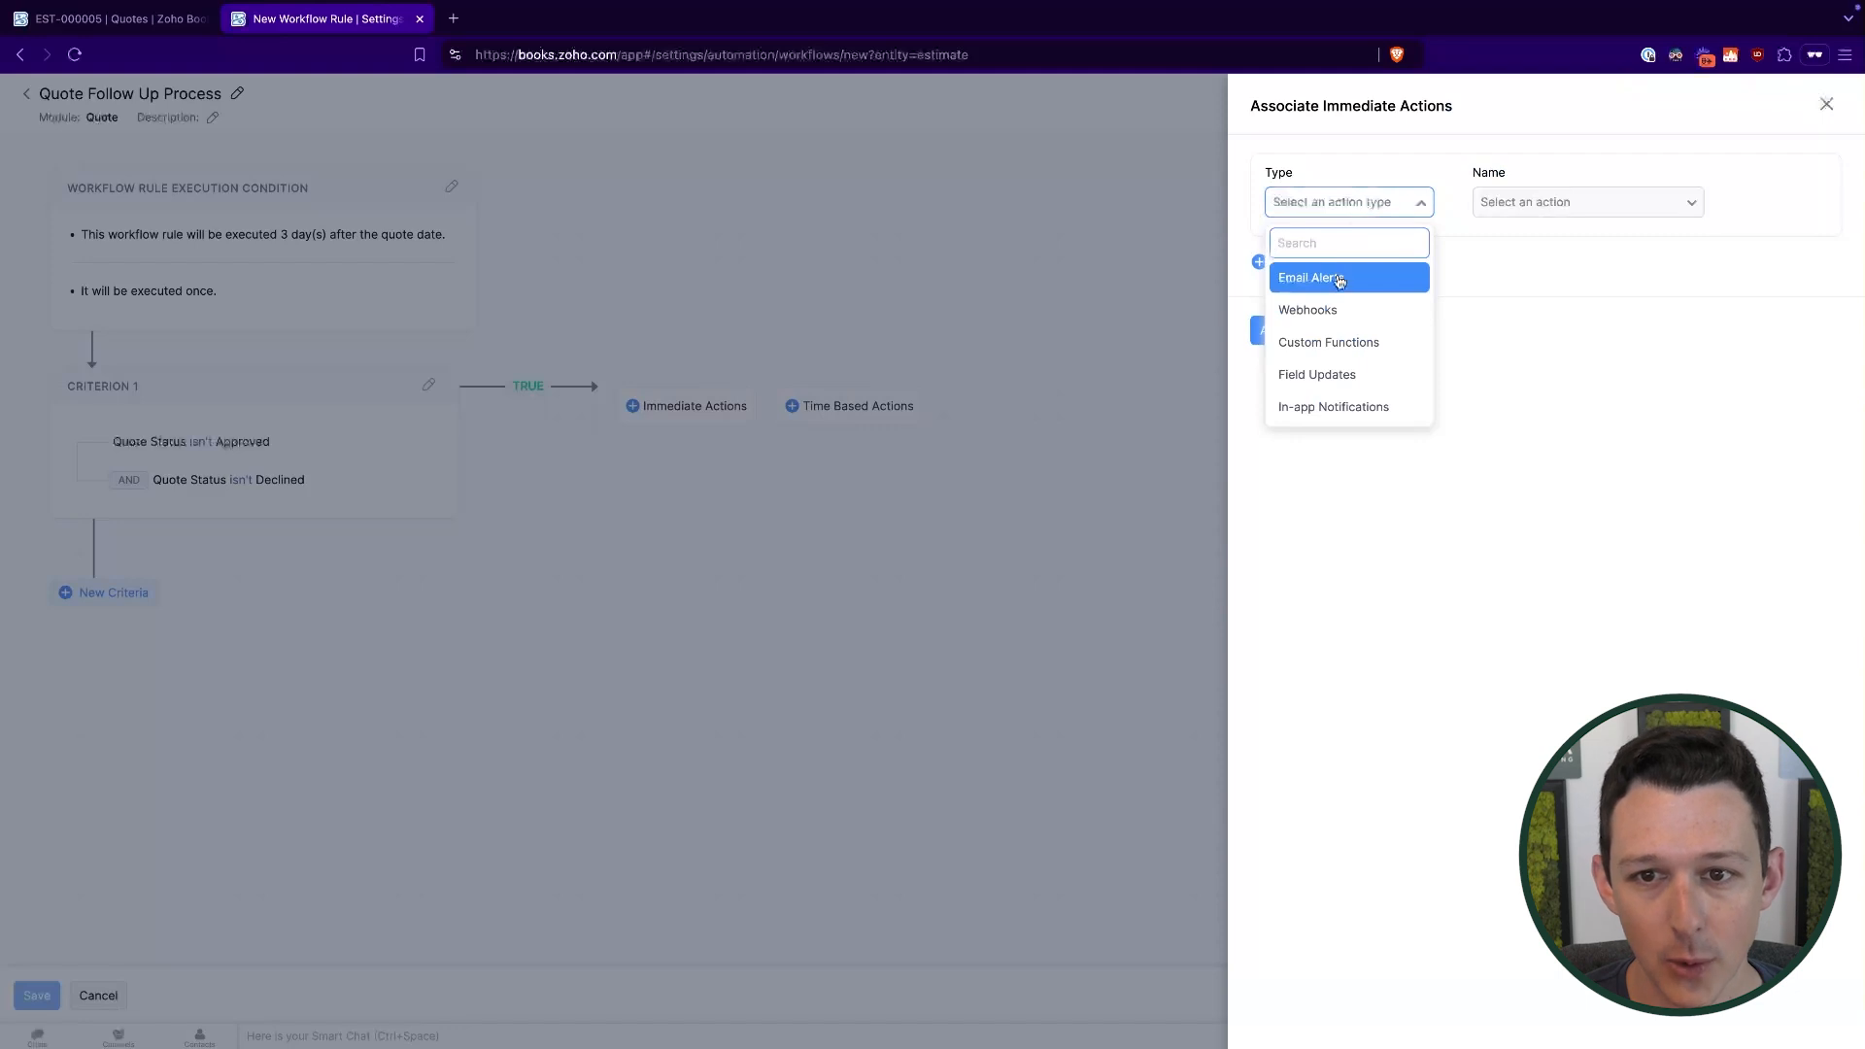
pyautogui.click(1307, 278)
pyautogui.click(1505, 200)
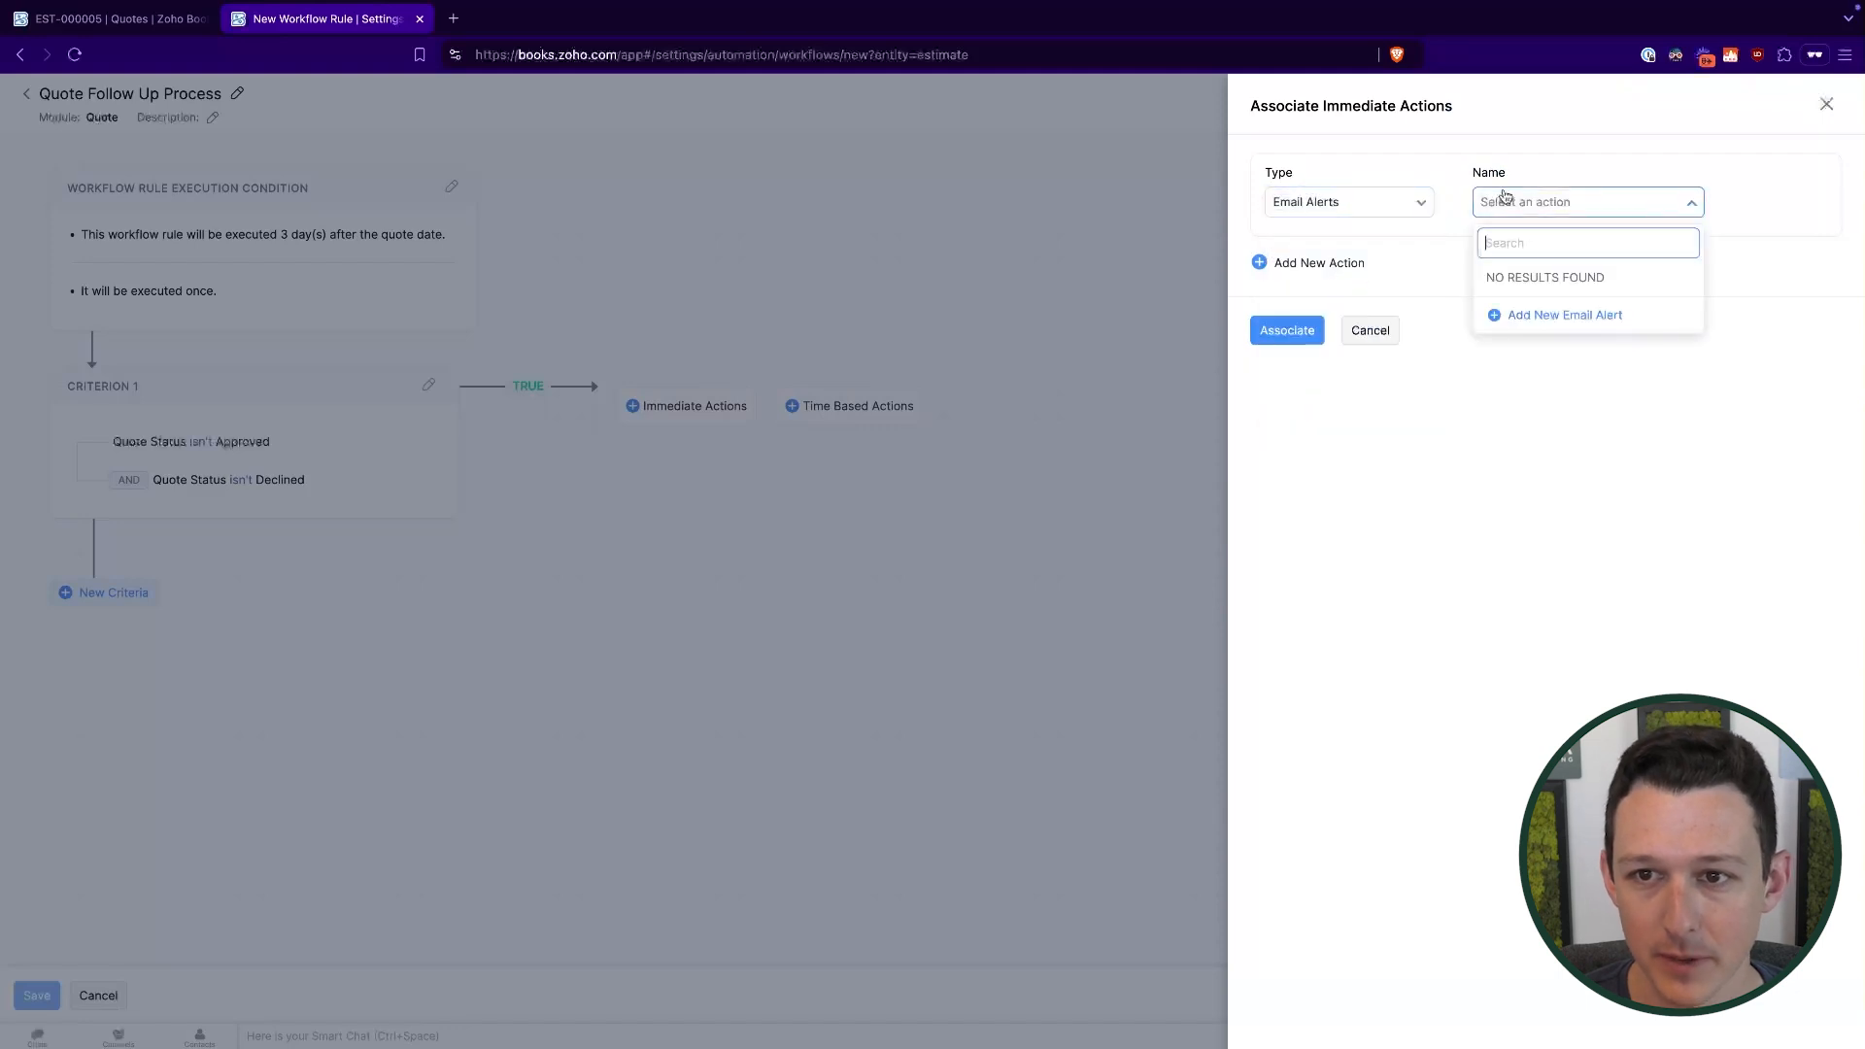
pyautogui.click(1552, 314)
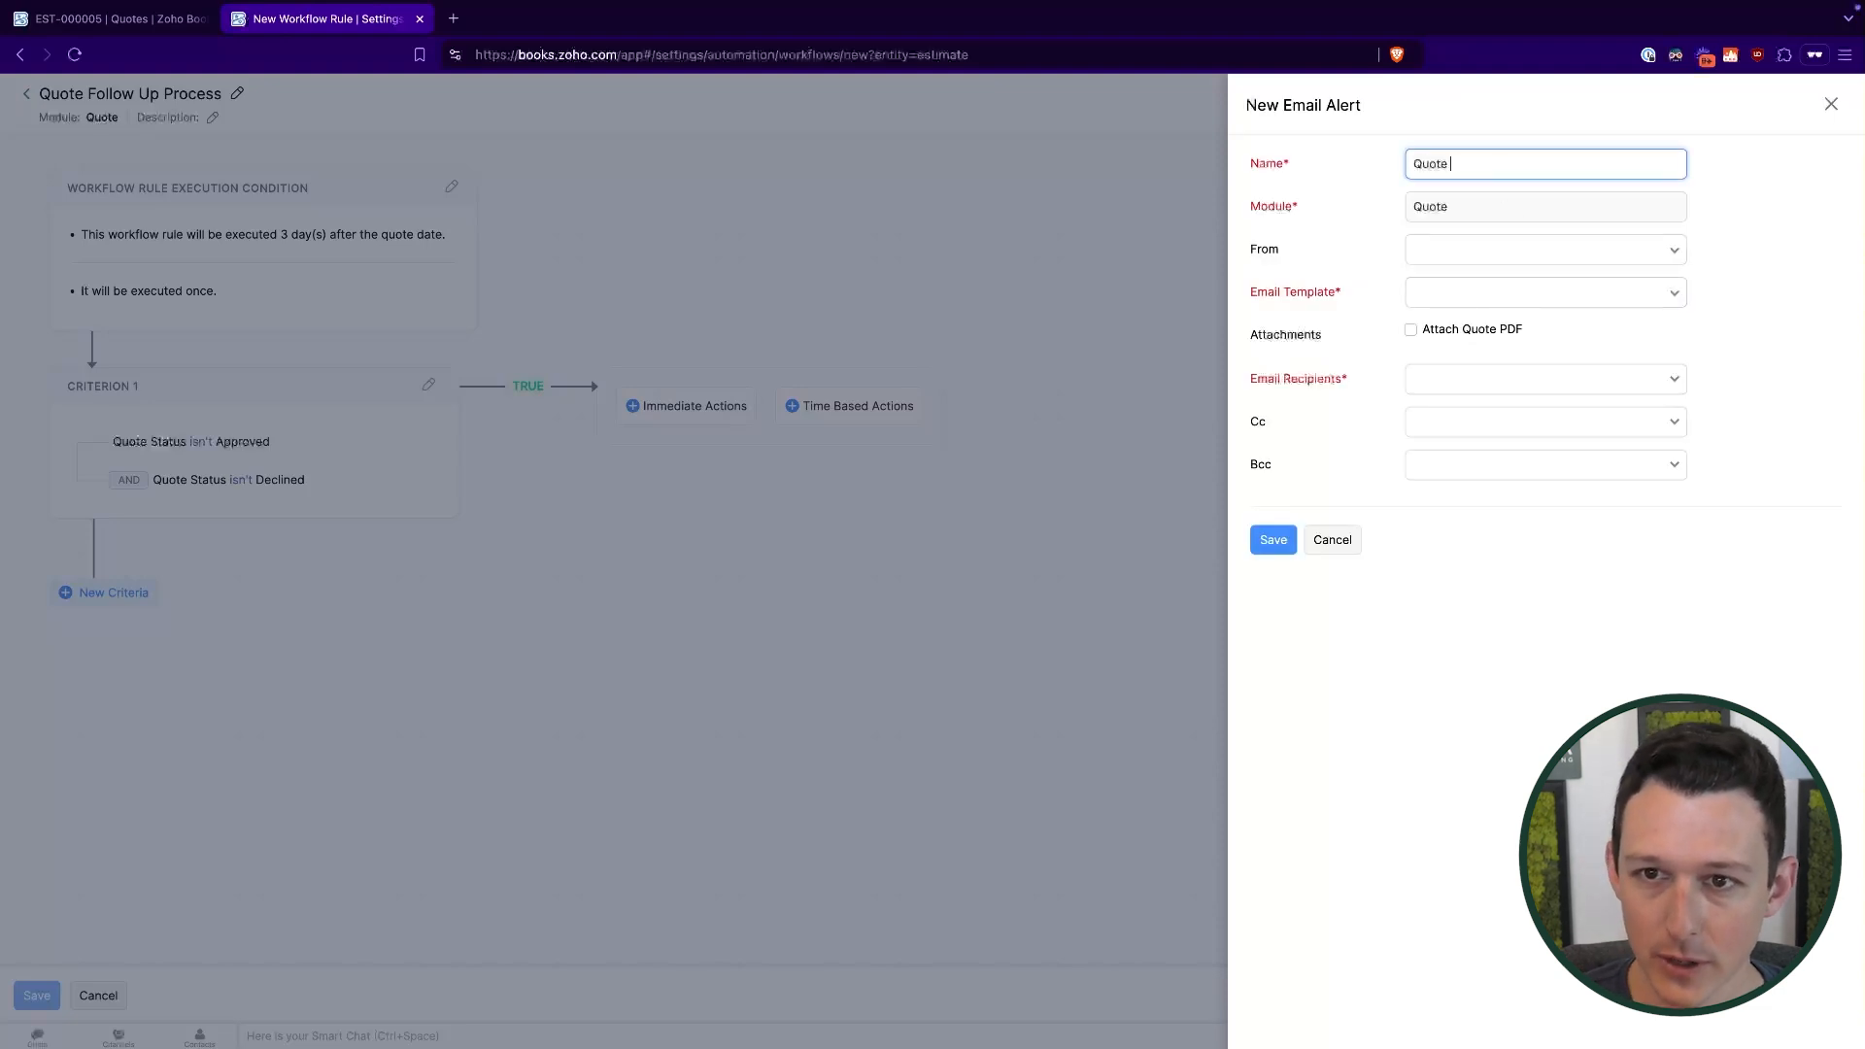
# Set the email alert's sender to Created By and its email template to Default.
pyautogui.click(1466, 255)
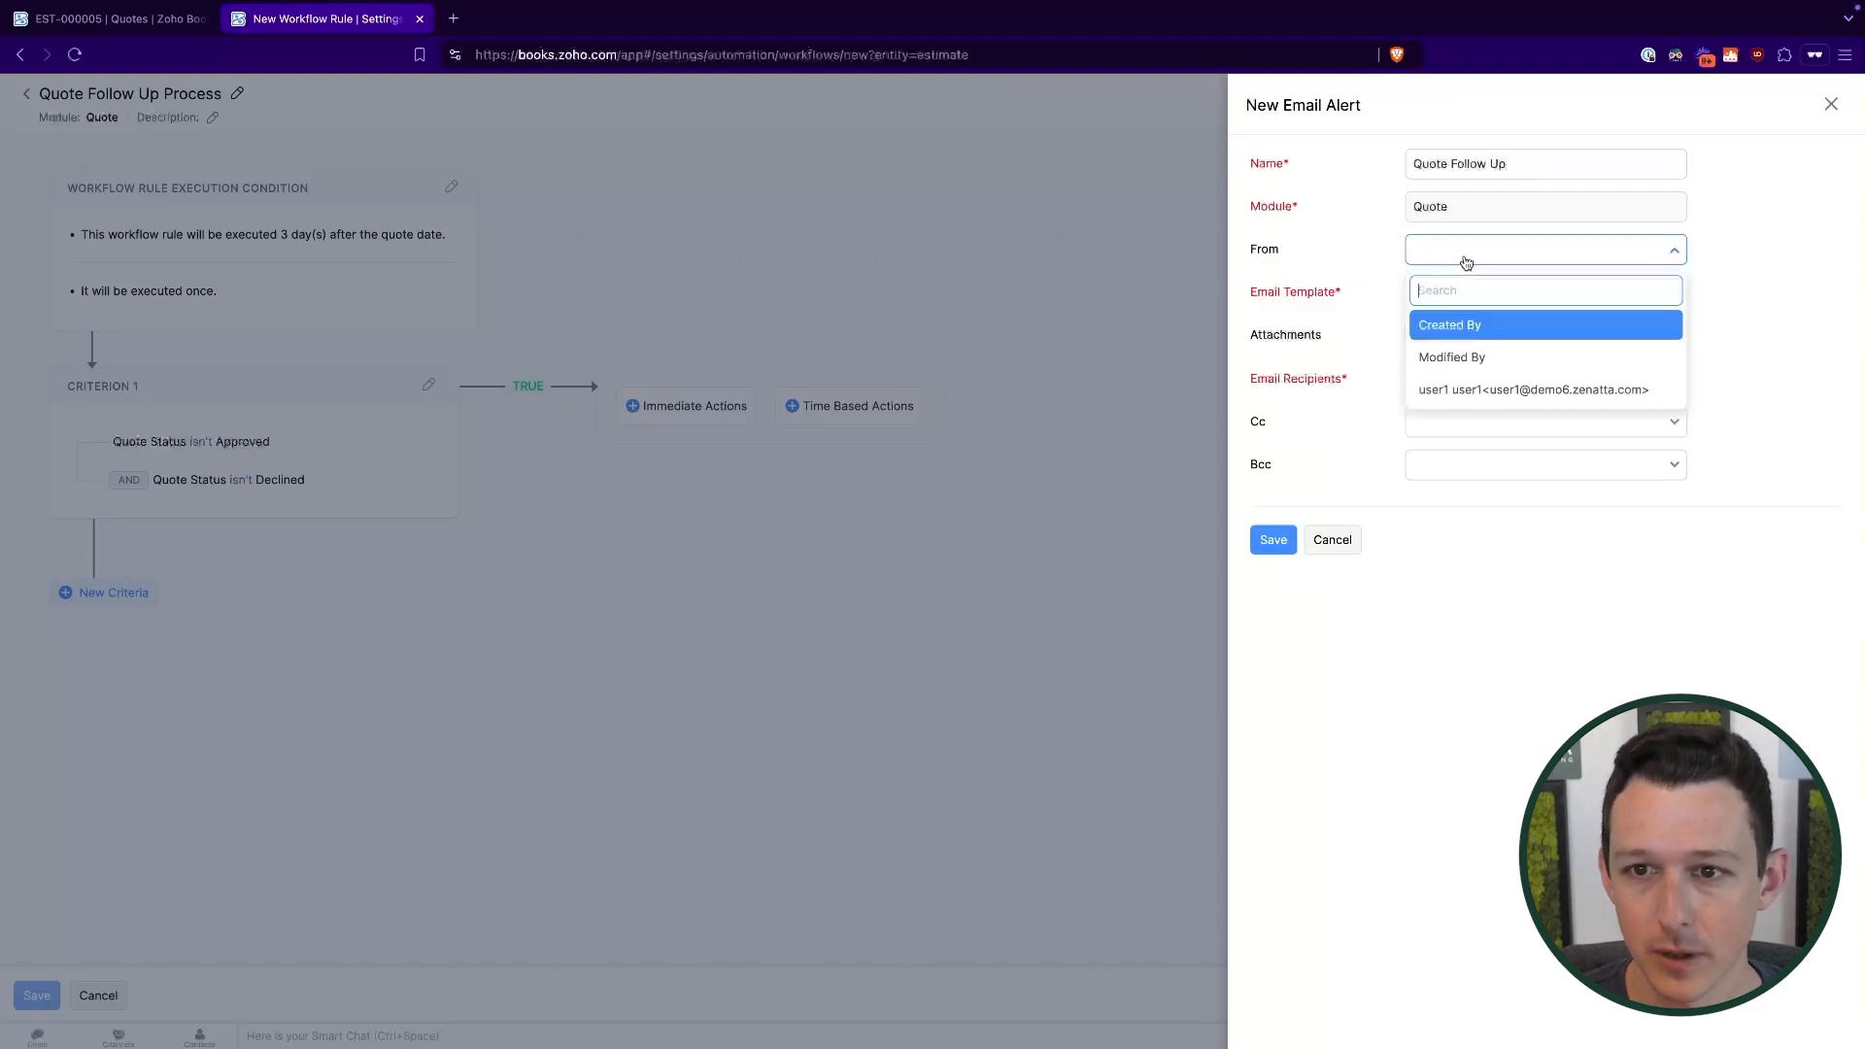
pyautogui.click(1462, 330)
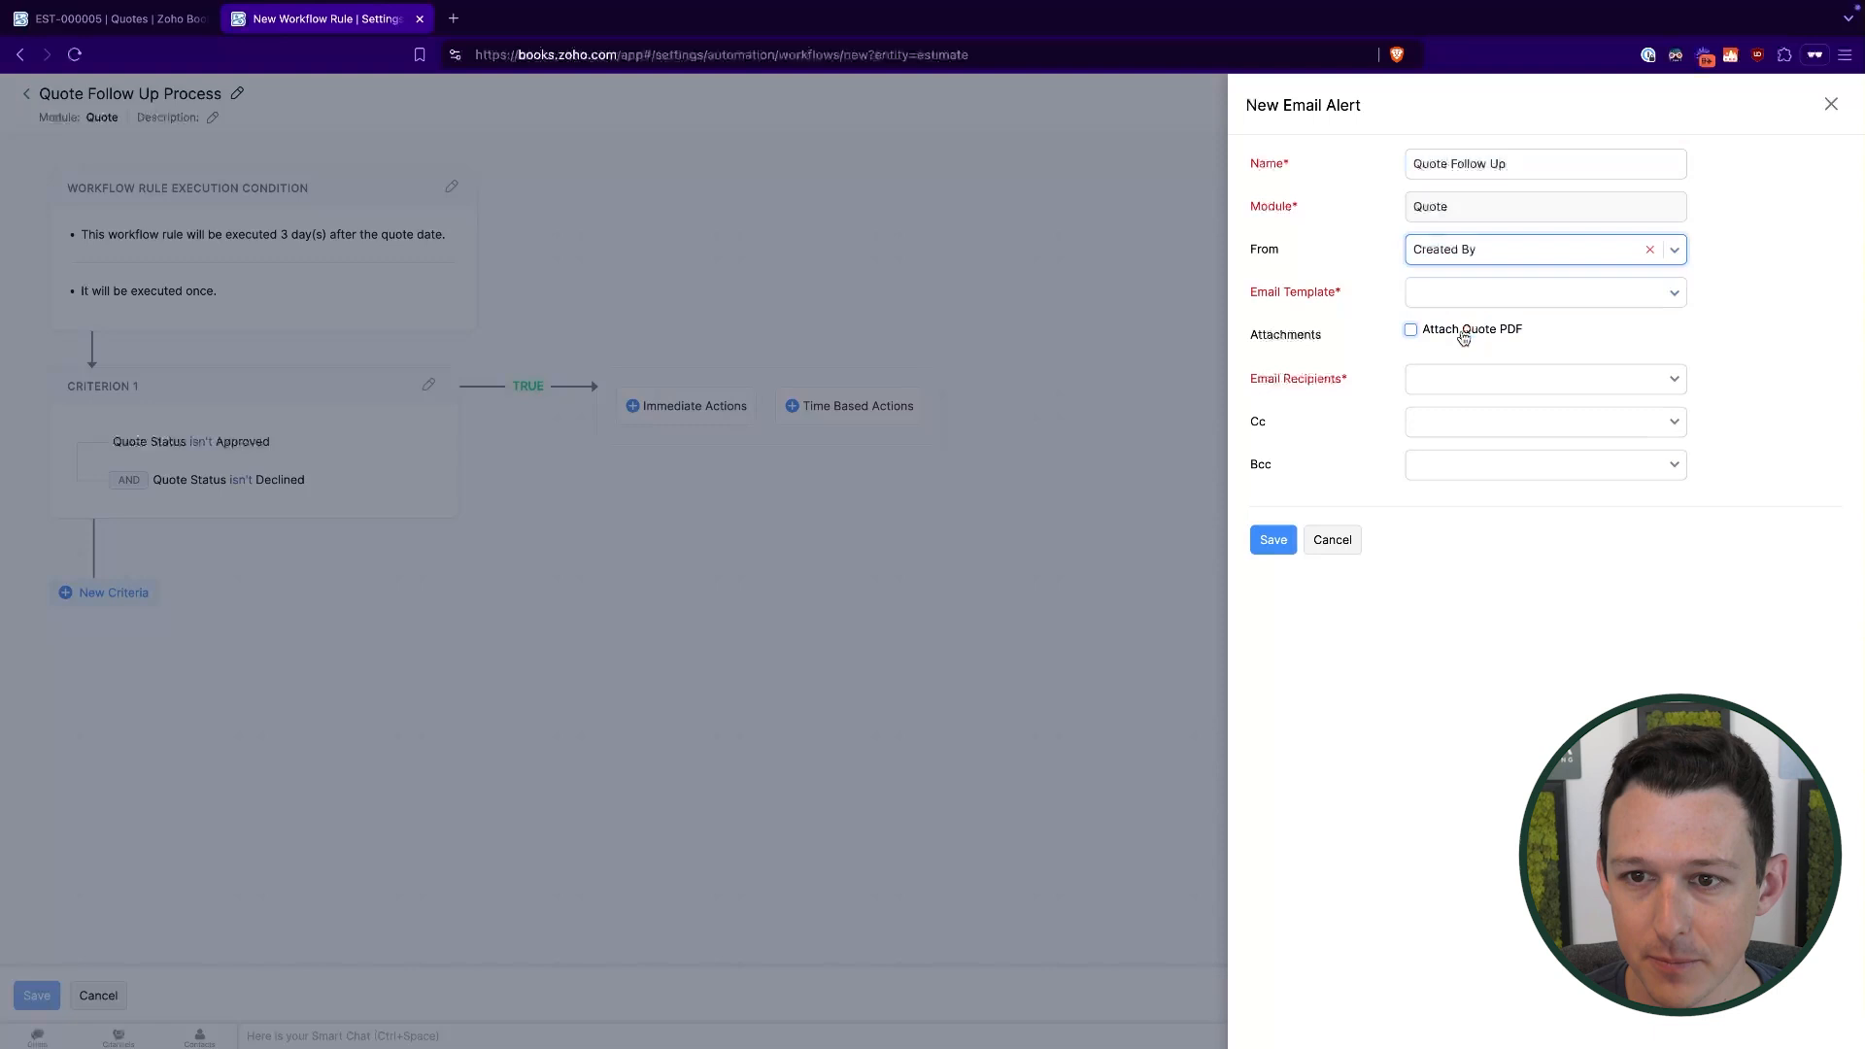
pyautogui.click(1501, 295)
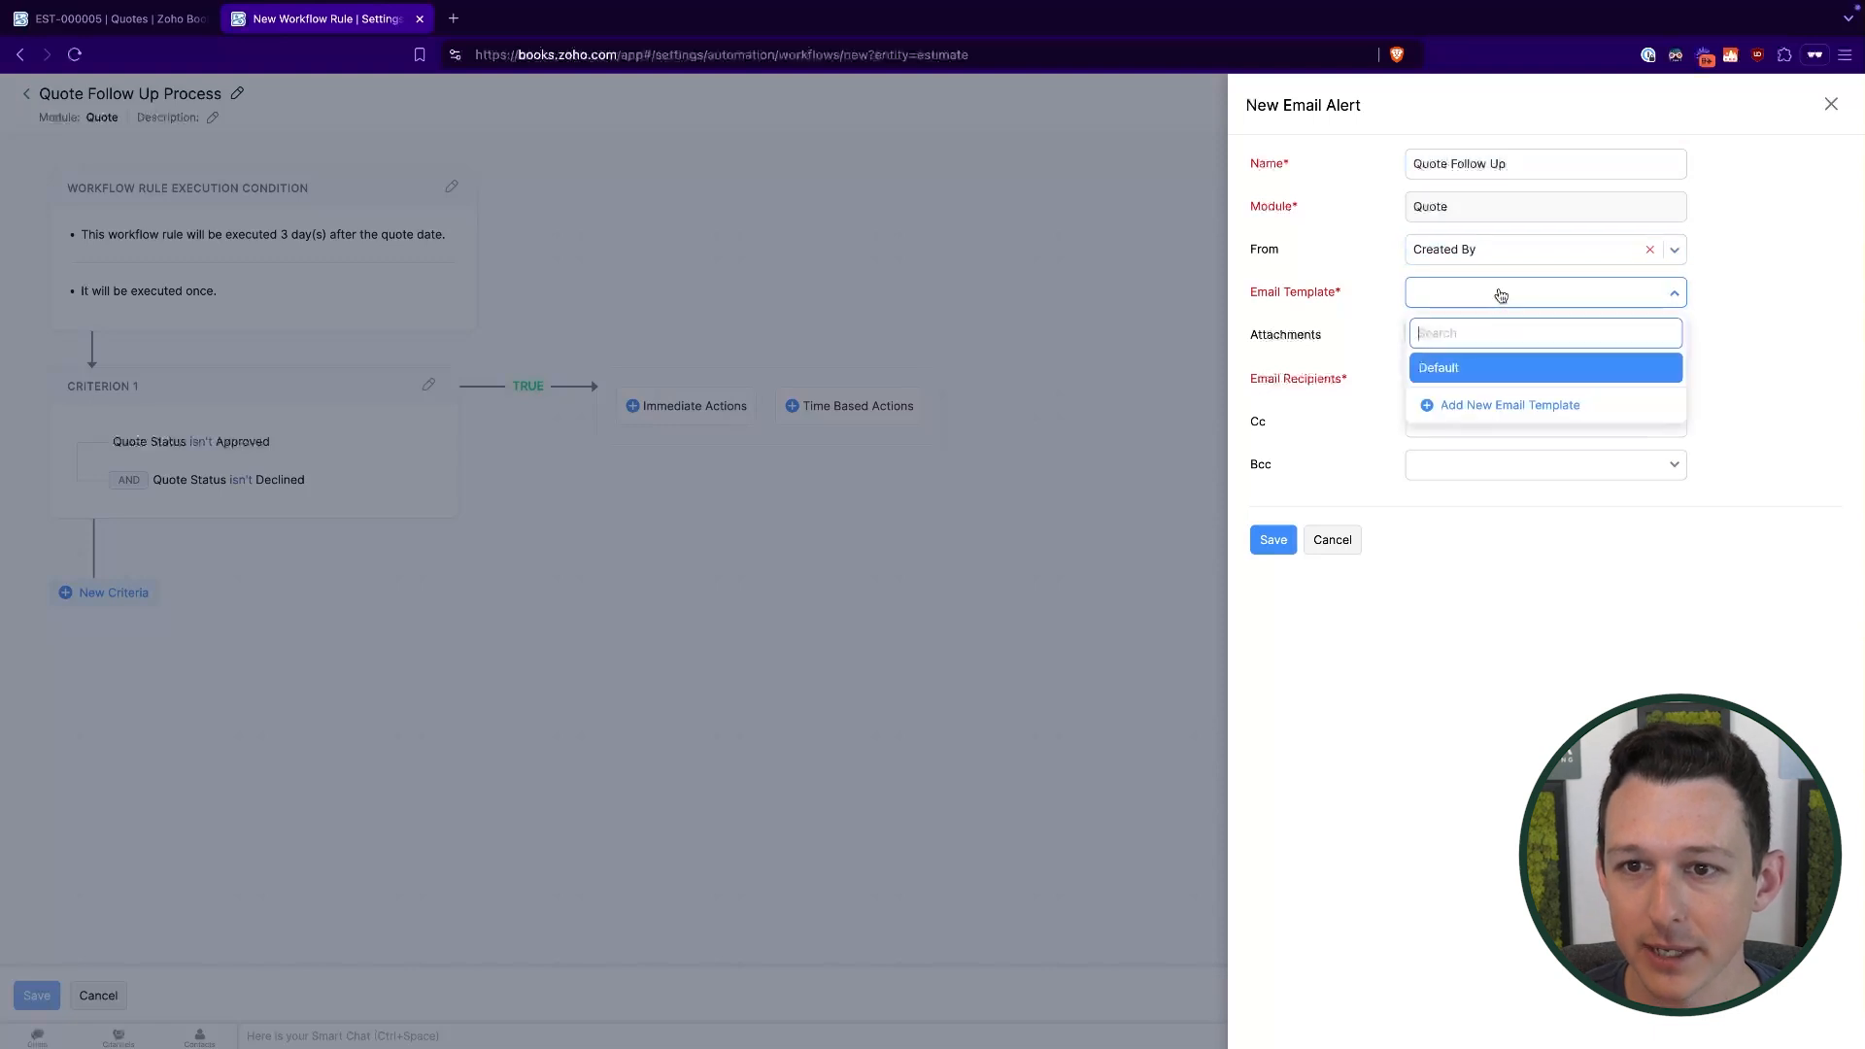
pyautogui.click(1467, 370)
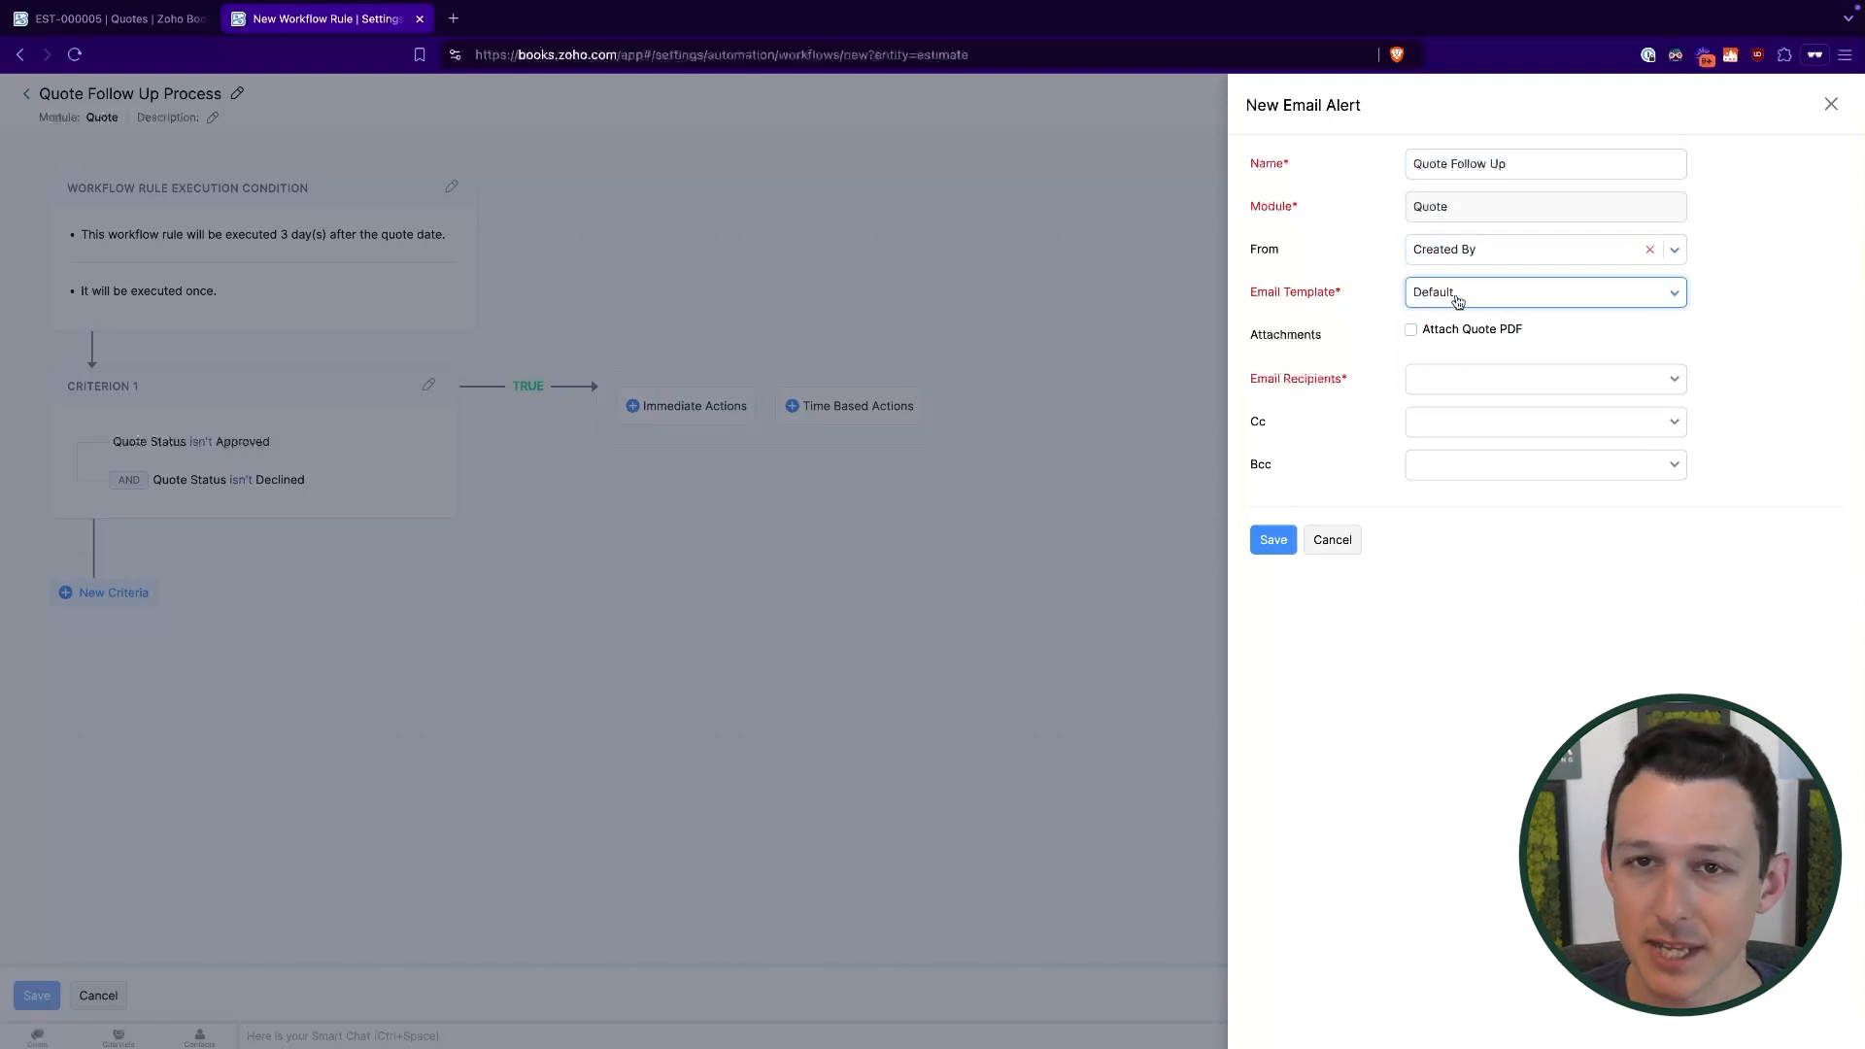
pyautogui.click(1457, 301)
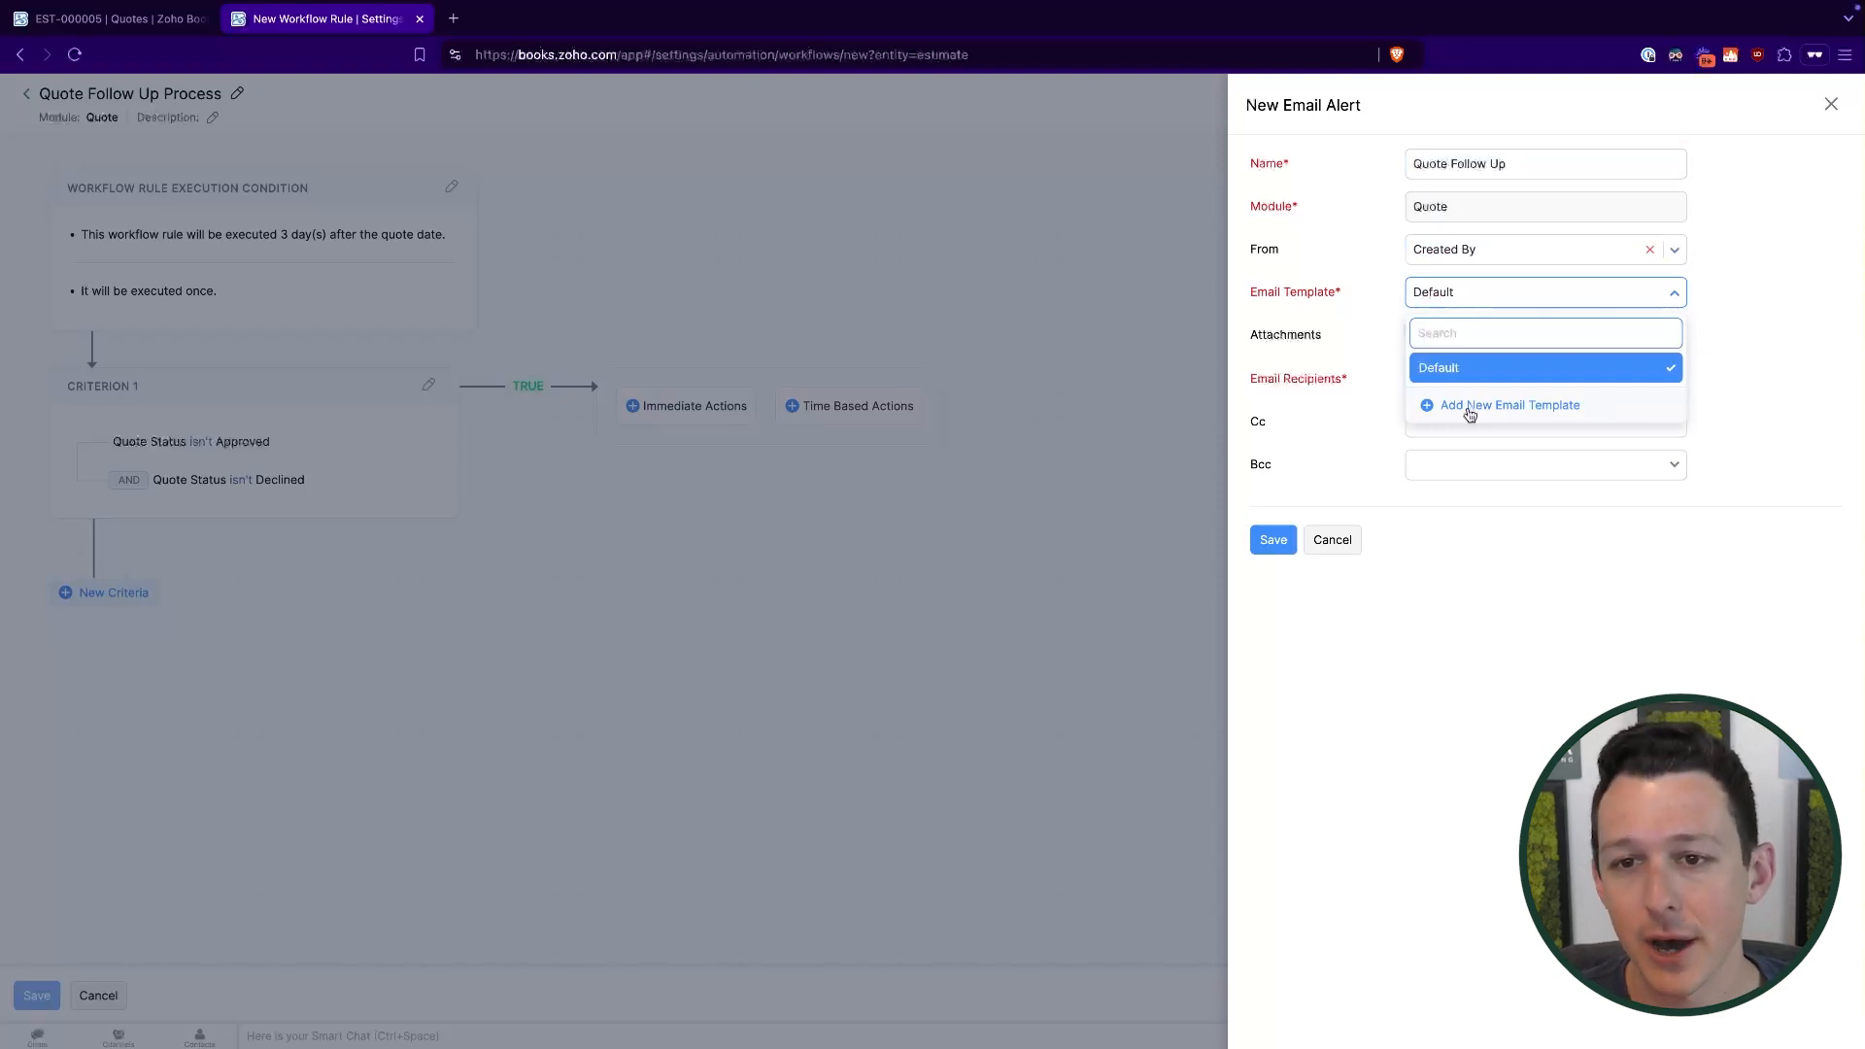
pyautogui.click(1354, 309)
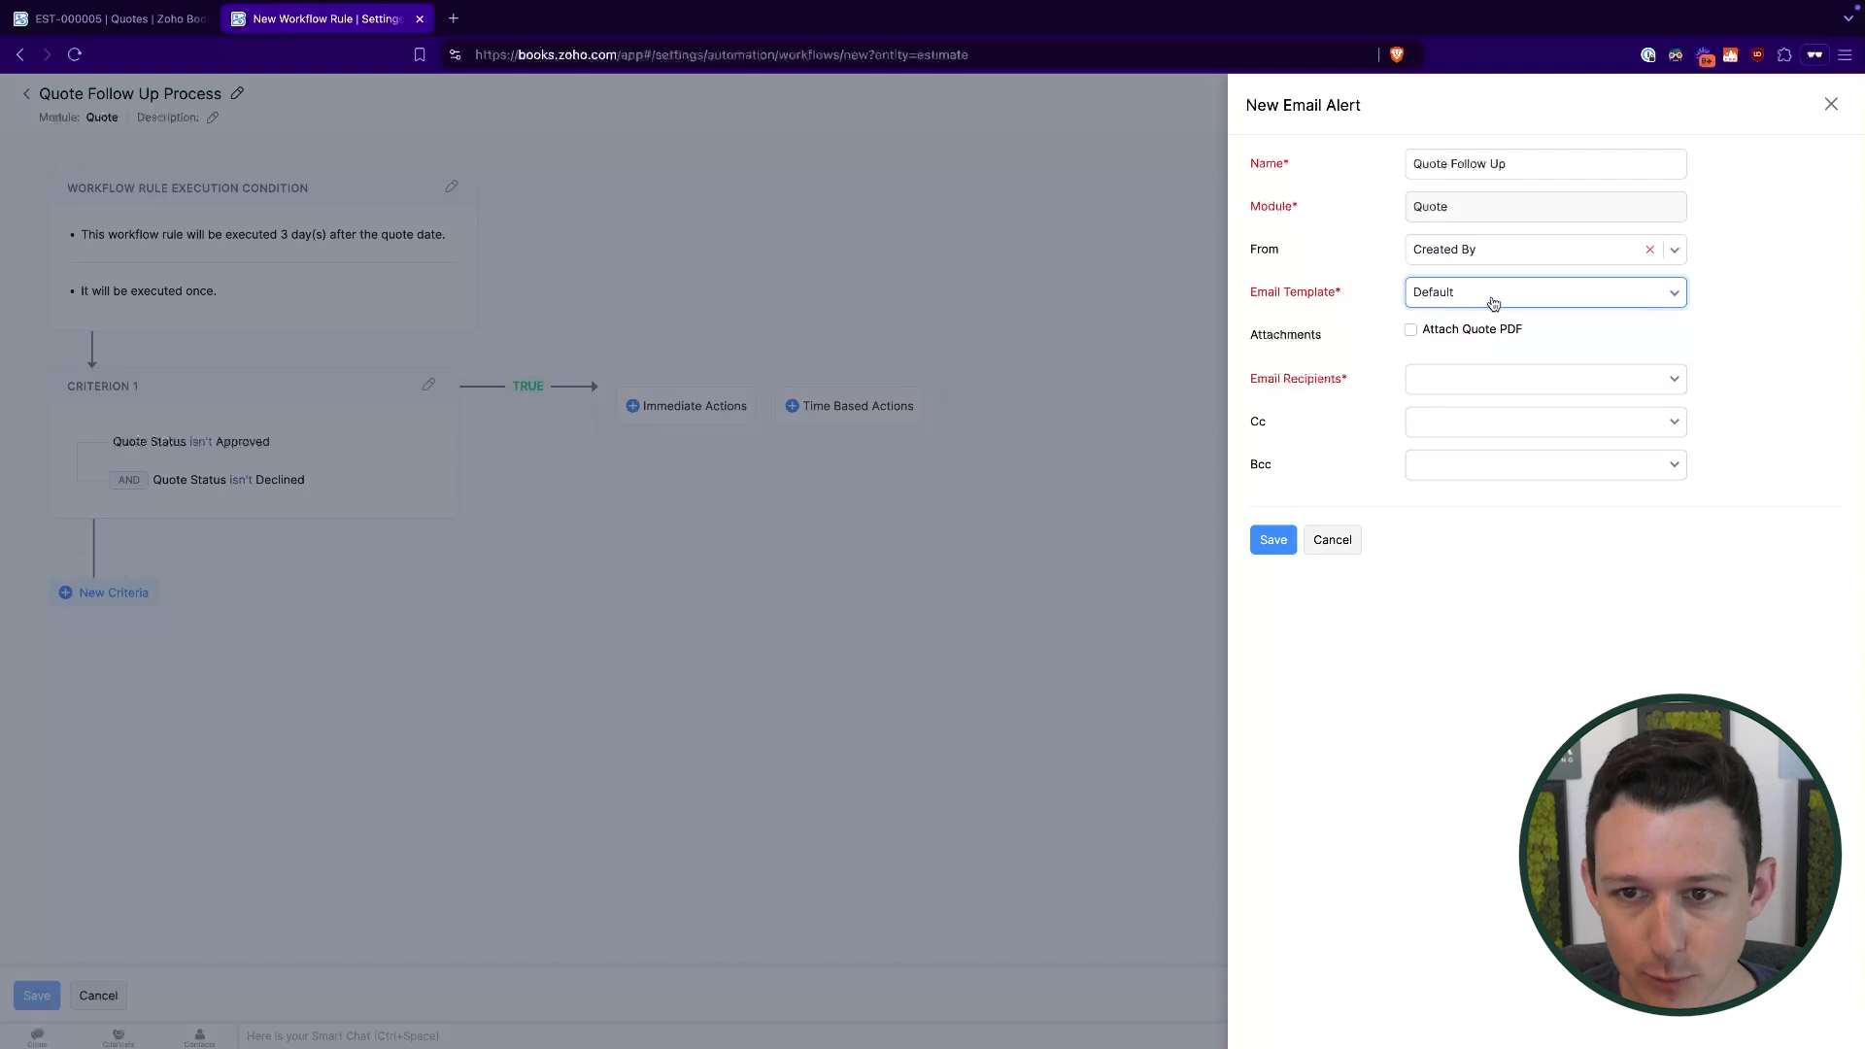
pyautogui.click(1493, 299)
pyautogui.click(1316, 307)
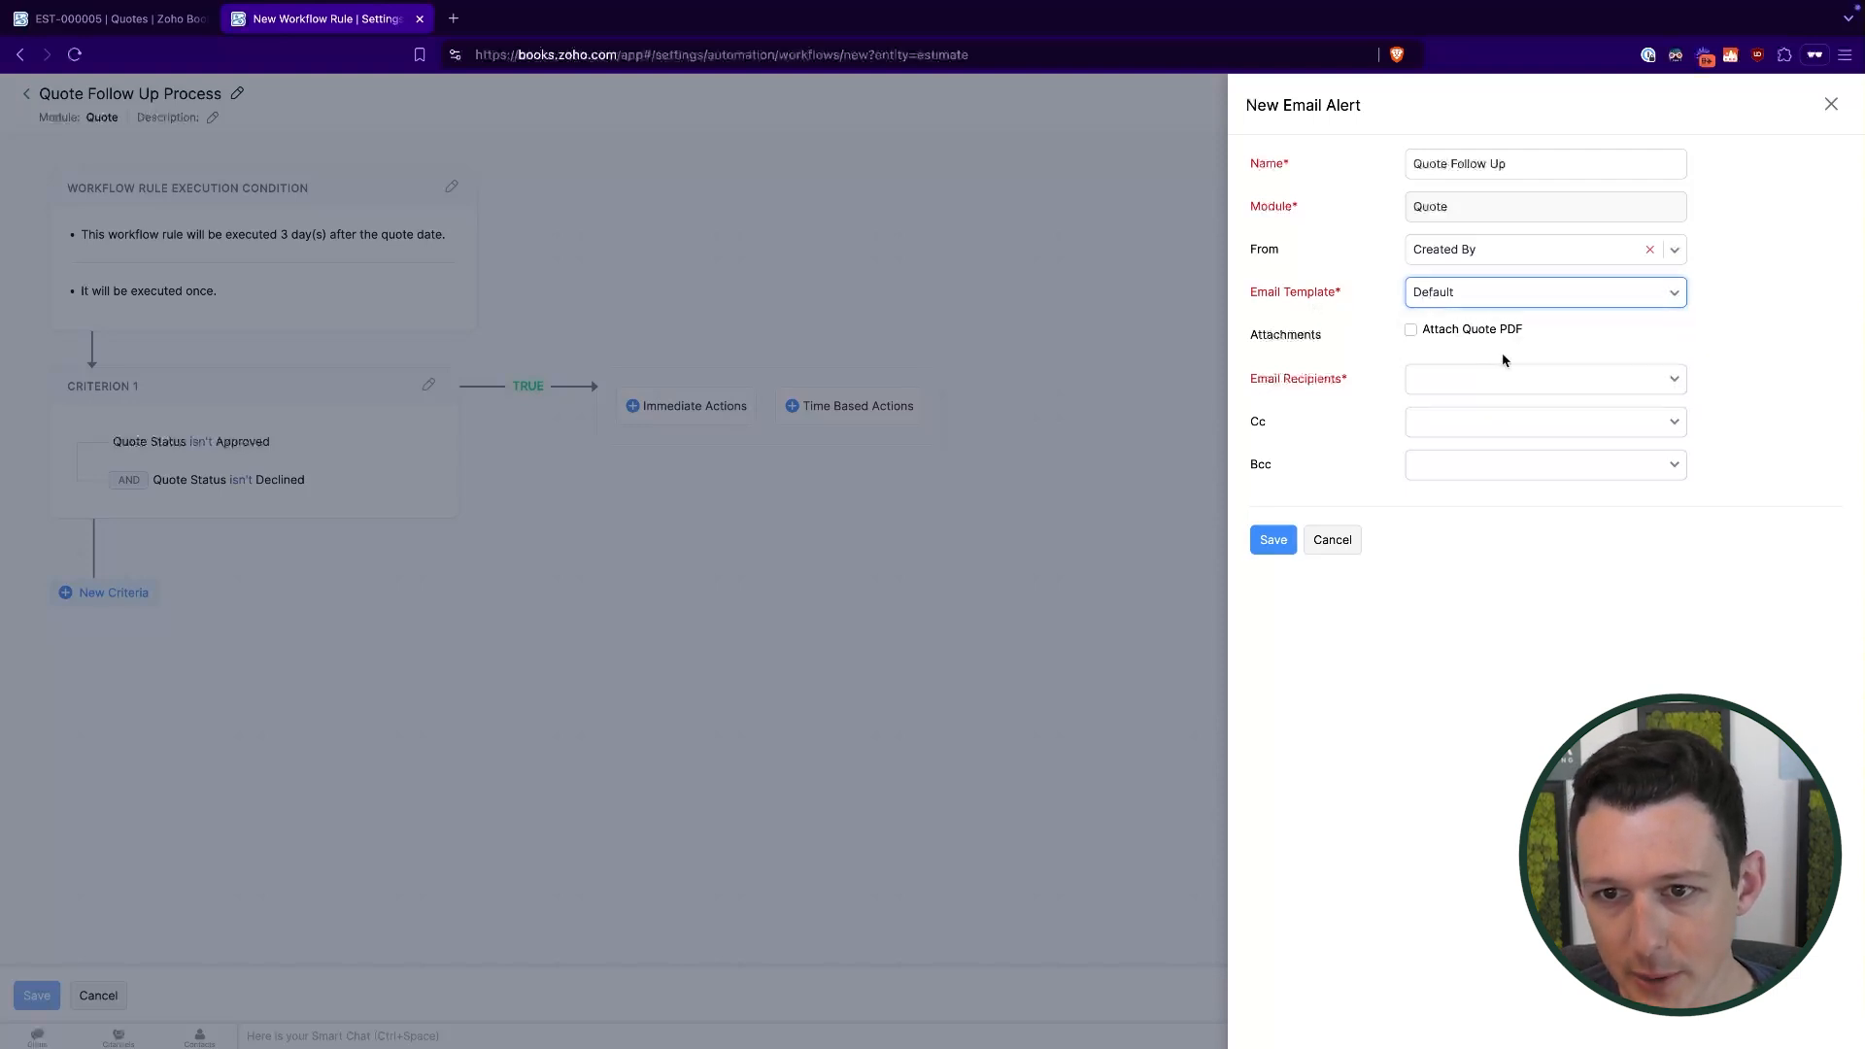
# Attach the quote PDF to the email alert and choose Contact Email as the recipient.
pyautogui.click(1411, 331)
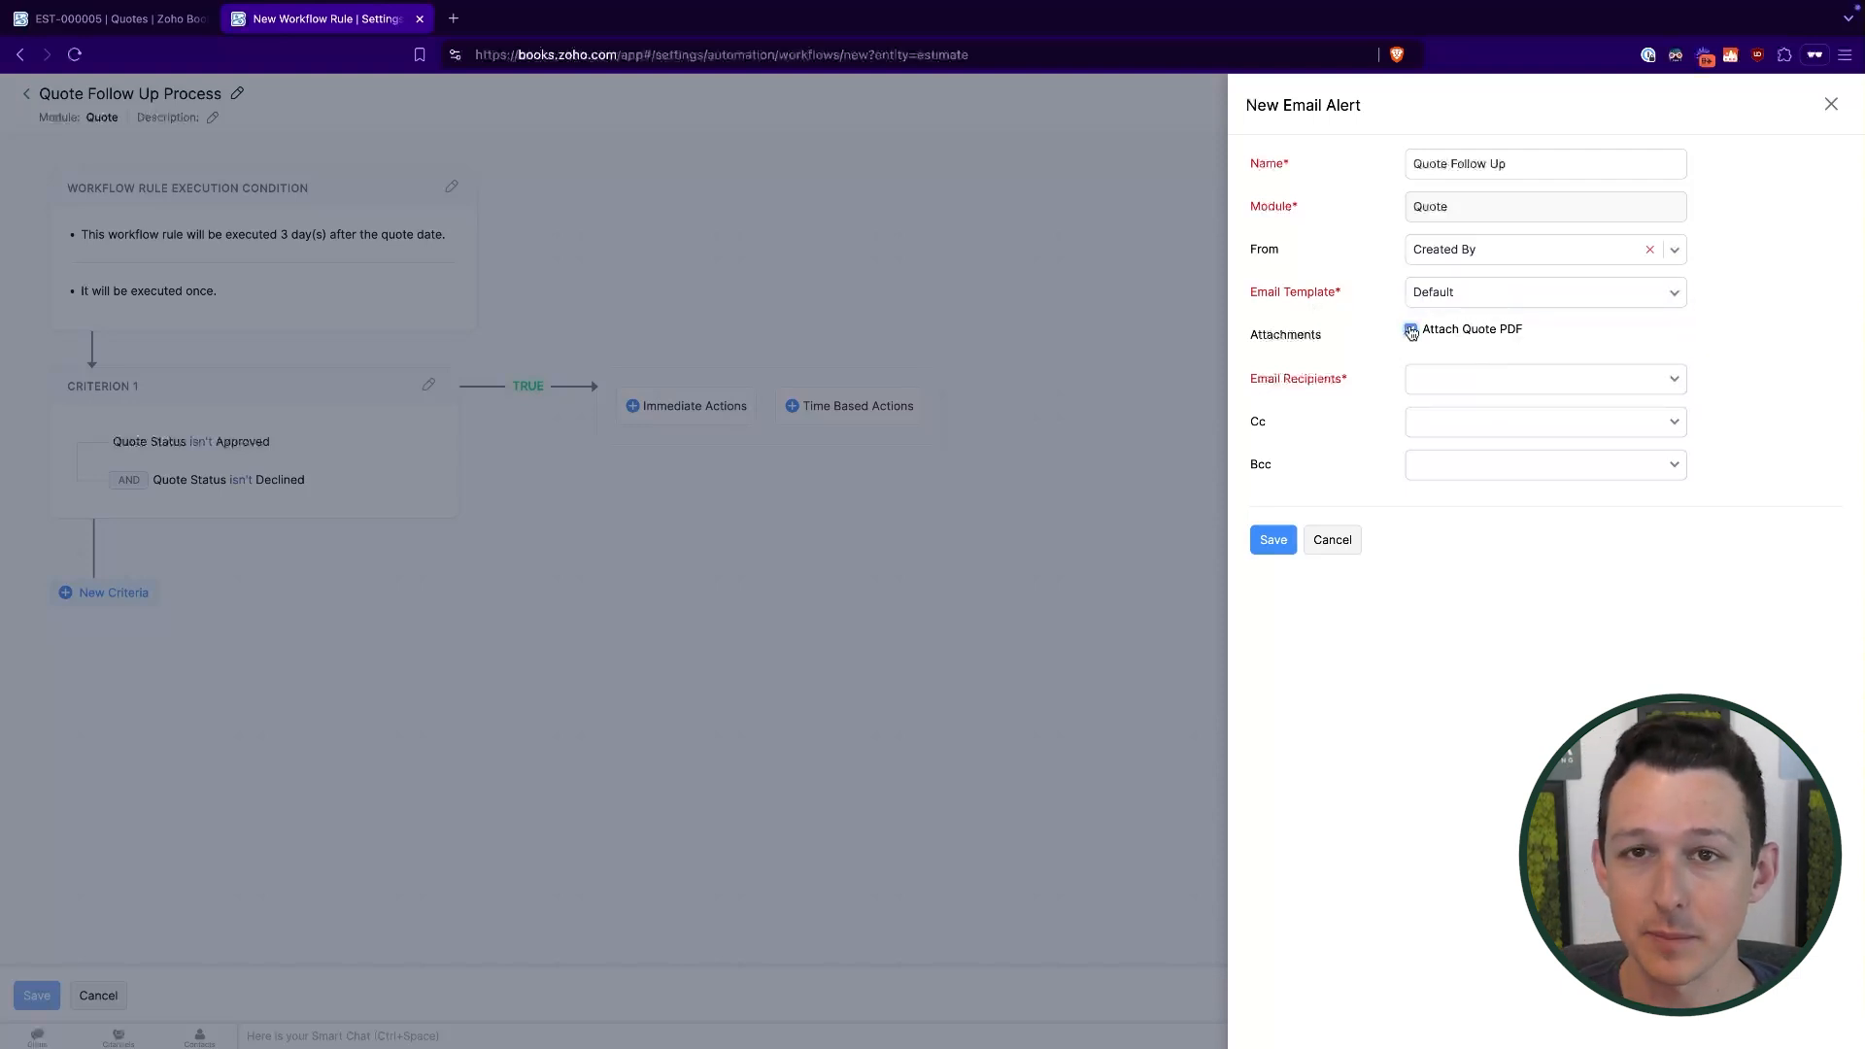
pyautogui.click(1437, 386)
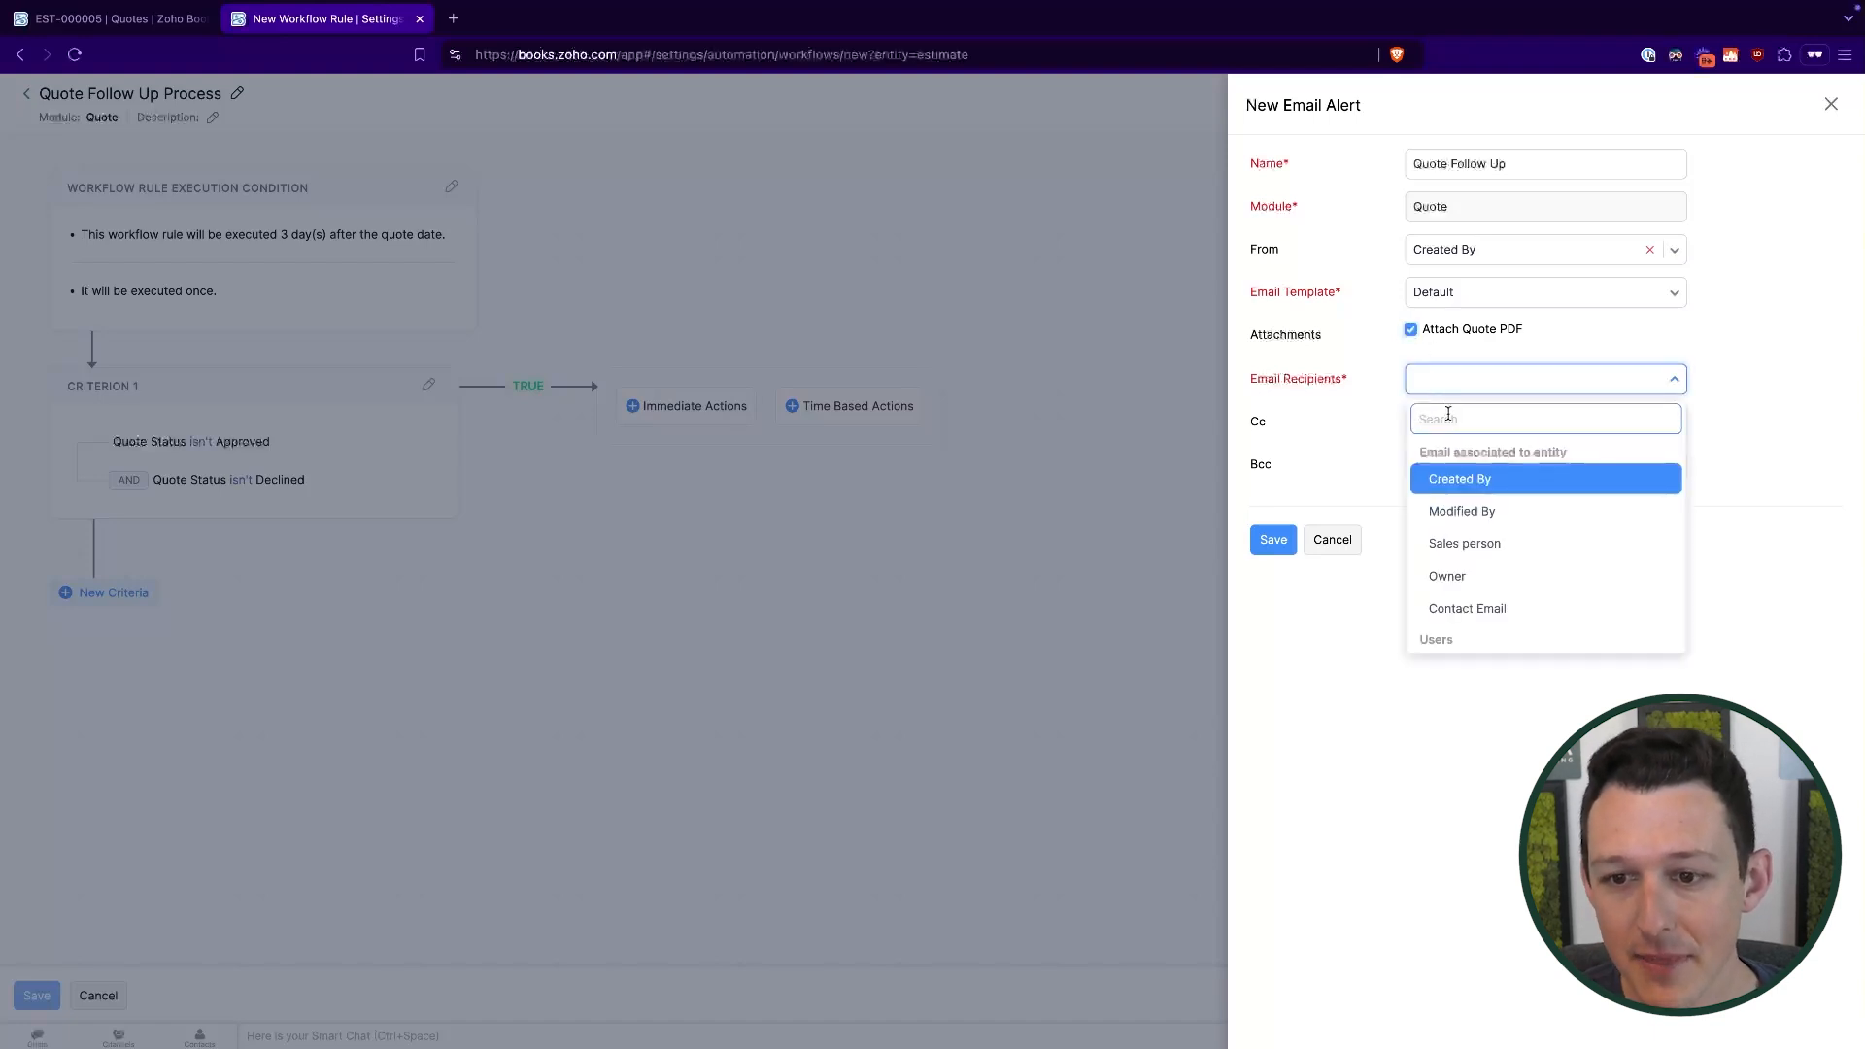
pyautogui.scroll(-2, 1488, 527)
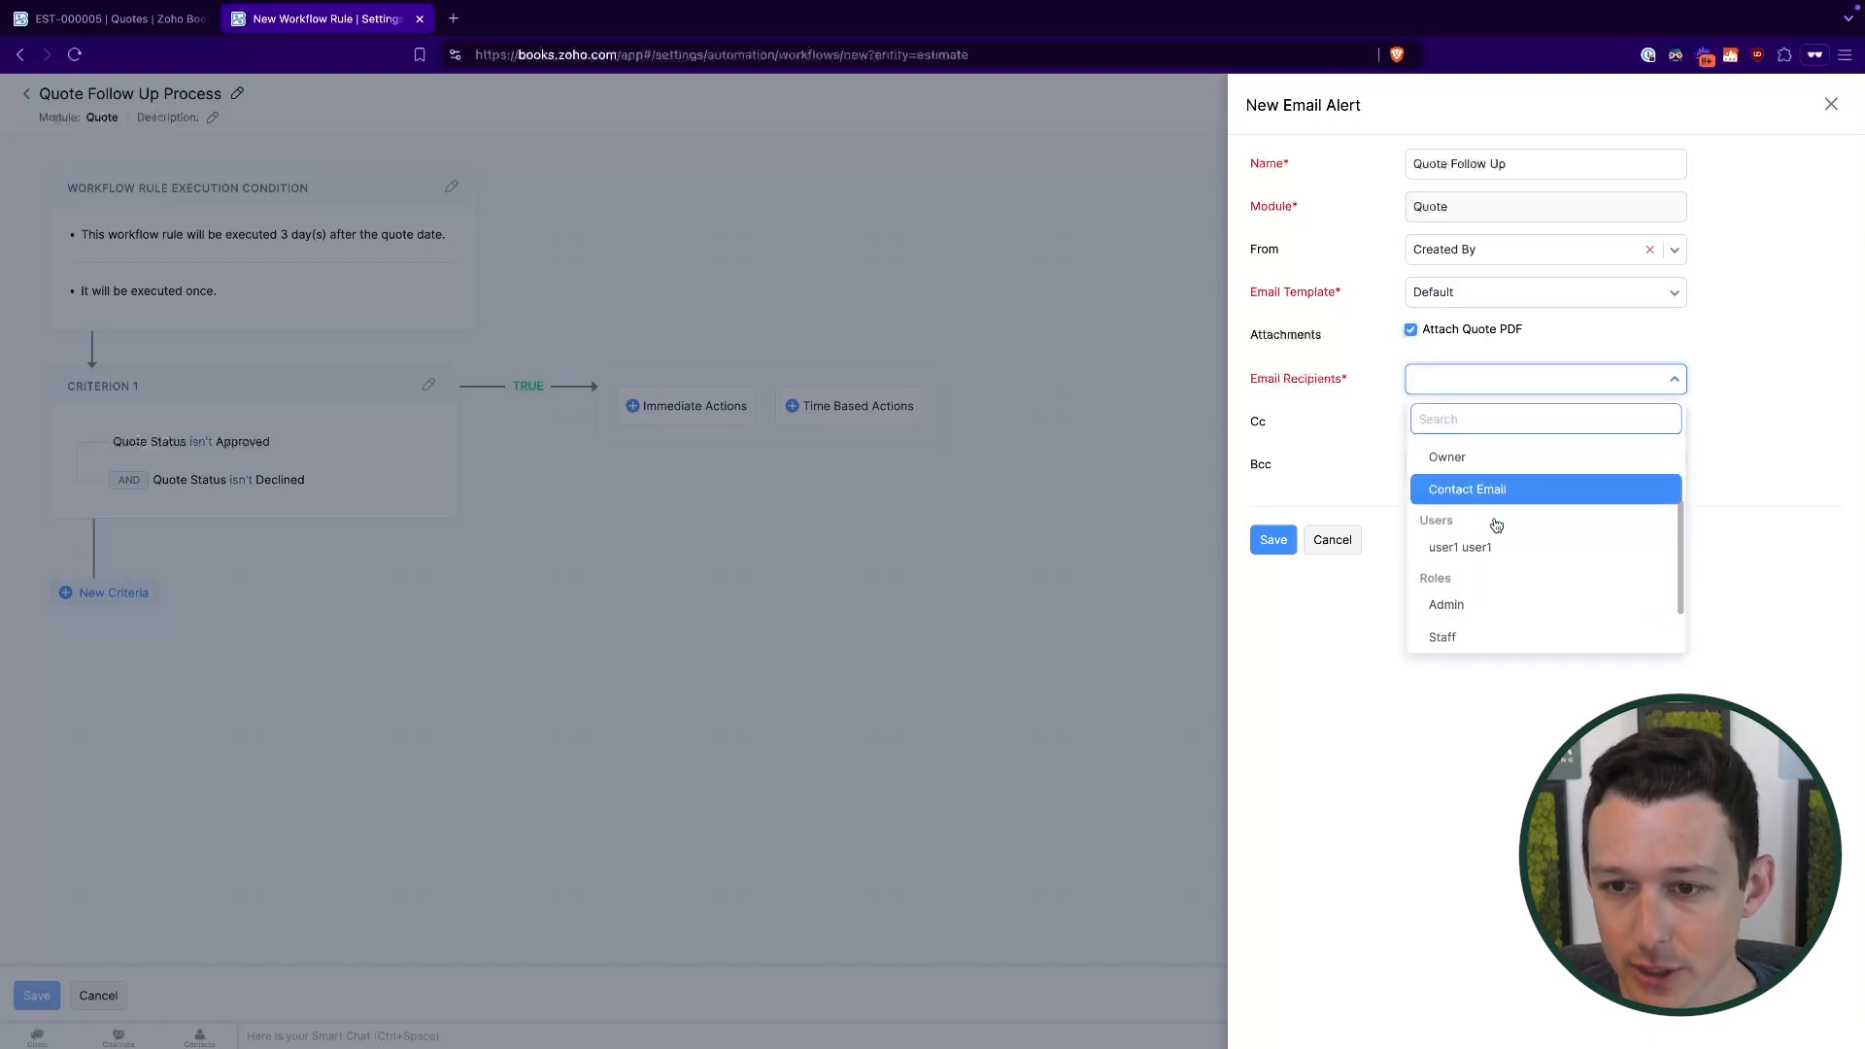
pyautogui.scroll(-2, 1496, 526)
pyautogui.scroll(5, 1495, 523)
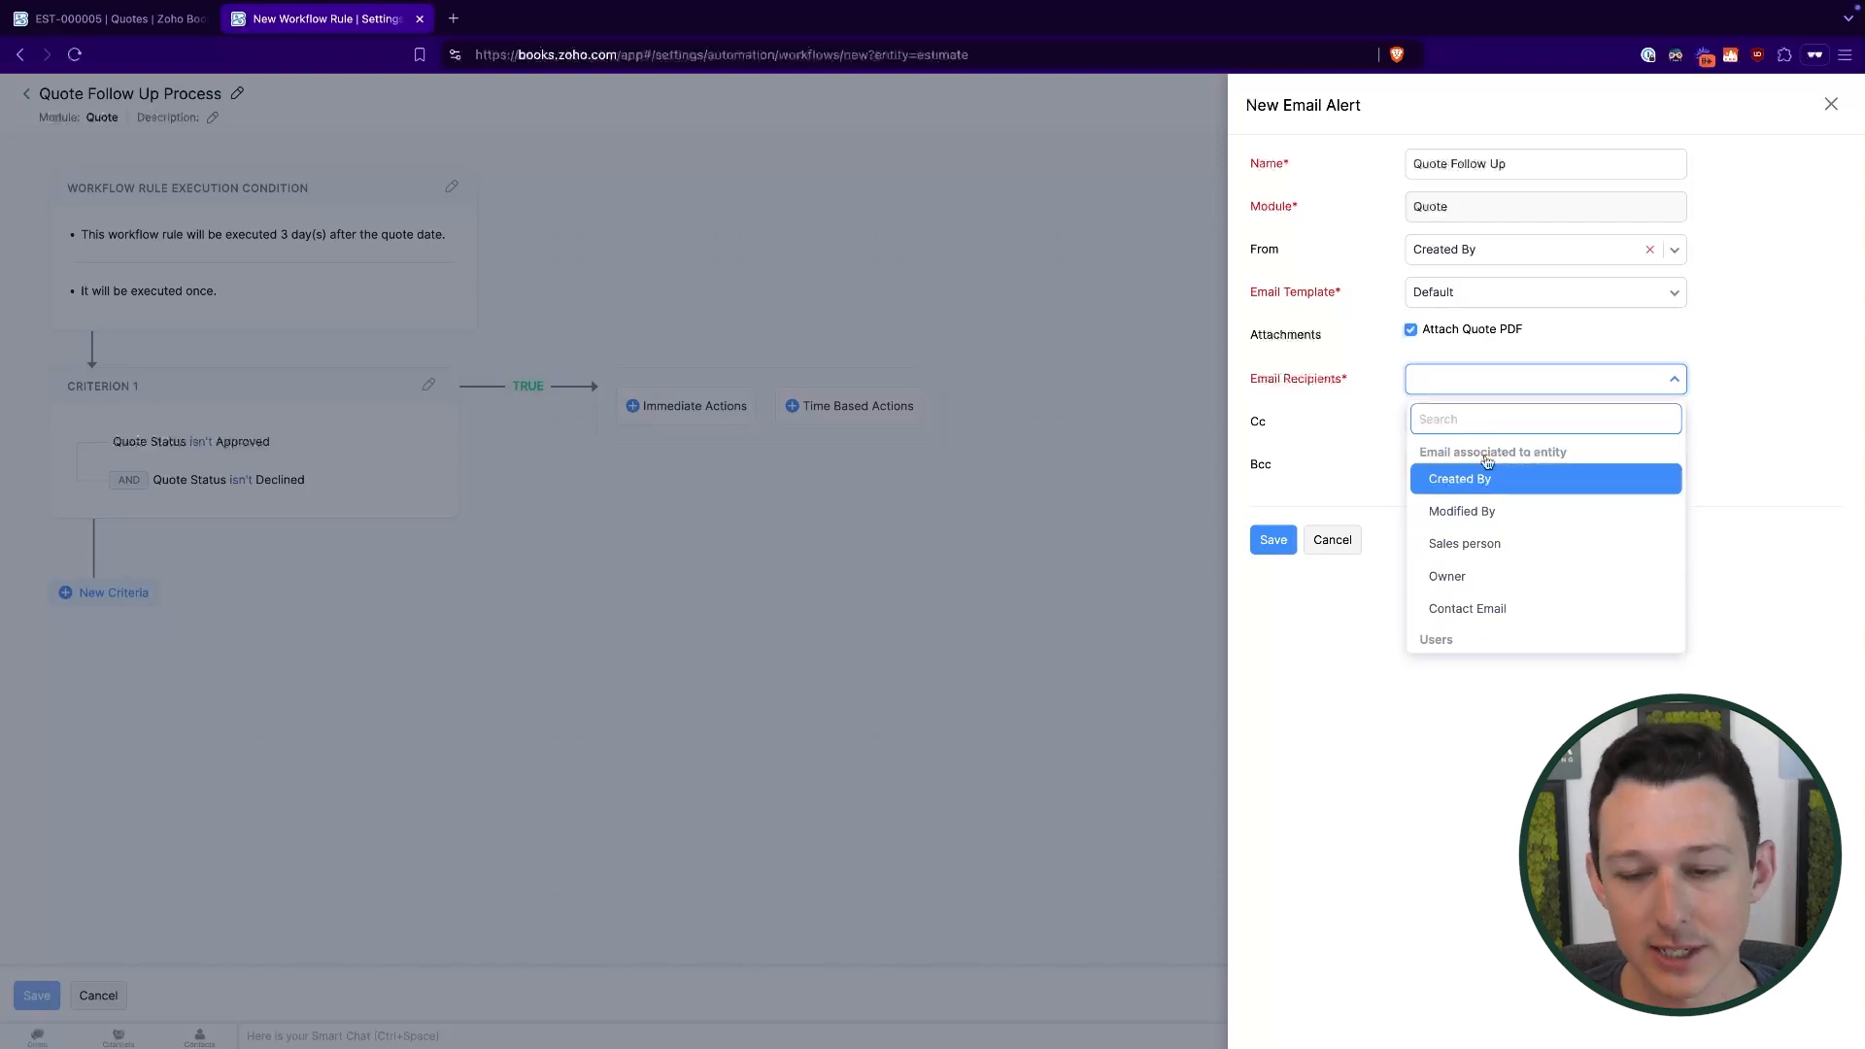
pyautogui.click(1464, 609)
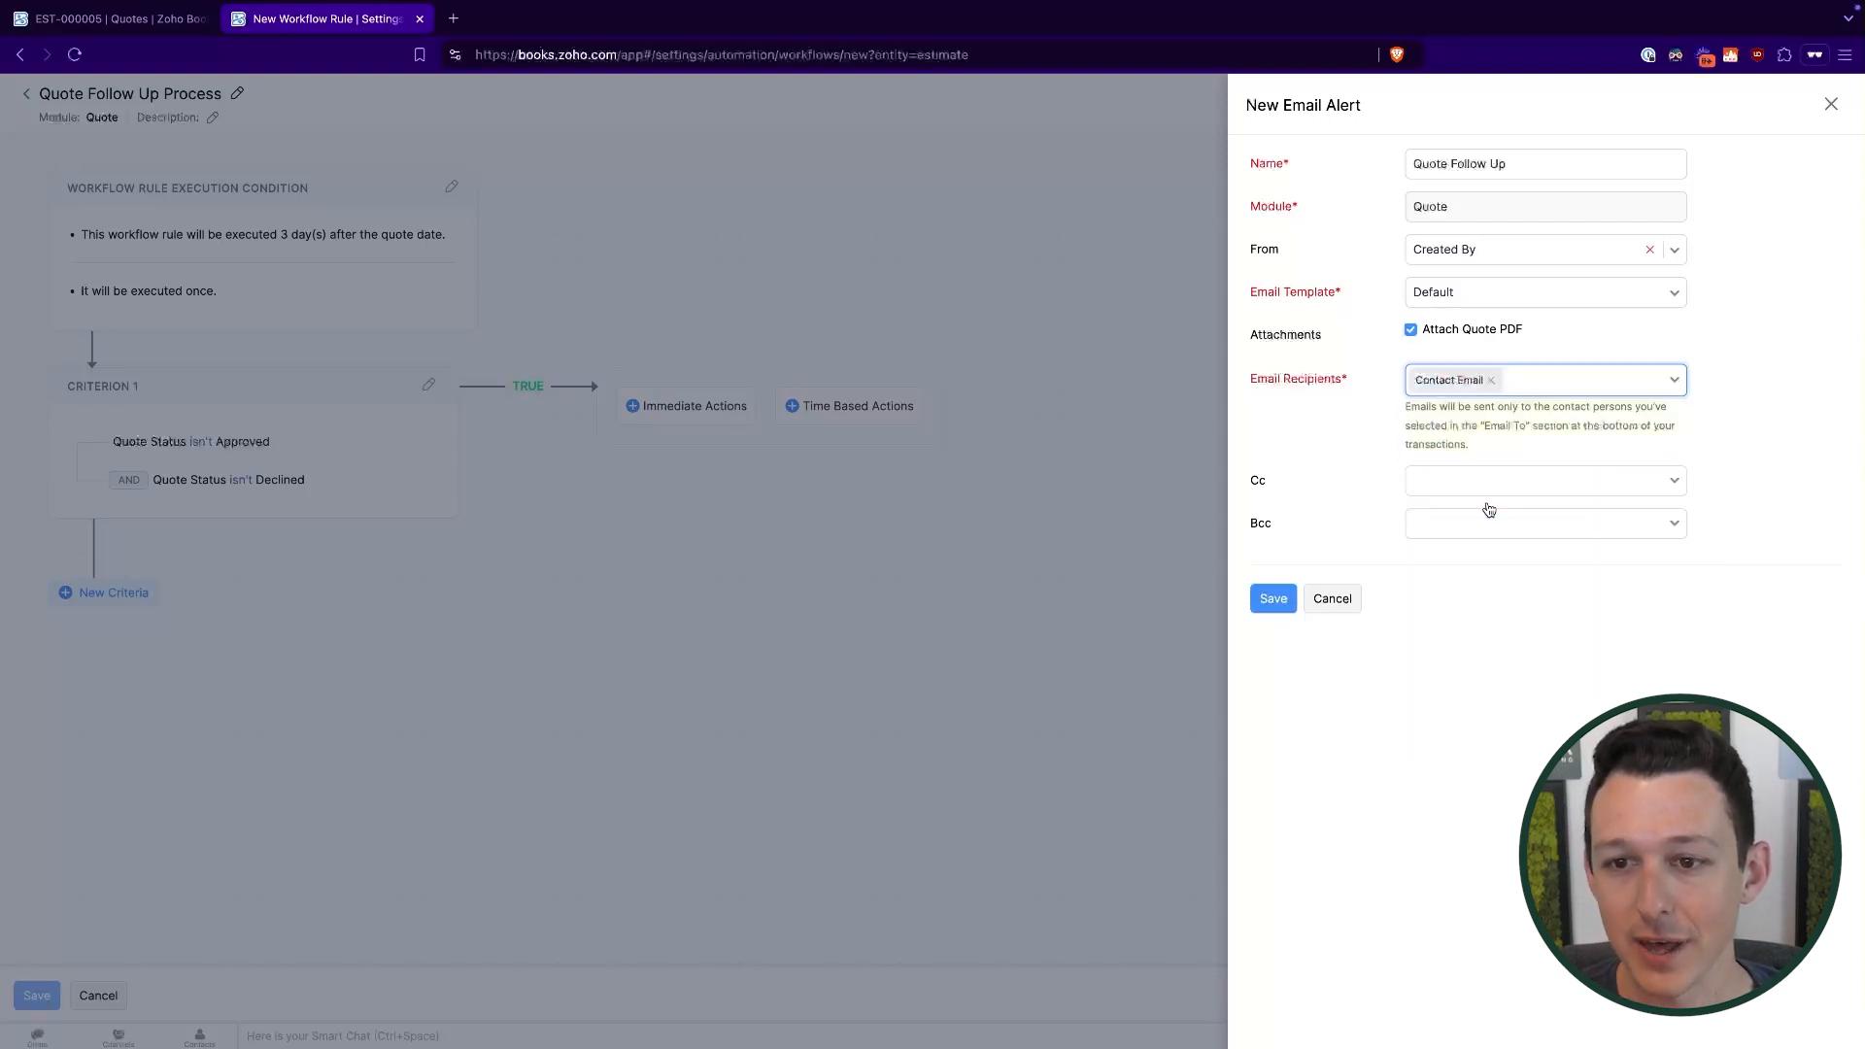
# Save the Quote Follow Up email alert and associate it with Criterion 1 as an immediate action.
pyautogui.moveTo(1514, 446); pyautogui.dragTo(1370, 405)
pyautogui.click(1397, 413)
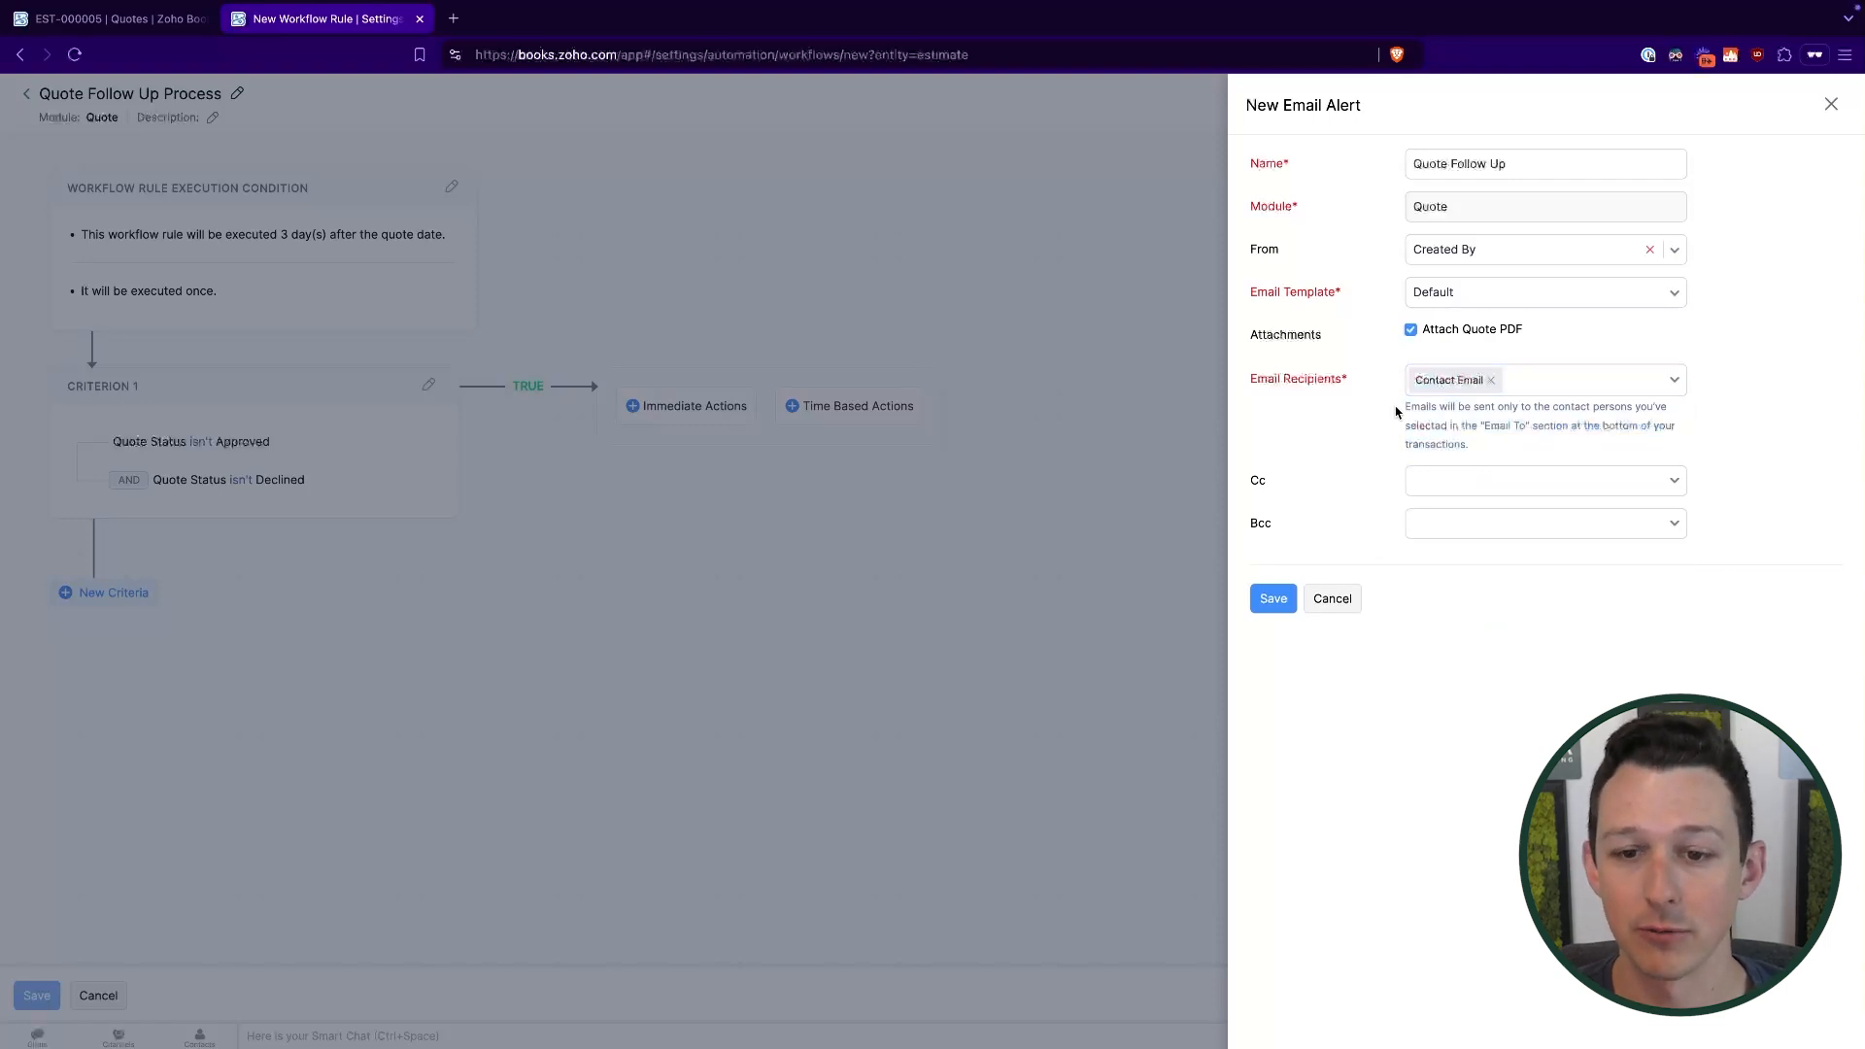
pyautogui.click(1268, 598)
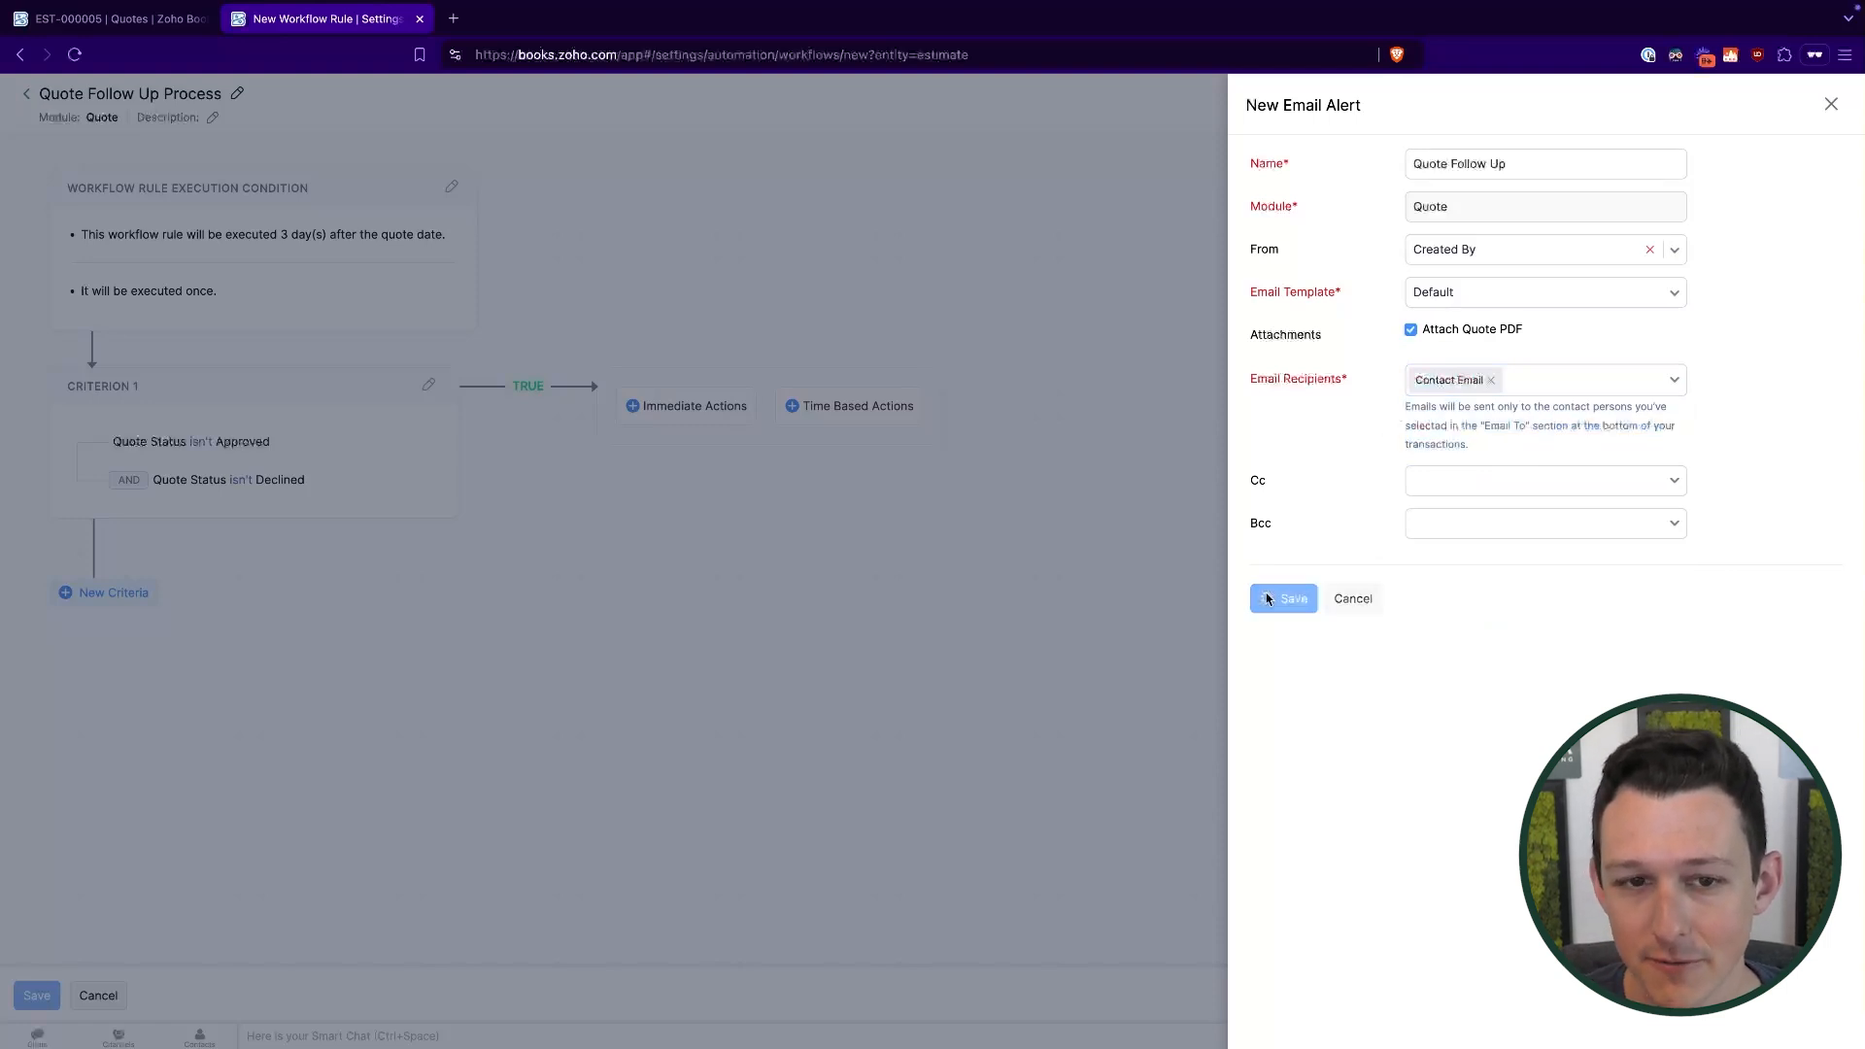
pyautogui.click(1291, 357)
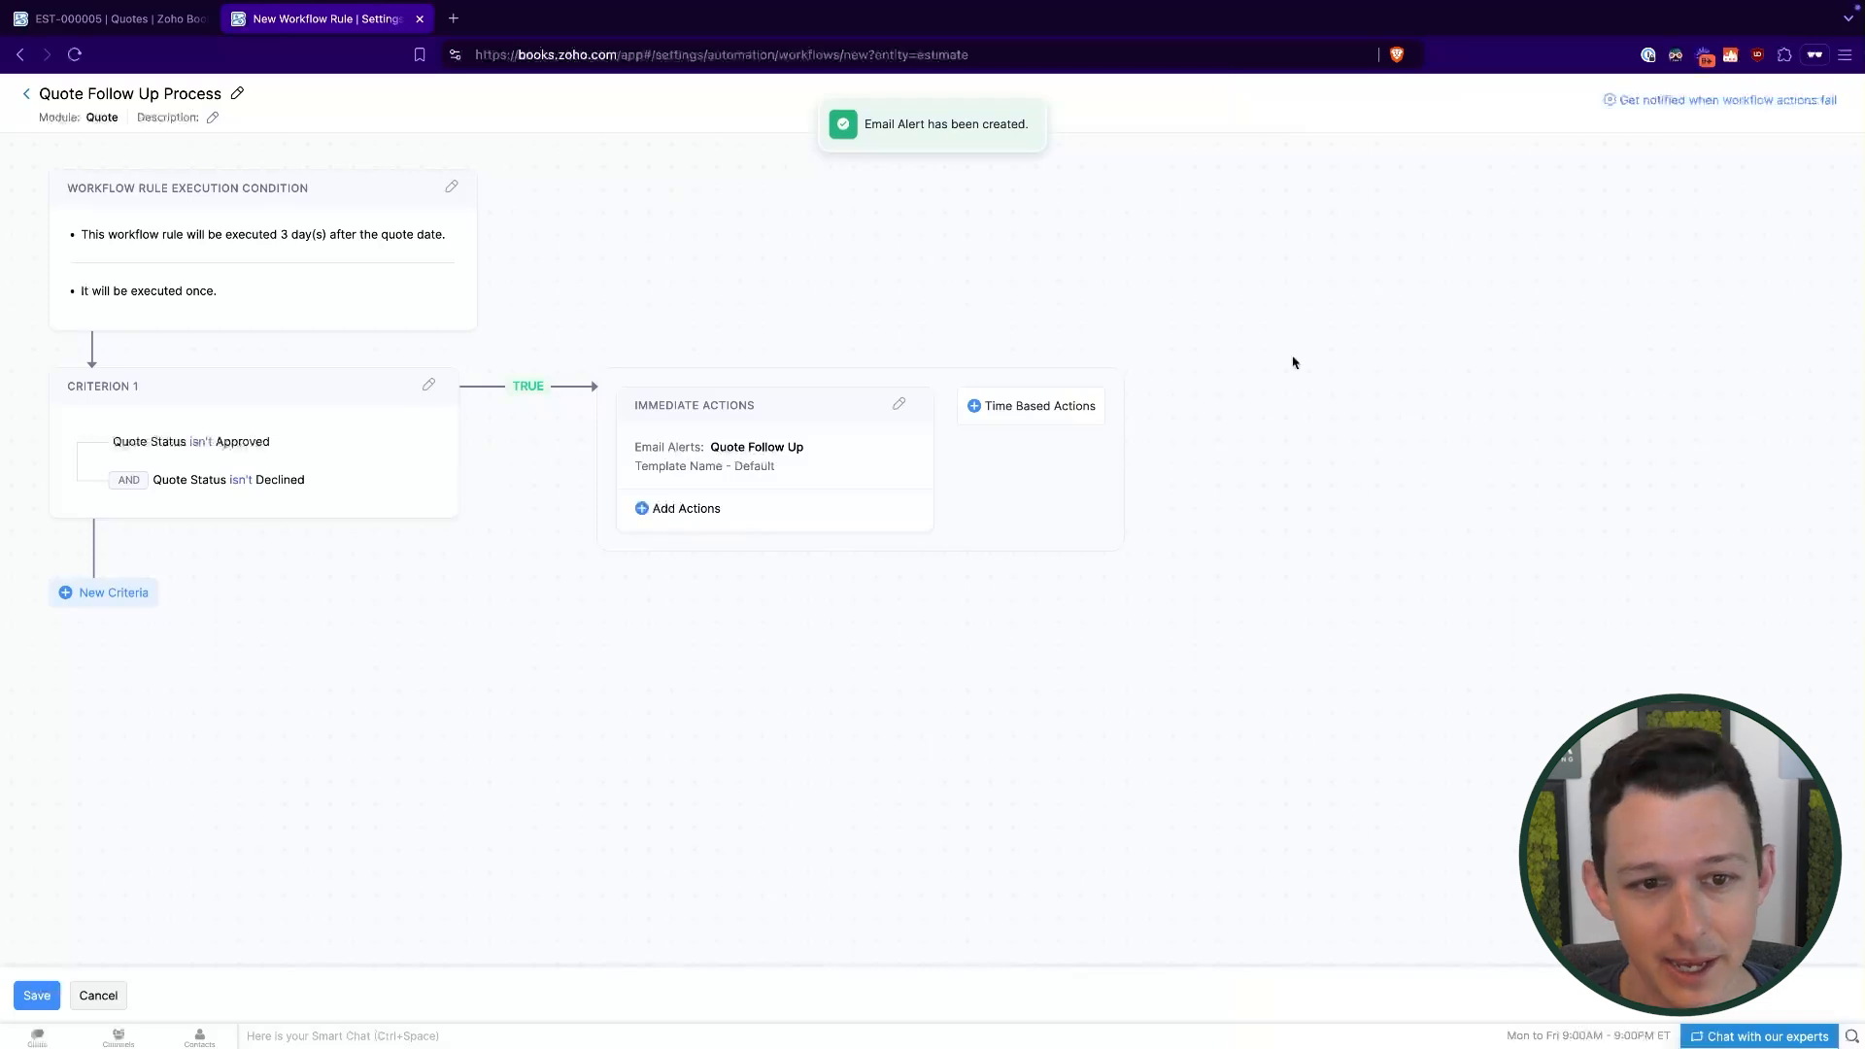
# Start a time based action for Criterion 1 with an execution time of 3 Days after the Rule Trigger Date.
pyautogui.click(1003, 405)
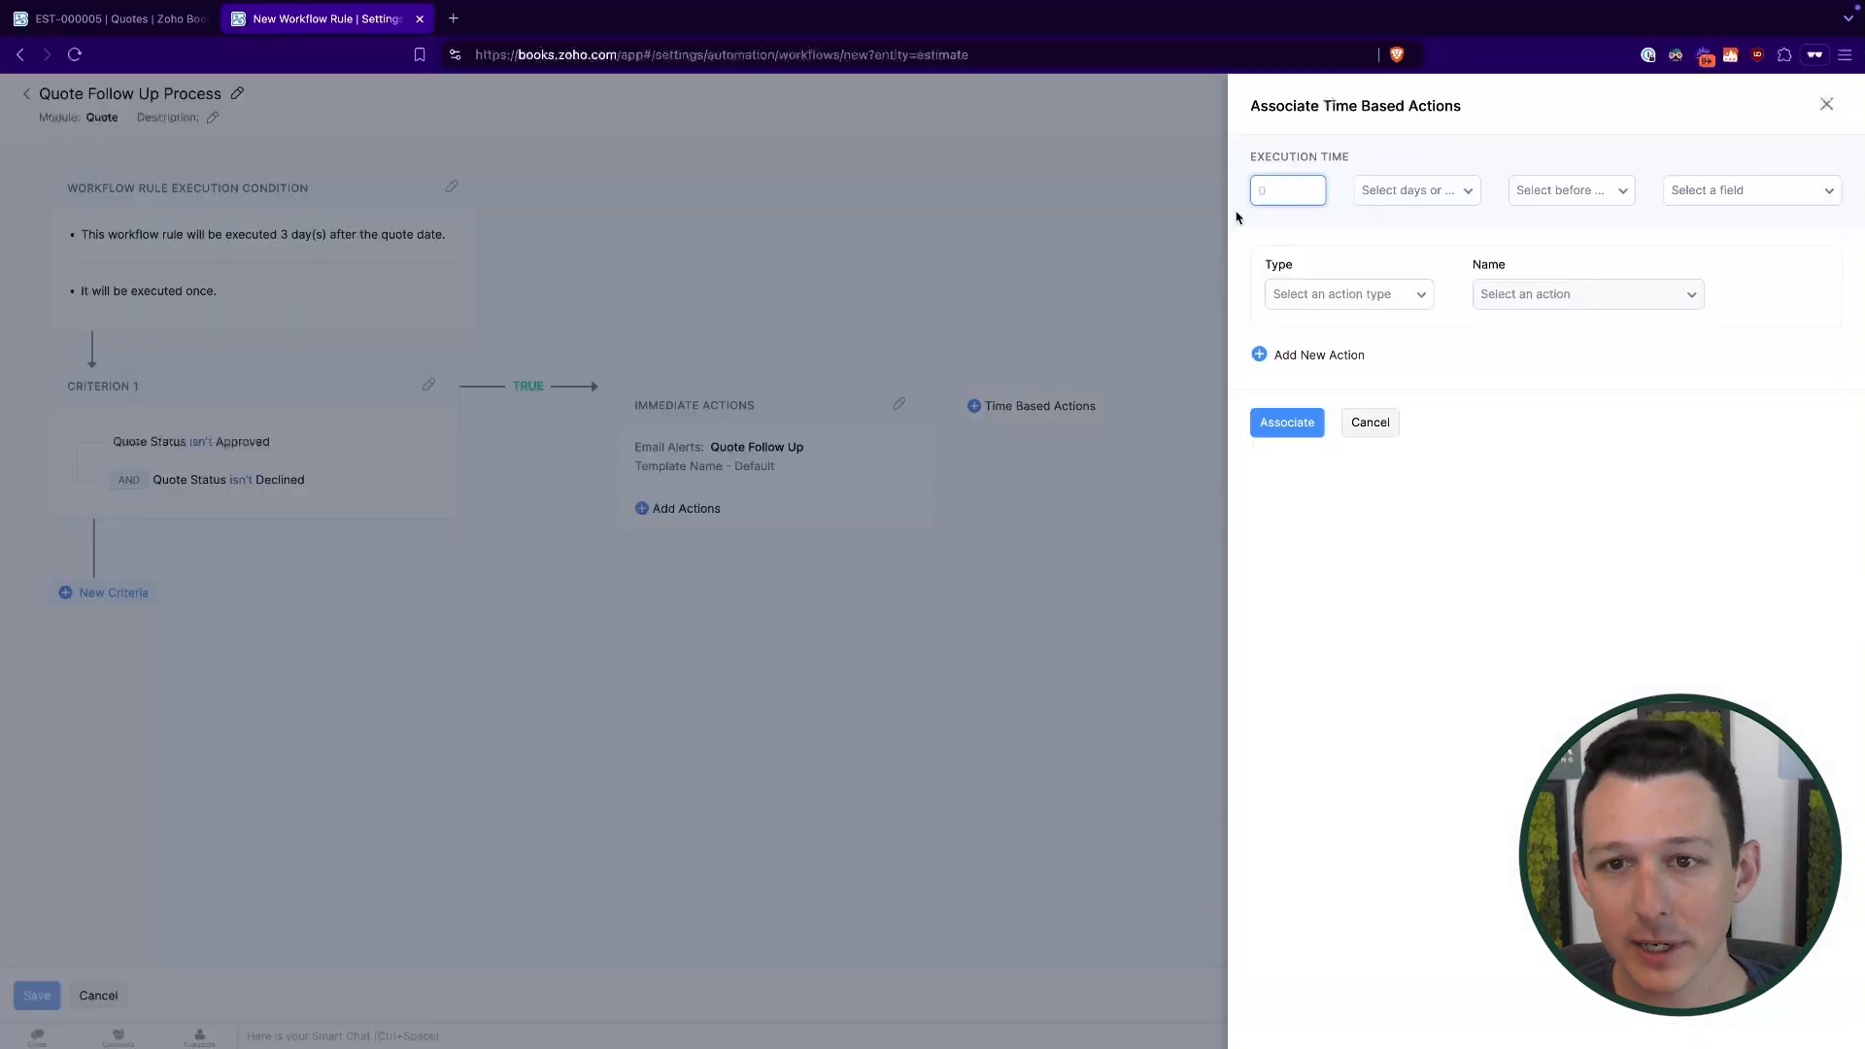
pyautogui.click(1370, 424)
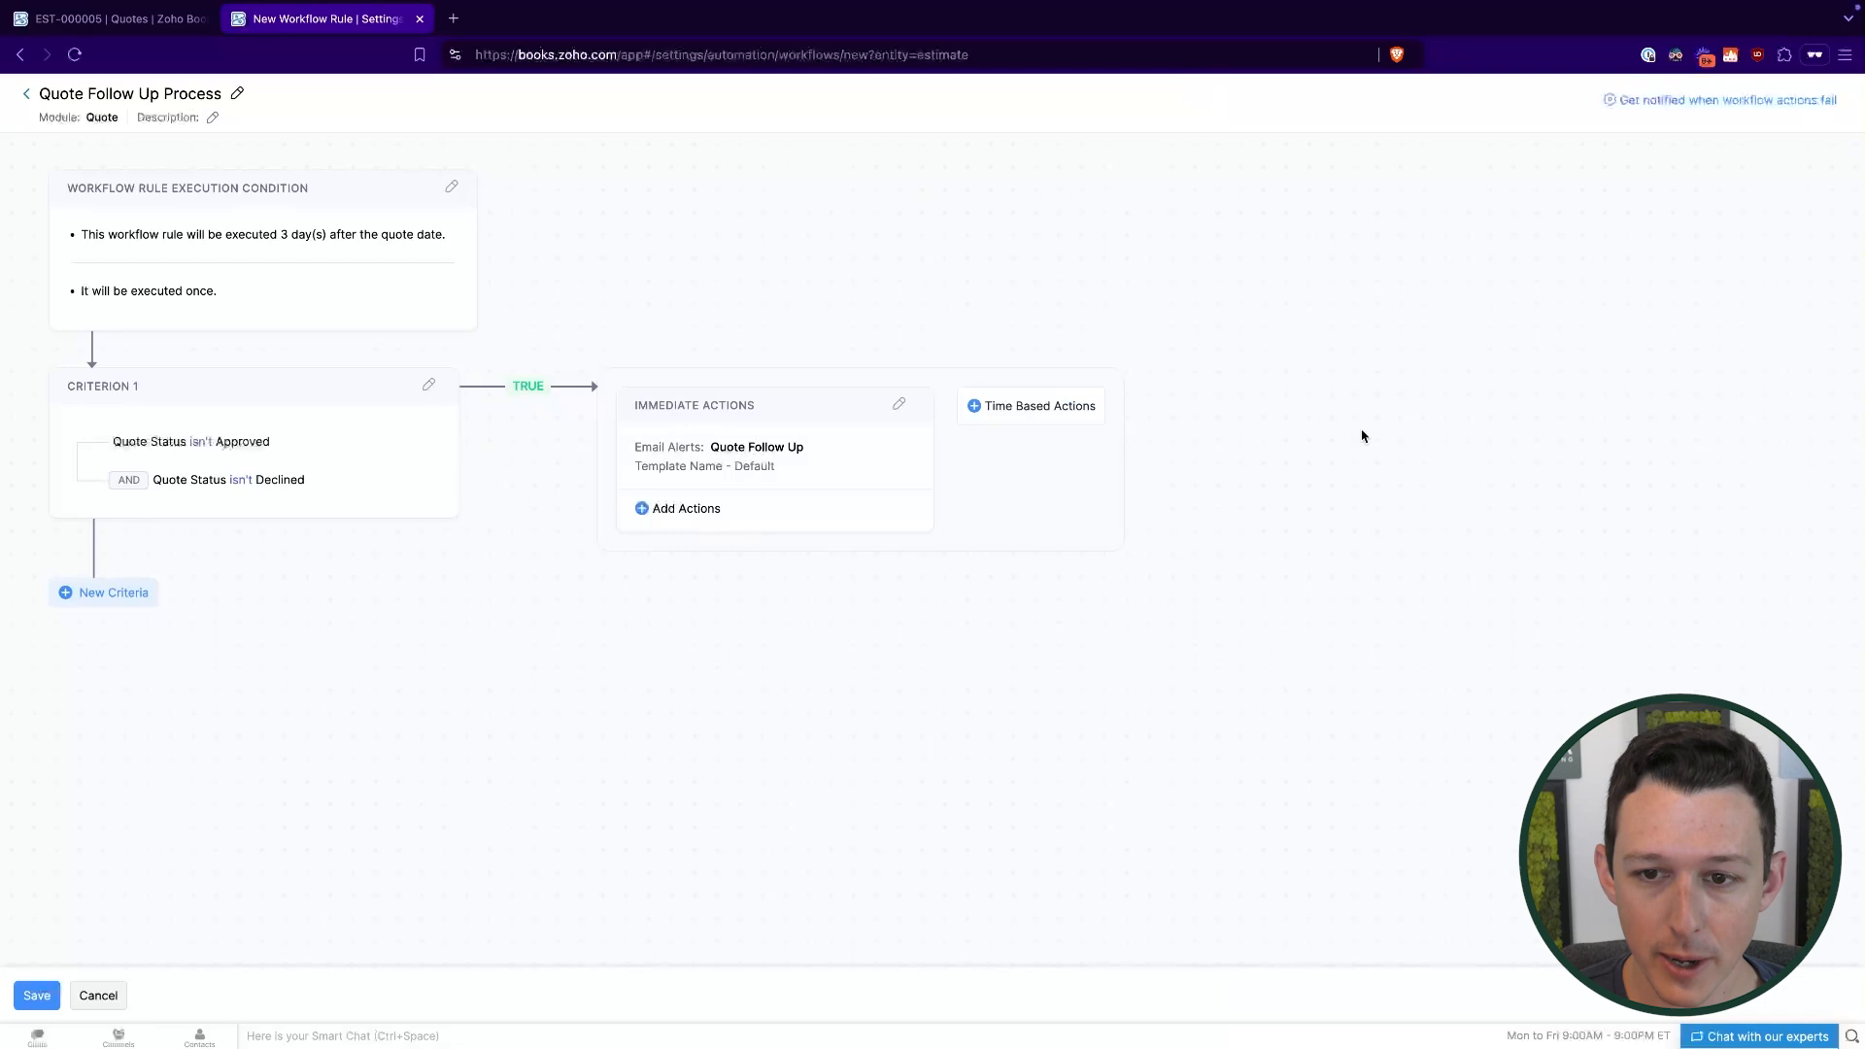
pyautogui.click(1021, 409)
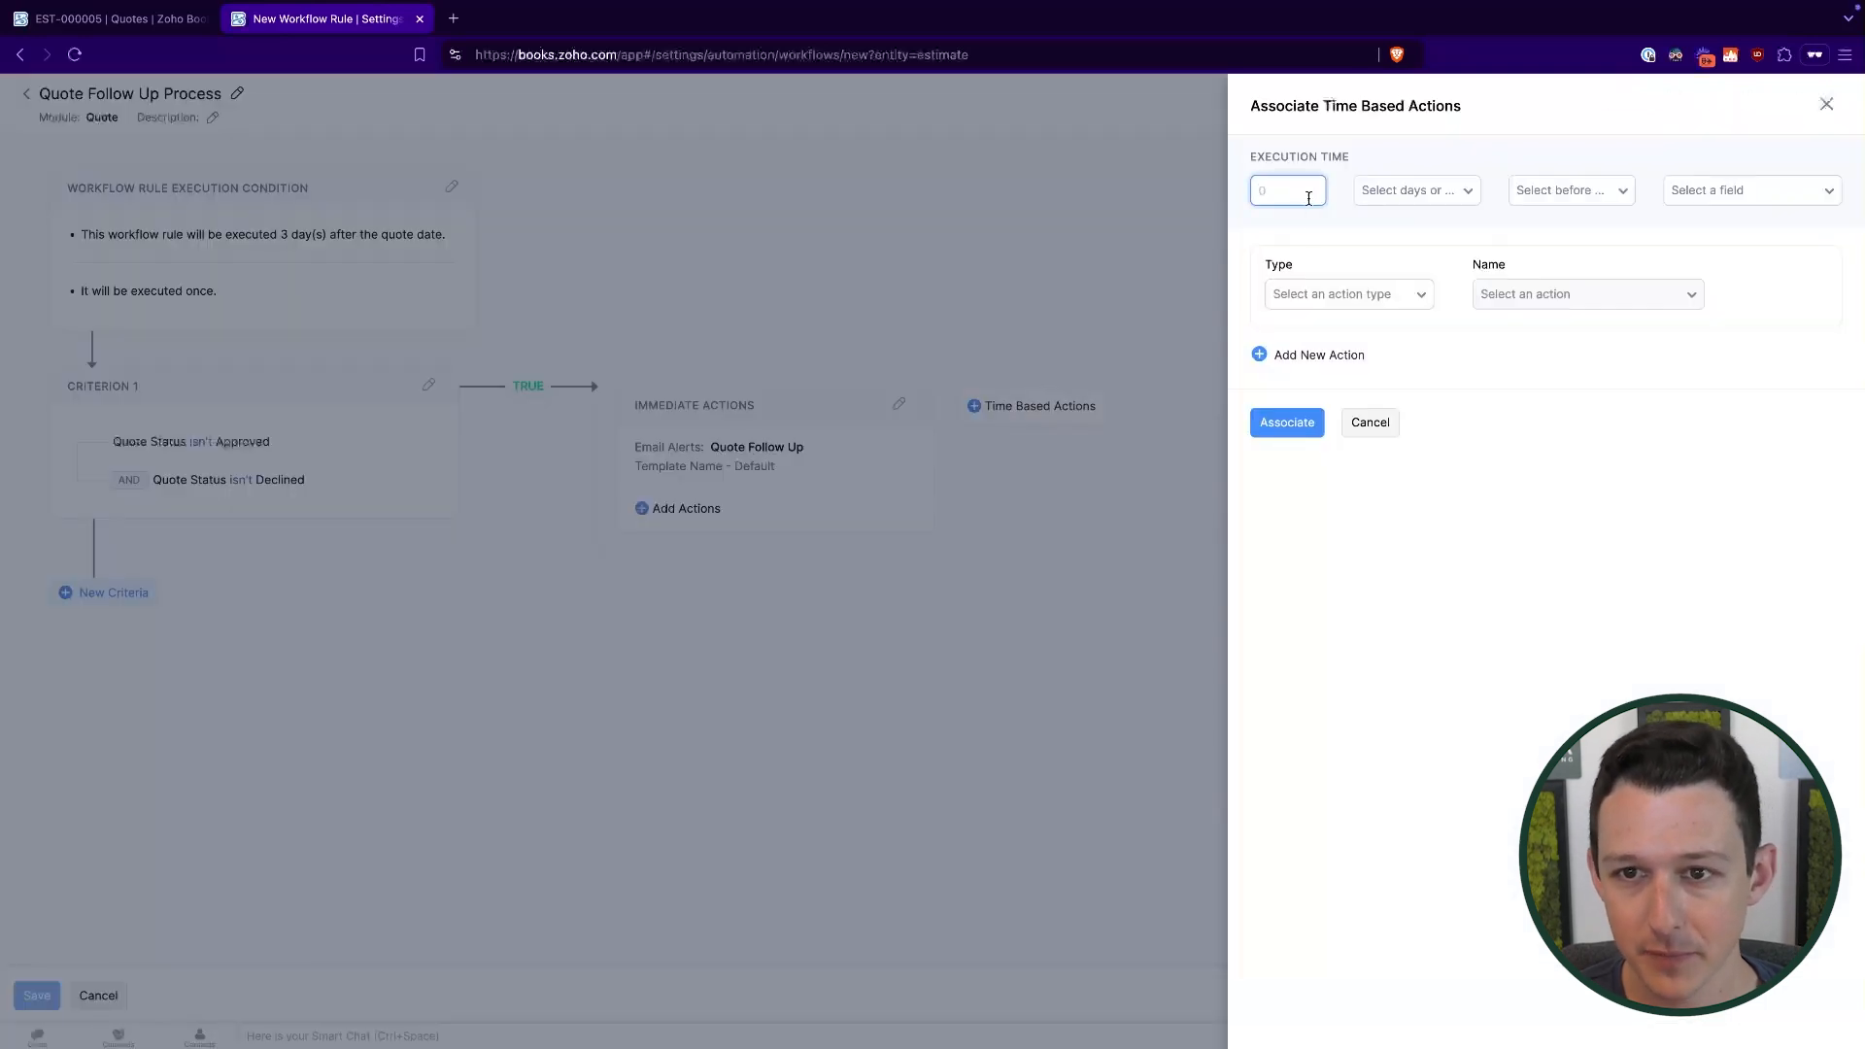
pyautogui.write('3')
pyautogui.click(1417, 190)
pyautogui.click(1414, 264)
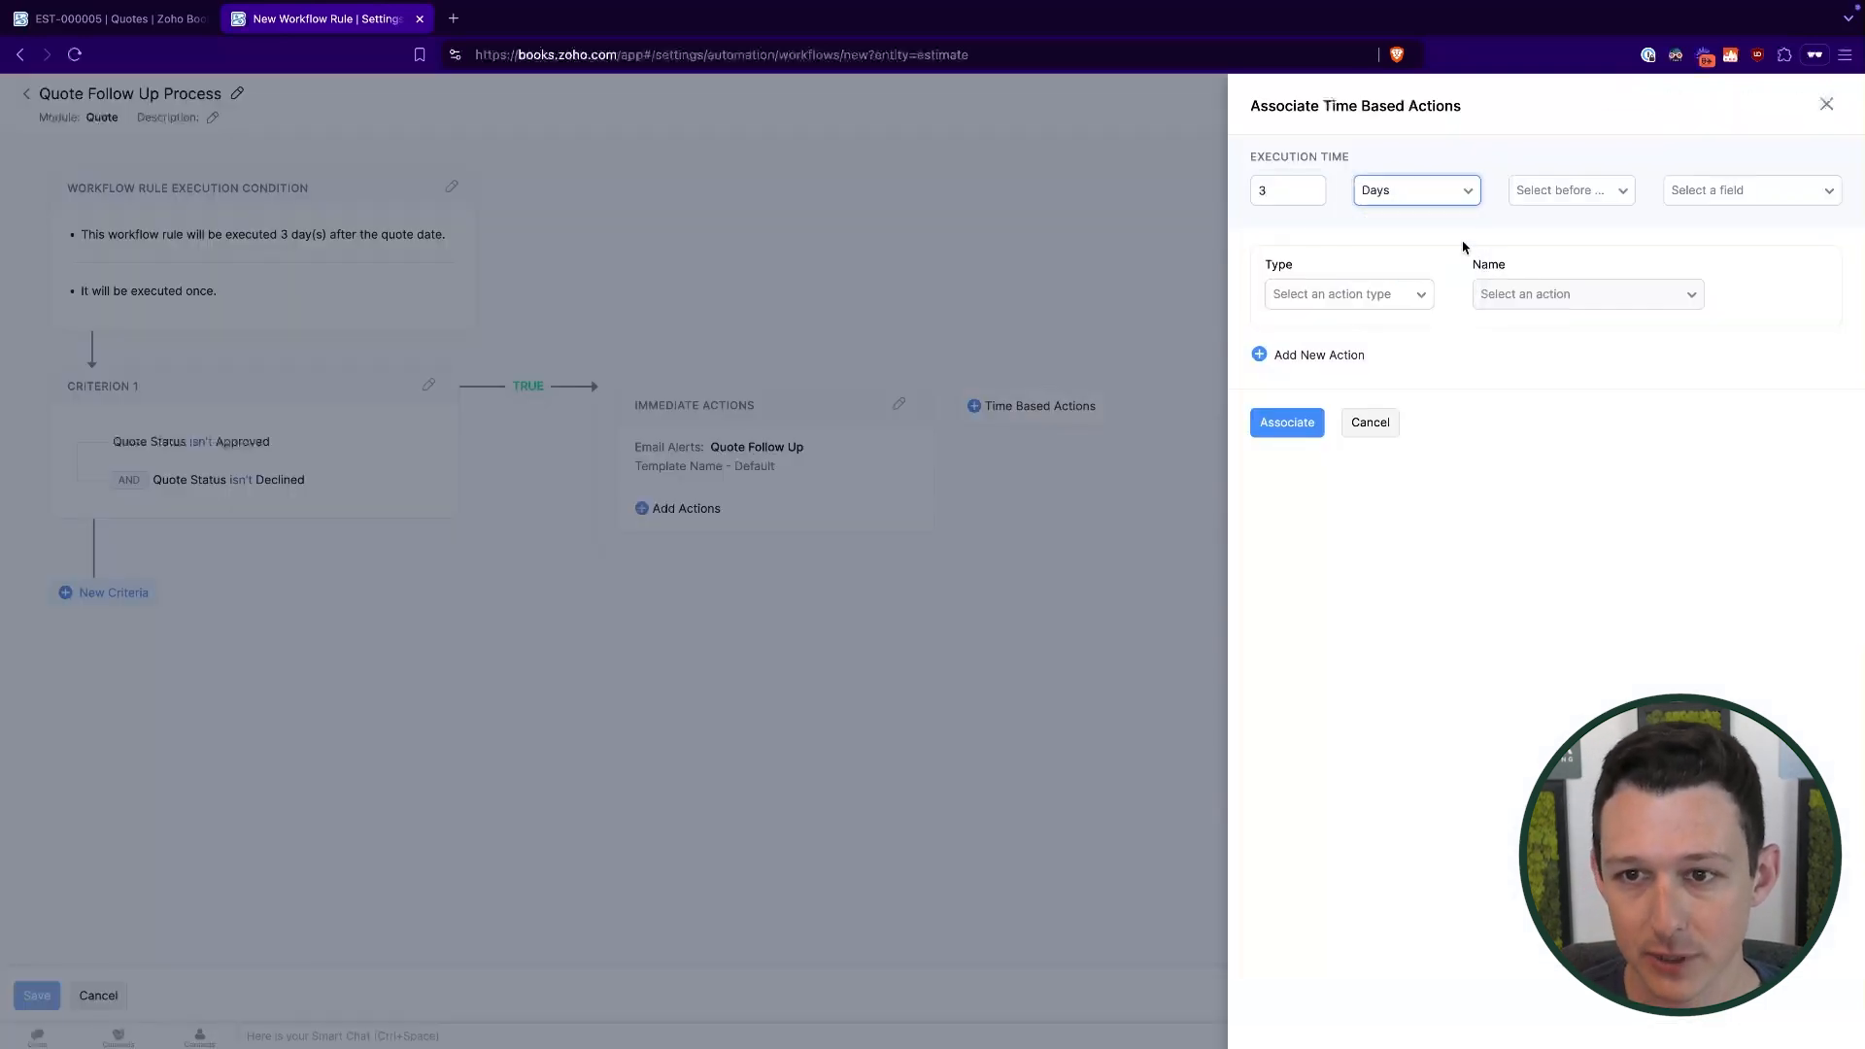
pyautogui.click(1559, 199)
pyautogui.click(1562, 266)
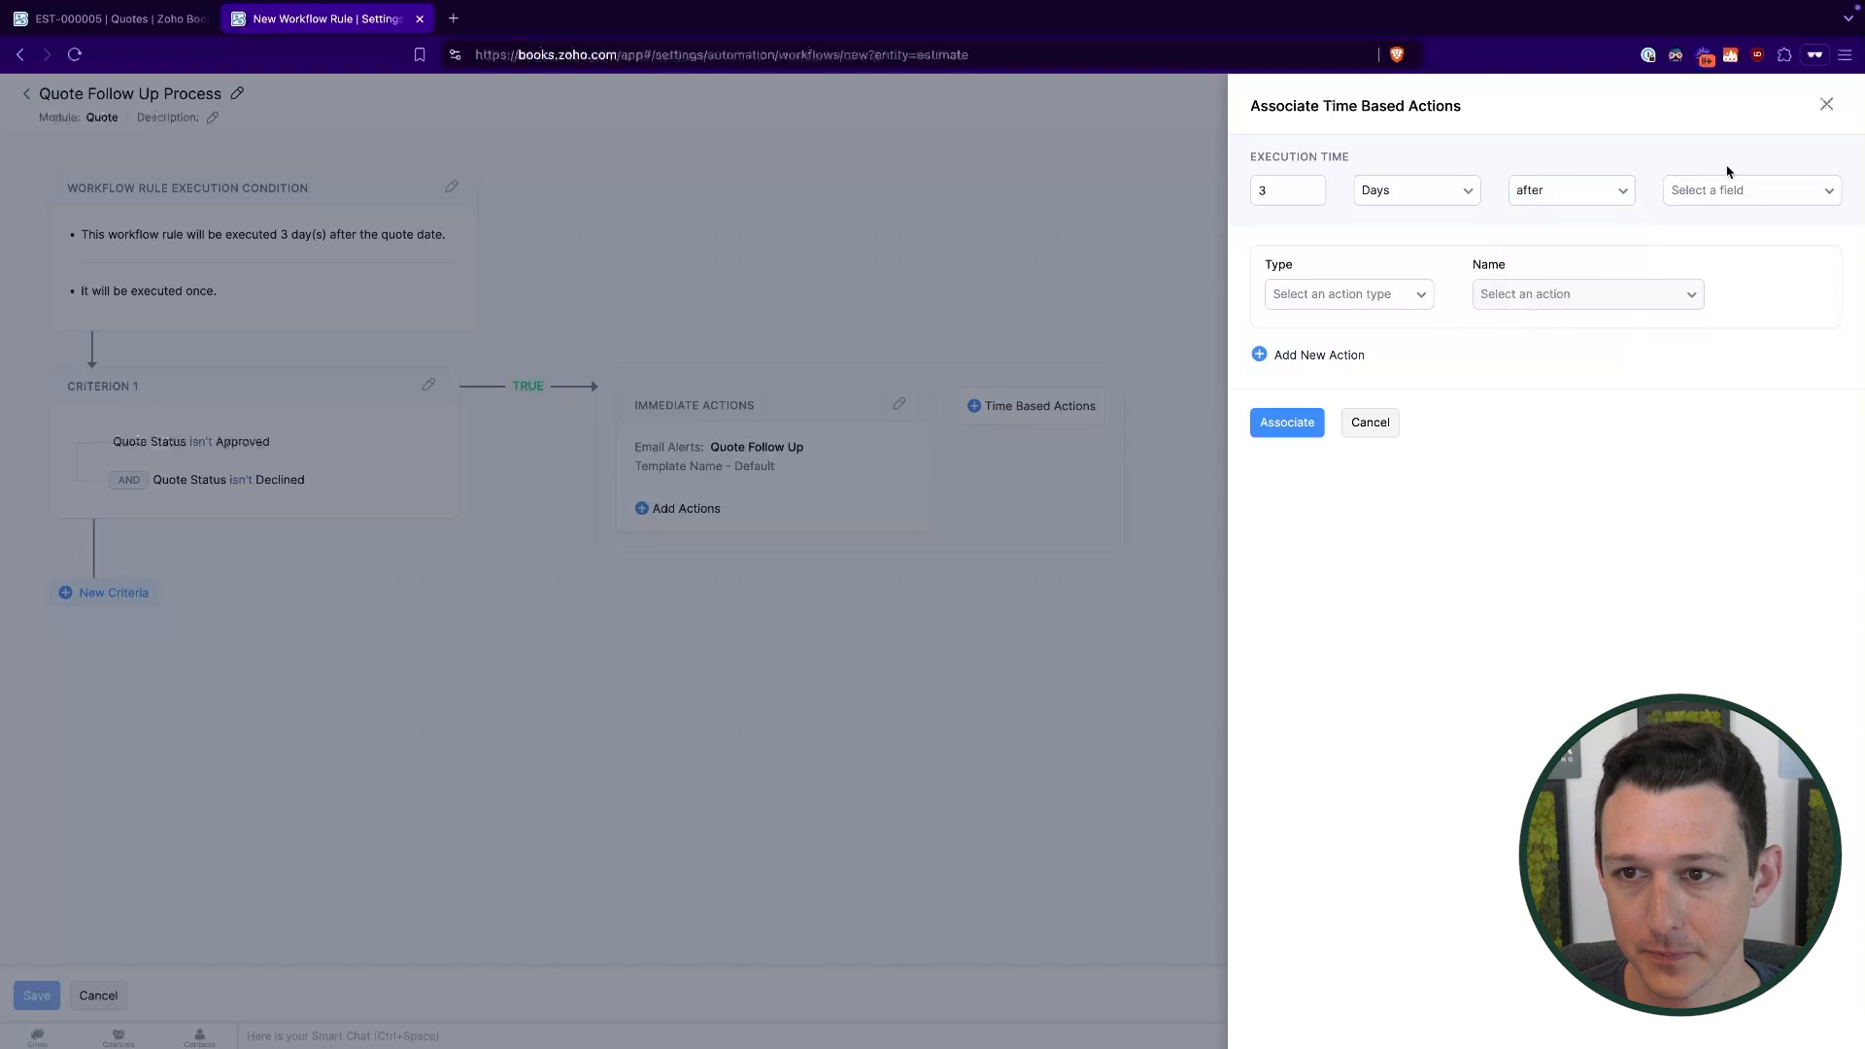
pyautogui.click(1729, 190)
pyautogui.click(1744, 273)
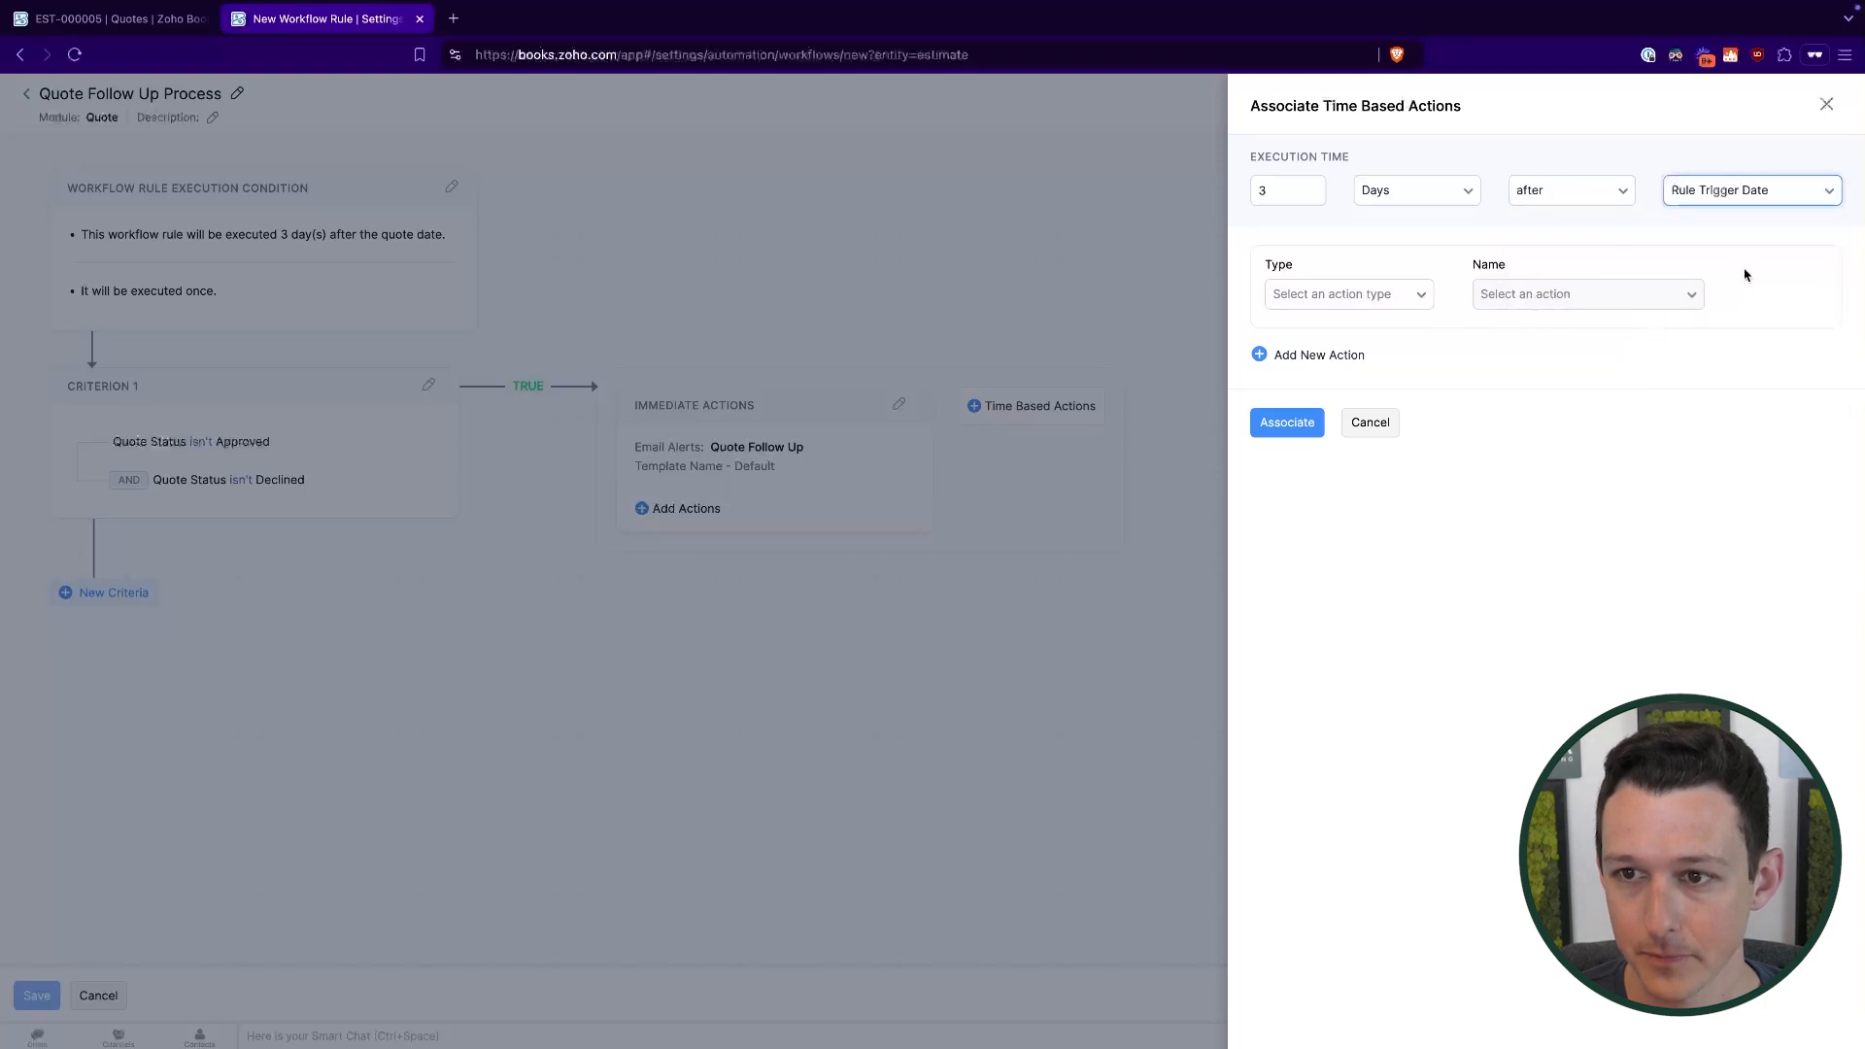
# Set the number of days in the time based action's execution time to 6.
pyautogui.doubleClick(1302, 188)
pyautogui.write('6')
pyautogui.click(1347, 157)
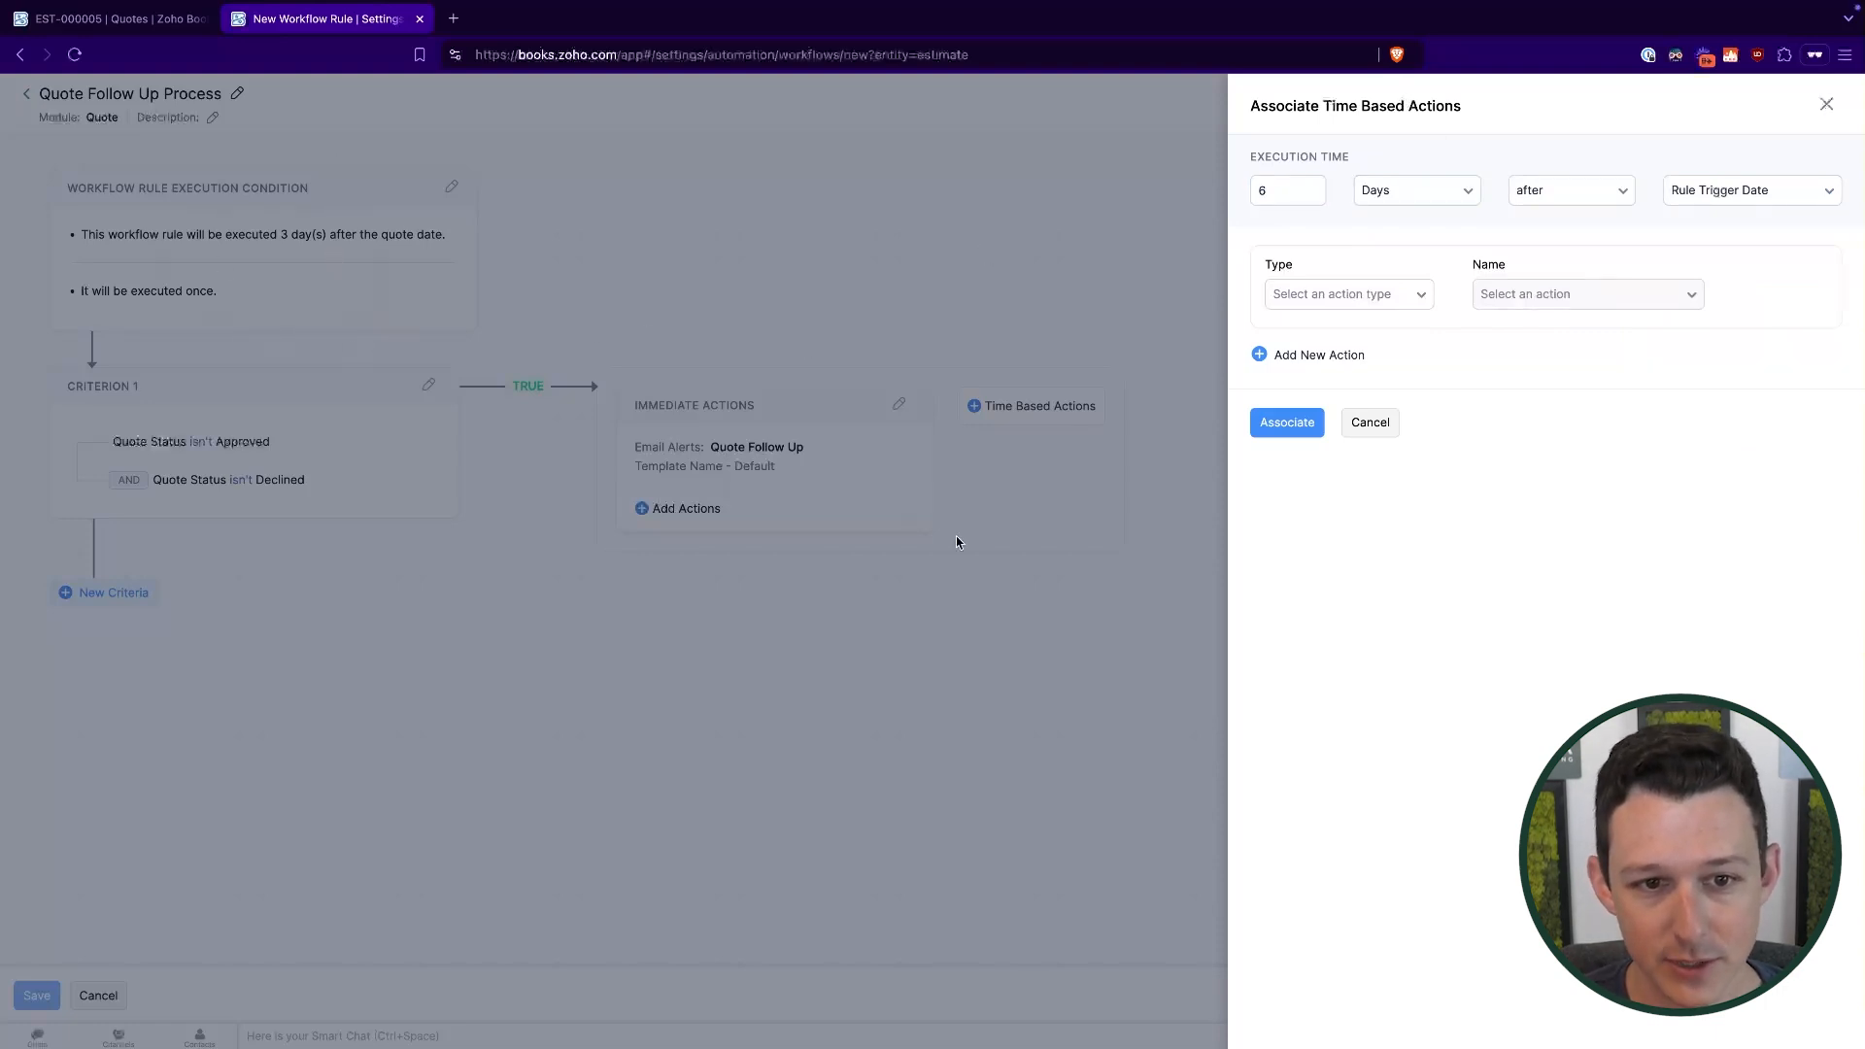
# Set the time based action's execution time to 3 days and associate the Quote Follow Up email alert with it.
pyautogui.doubleClick(1282, 190)
pyautogui.write('3')
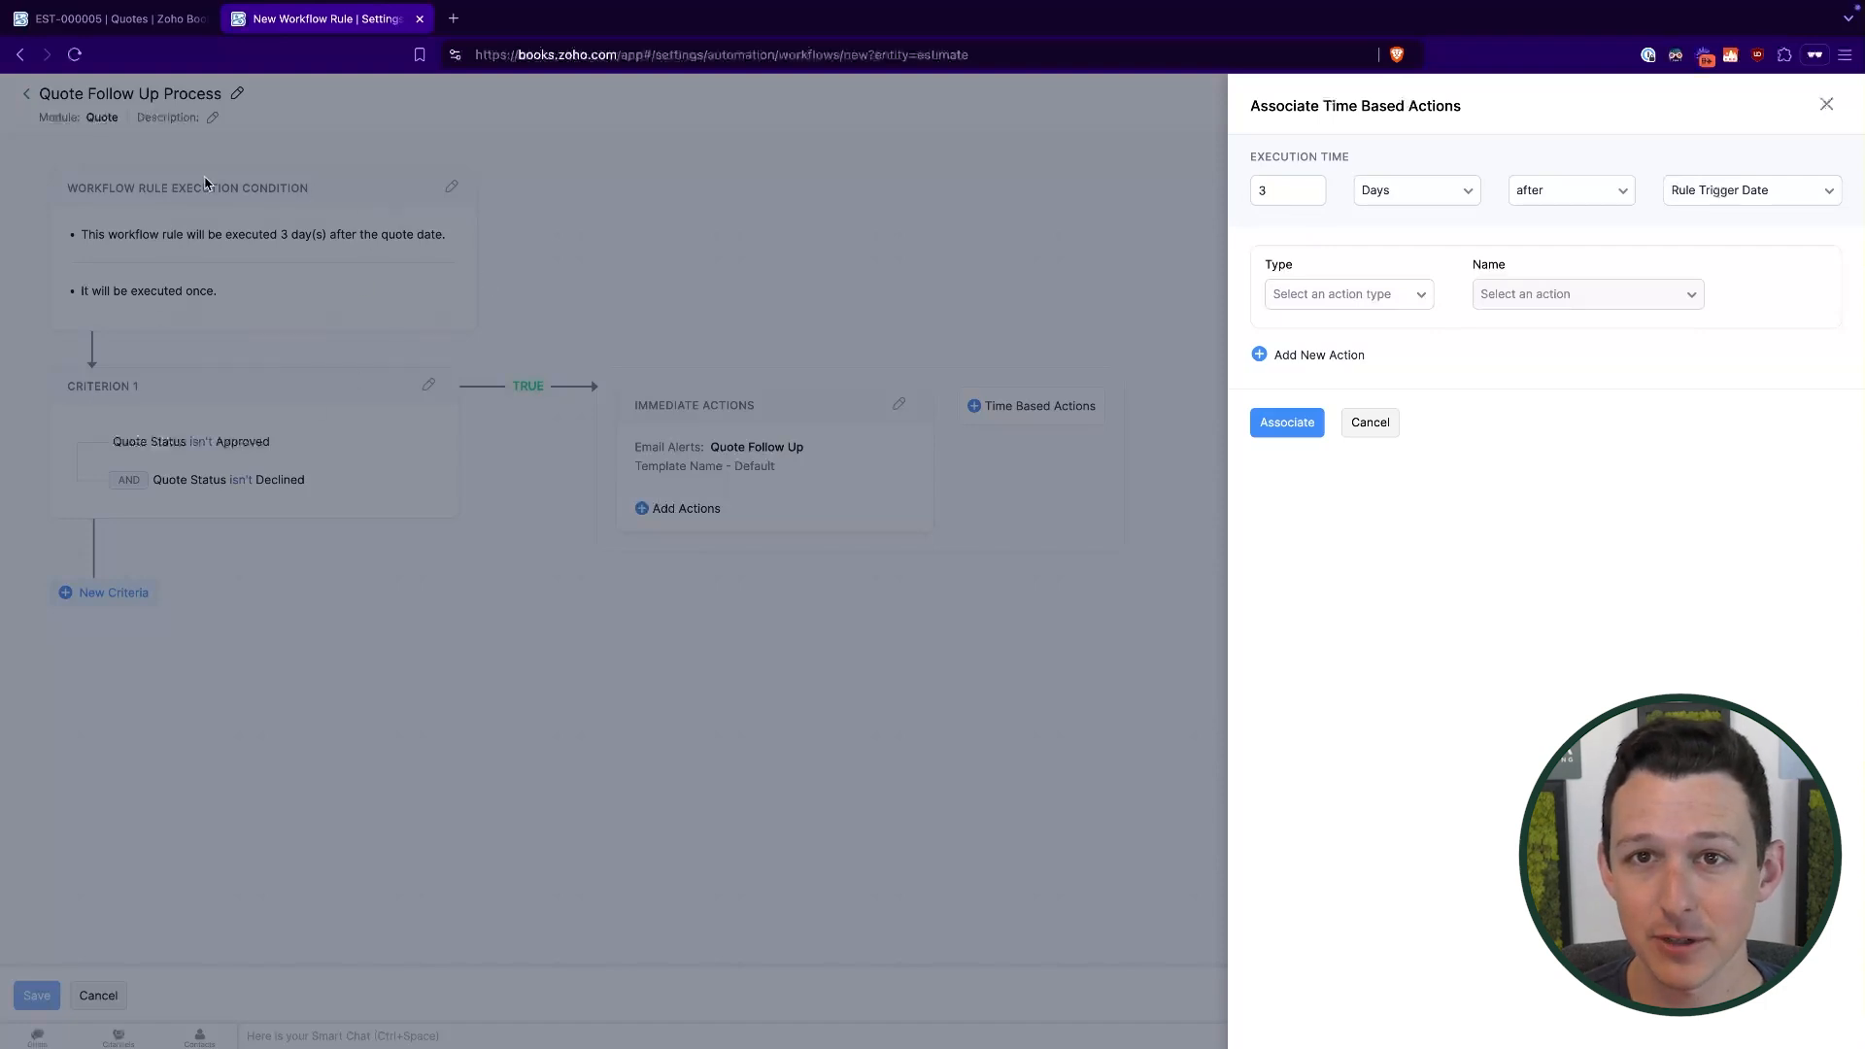
pyautogui.click(1281, 186)
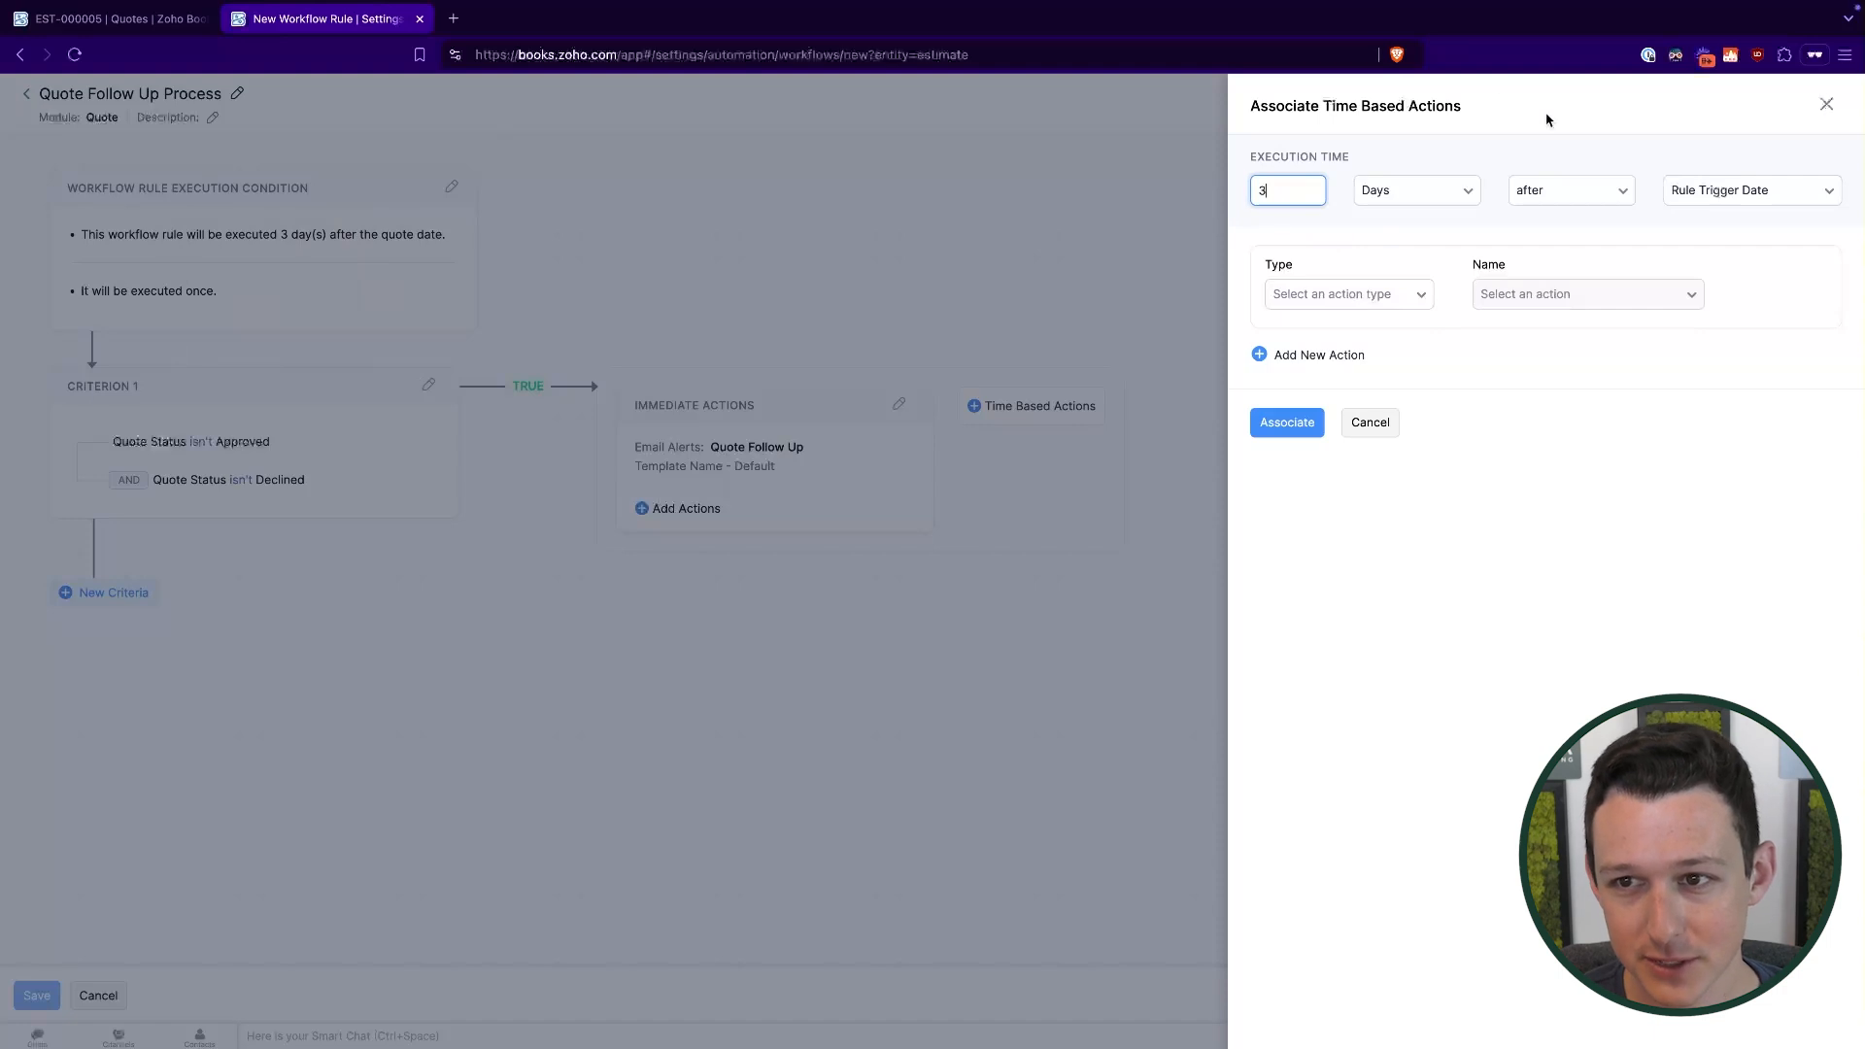
pyautogui.click(1411, 294)
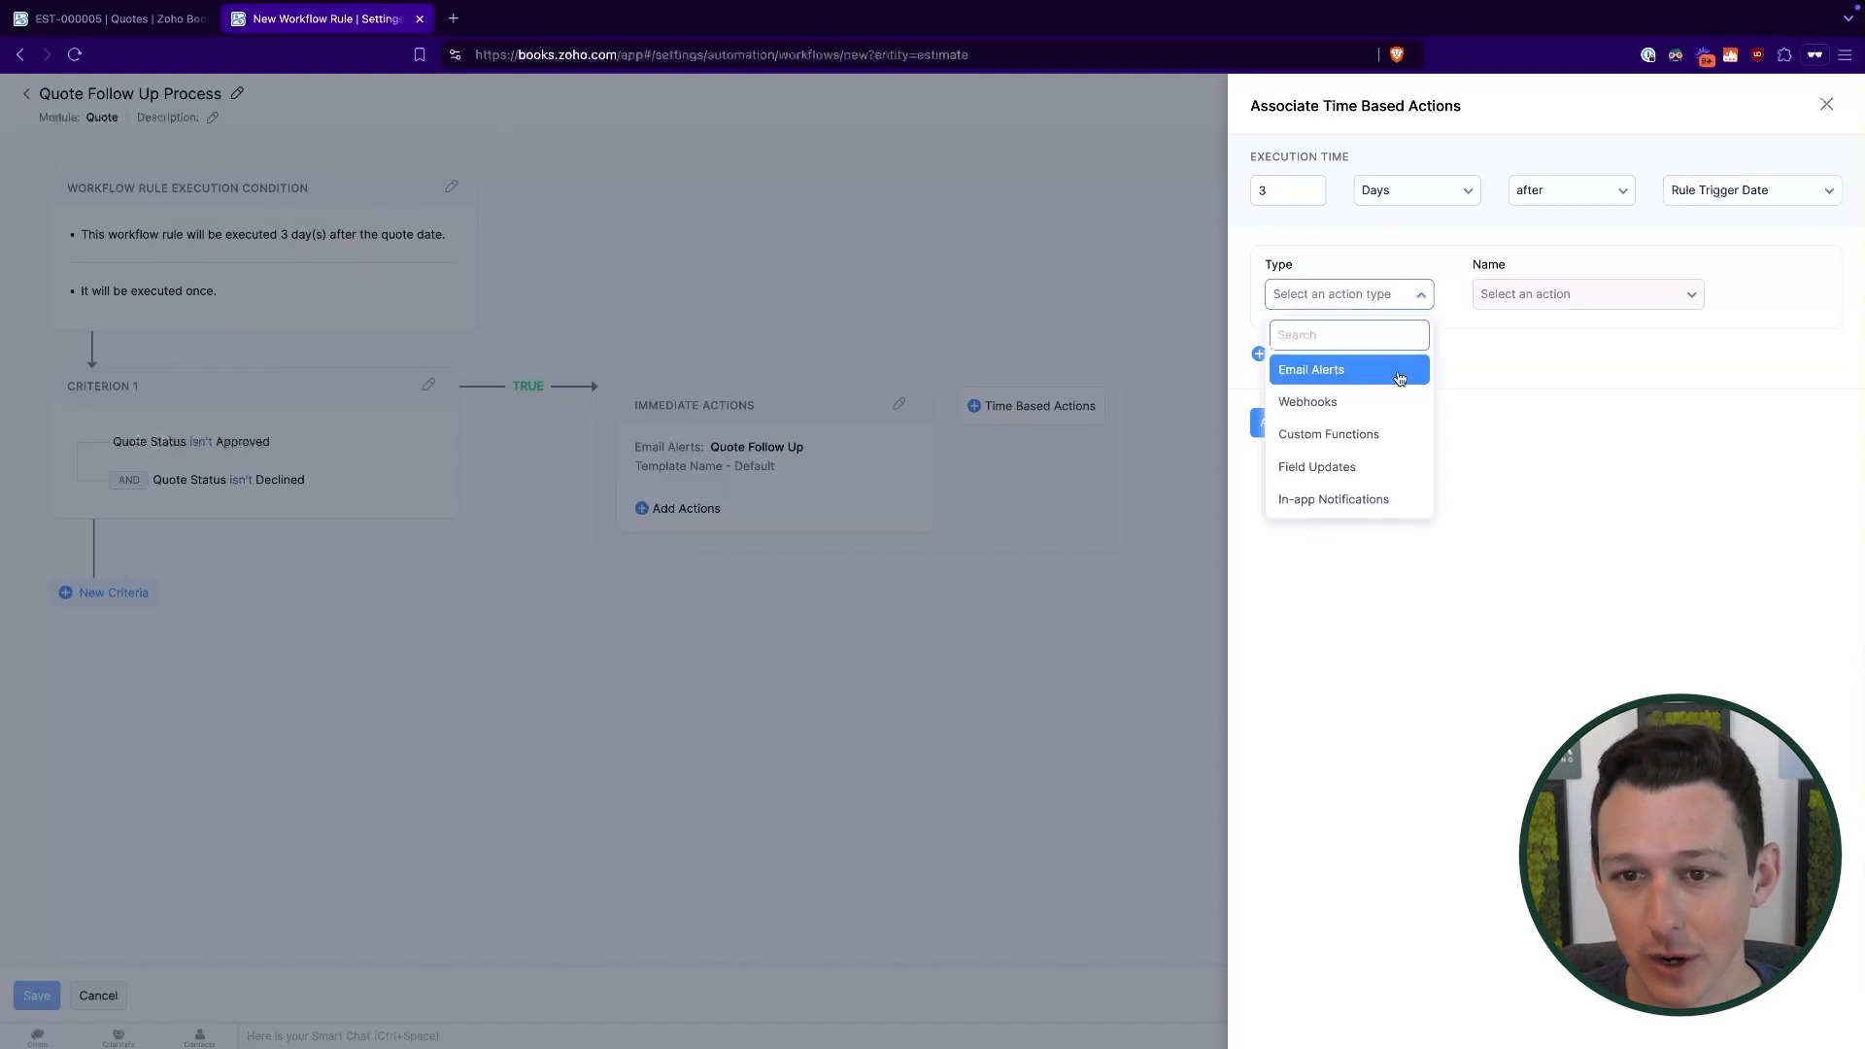
pyautogui.click(1399, 378)
pyautogui.click(1549, 297)
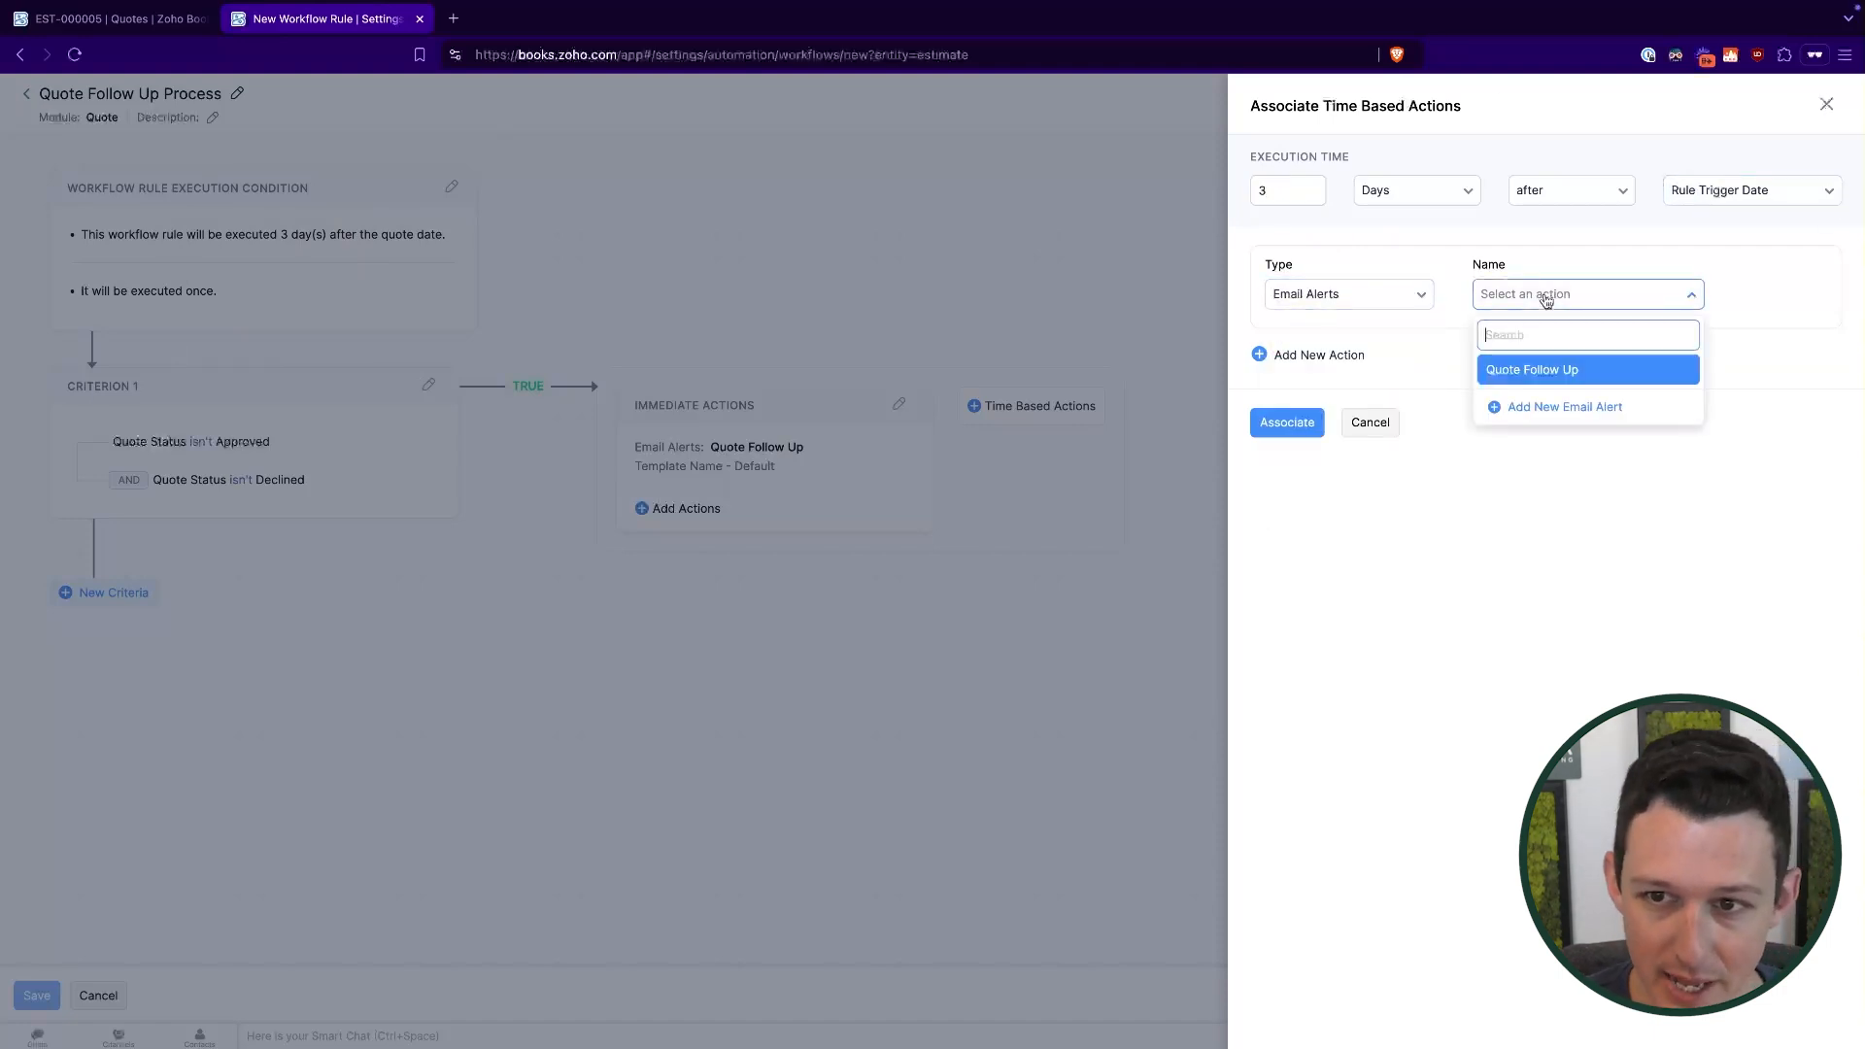
pyautogui.click(1546, 370)
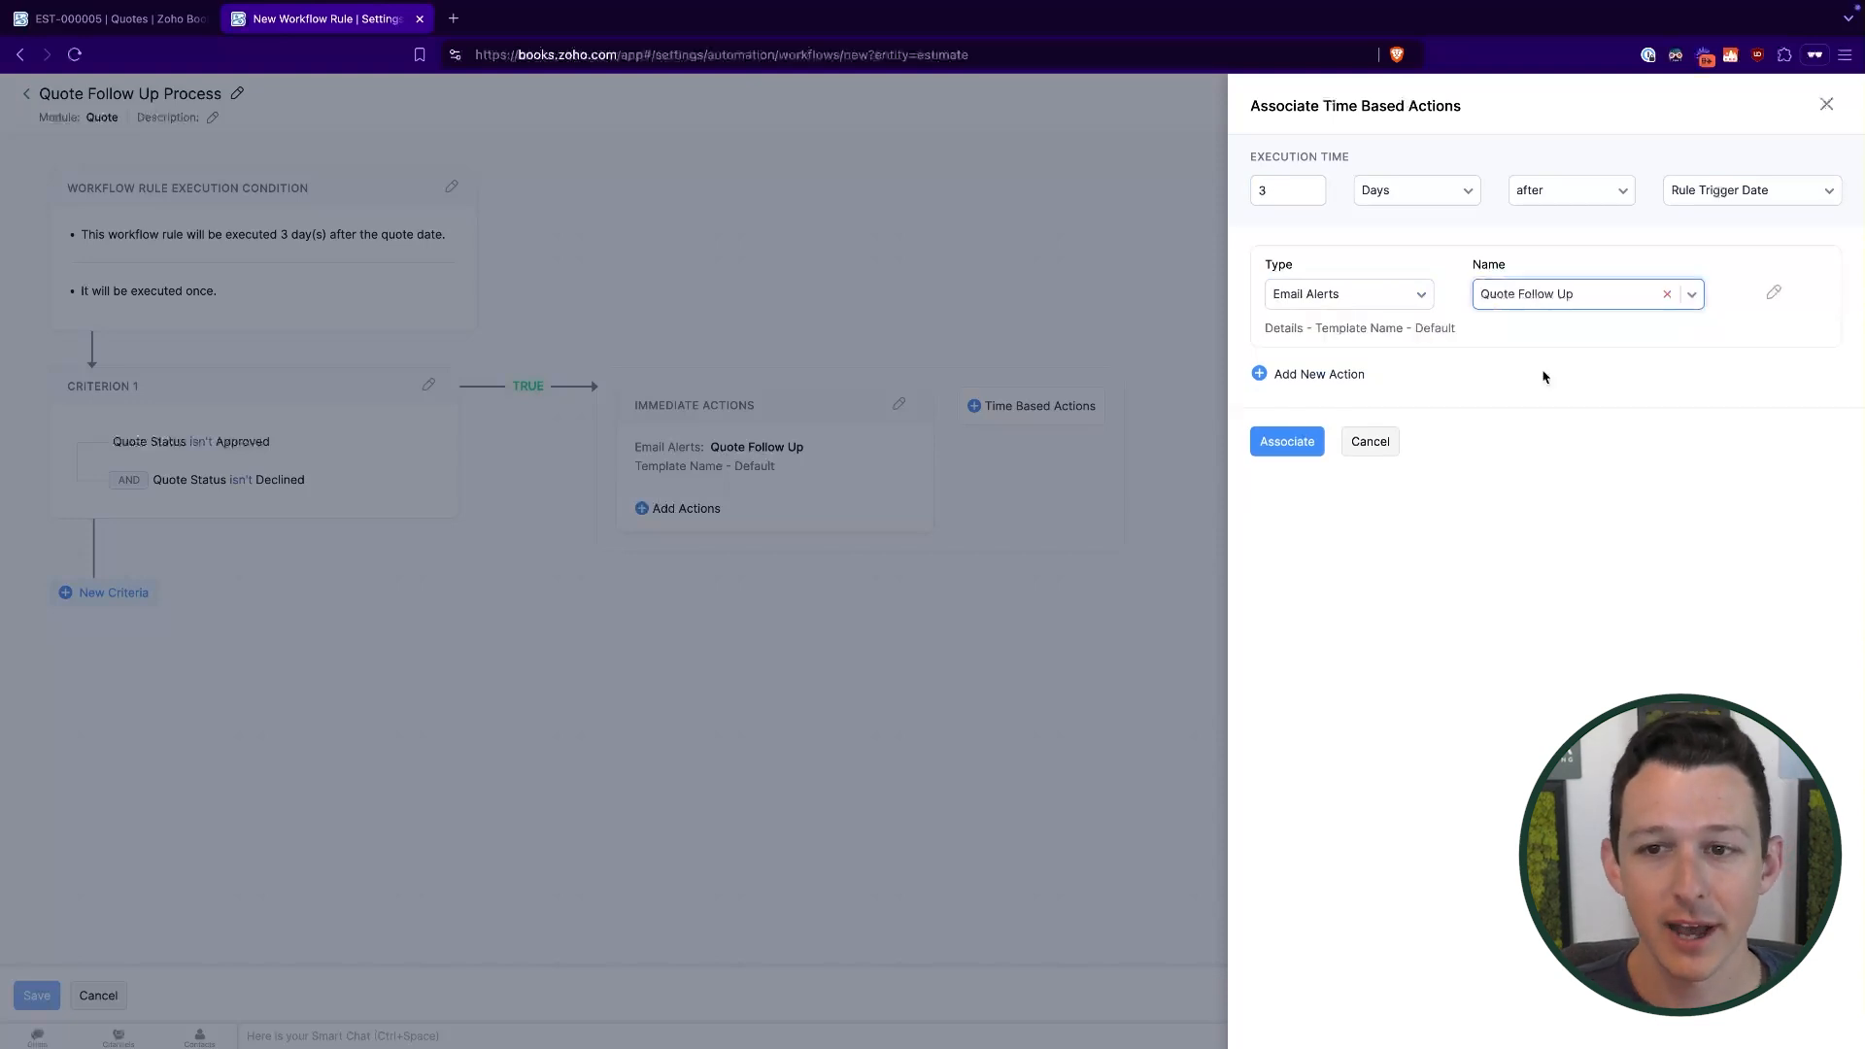
pyautogui.click(1285, 453)
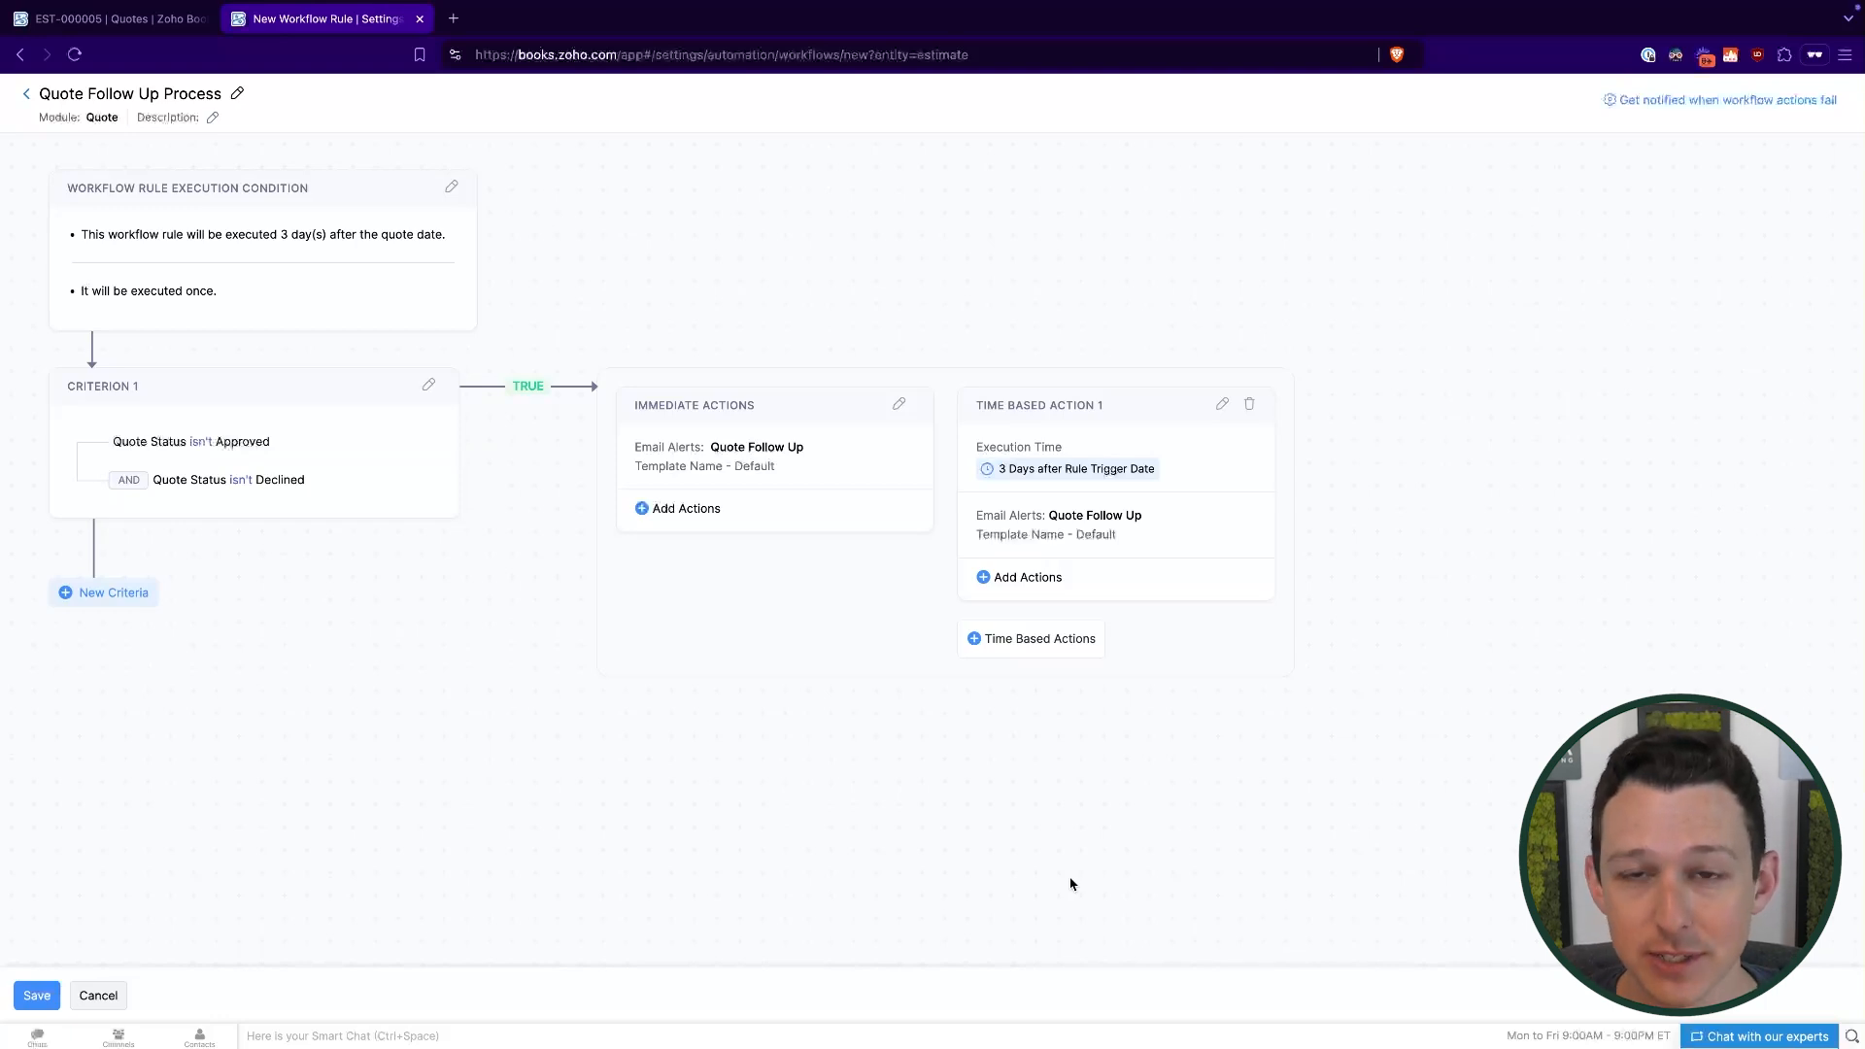
# Start a second time based action for Criterion 1 with an execution time of 7 Days after the Rule Trigger Date.
pyautogui.click(1059, 639)
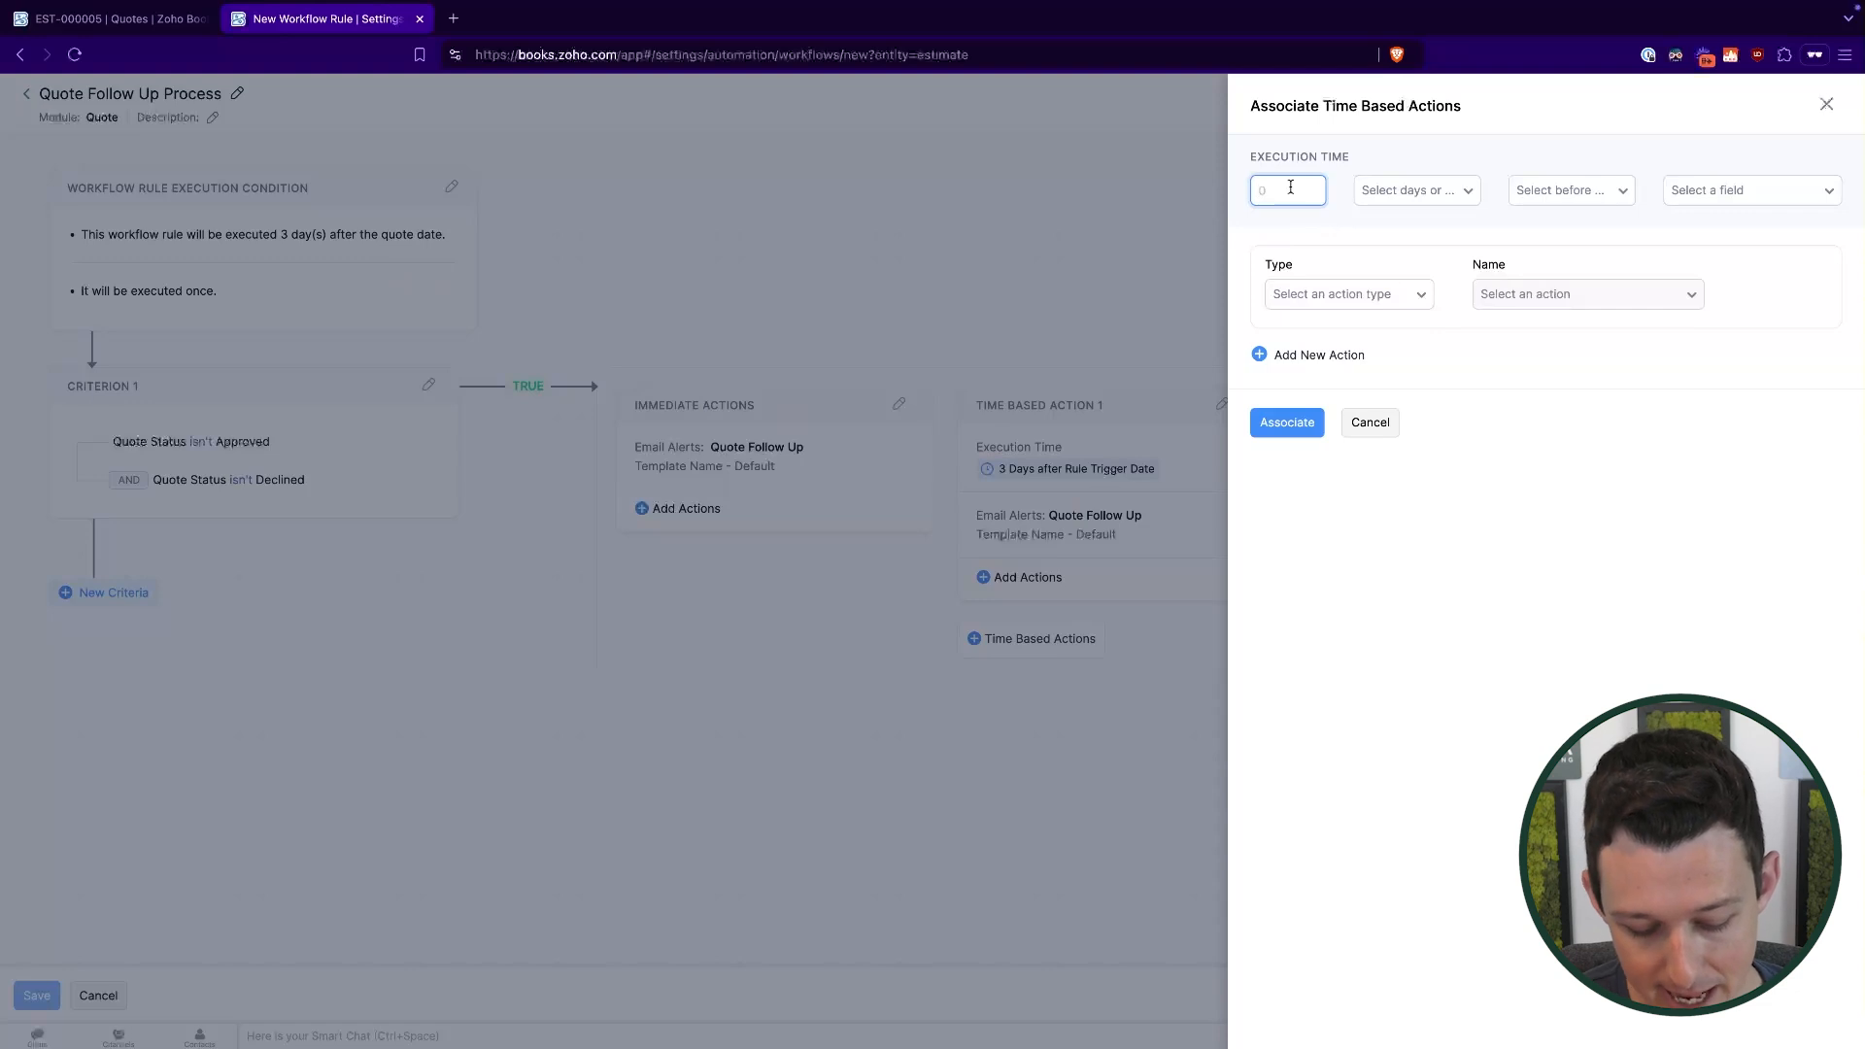
pyautogui.write('7')
pyautogui.click(1389, 193)
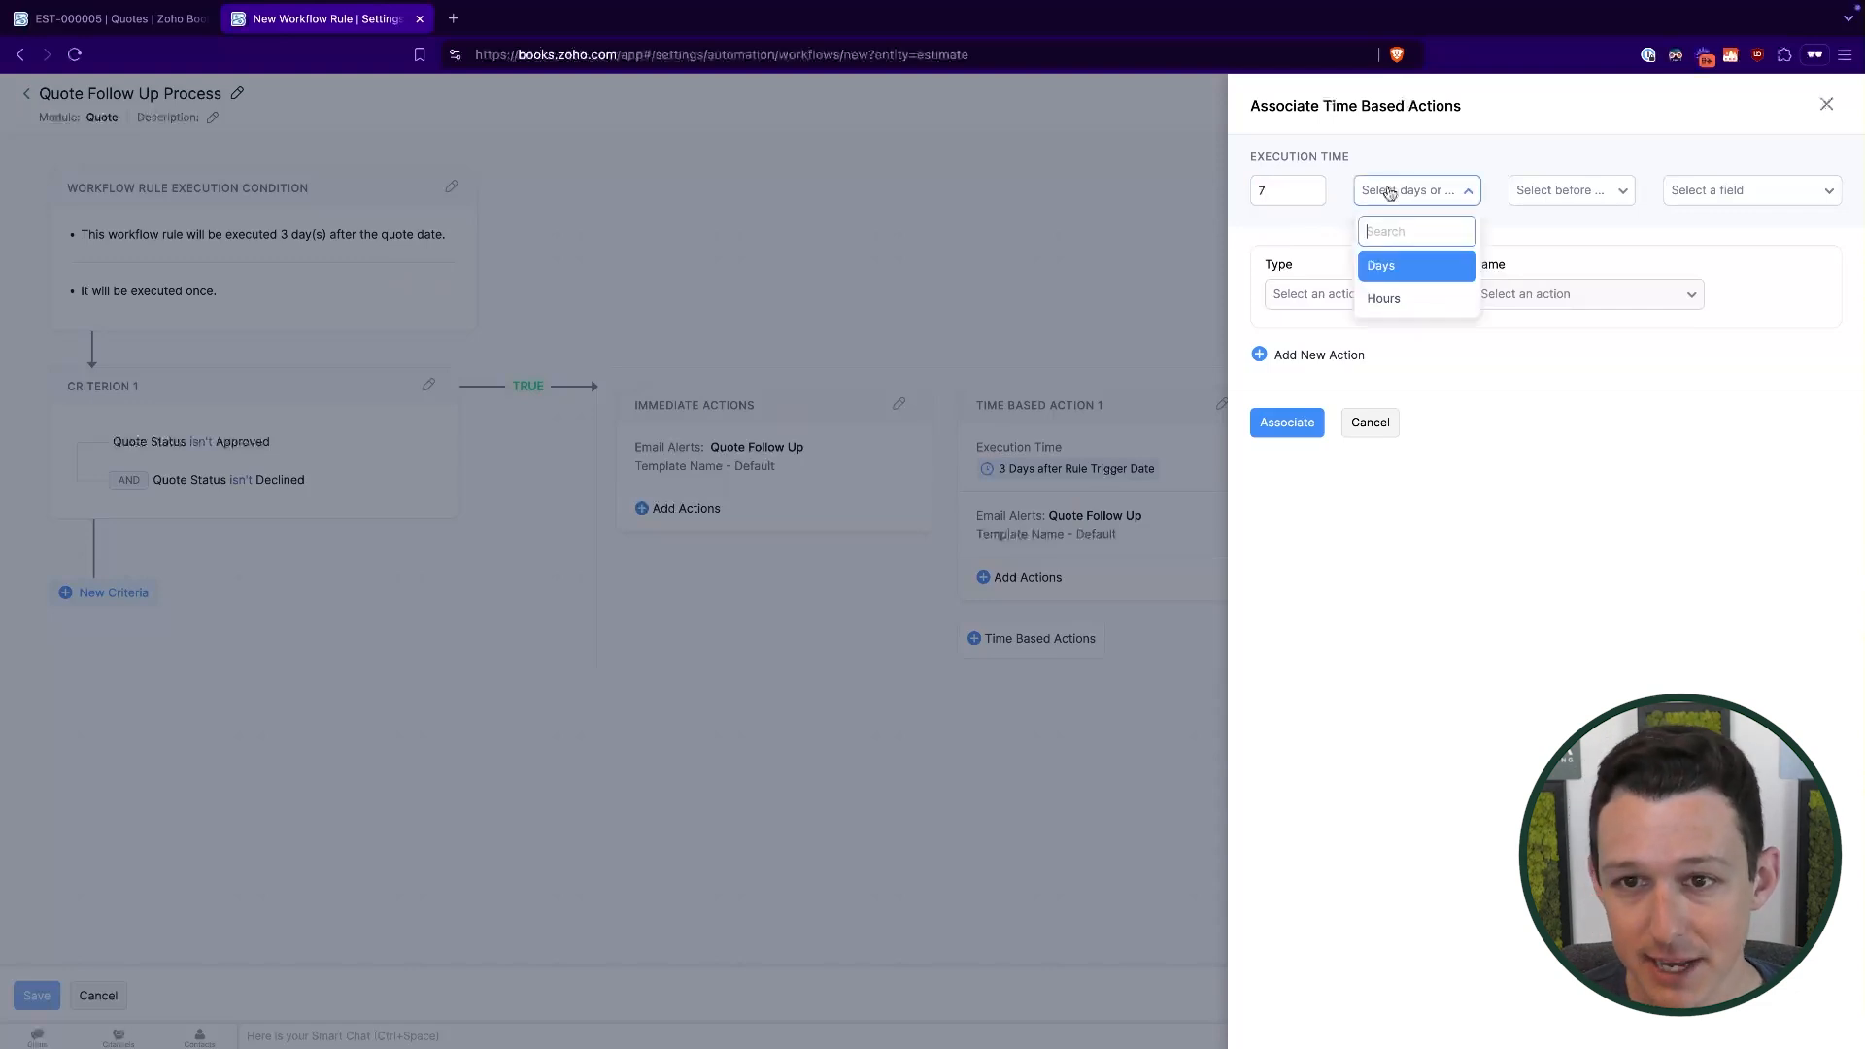
pyautogui.click(1397, 268)
pyautogui.click(1589, 194)
pyautogui.click(1583, 266)
pyautogui.click(1700, 191)
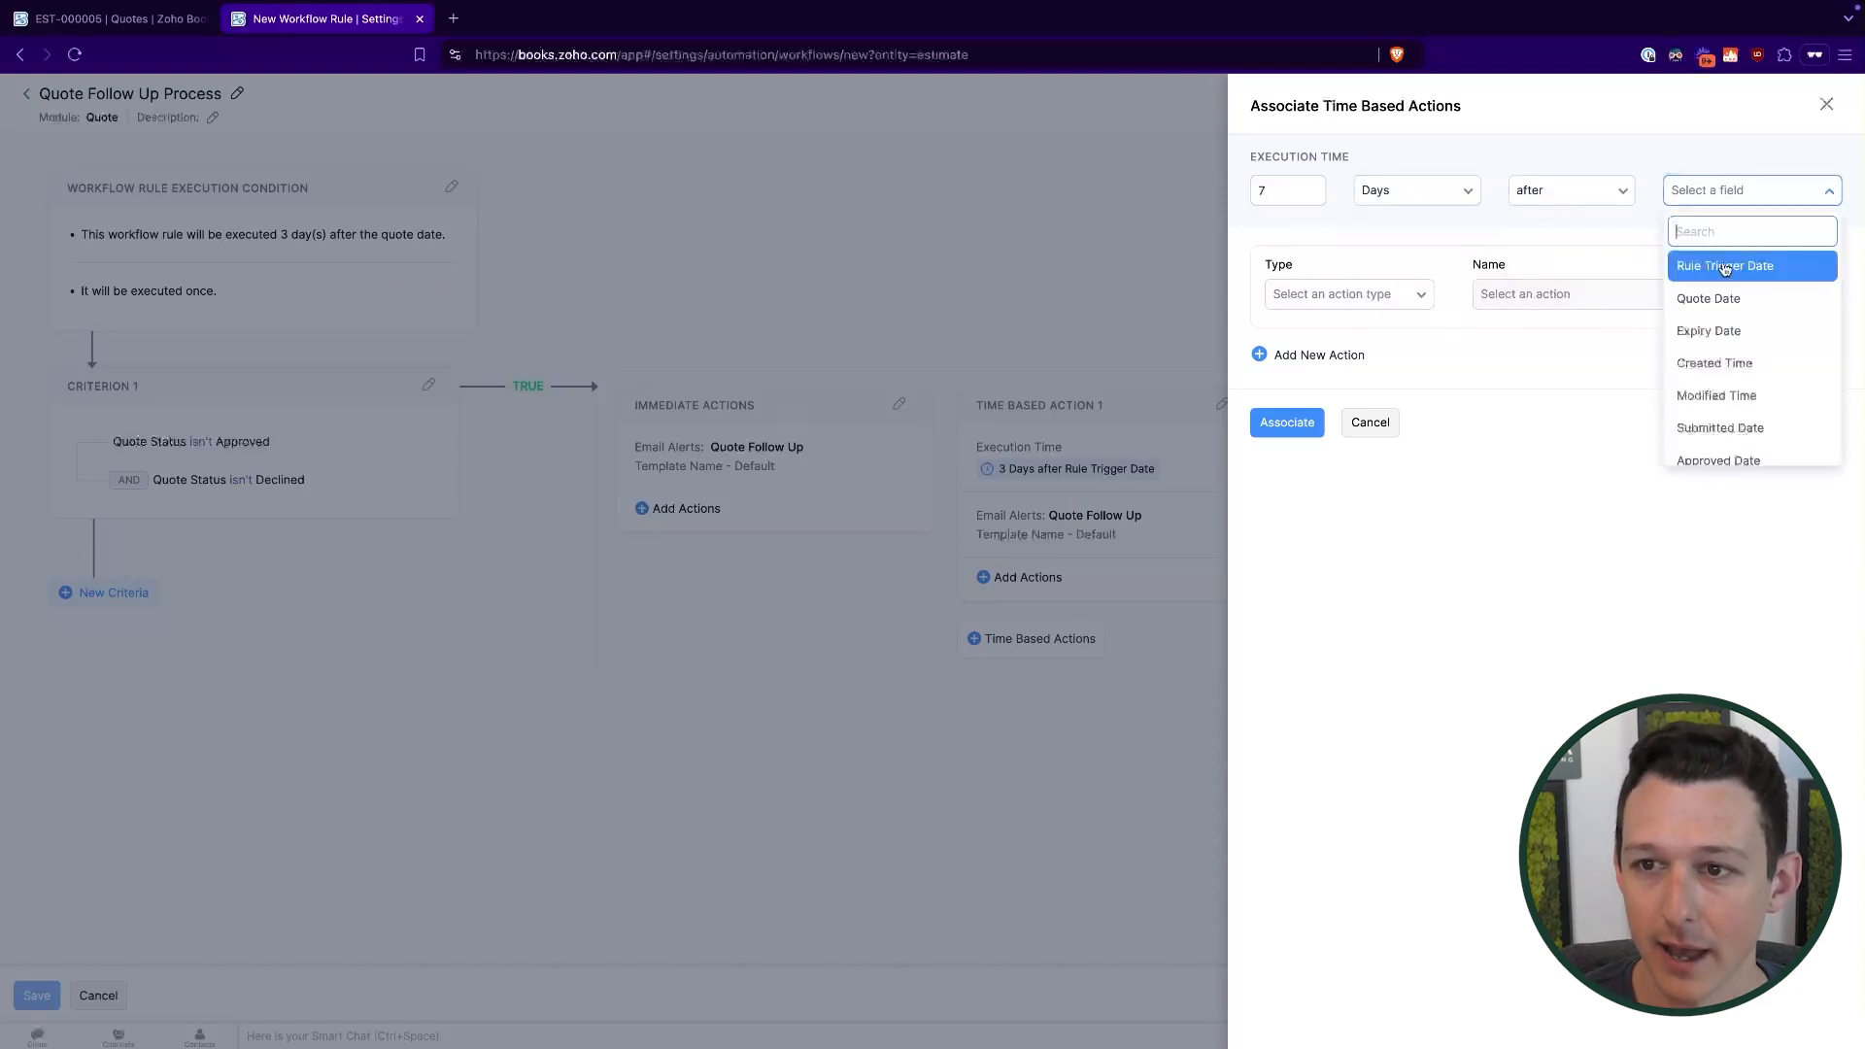
pyautogui.click(1725, 258)
# Associate the Quote Follow Up email alert with the 7-day time based action.
pyautogui.click(1399, 294)
pyautogui.click(1374, 367)
pyautogui.click(1533, 297)
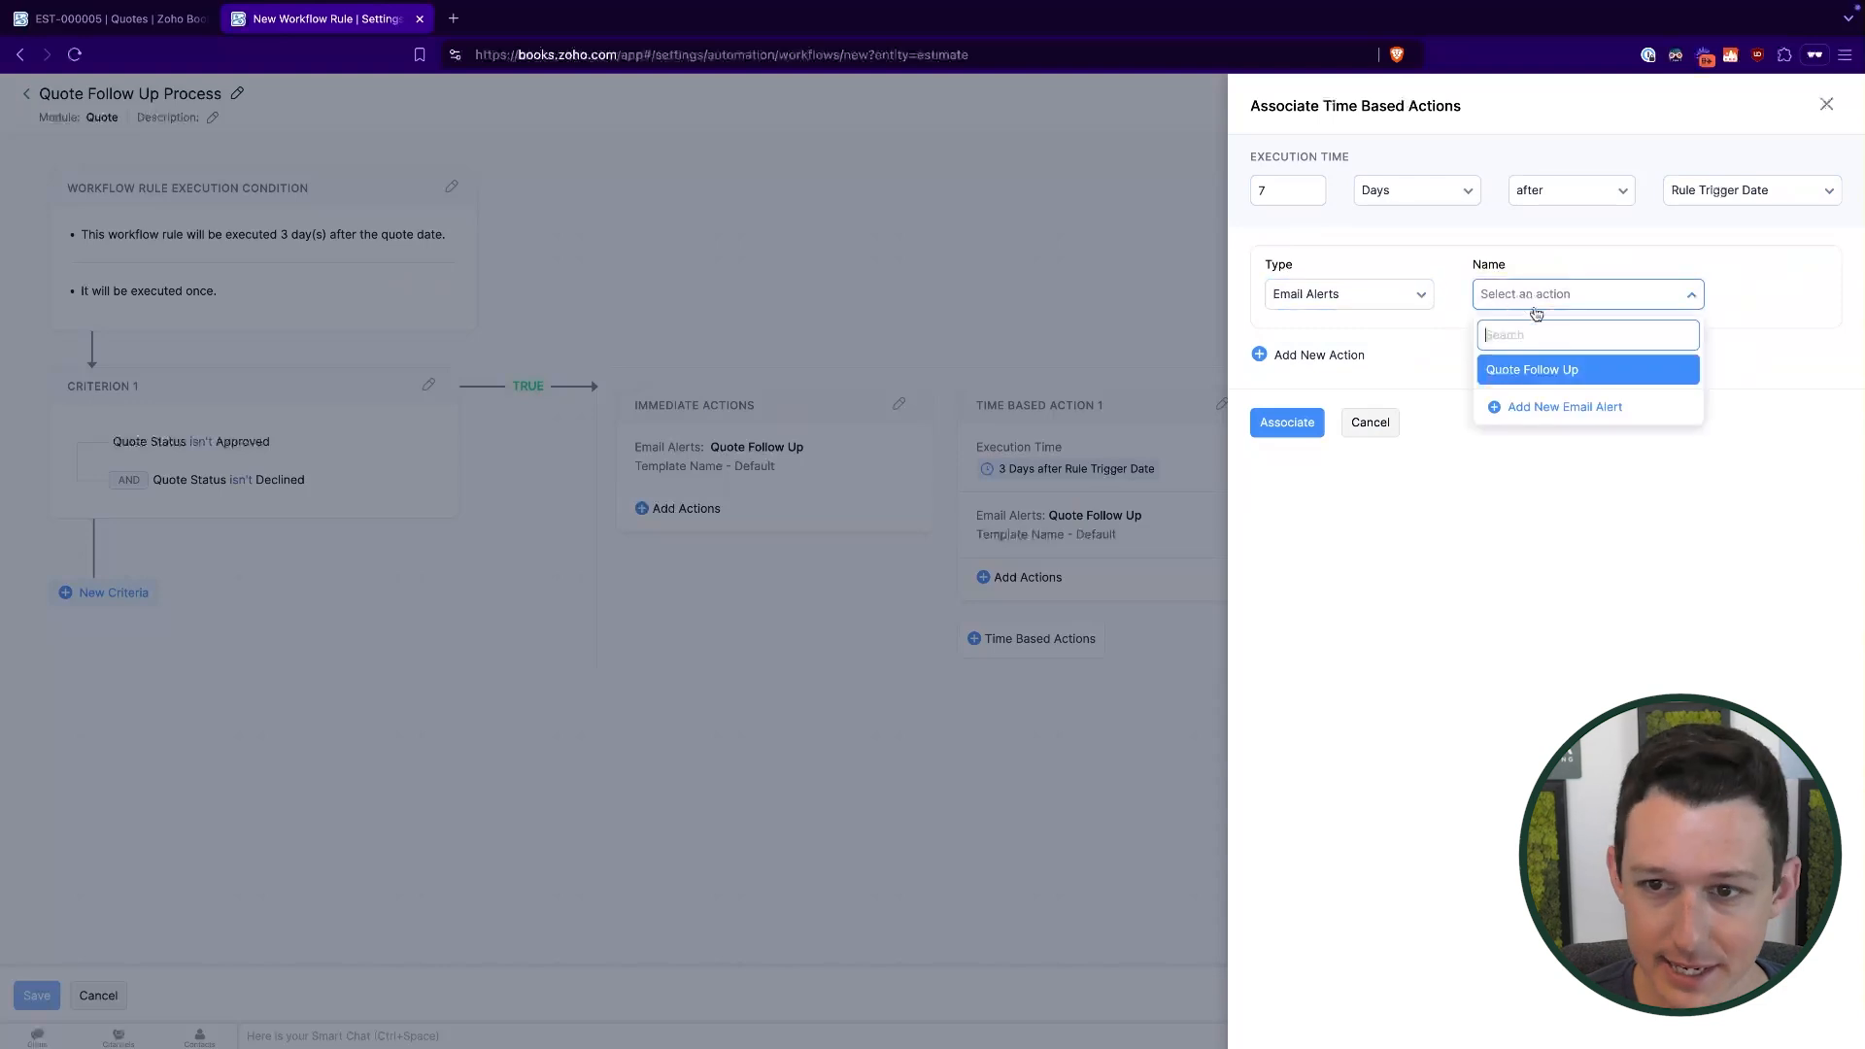
pyautogui.click(1560, 367)
pyautogui.click(1287, 442)
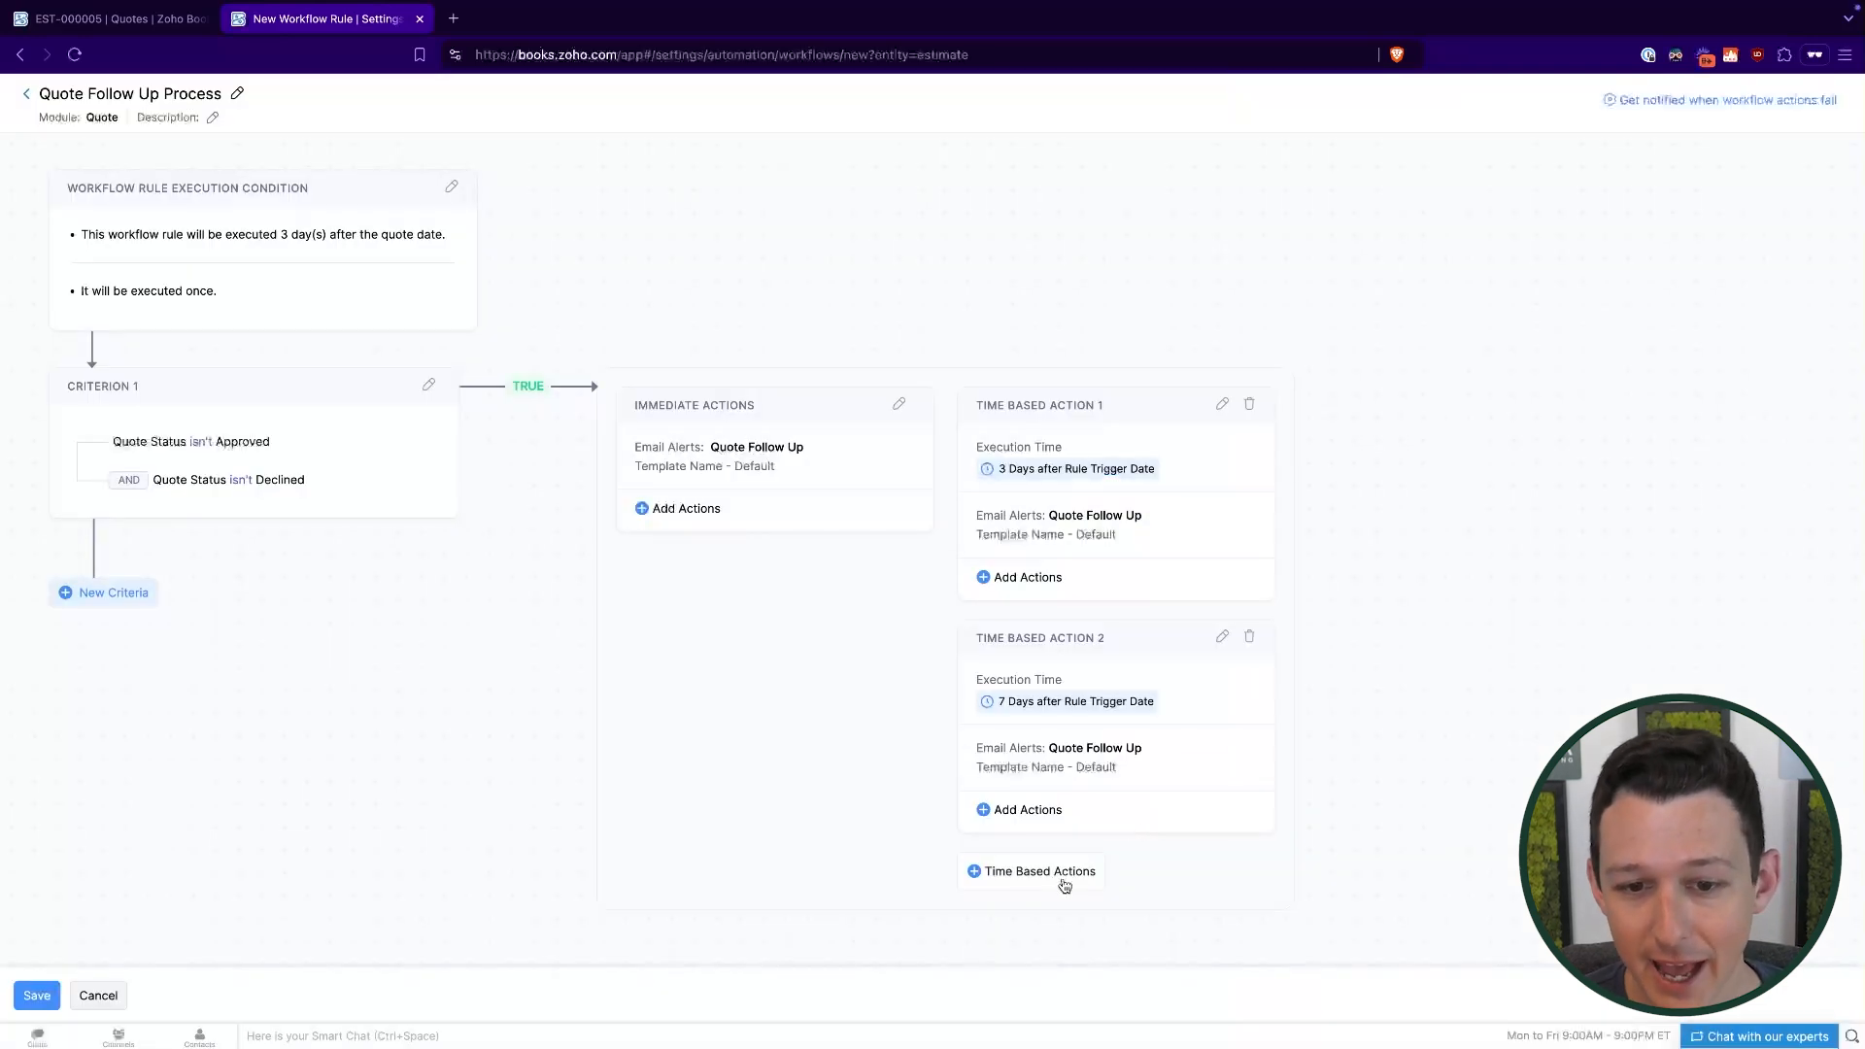
# Start a third time based action for Criterion 1 with an execution time of 10 Days after the Rule Trigger Date.
pyautogui.scroll(-1, 899, 737)
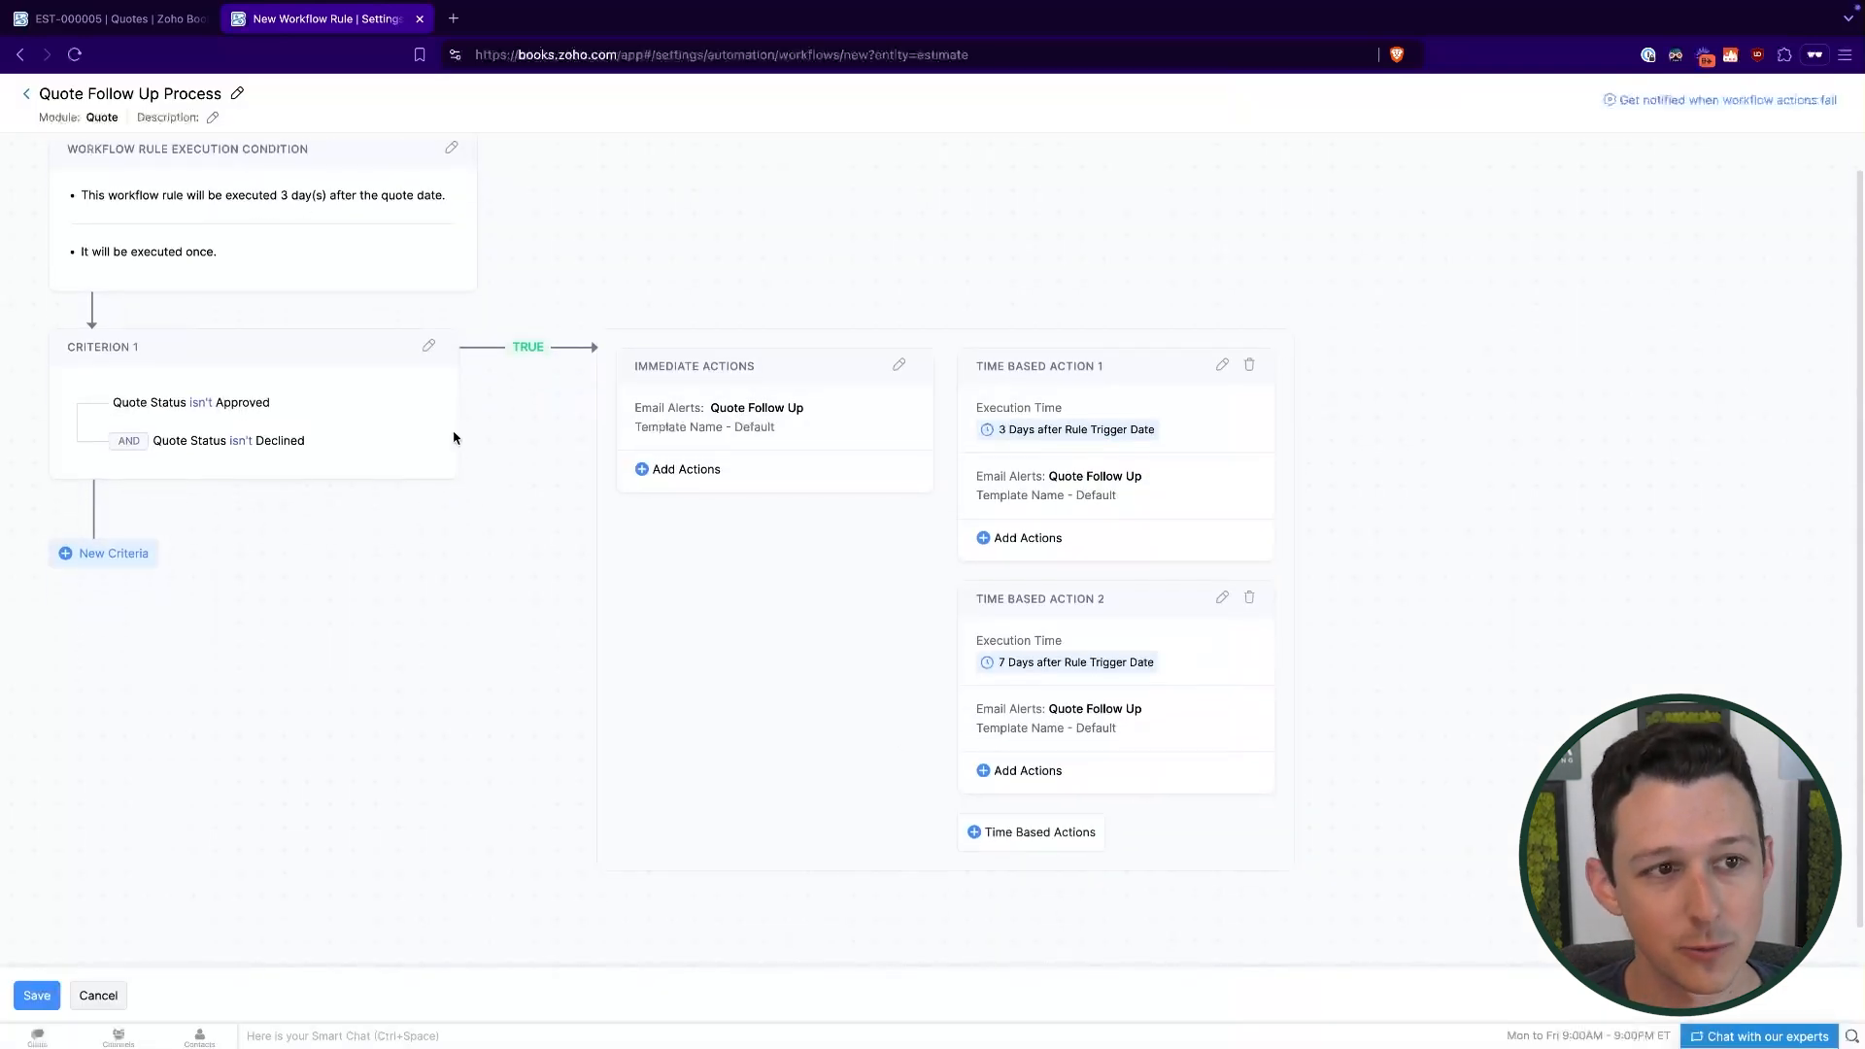
pyautogui.click(1006, 833)
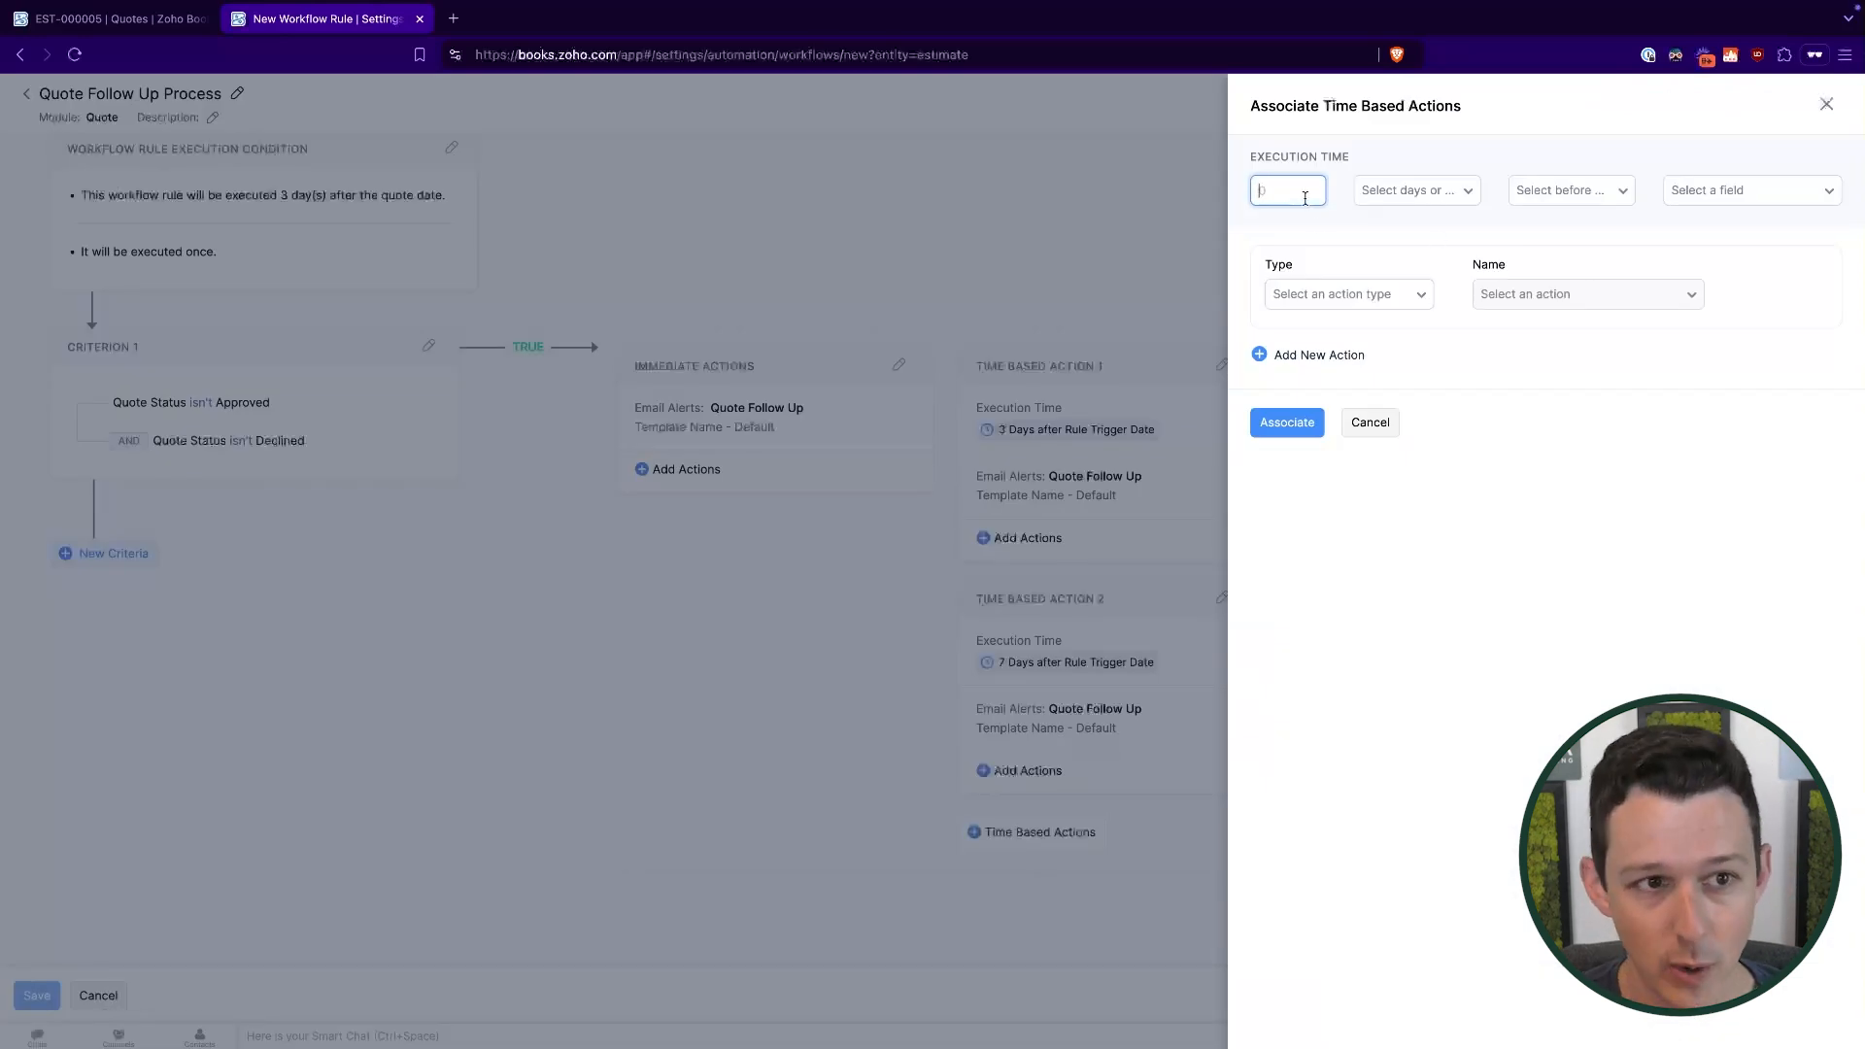
pyautogui.write('10')
pyautogui.click(1408, 191)
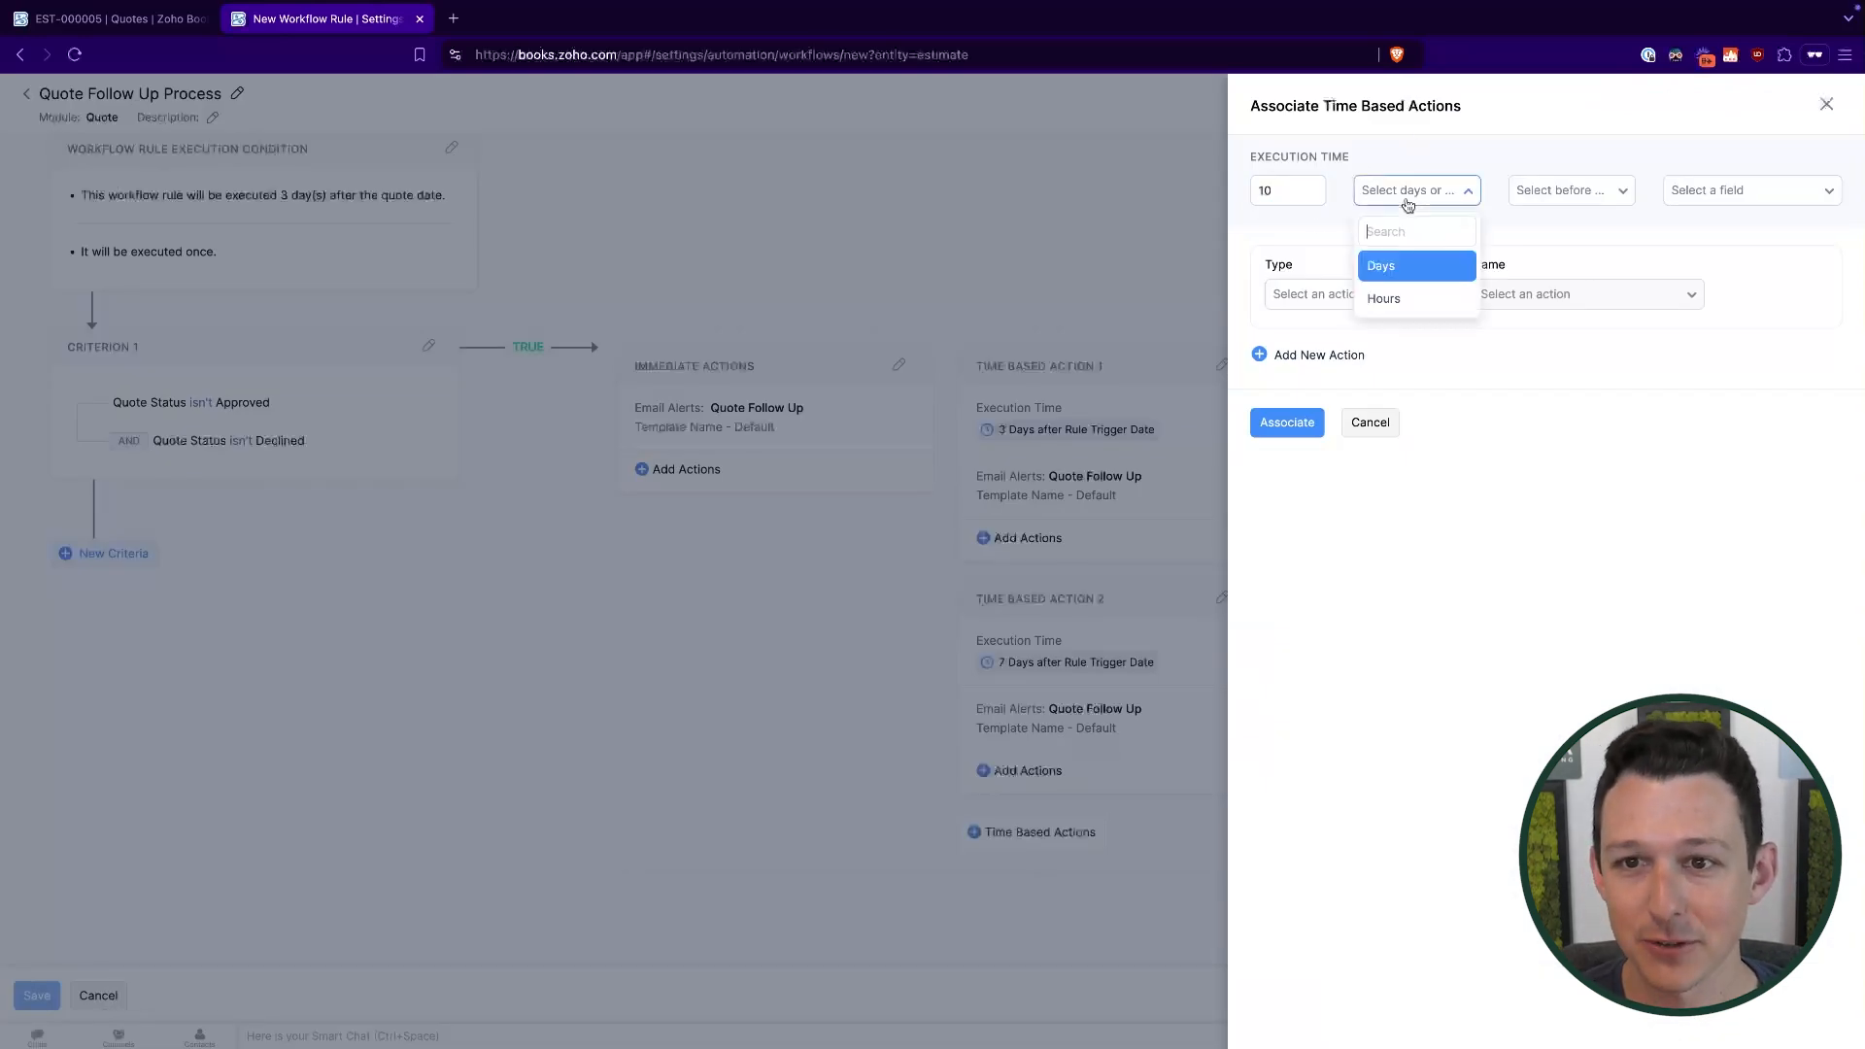
pyautogui.click(1407, 256)
pyautogui.click(1578, 192)
pyautogui.click(1573, 272)
pyautogui.click(1730, 195)
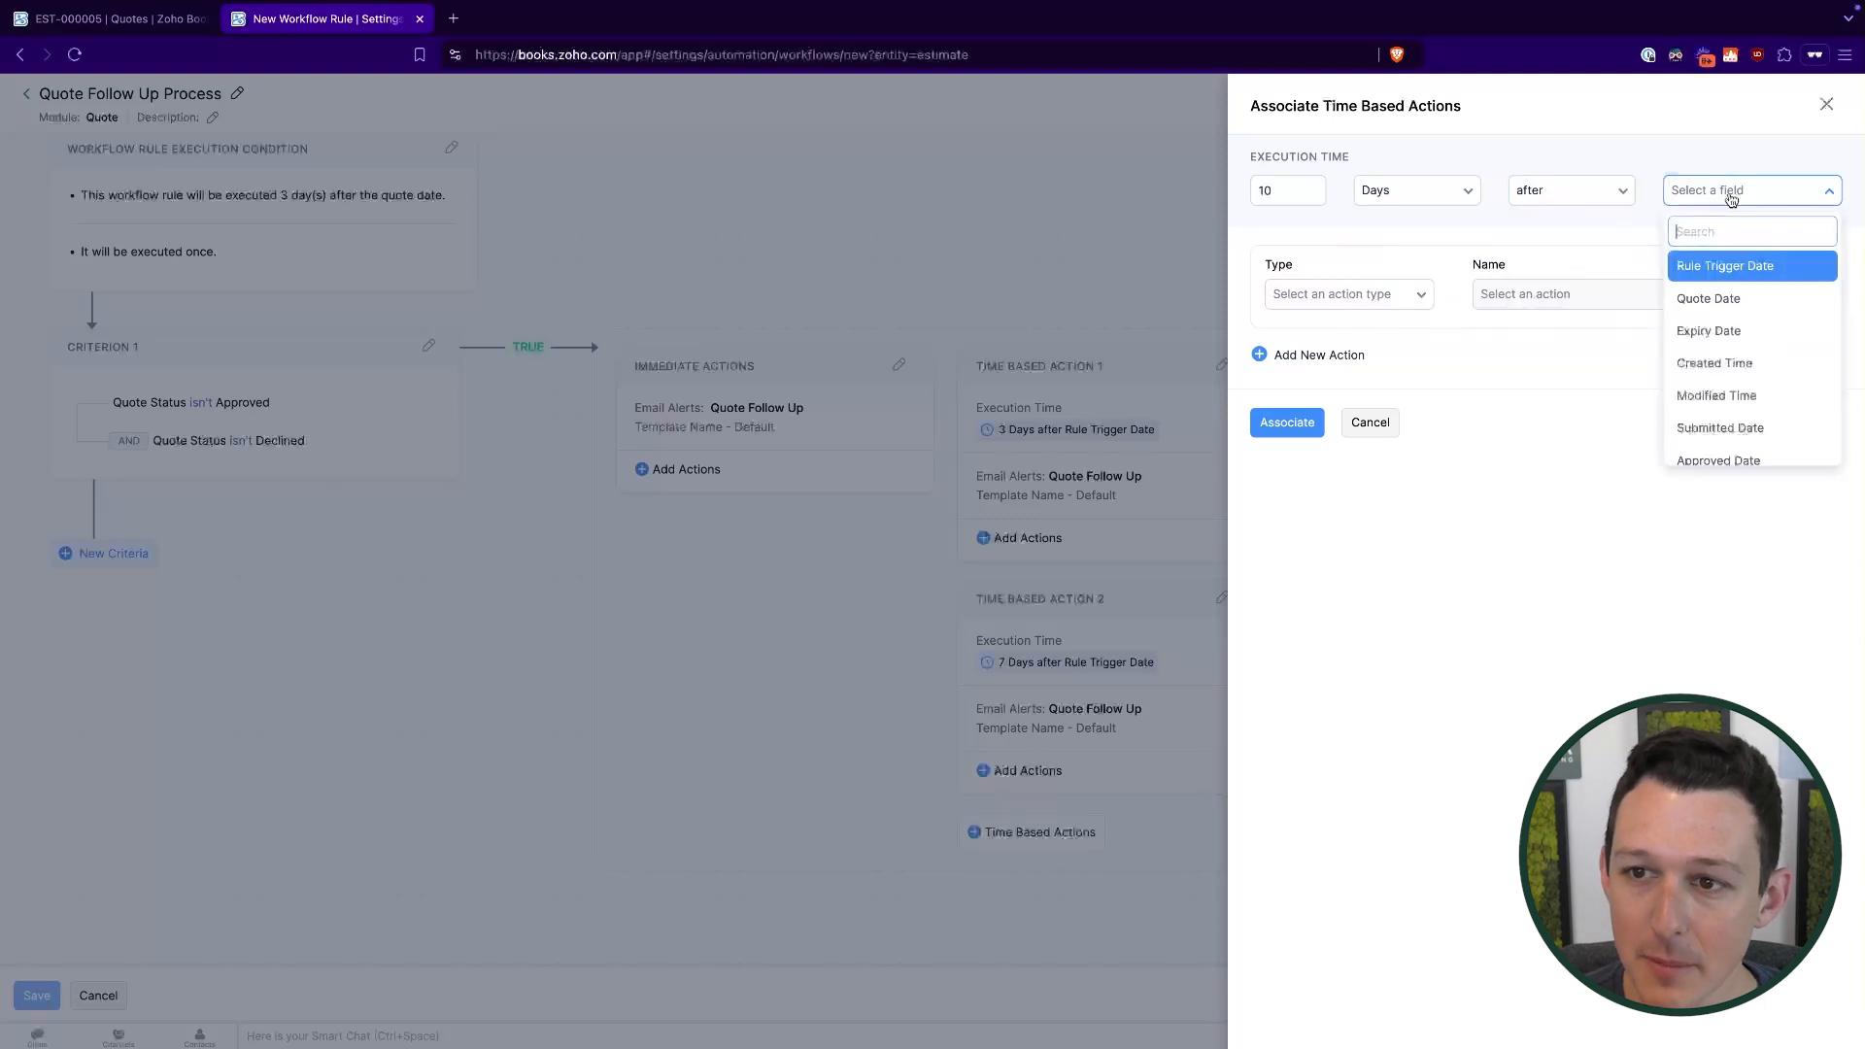
pyautogui.click(1732, 268)
# Create an in-app notification named Notify Salesperson for the 10-day action, with Sales person as the recipient.
pyautogui.click(1385, 297)
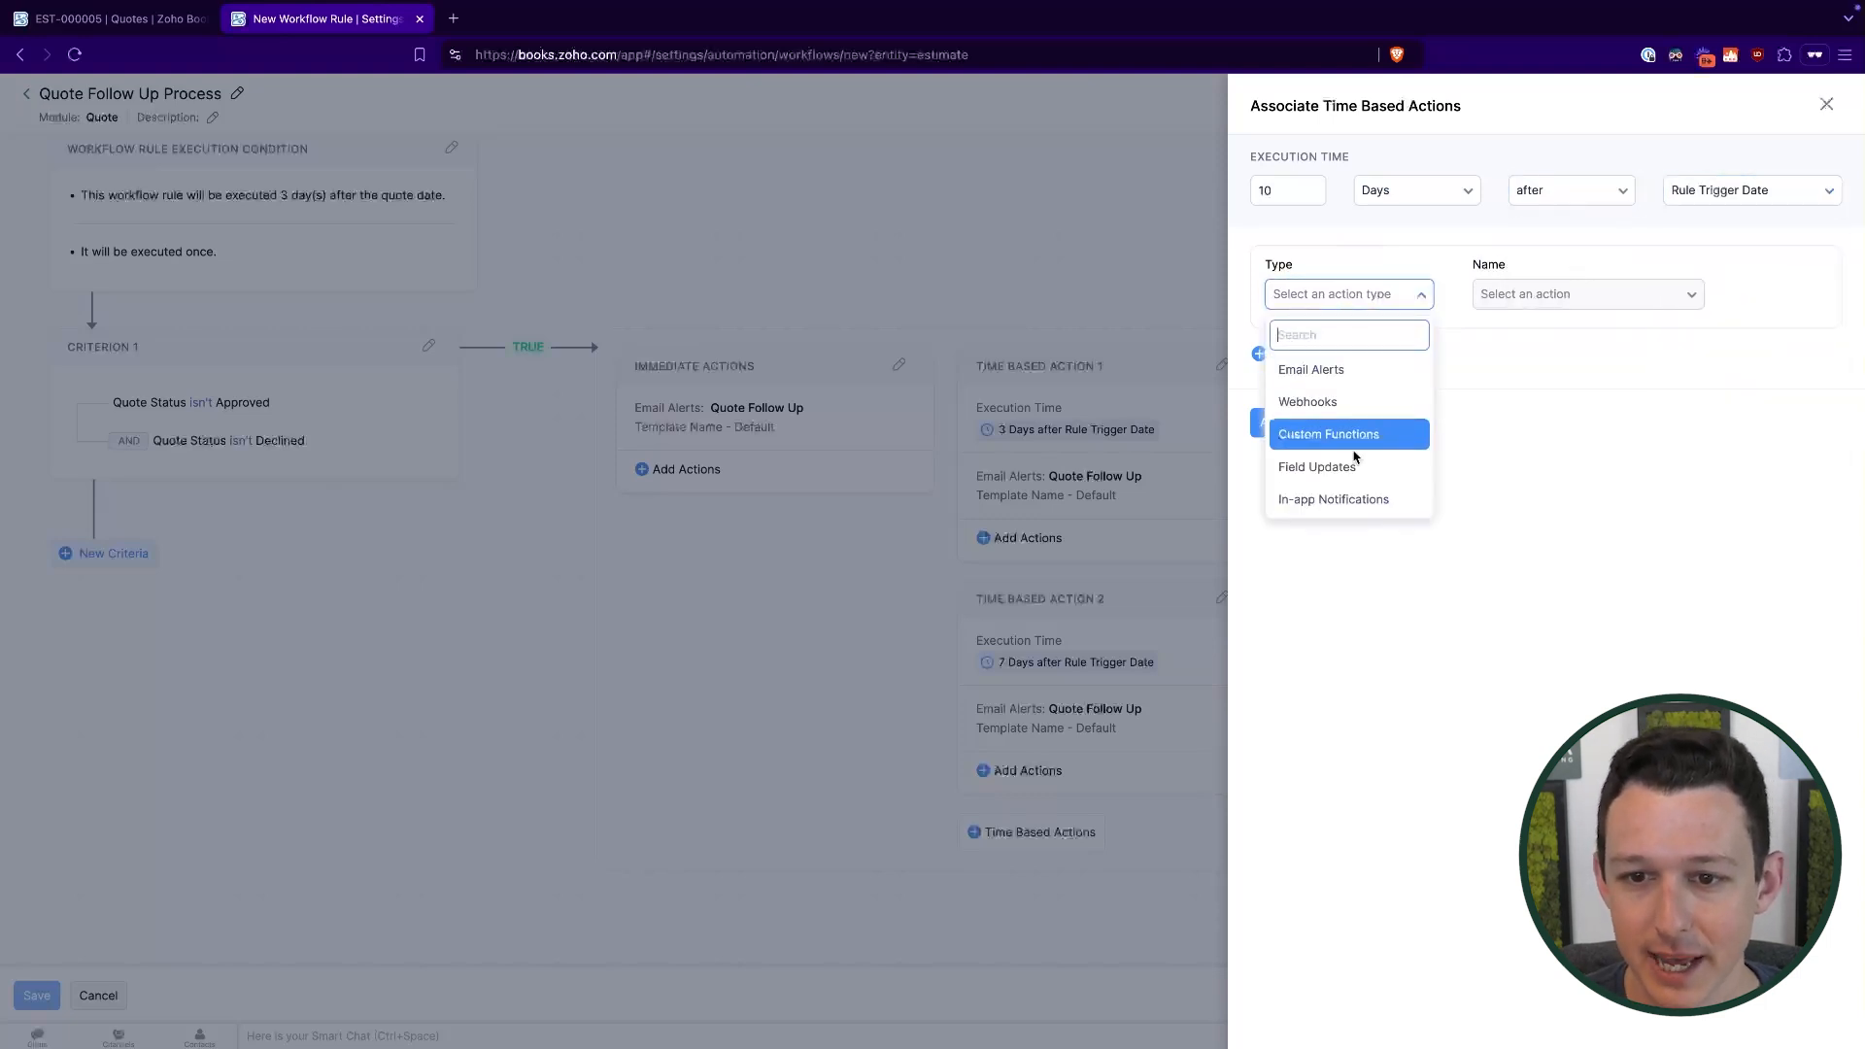
pyautogui.click(1343, 501)
pyautogui.click(1588, 307)
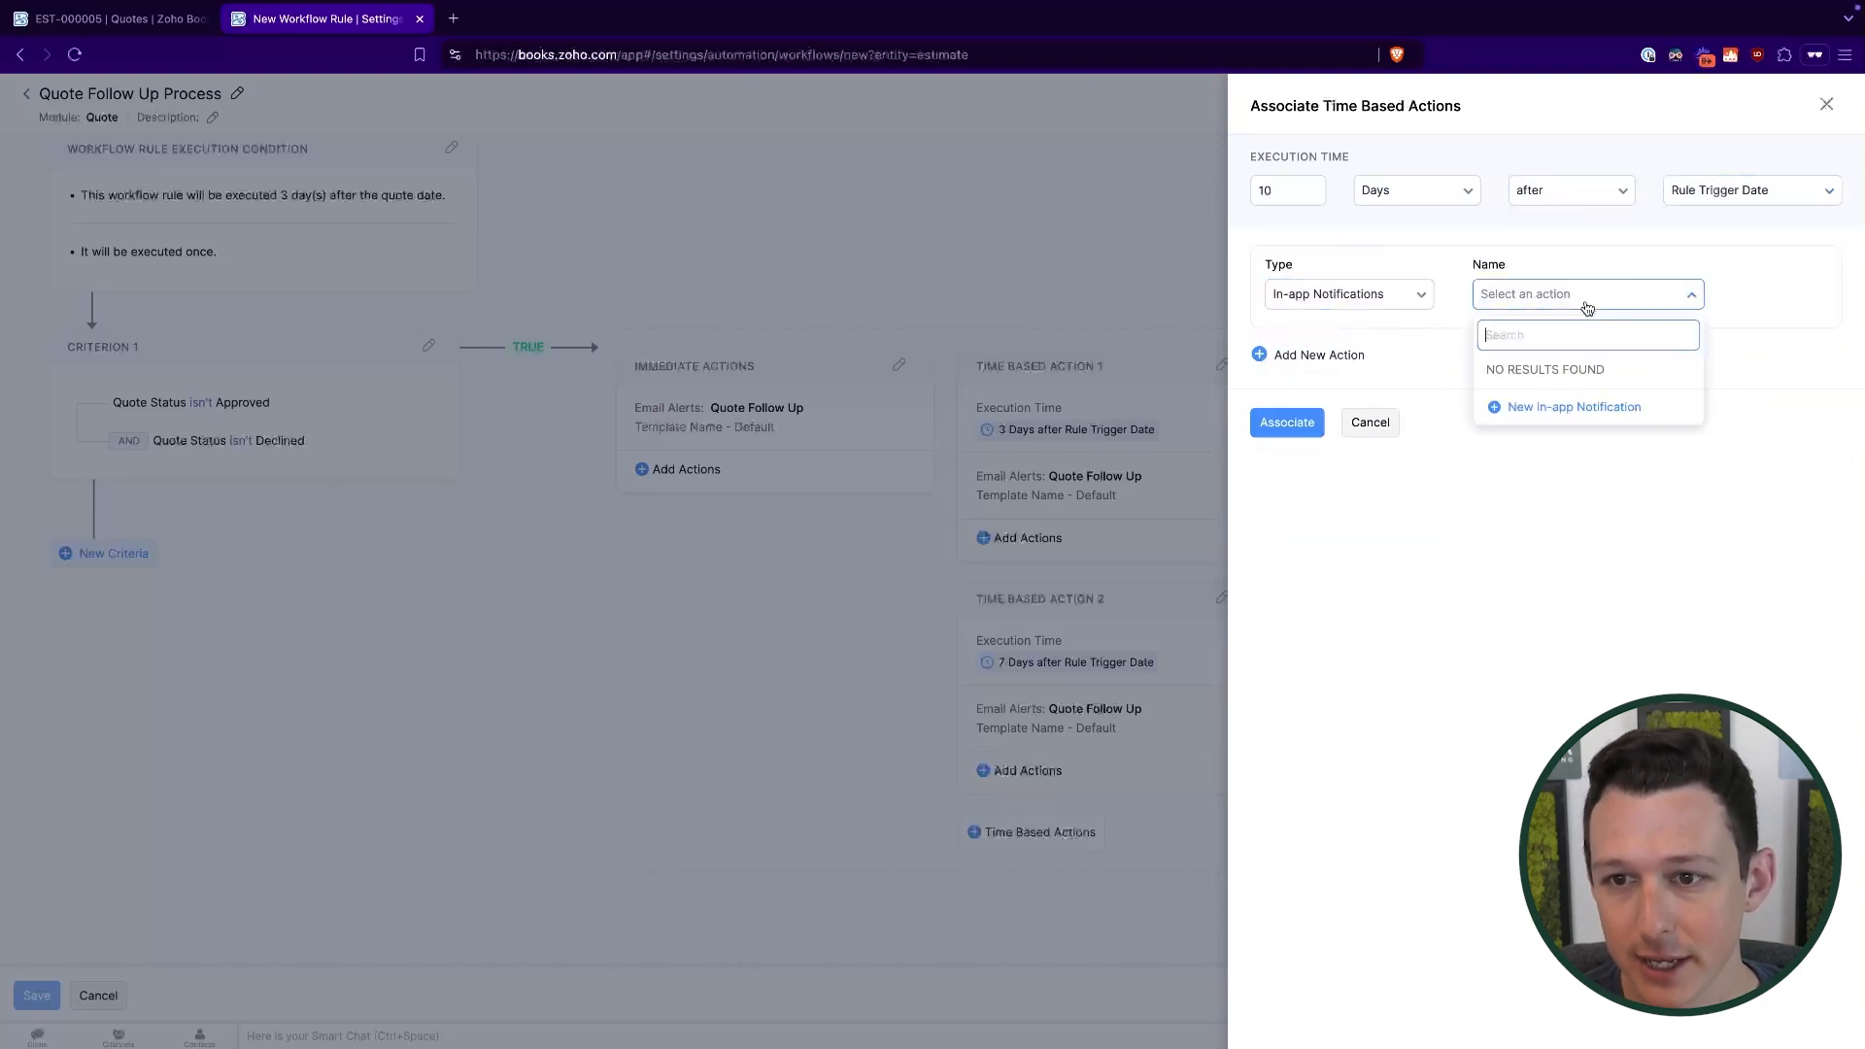
pyautogui.click(1561, 407)
pyautogui.write('No')
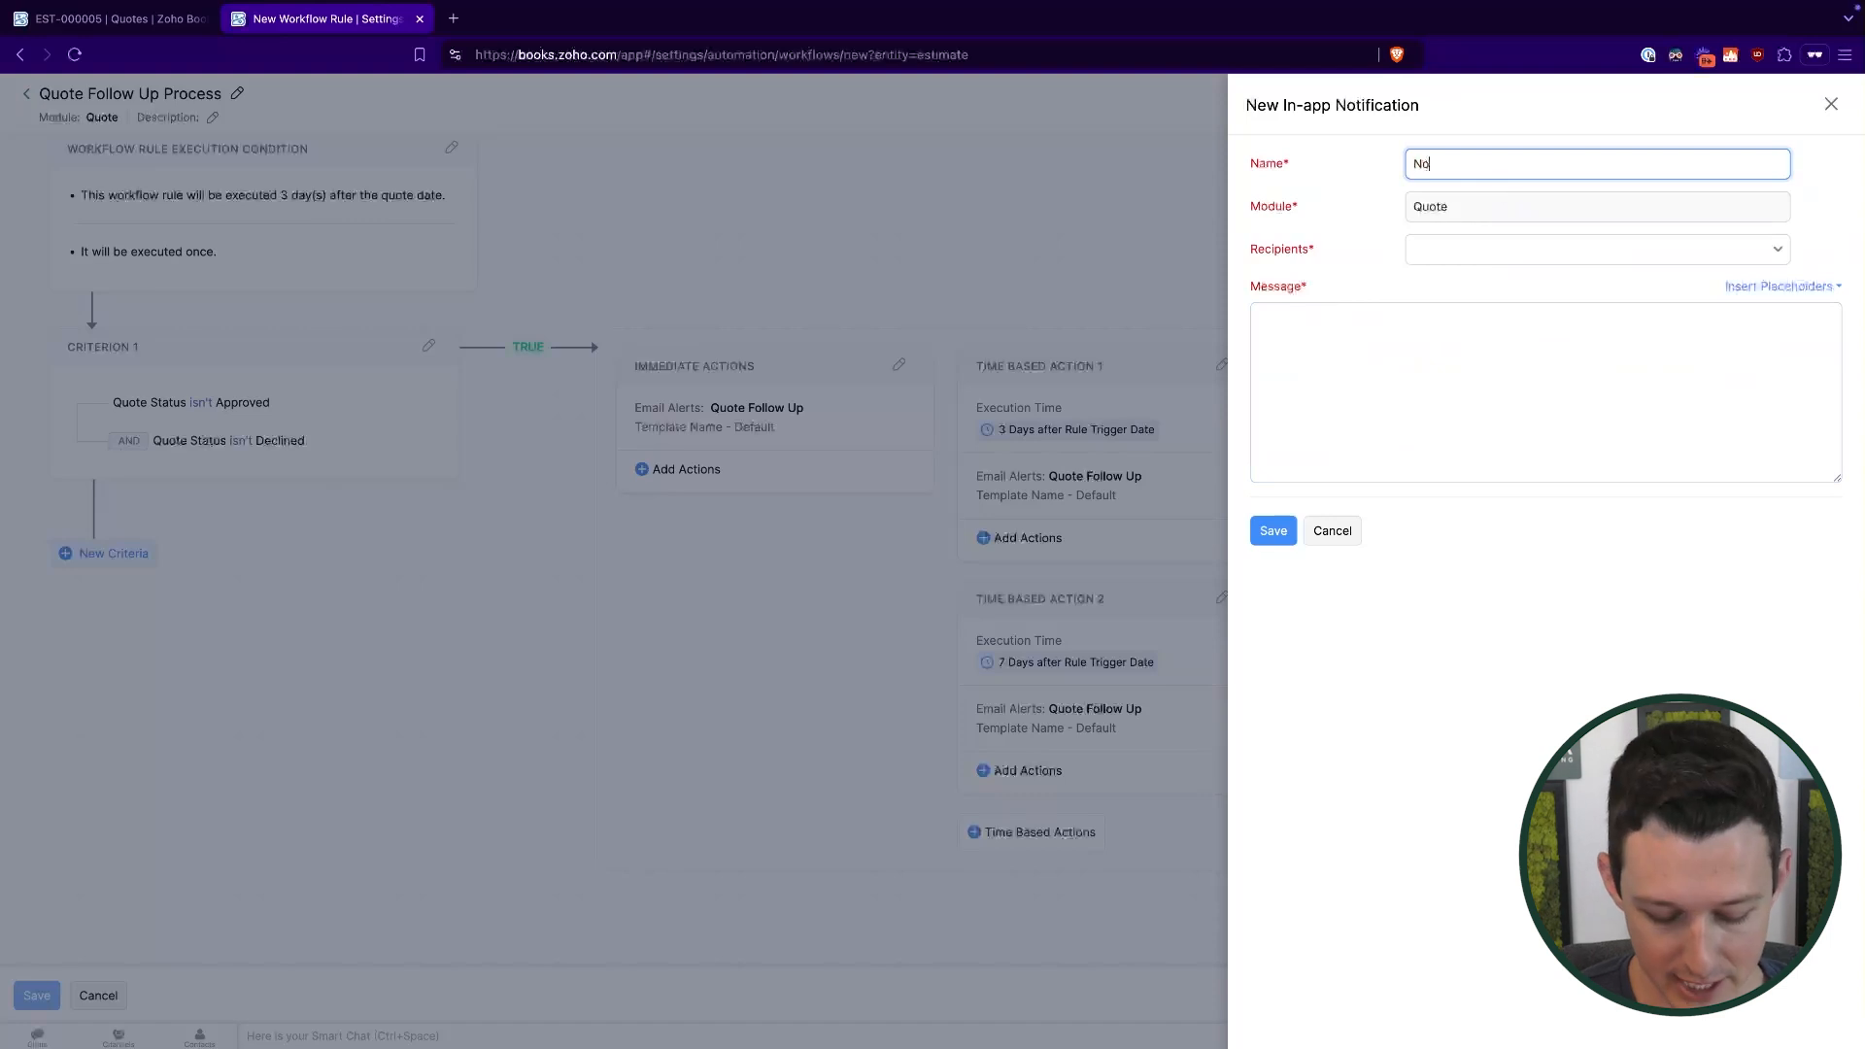
pyautogui.write('tify Salesperson')
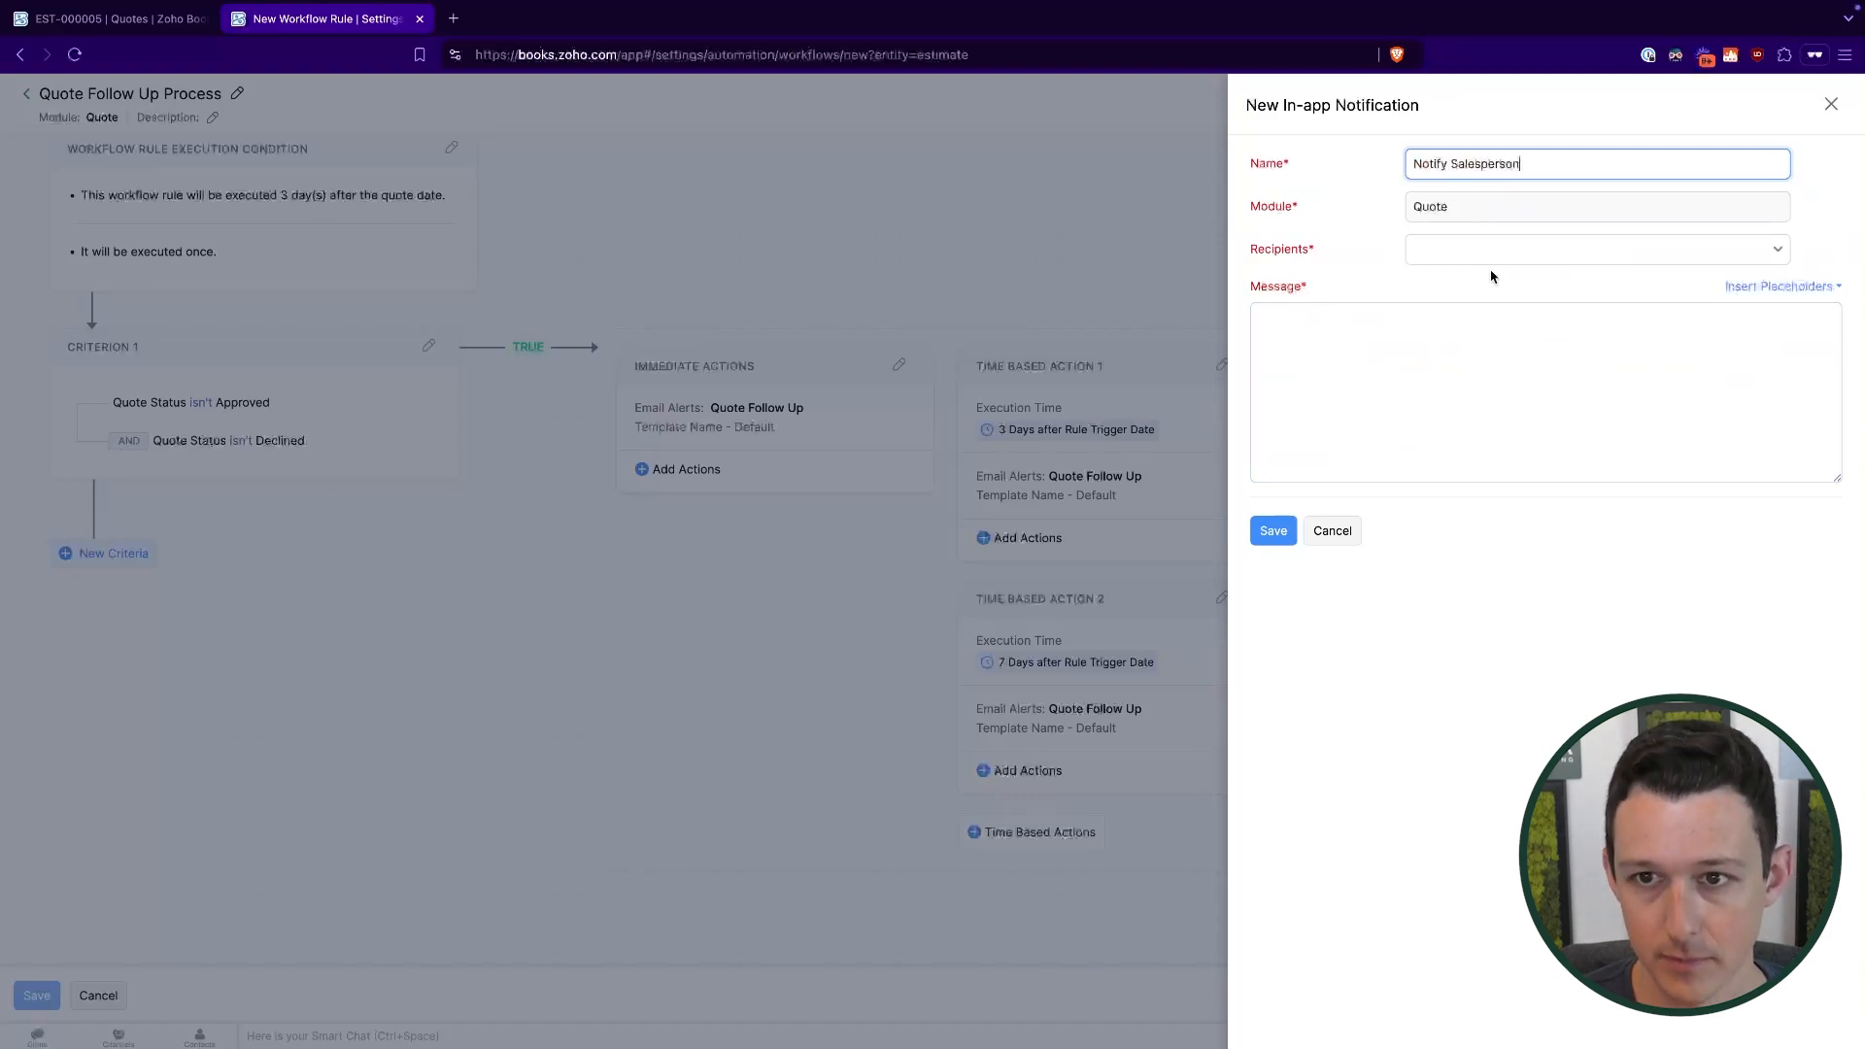
pyautogui.click(1490, 249)
pyautogui.click(1492, 408)
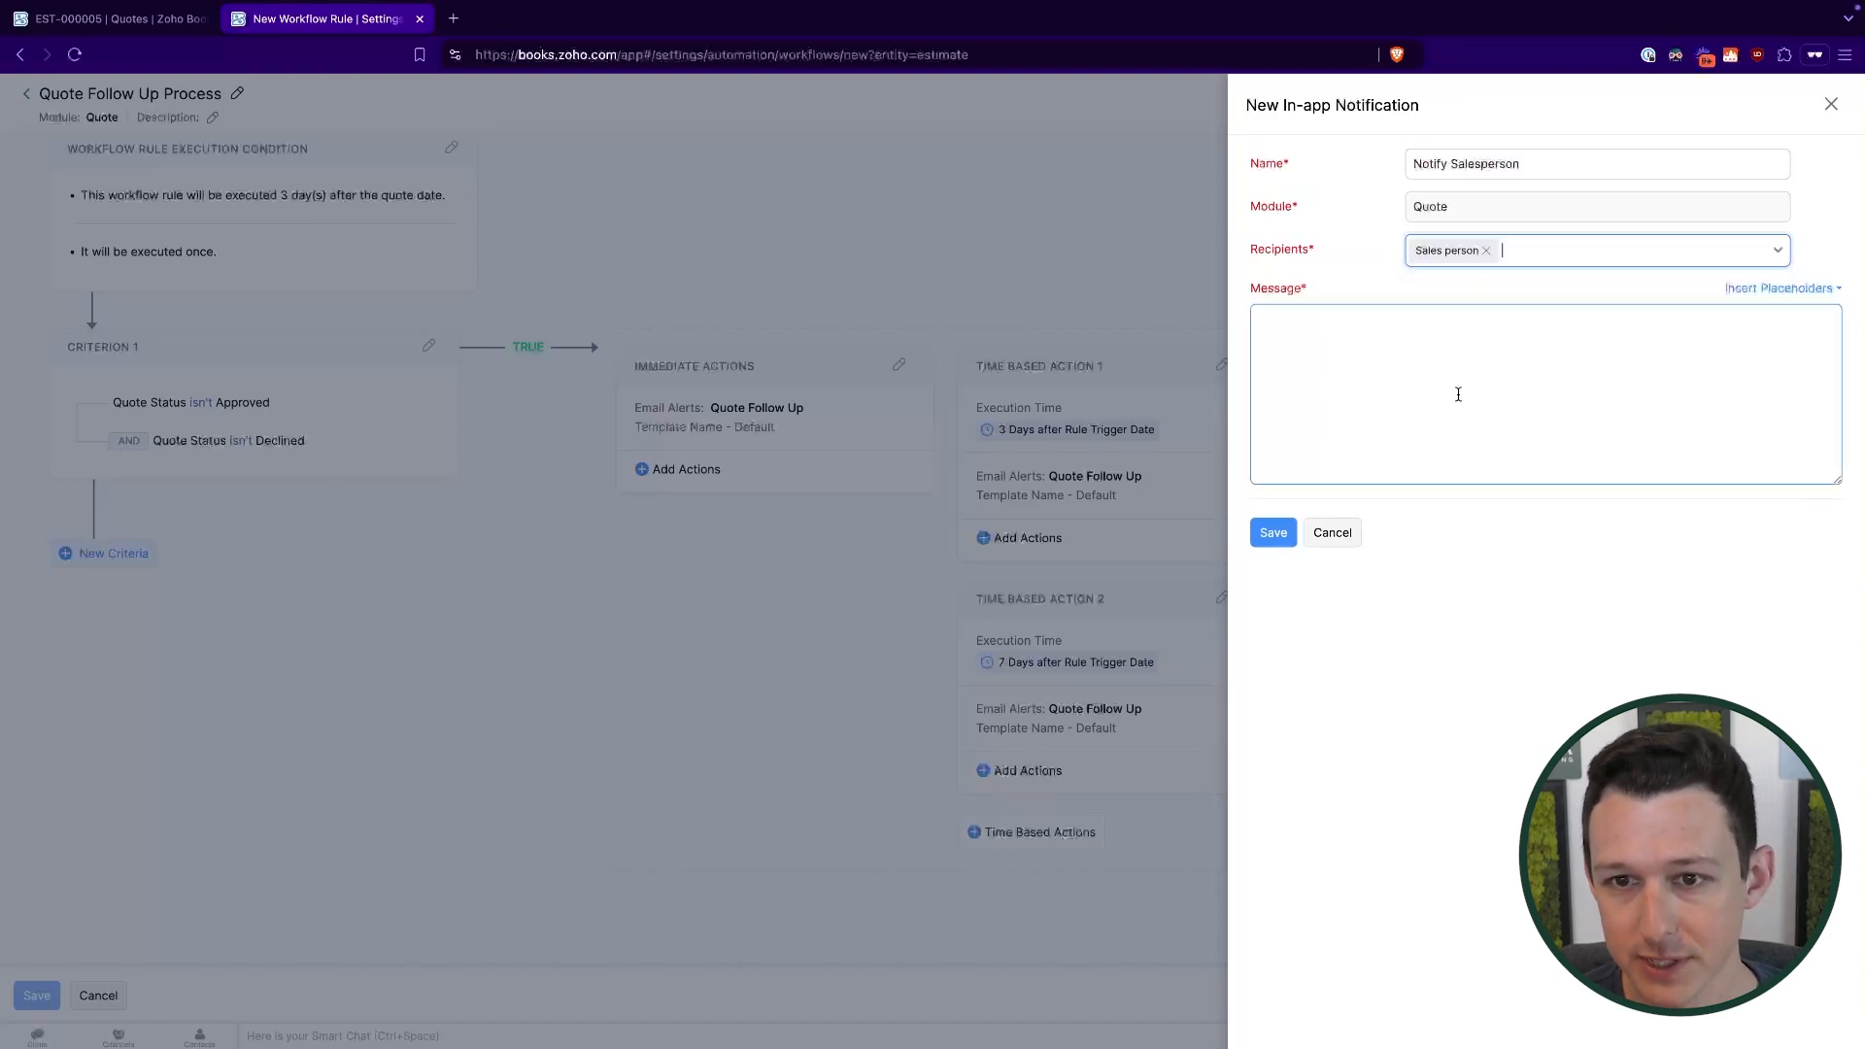
# Write the notification message as the Quote Number placeholder followed by "has not been accepted" and save the notification.
pyautogui.click(1457, 395)
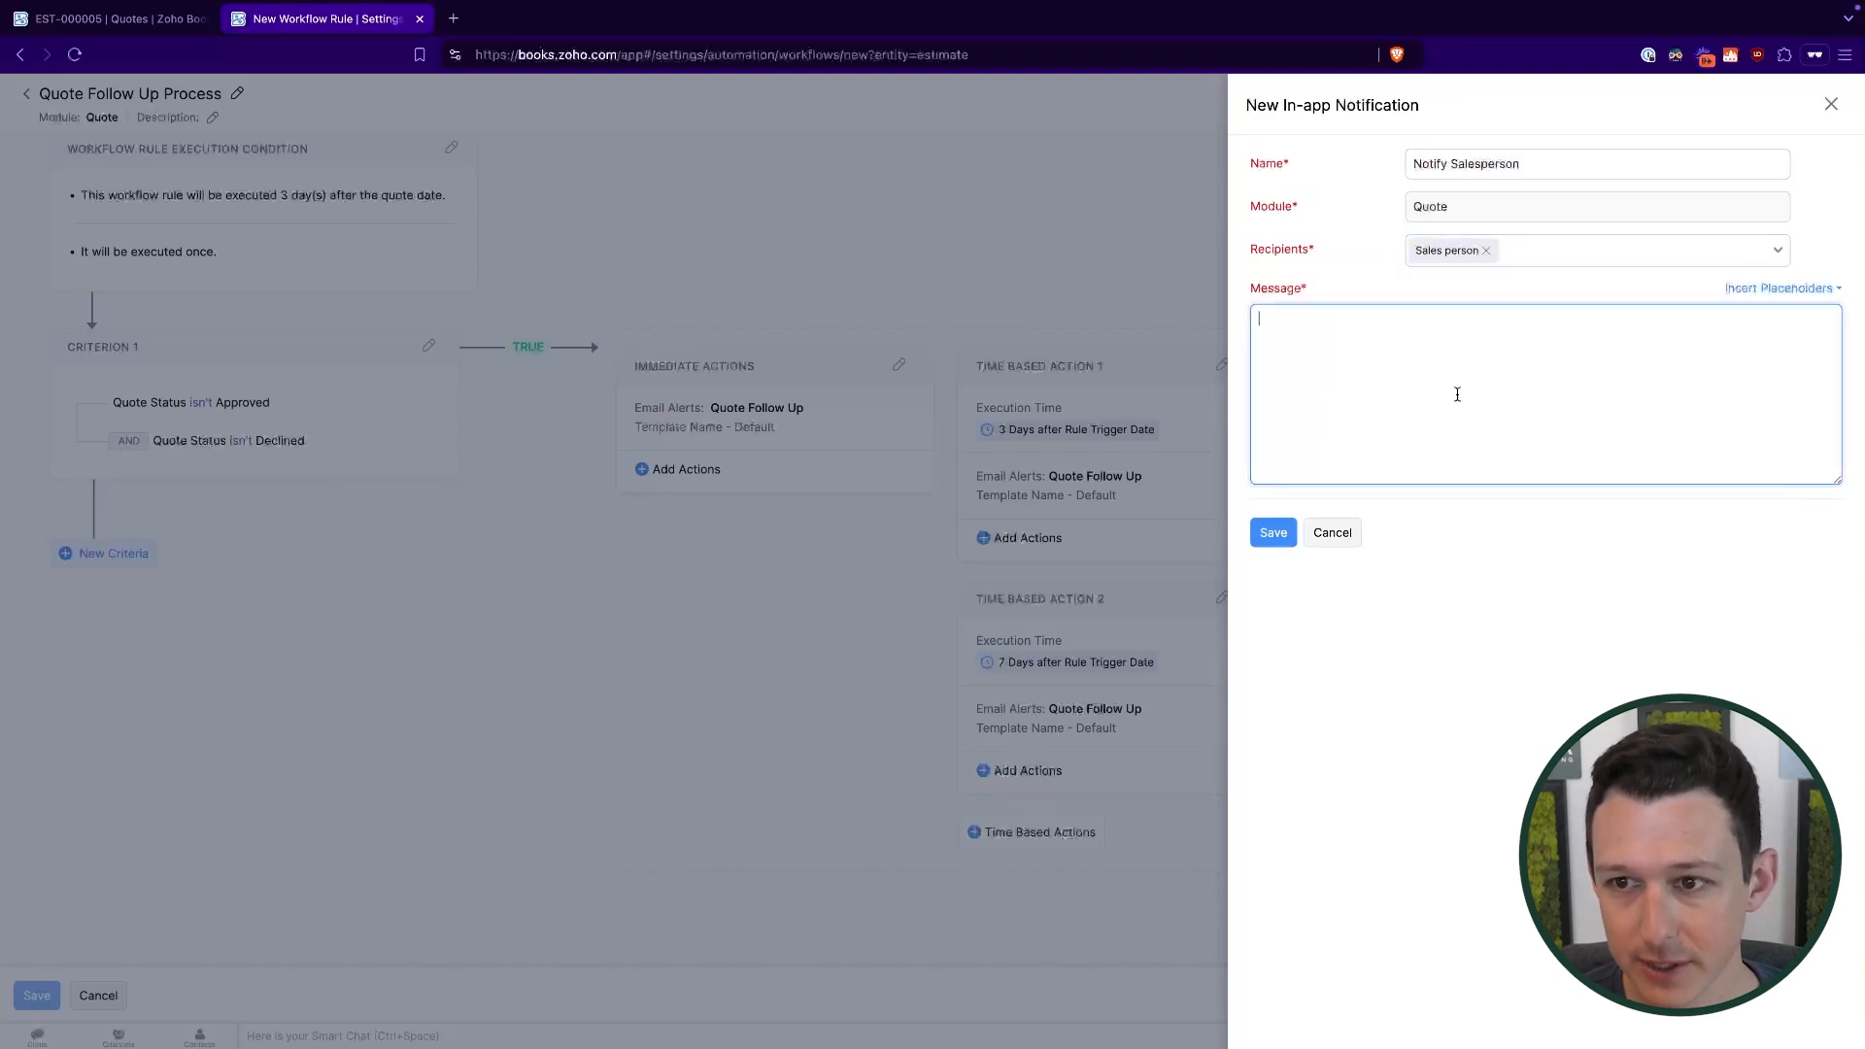
pyautogui.click(1793, 290)
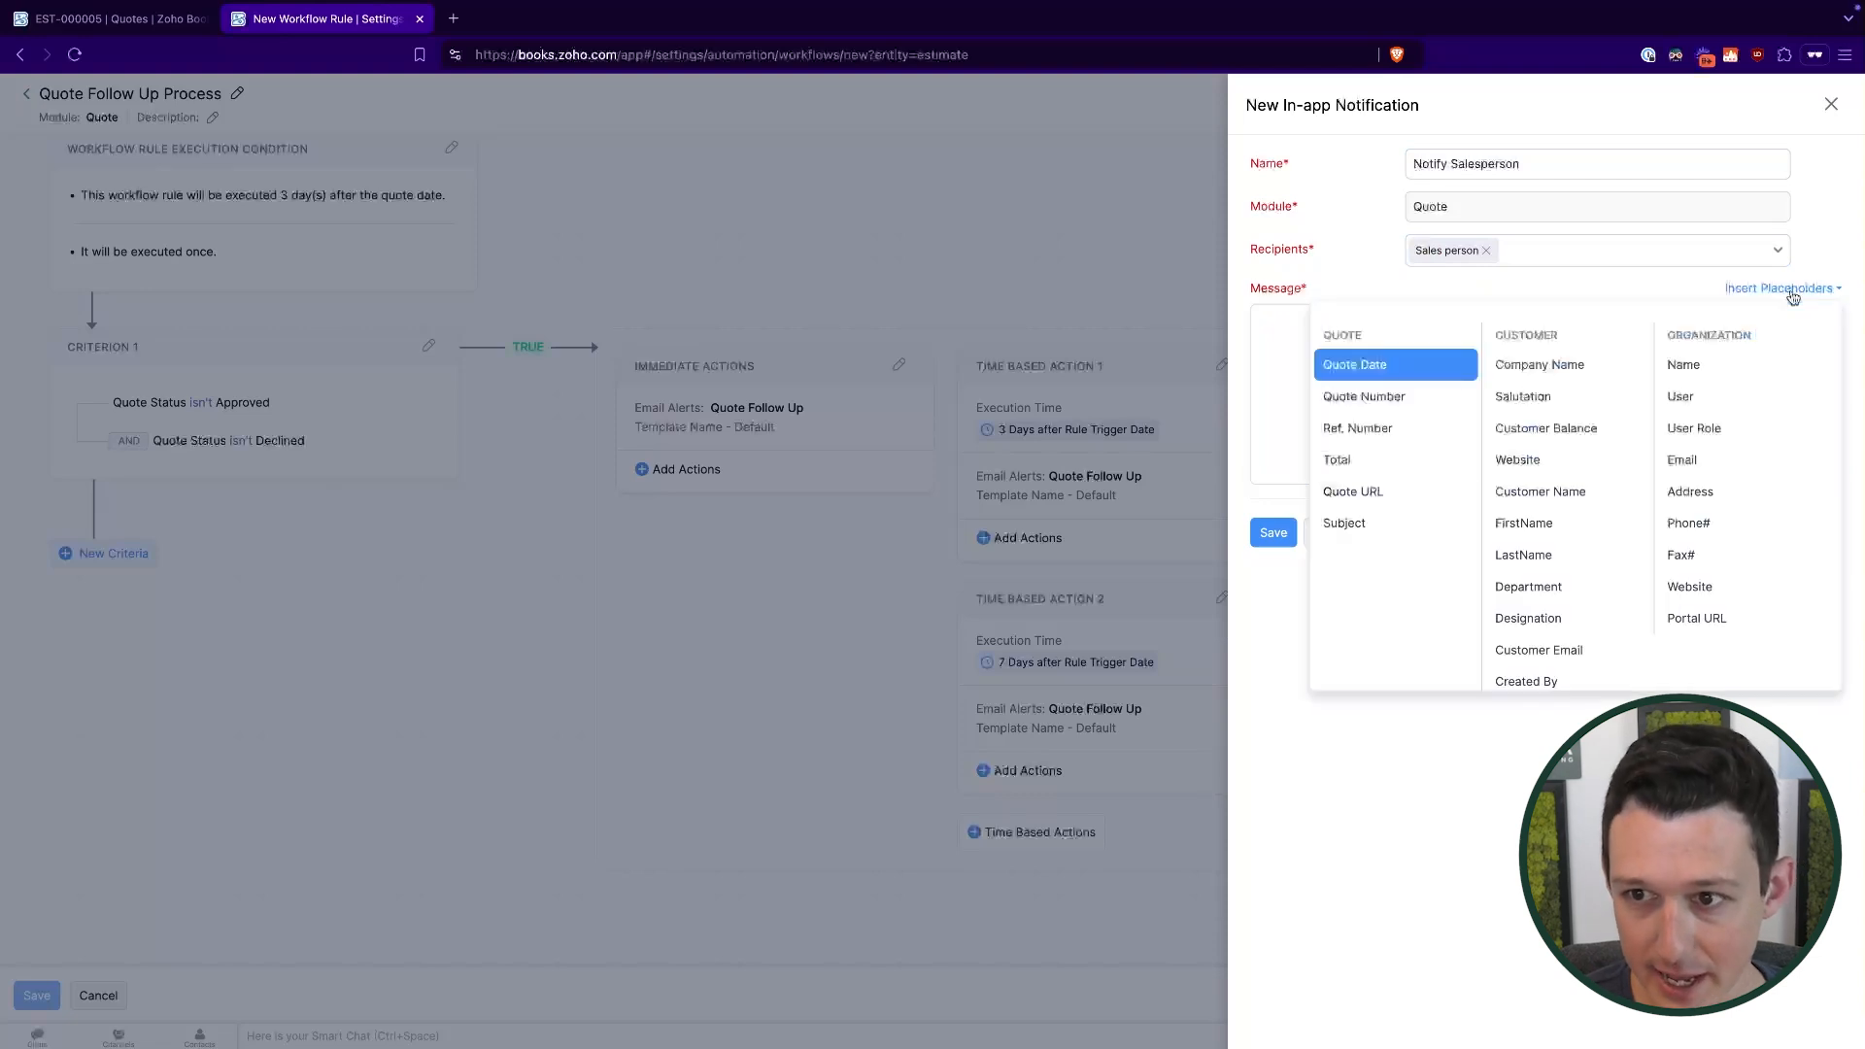
pyautogui.click(1392, 398)
pyautogui.write('has ')
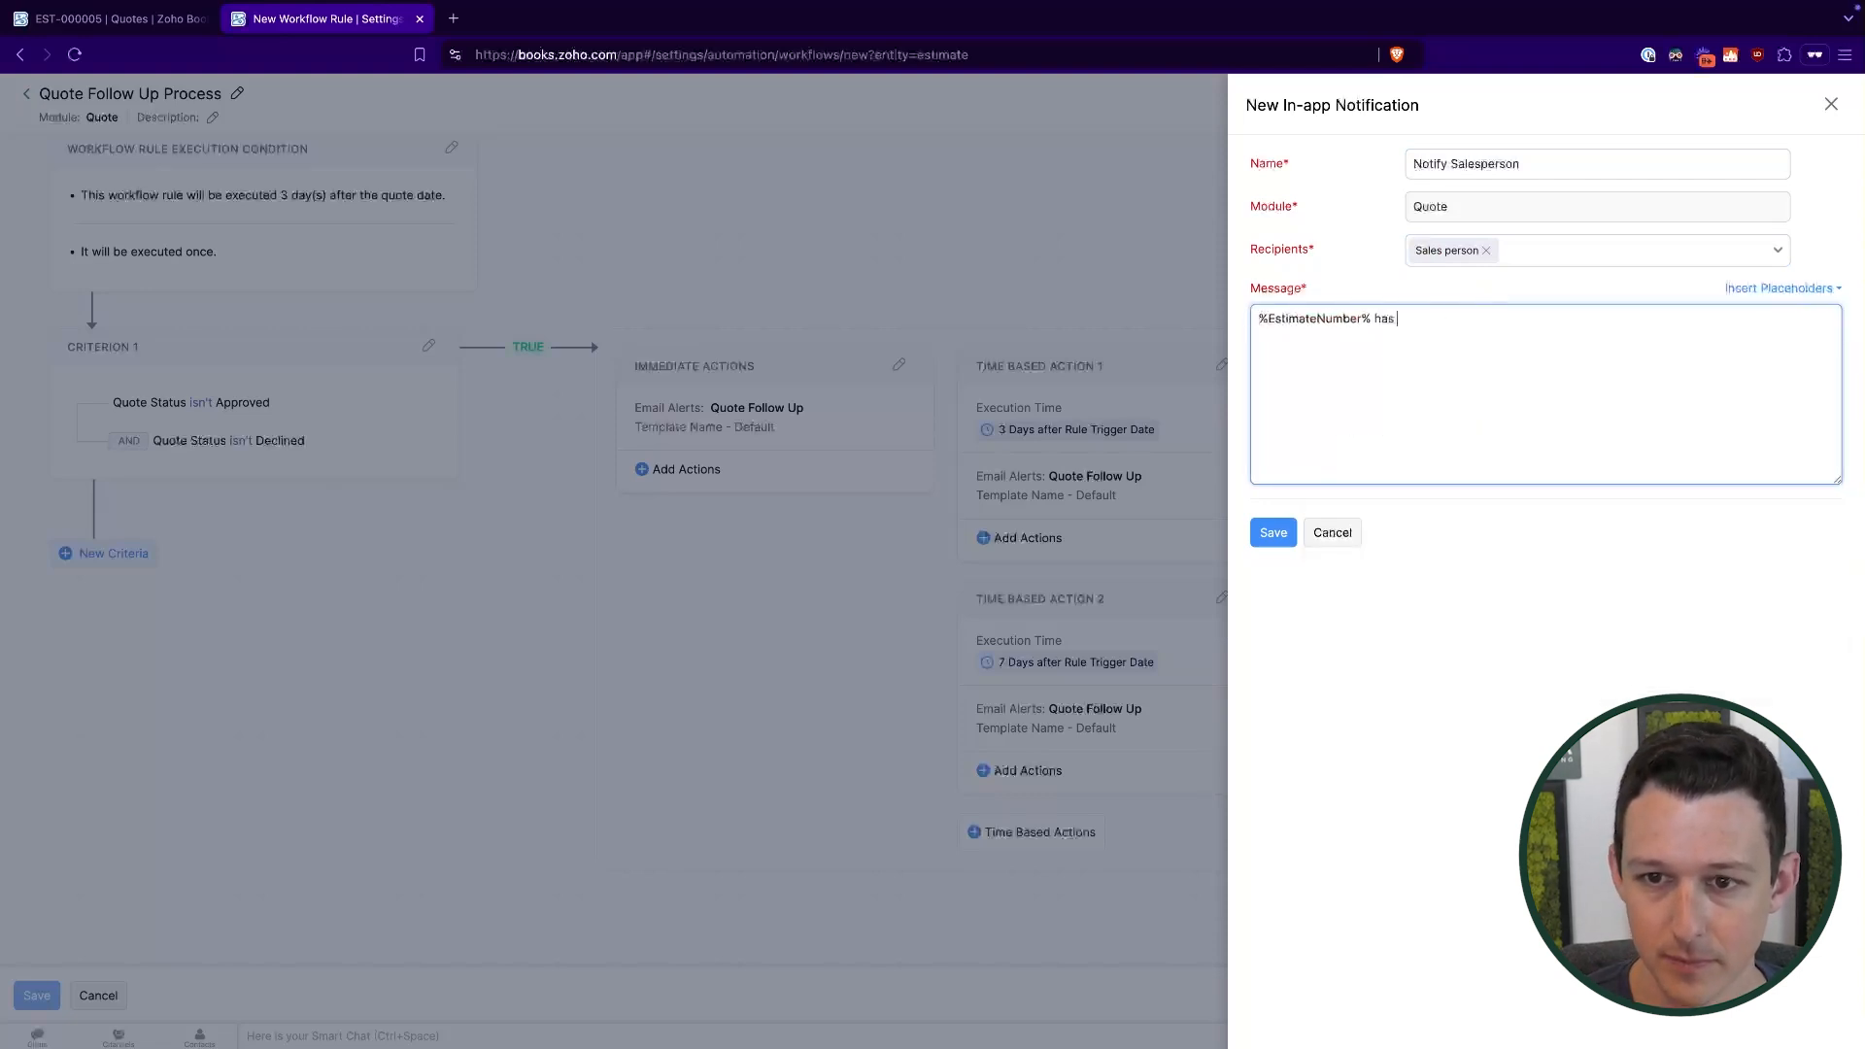
pyautogui.write('not been accepted')
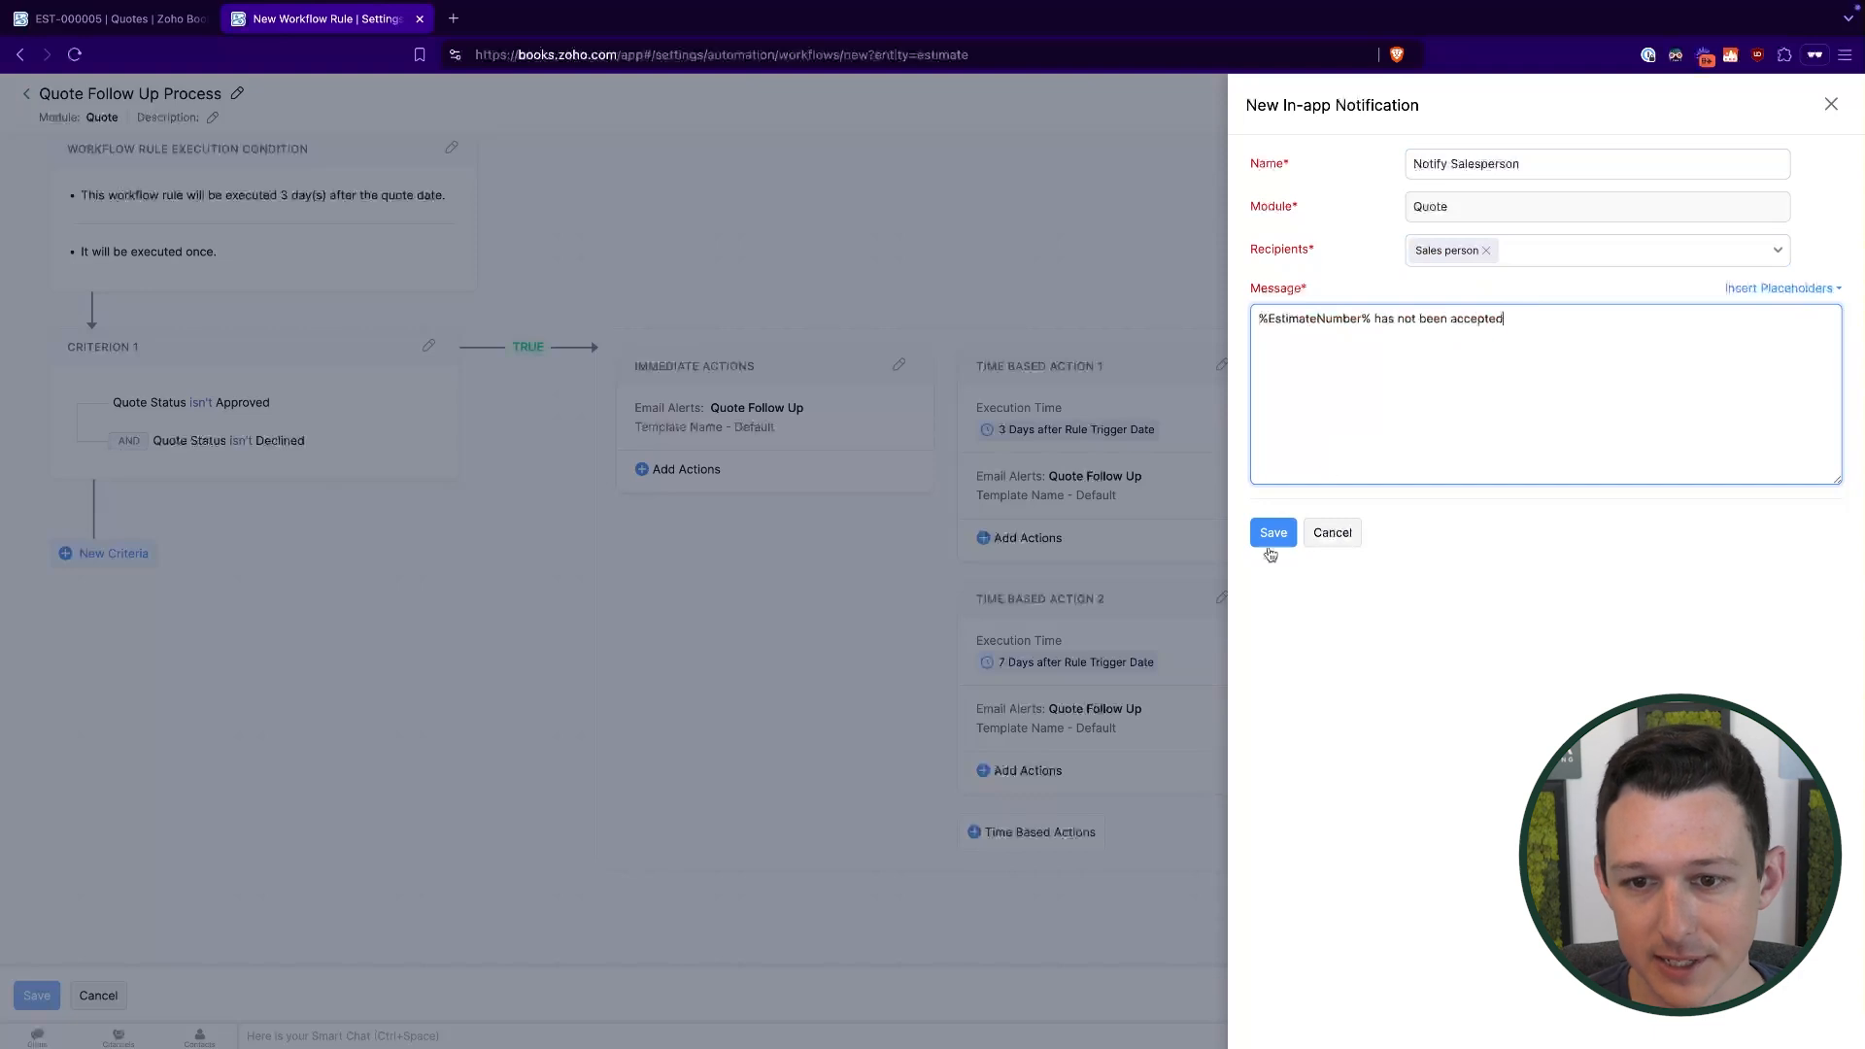
pyautogui.click(1270, 544)
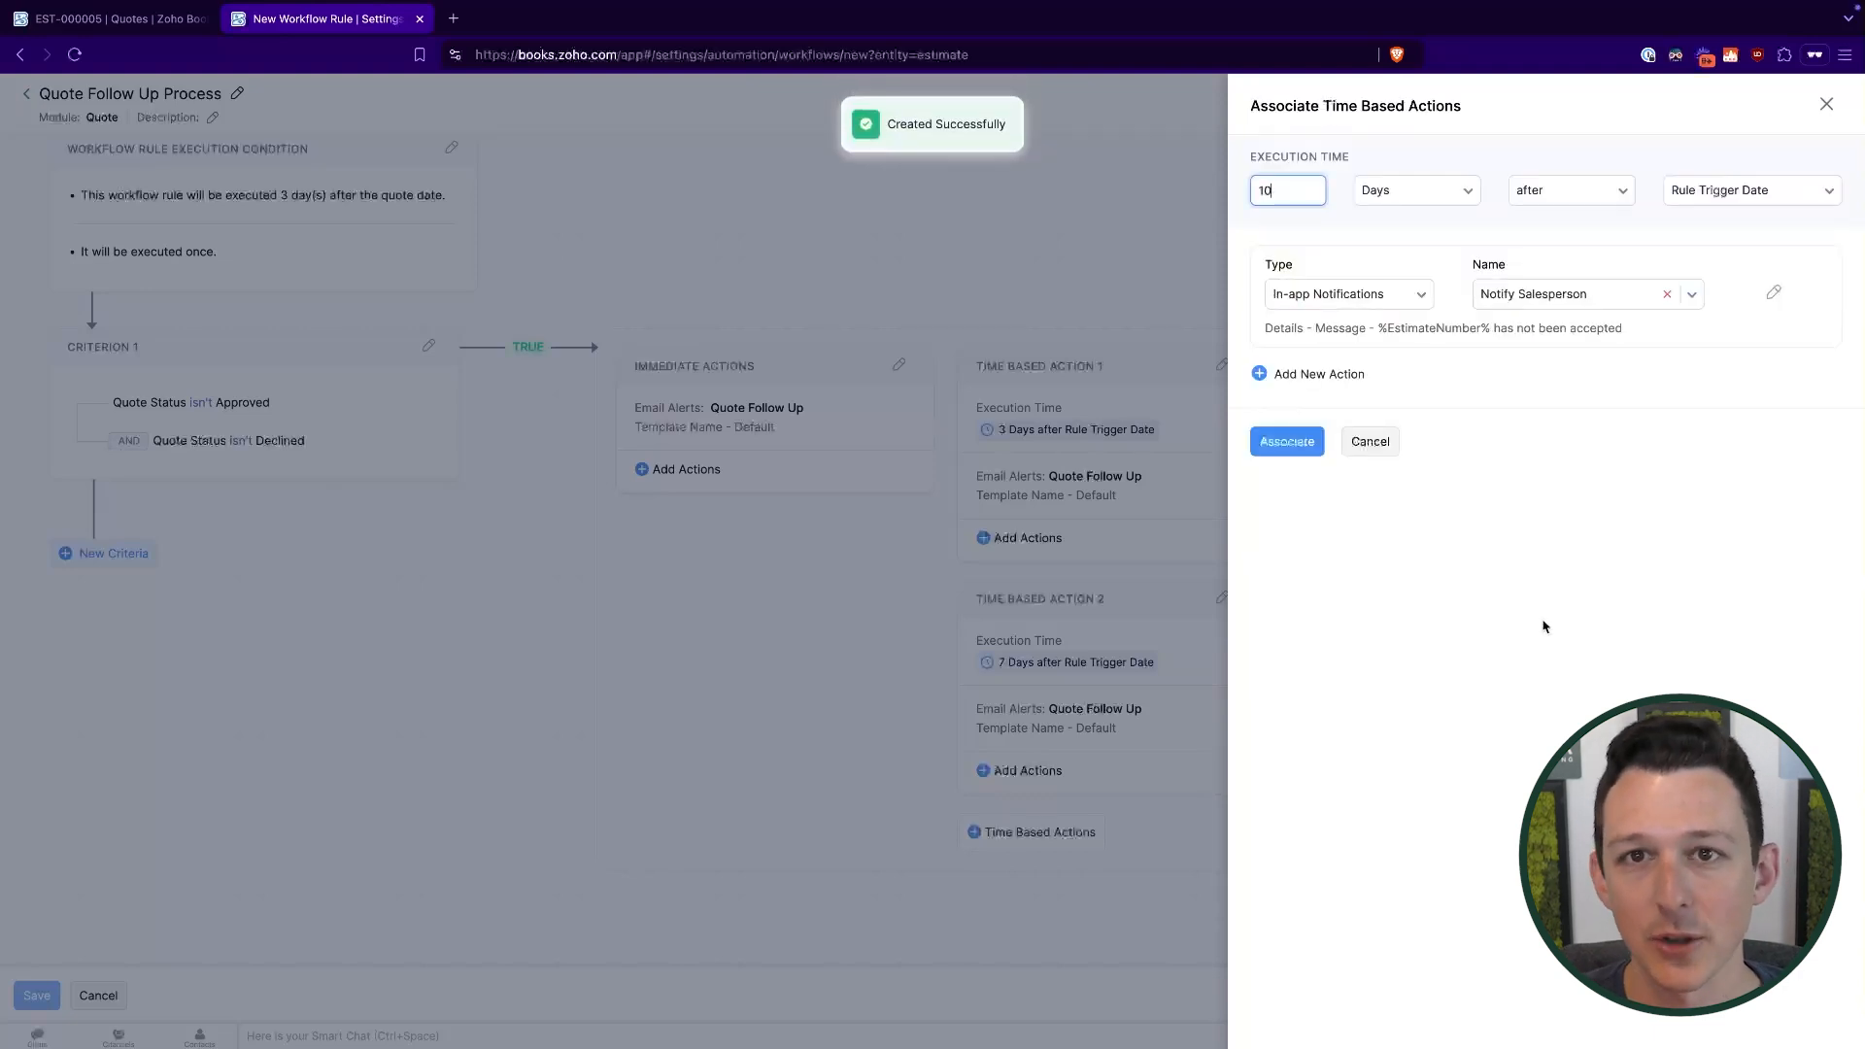
# Associate the Notify Salesperson notification as the third time based action and save the Quote Follow Up Process workflow rule.
pyautogui.scroll(-3, 1288, 733)
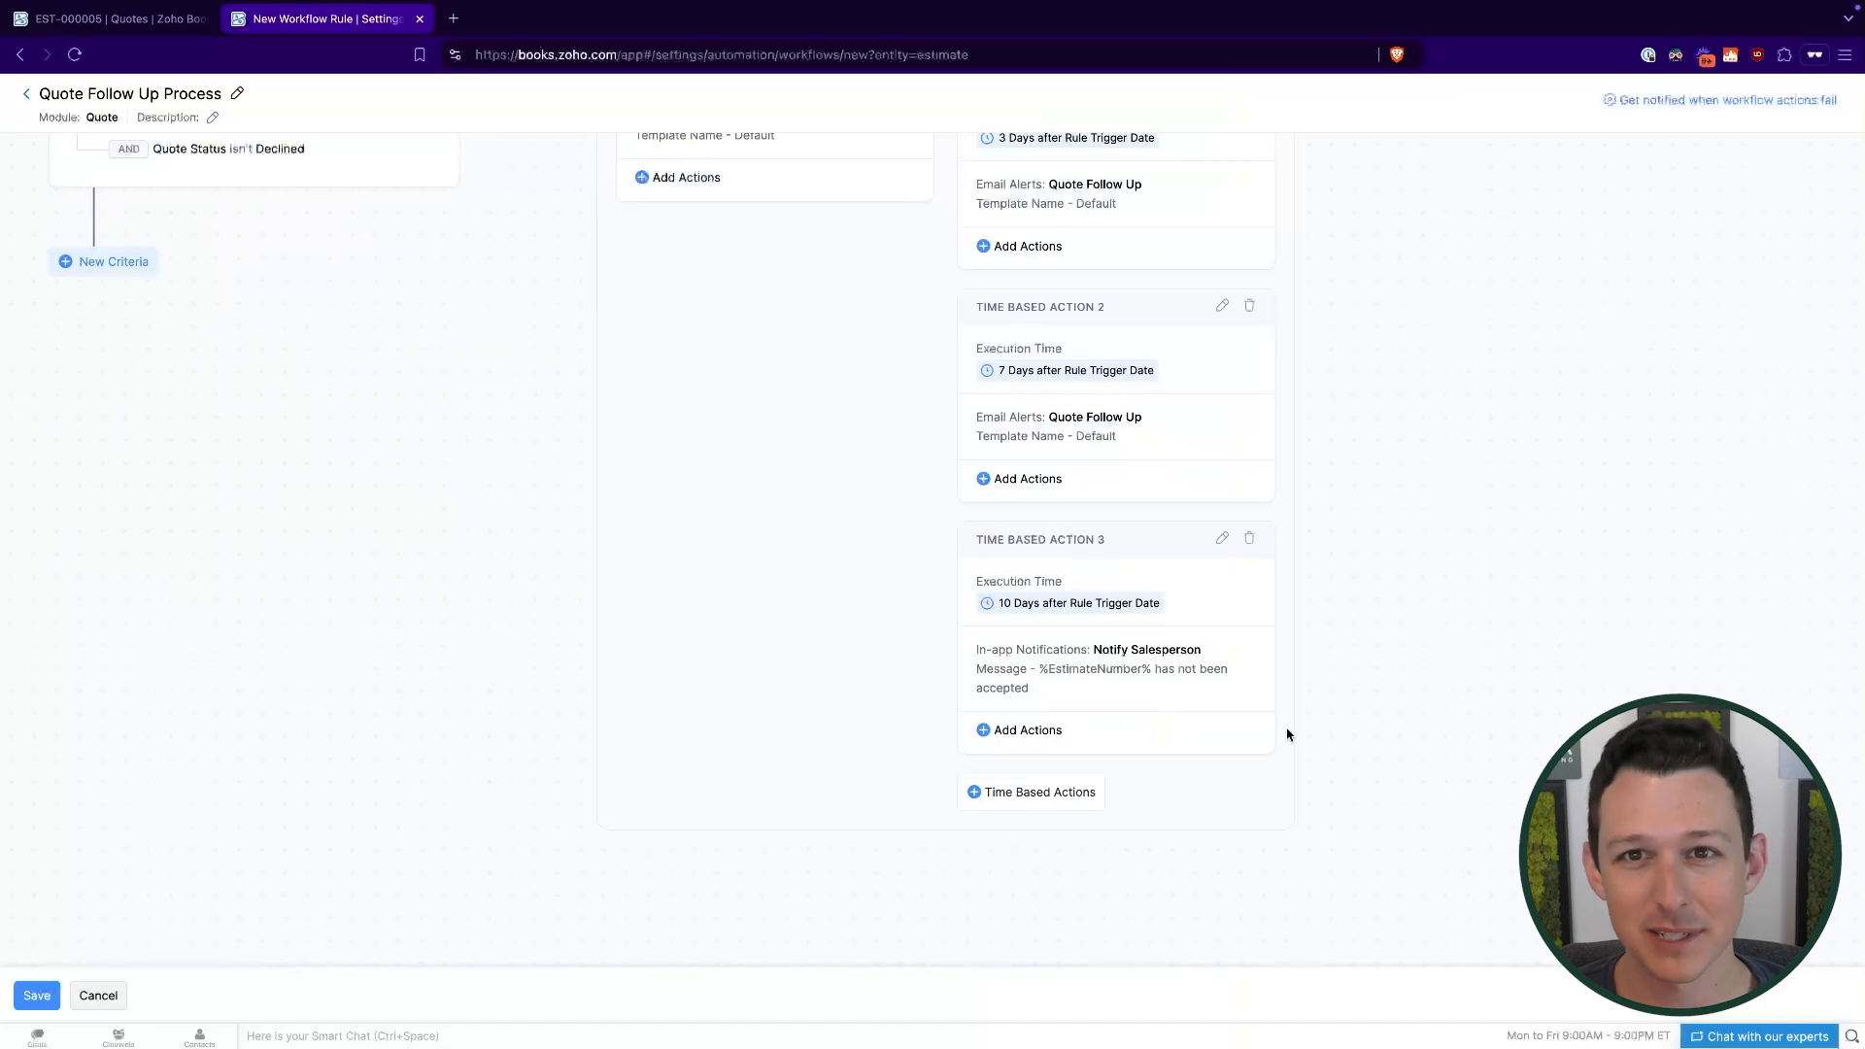
pyautogui.scroll(3, 487, 579)
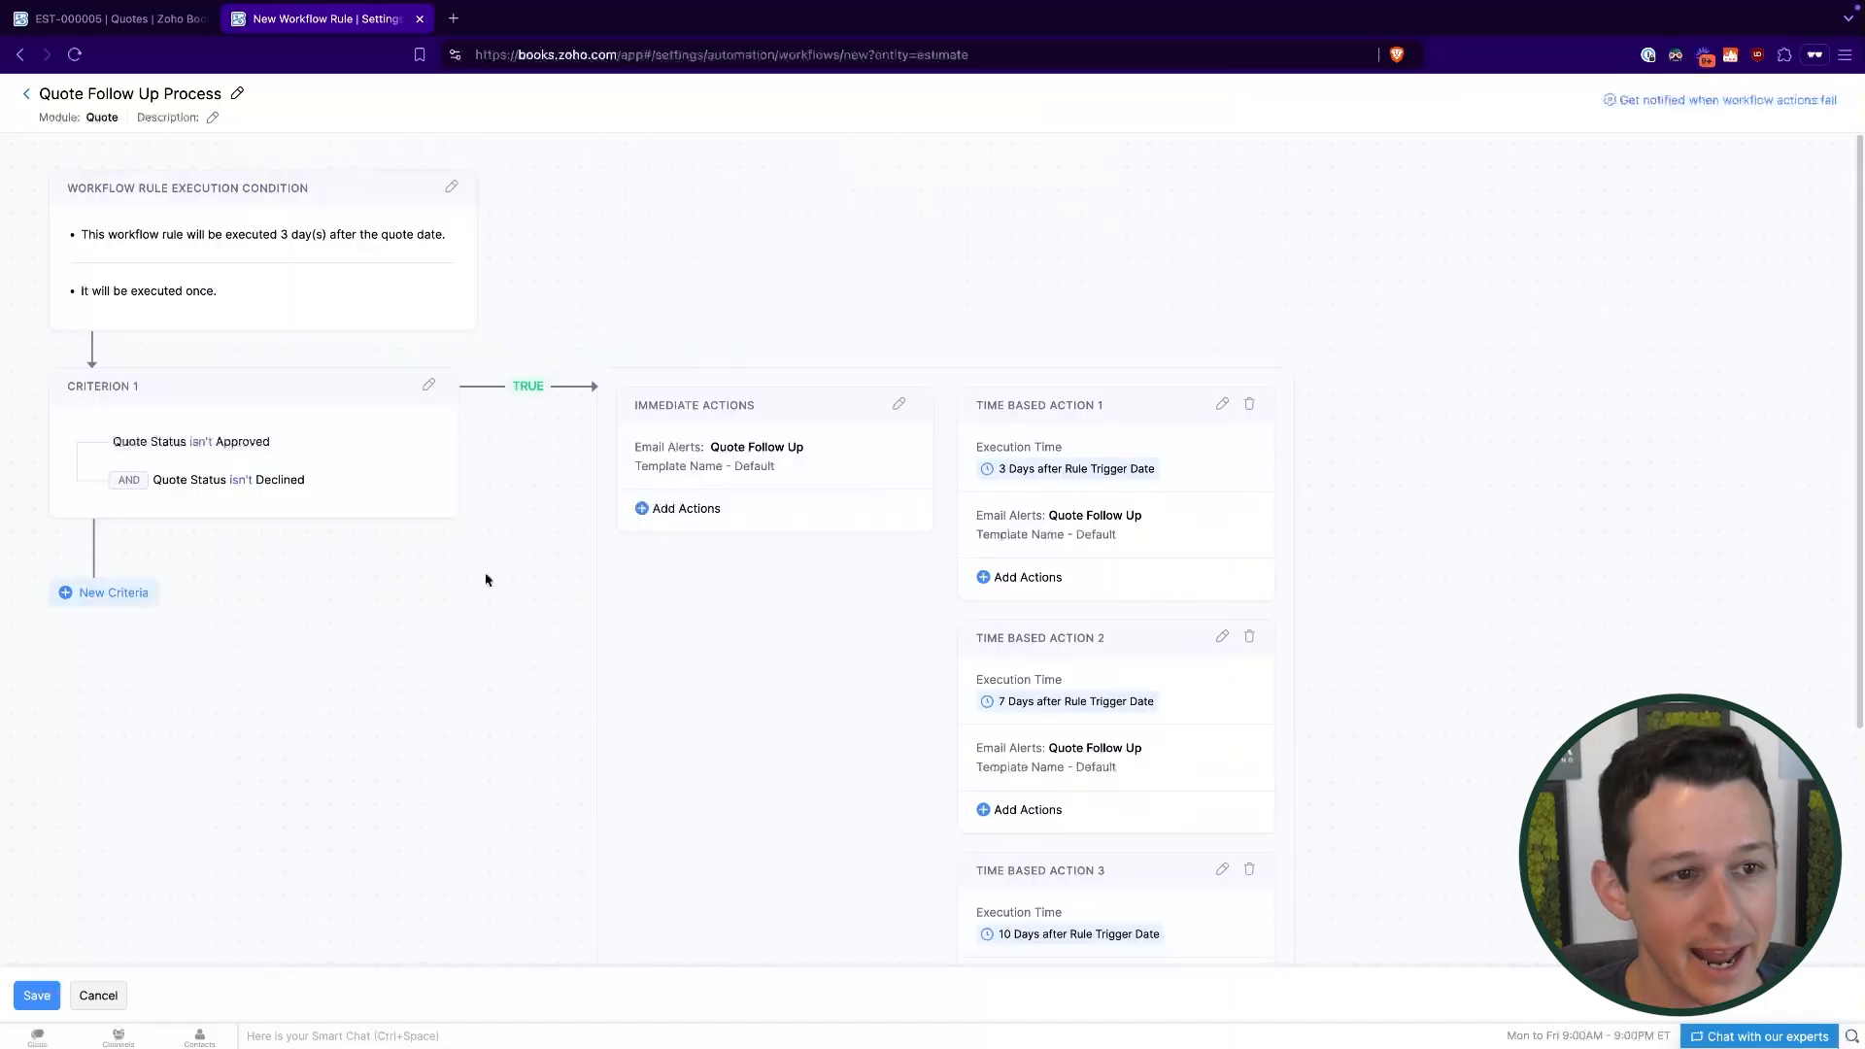
pyautogui.scroll(-3, 487, 579)
pyautogui.click(37, 995)
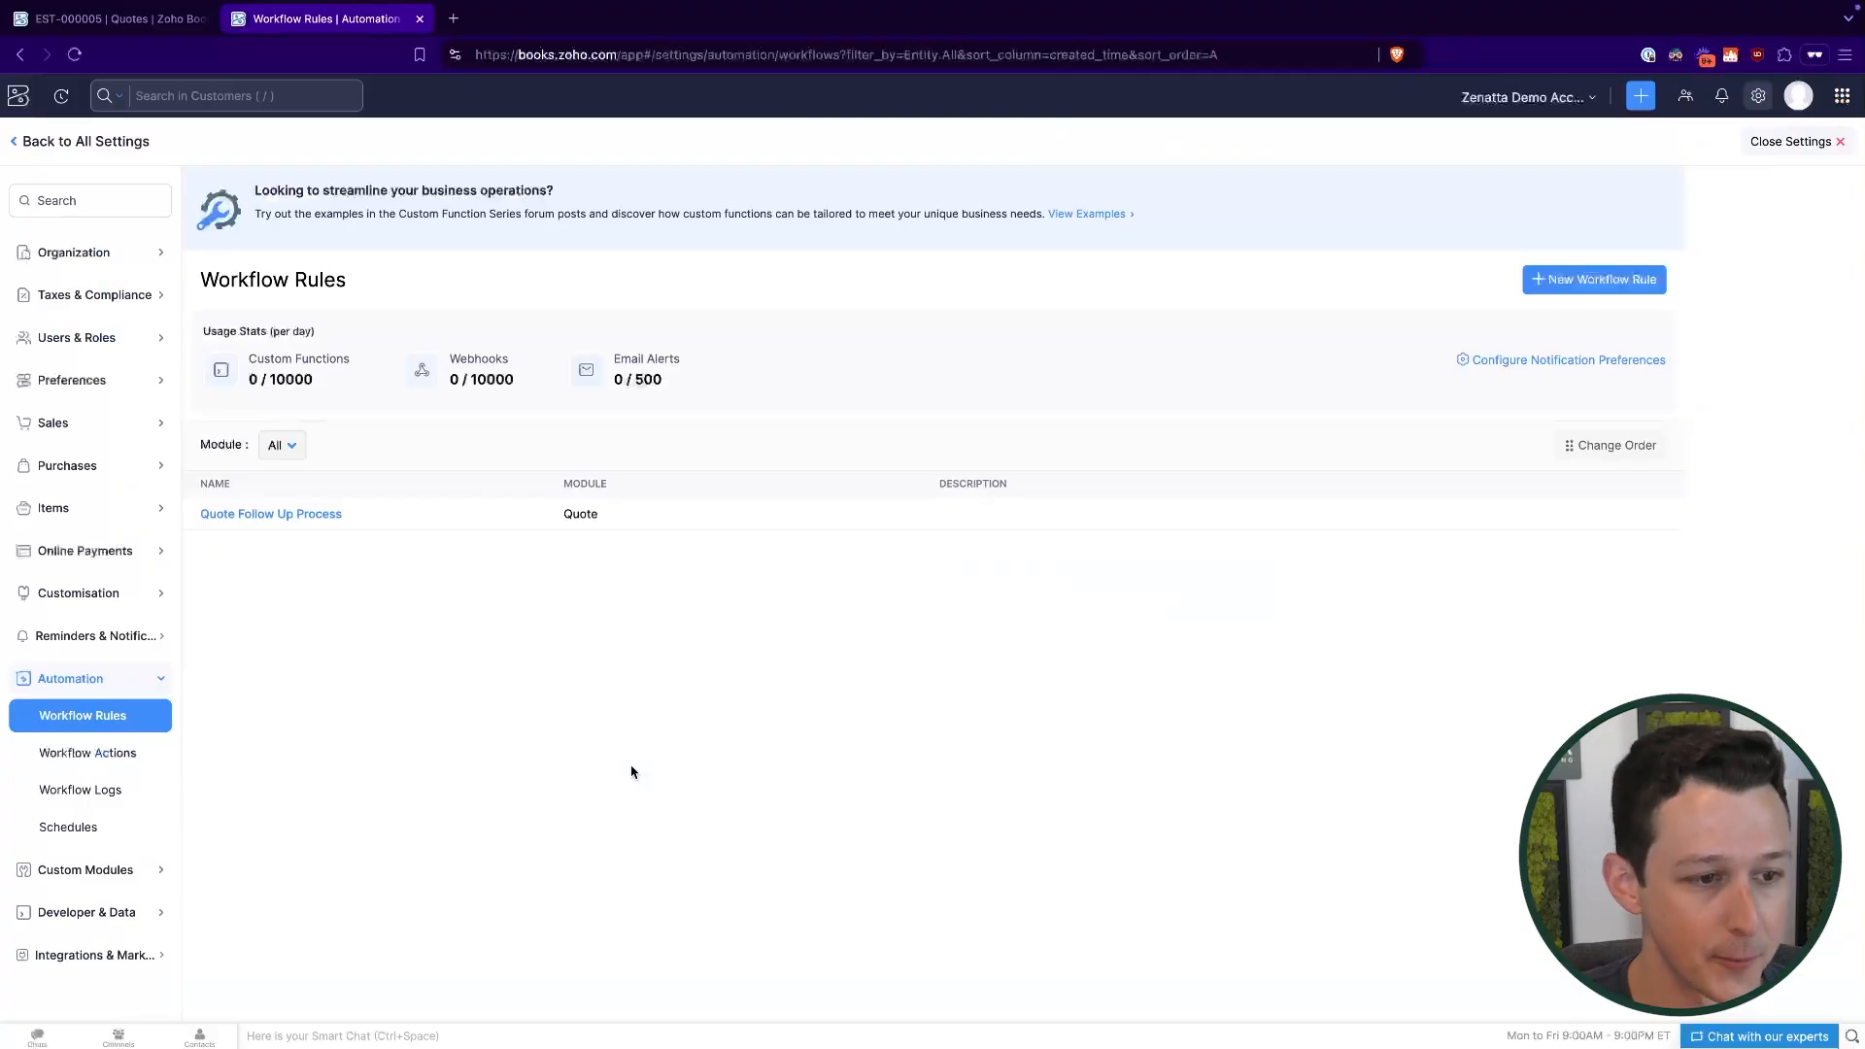
# Review the manual and automated reminders for invoices and bills in the settings, and return to the home dashboard.
pyautogui.click(125, 634)
pyautogui.click(107, 688)
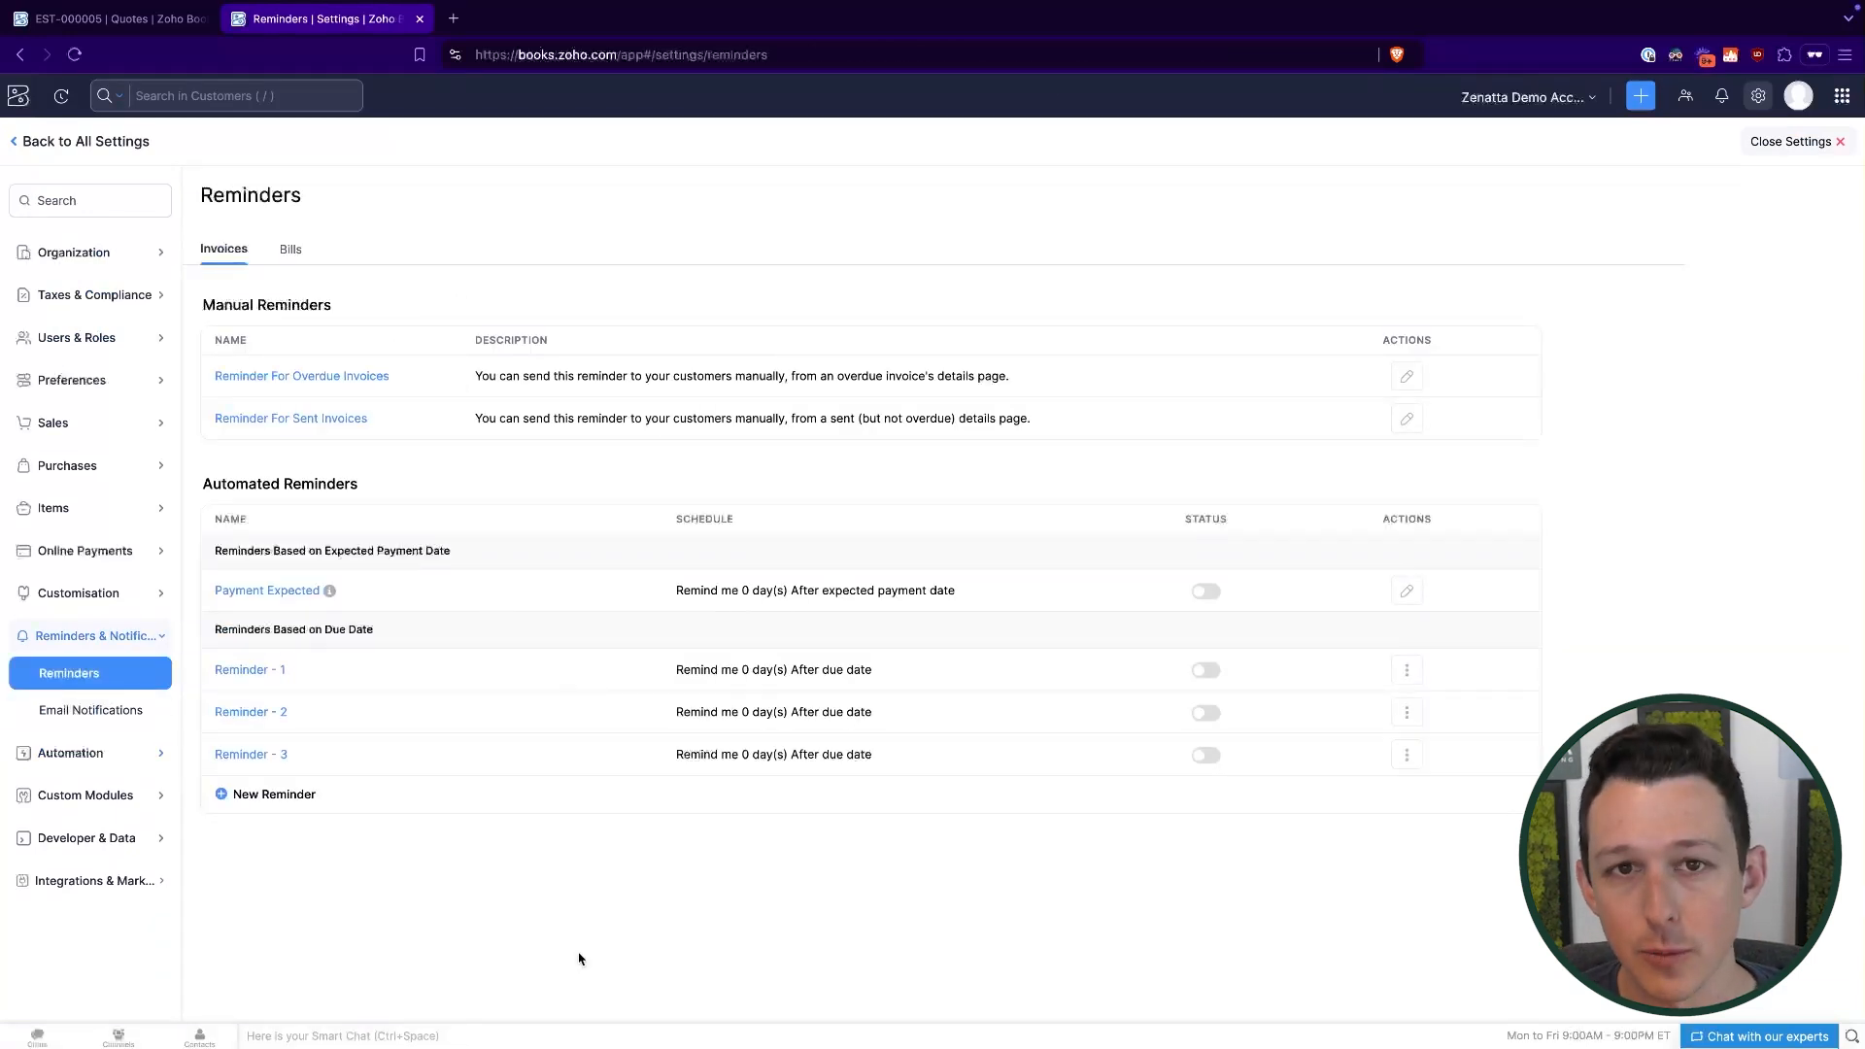
pyautogui.click(291, 249)
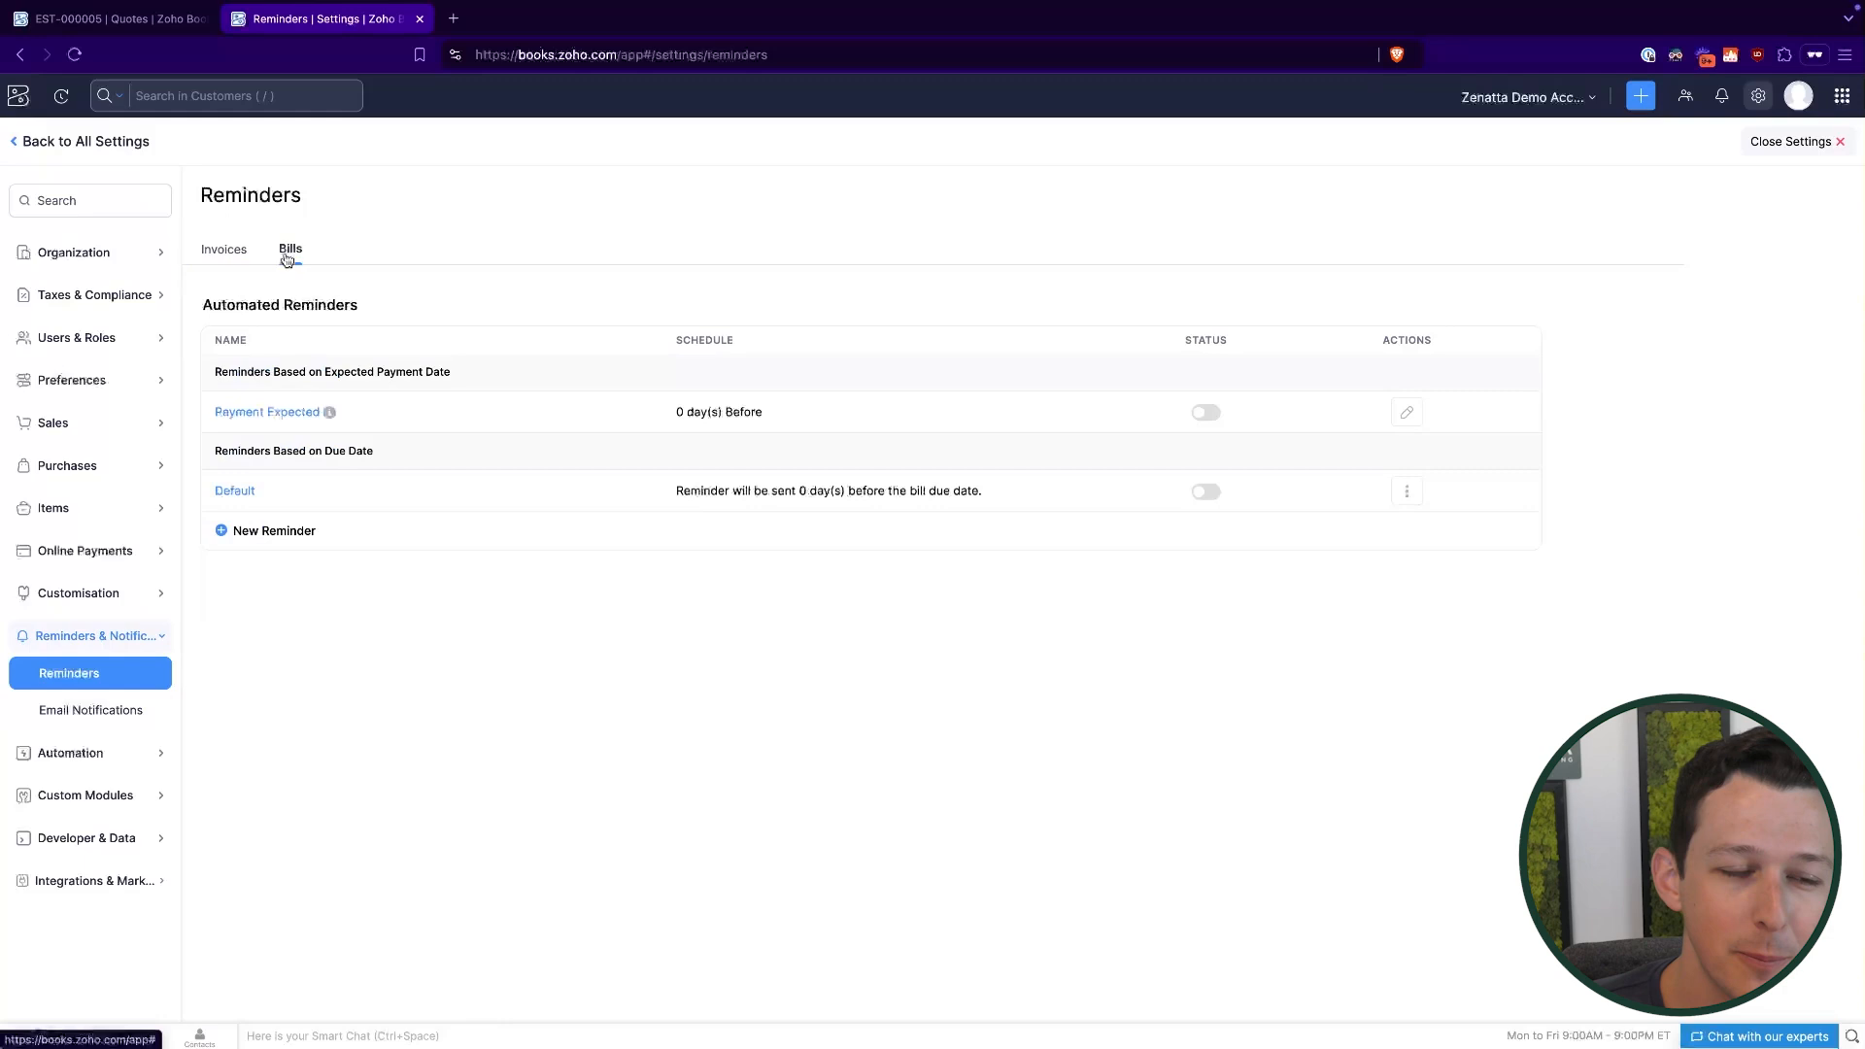
pyautogui.click(225, 255)
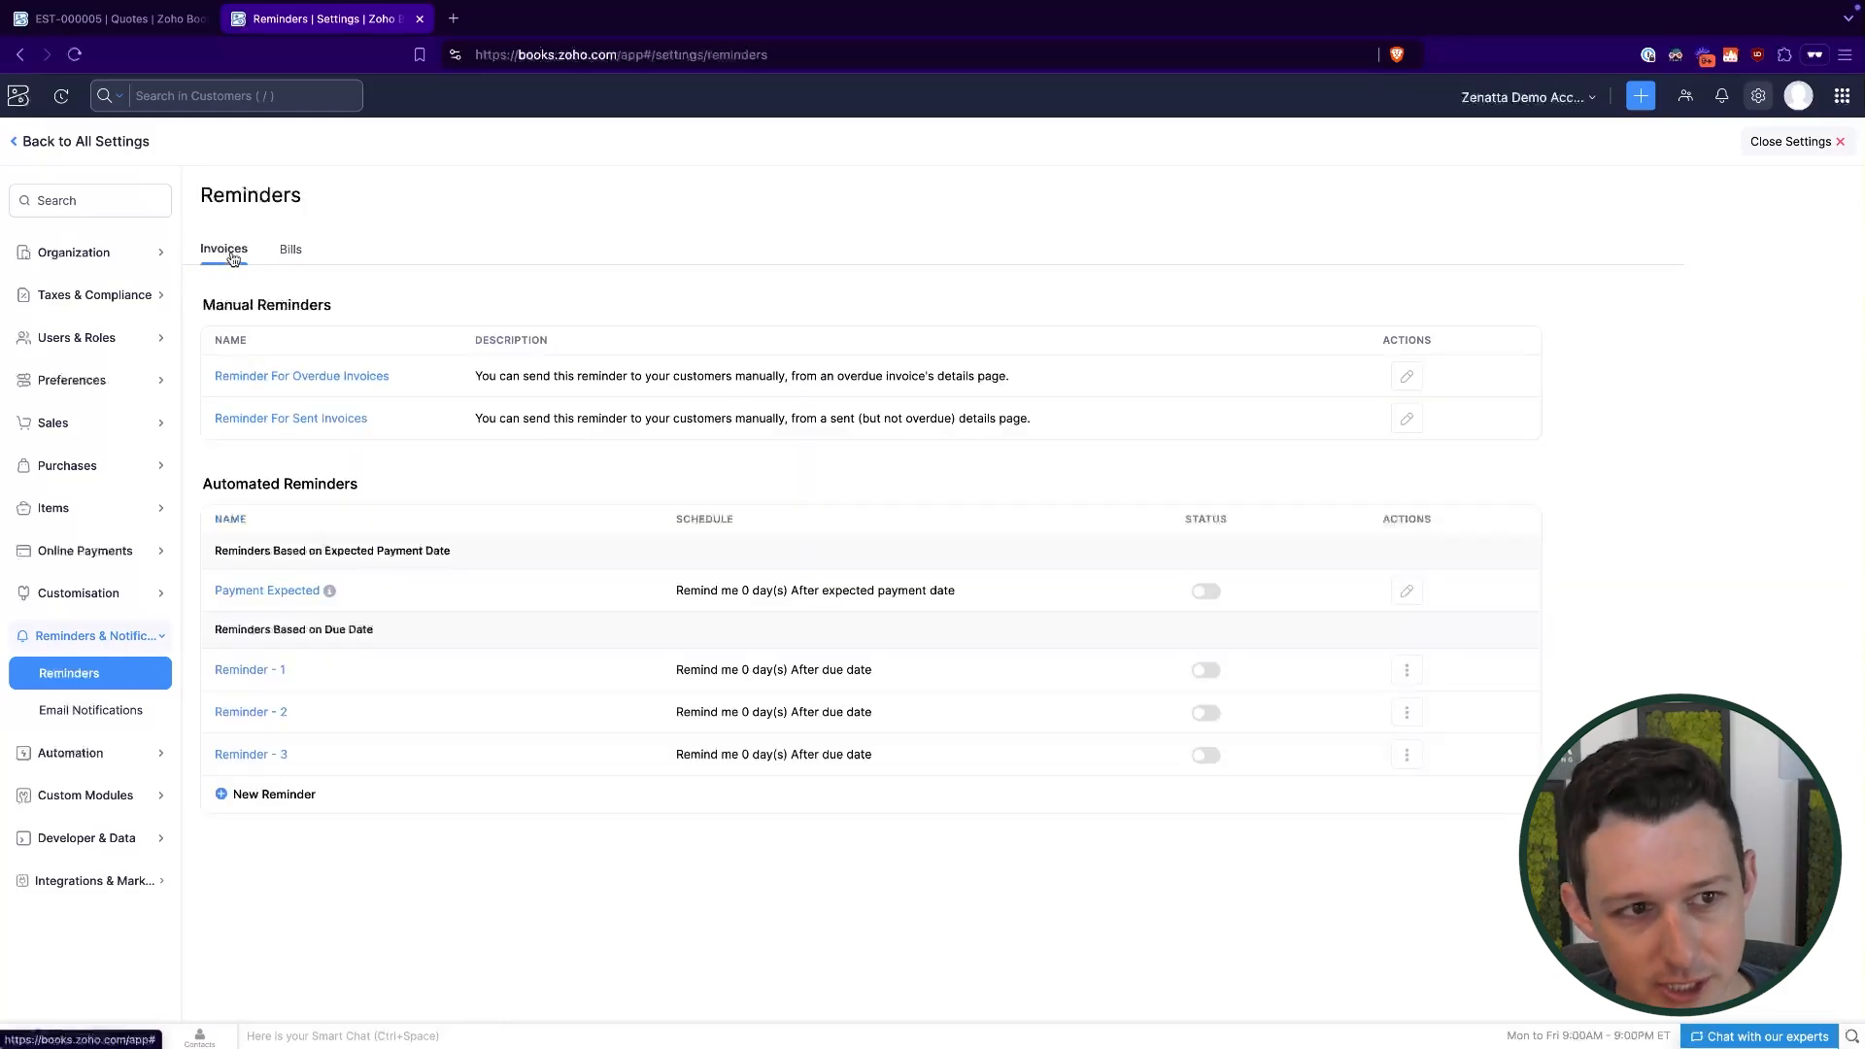
pyautogui.click(286, 252)
pyautogui.click(237, 255)
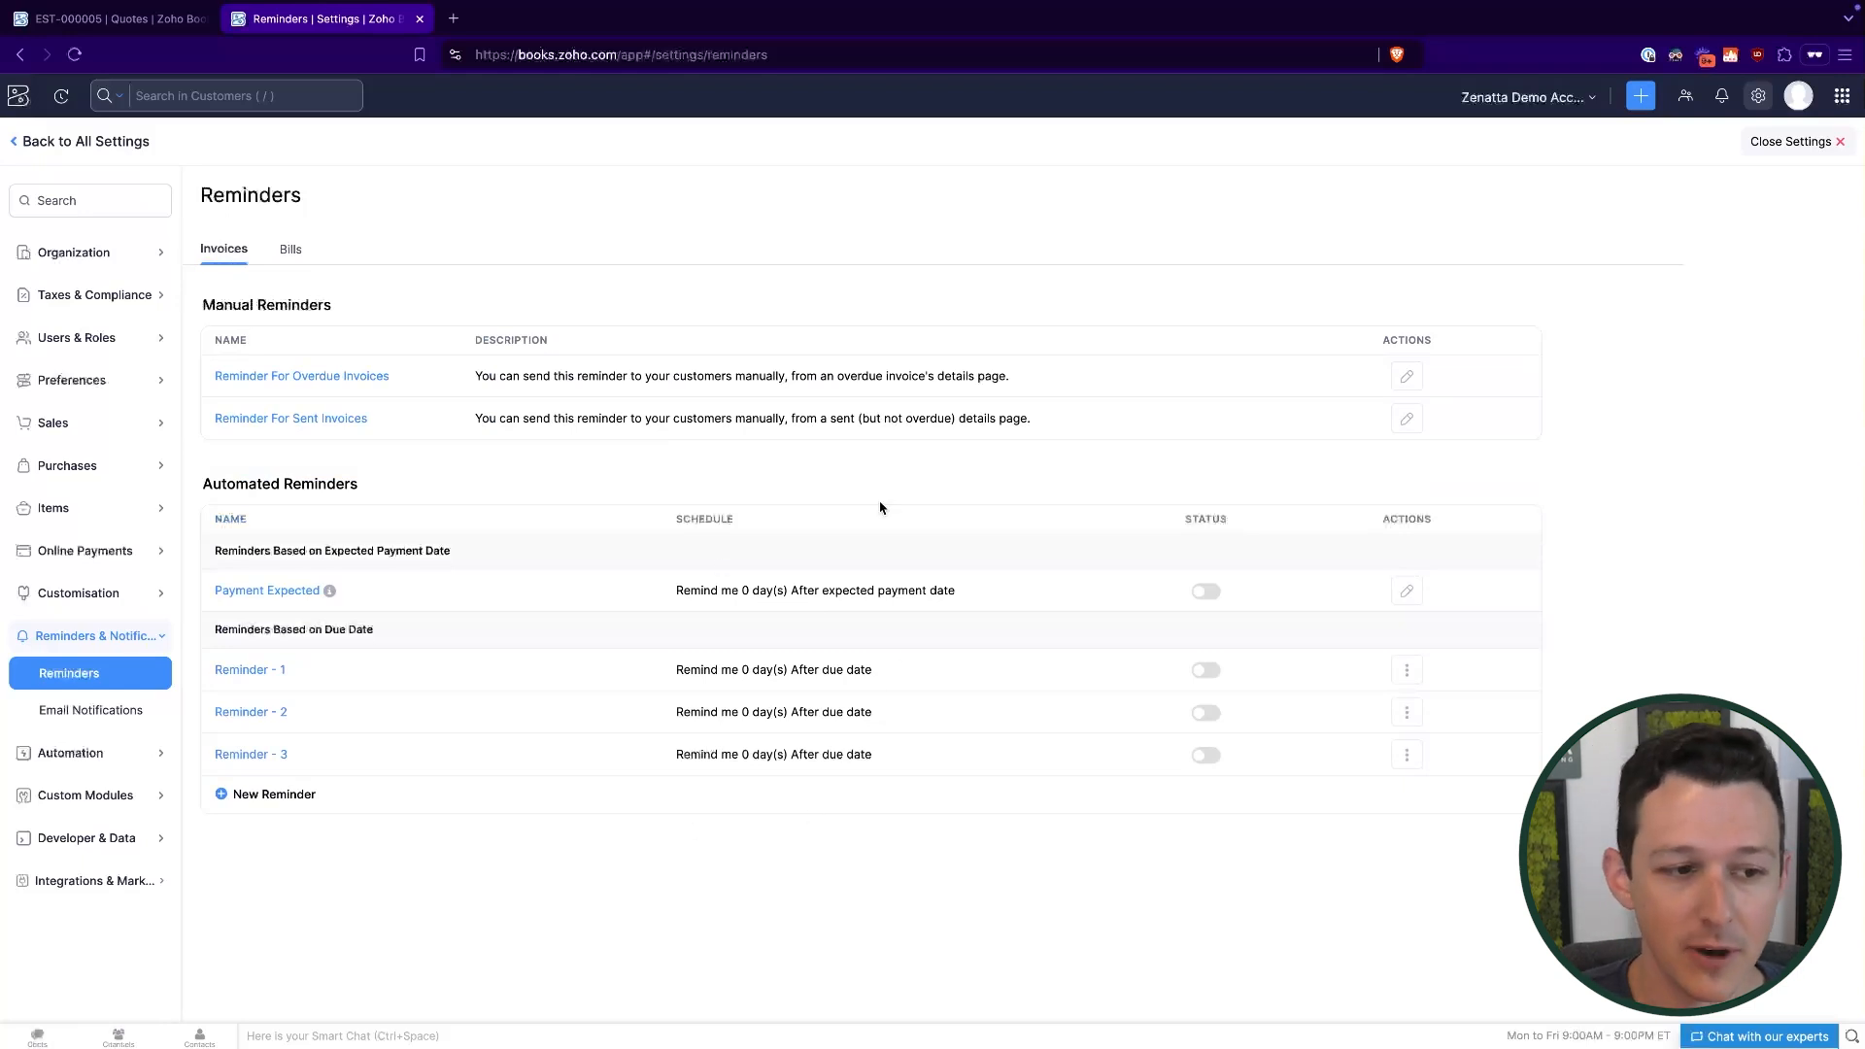
pyautogui.click(136, 753)
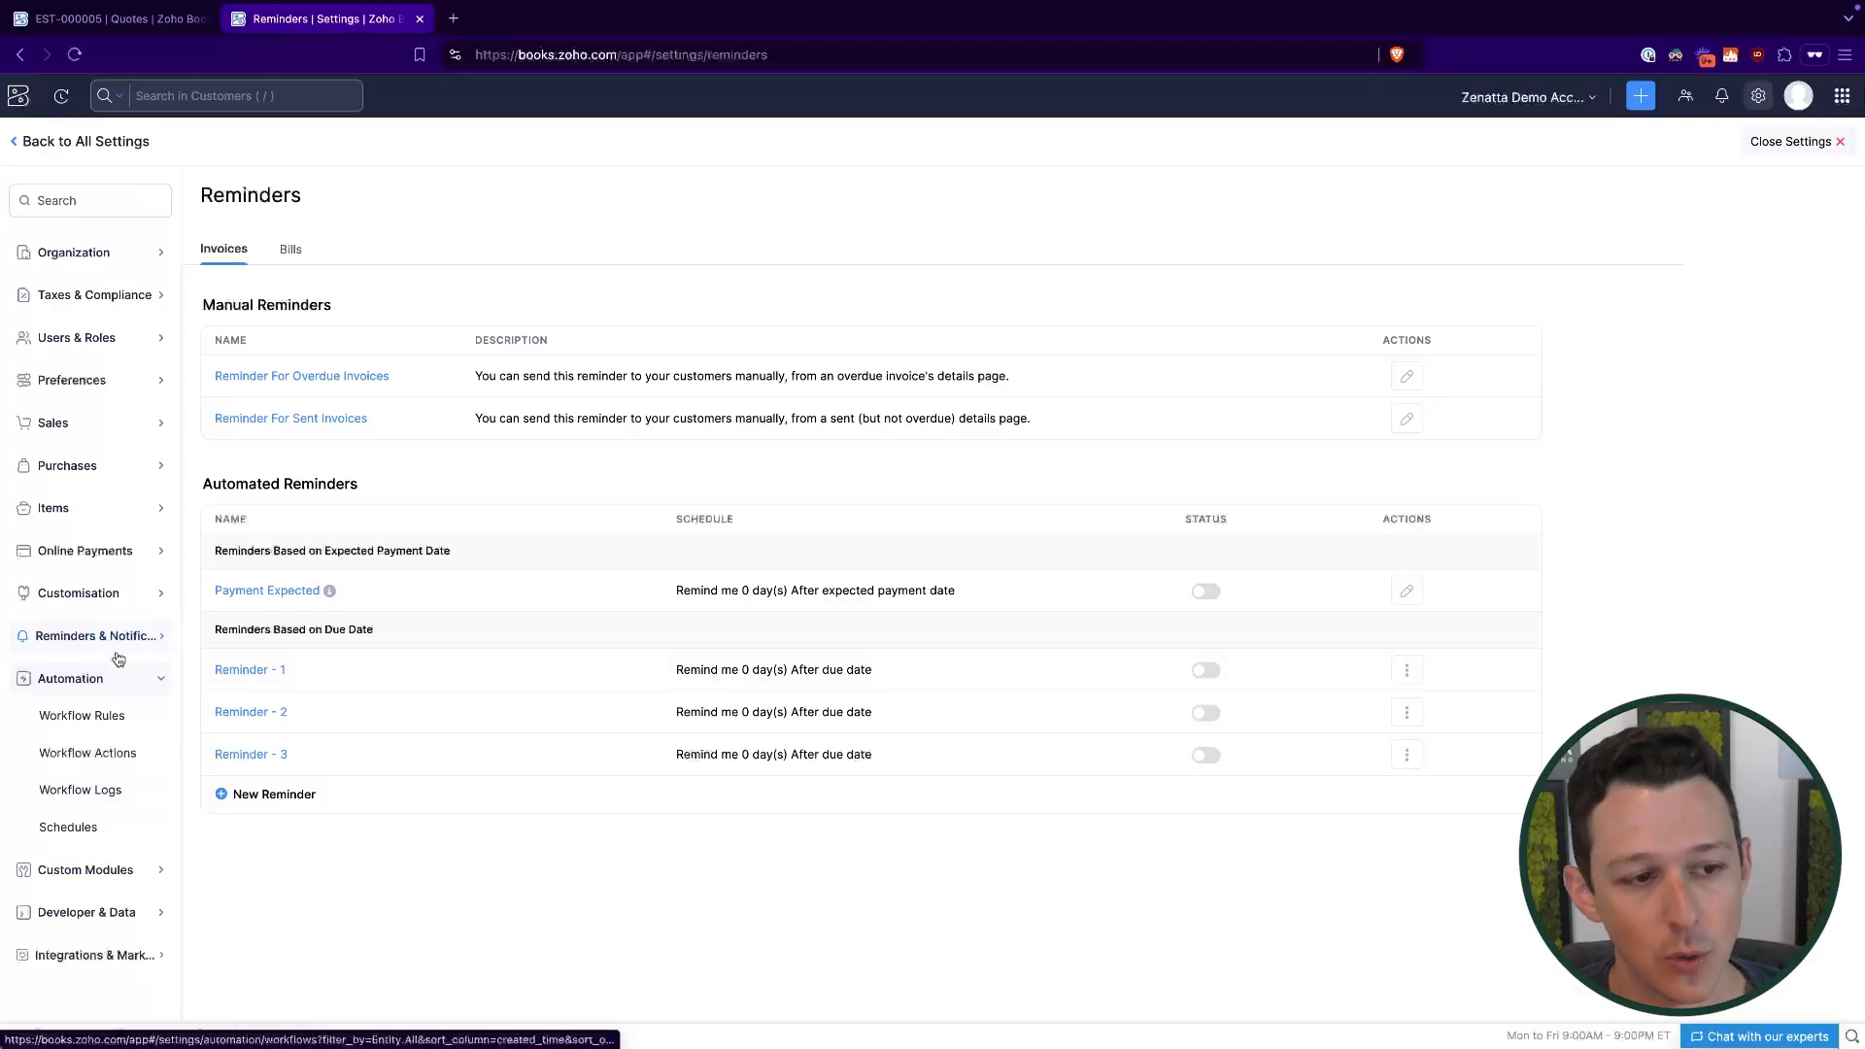
pyautogui.click(126, 639)
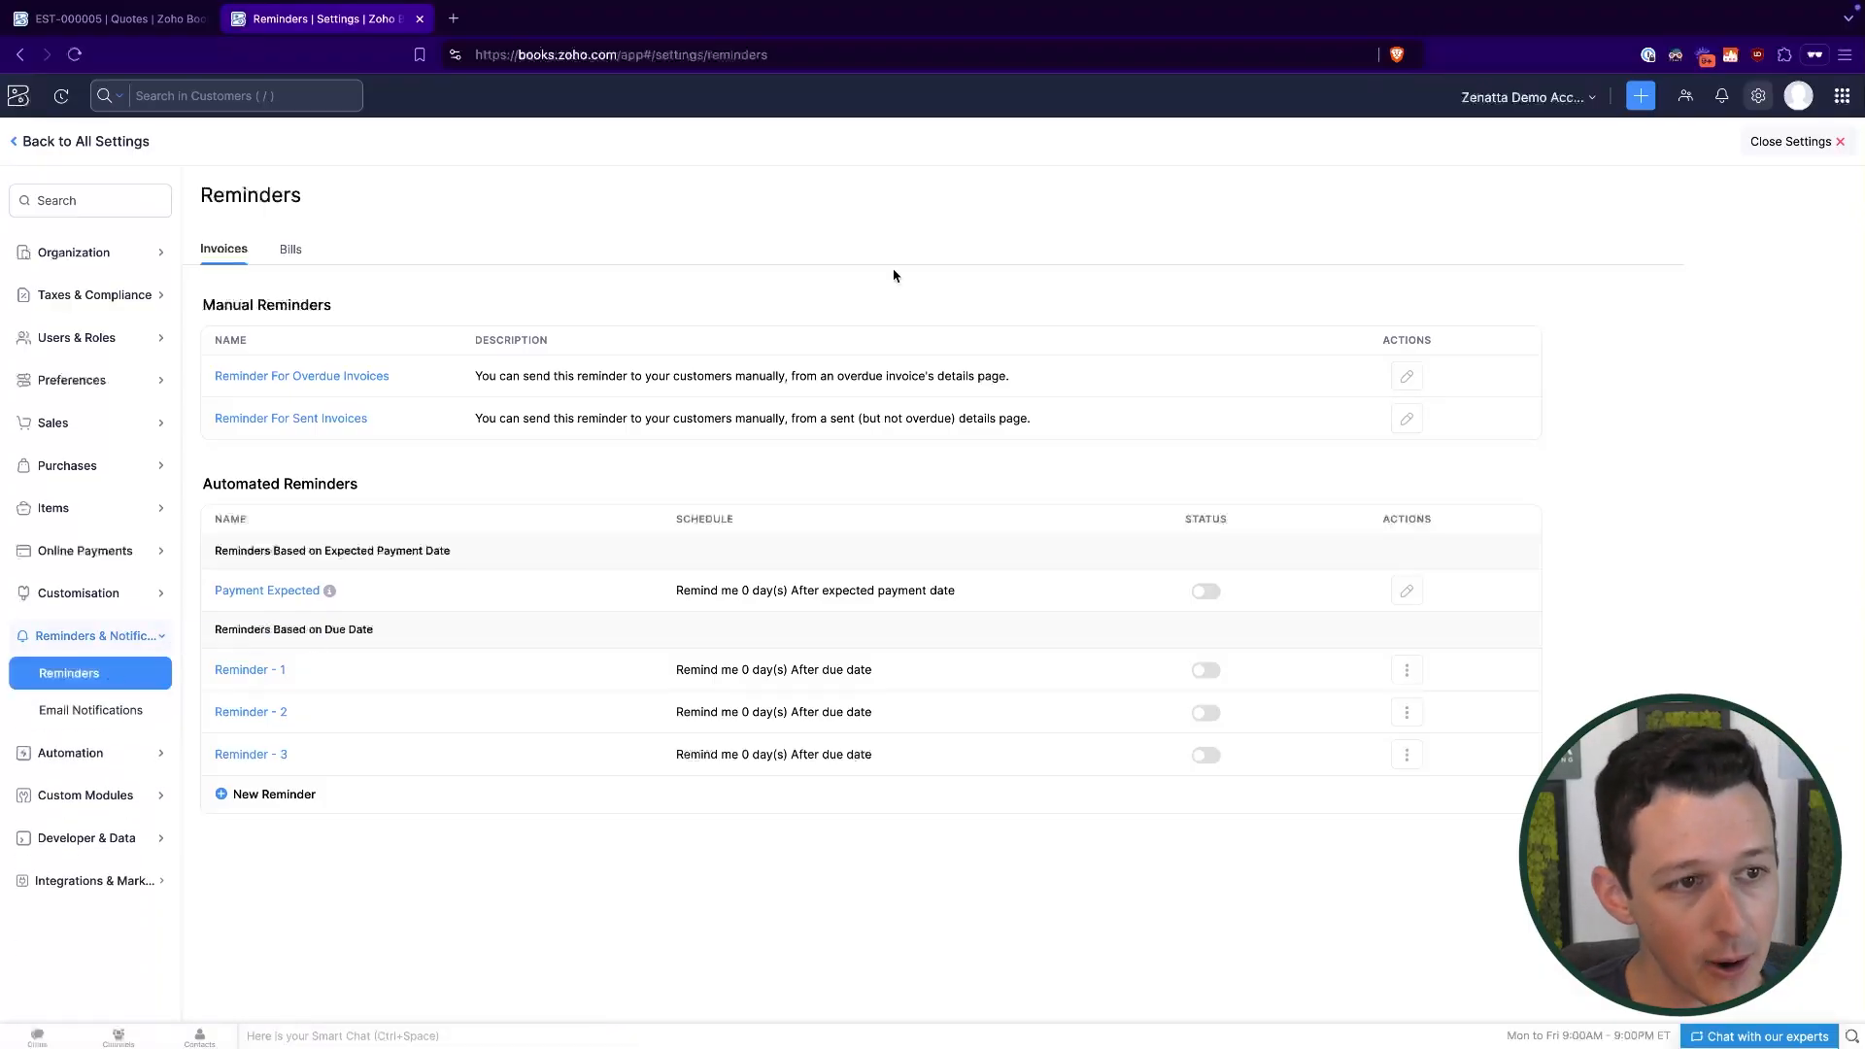
pyautogui.click(17, 96)
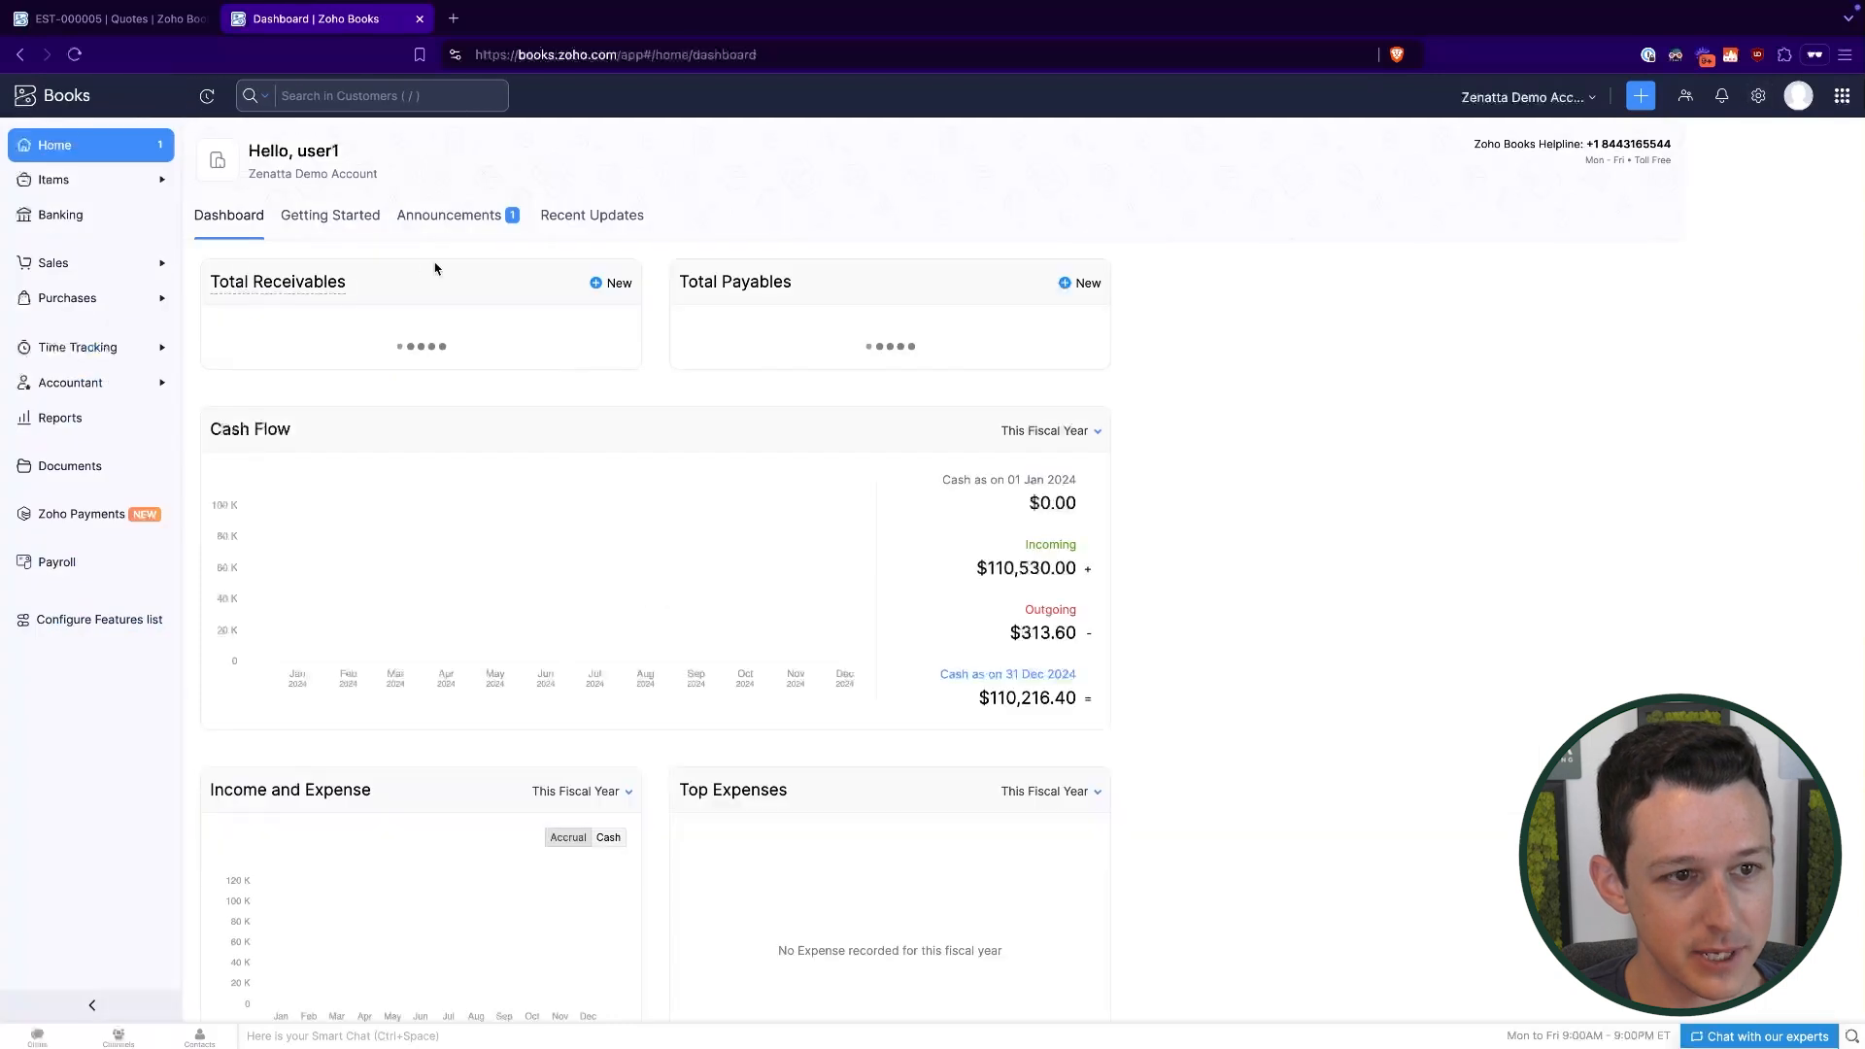
# View the quotes list, then search the settings for "cycle" and open the Sales Order Cycle preferences.
pyautogui.click(55, 262)
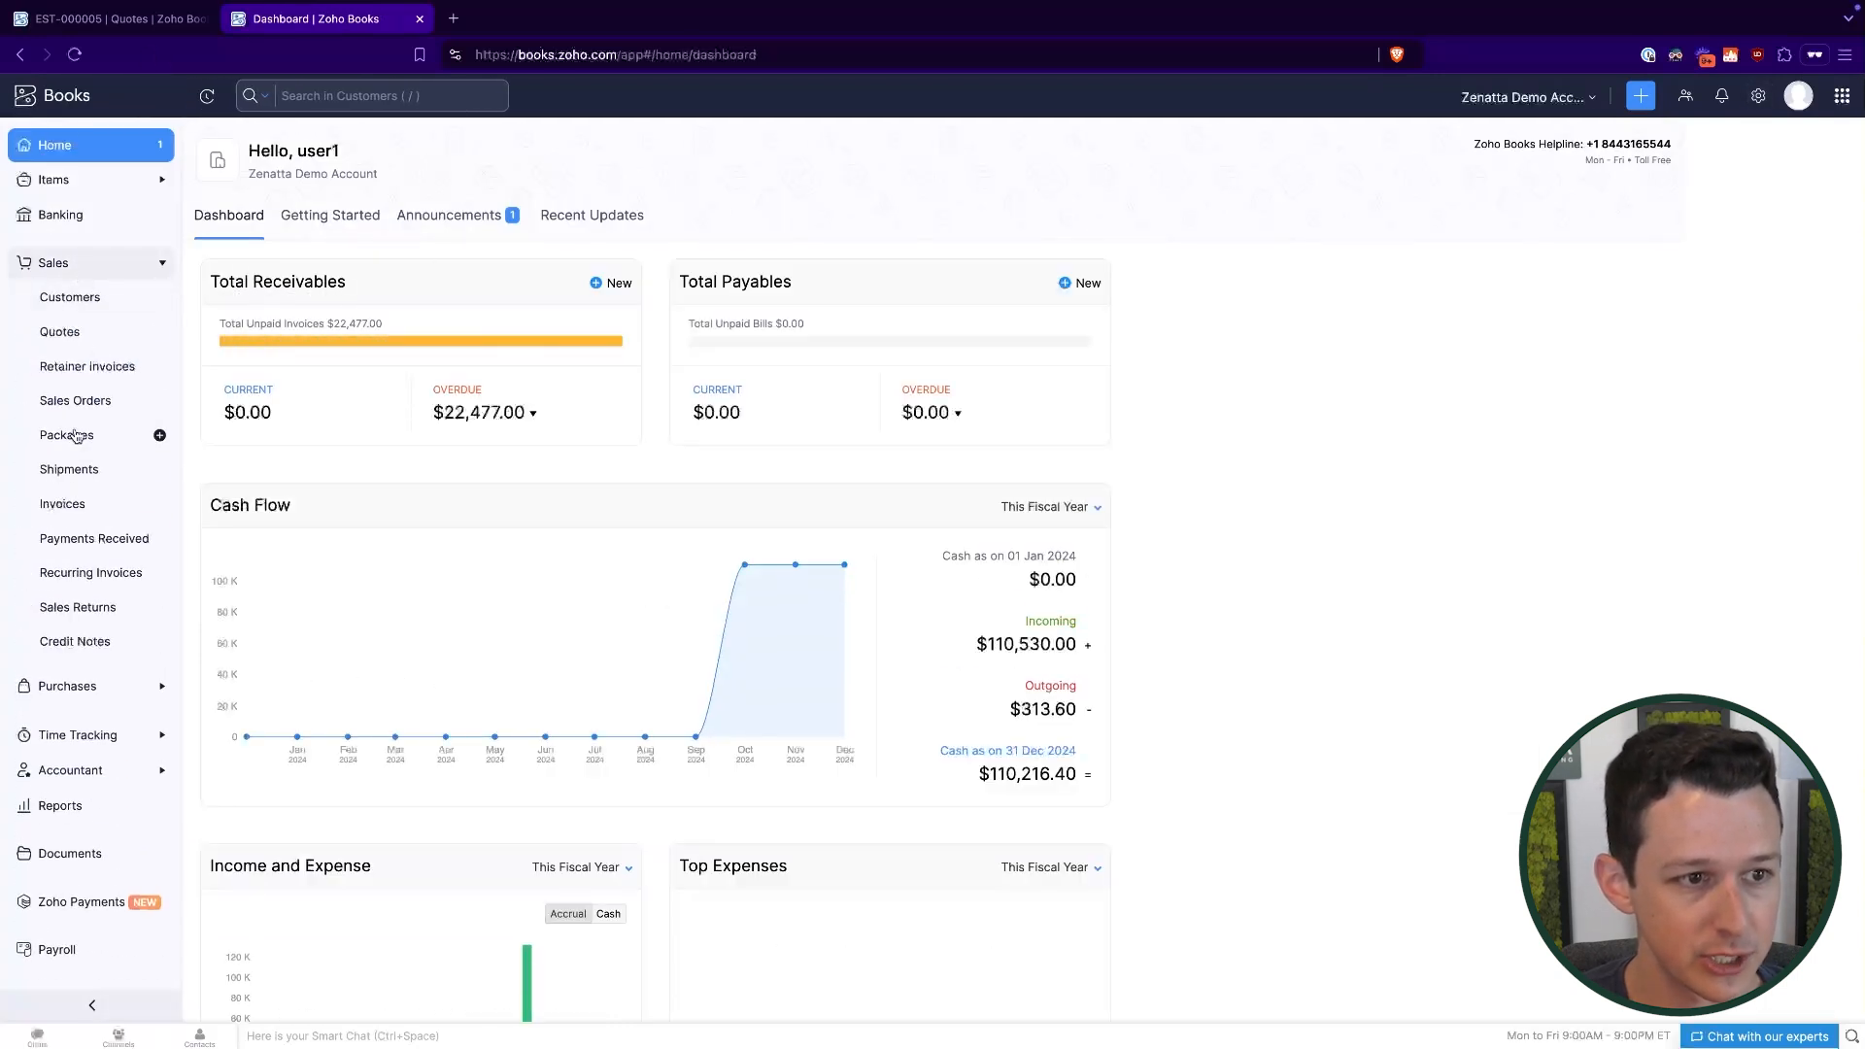
pyautogui.click(97, 331)
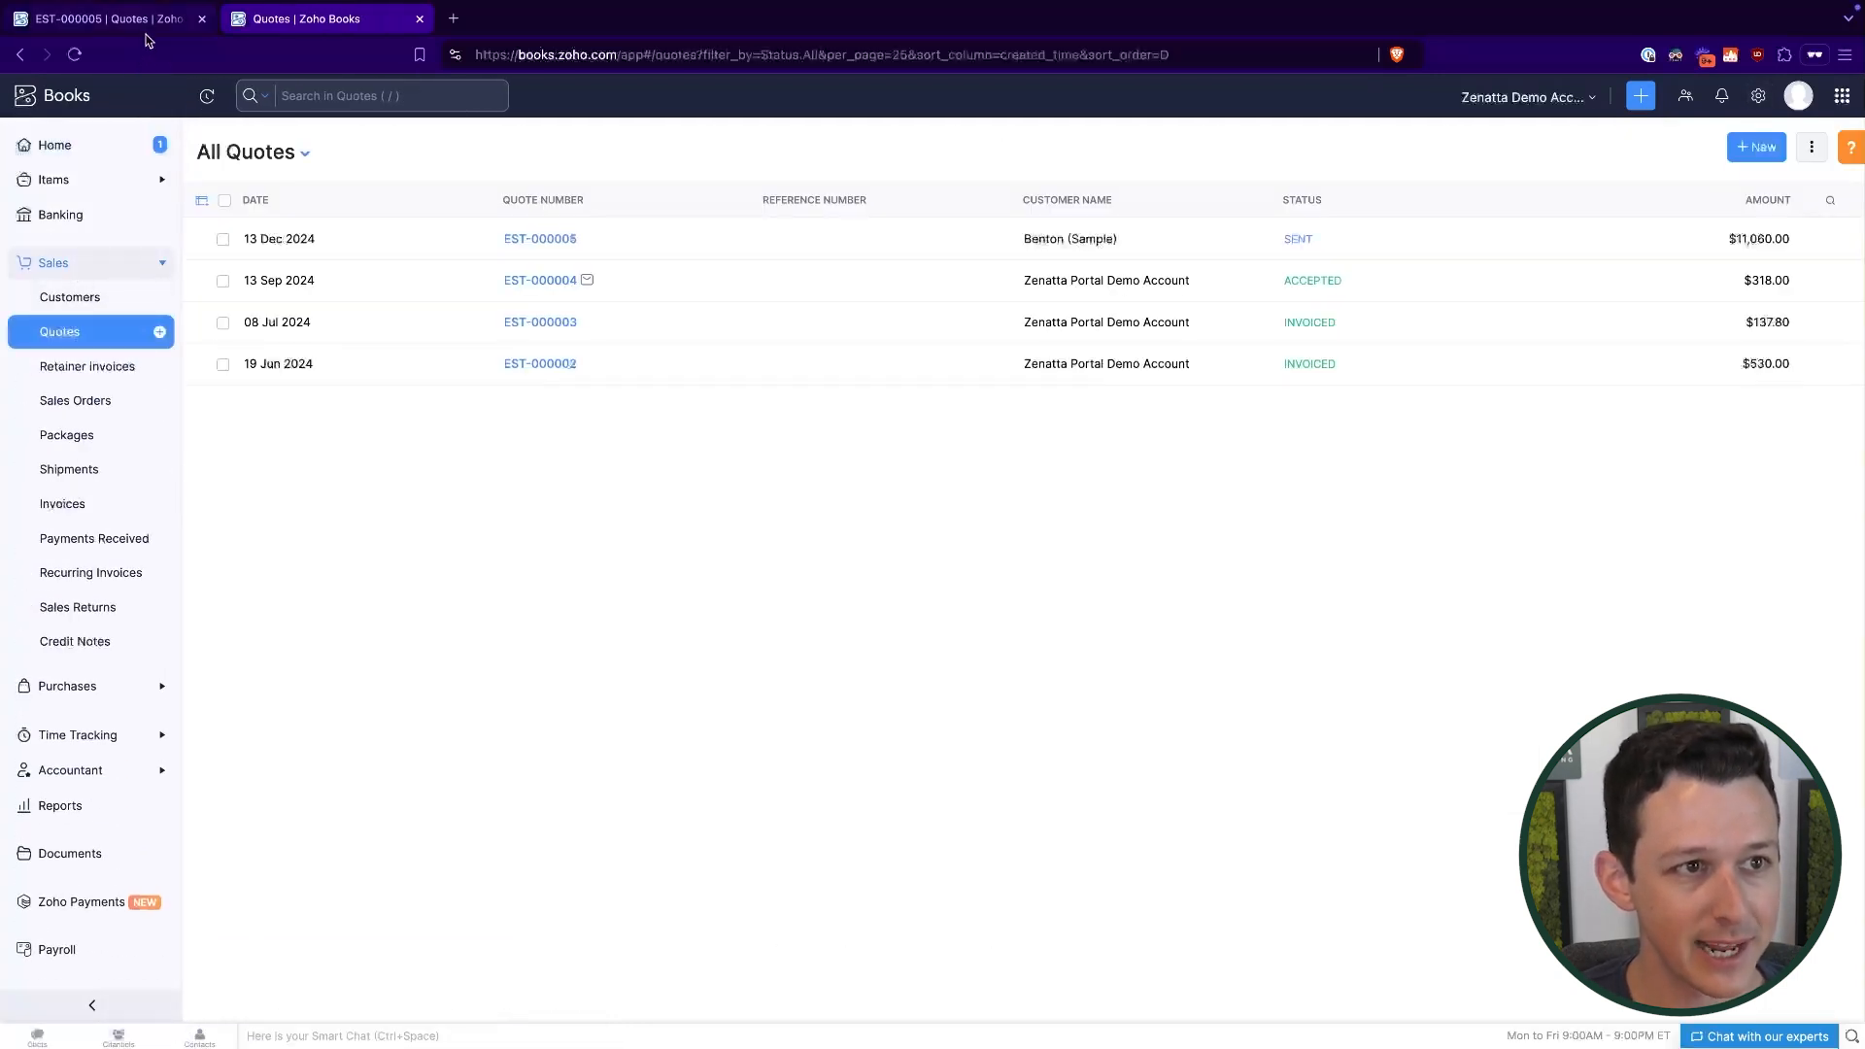
pyautogui.click(1758, 95)
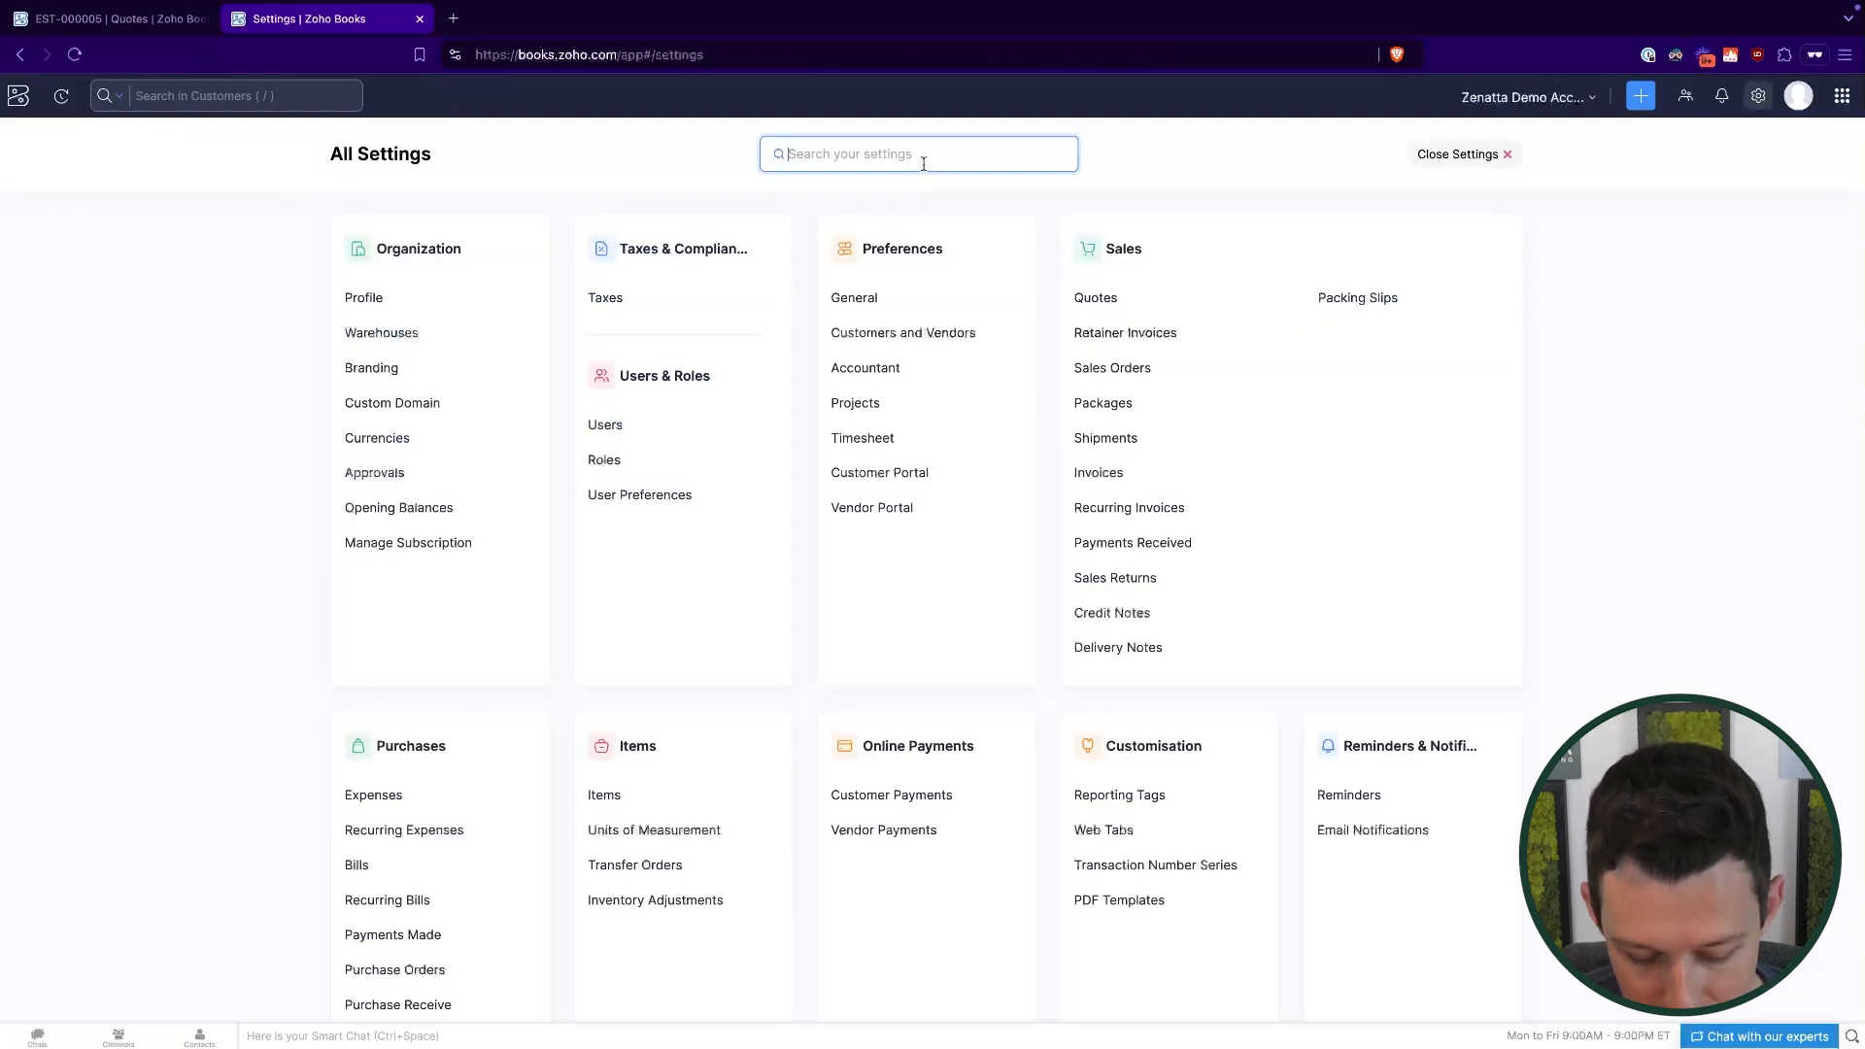
pyautogui.write('cycle')
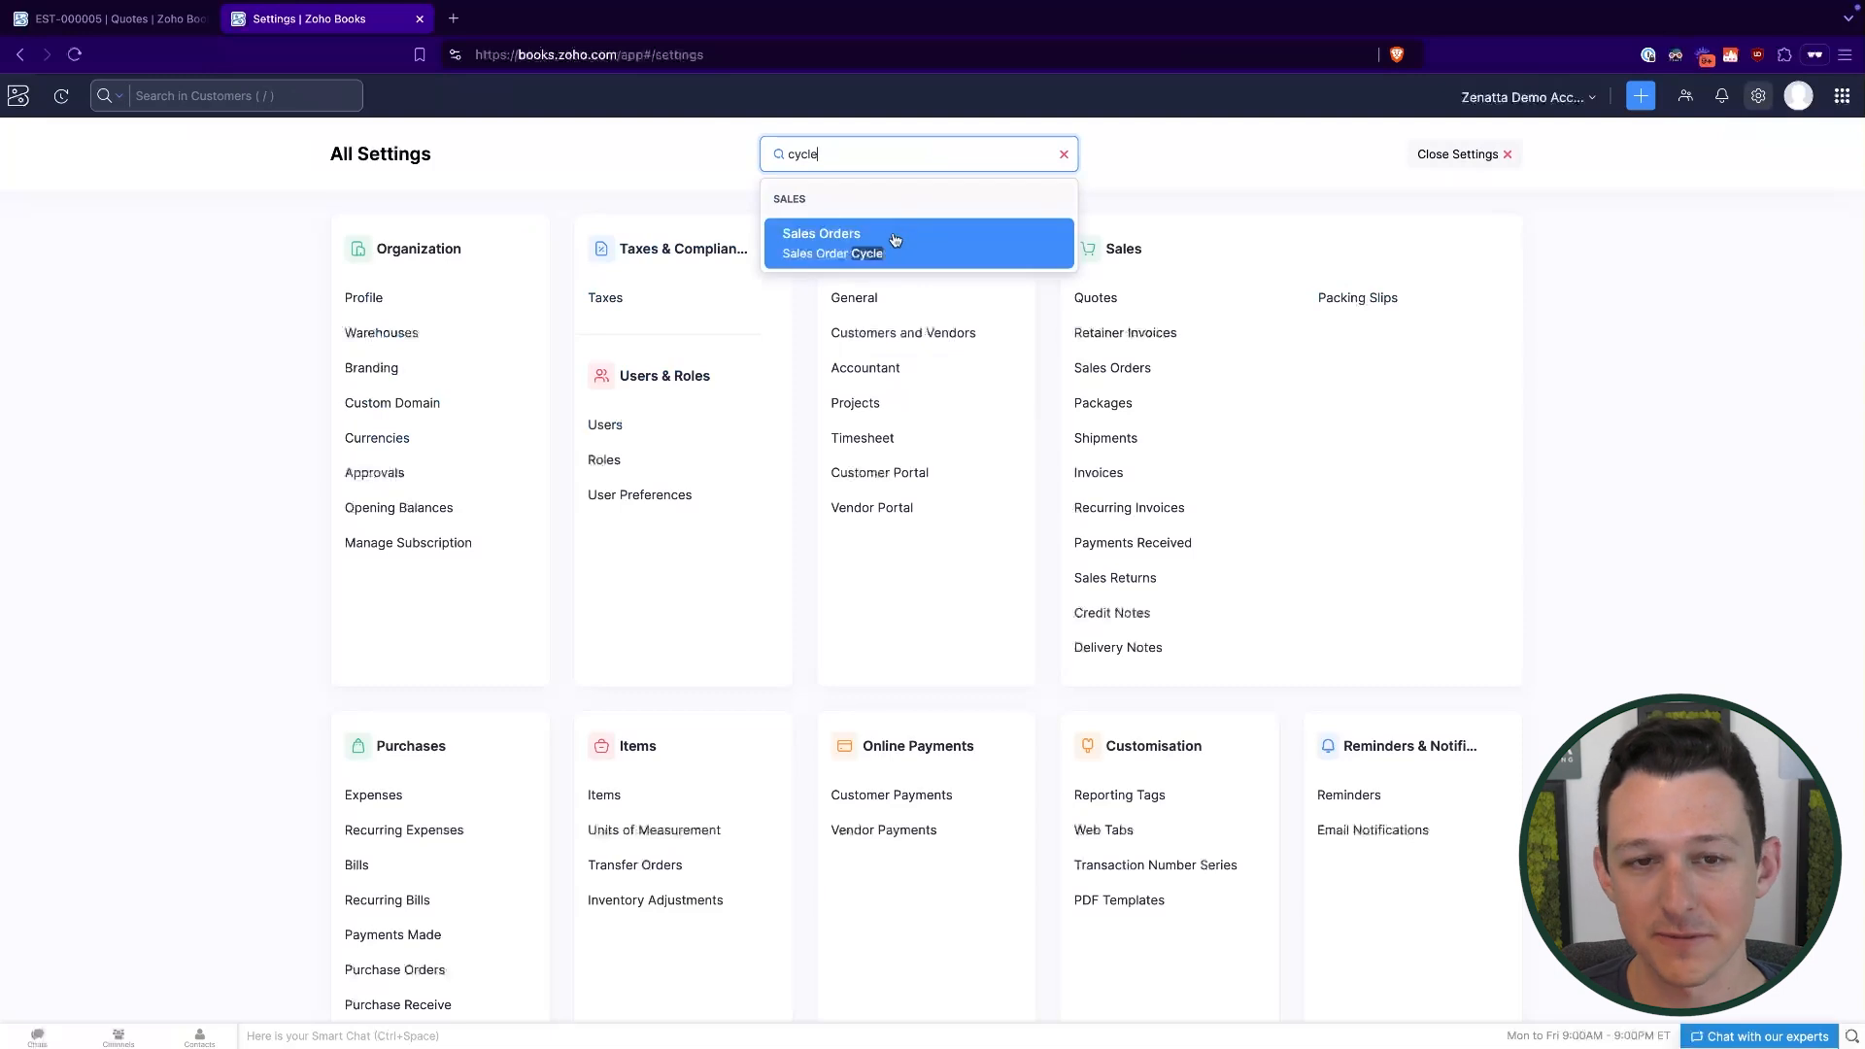
pyautogui.click(895, 240)
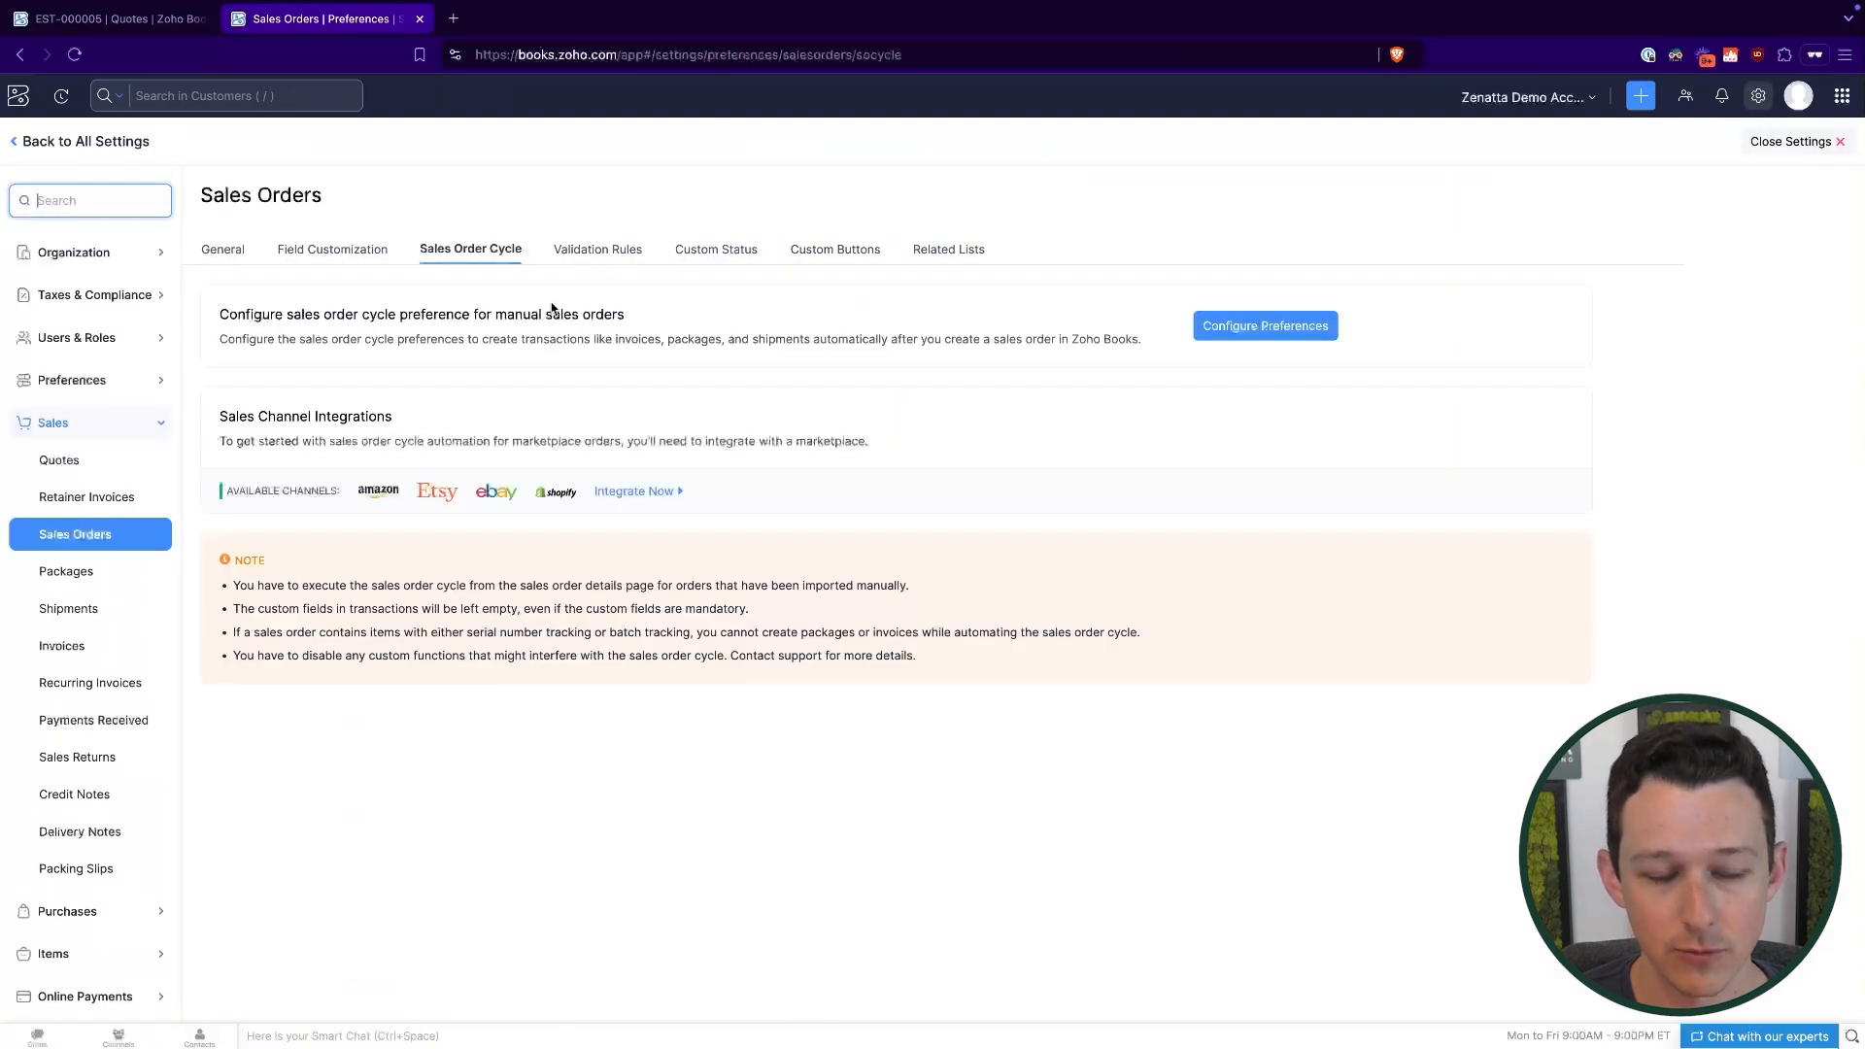
# Open sales order SO-00001 from the sales orders list and examine its linked invoices and packages.
pyautogui.click(112, 18)
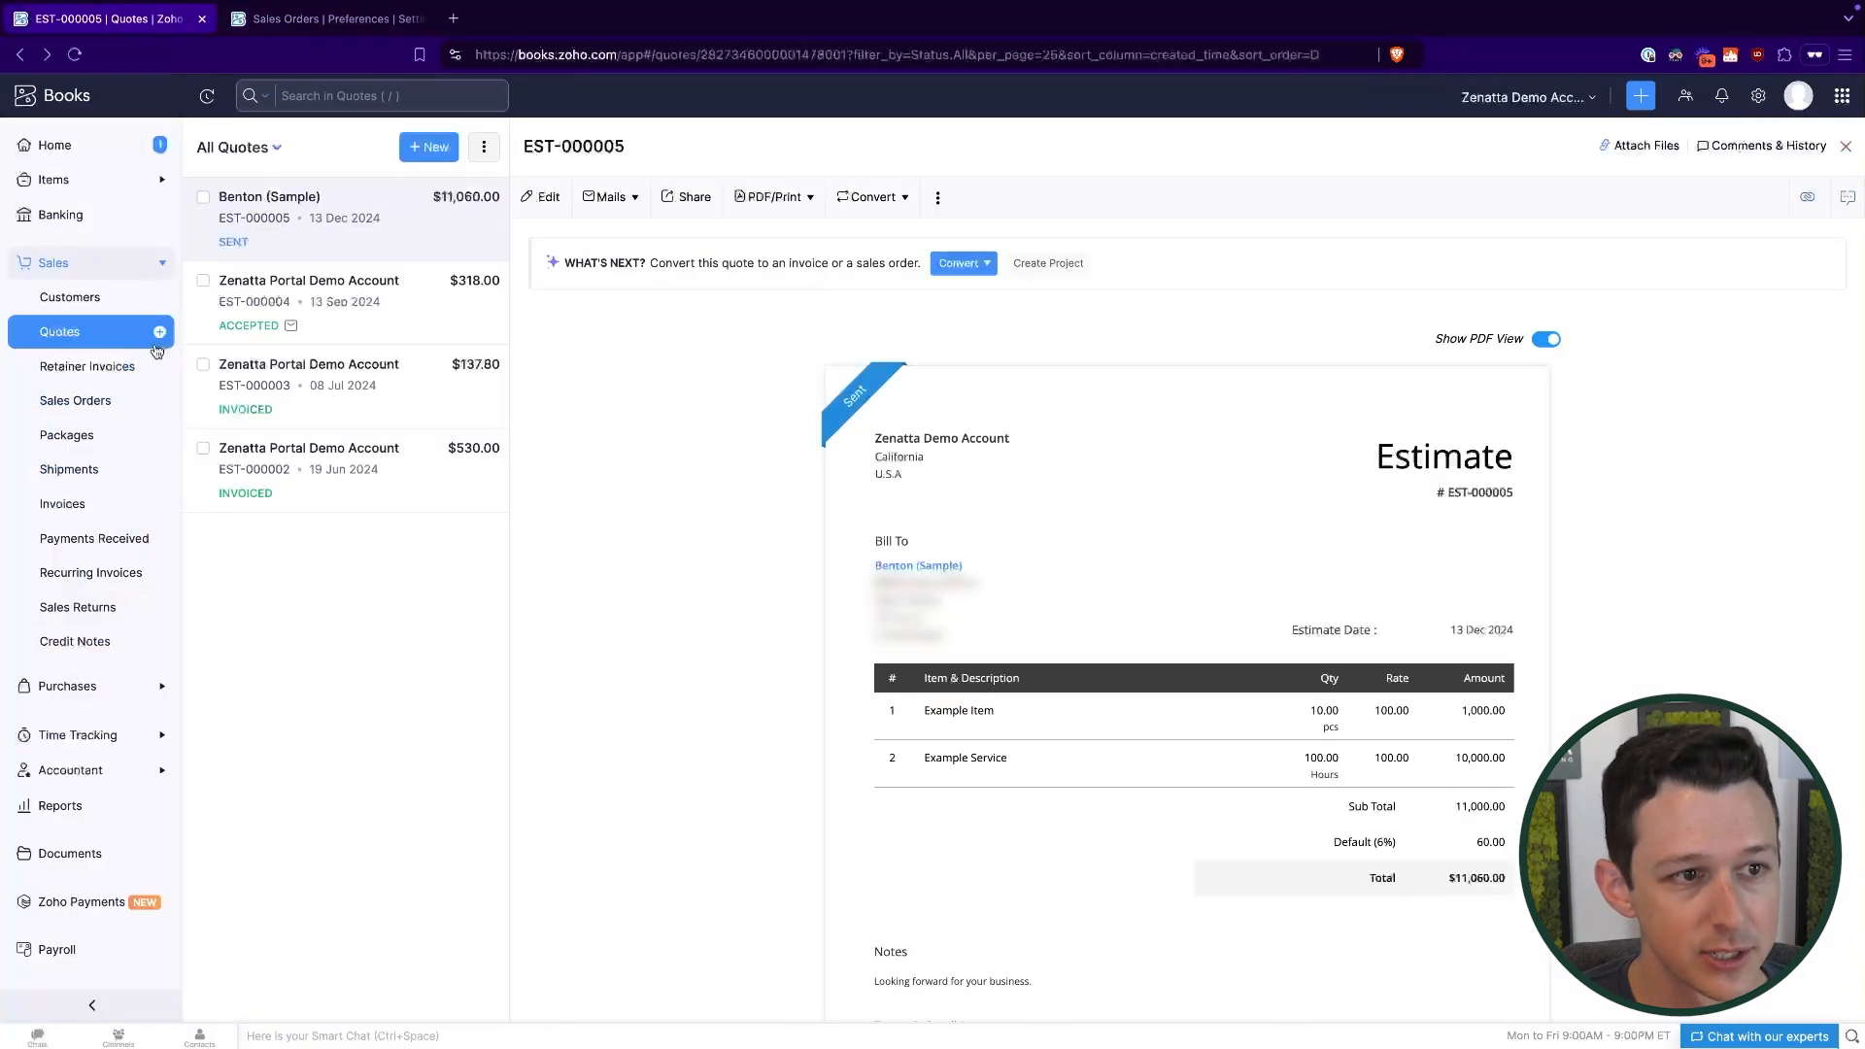
pyautogui.click(116, 406)
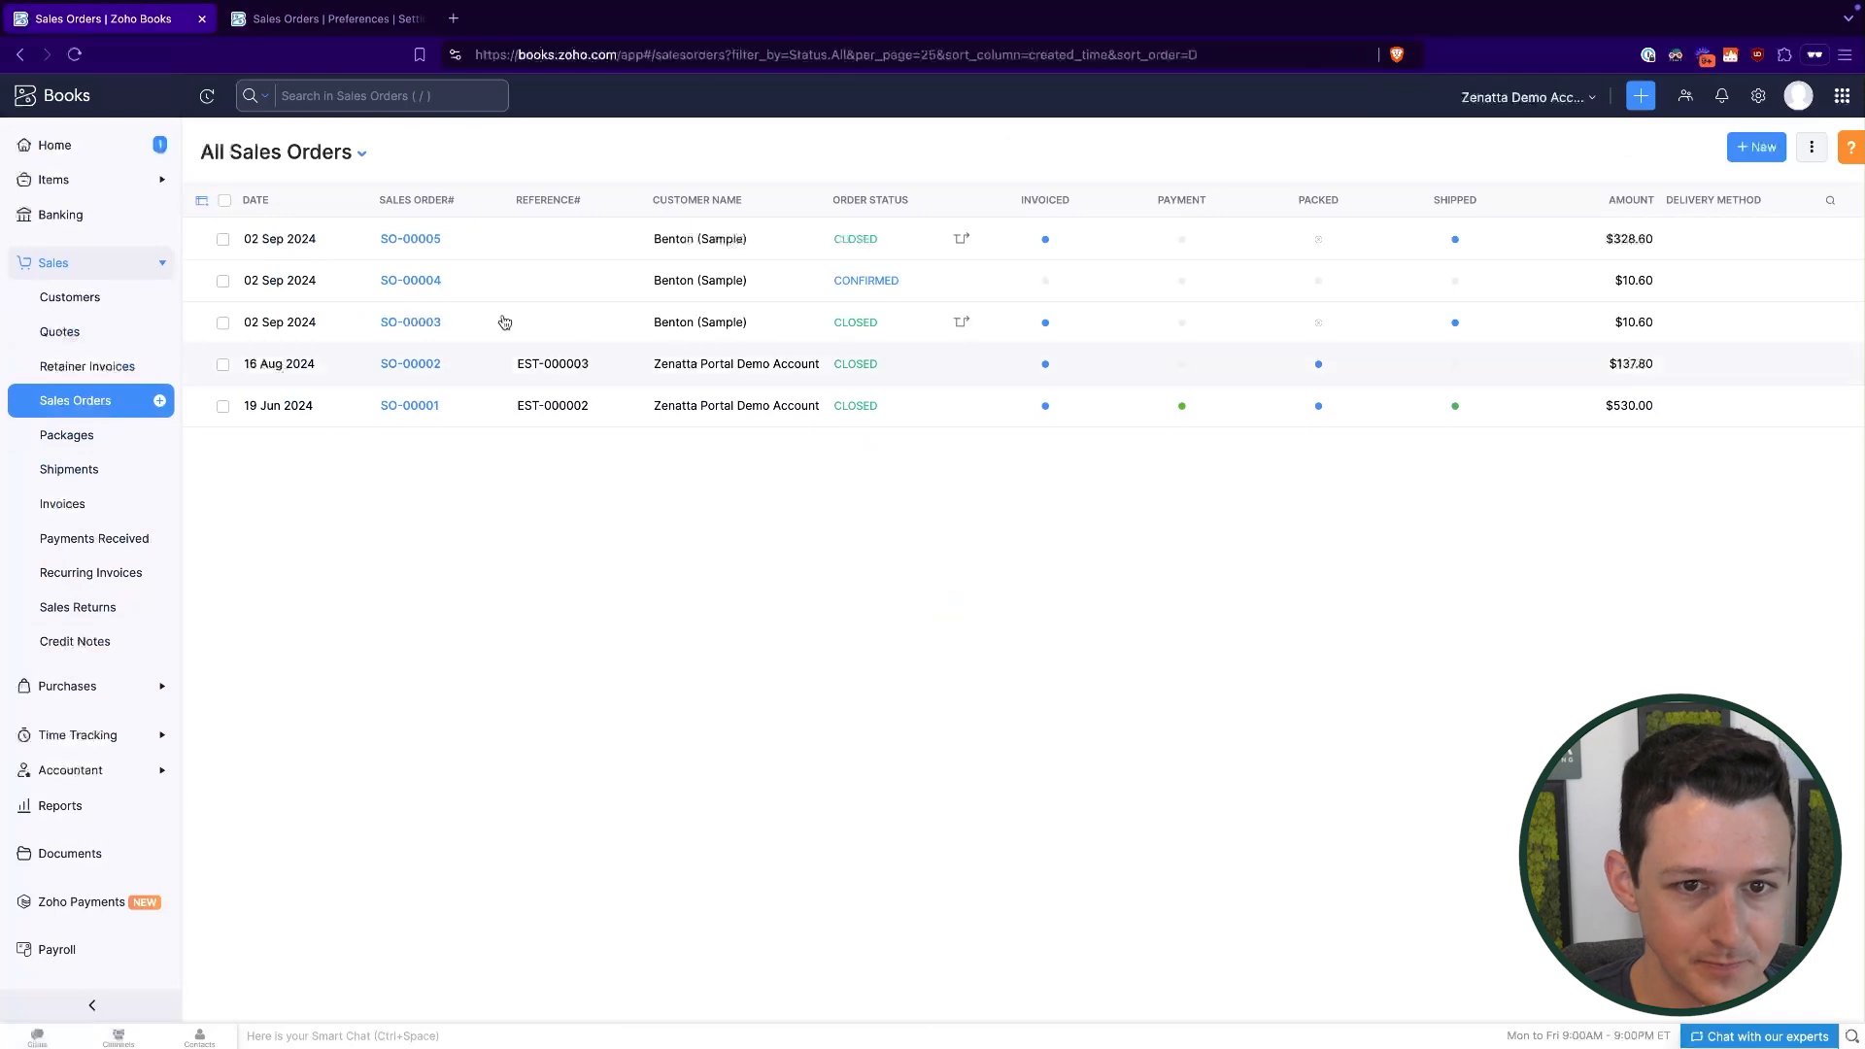
pyautogui.click(407, 404)
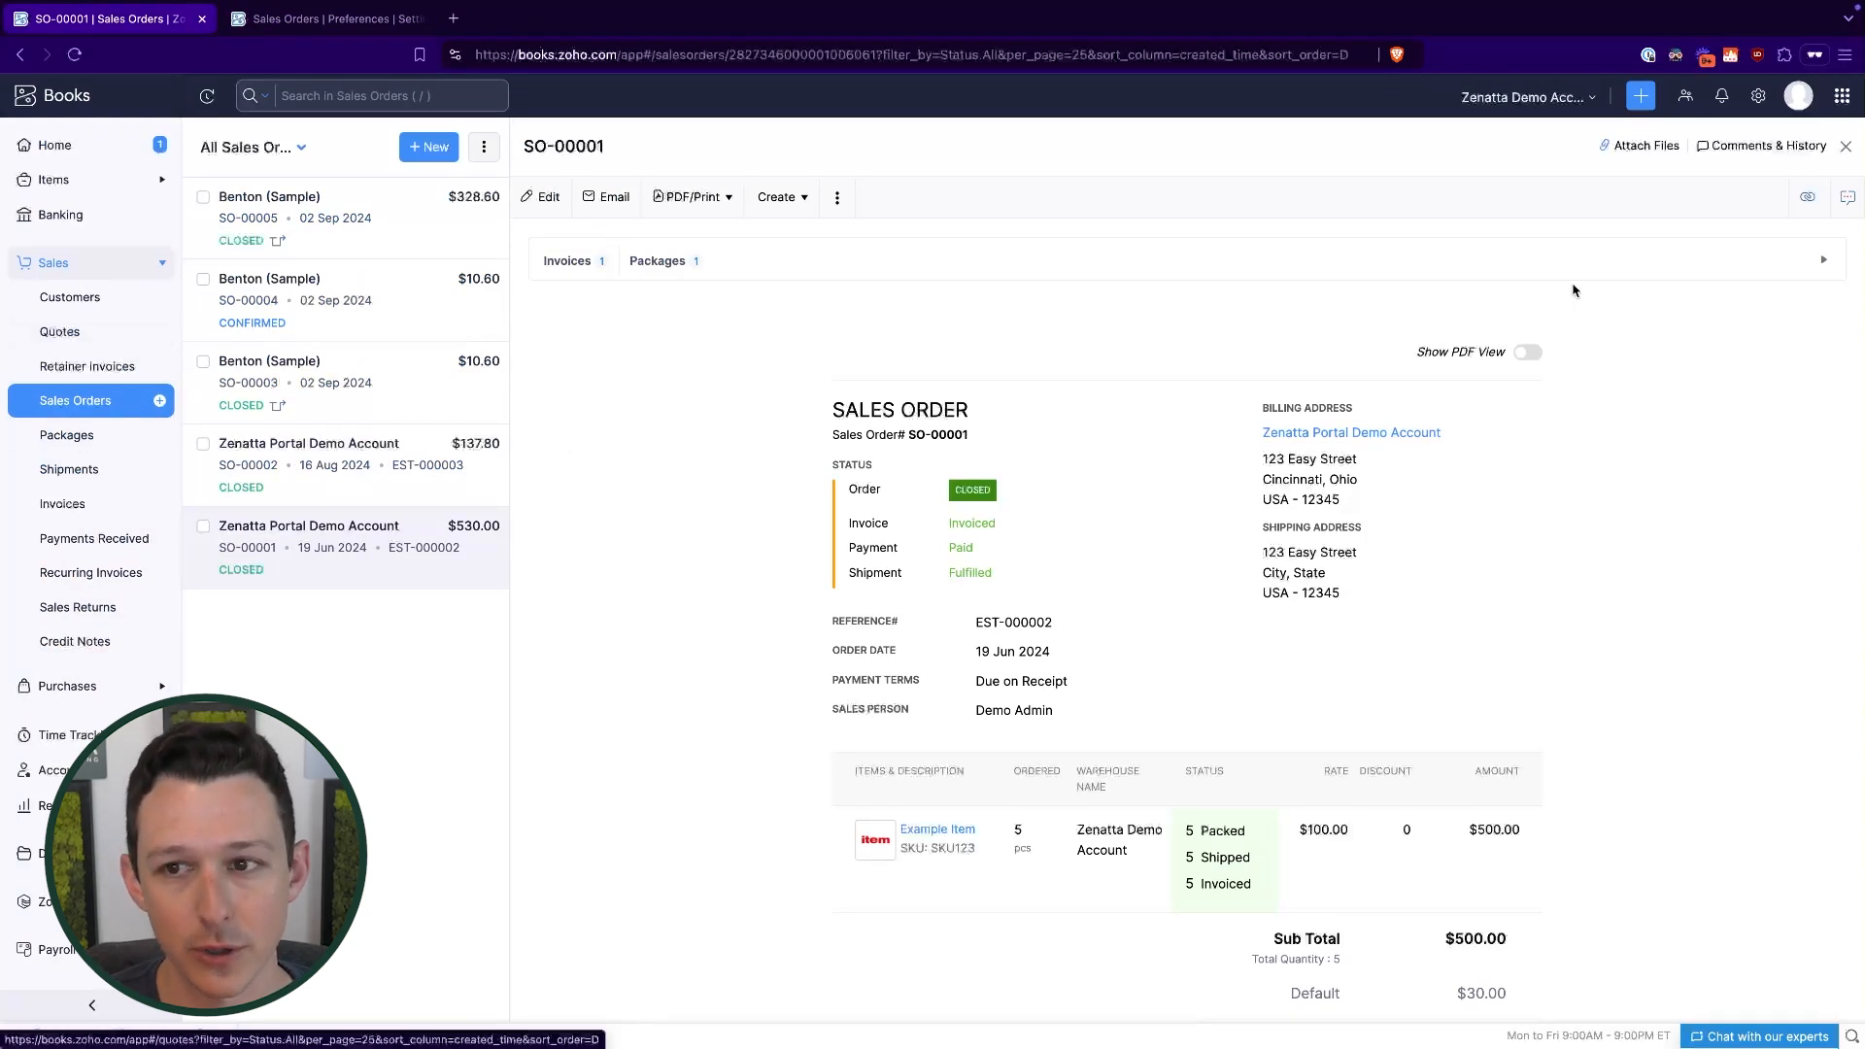
pyautogui.click(1825, 261)
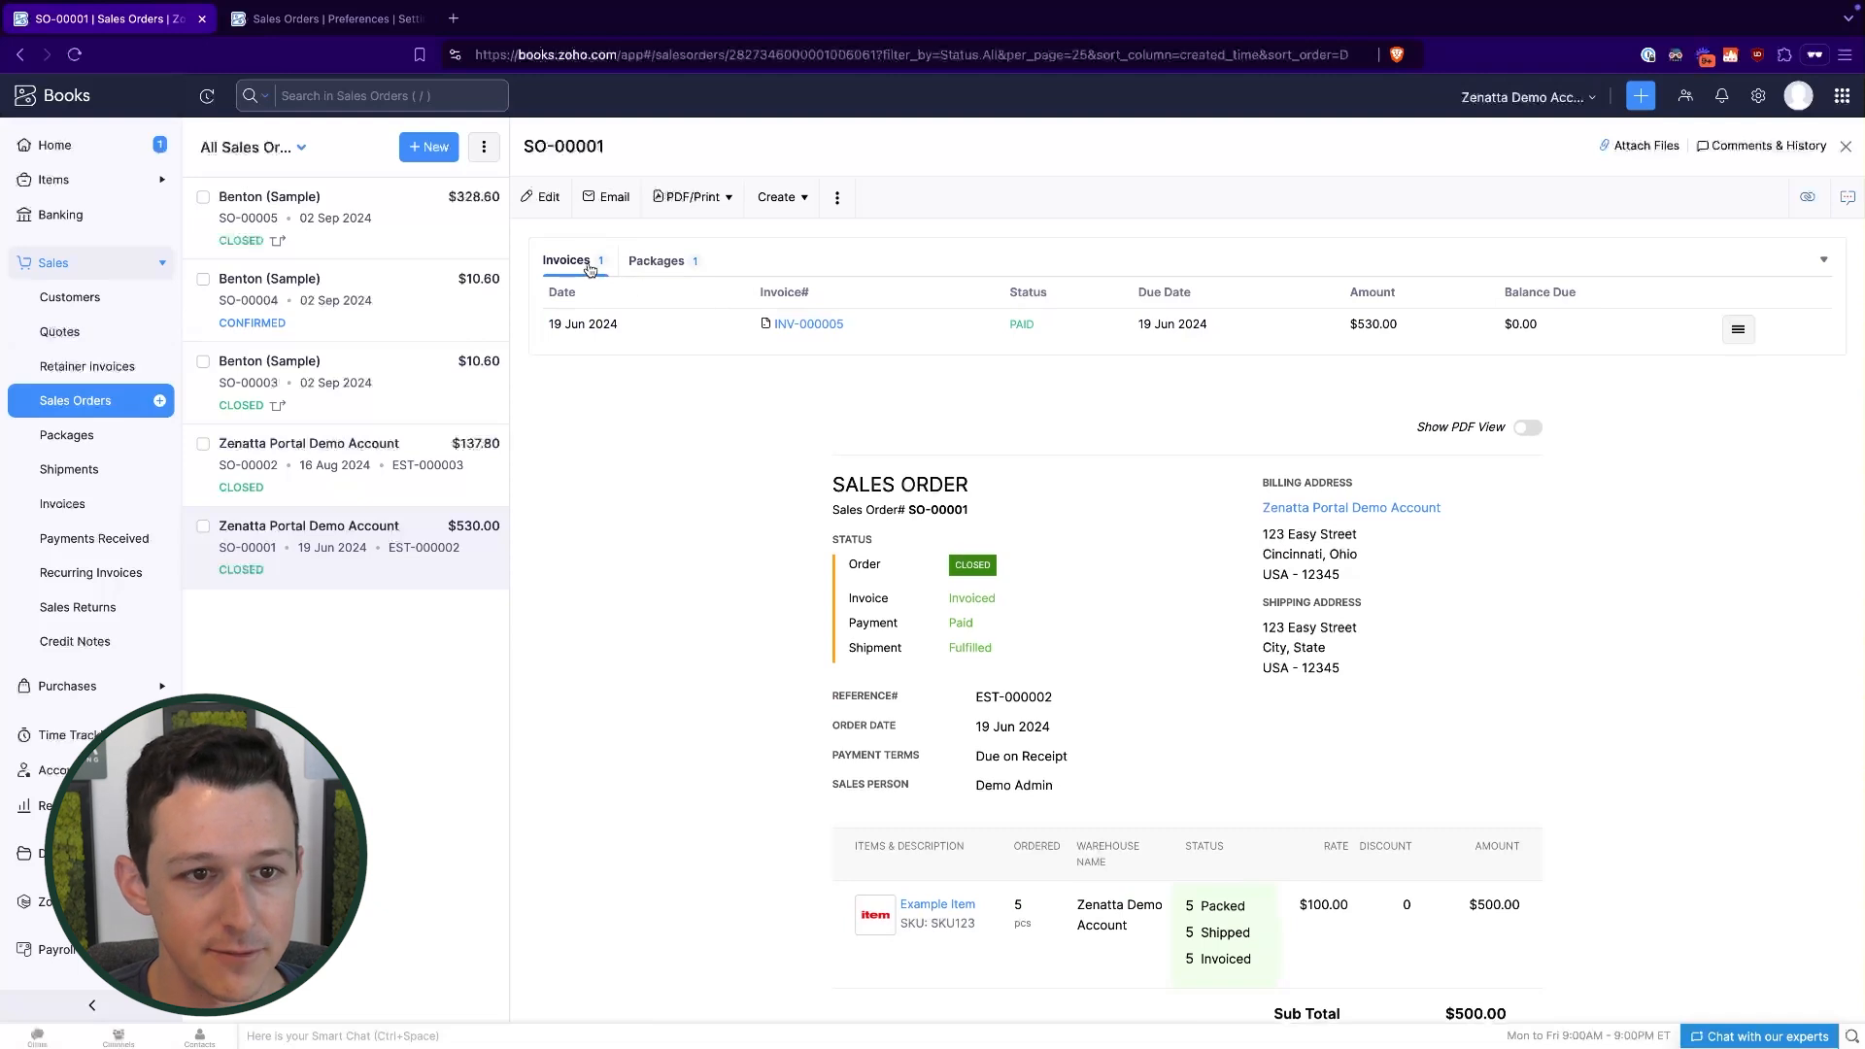
pyautogui.click(665, 260)
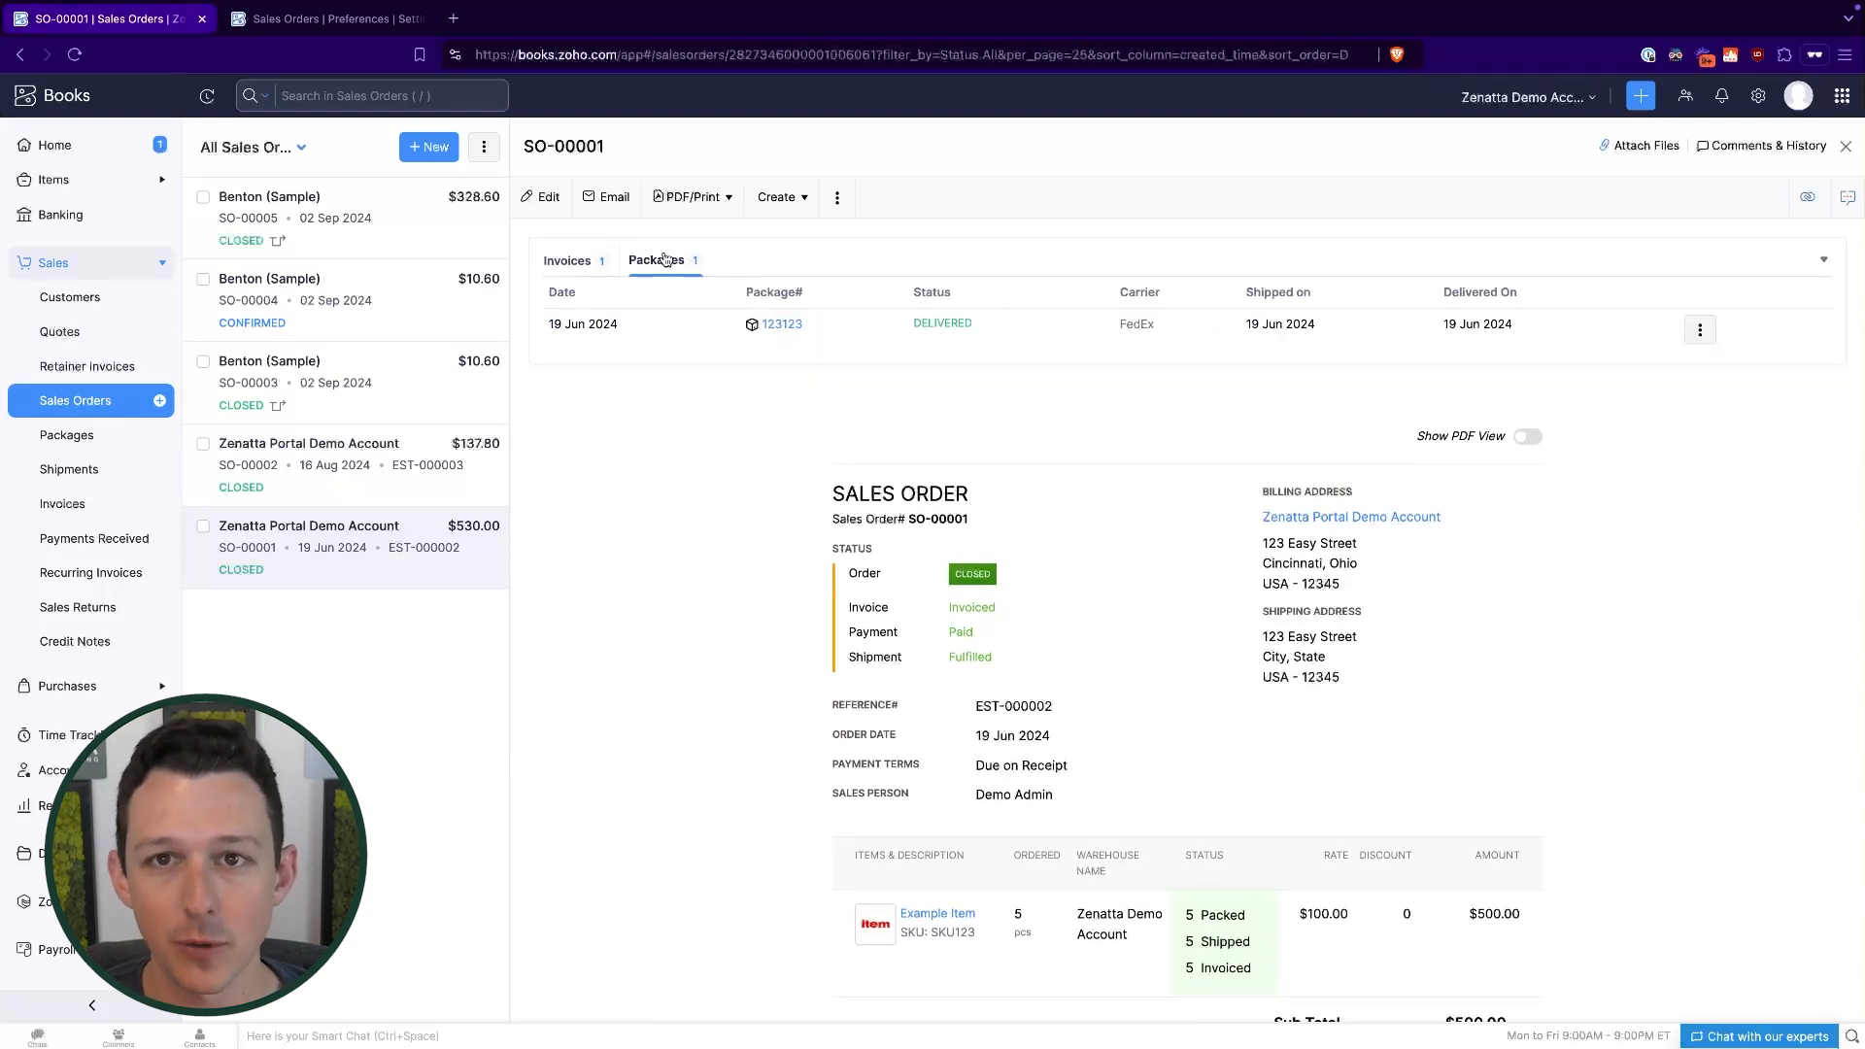
pyautogui.click(571, 263)
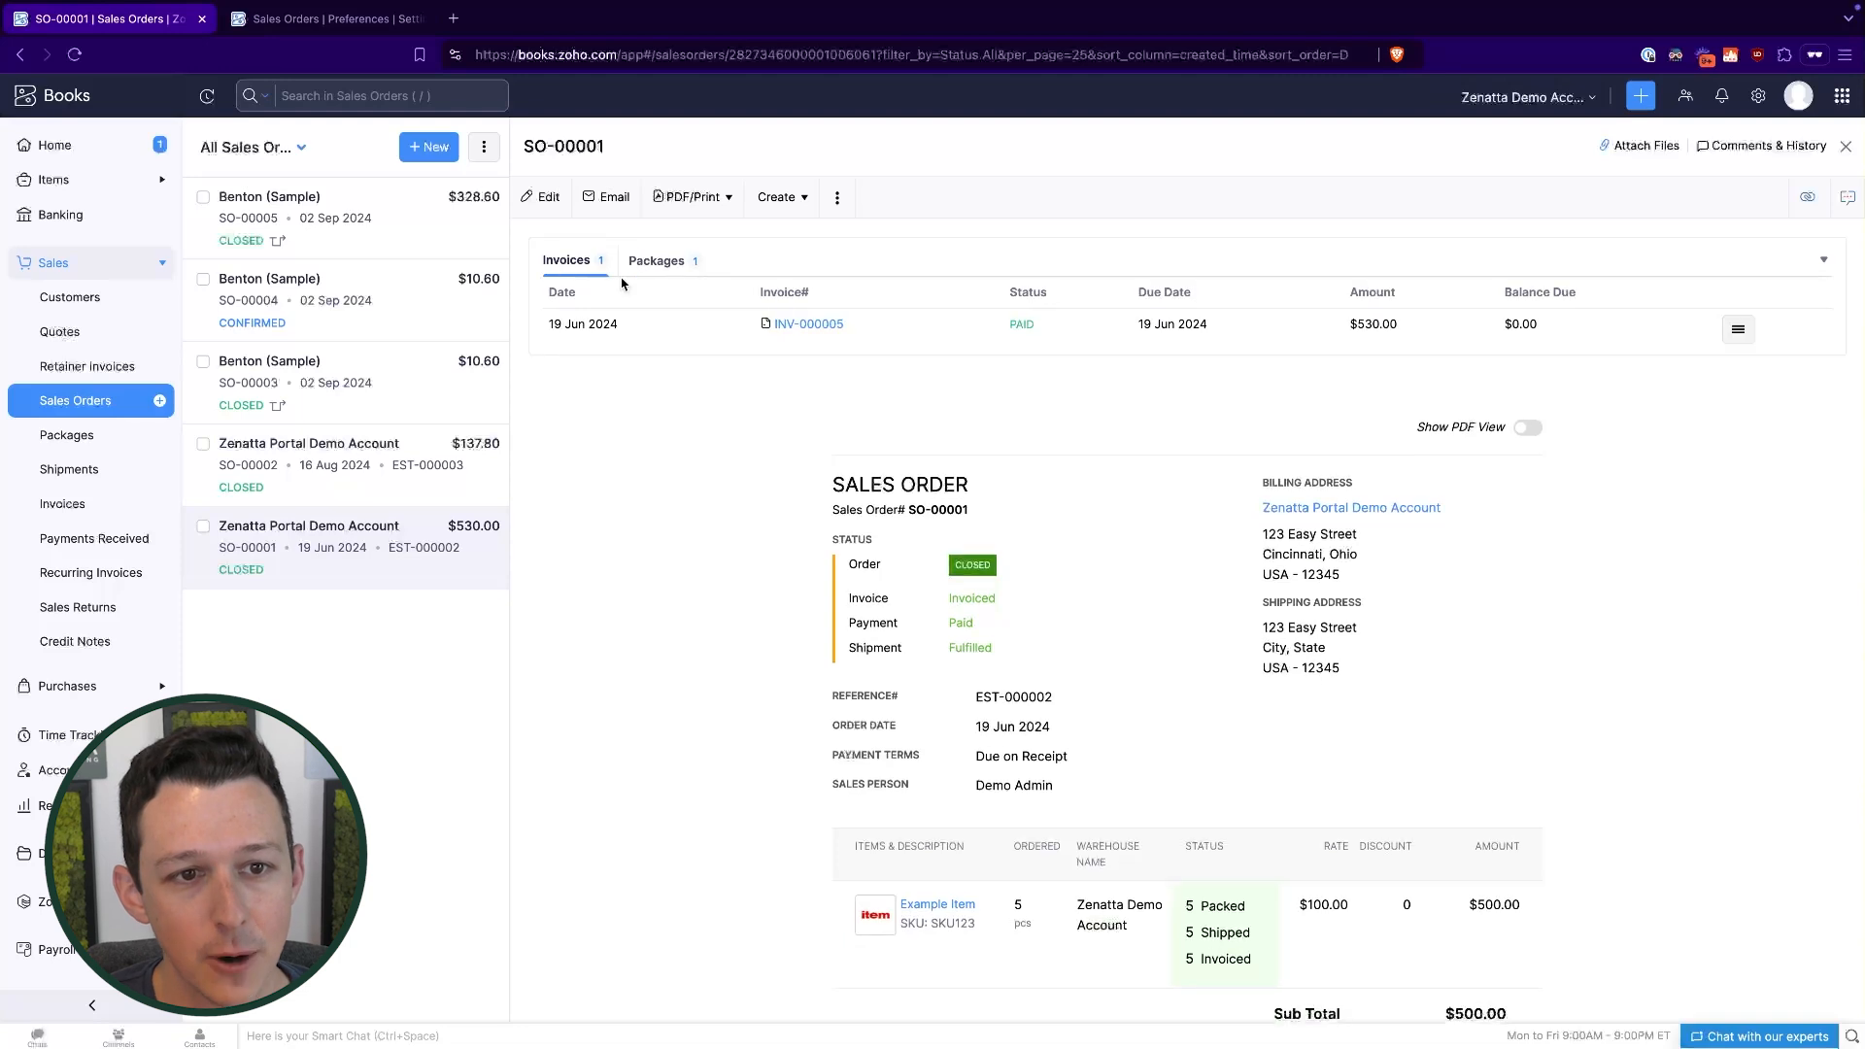
pyautogui.click(633, 259)
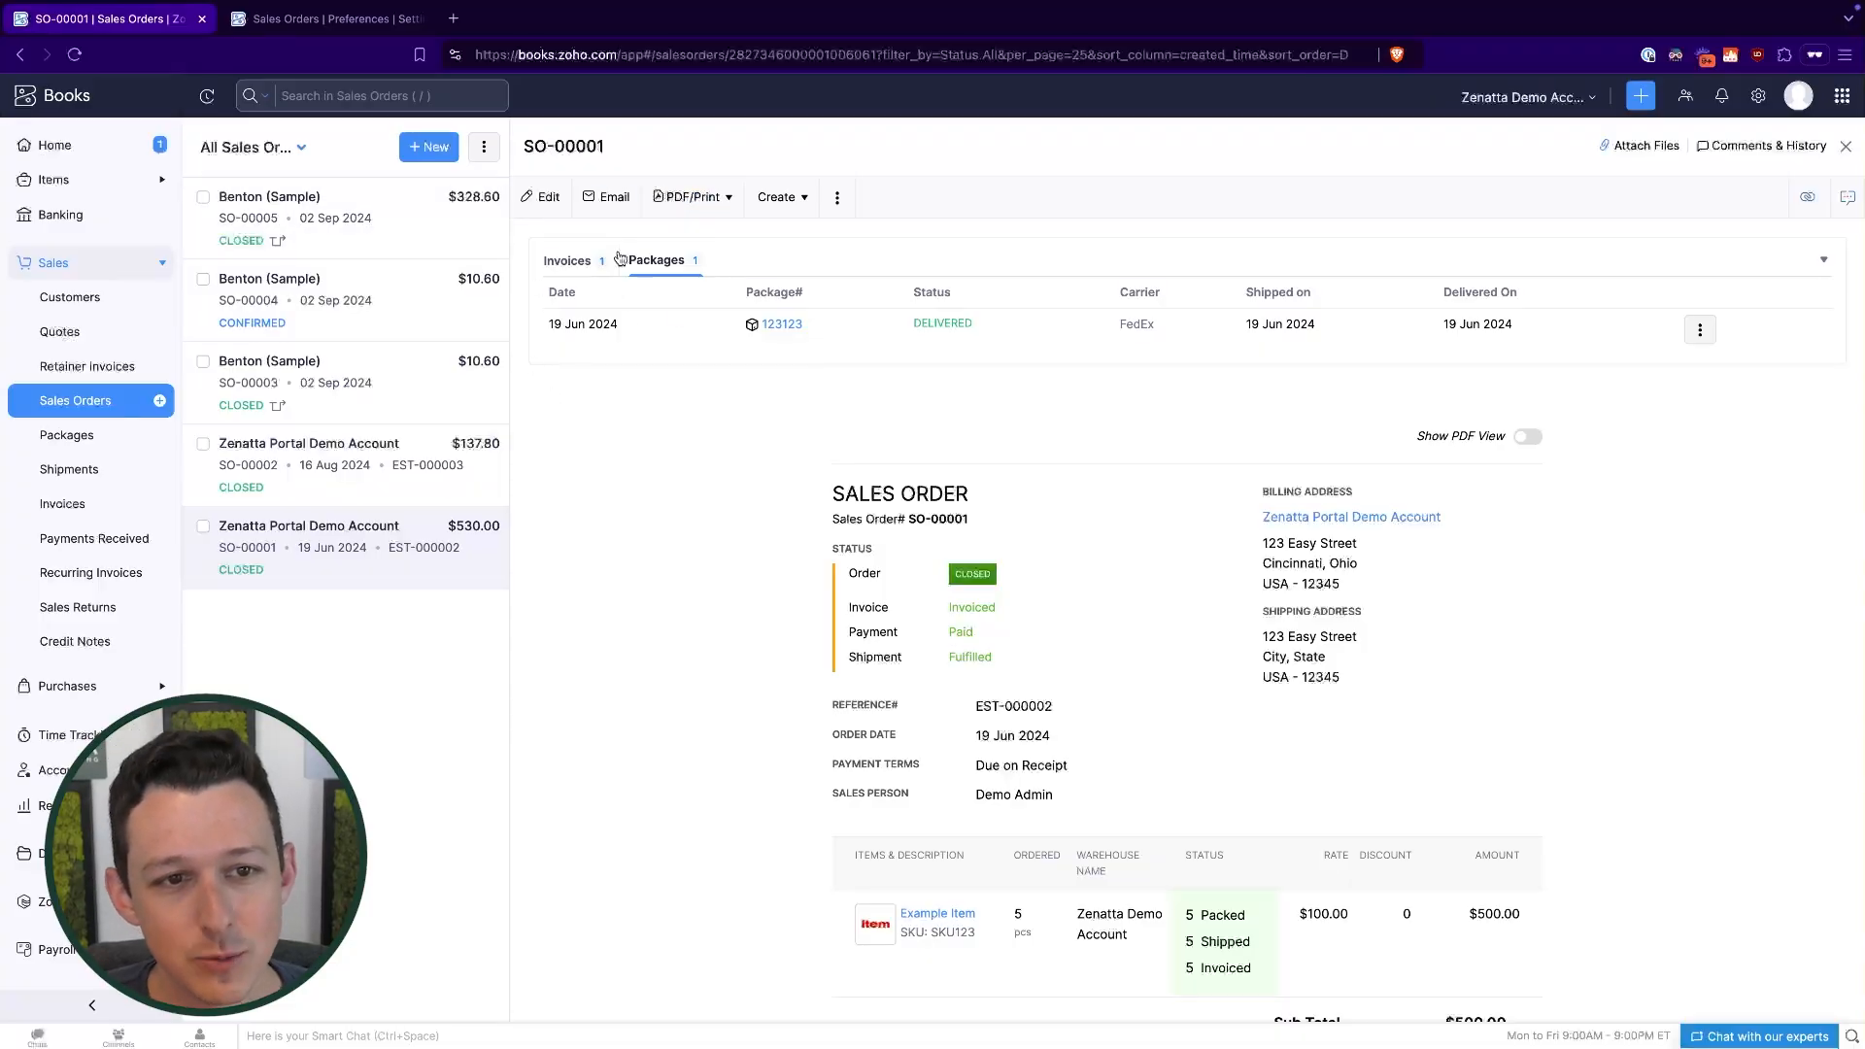
pyautogui.click(567, 261)
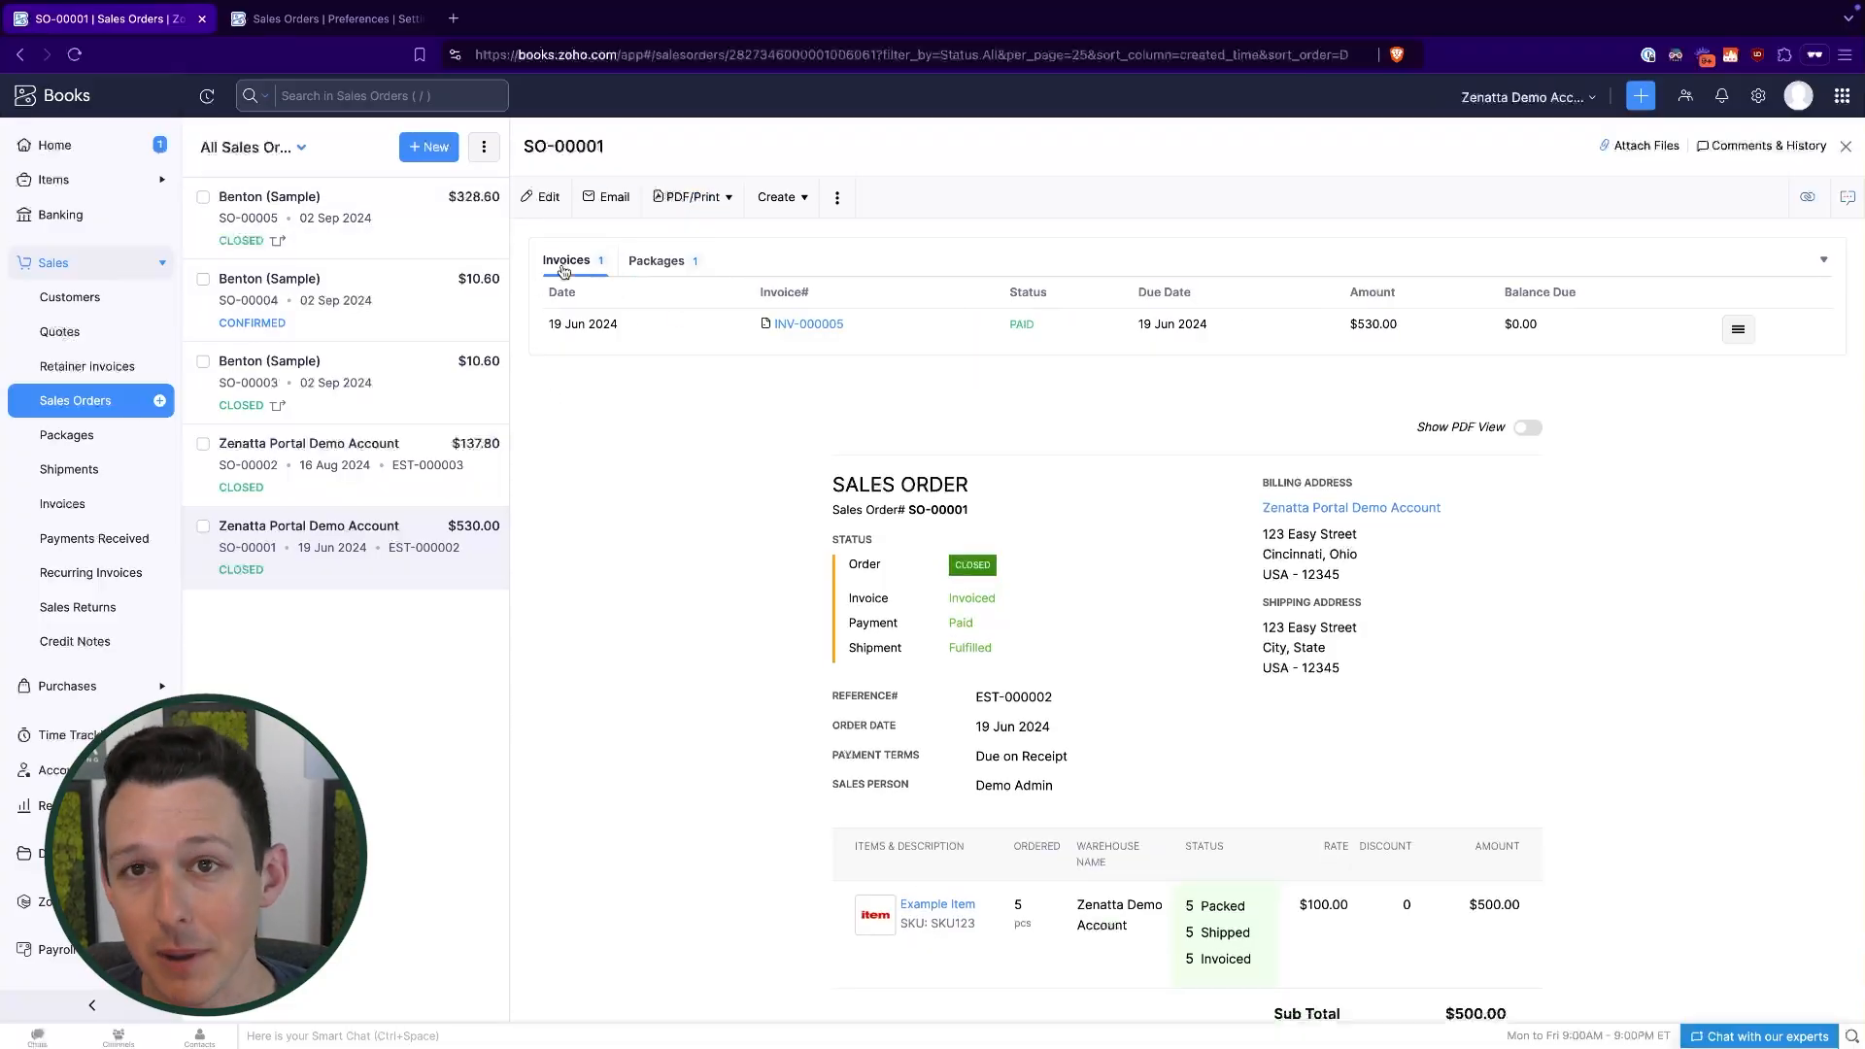
pyautogui.click(659, 263)
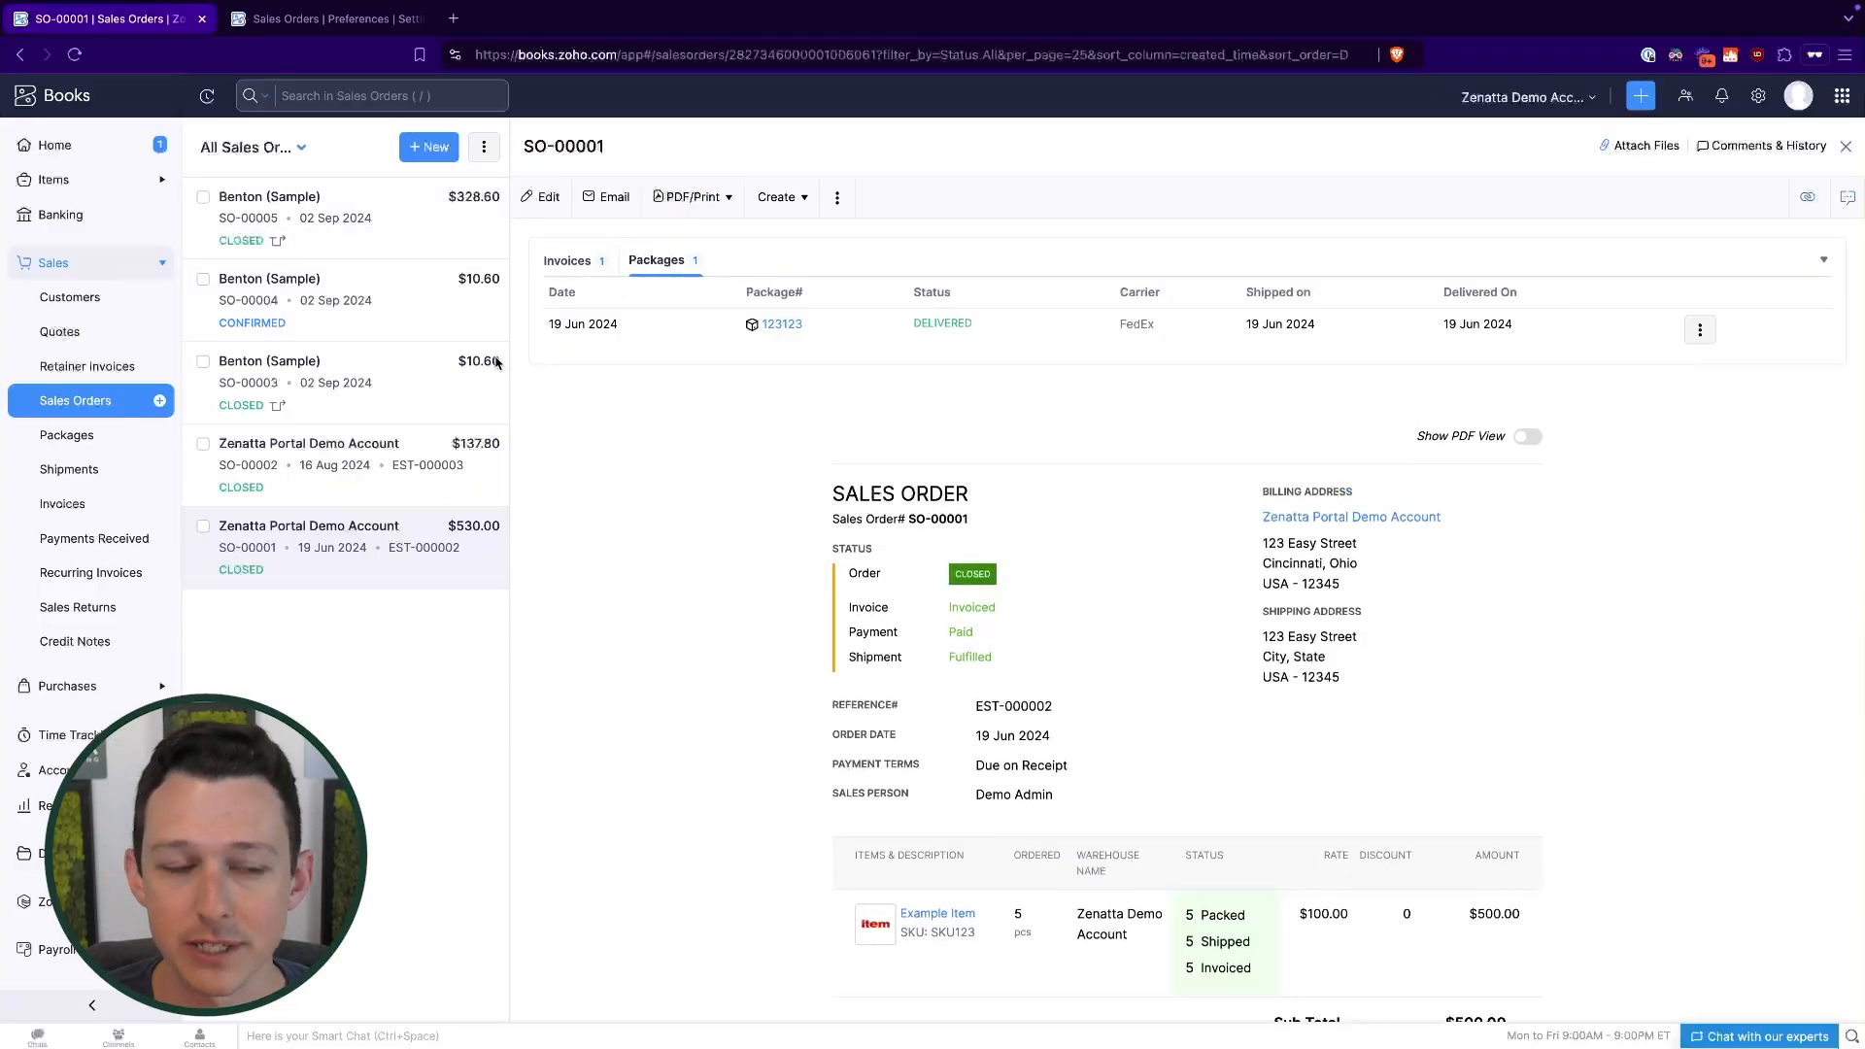
# Return to the settings and look through the automation workflow rules and the custom functions under workflow actions.
pyautogui.click(315, 27)
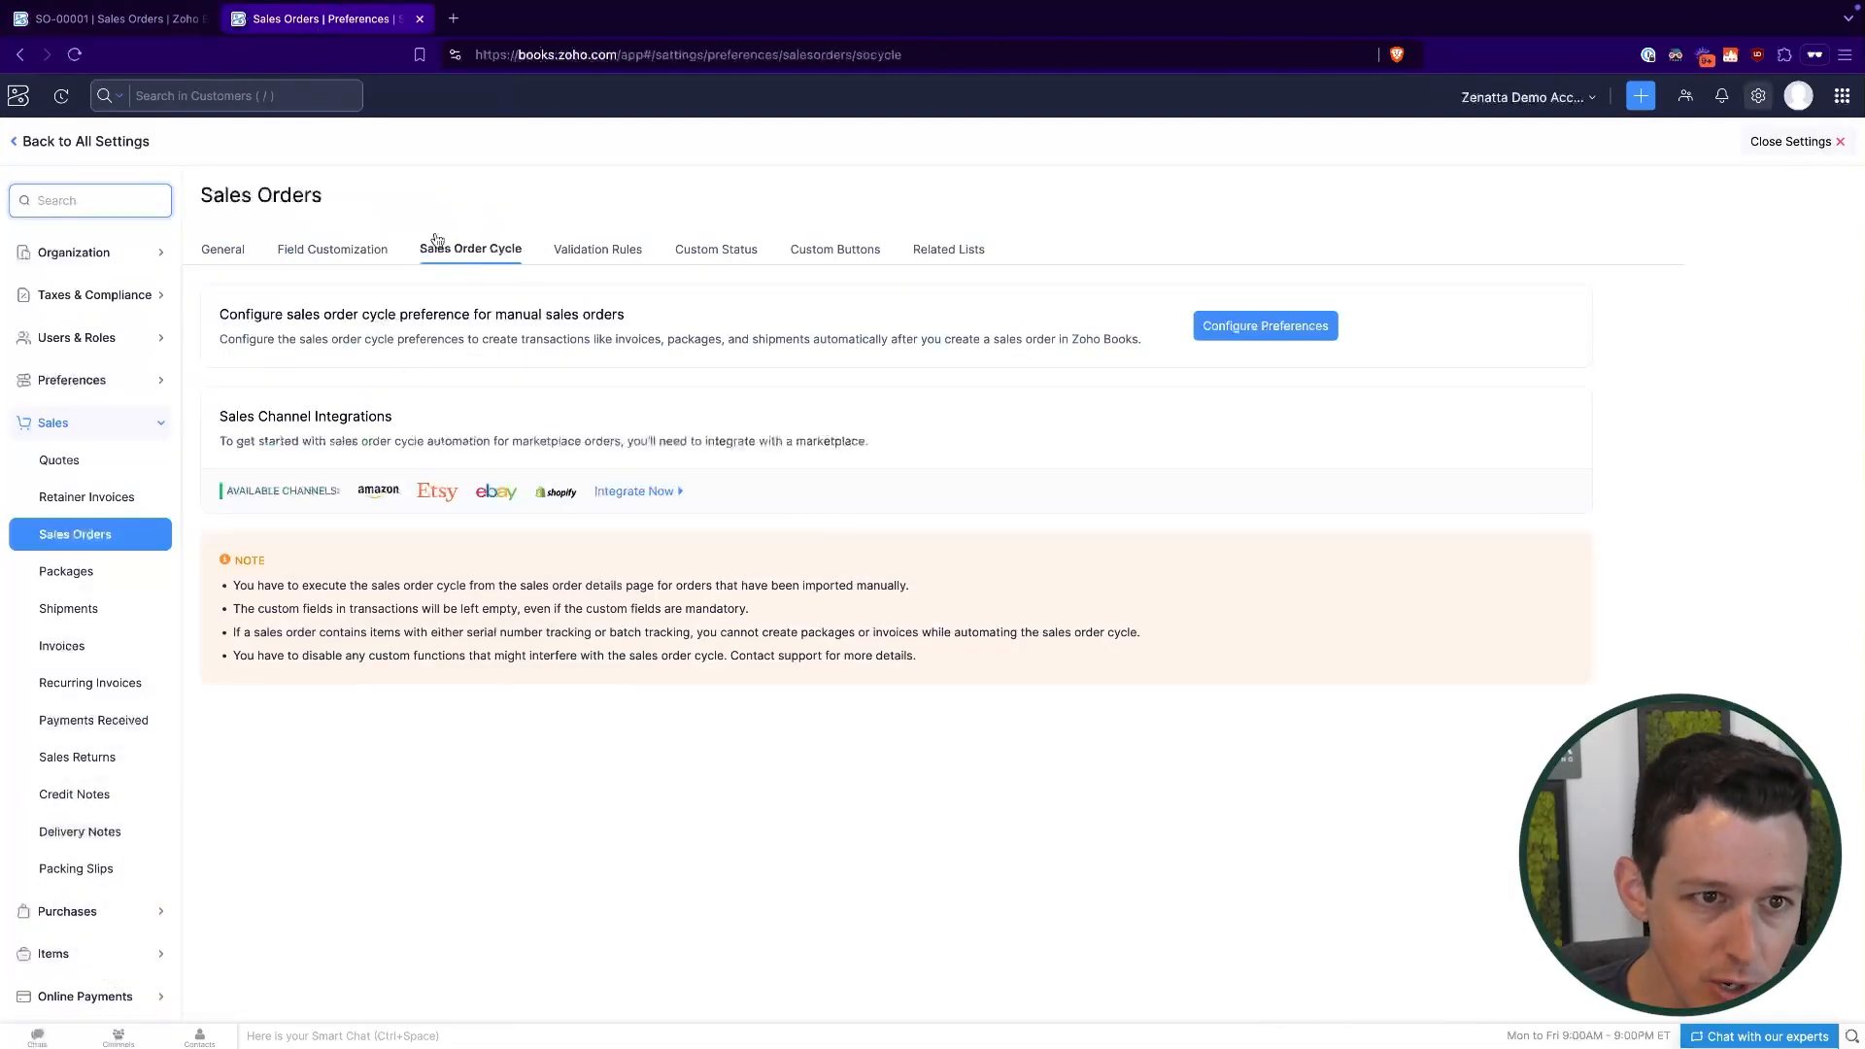
pyautogui.scroll(-3, 49, 476)
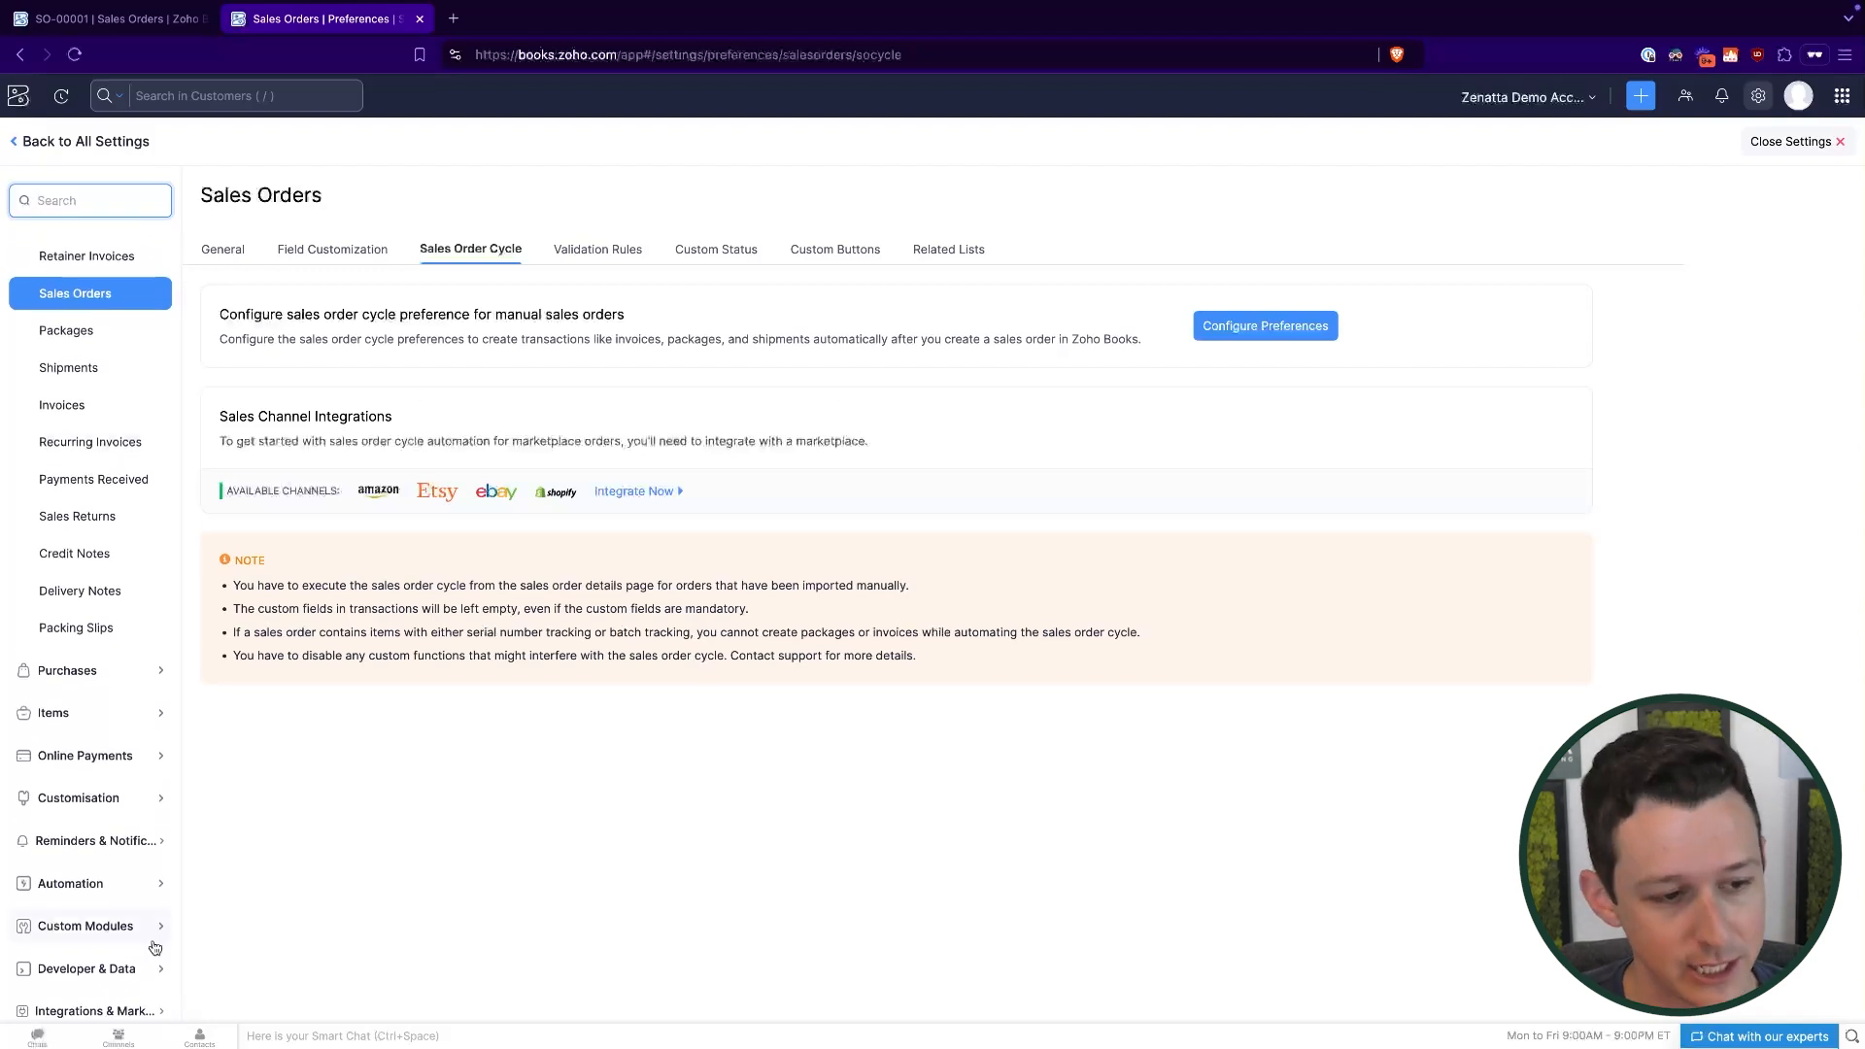
pyautogui.click(115, 925)
pyautogui.click(91, 690)
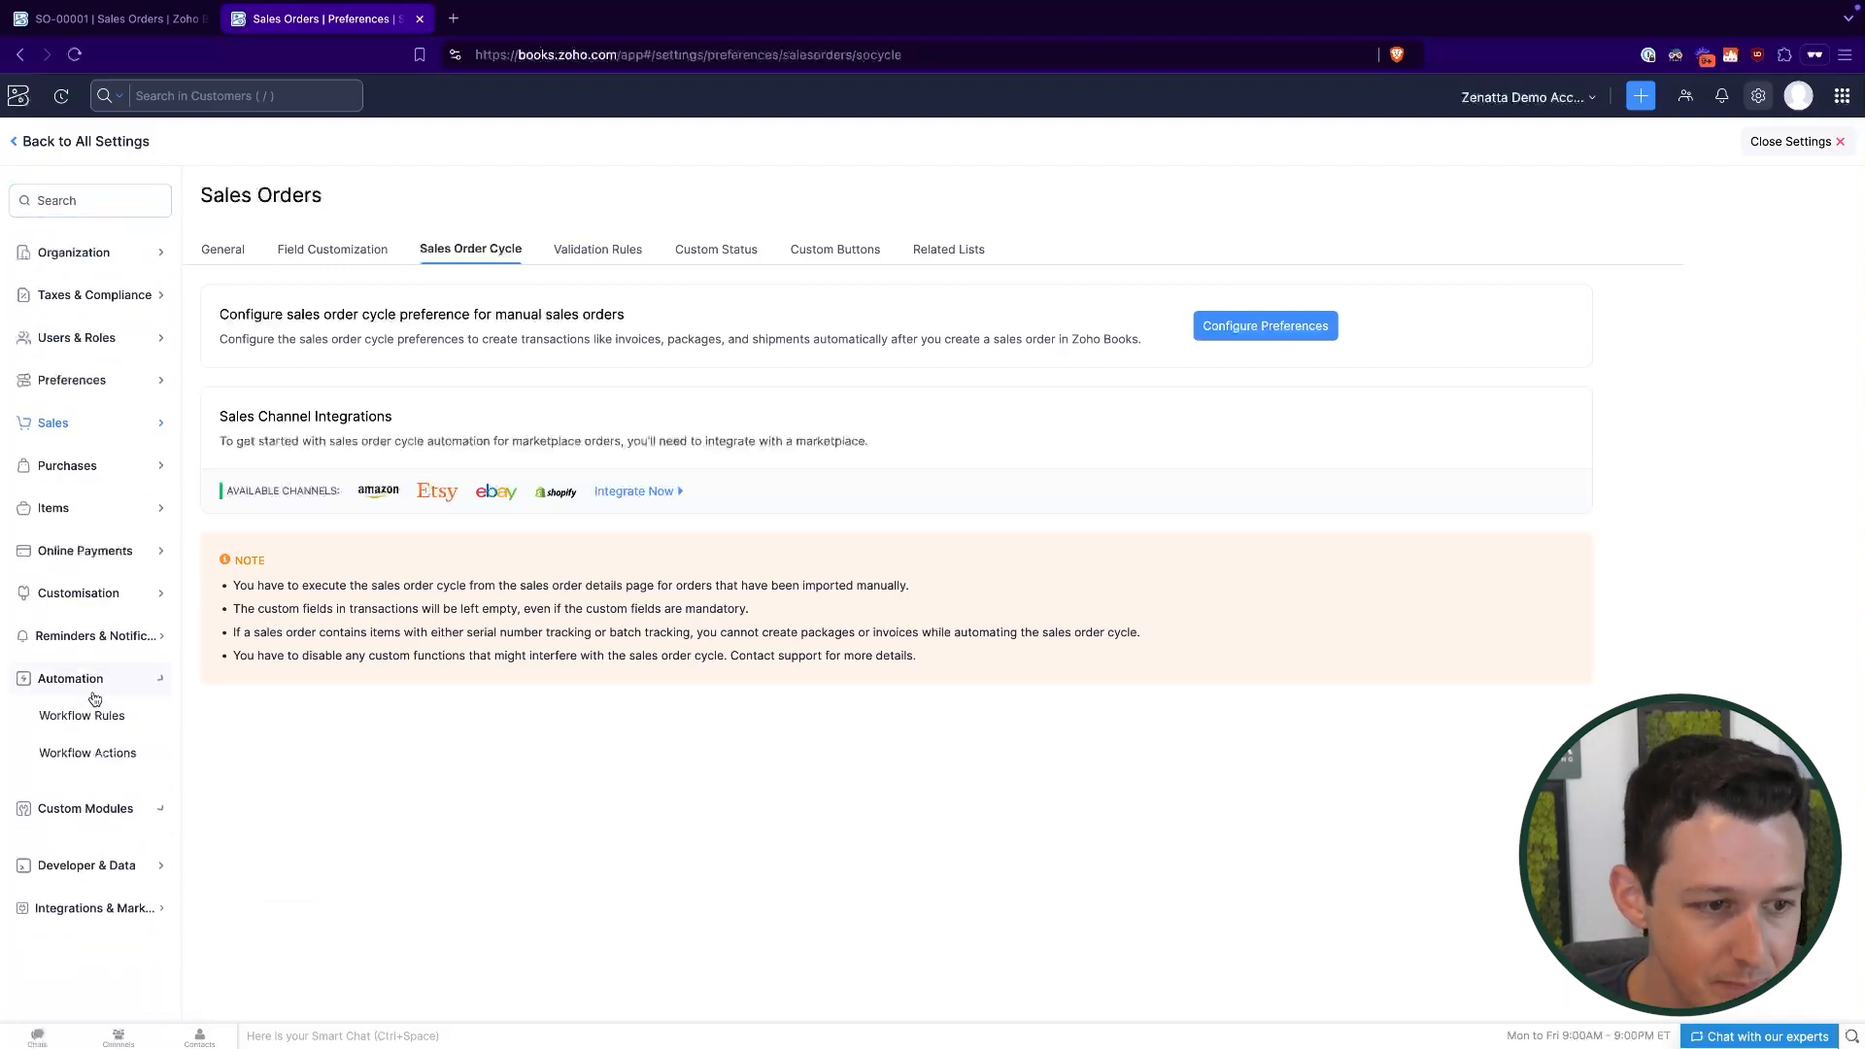
pyautogui.click(89, 716)
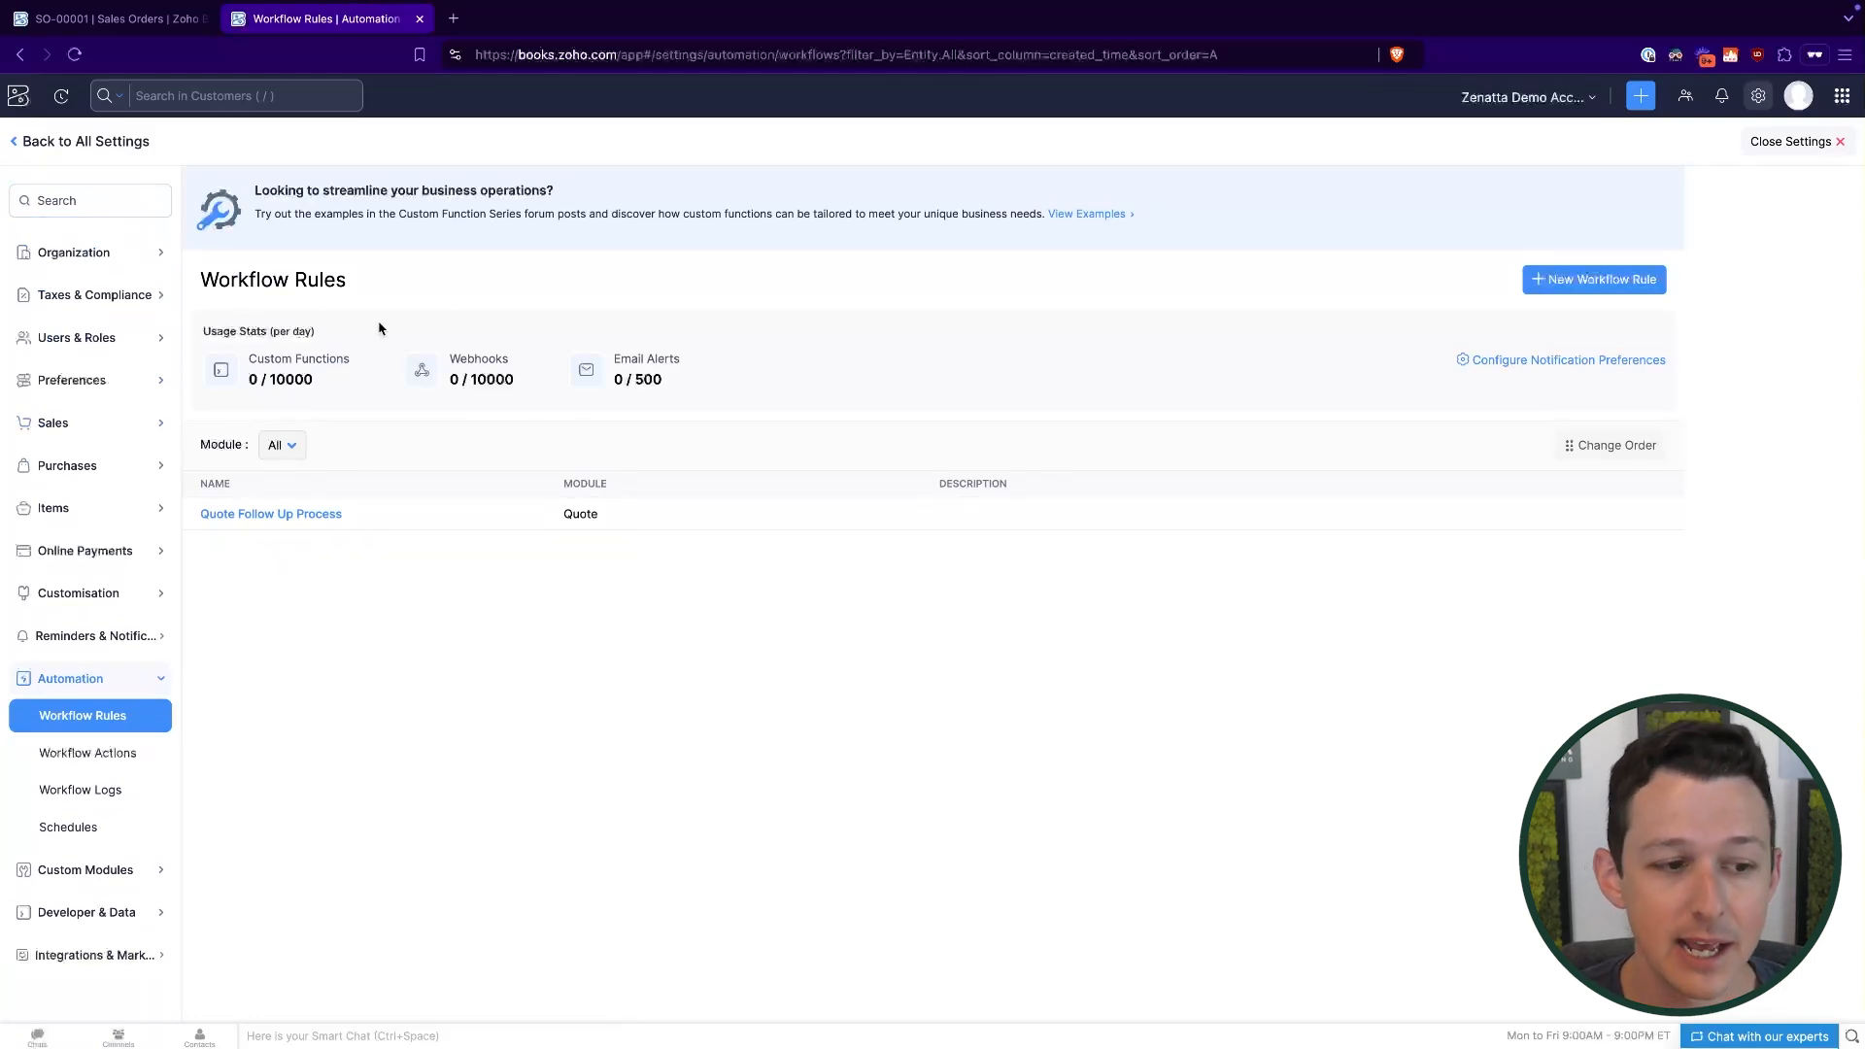
pyautogui.click(108, 753)
pyautogui.click(275, 366)
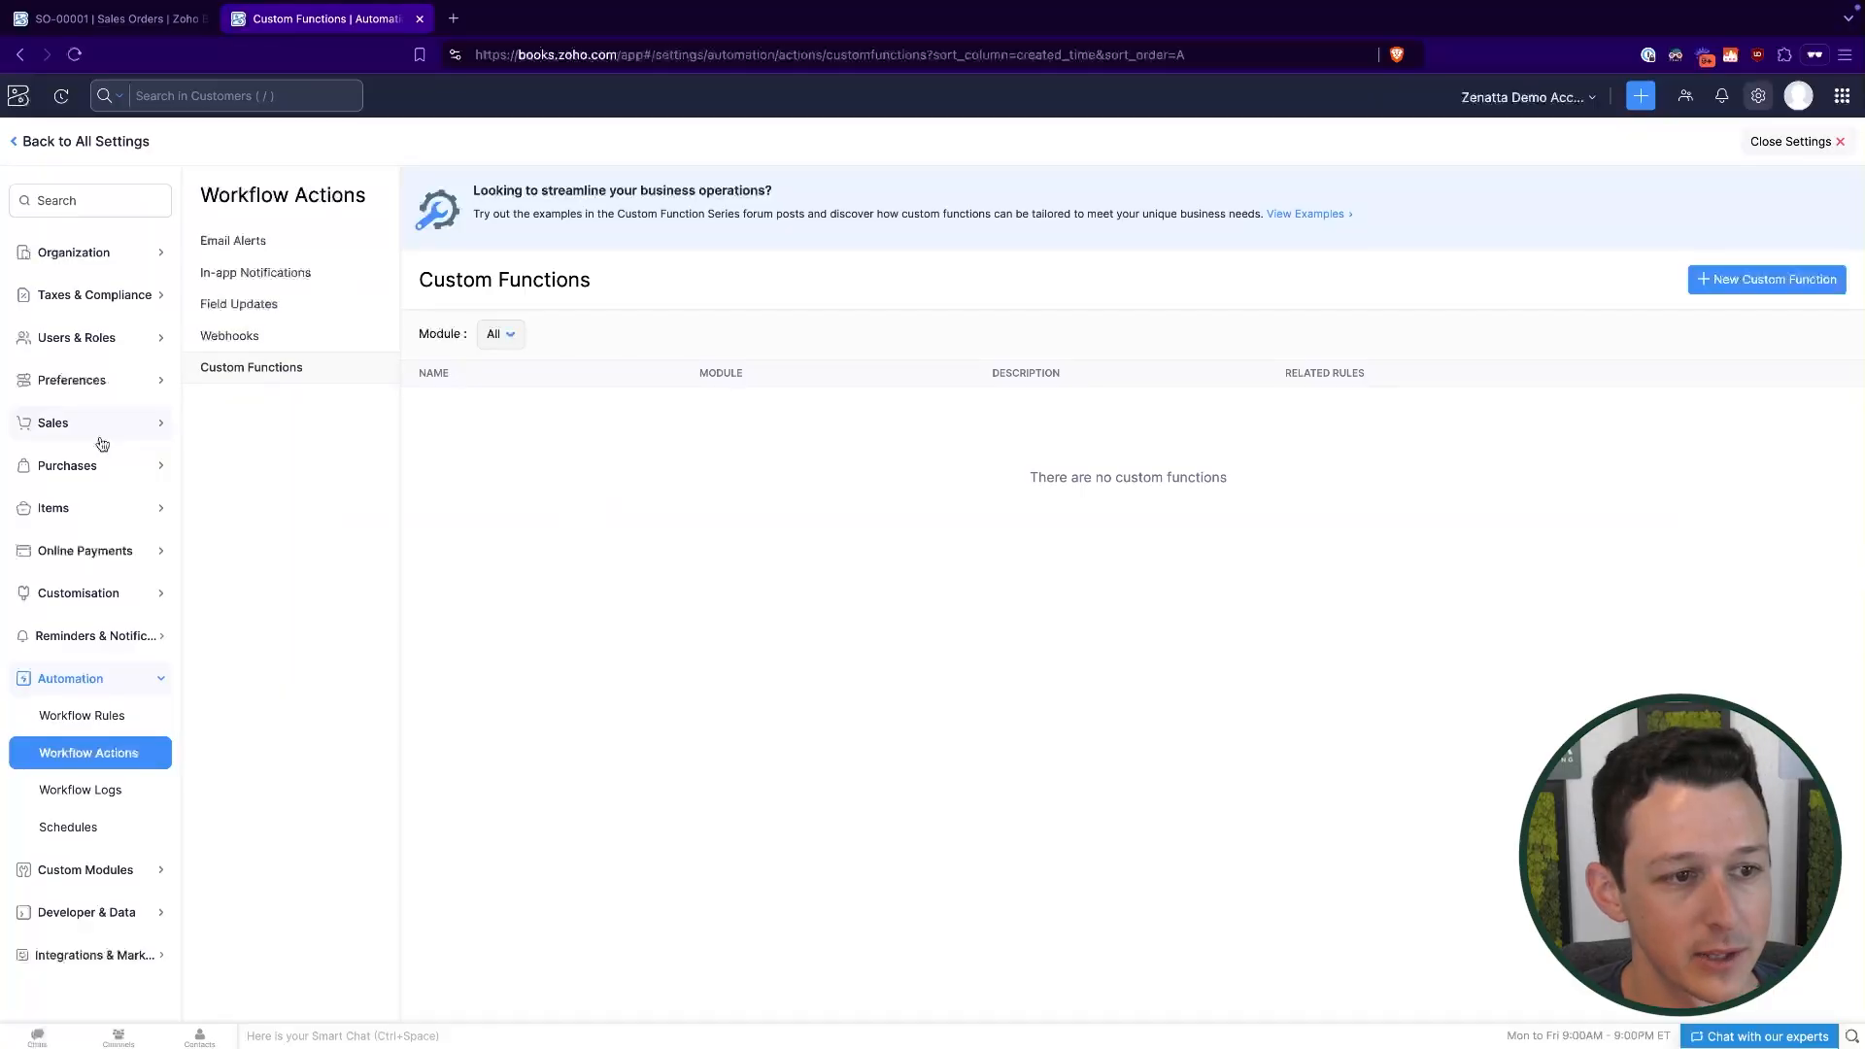
# Reopen the Sales Order Cycle preferences and read the descriptions for manual sales orders and sales channel integrations.
pyautogui.click(100, 437)
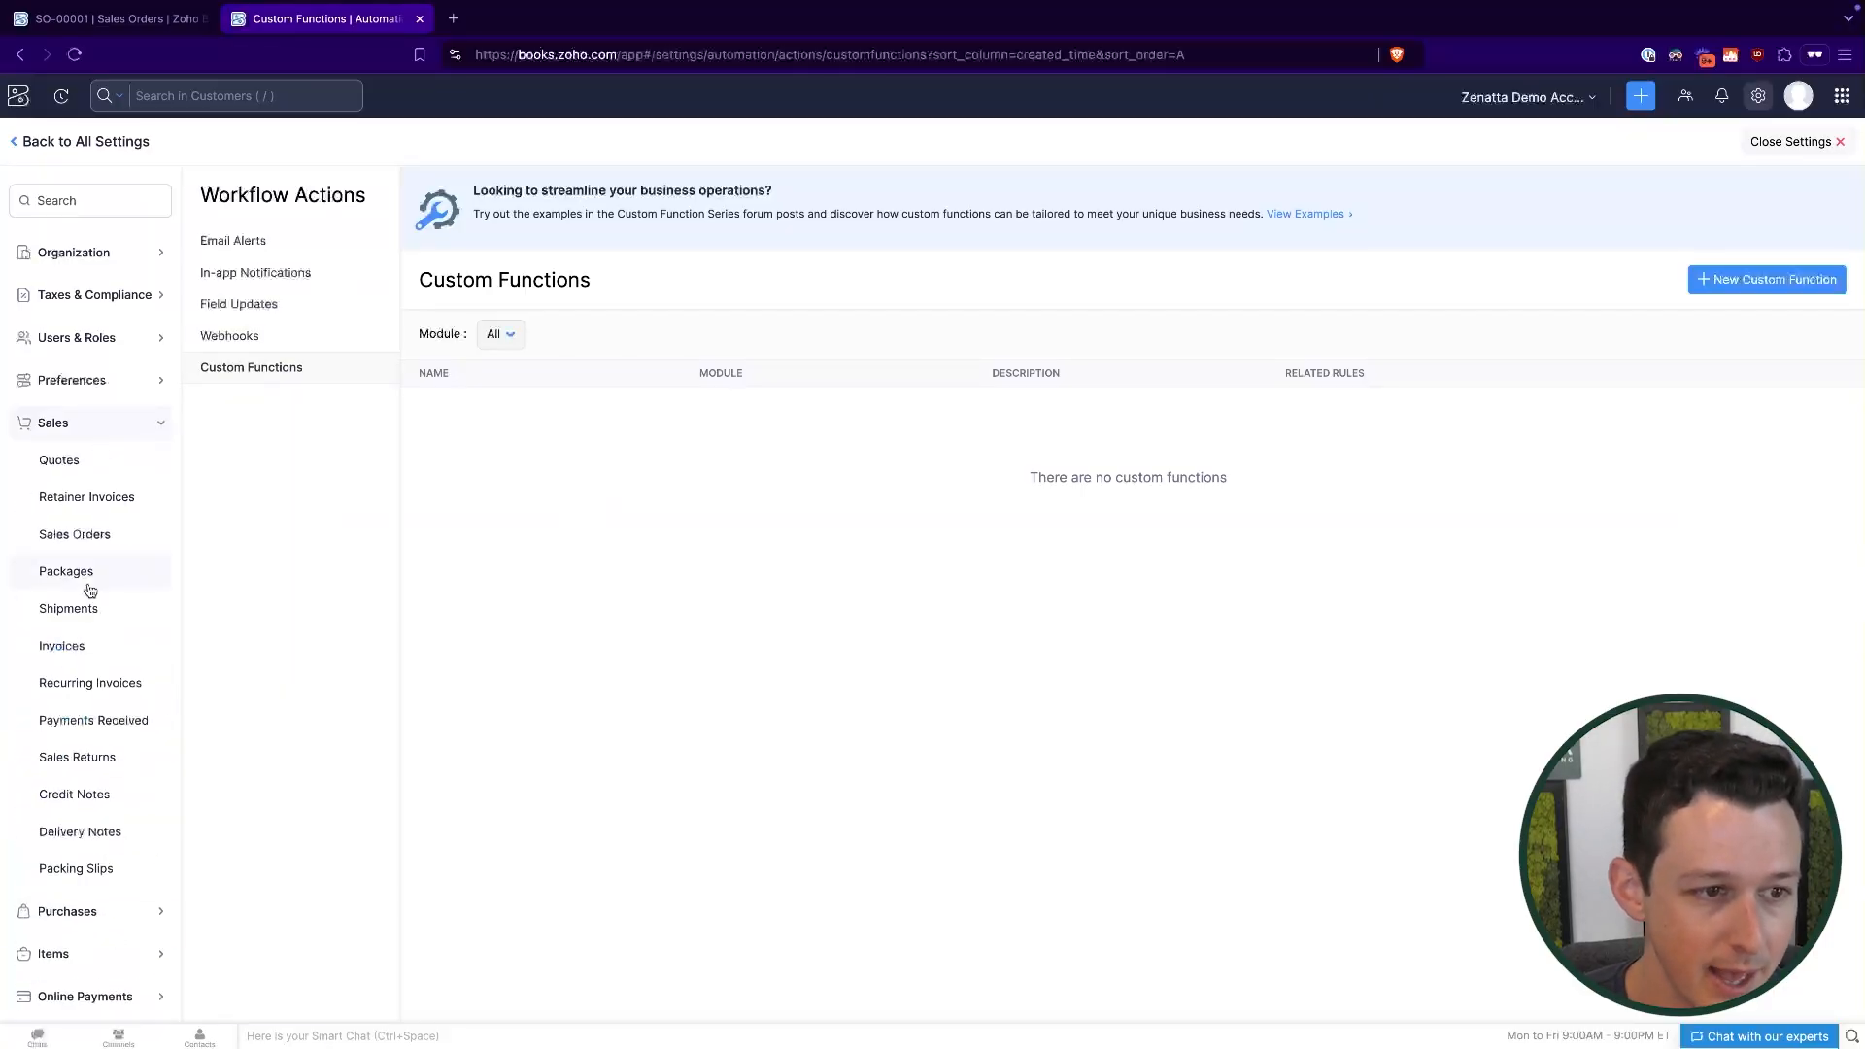
pyautogui.click(106, 554)
pyautogui.click(457, 245)
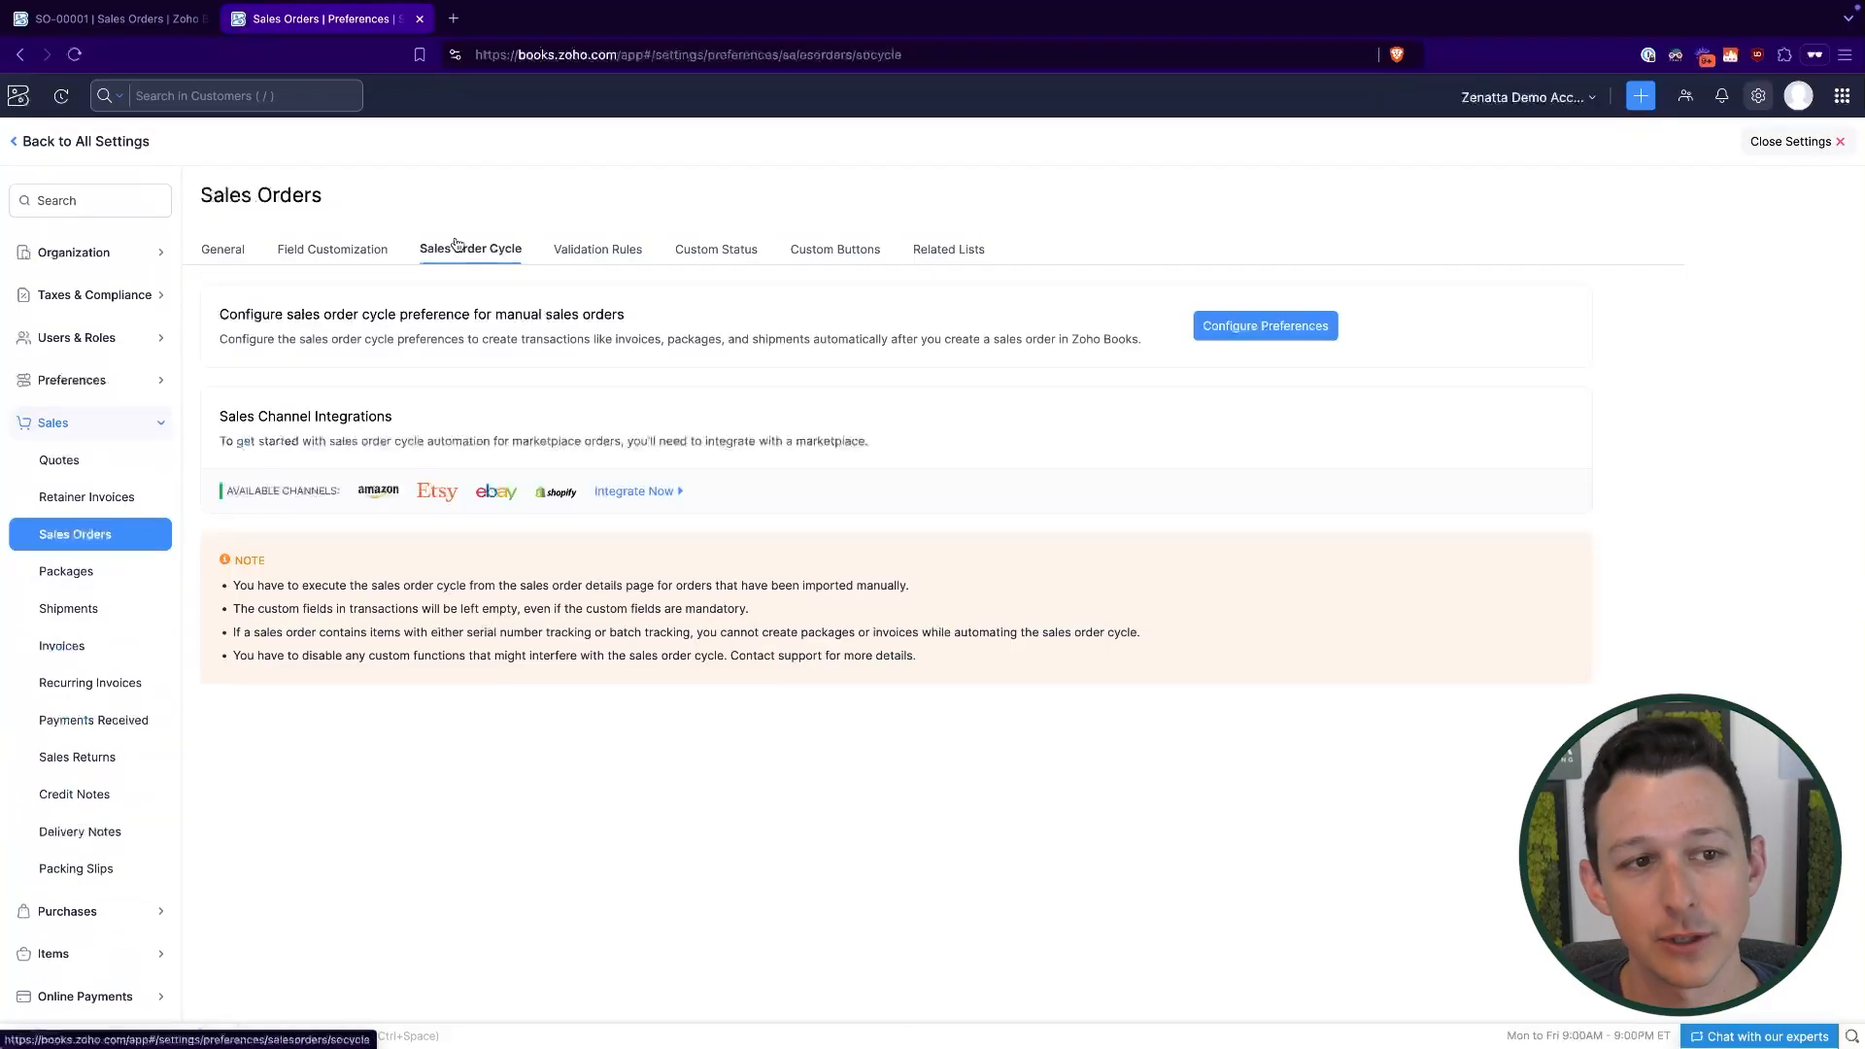
pyautogui.moveTo(221, 309); pyautogui.dragTo(575, 340)
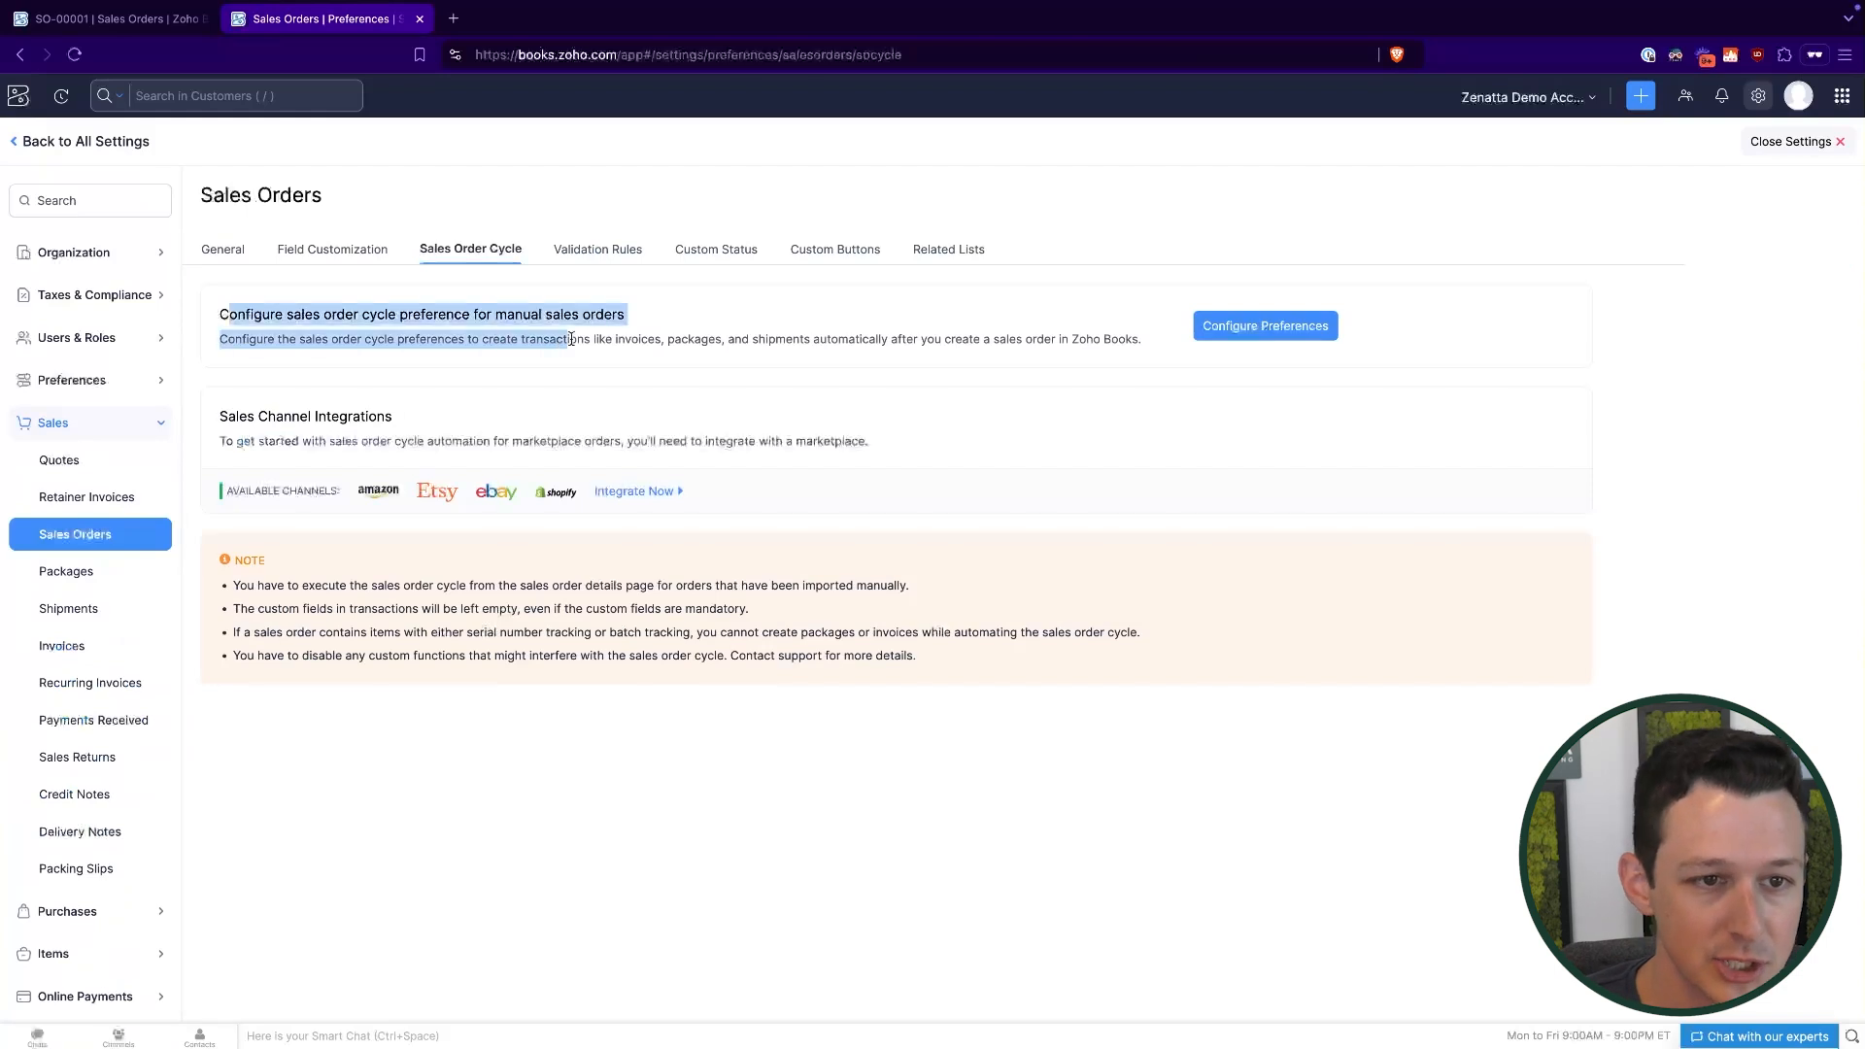
pyautogui.click(398, 305)
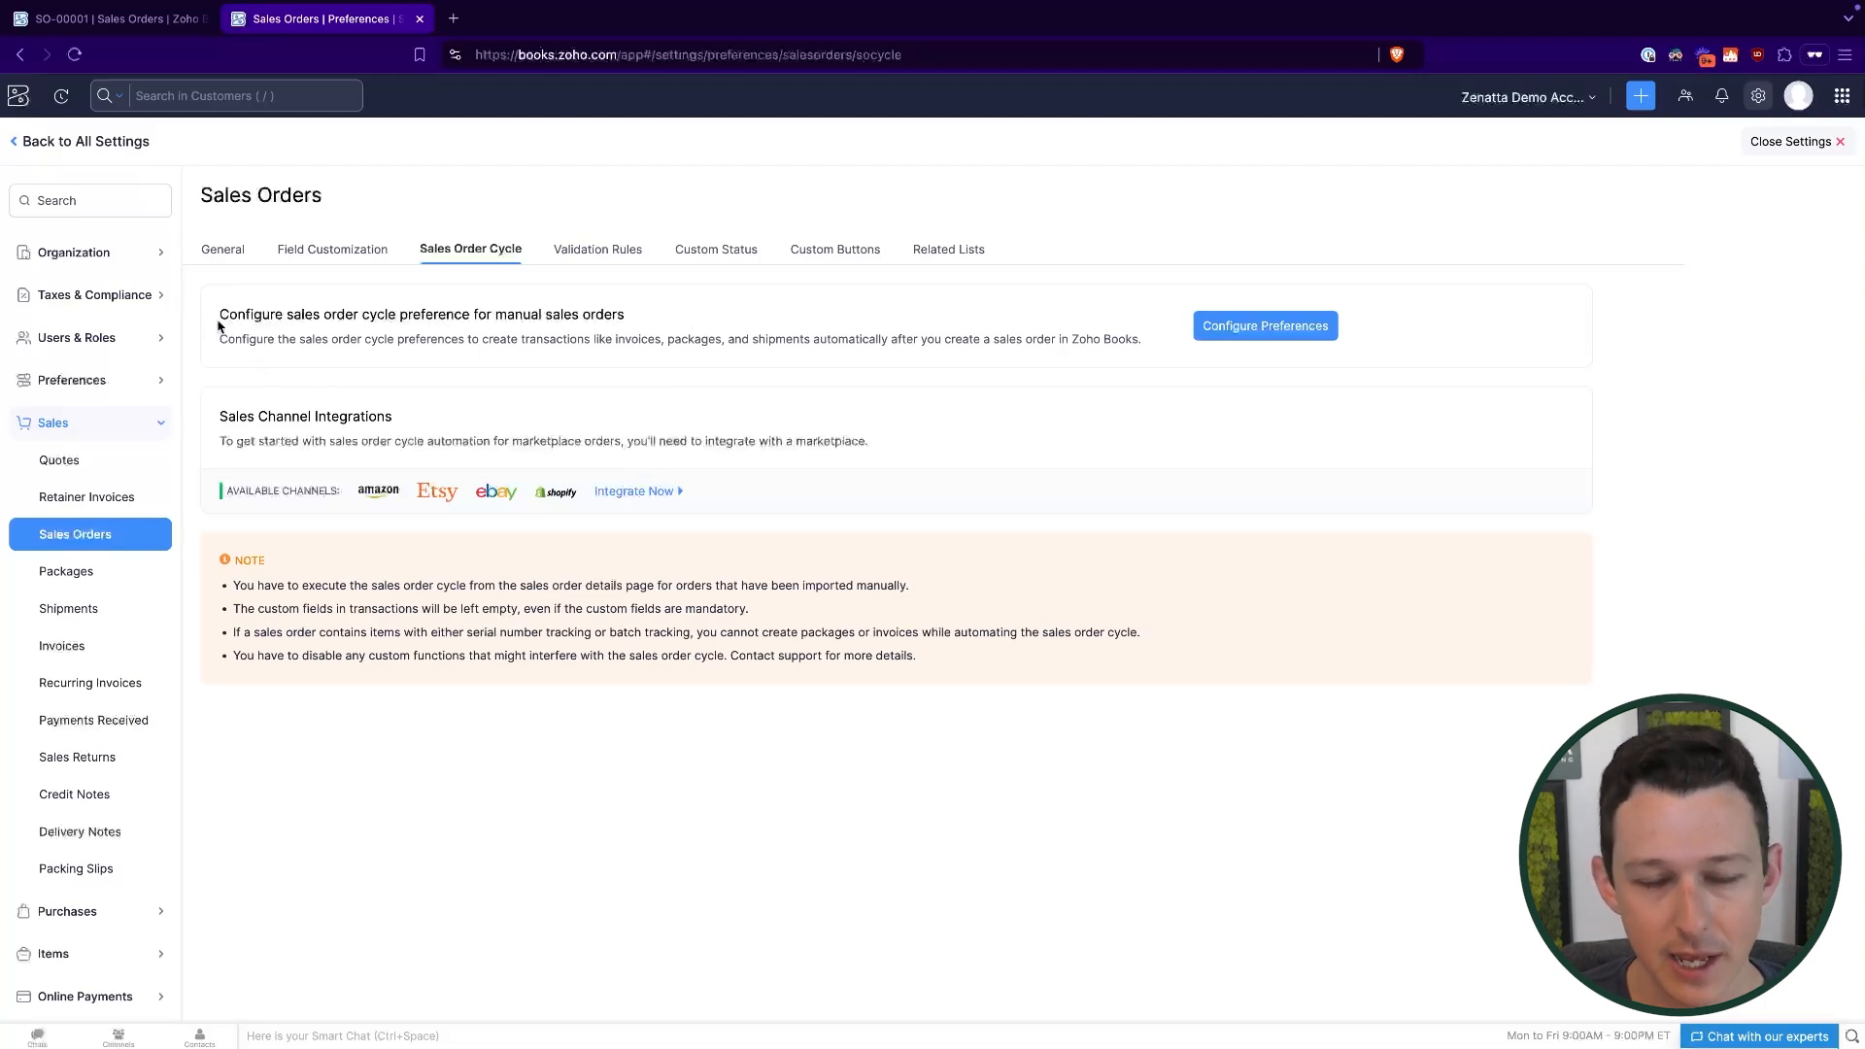
pyautogui.moveTo(220, 325); pyautogui.dragTo(667, 349)
pyautogui.click(664, 352)
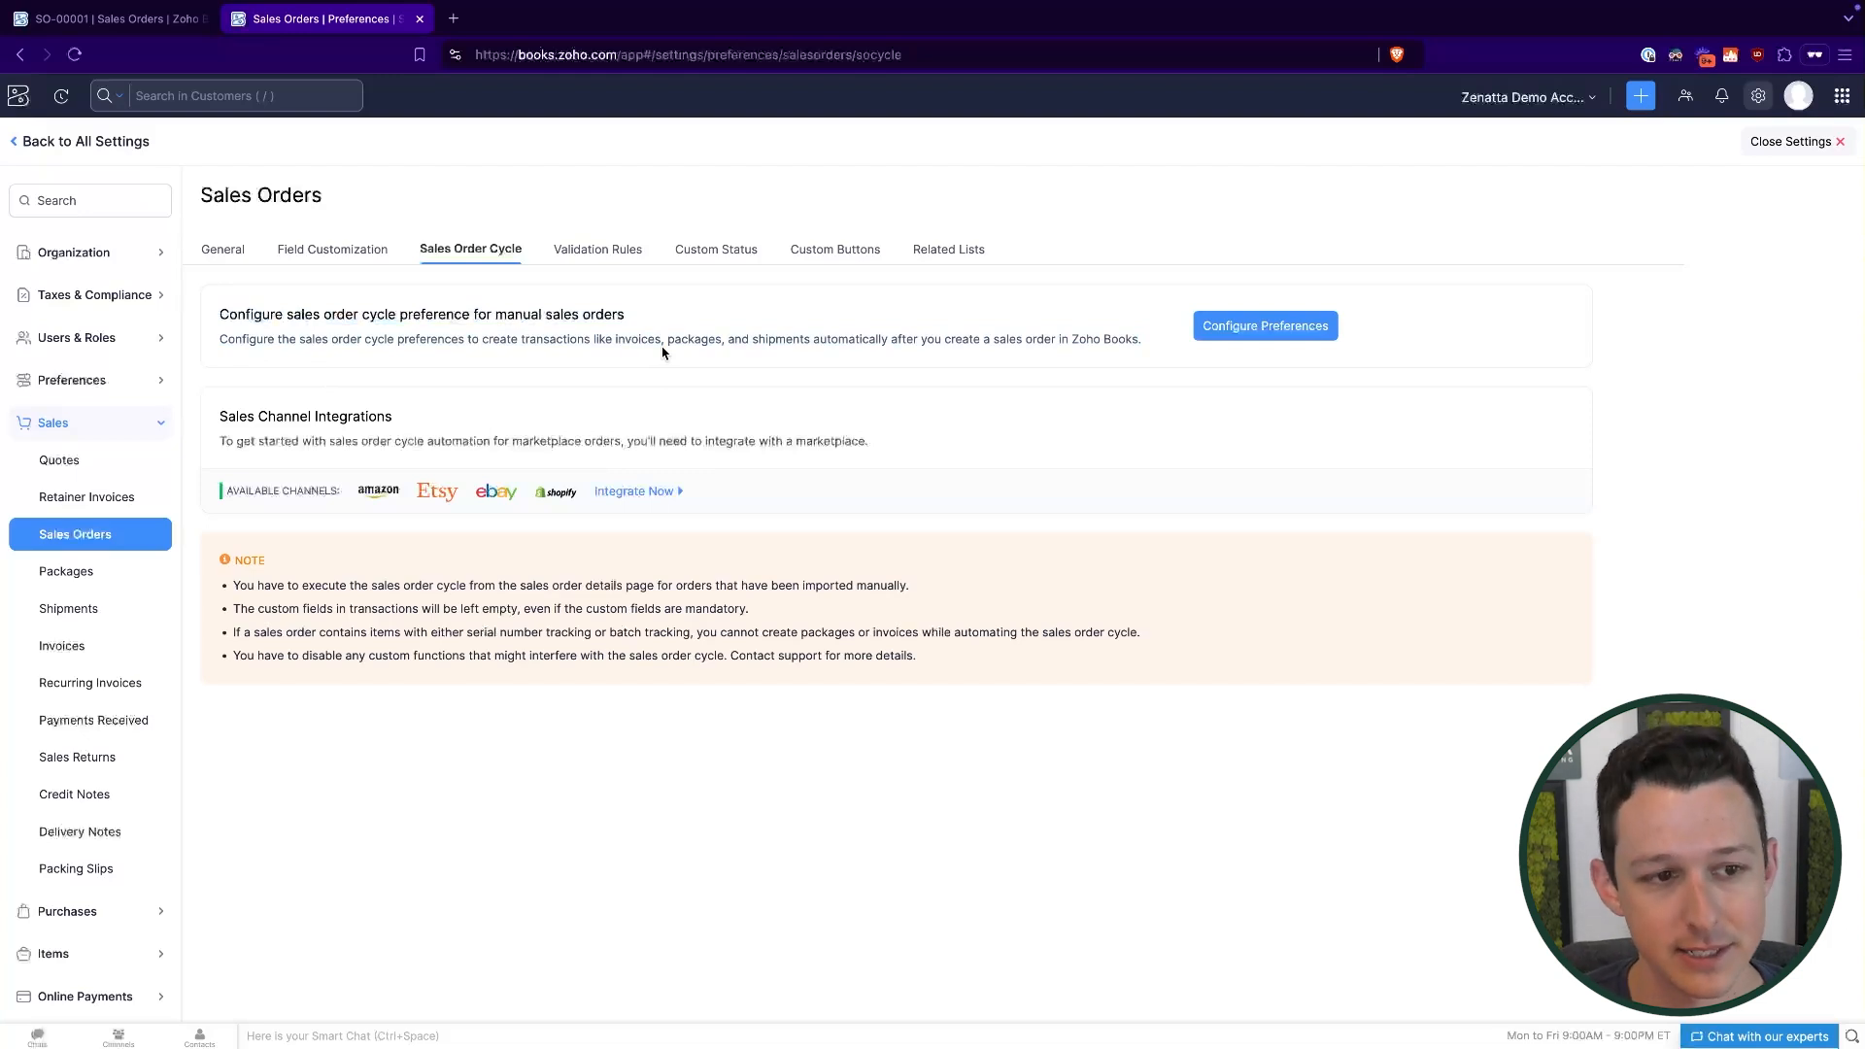
pyautogui.moveTo(878, 443); pyautogui.dragTo(229, 410)
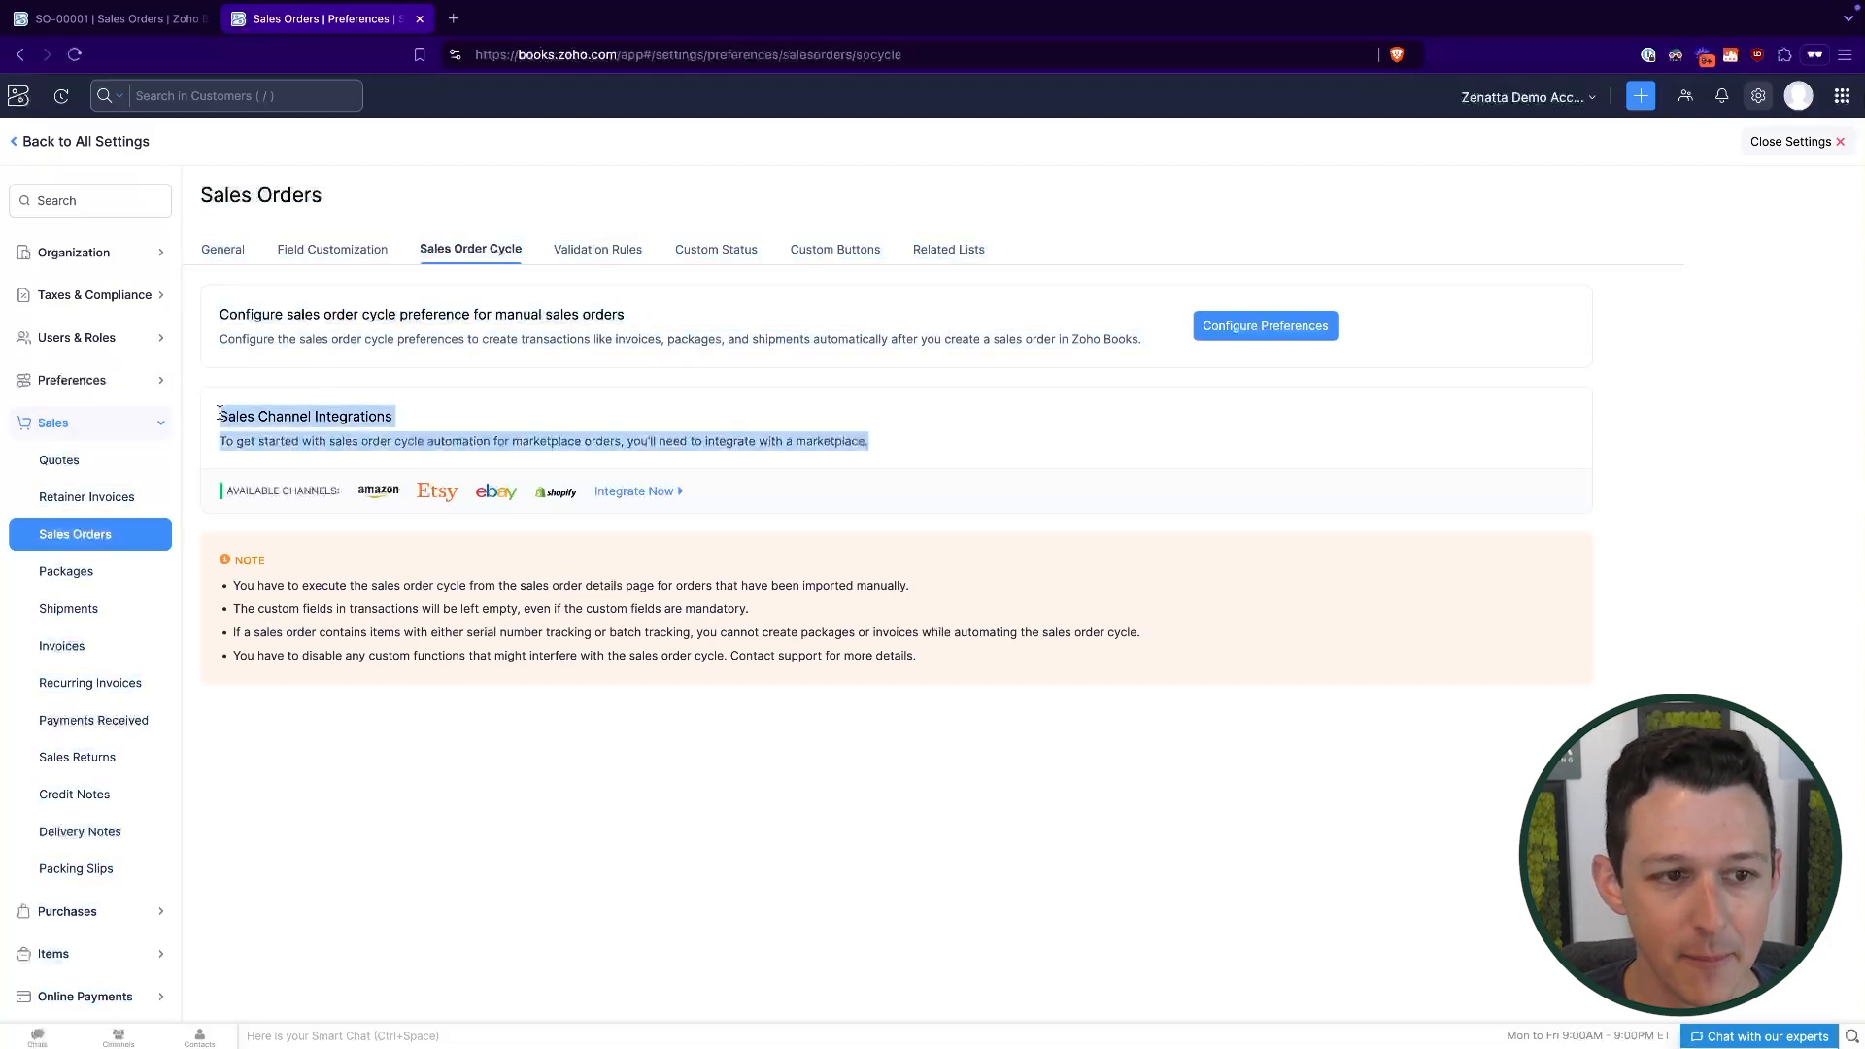
pyautogui.click(219, 412)
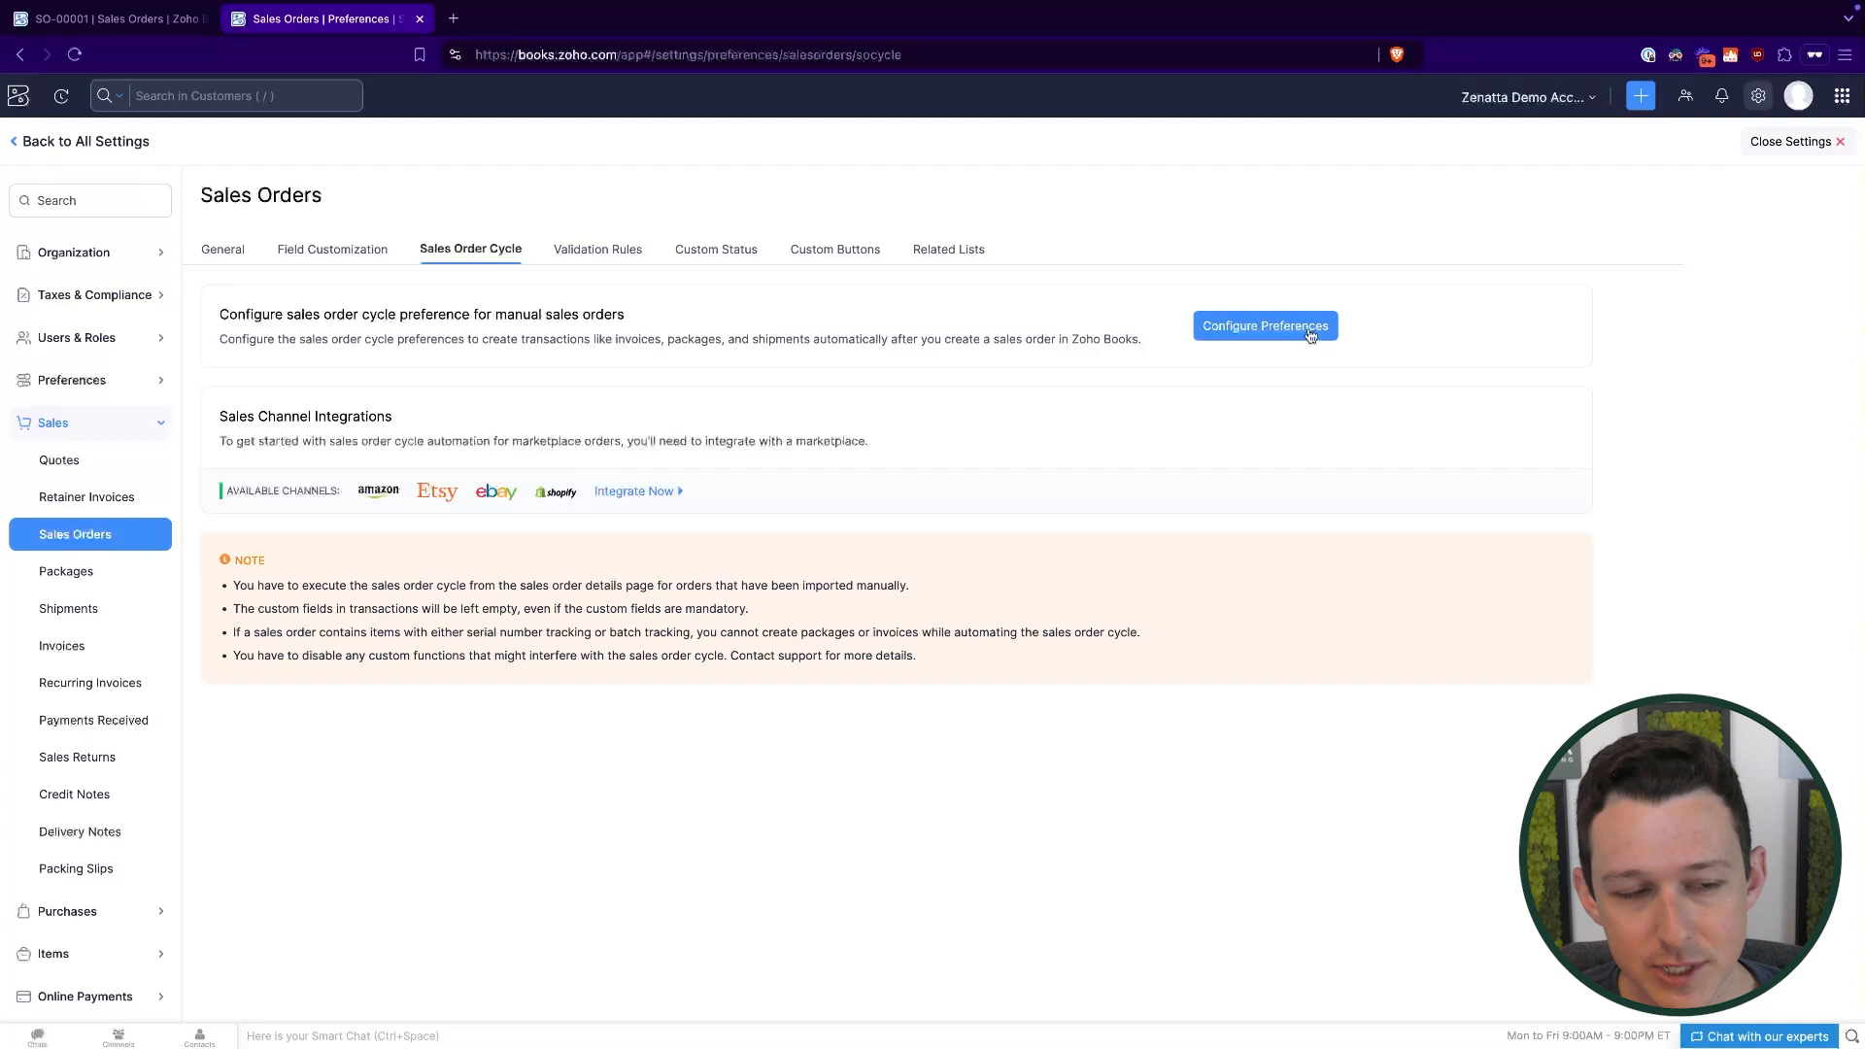
pyautogui.click(1309, 330)
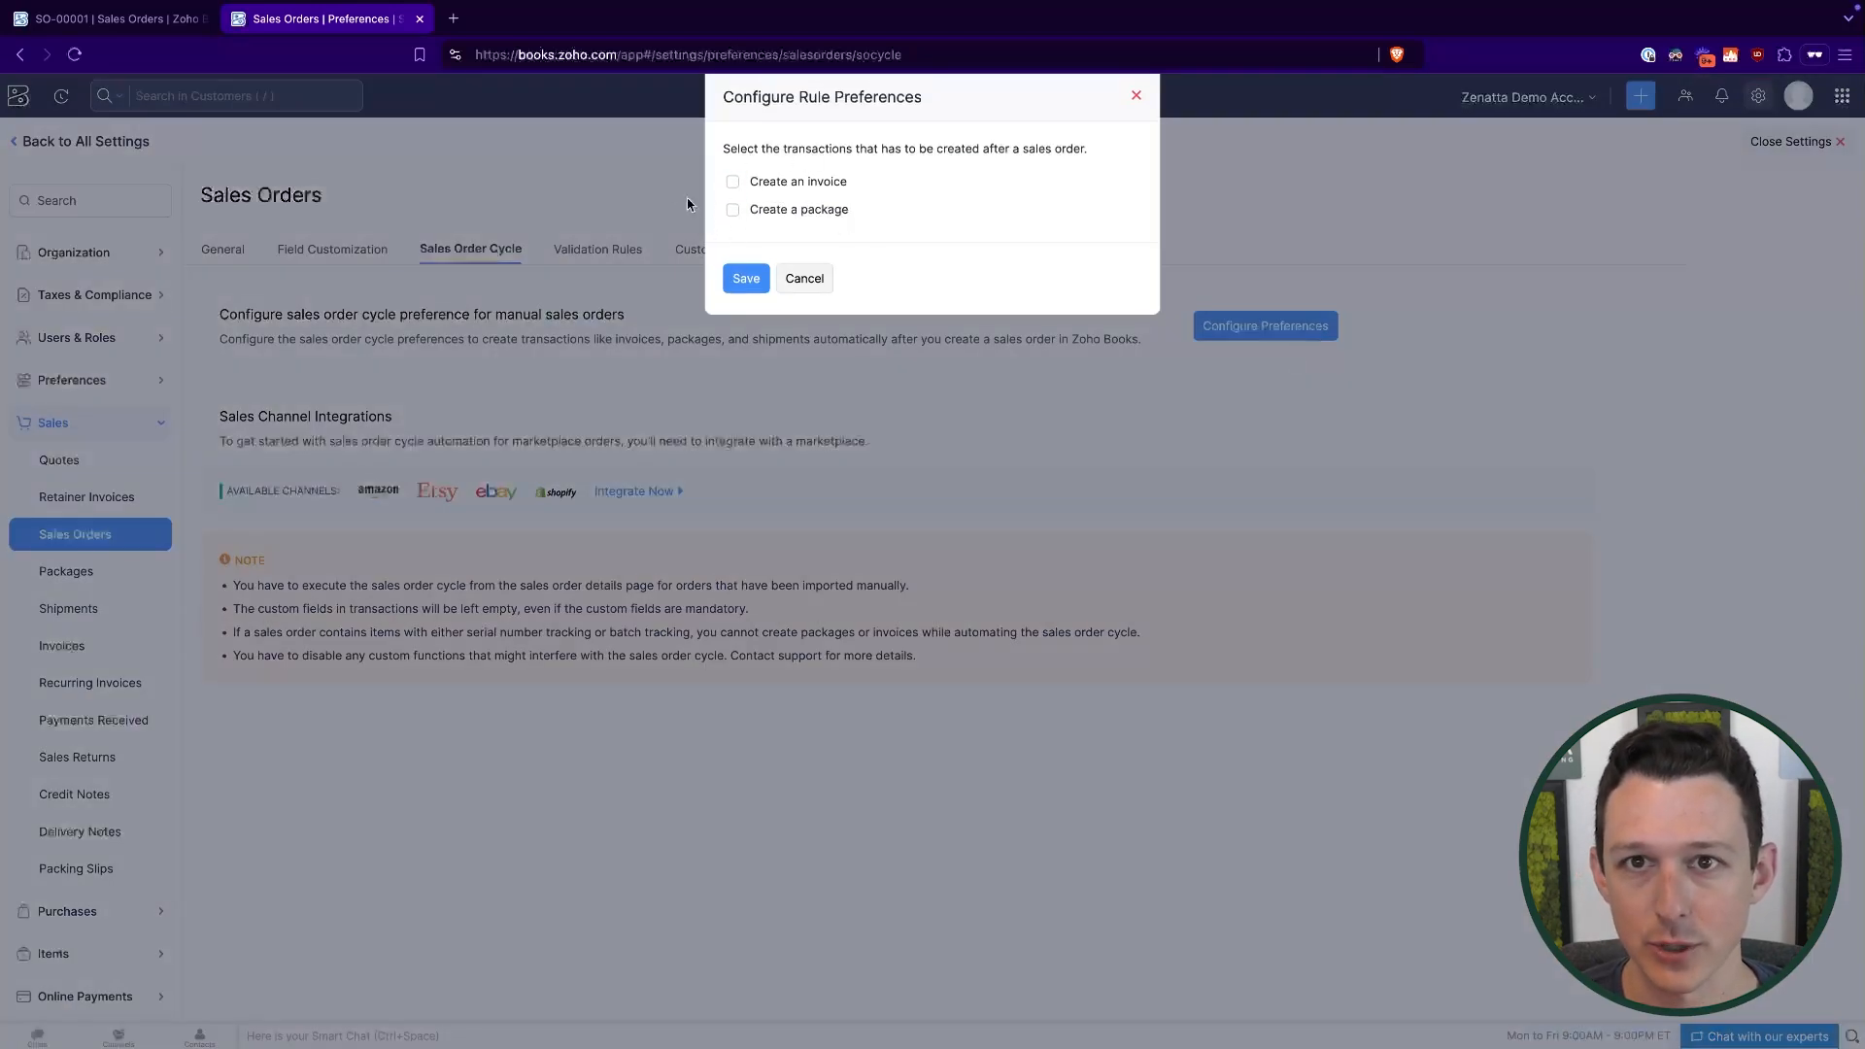
pyautogui.click(733, 183)
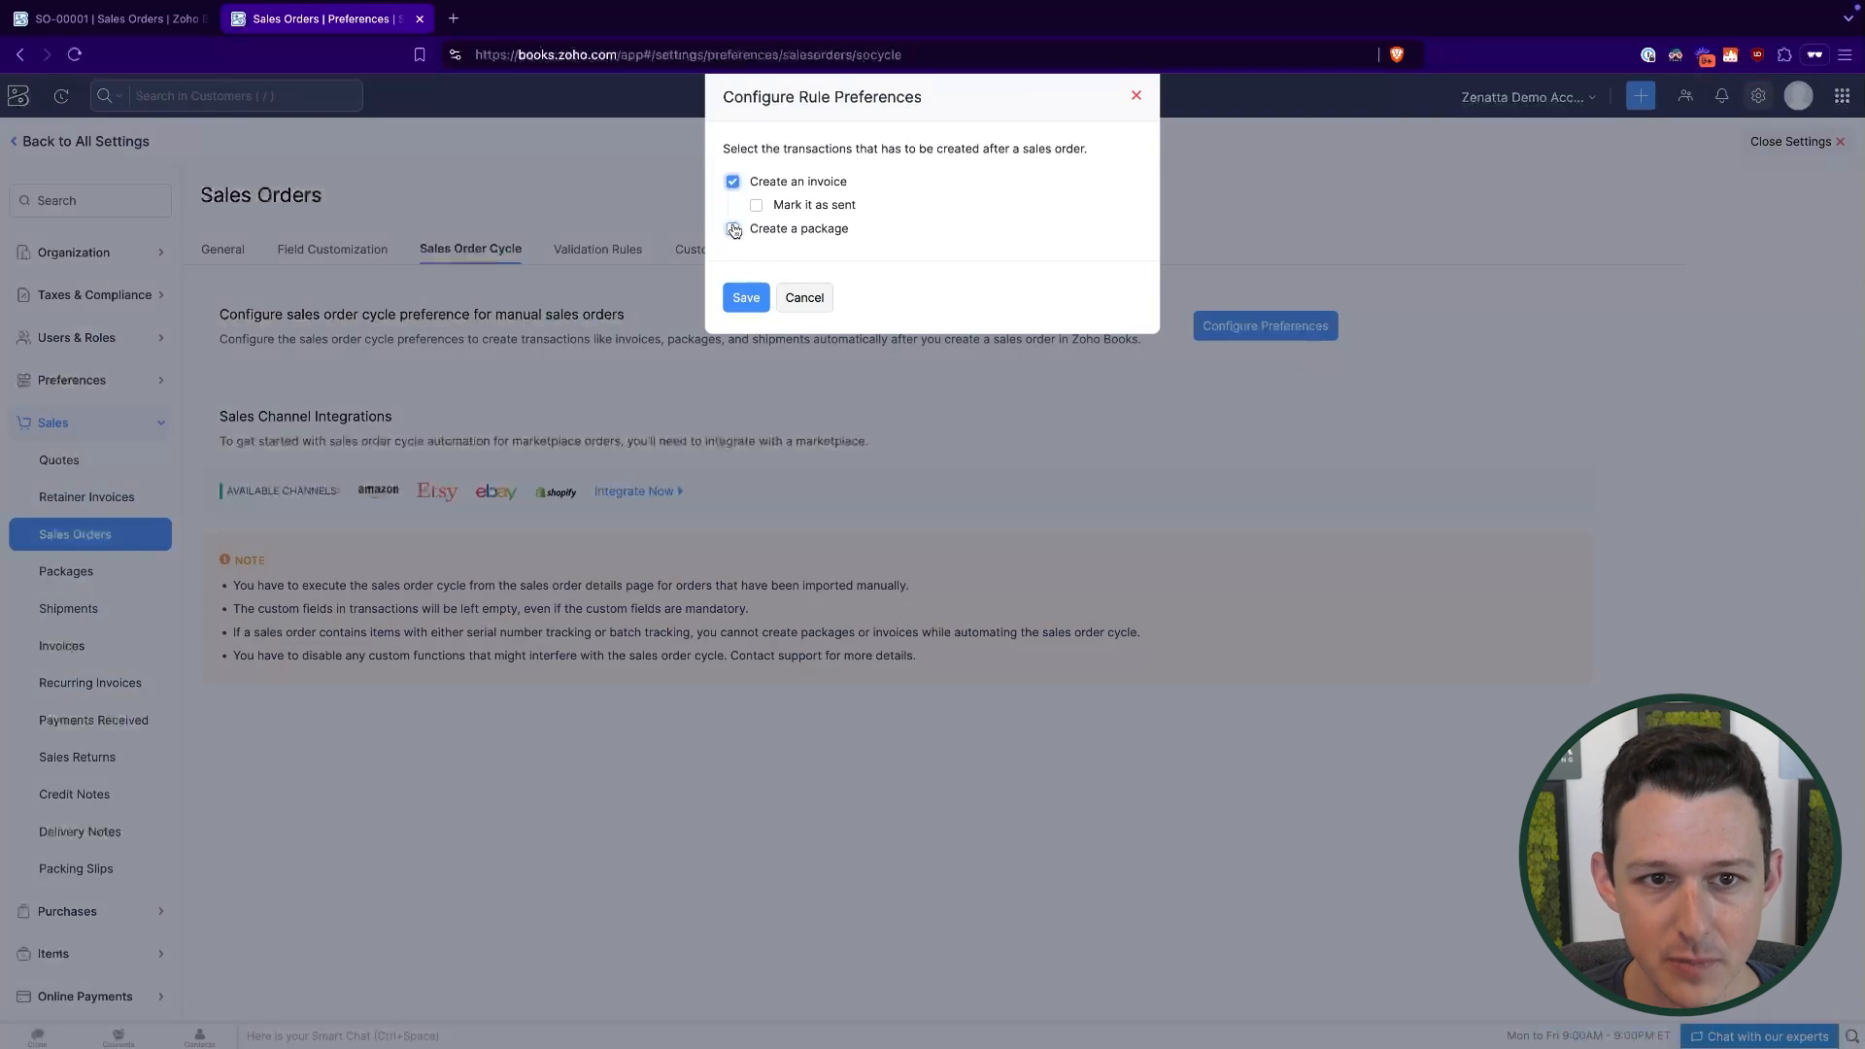
pyautogui.click(733, 228)
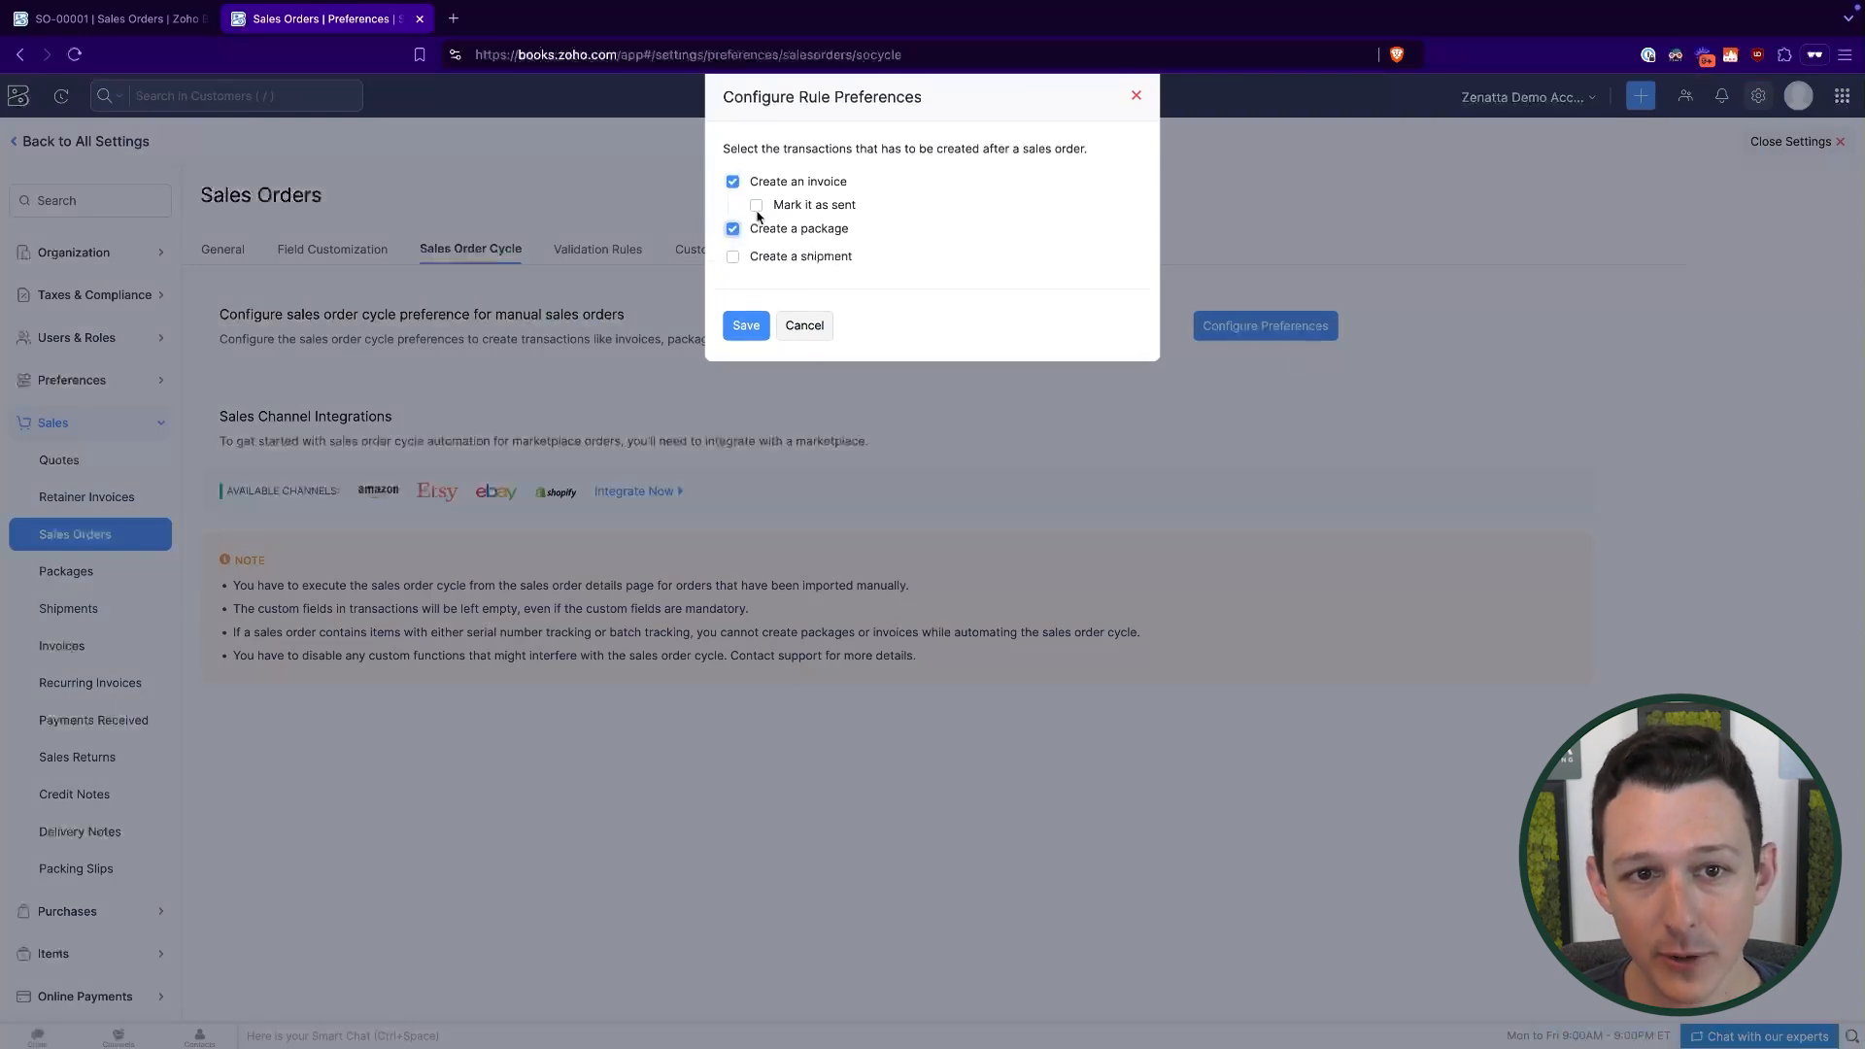
pyautogui.click(733, 229)
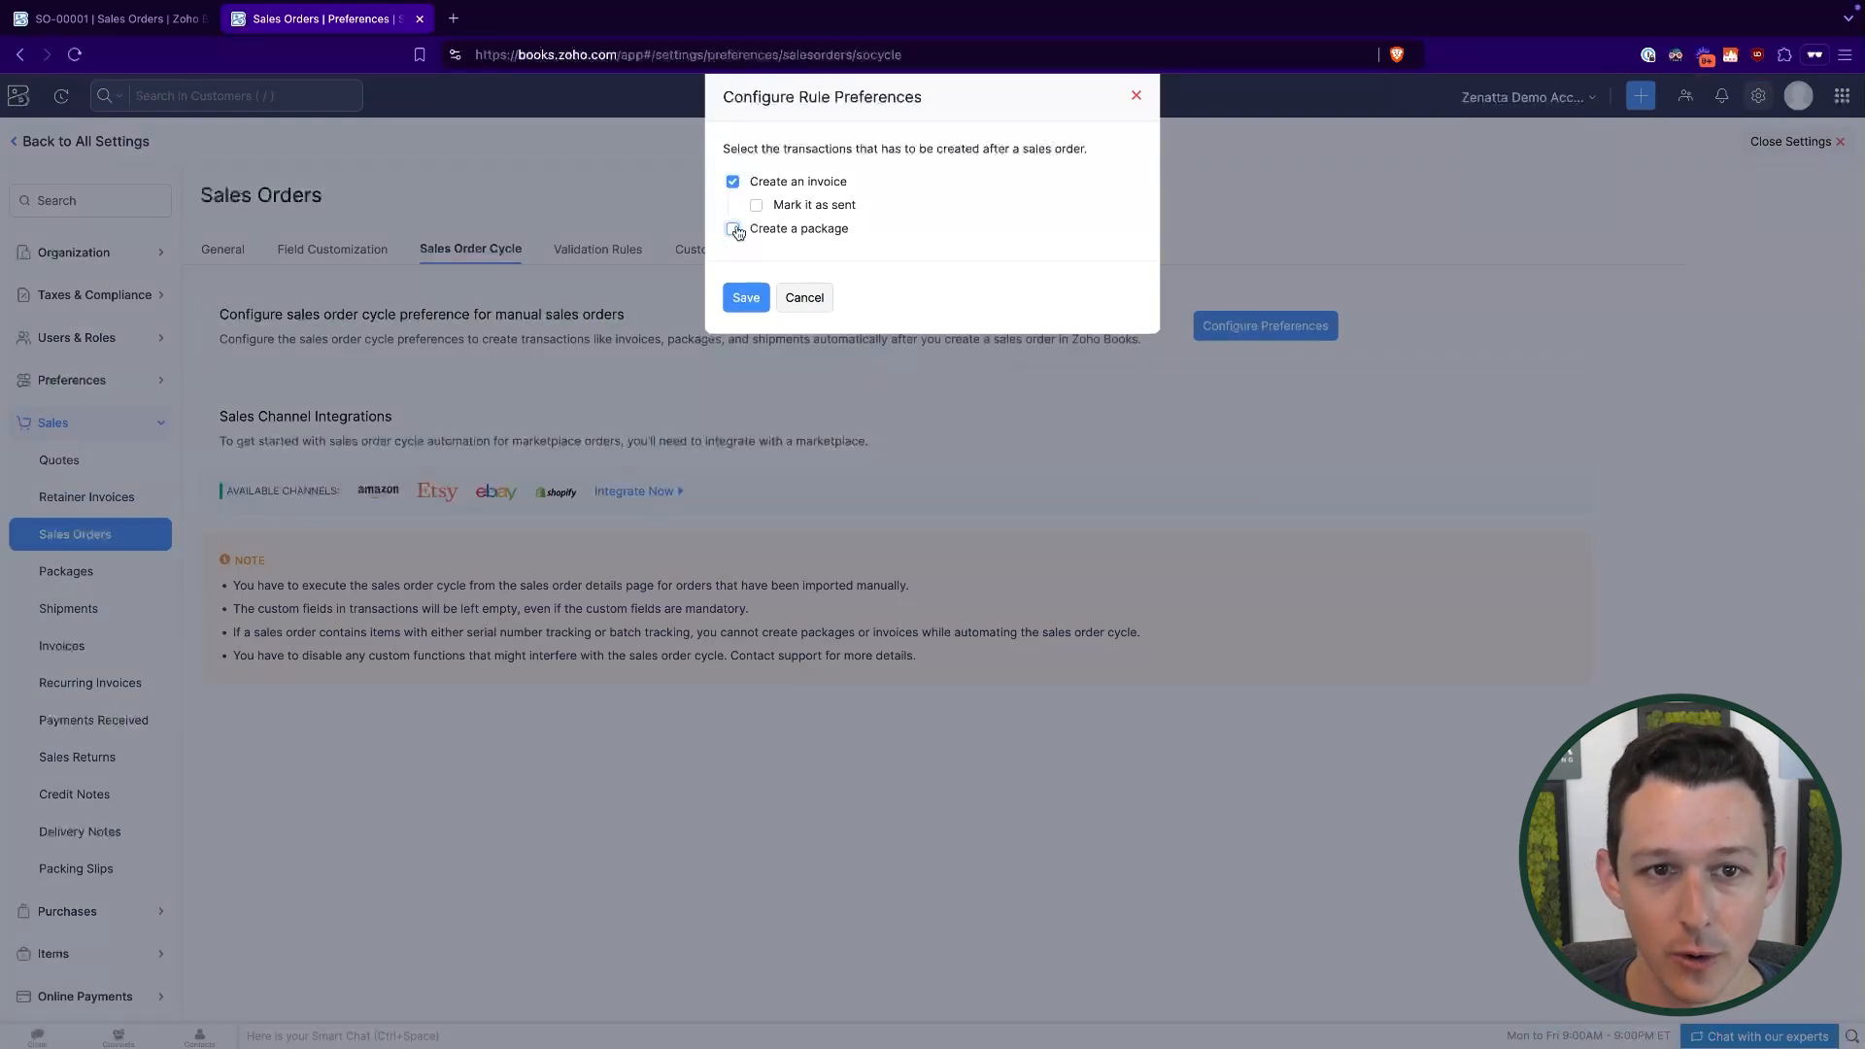
pyautogui.click(732, 230)
pyautogui.click(757, 206)
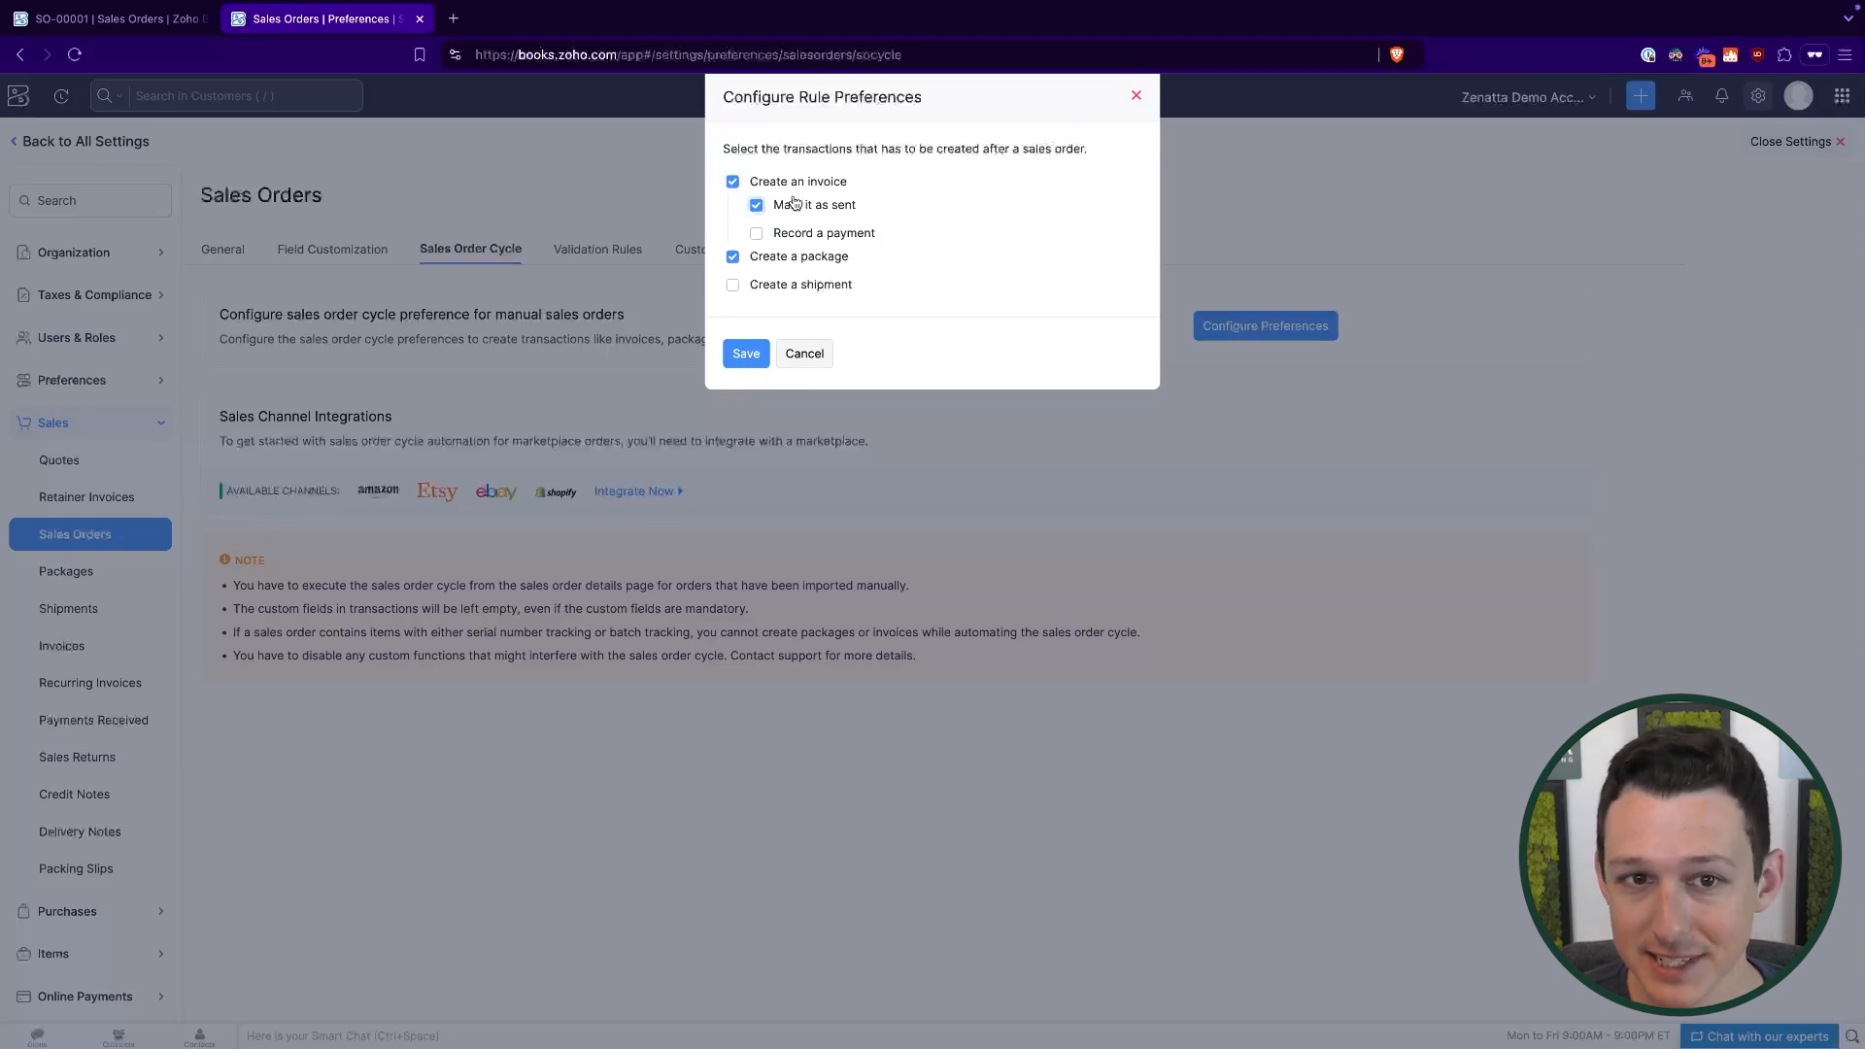
pyautogui.click(757, 235)
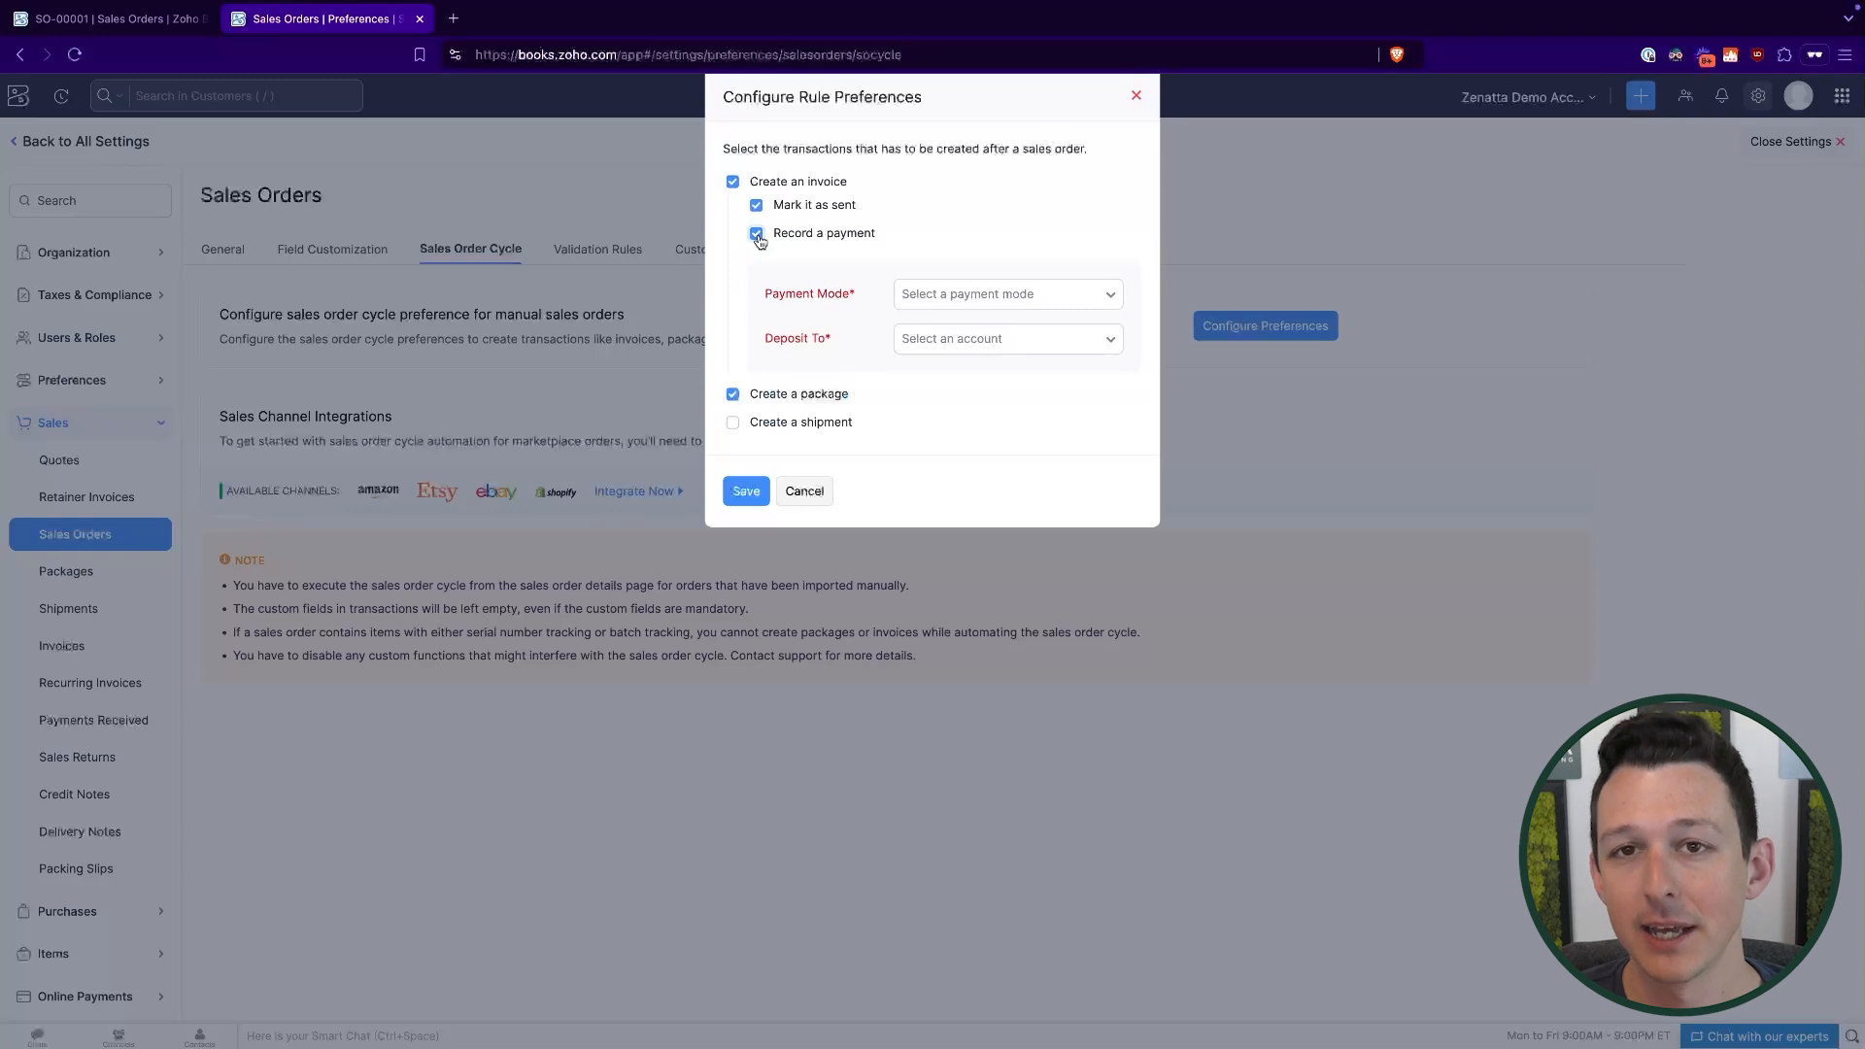
pyautogui.click(733, 395)
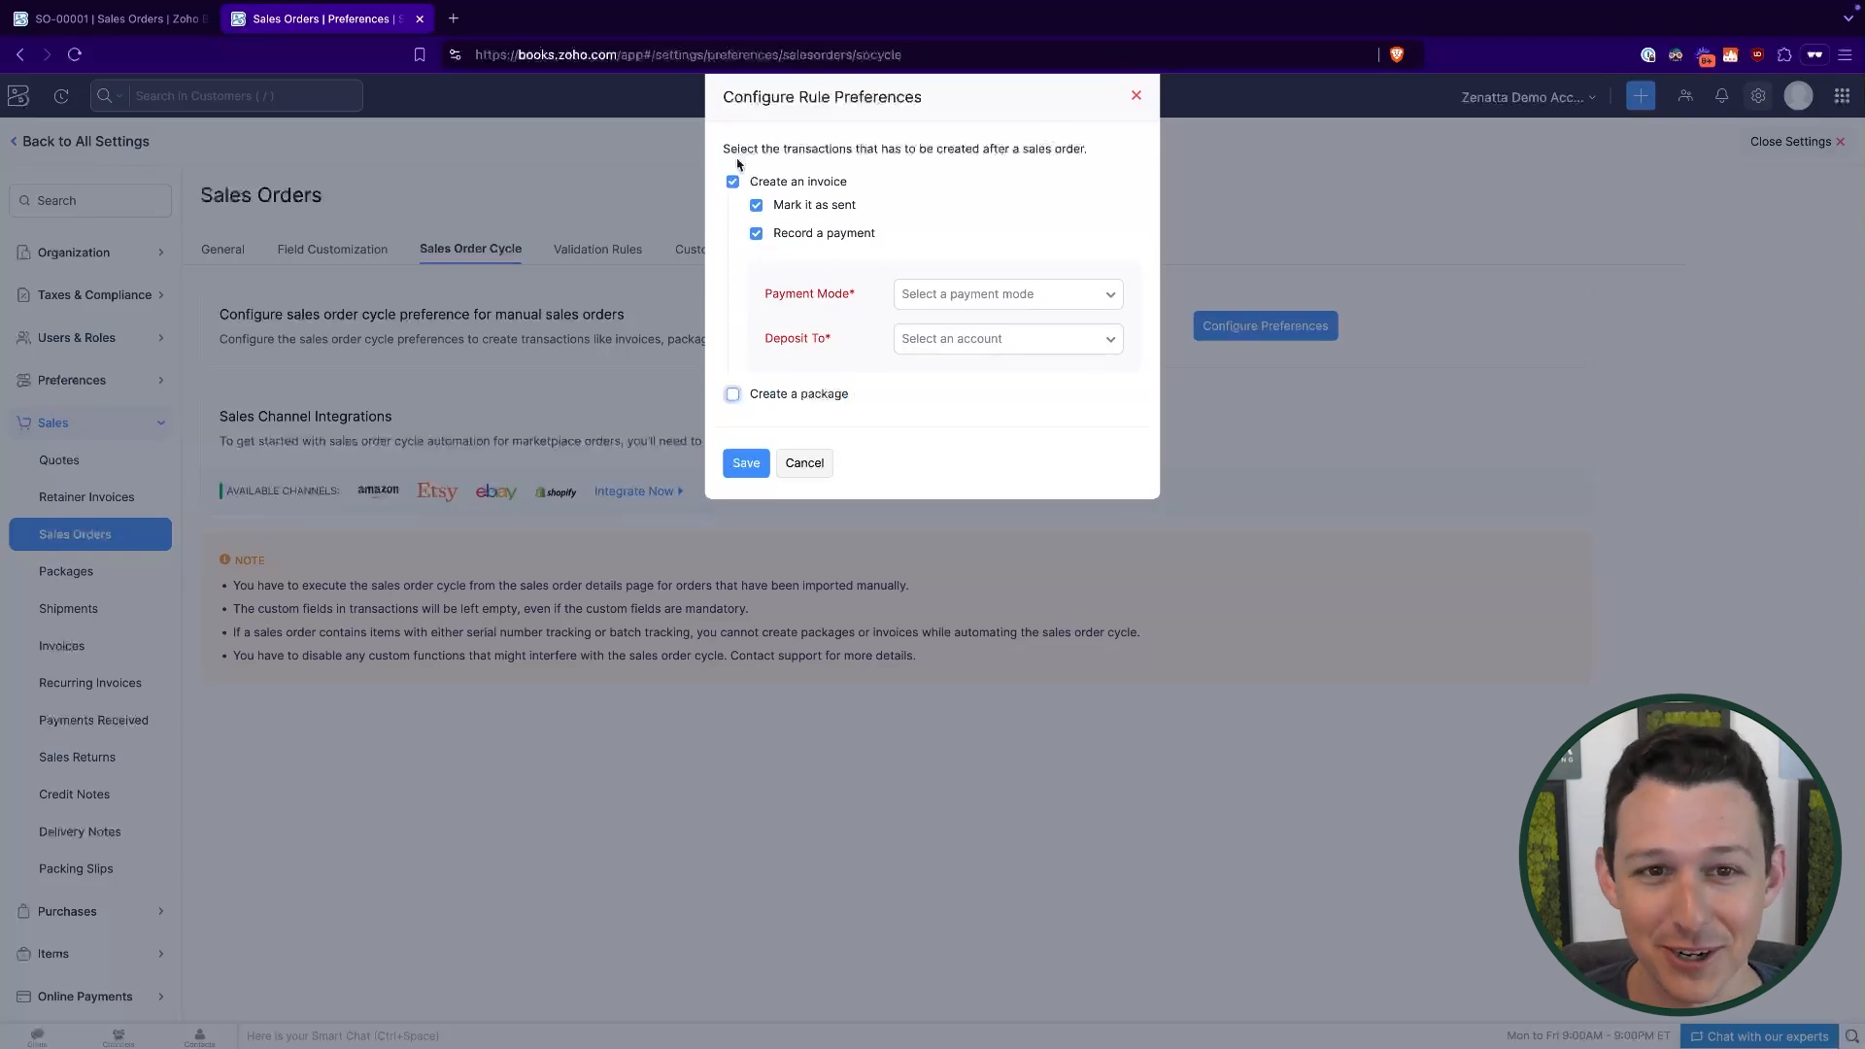
pyautogui.click(757, 234)
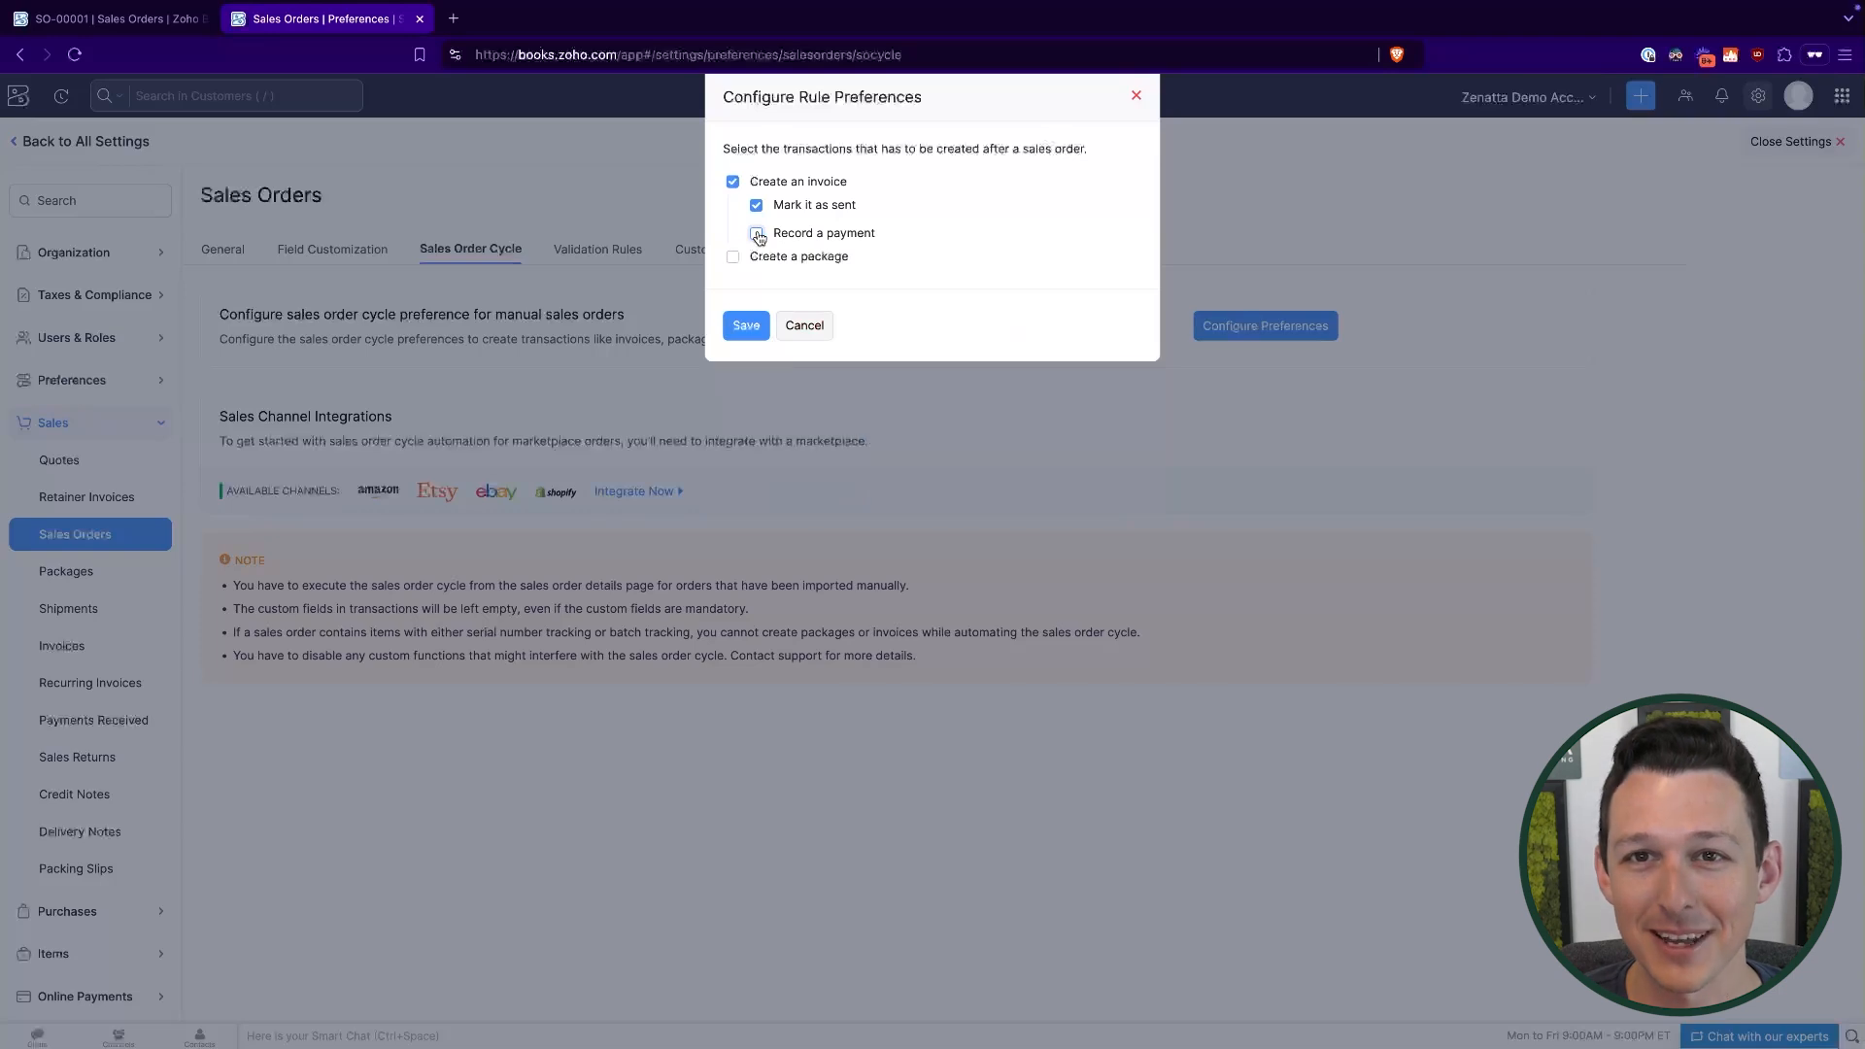
pyautogui.click(757, 234)
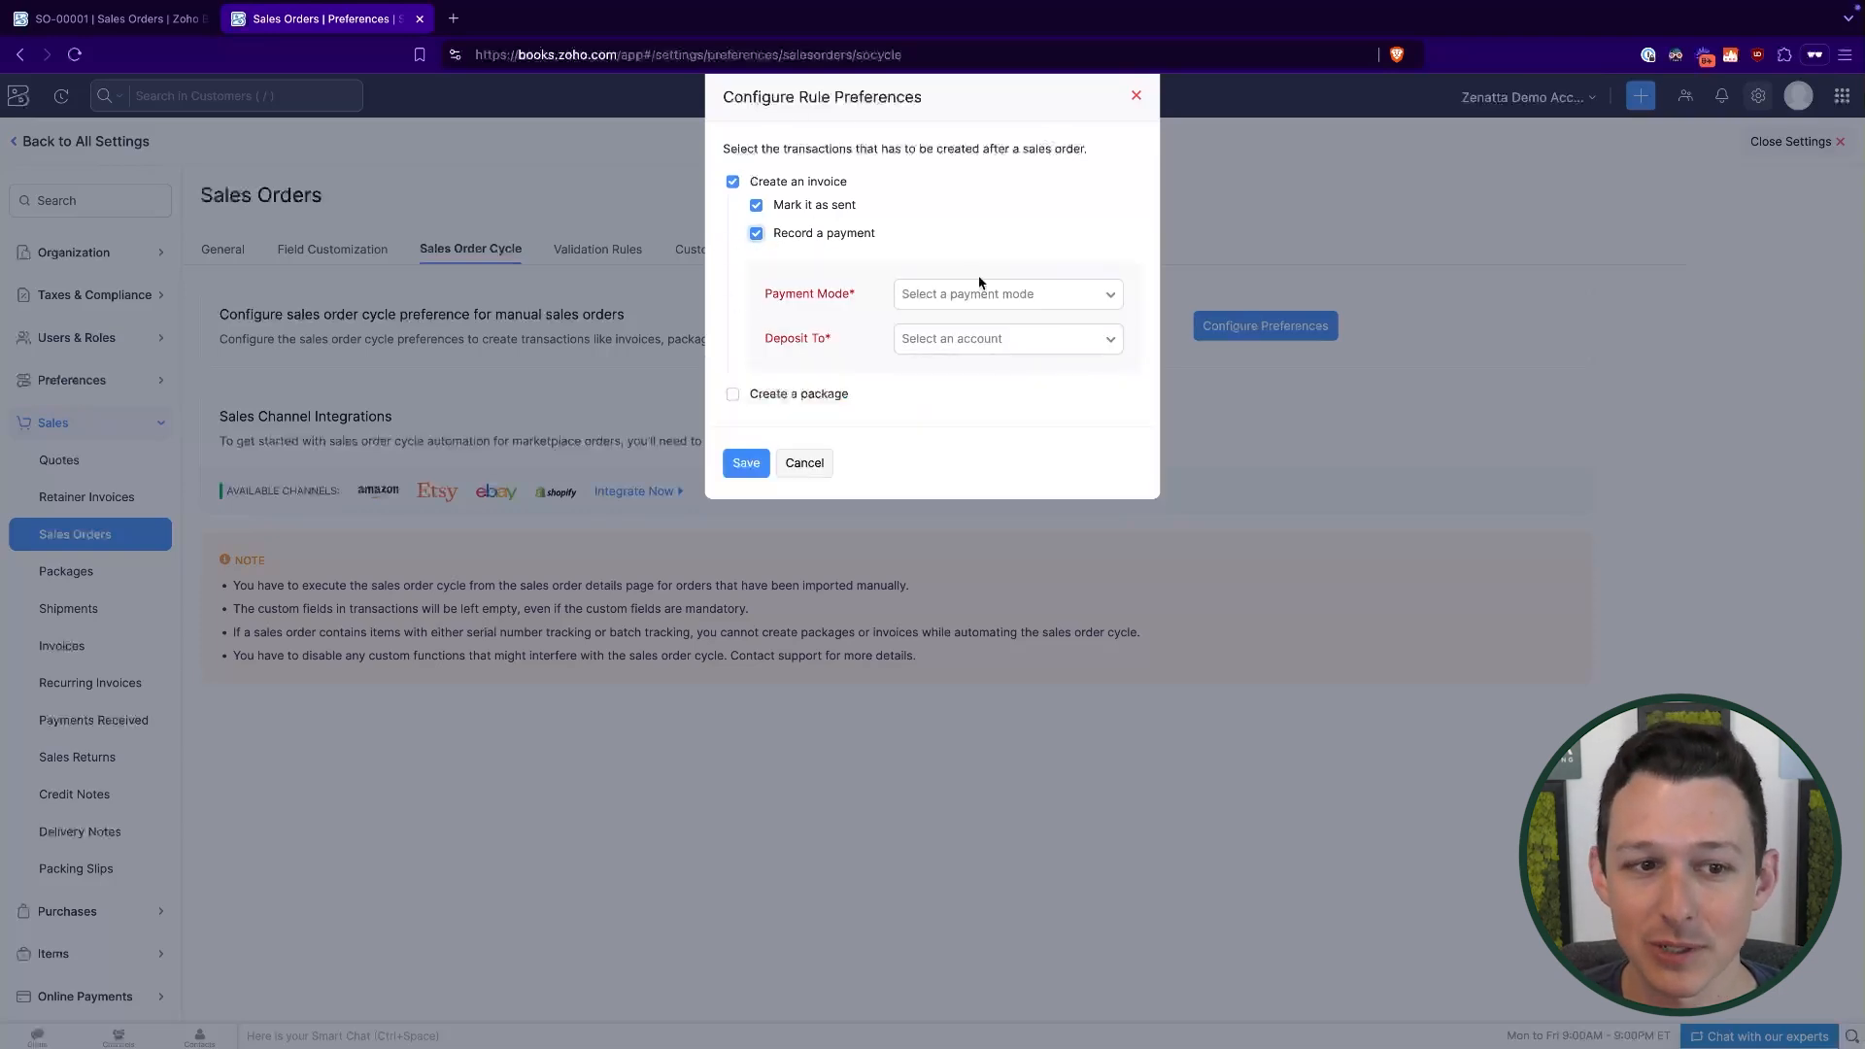
pyautogui.click(800, 465)
pyautogui.moveTo(213, 421); pyautogui.dragTo(865, 479)
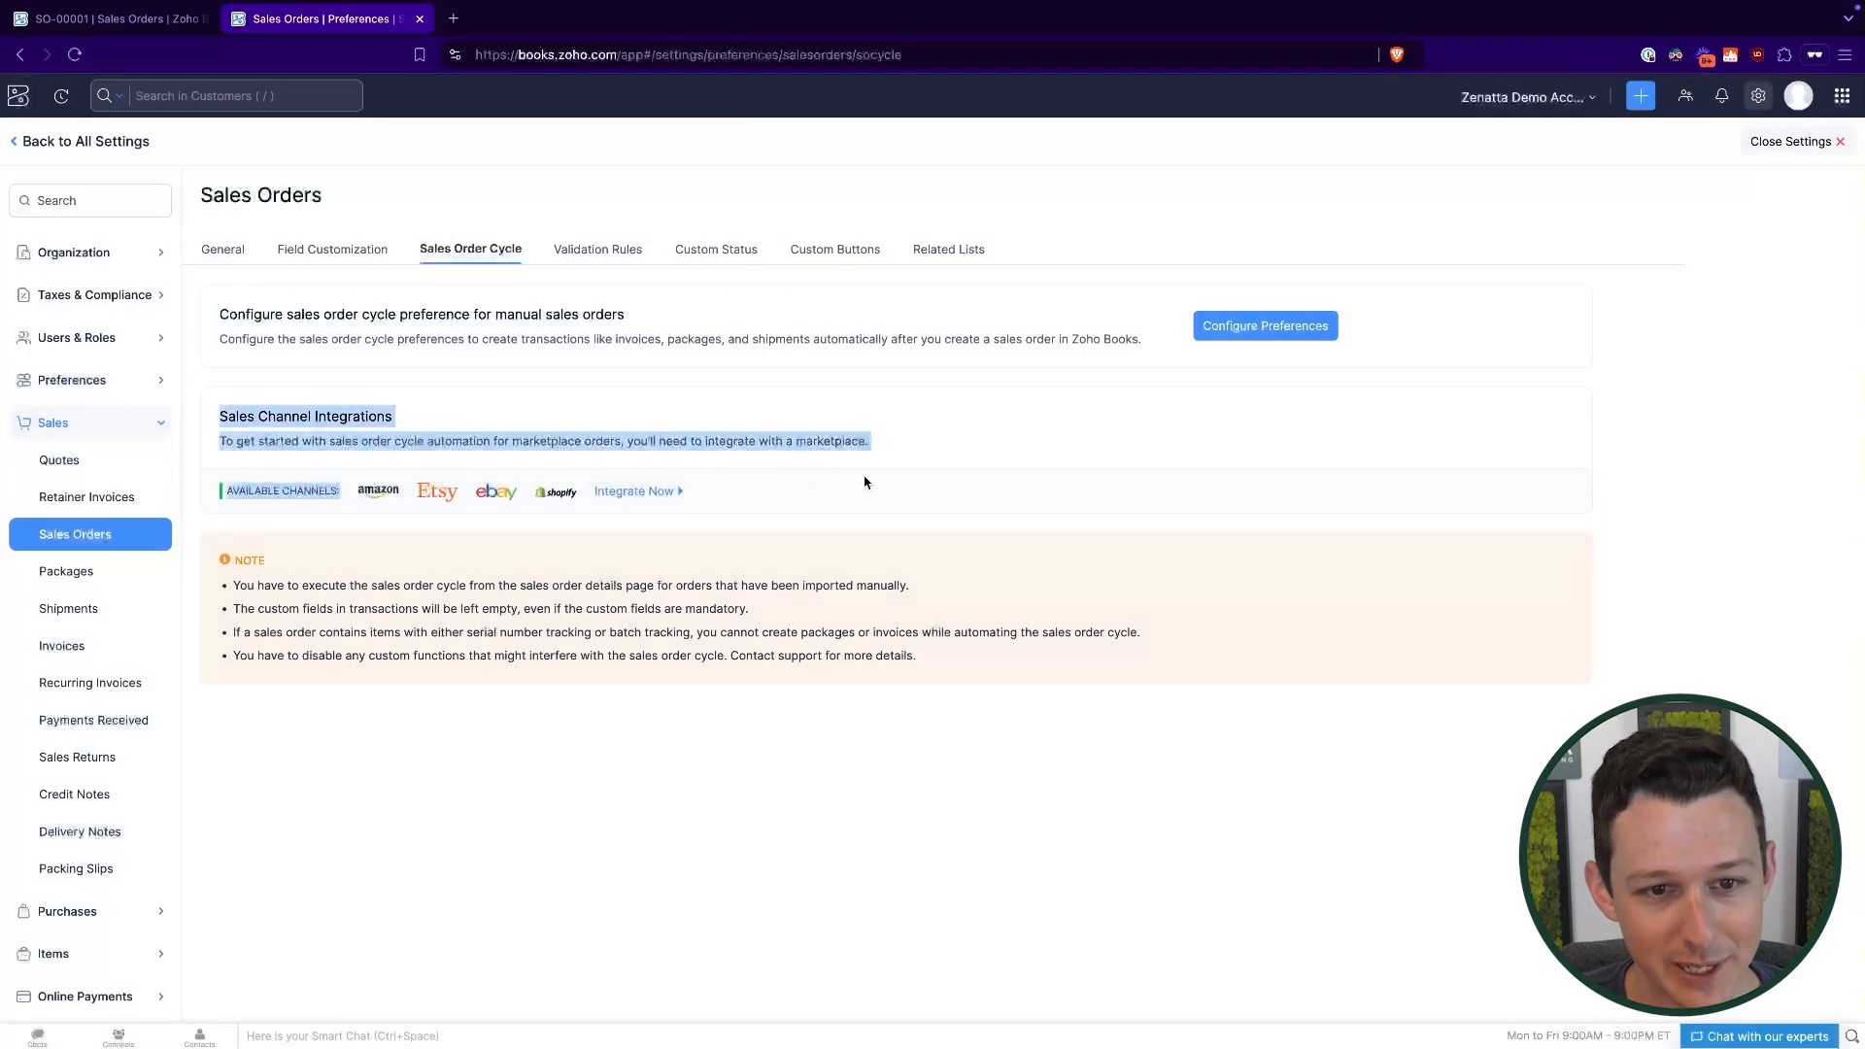
pyautogui.click(1009, 468)
# Configure the sales order cycle for manual orders to create an invoice and a package, without marking the invoice as sent, and save it.
pyautogui.click(1263, 327)
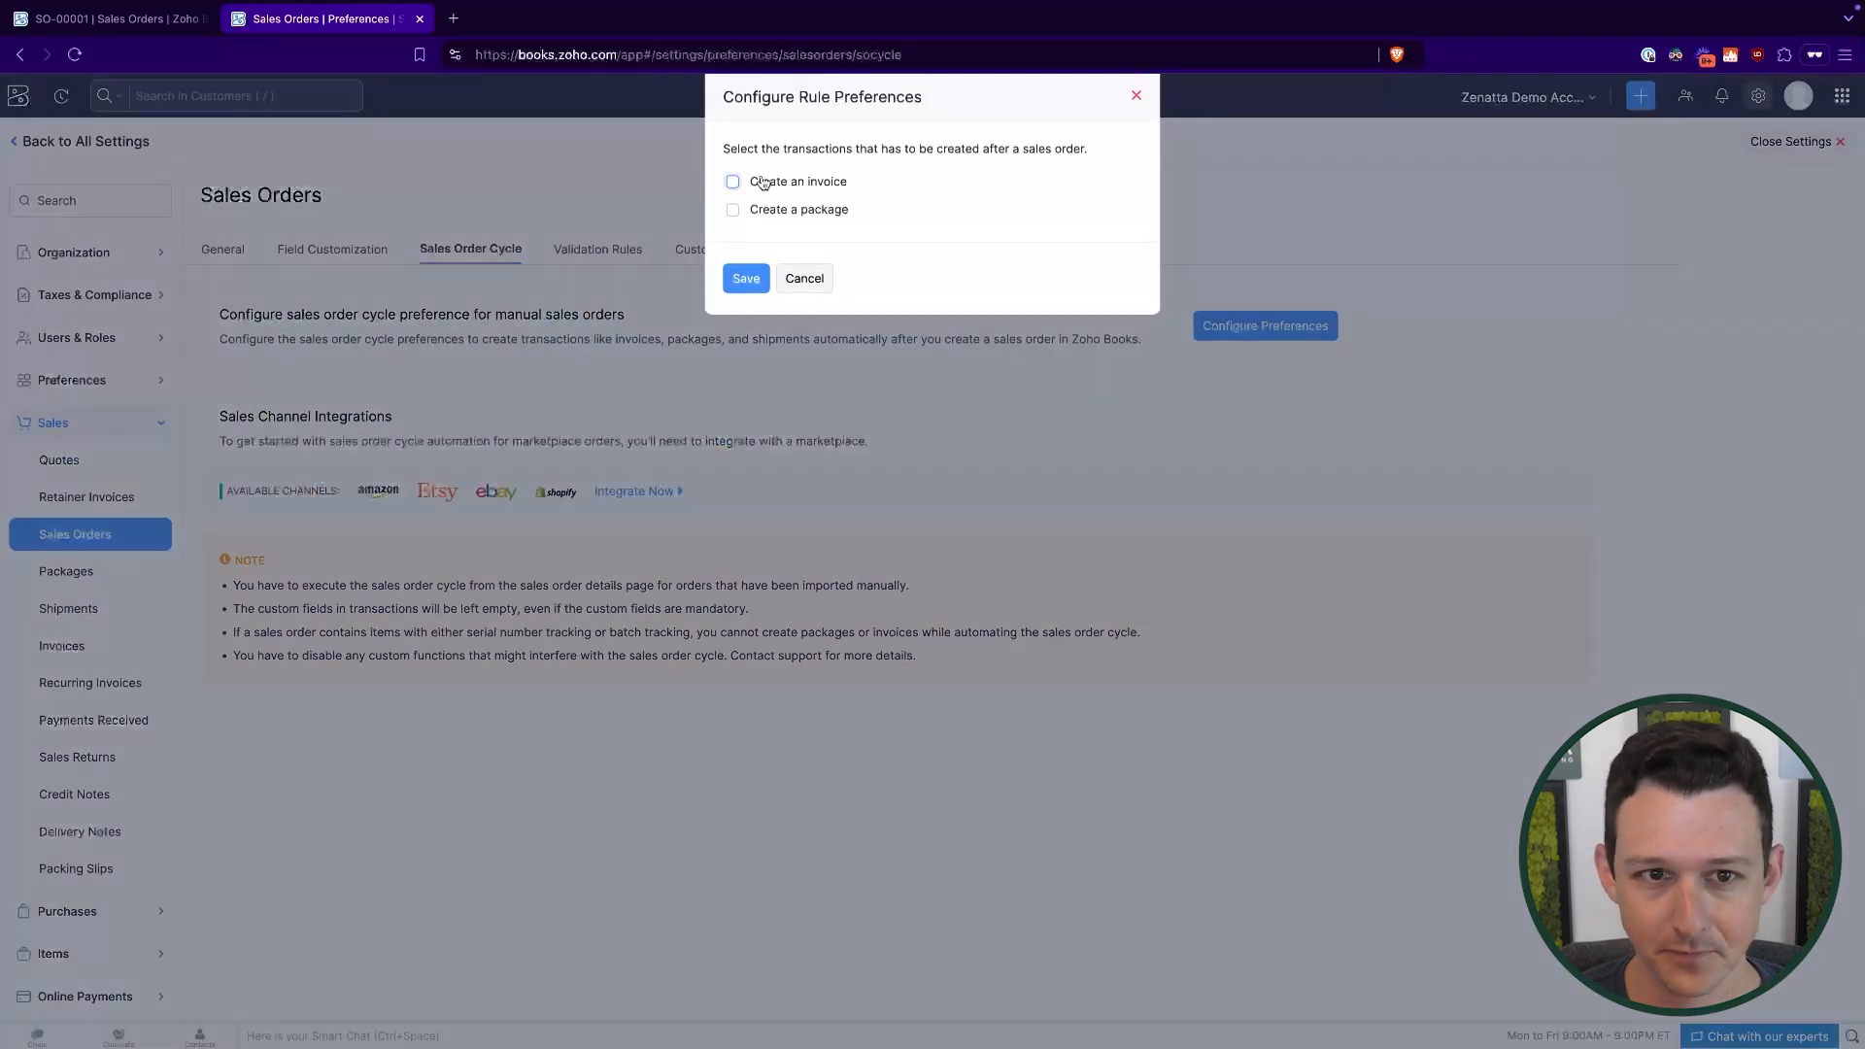
pyautogui.click(733, 183)
pyautogui.click(757, 206)
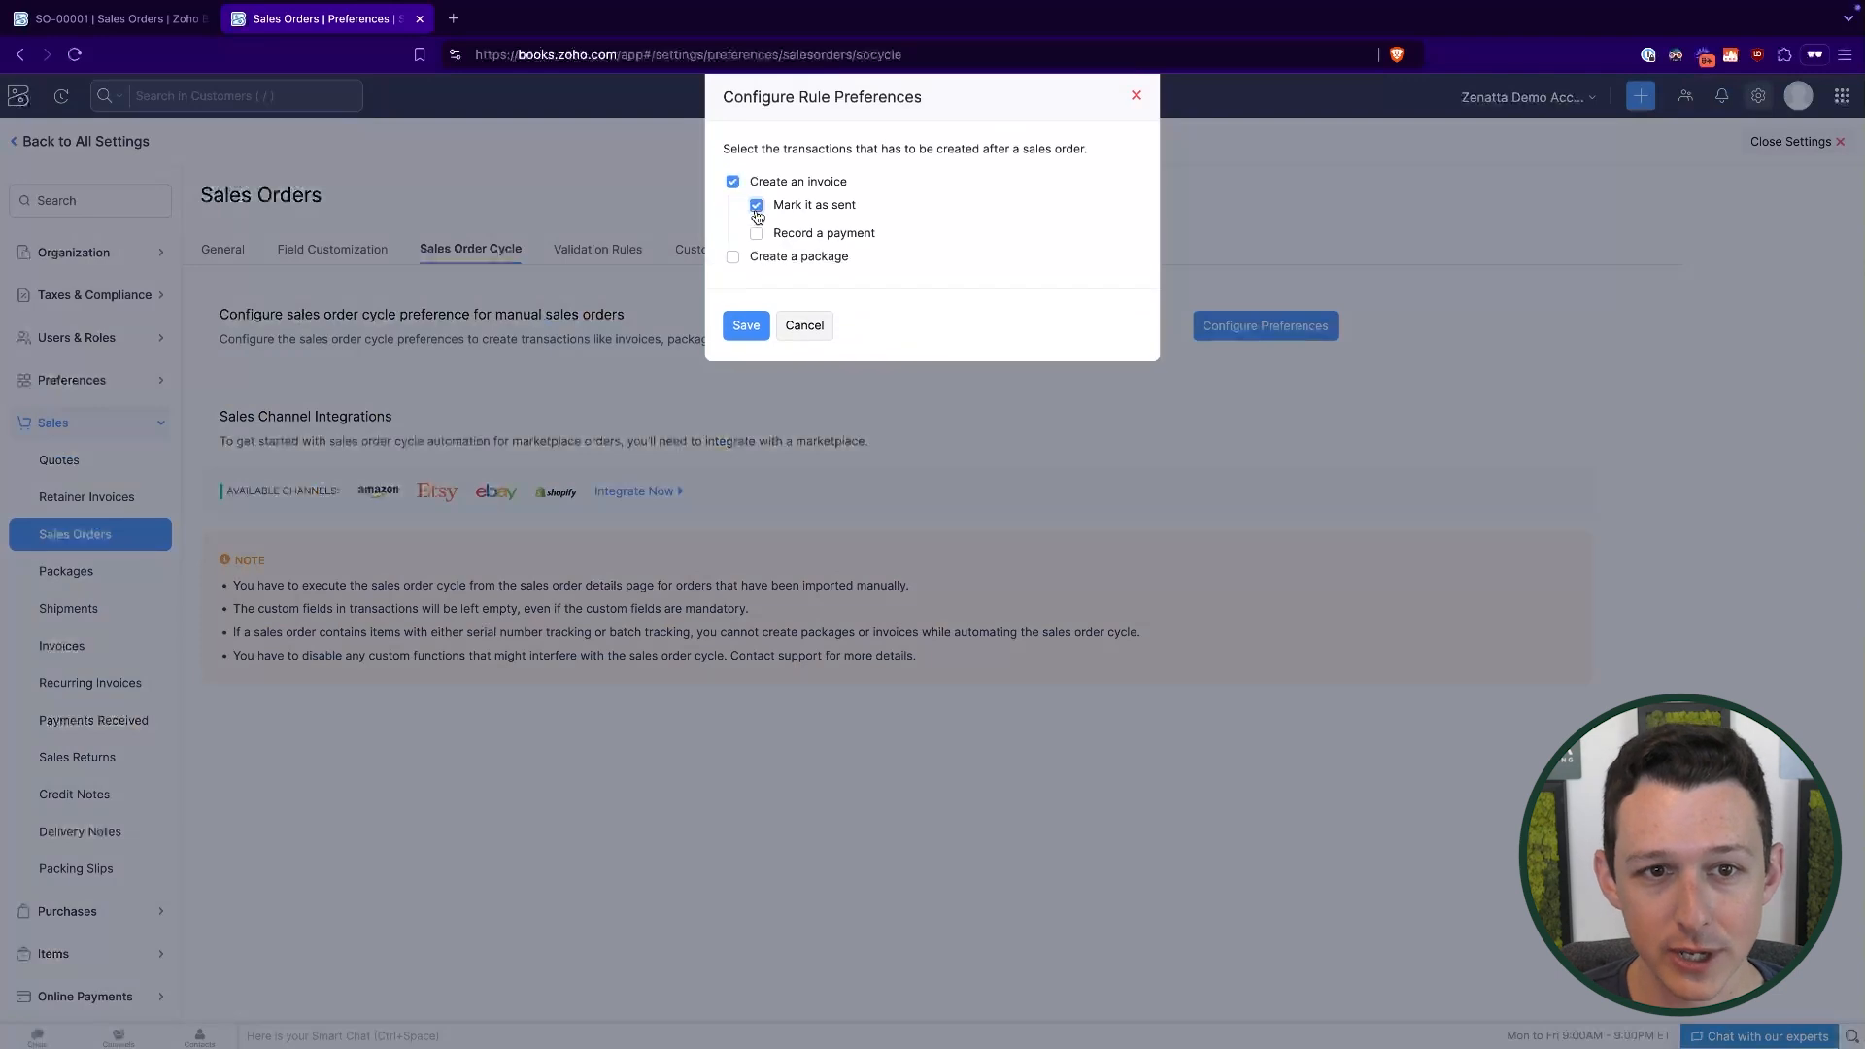
pyautogui.click(757, 206)
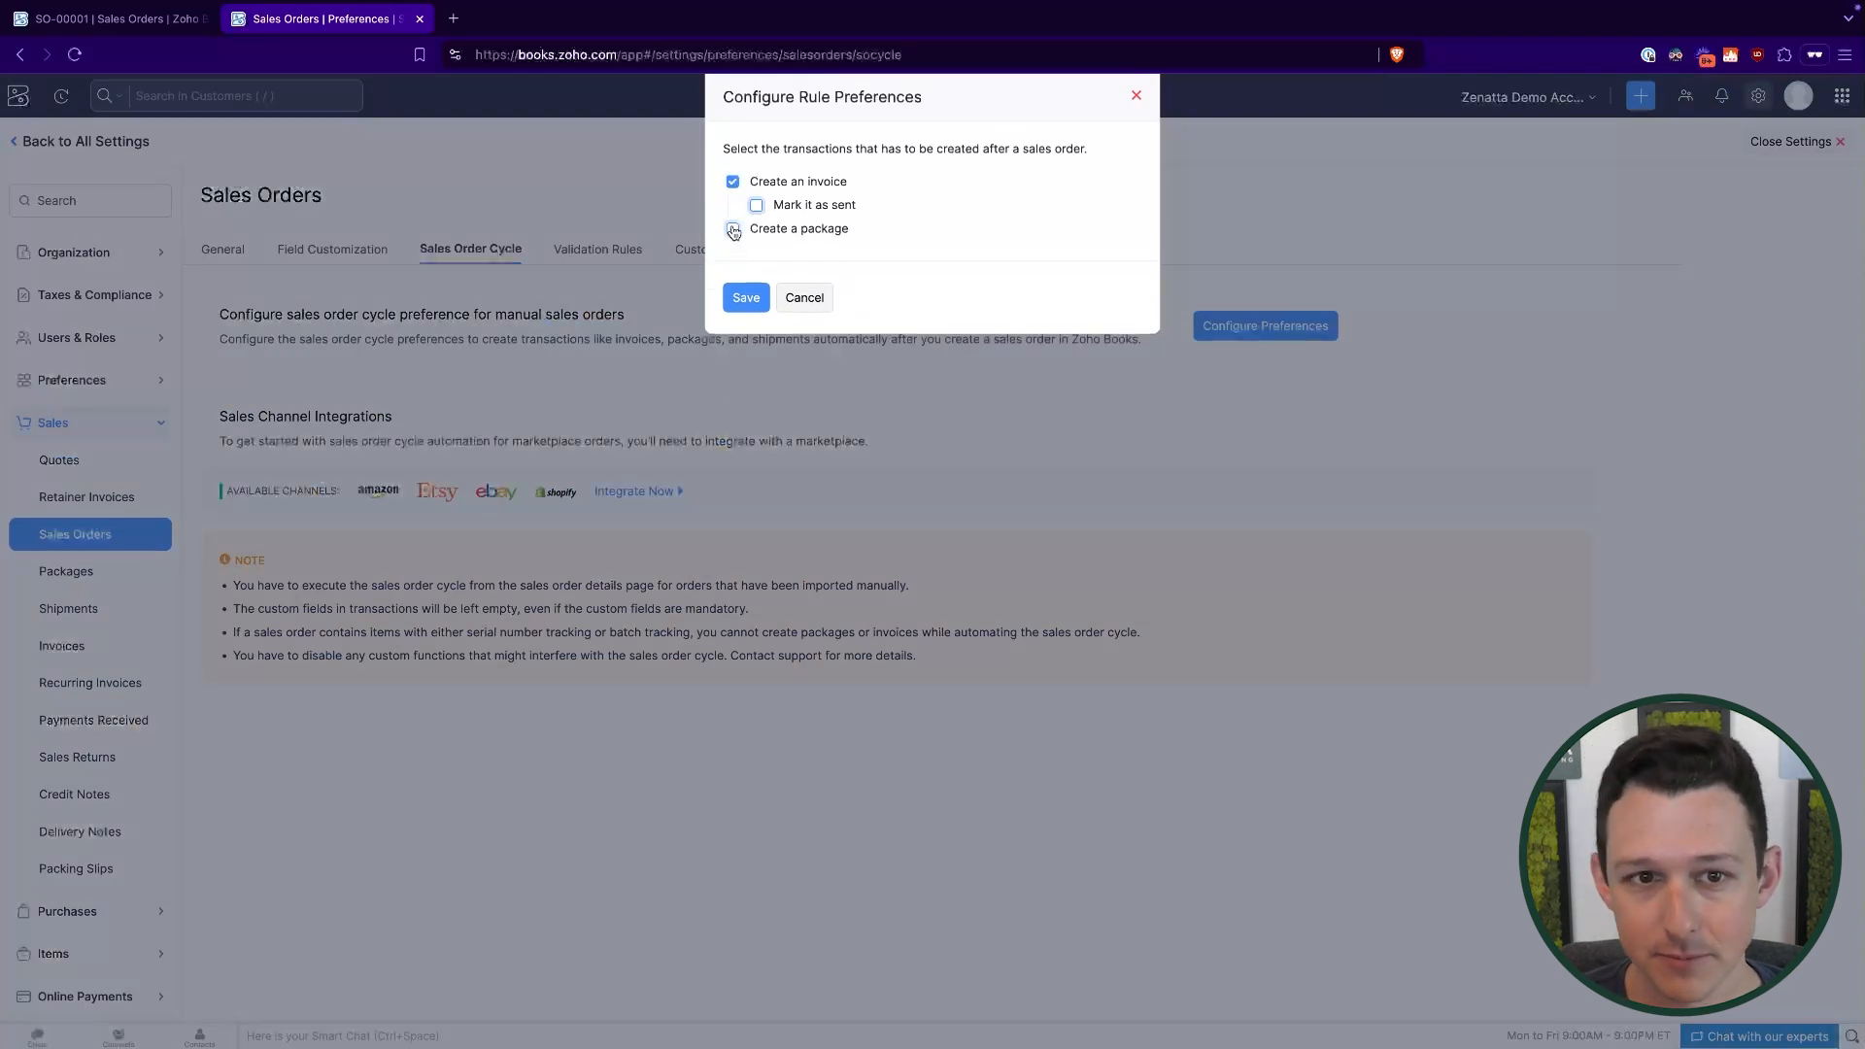
pyautogui.click(733, 229)
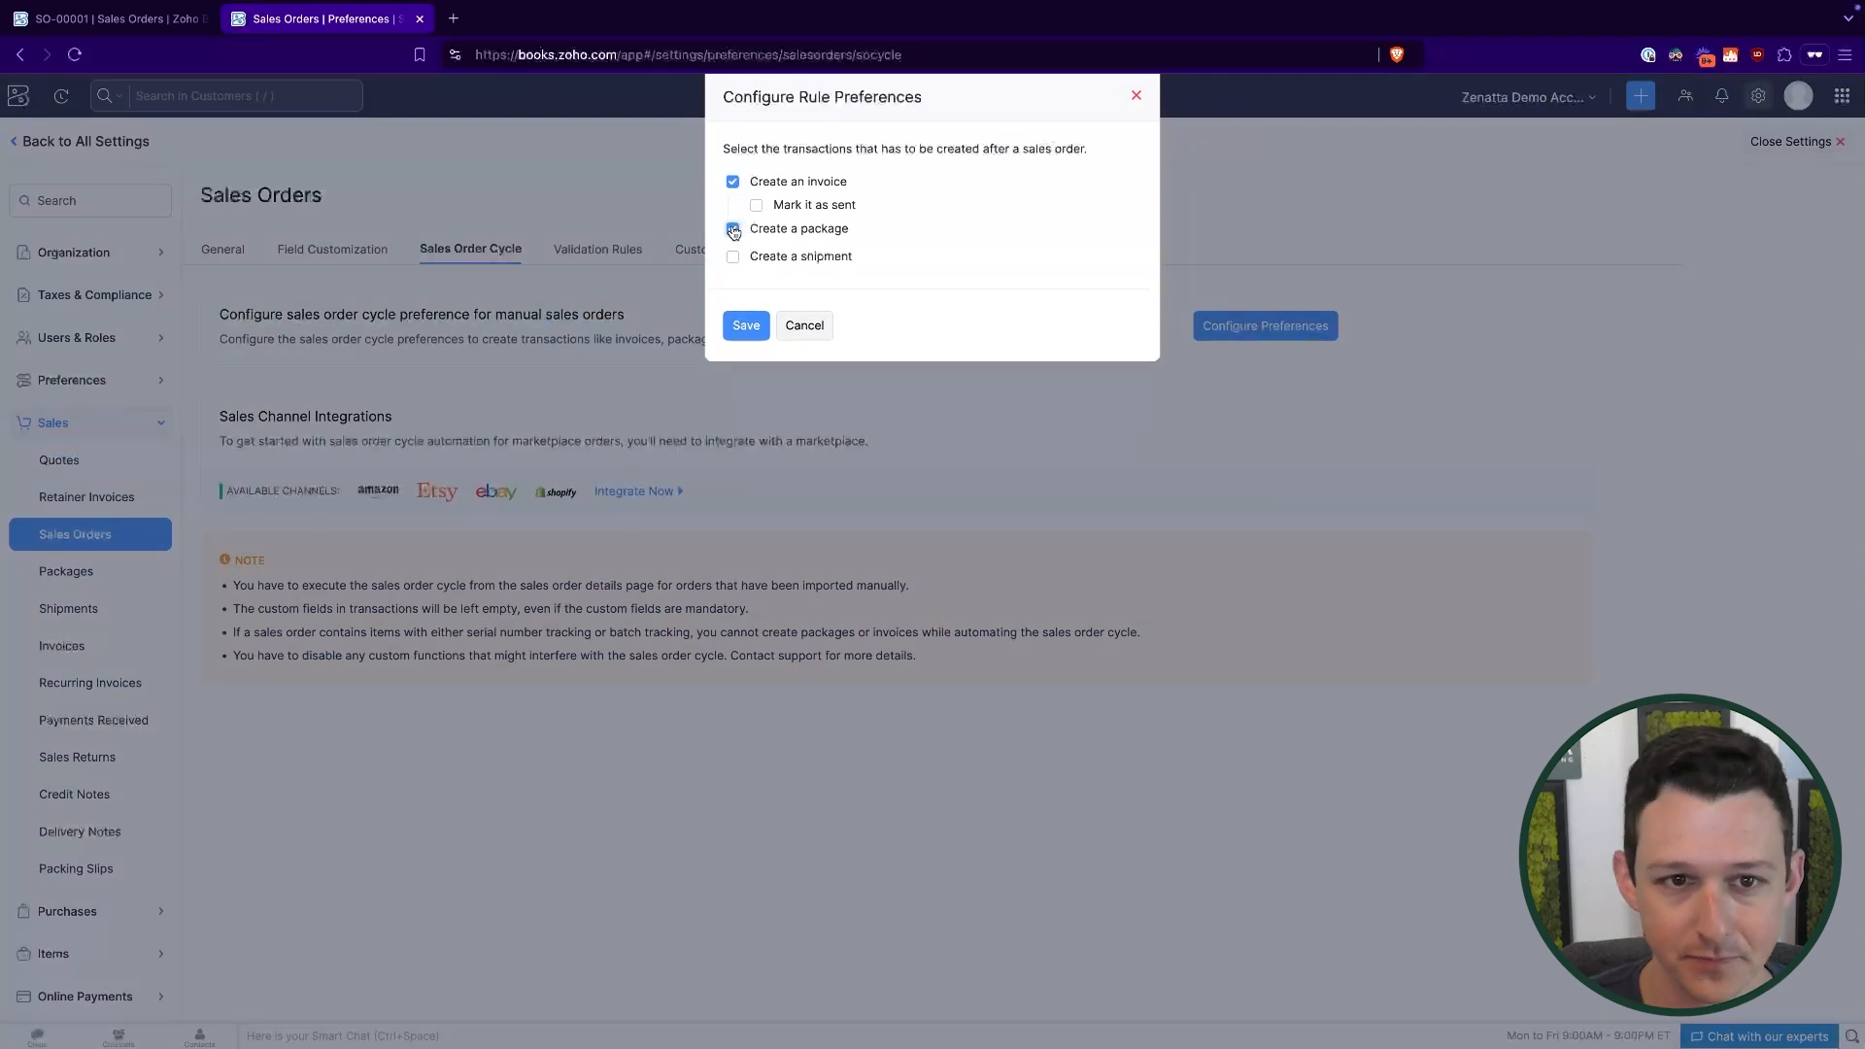
pyautogui.click(745, 326)
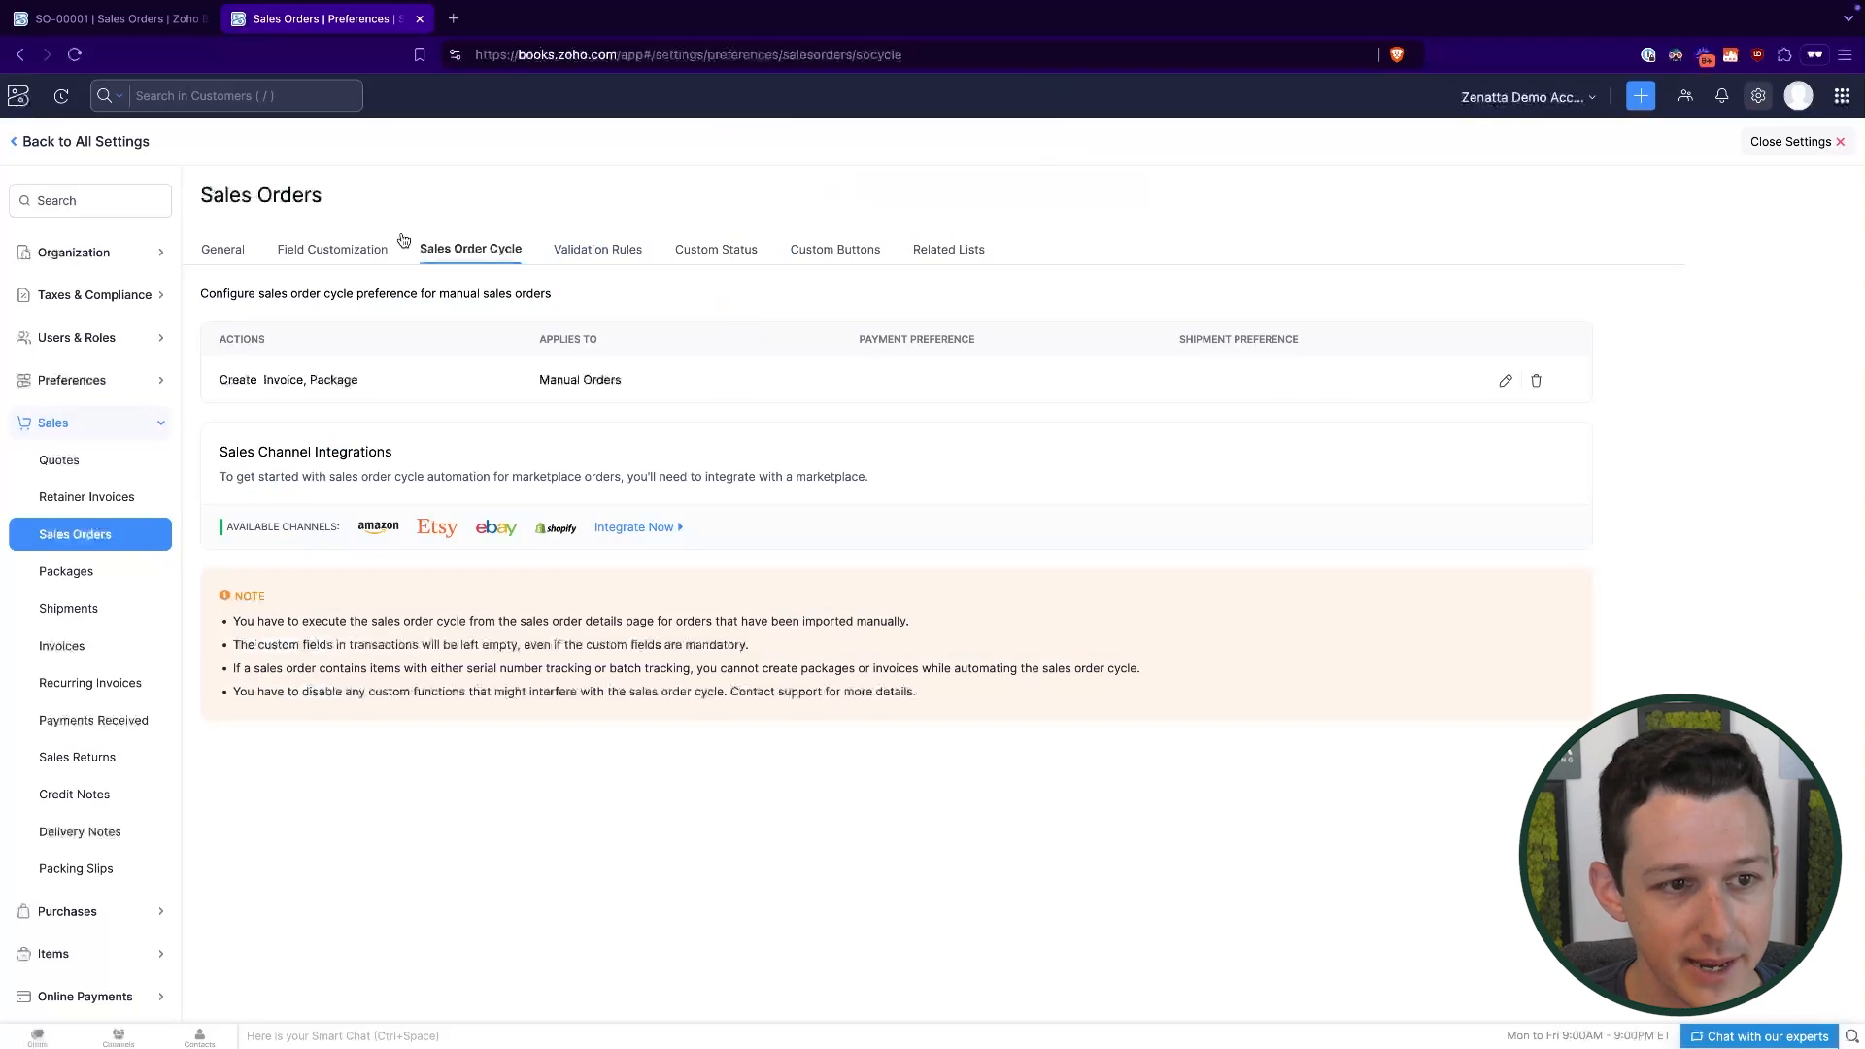
# Open the quote dated 13 Dec 2024 from the quotes list and view its conversion options.
pyautogui.click(156, 20)
pyautogui.click(109, 333)
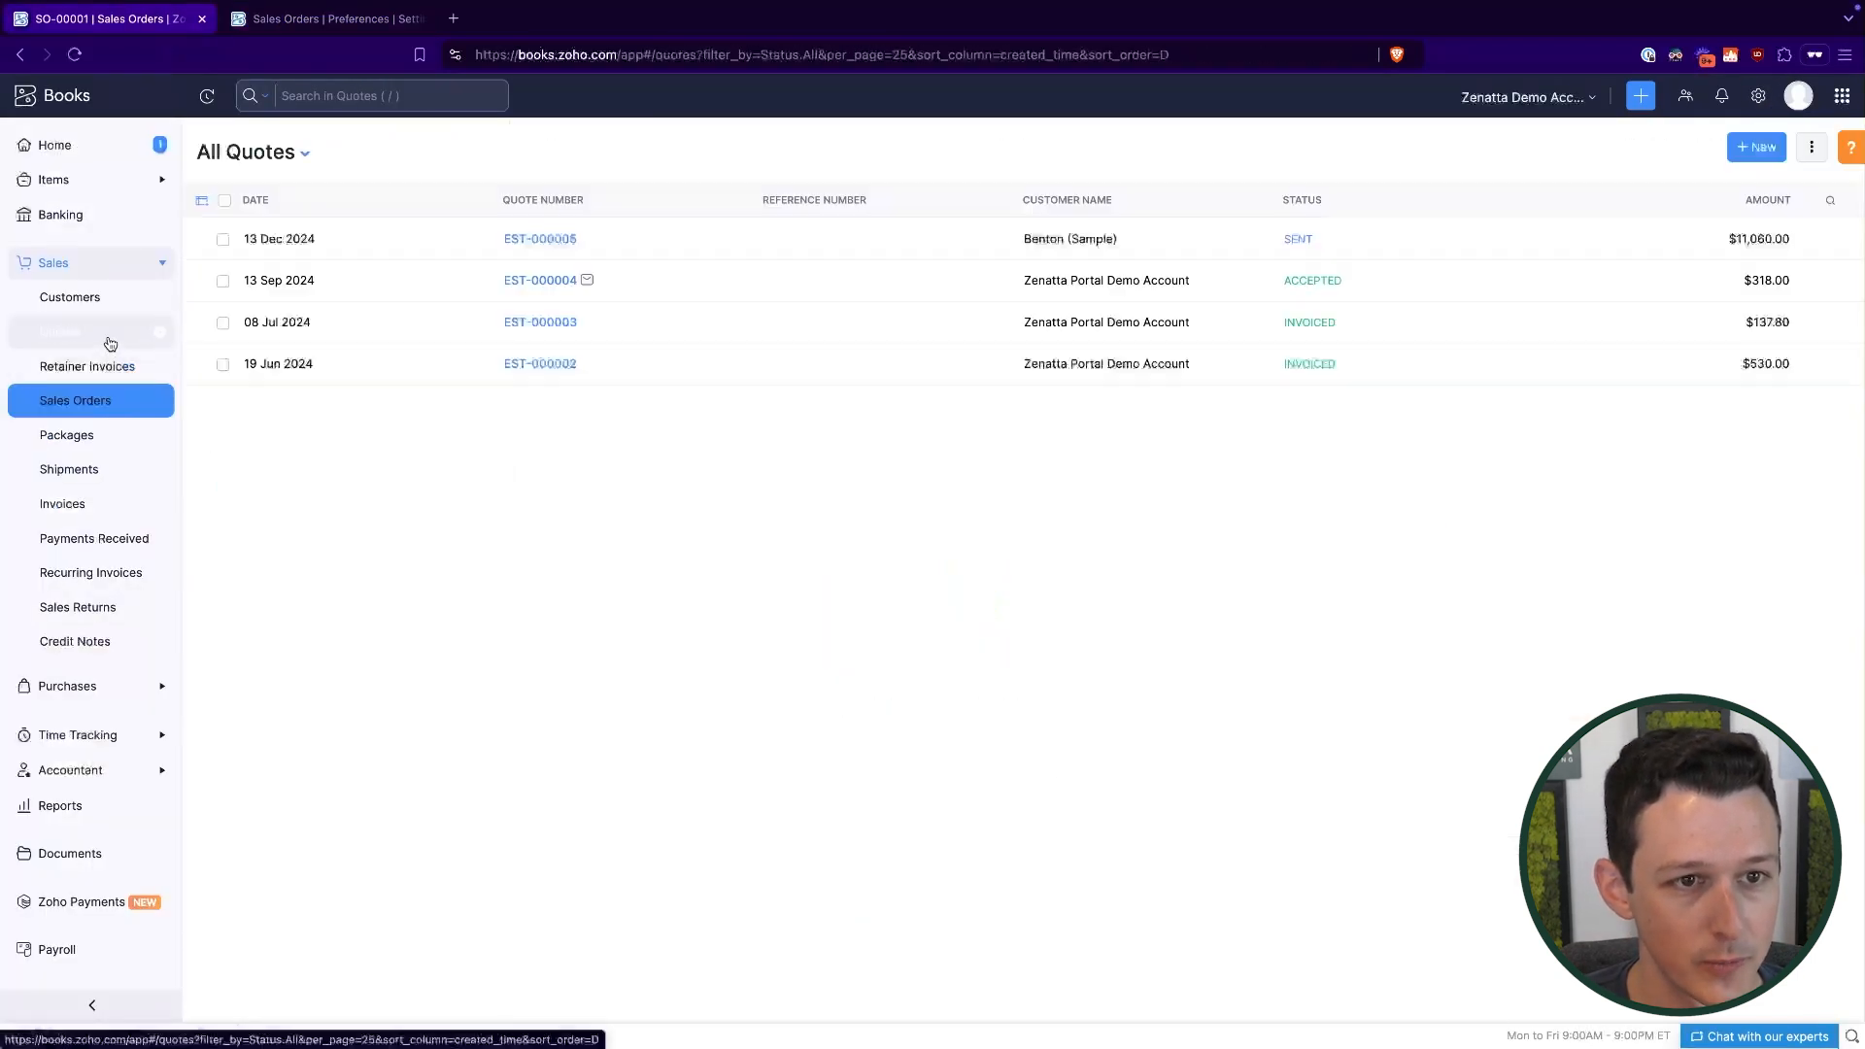
pyautogui.click(541, 239)
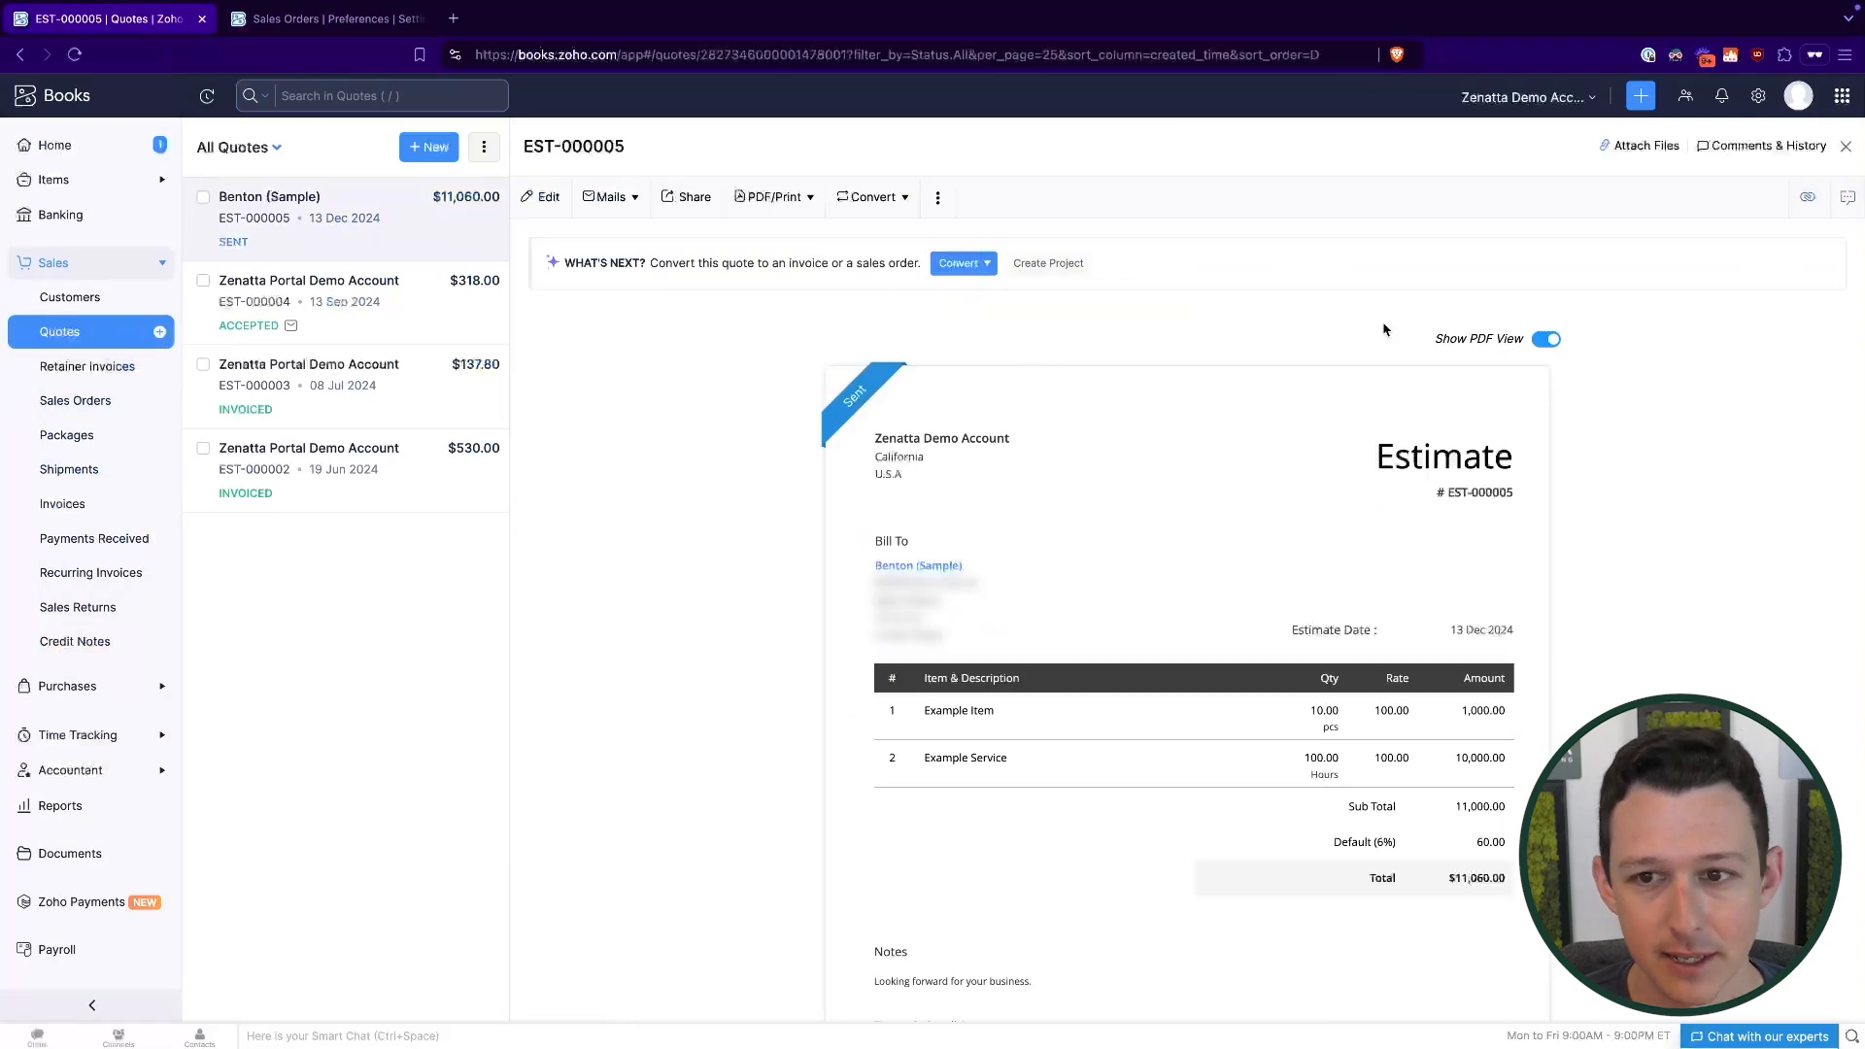
pyautogui.click(993, 275)
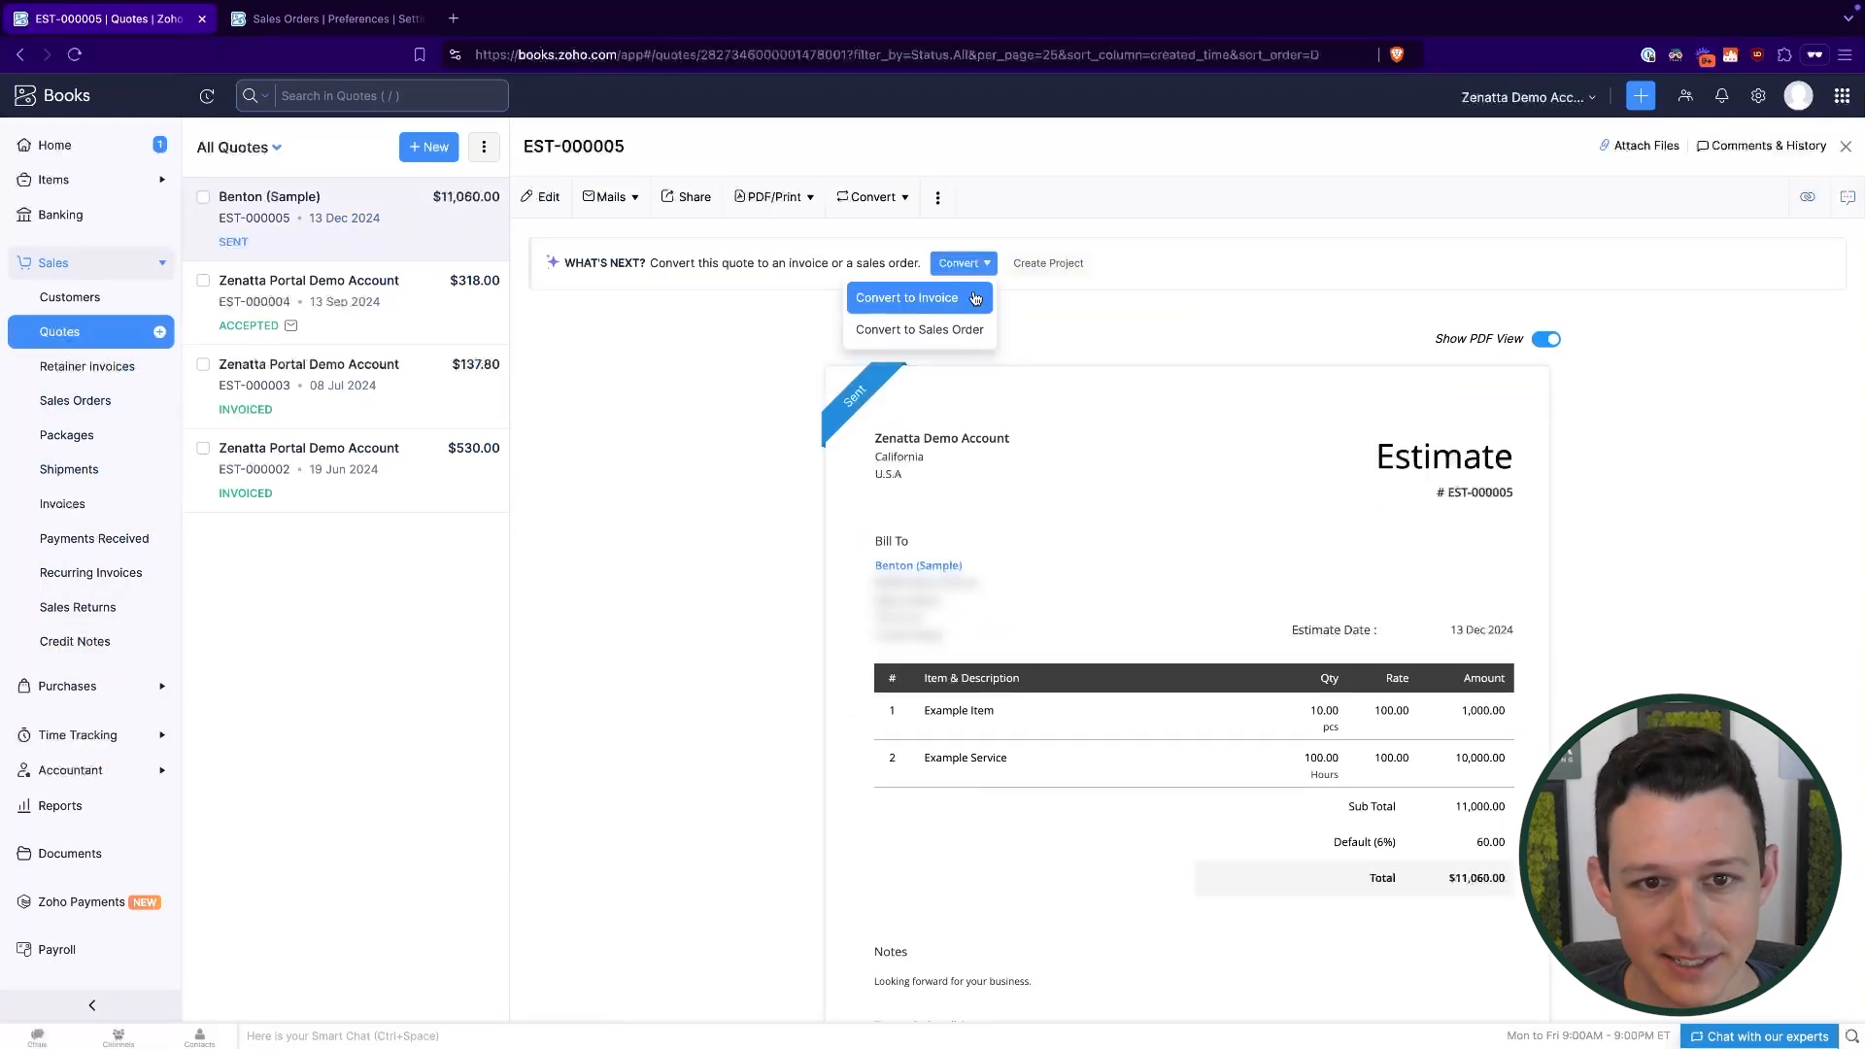
pyautogui.click(1114, 345)
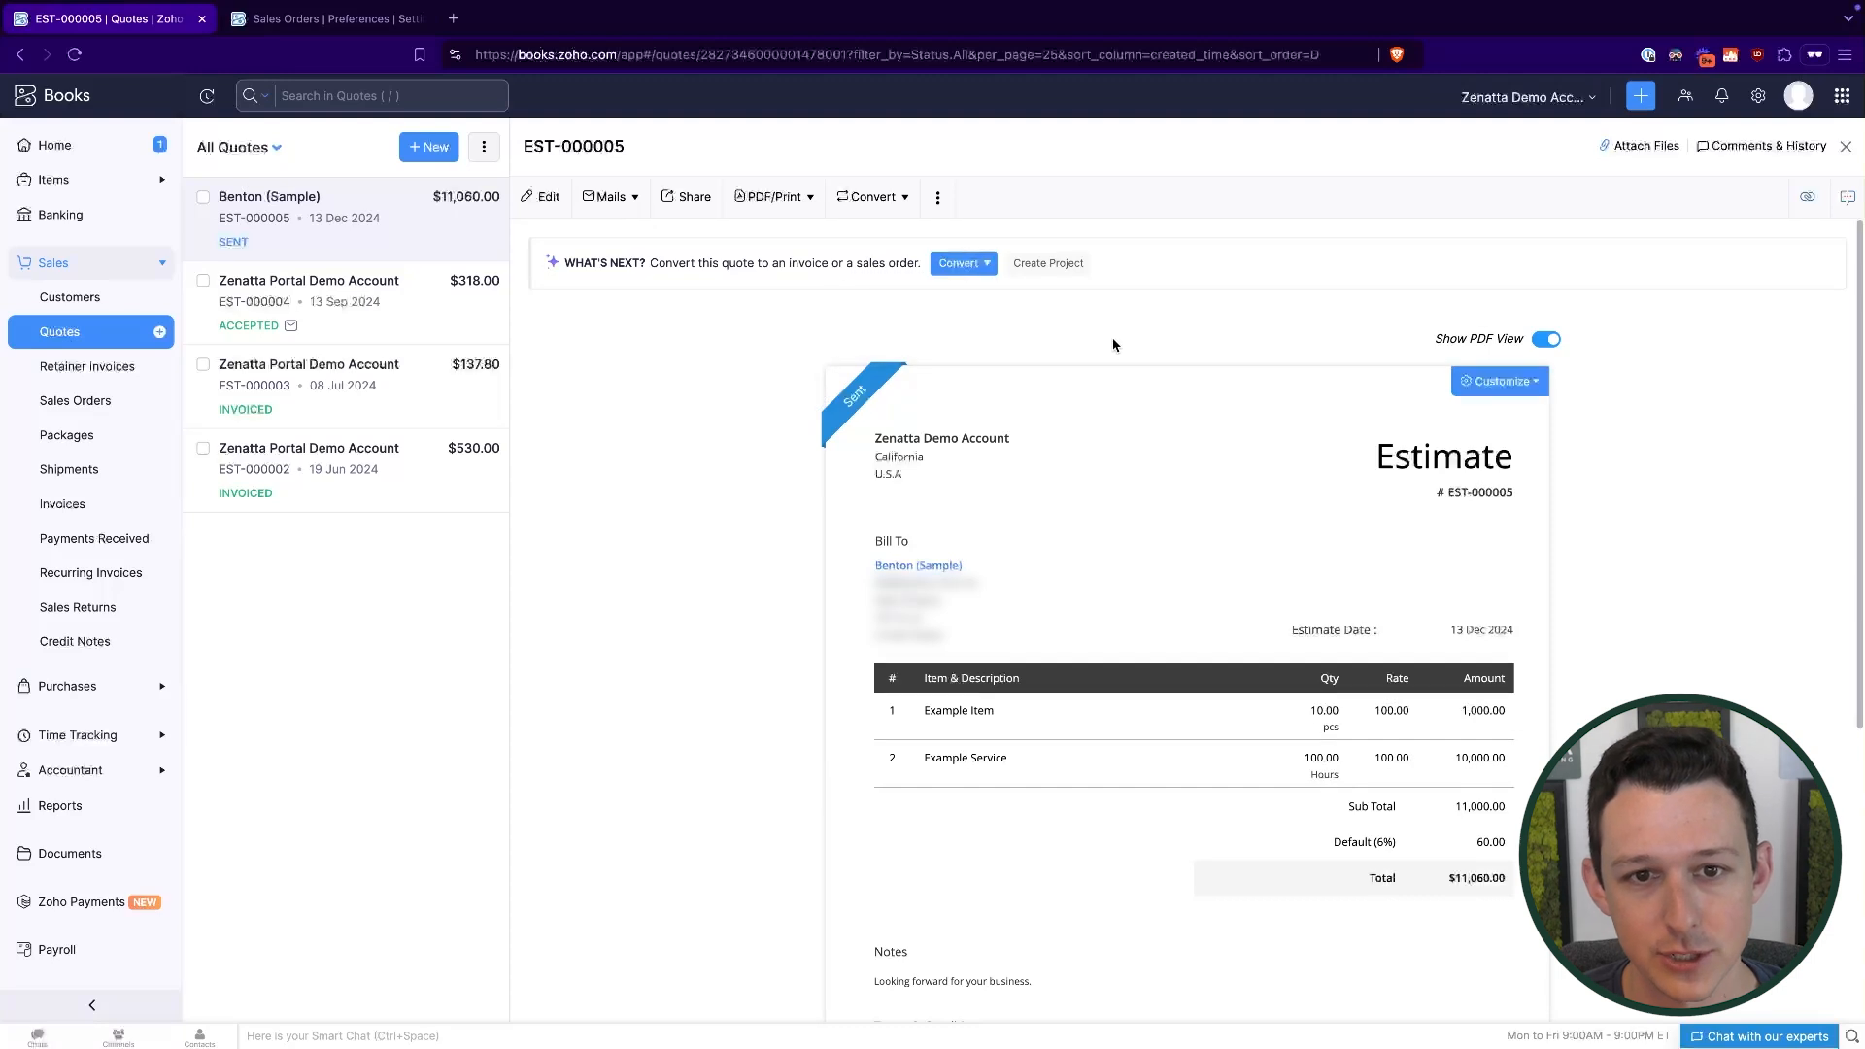
# Try to convert the 13 Dec 2024 quote to a sales order while its status is Sent.
pyautogui.click(963, 263)
pyautogui.click(931, 331)
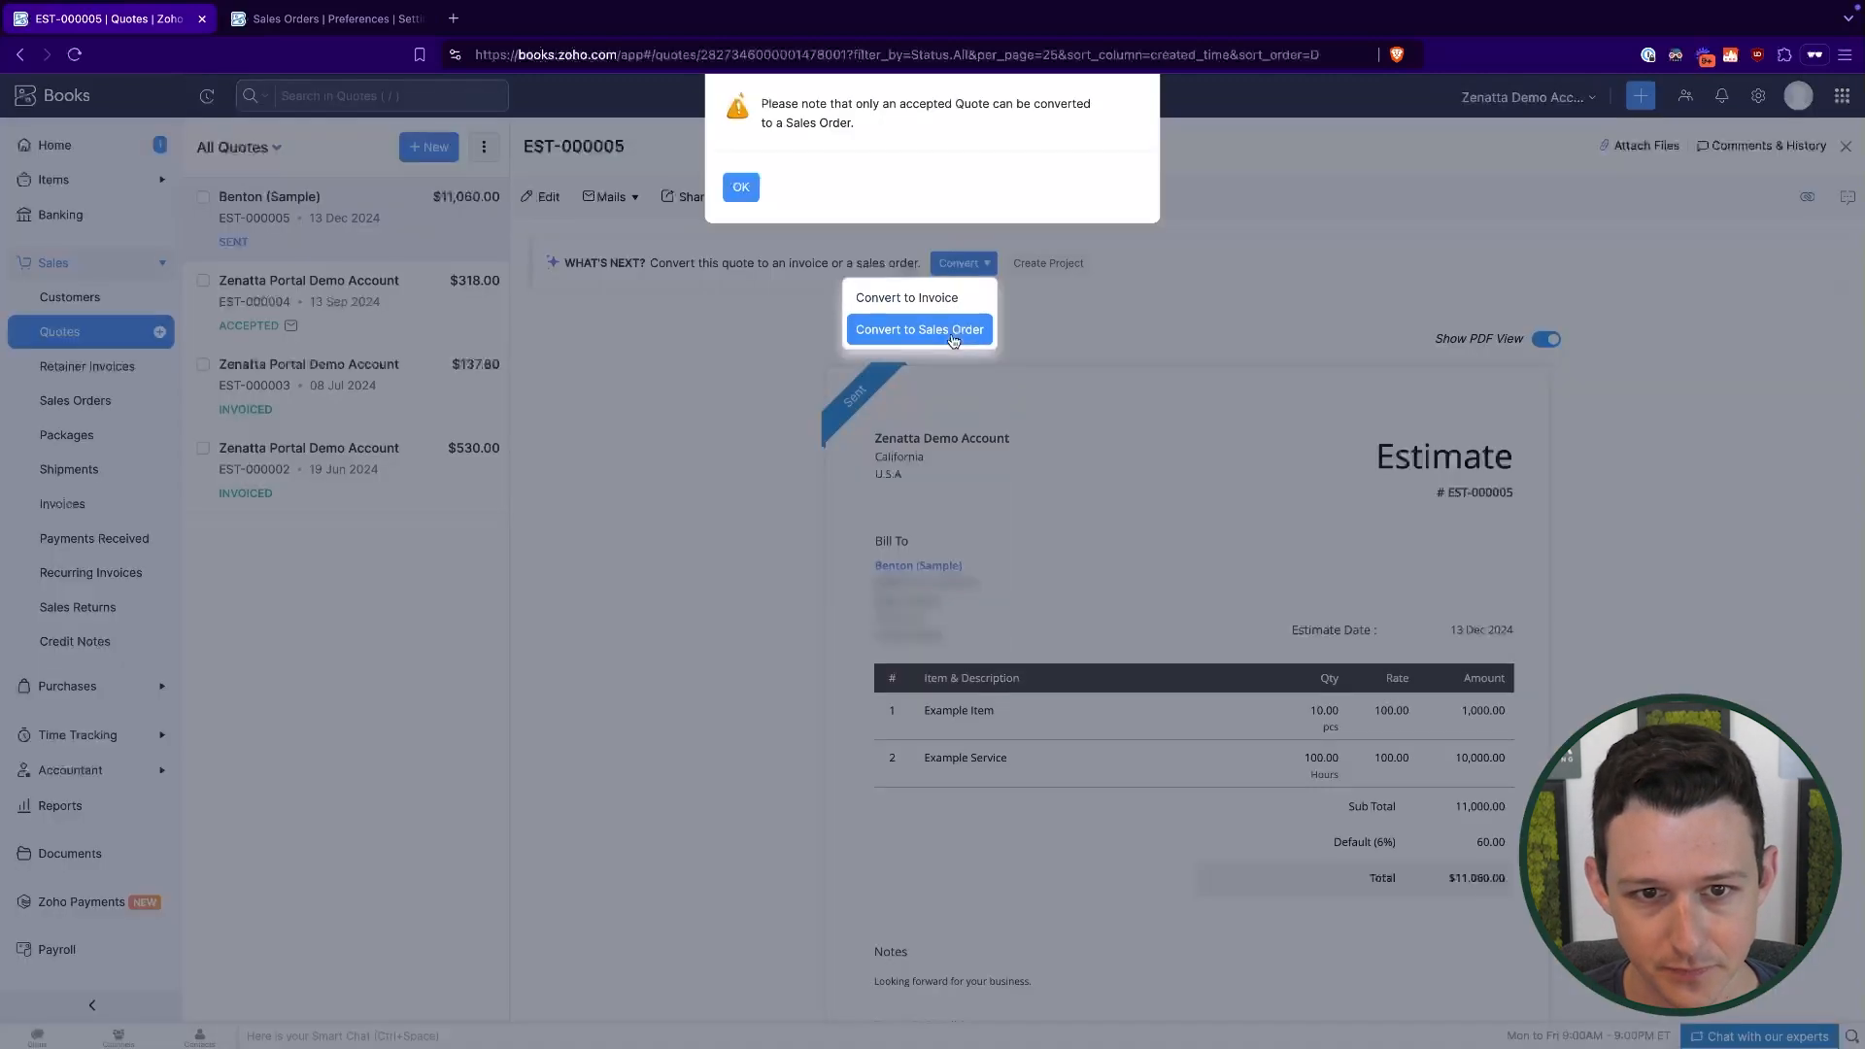
pyautogui.click(742, 188)
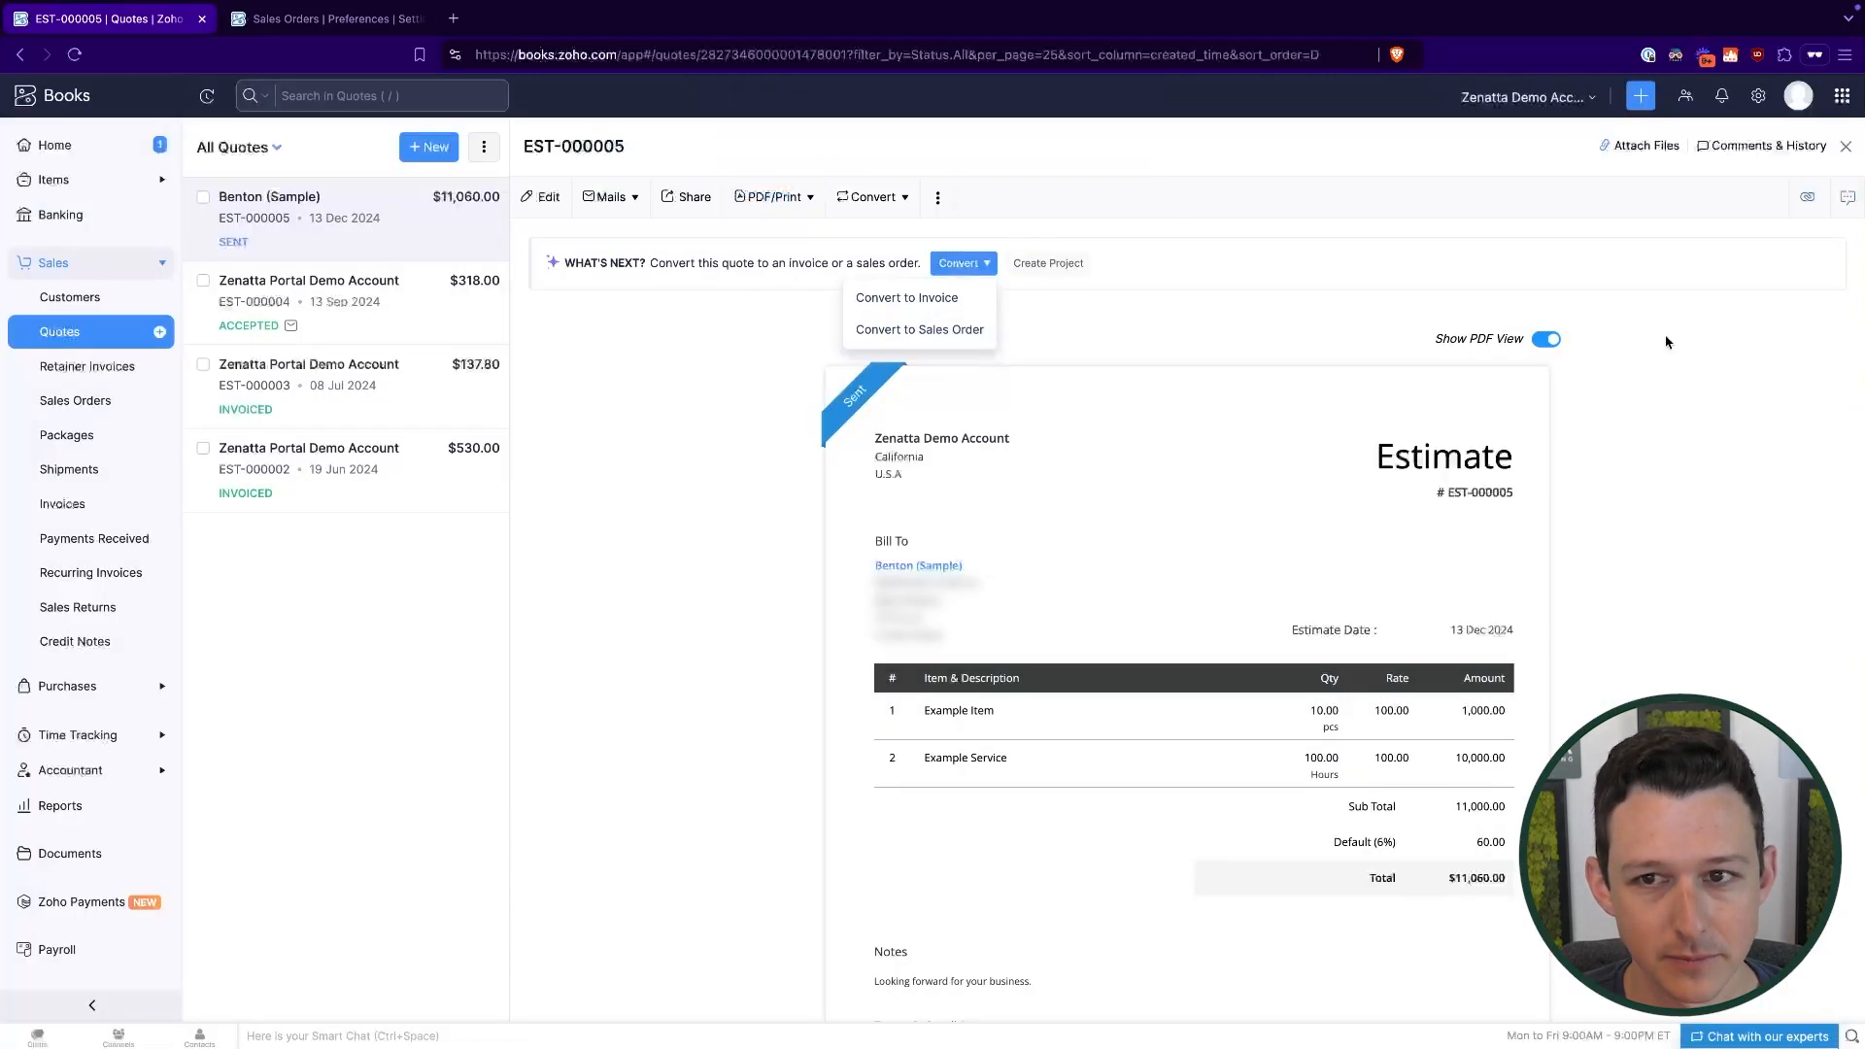
# Mark the 13 Dec 2024 quote as accepted and convert it to a sales order.
pyautogui.click(937, 197)
pyautogui.click(915, 276)
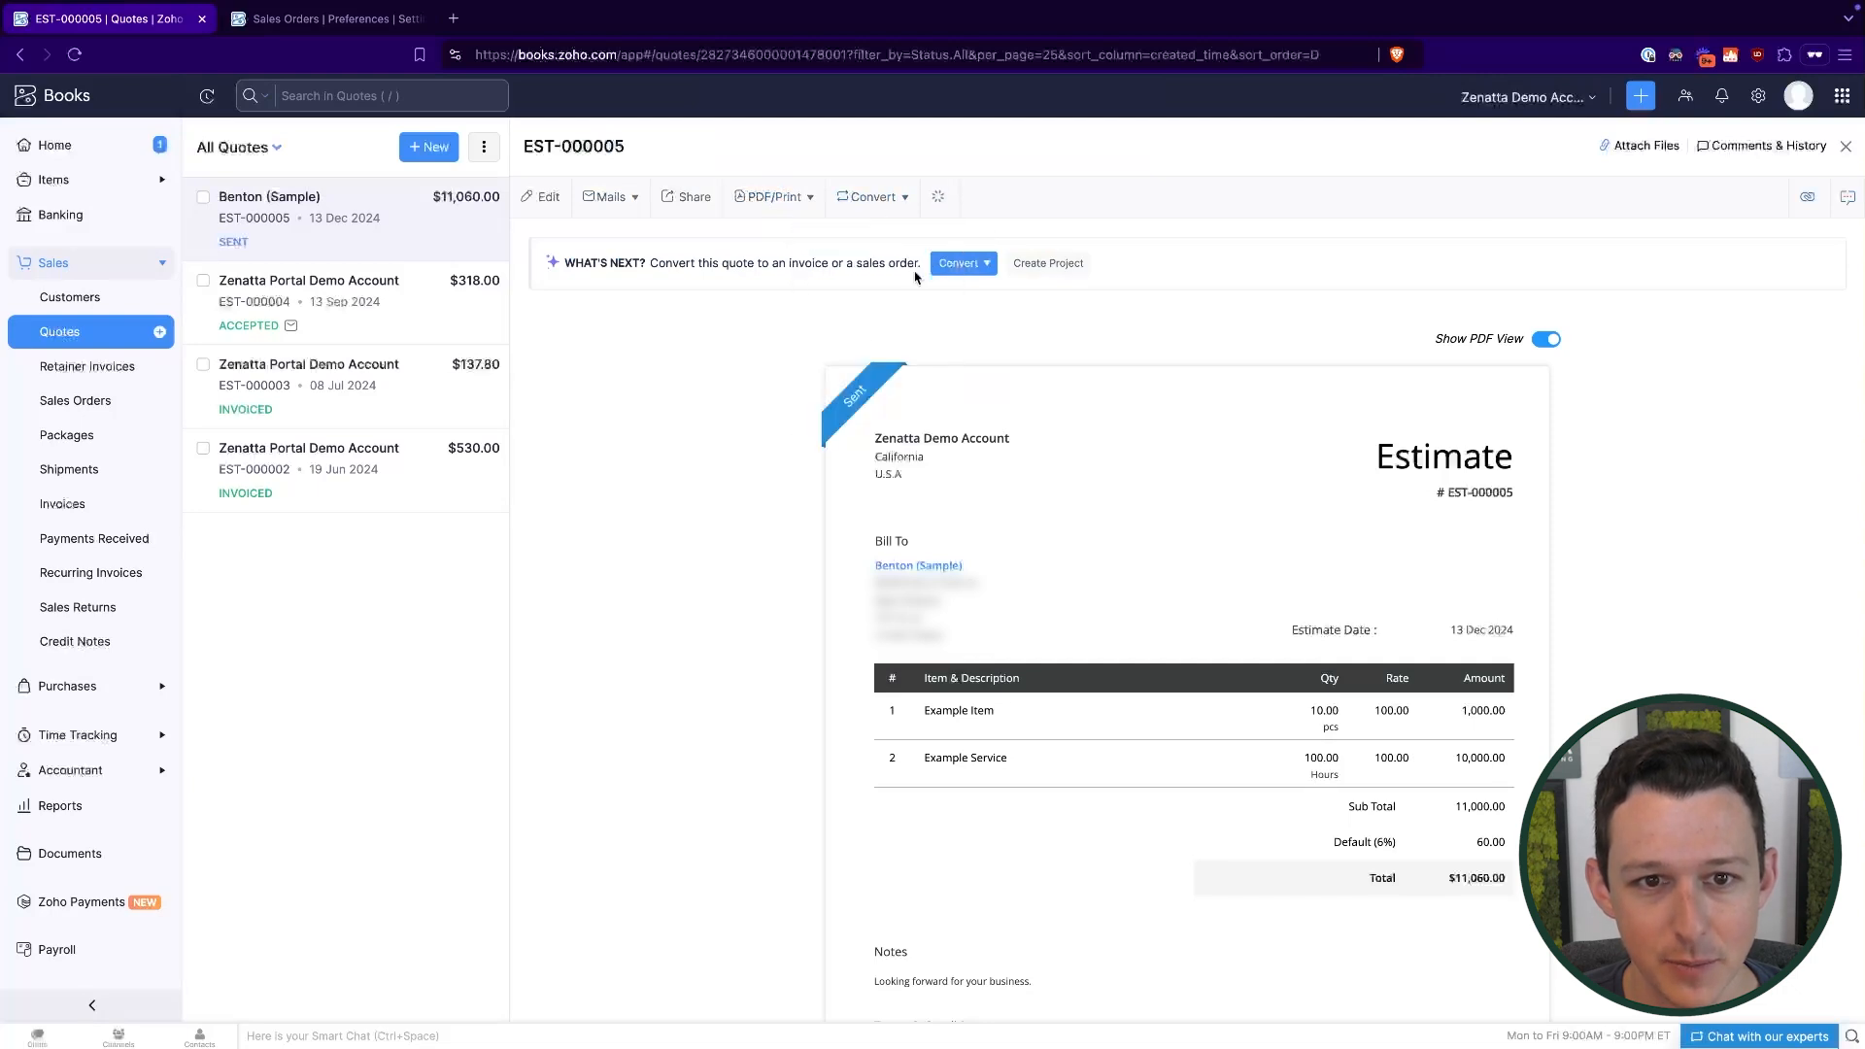
pyautogui.click(989, 263)
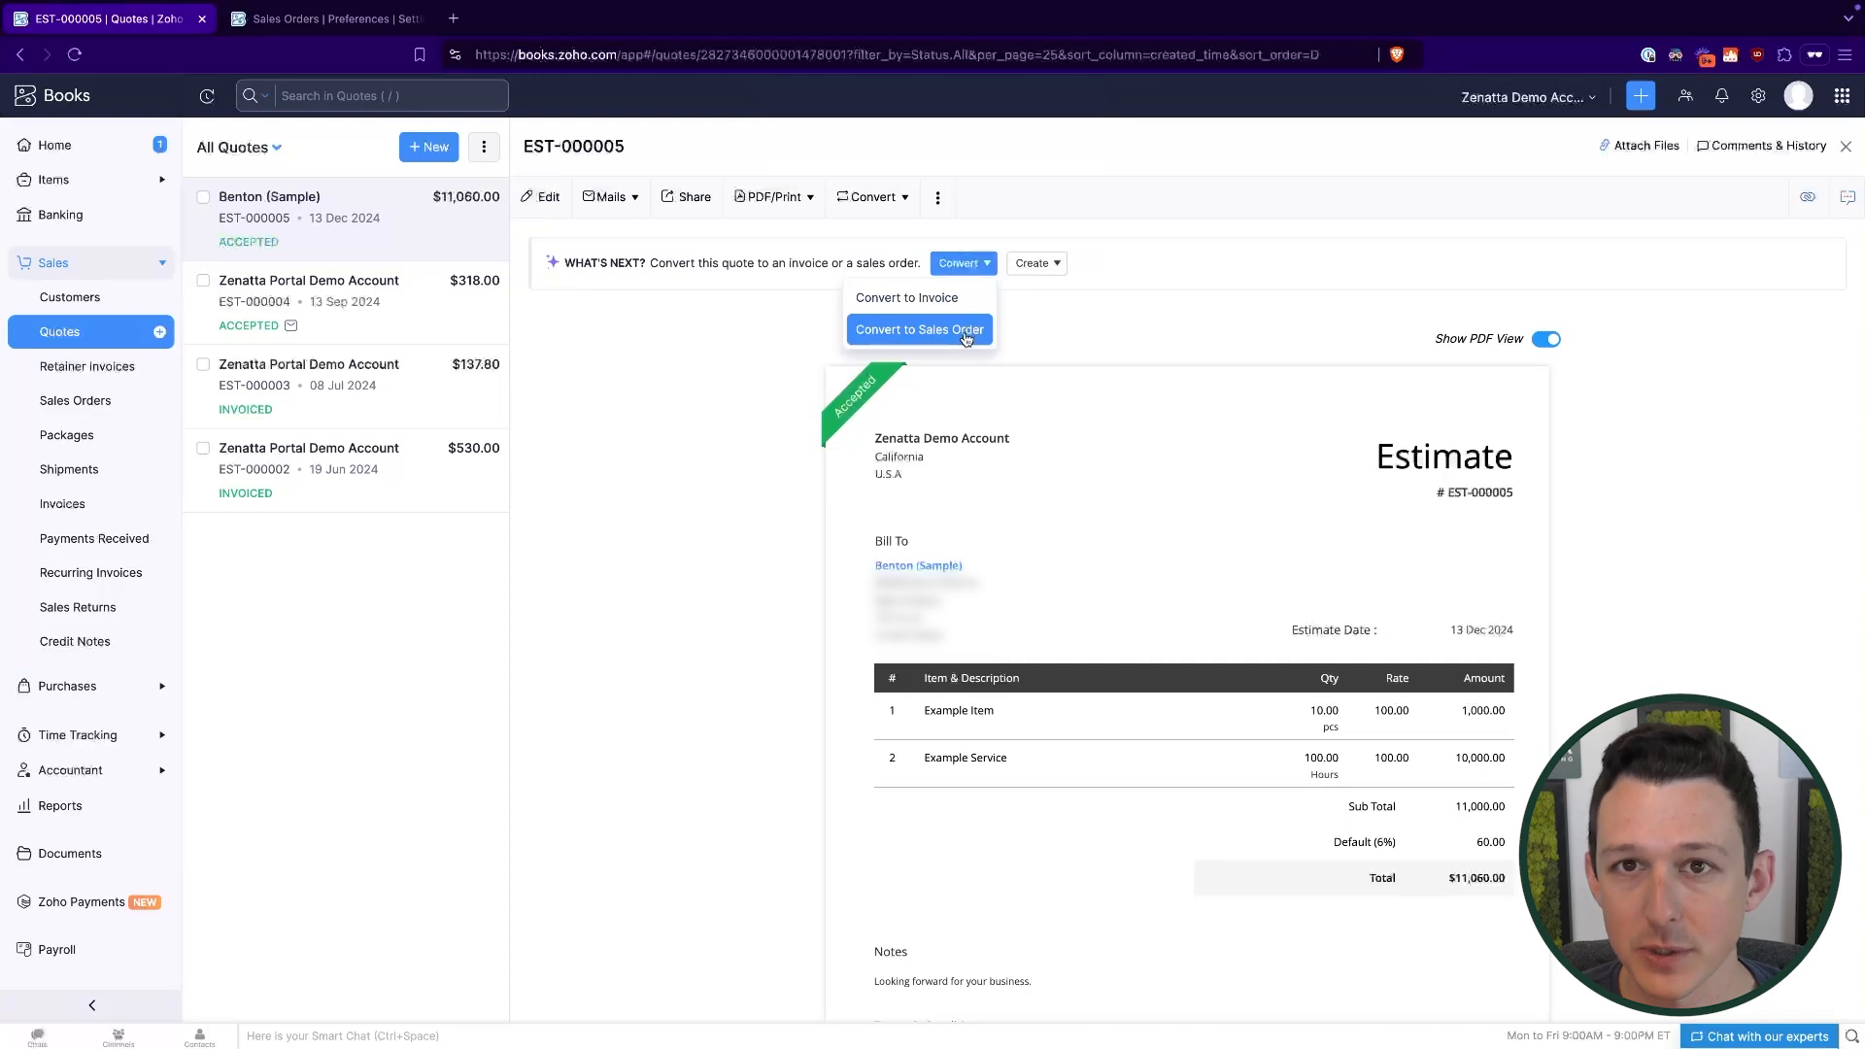
pyautogui.click(967, 335)
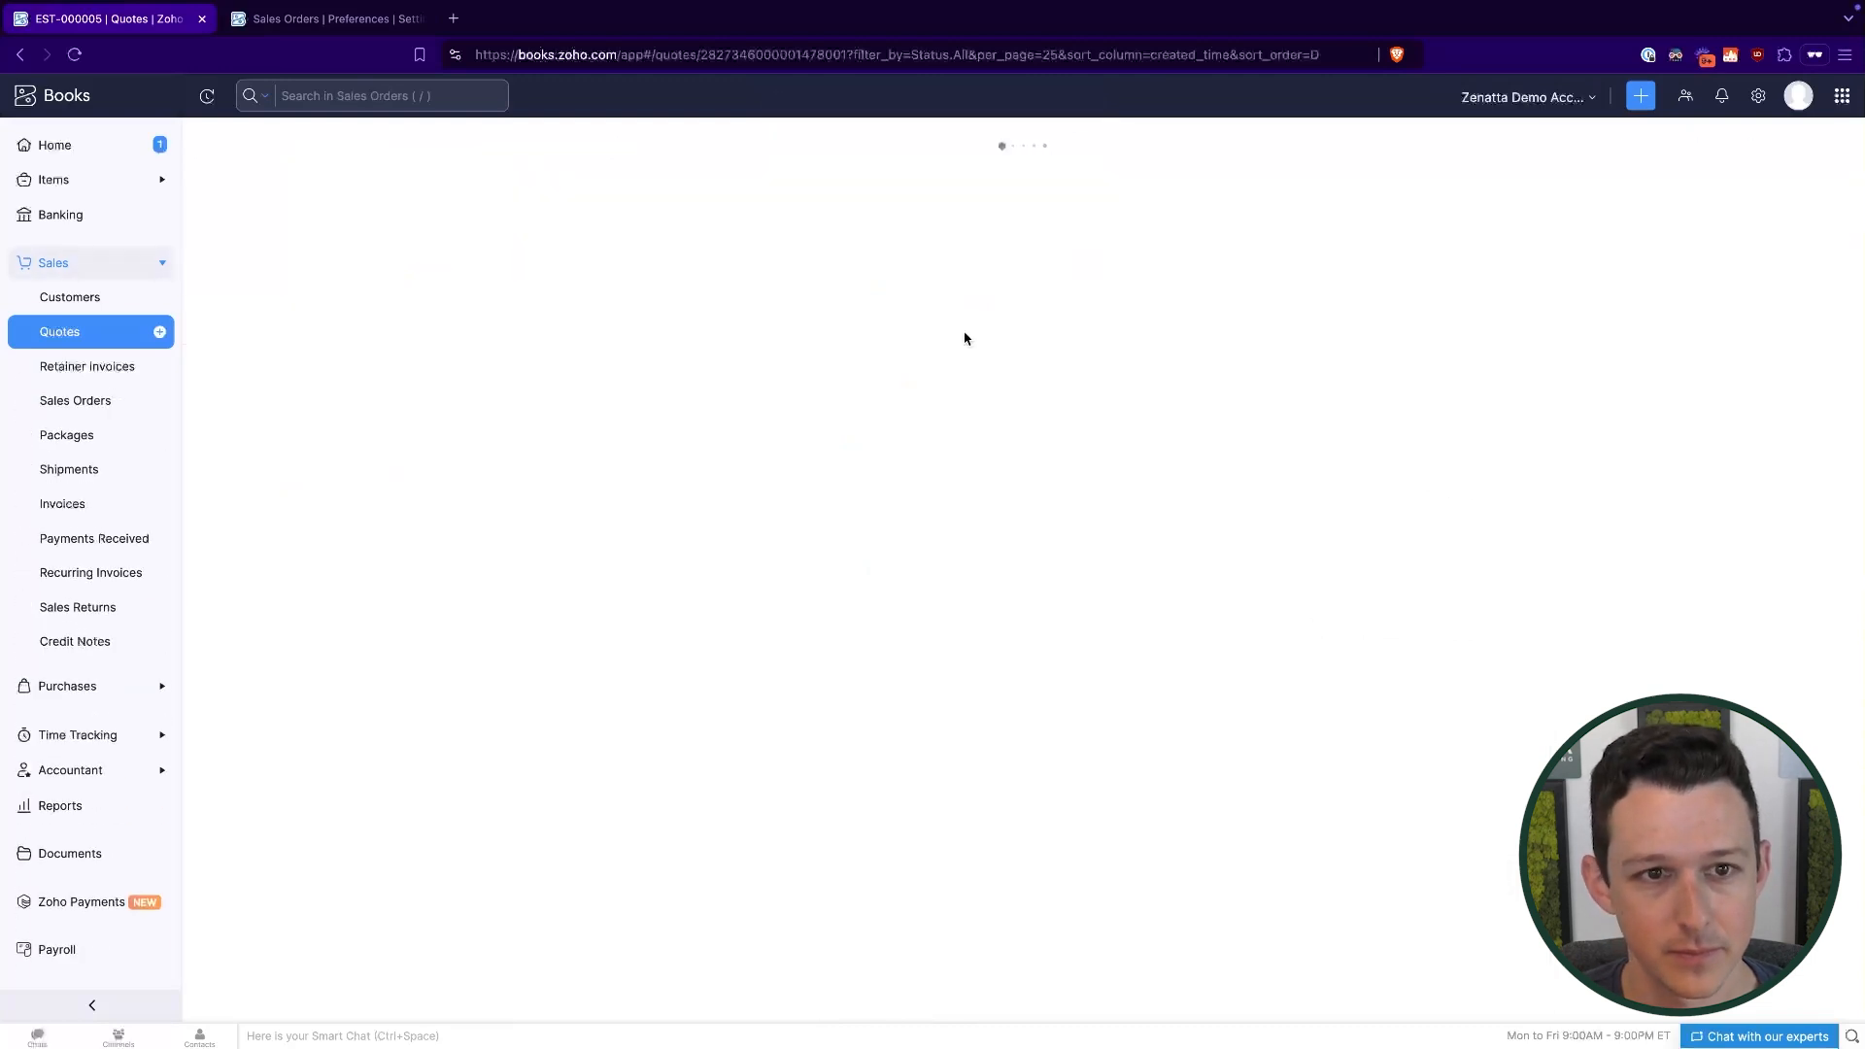
# Review the new sales order, then save and confirm it with the Execute Sales Order Cycle option.
pyautogui.scroll(-5, 696, 483)
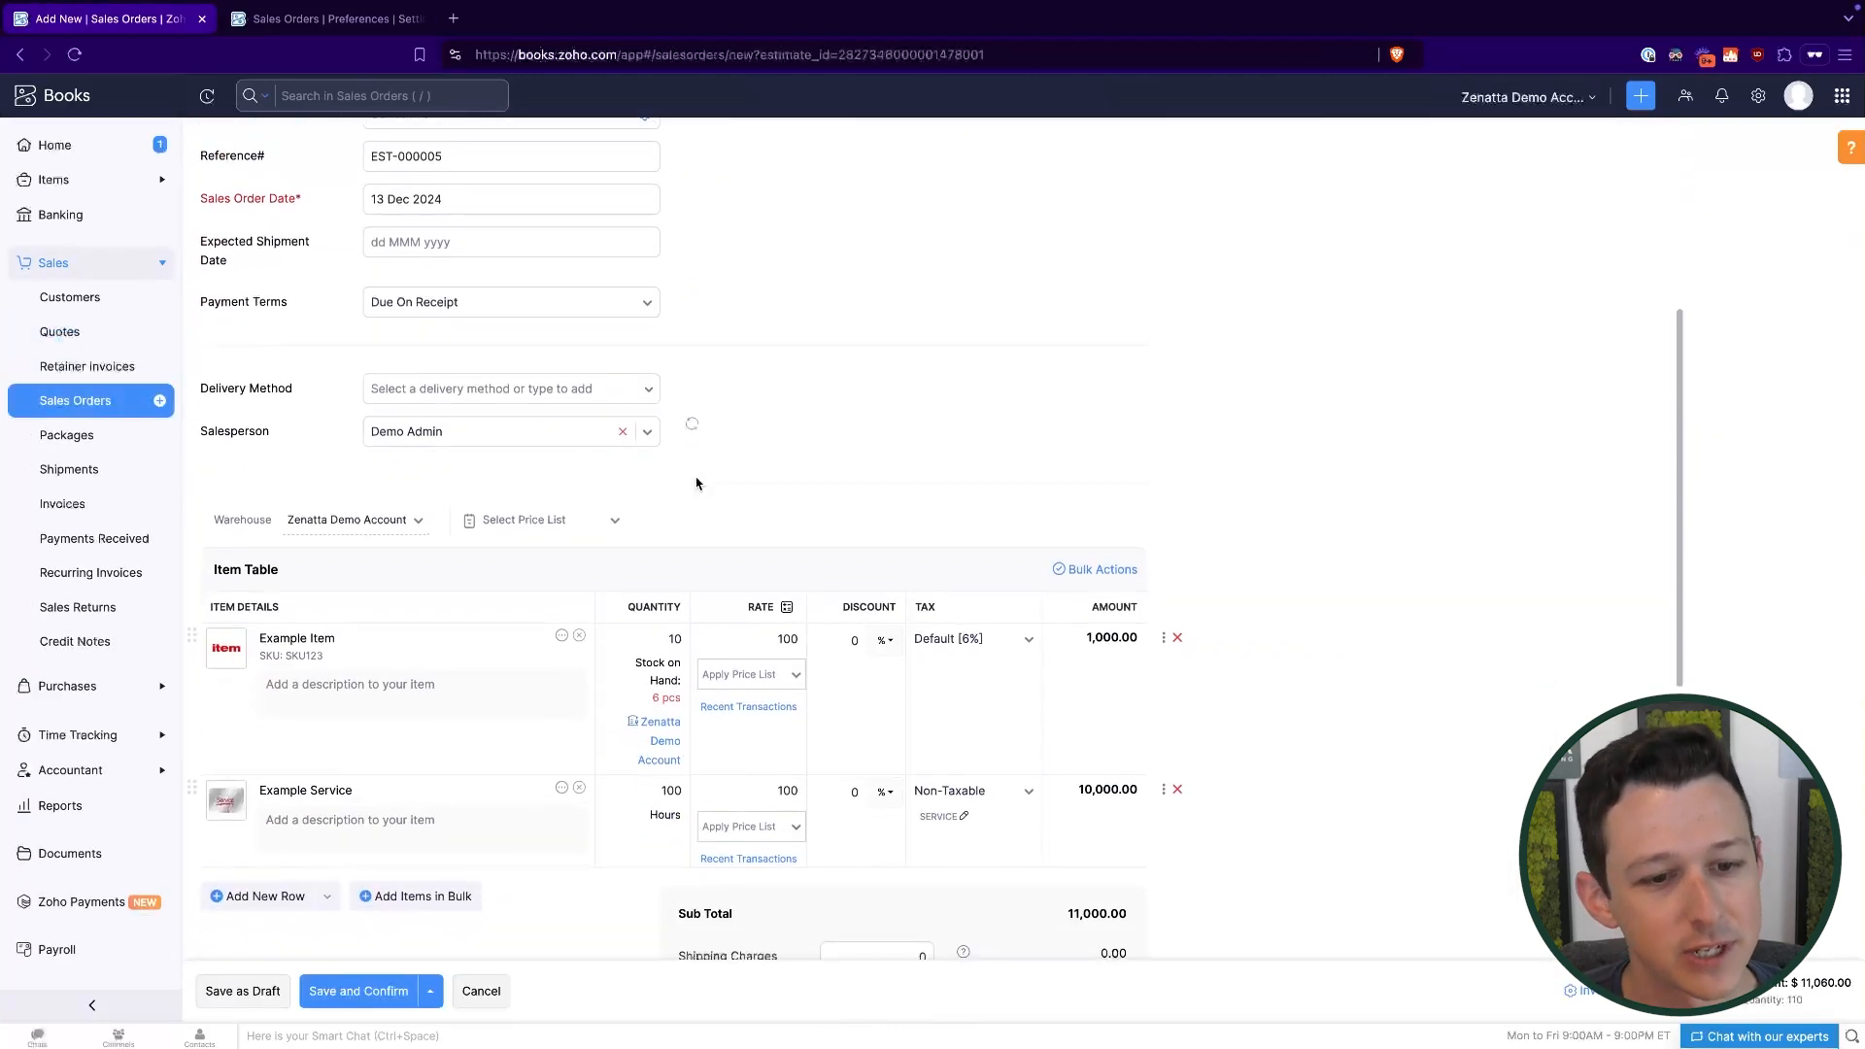
pyautogui.scroll(-6, 696, 483)
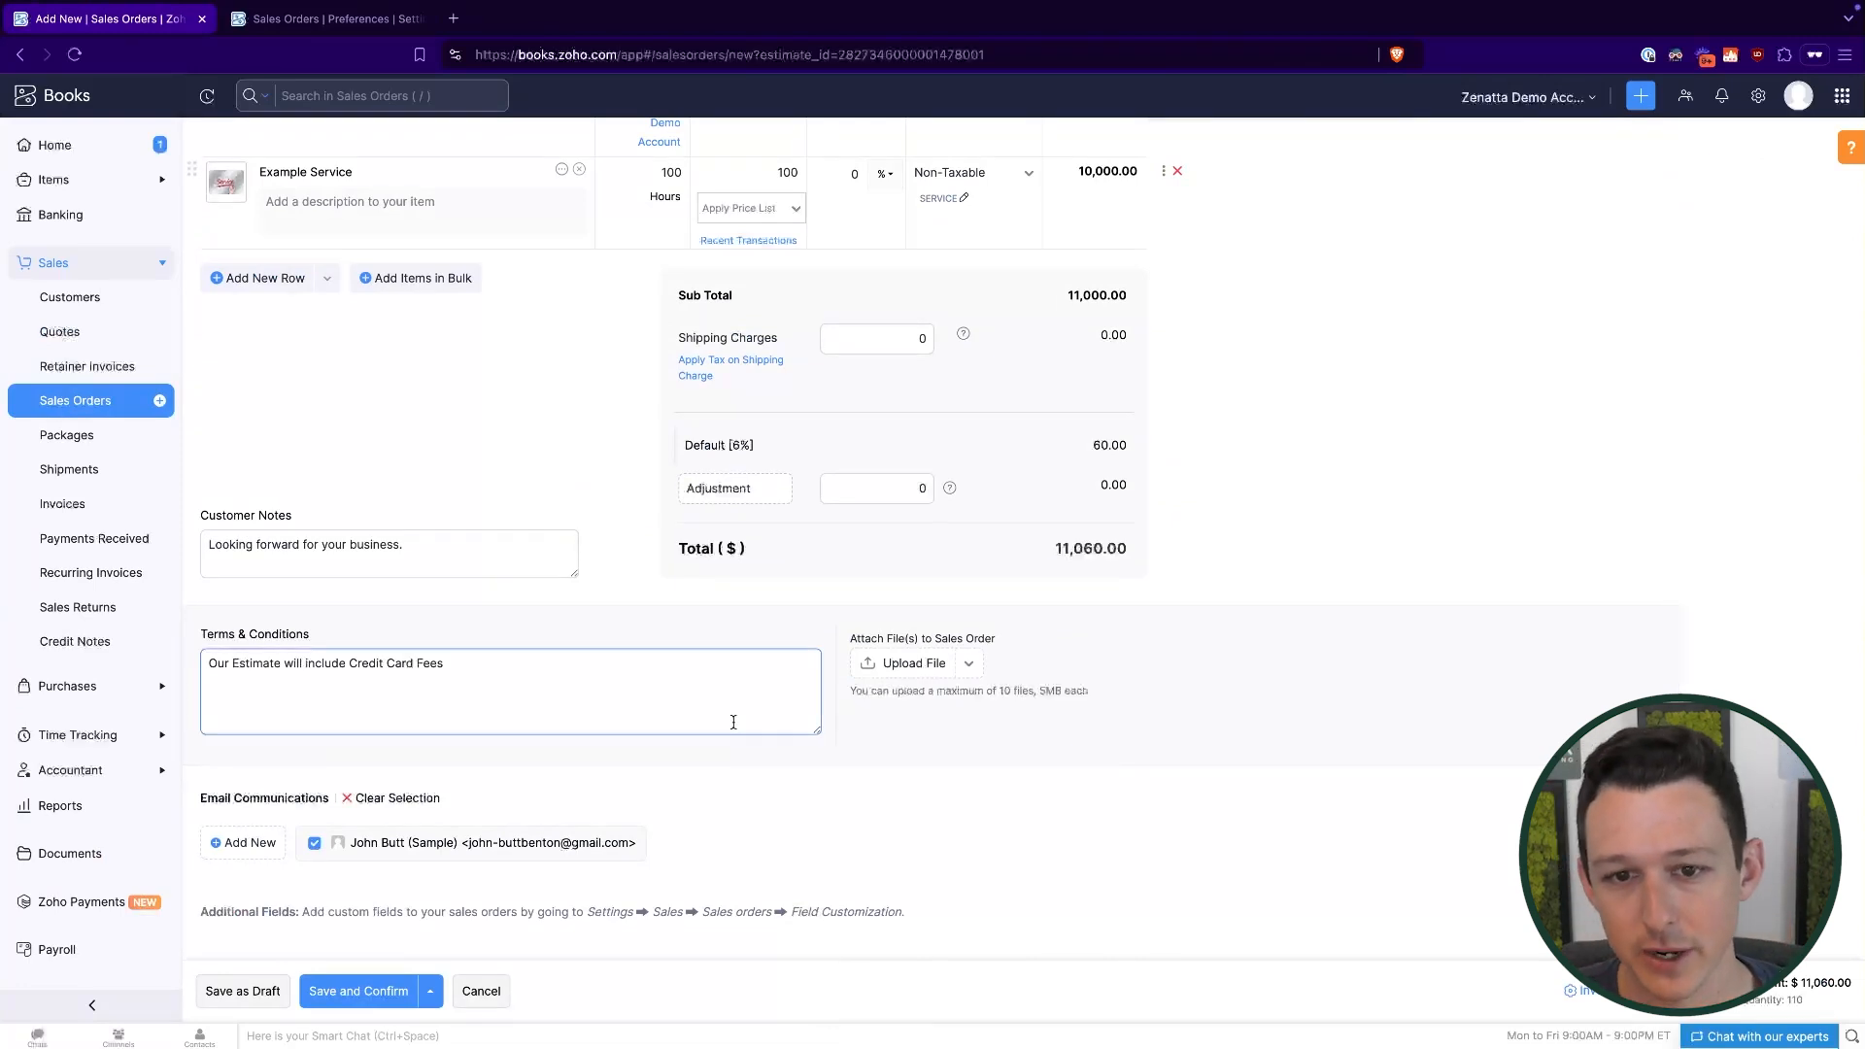
pyautogui.click(349, 992)
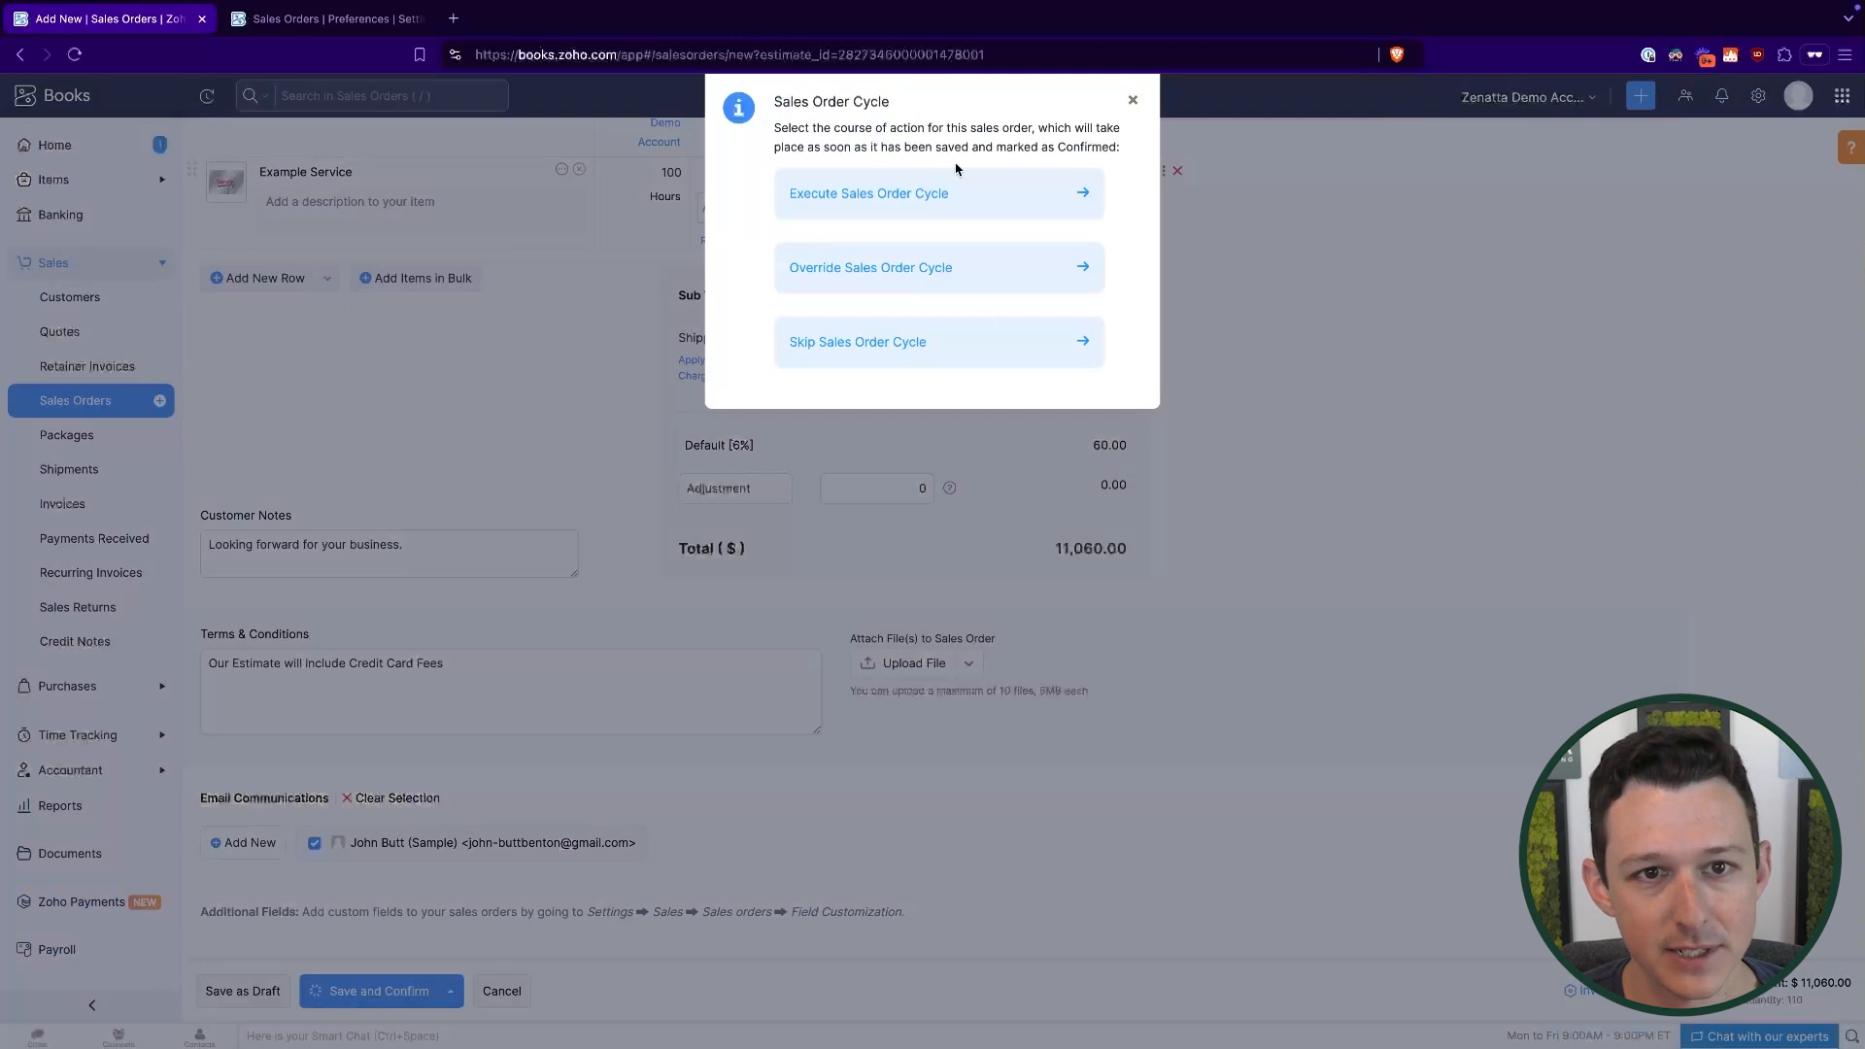
pyautogui.click(348, 20)
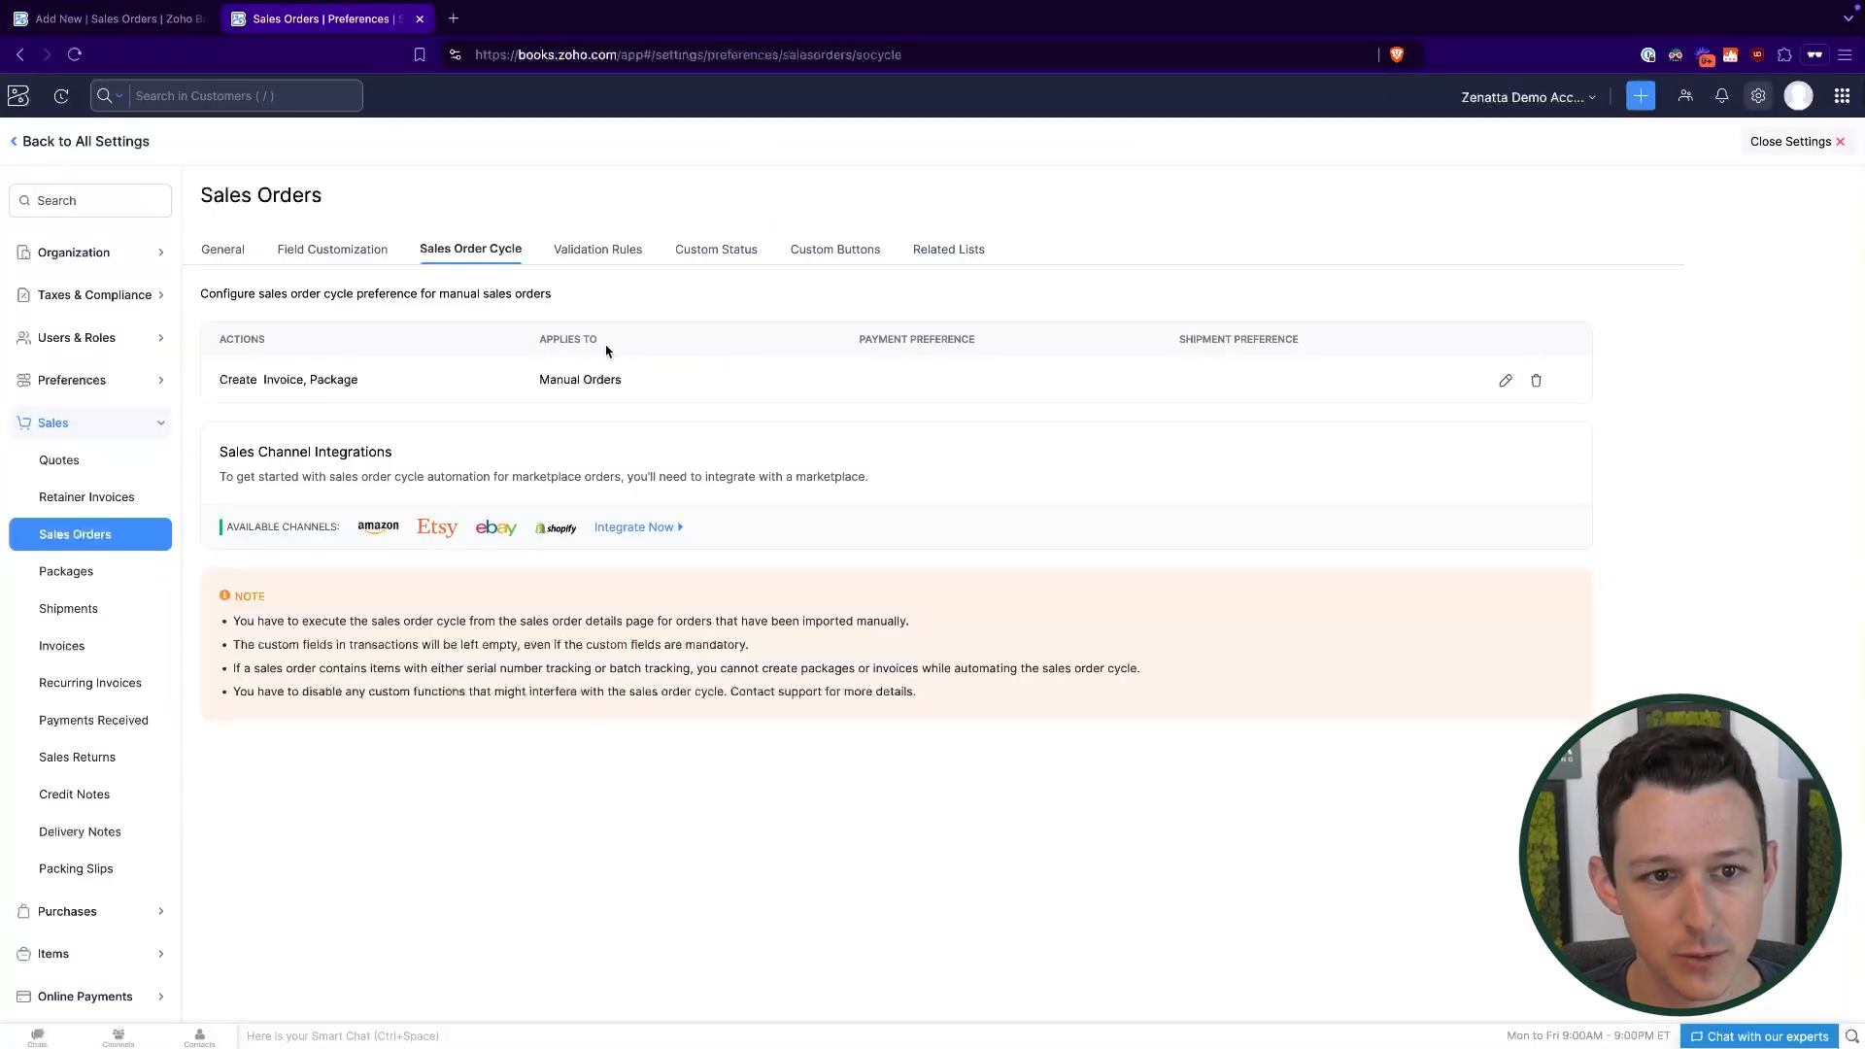
pyautogui.click(107, 18)
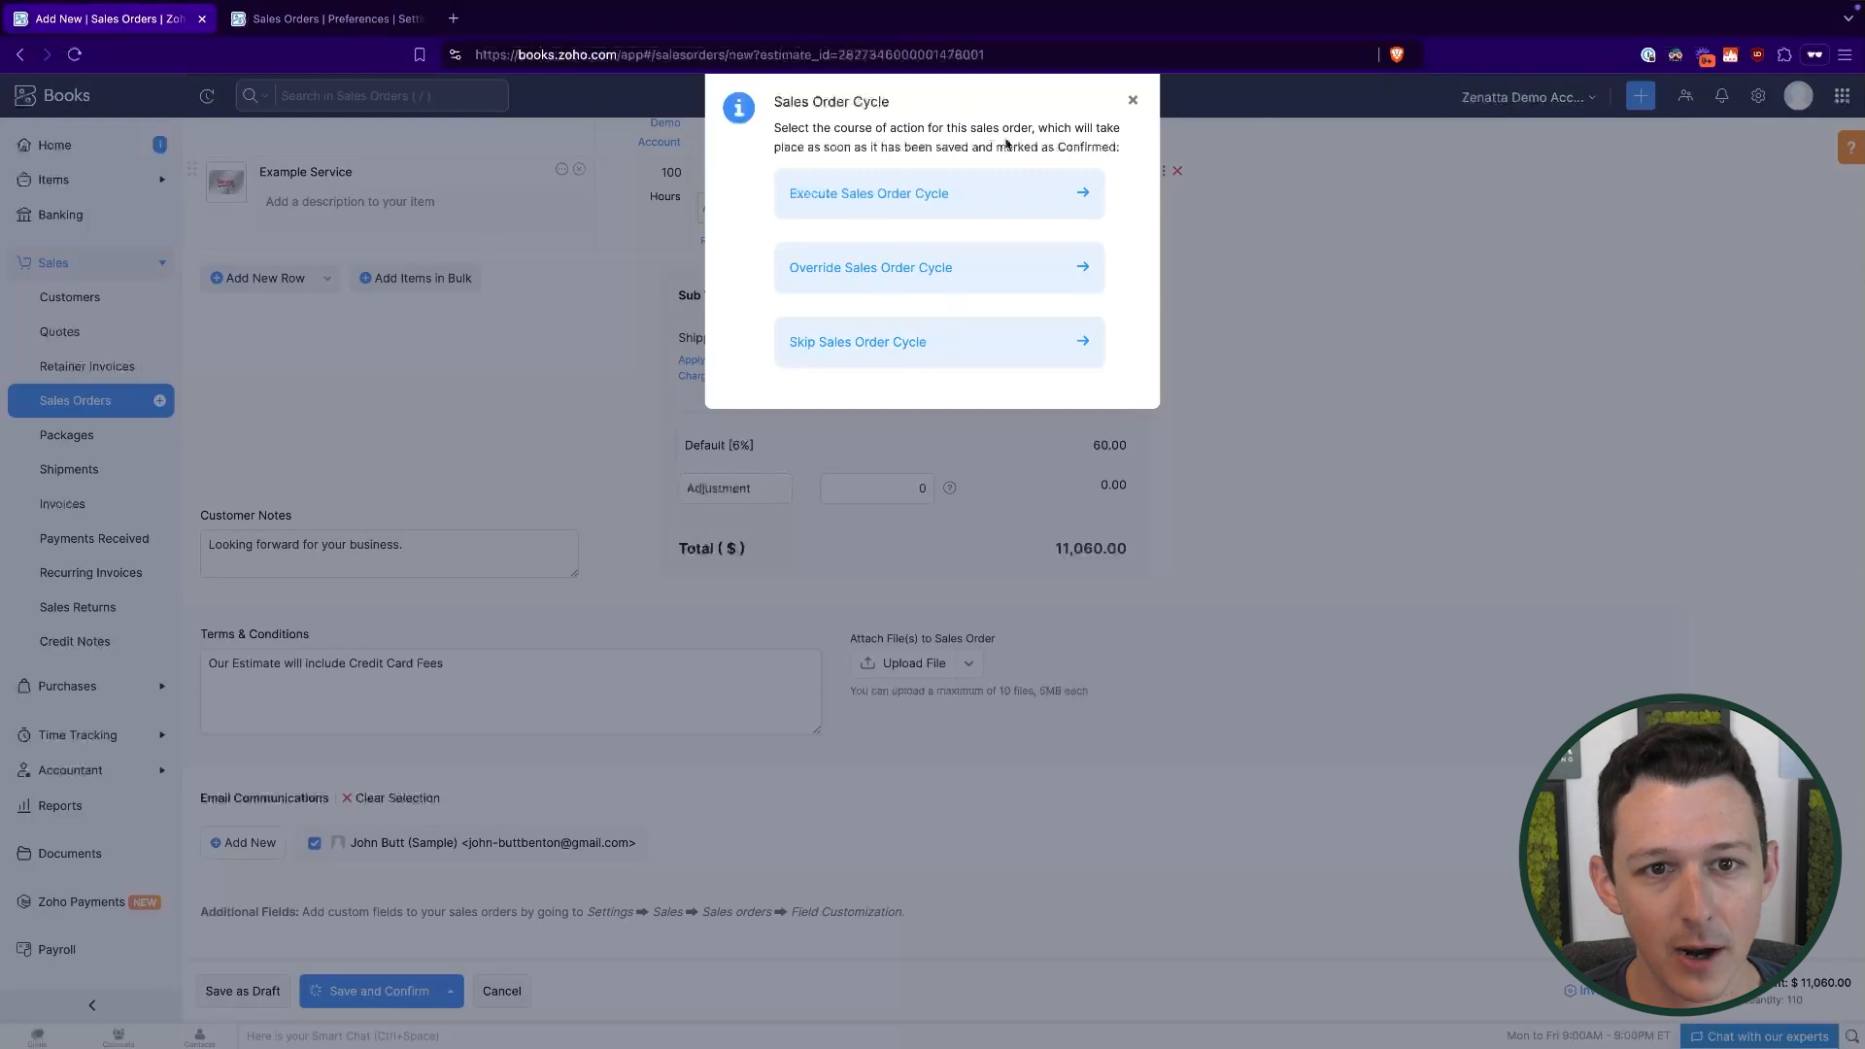
pyautogui.click(1083, 201)
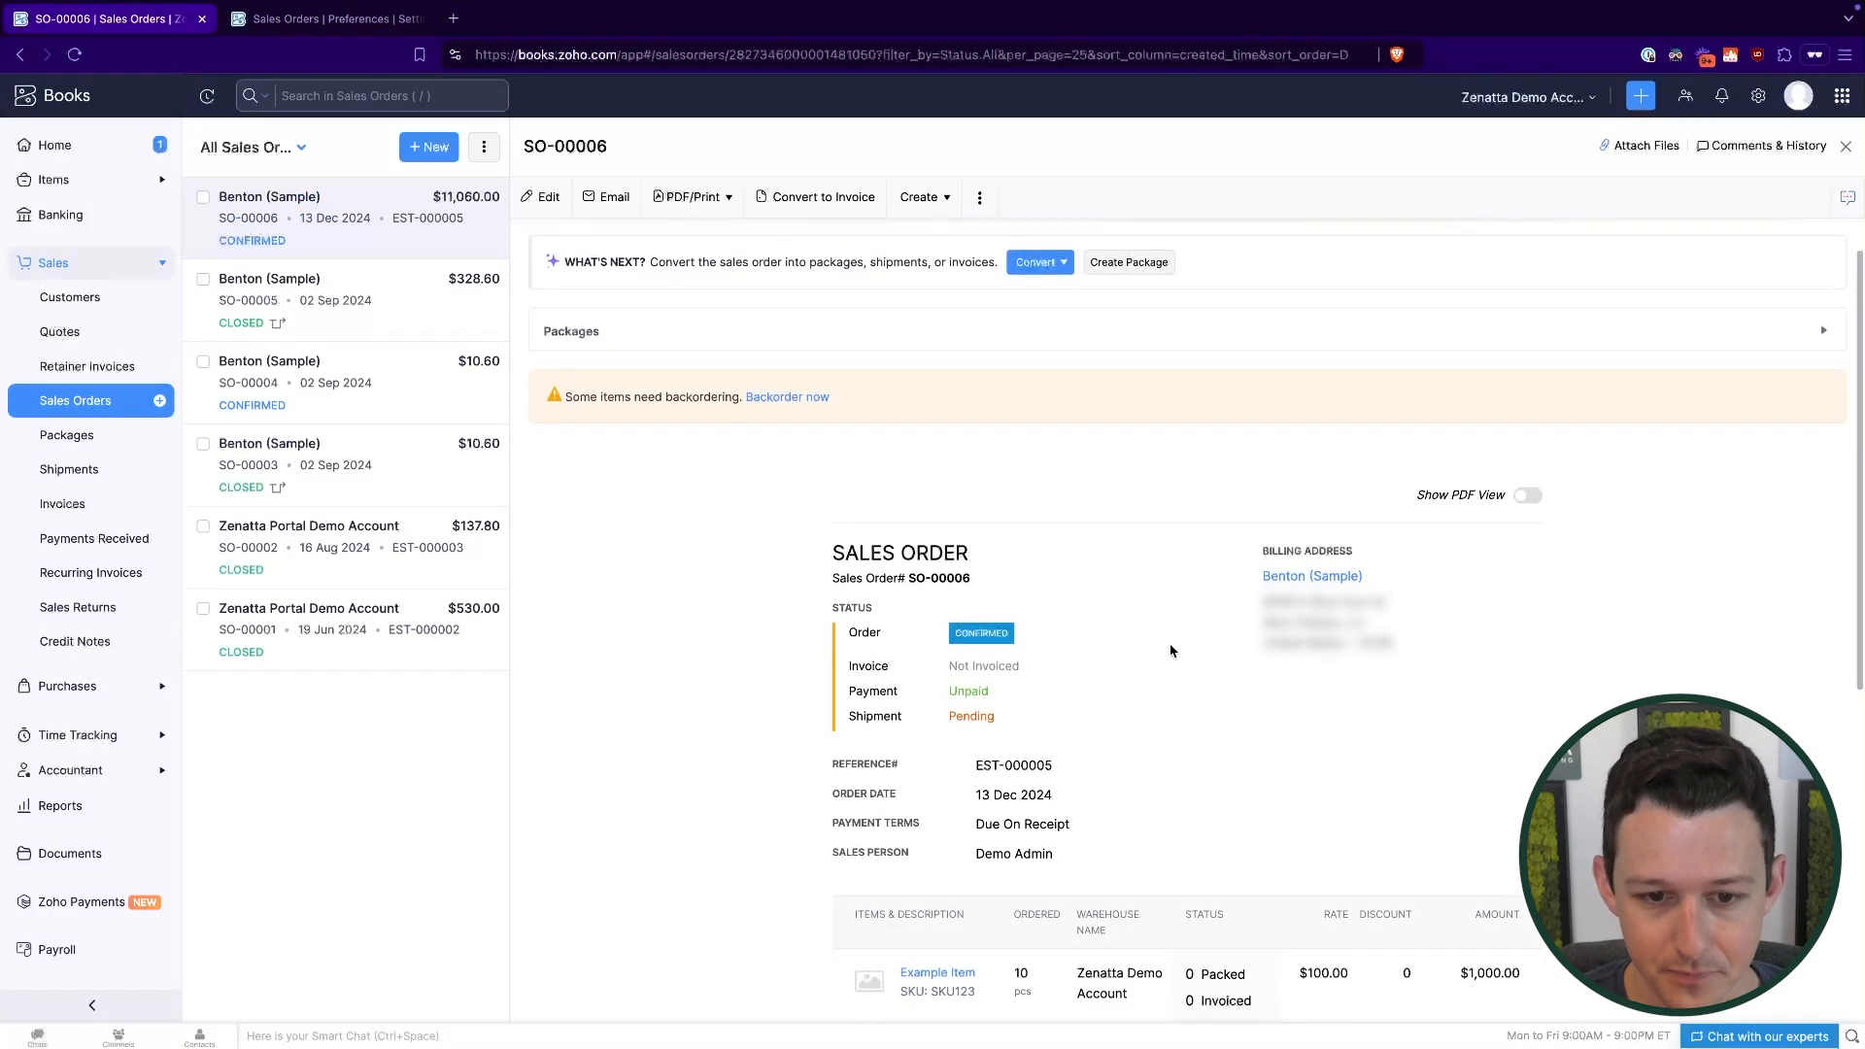
# Reload the confirmed sales order and examine its item statuses, linked invoices and packages.
pyautogui.scroll(-3, 1171, 651)
pyautogui.scroll(-2, 1171, 651)
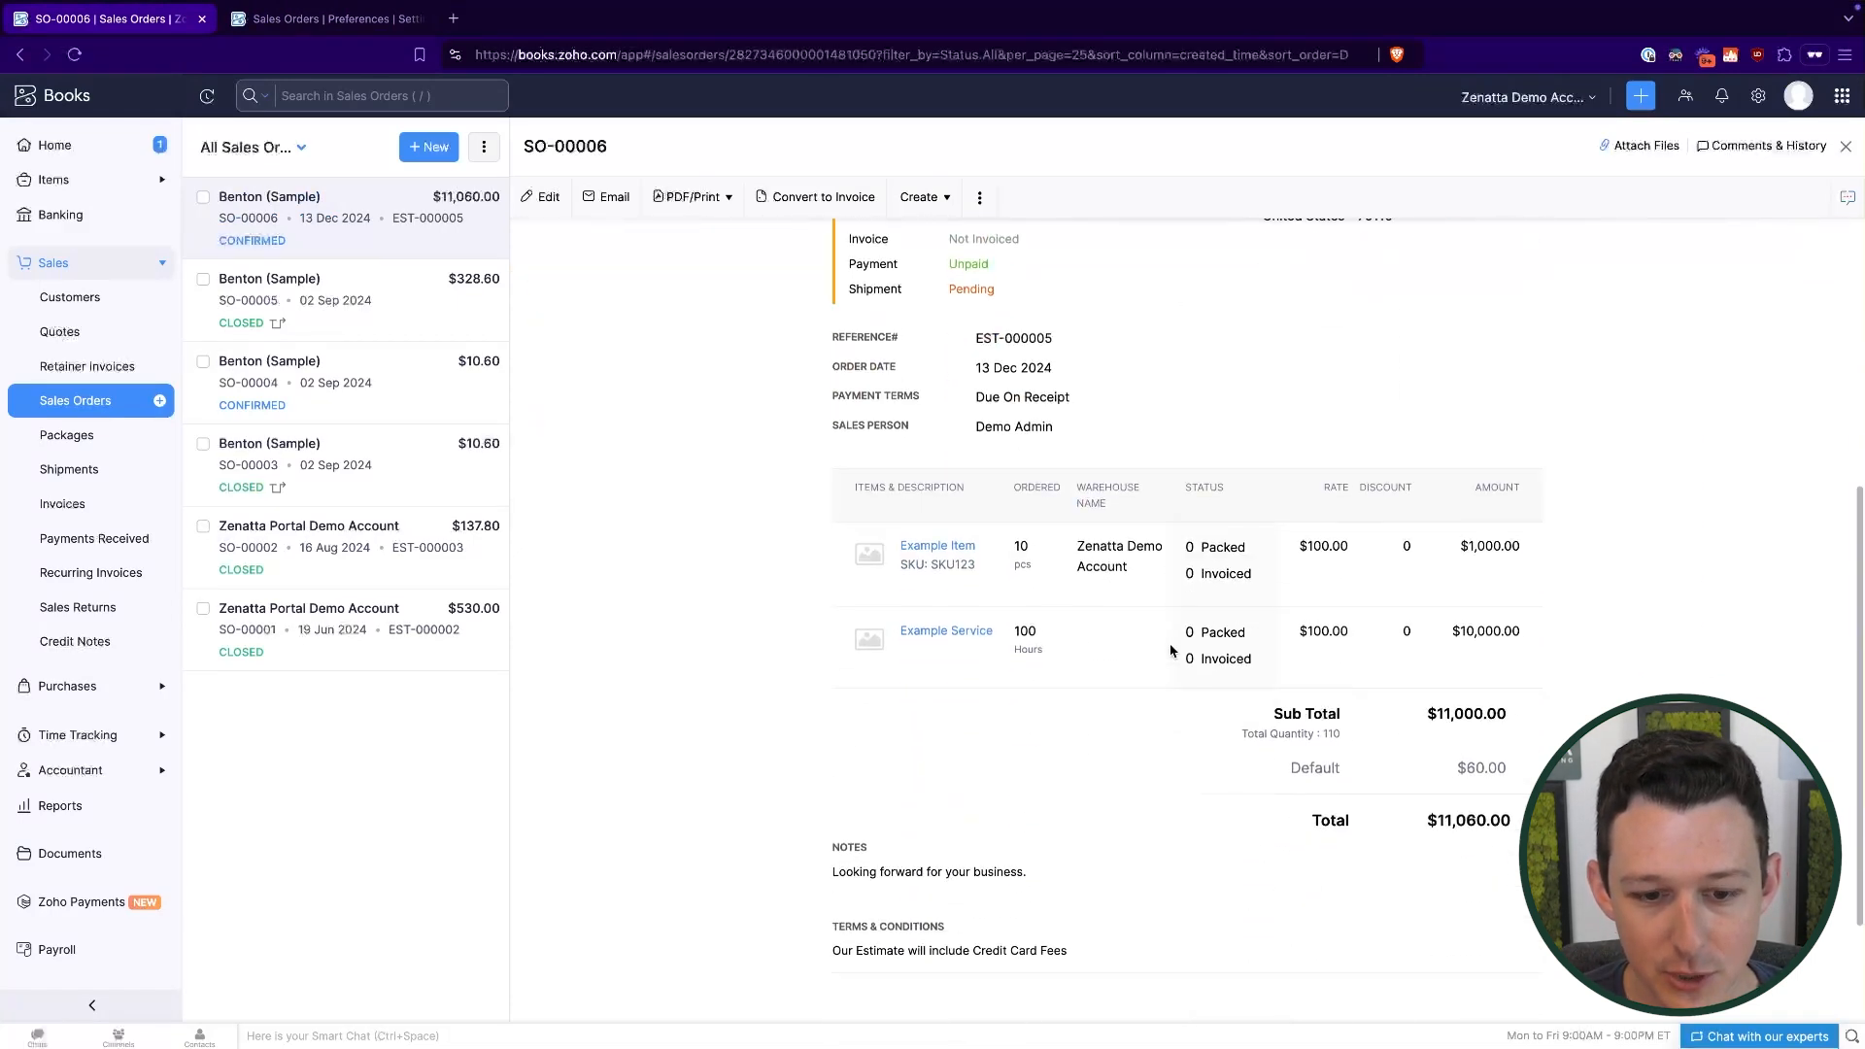
pyautogui.click(75, 56)
pyautogui.click(321, 18)
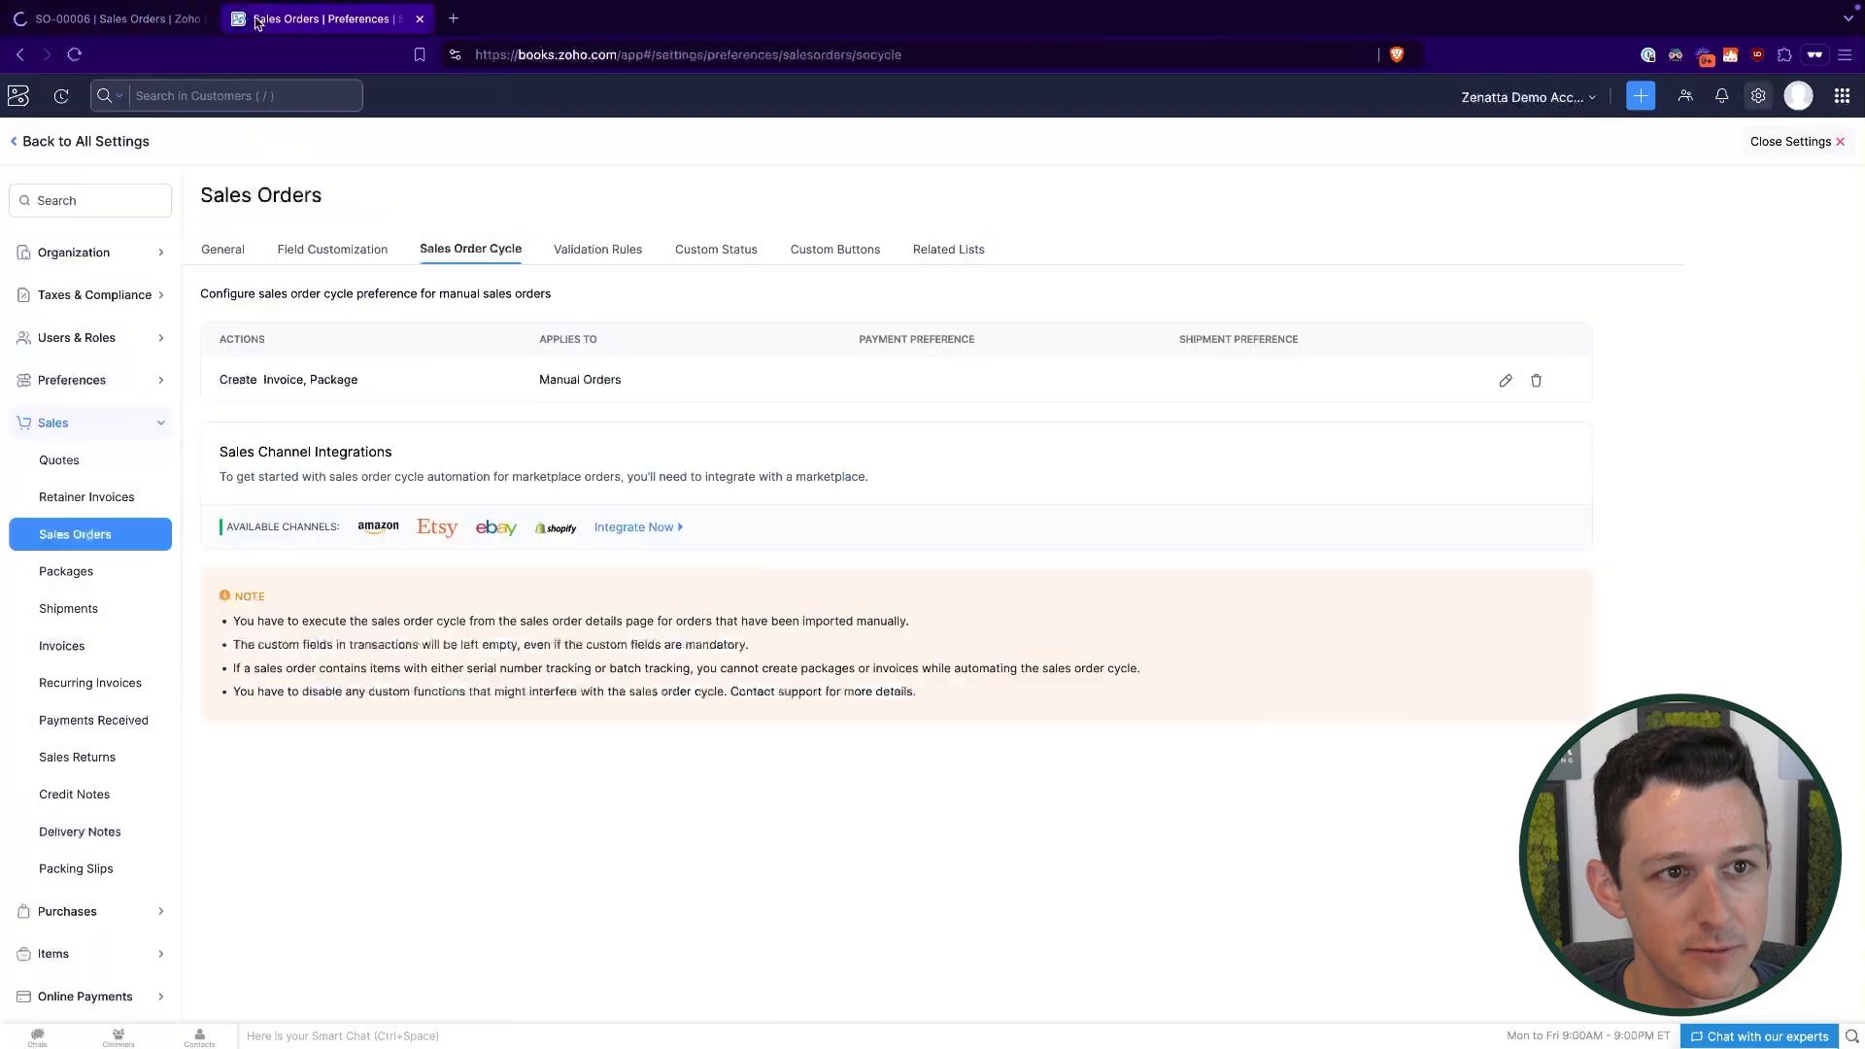
pyautogui.click(106, 18)
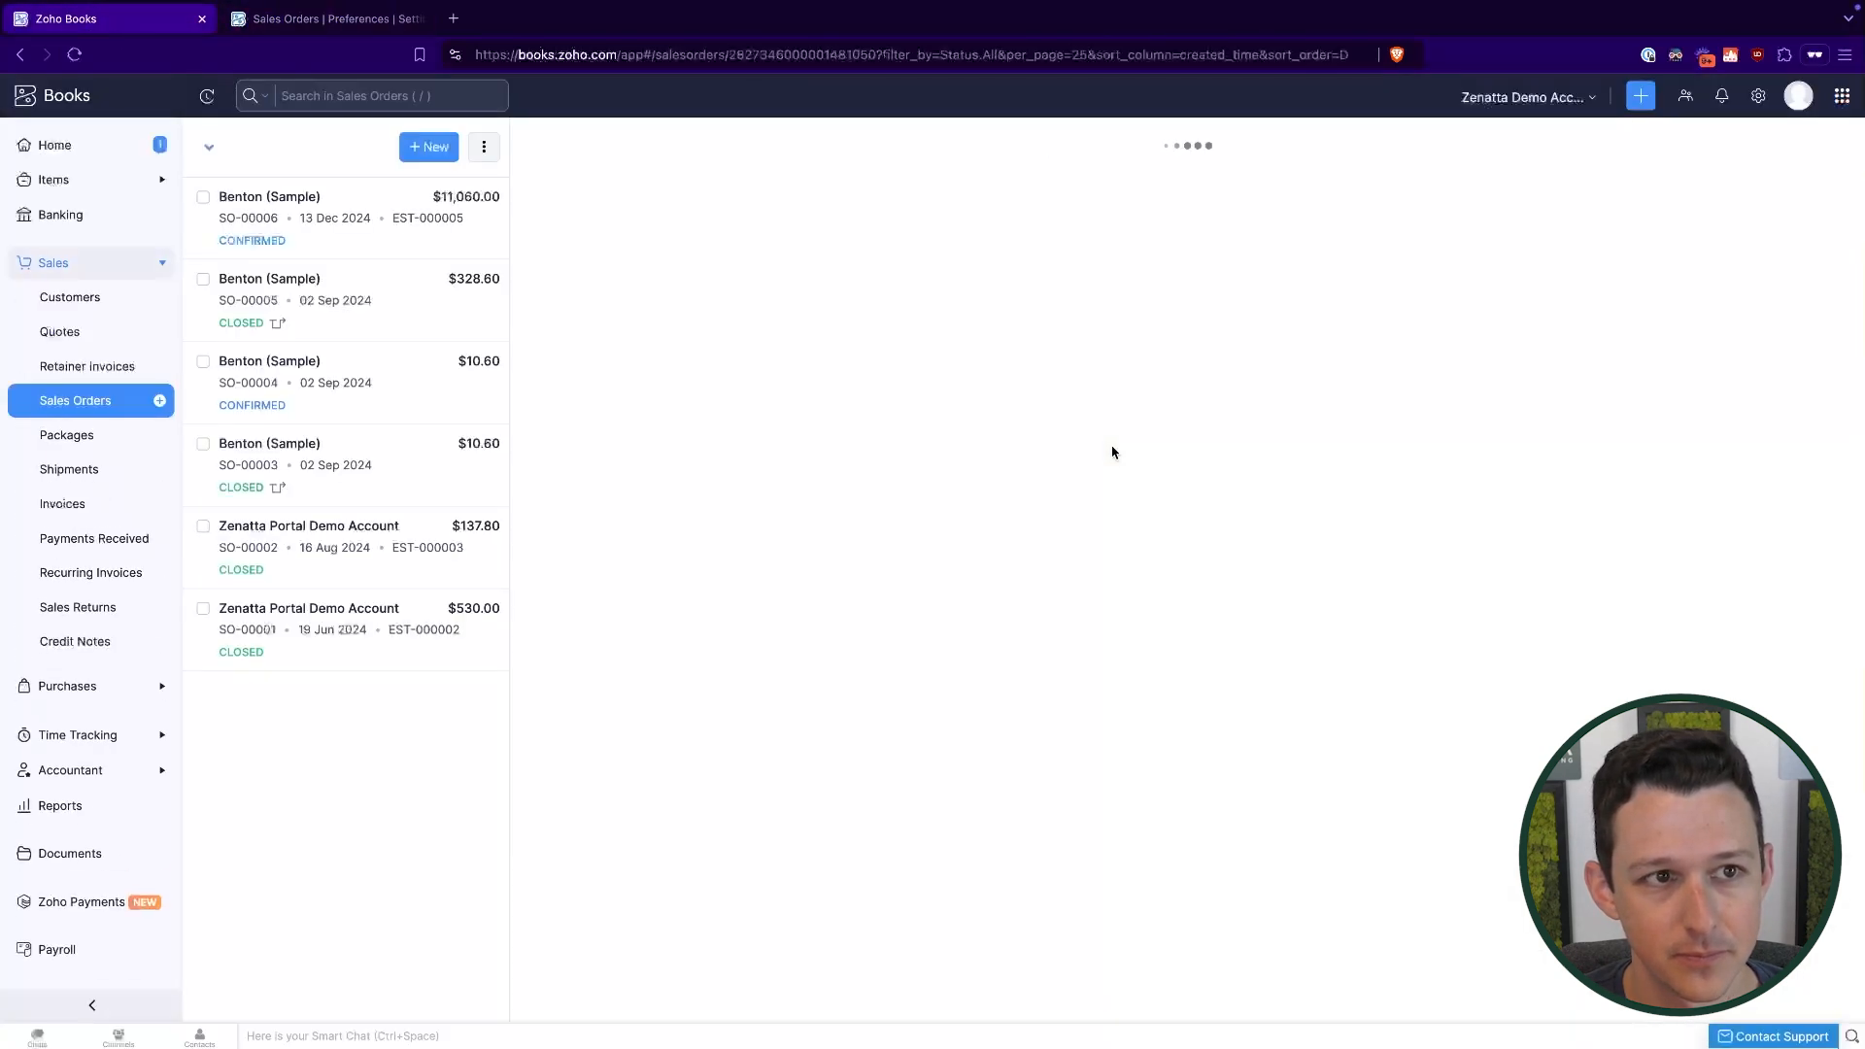
pyautogui.click(1822, 336)
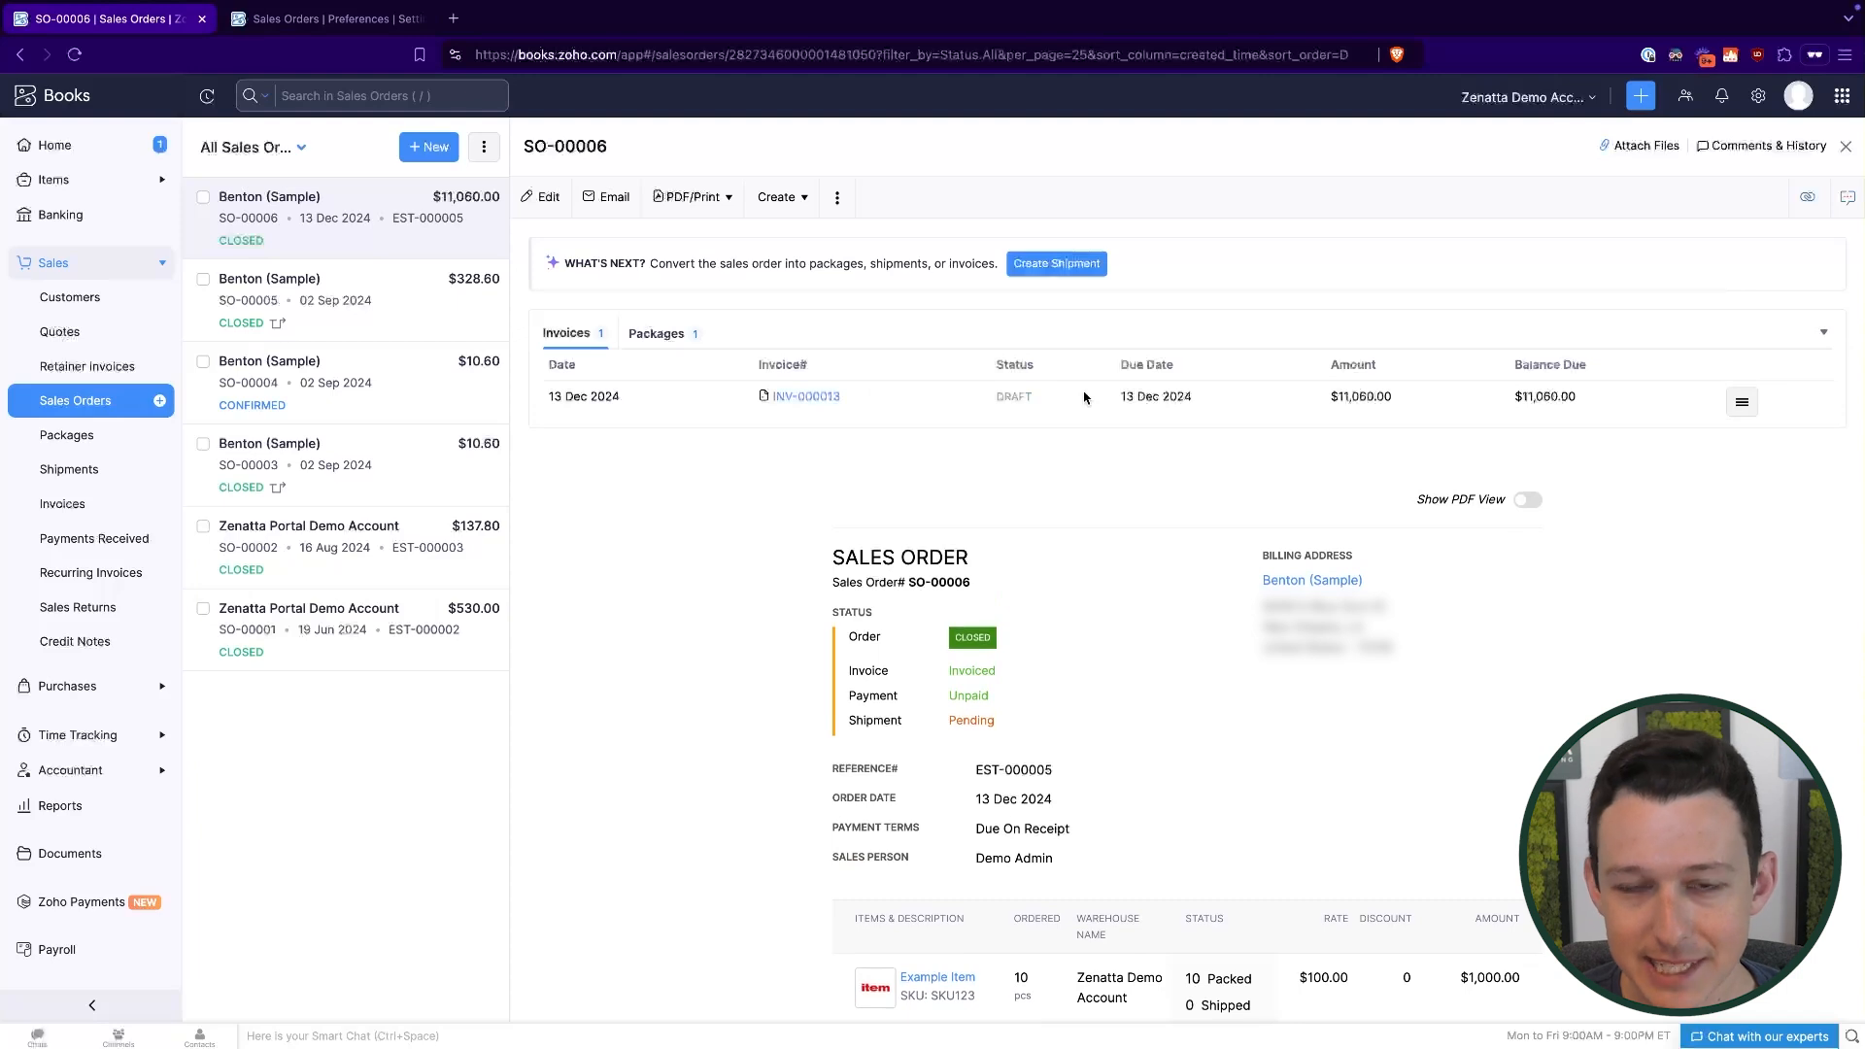
pyautogui.click(685, 335)
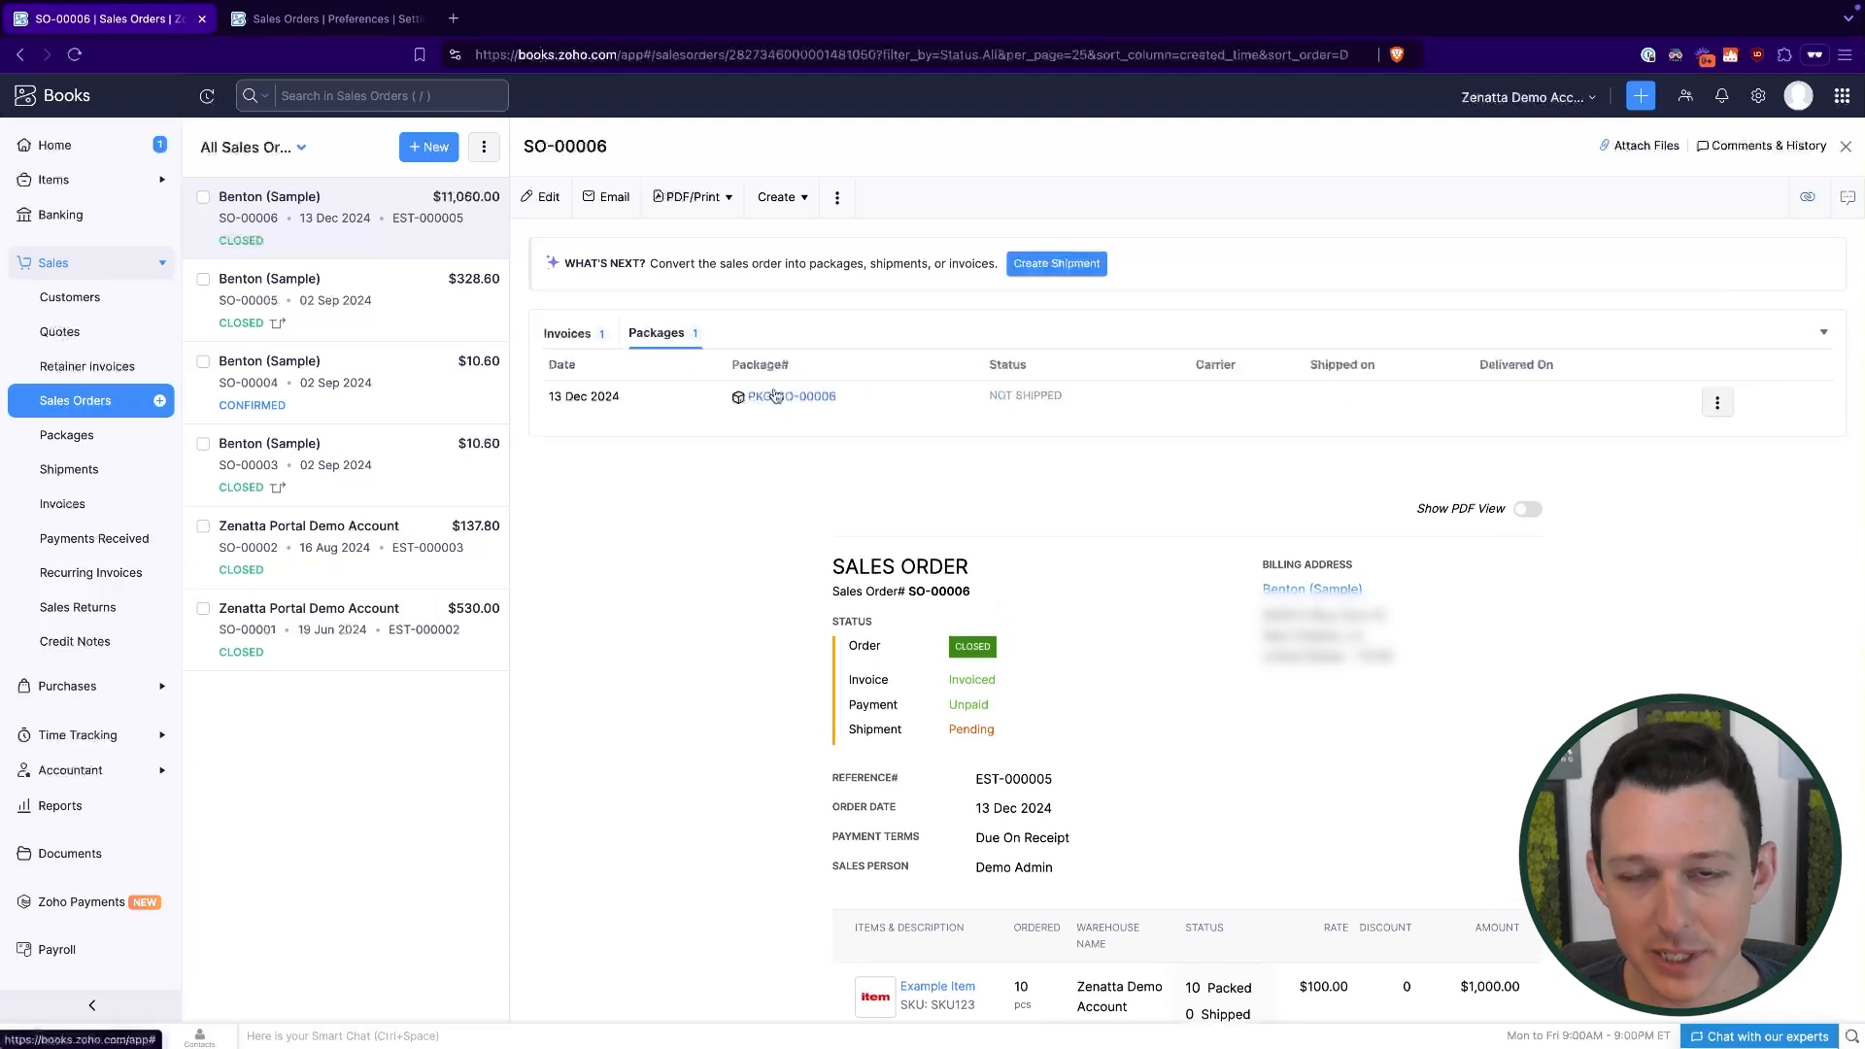
# Examine the number and status of the invoice linked to the sales order.
pyautogui.click(574, 336)
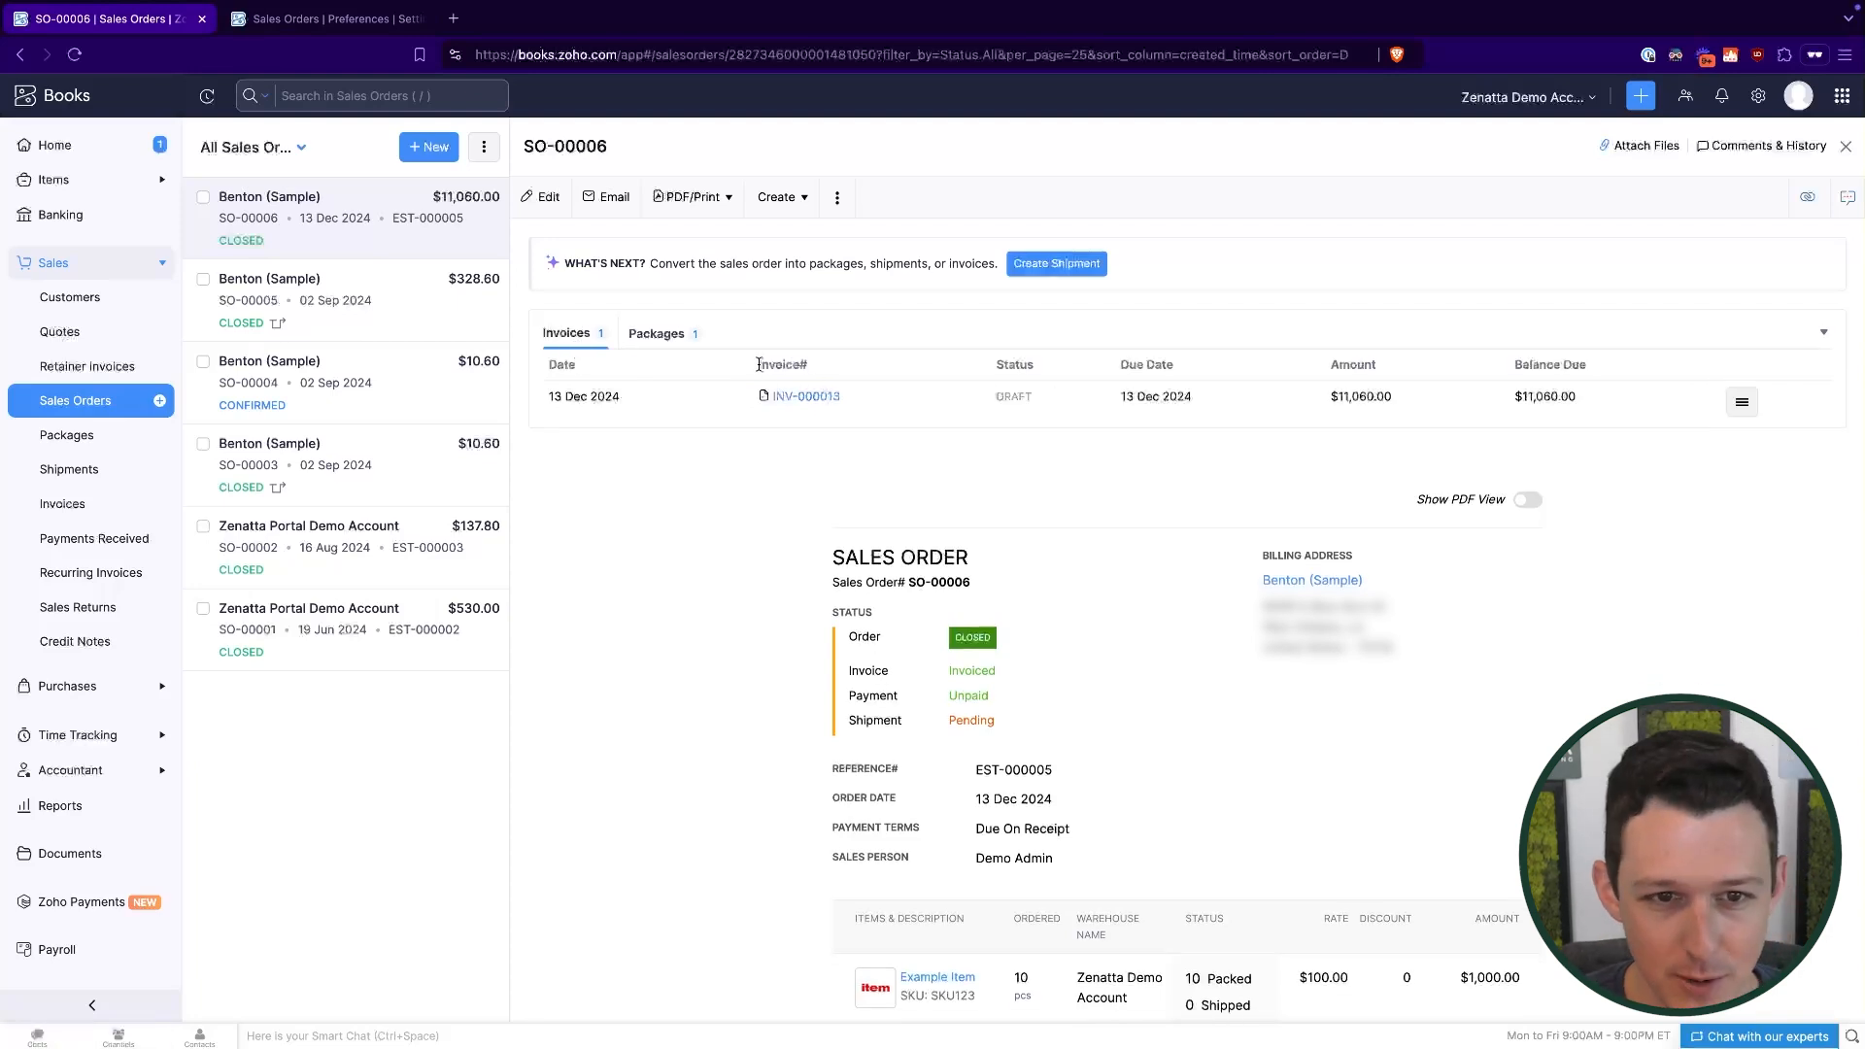
pyautogui.moveTo(759, 365); pyautogui.dragTo(1065, 405)
pyautogui.click(836, 307)
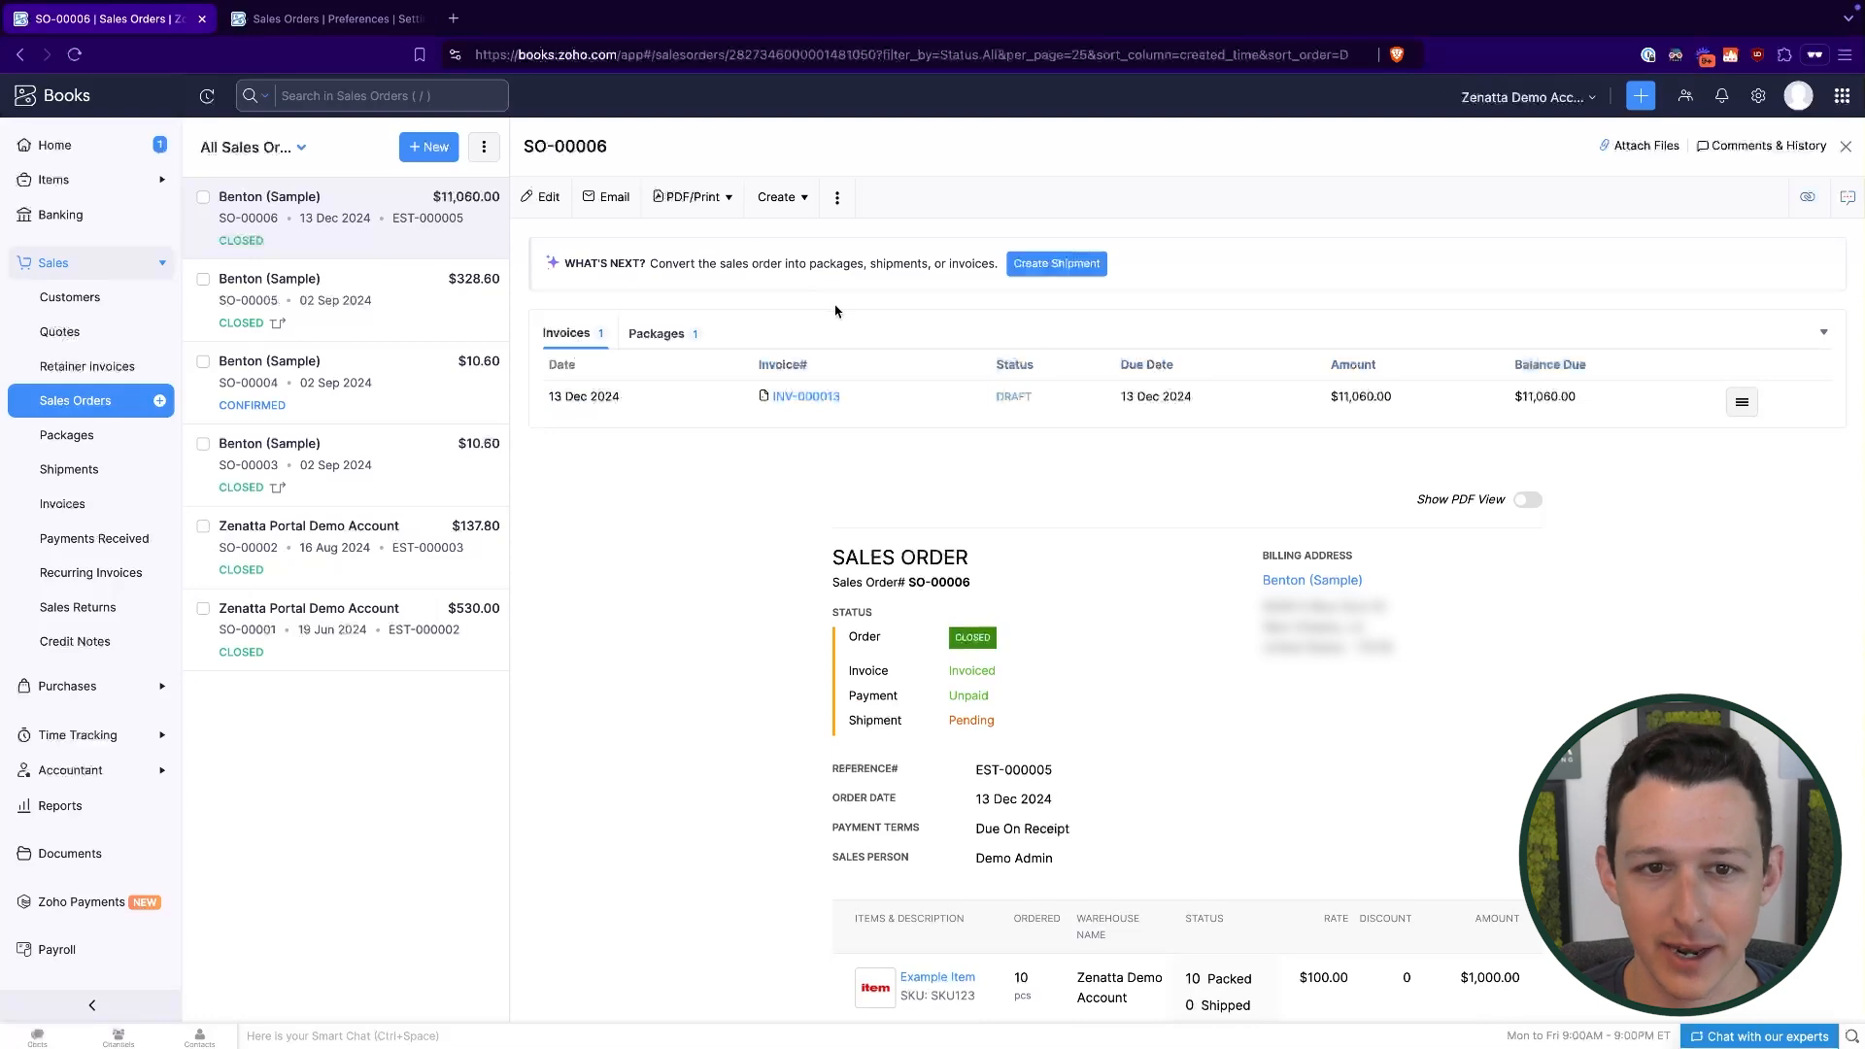
# Examine the invoice's Mark it as sent option in the sales order cycle rule and close the rule without saving changes.
pyautogui.hotkey('ctrl', 'Tab')
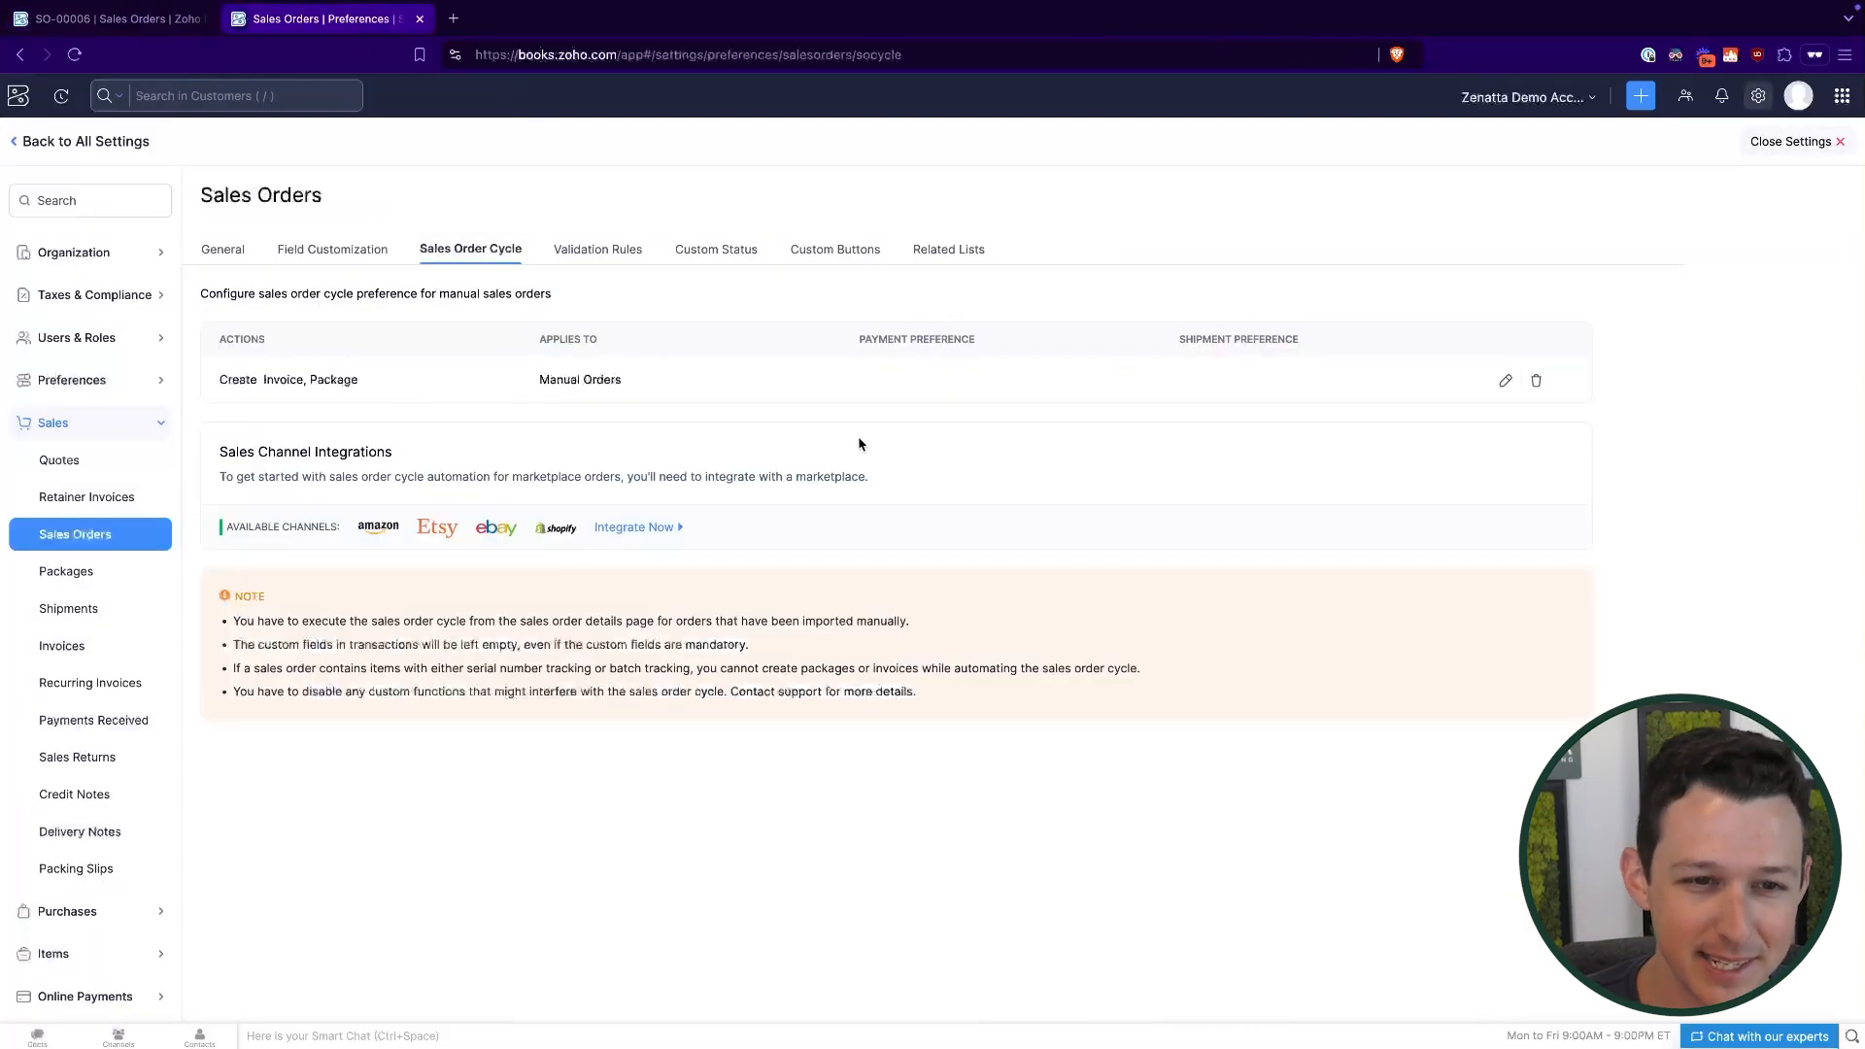
pyautogui.click(1506, 379)
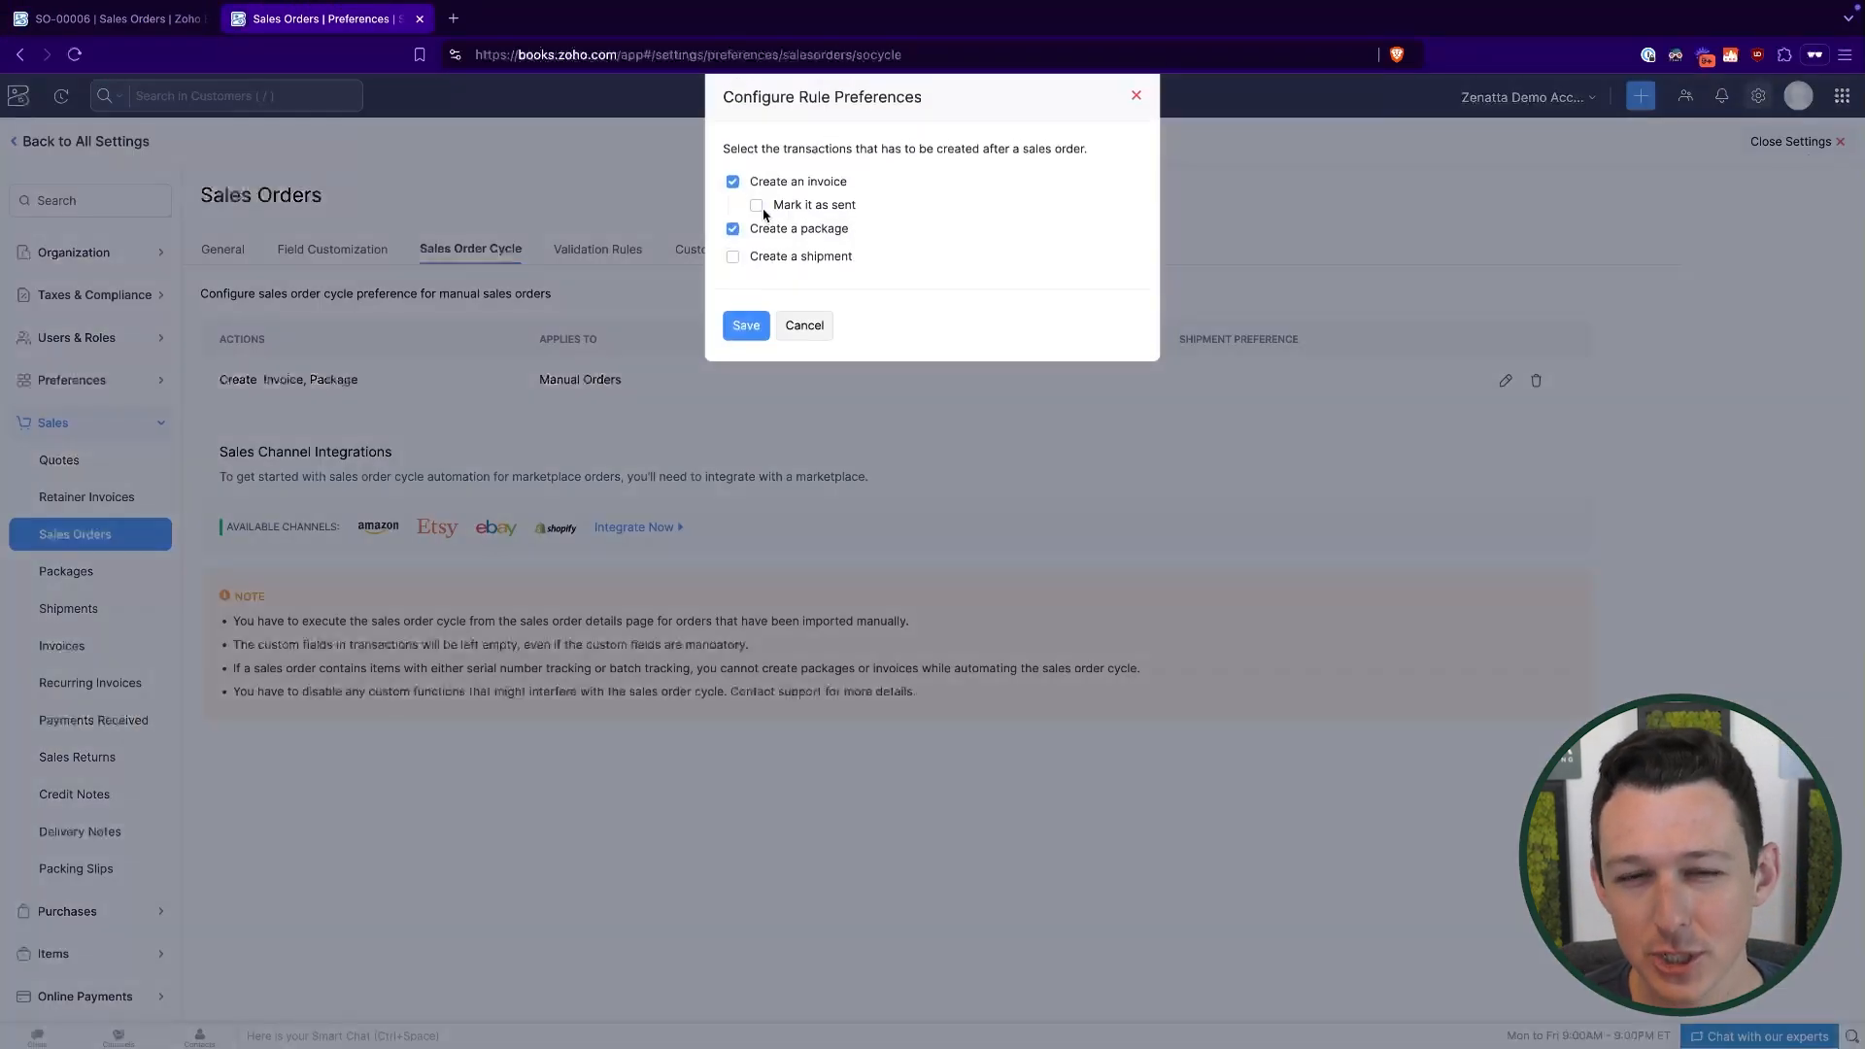
pyautogui.click(757, 206)
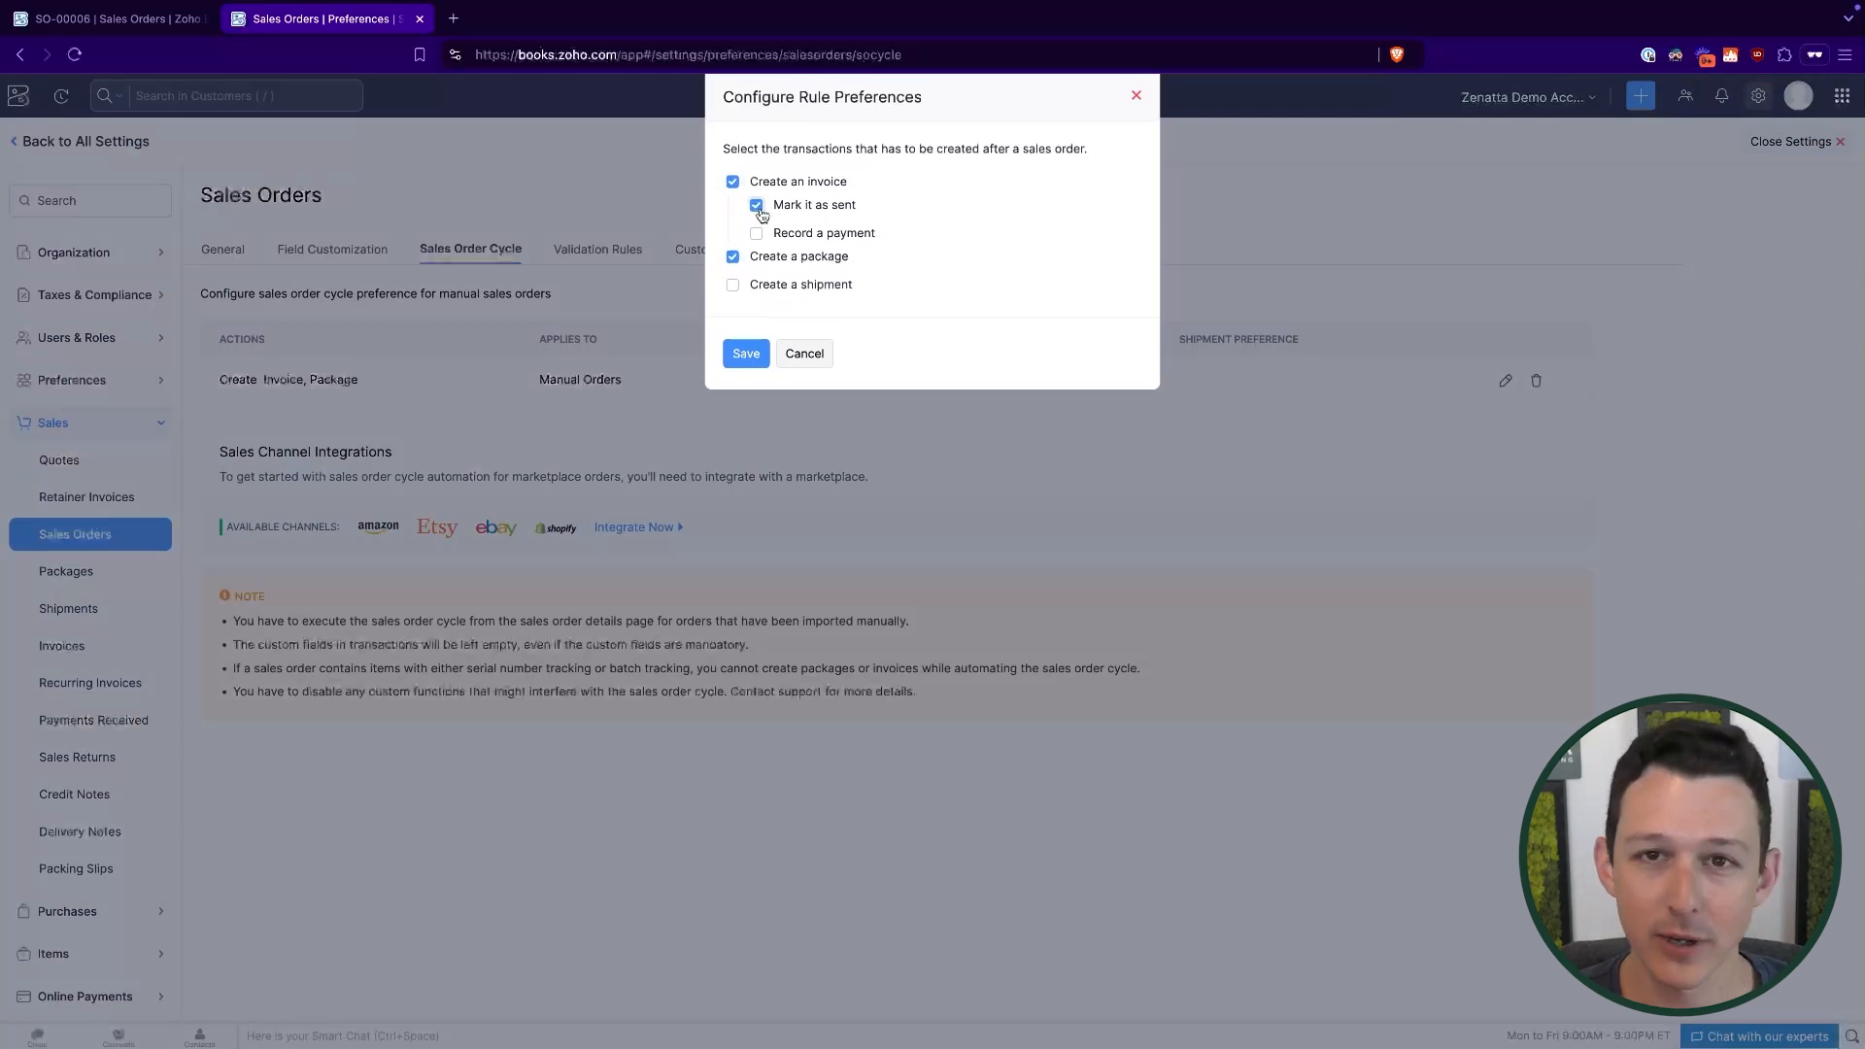
pyautogui.click(757, 206)
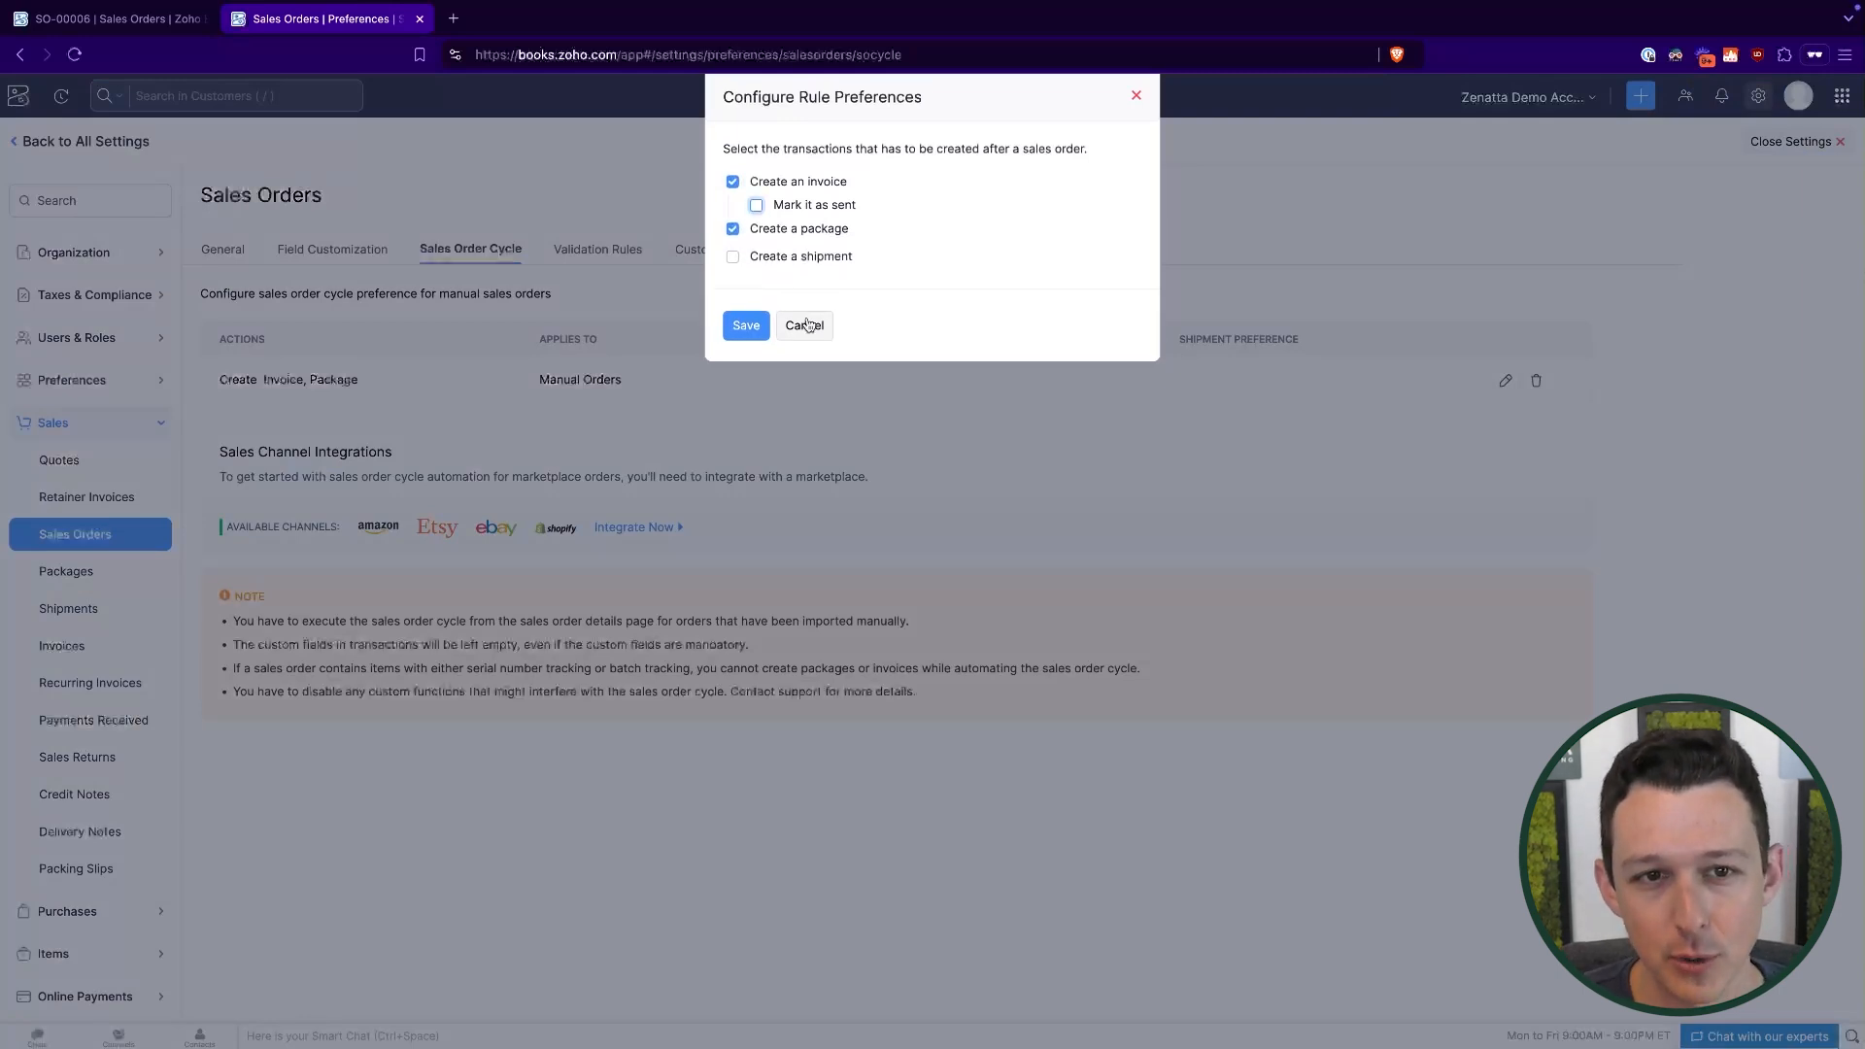
pyautogui.click(805, 326)
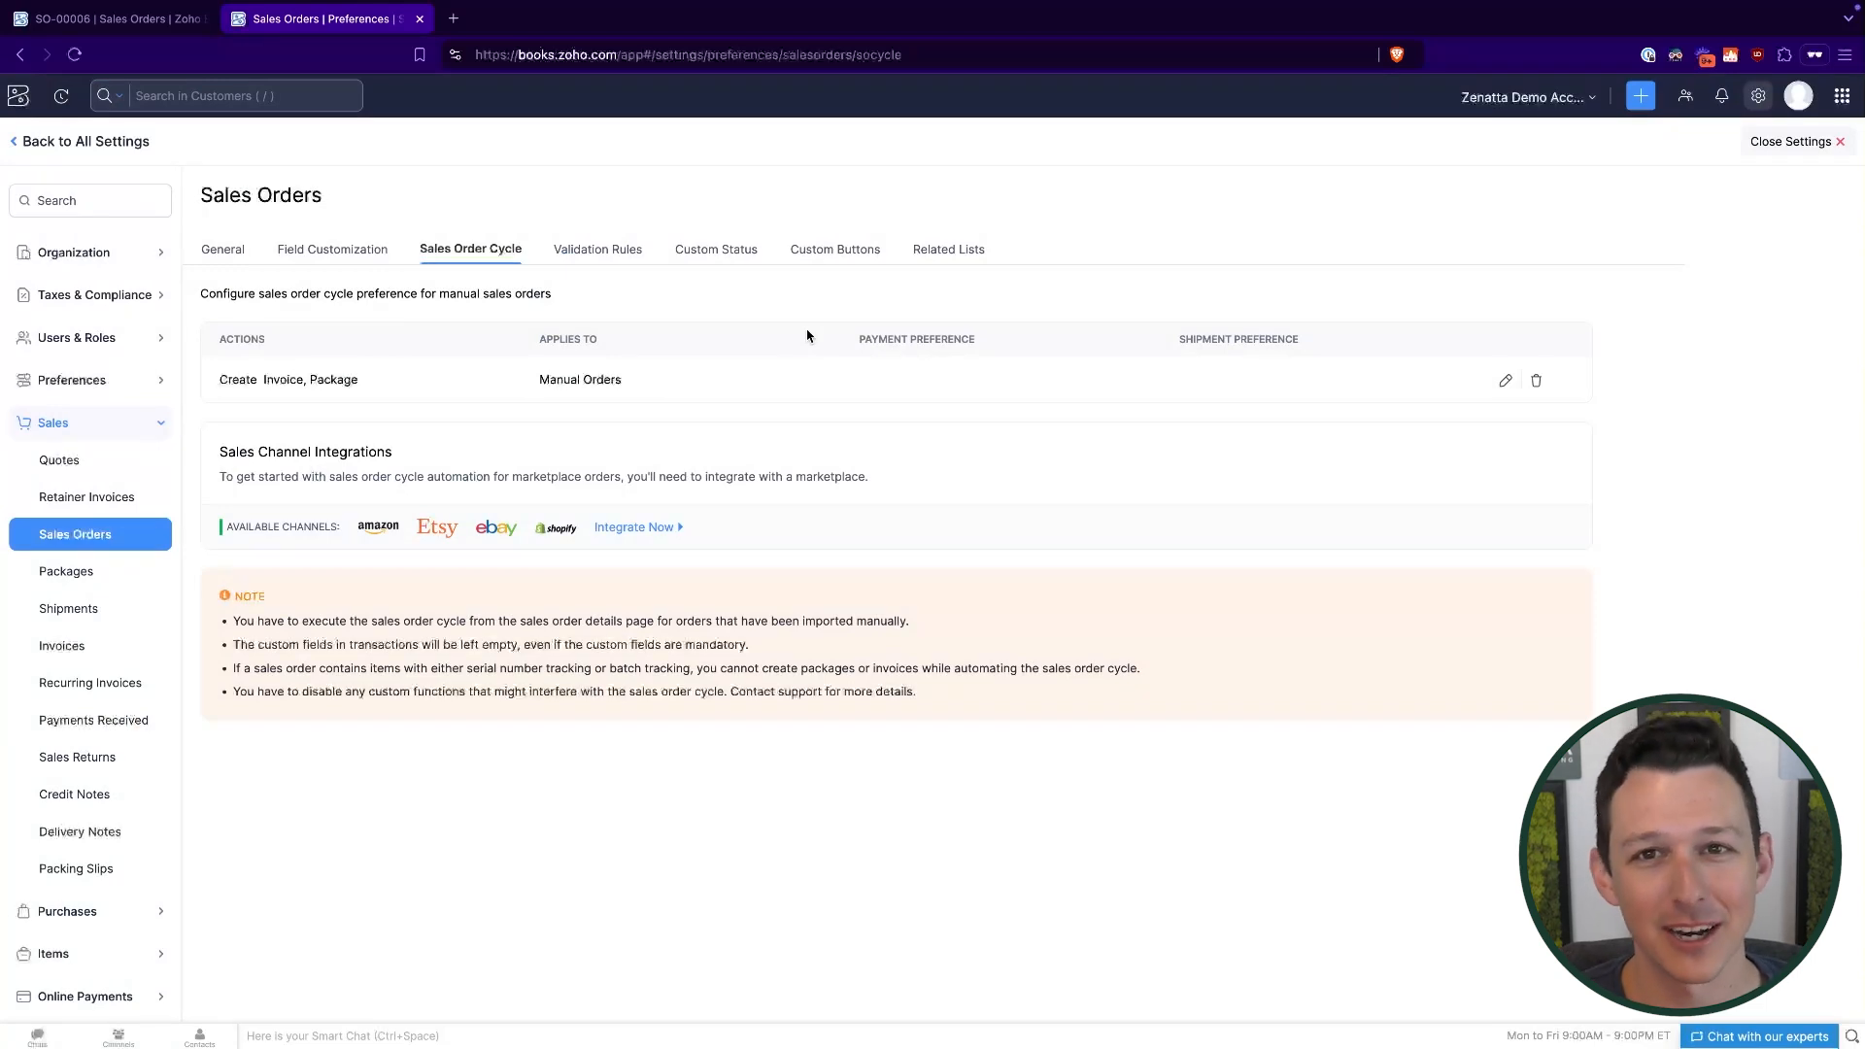
# Review the sending options and associated sales order of the invoice linked to SO-00006, and return to the sales order.
pyautogui.click(116, 19)
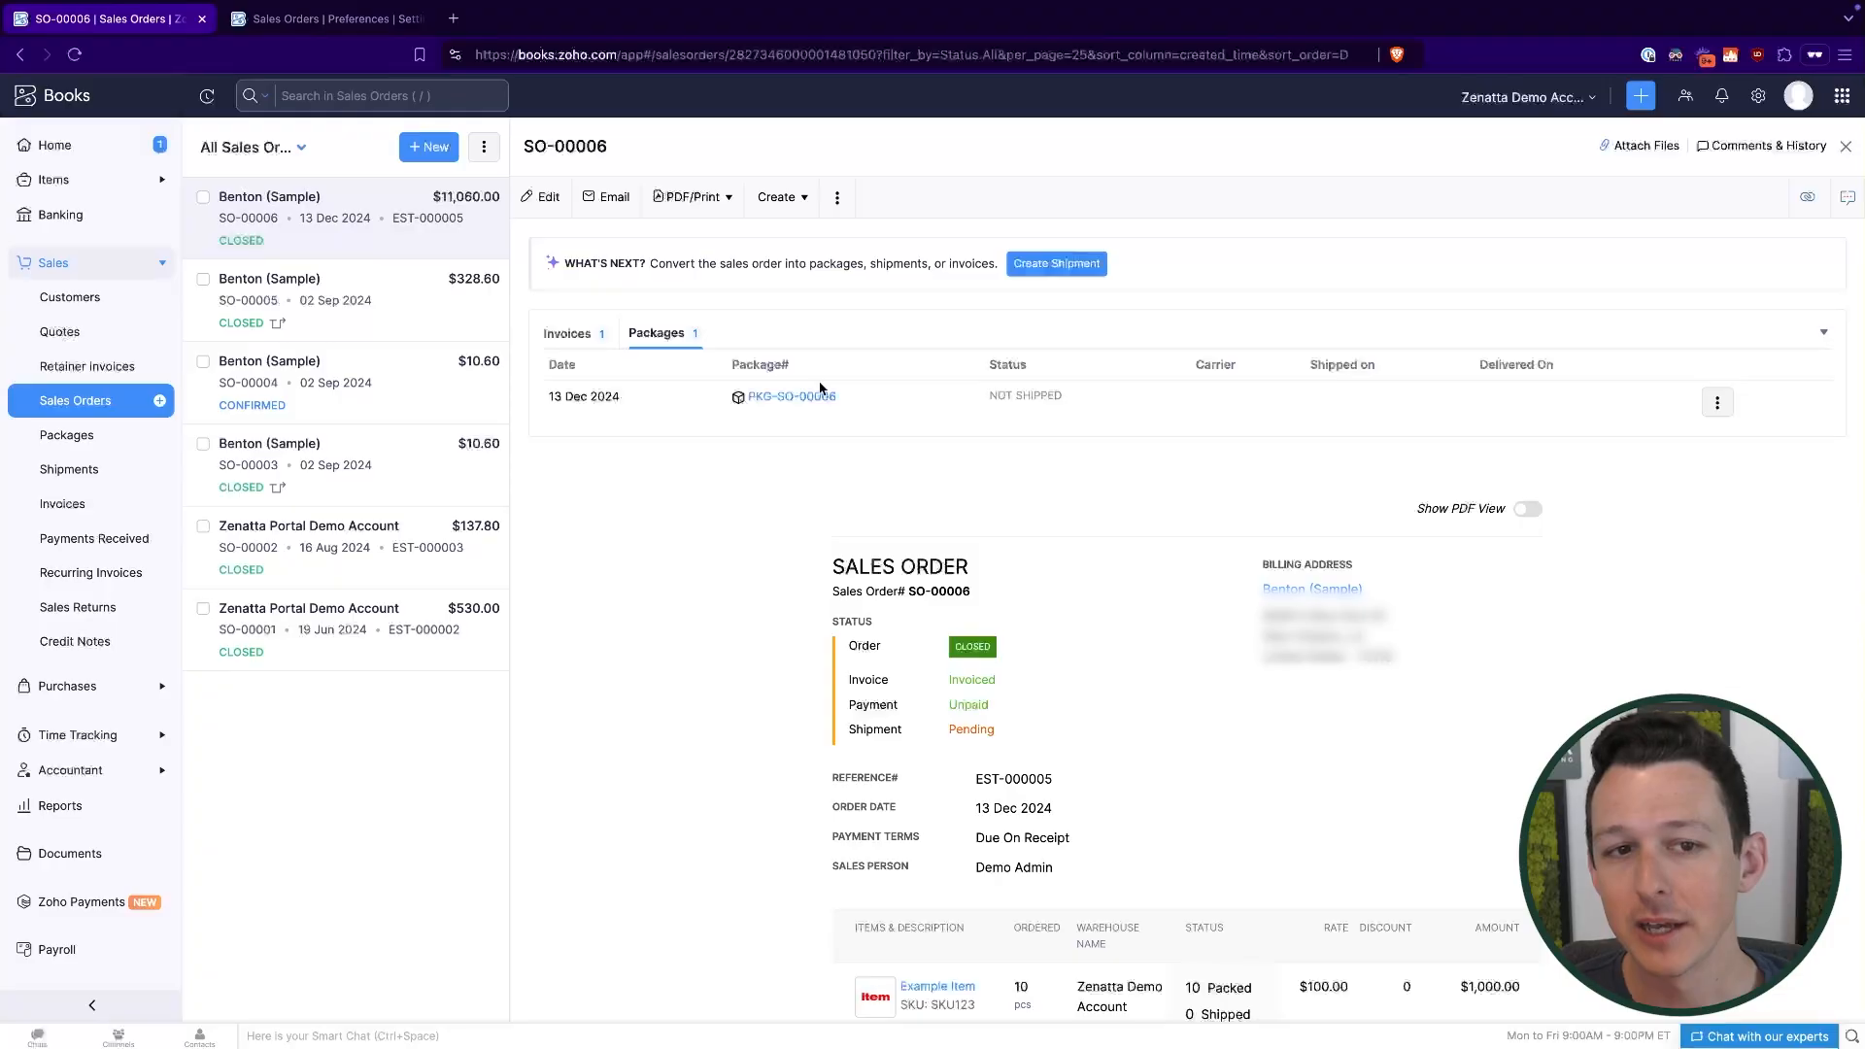
pyautogui.click(562, 337)
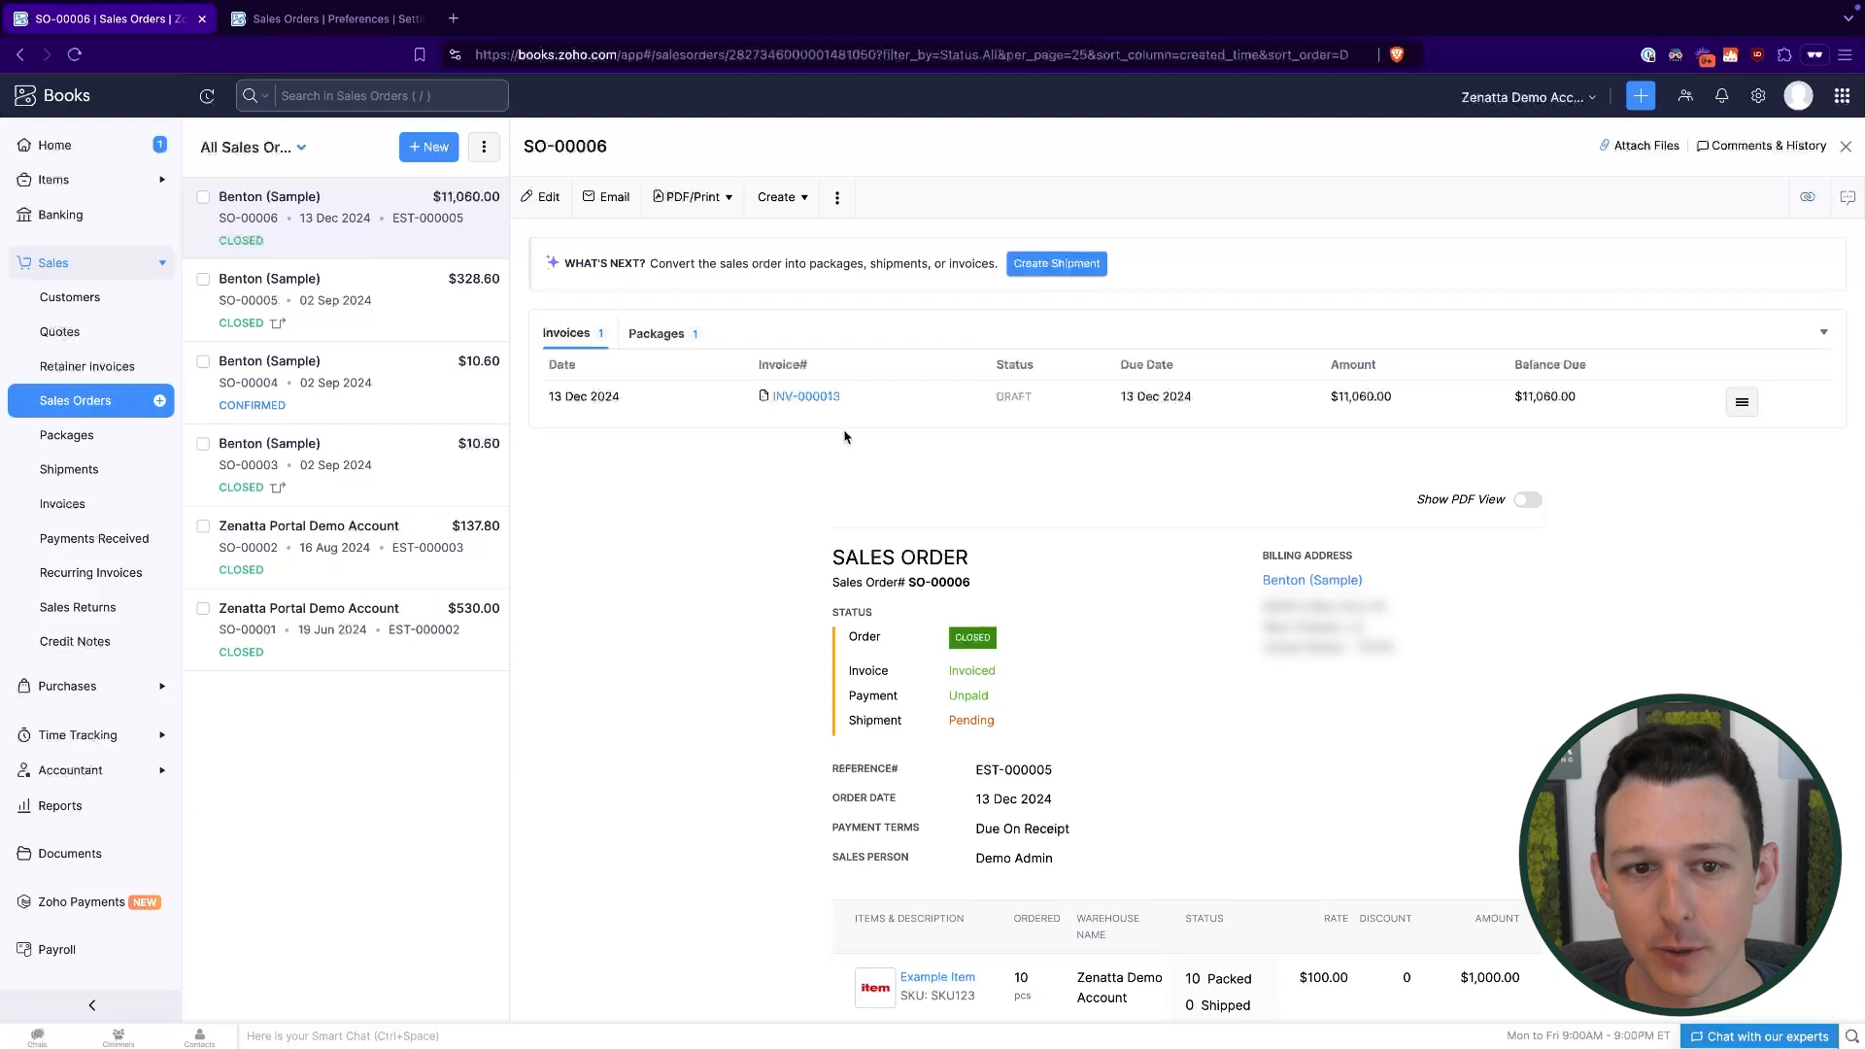
pyautogui.click(802, 399)
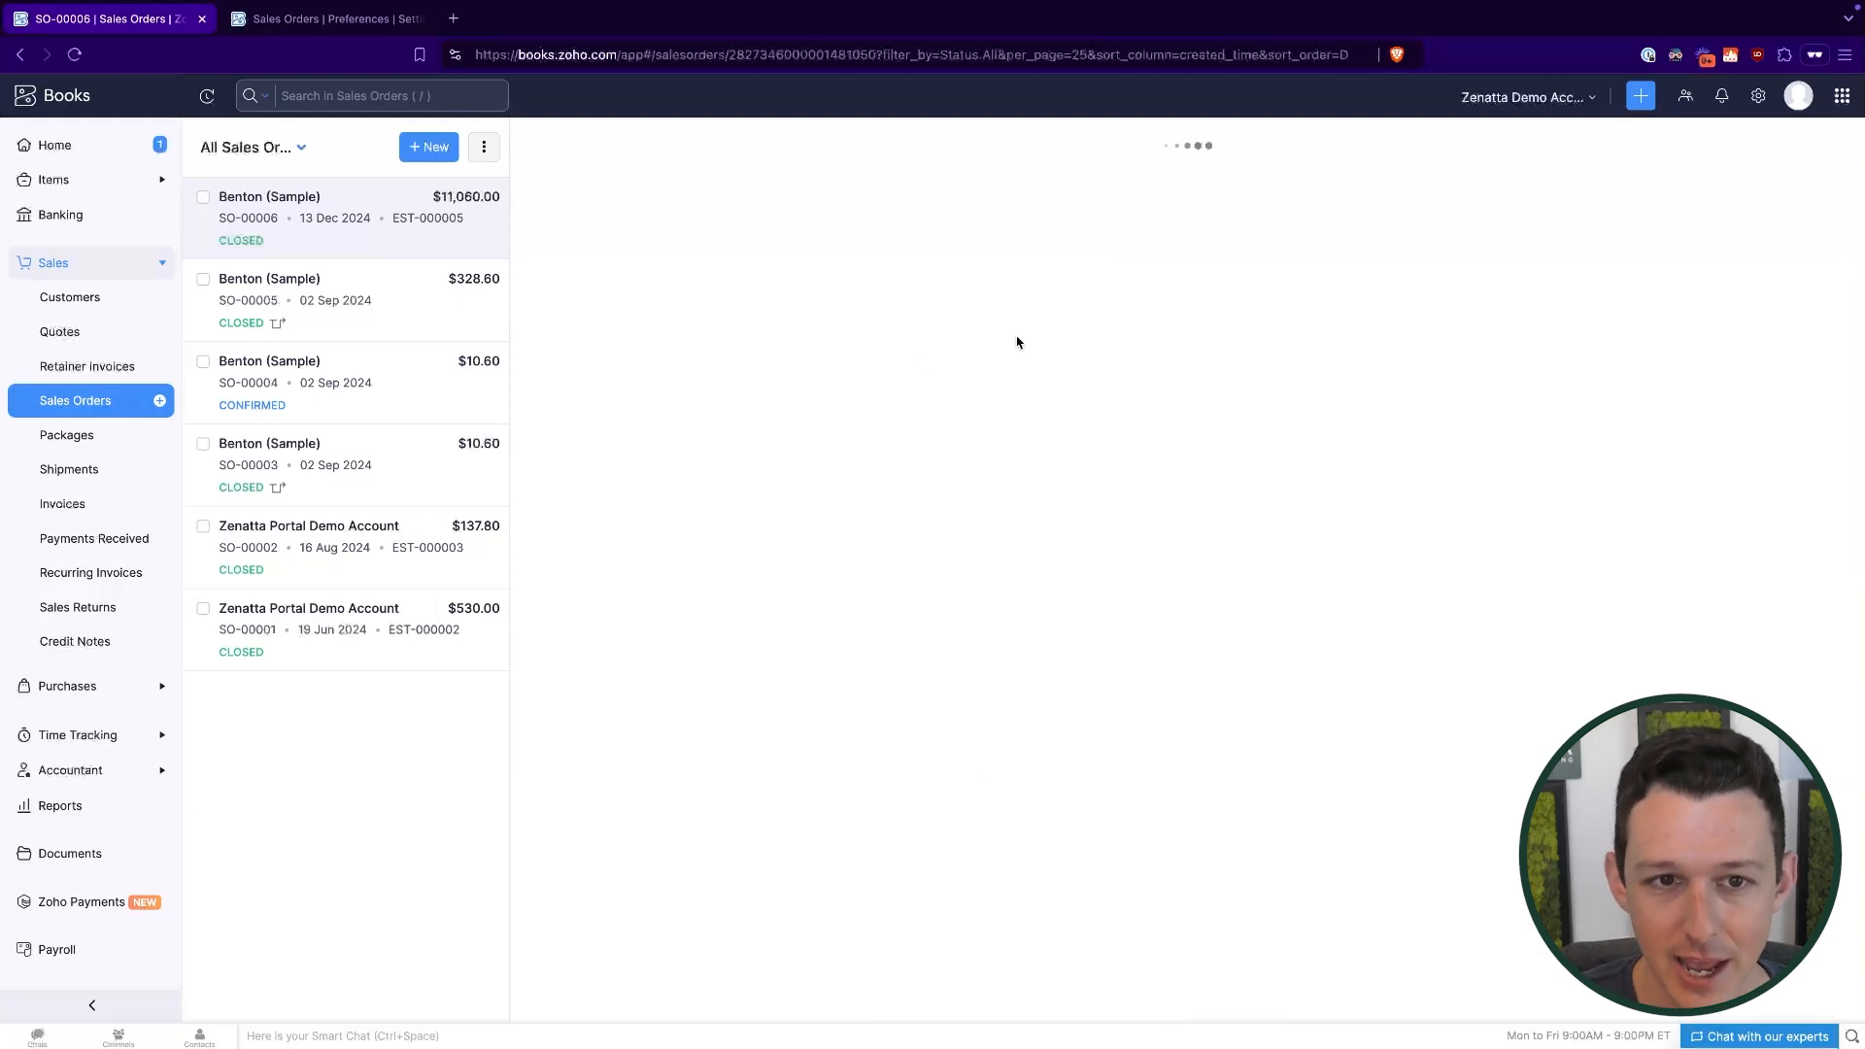
pyautogui.click(609, 196)
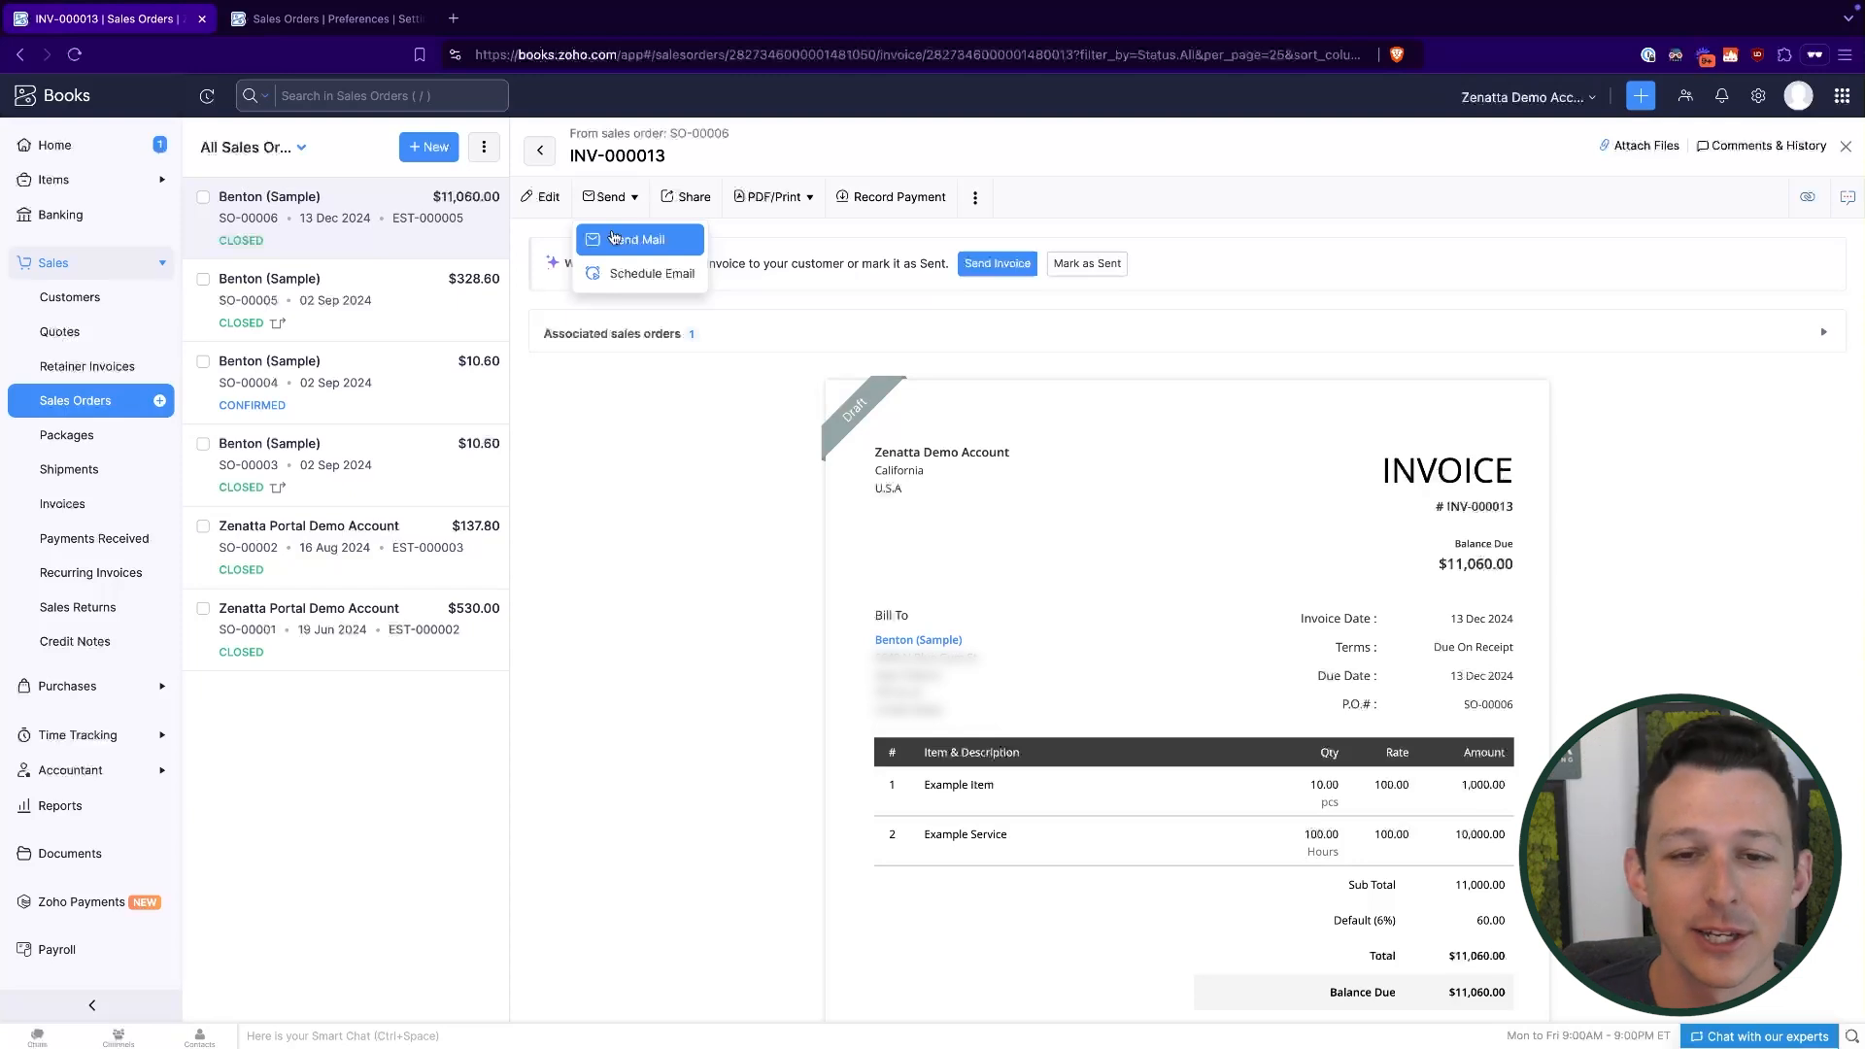
pyautogui.click(1805, 334)
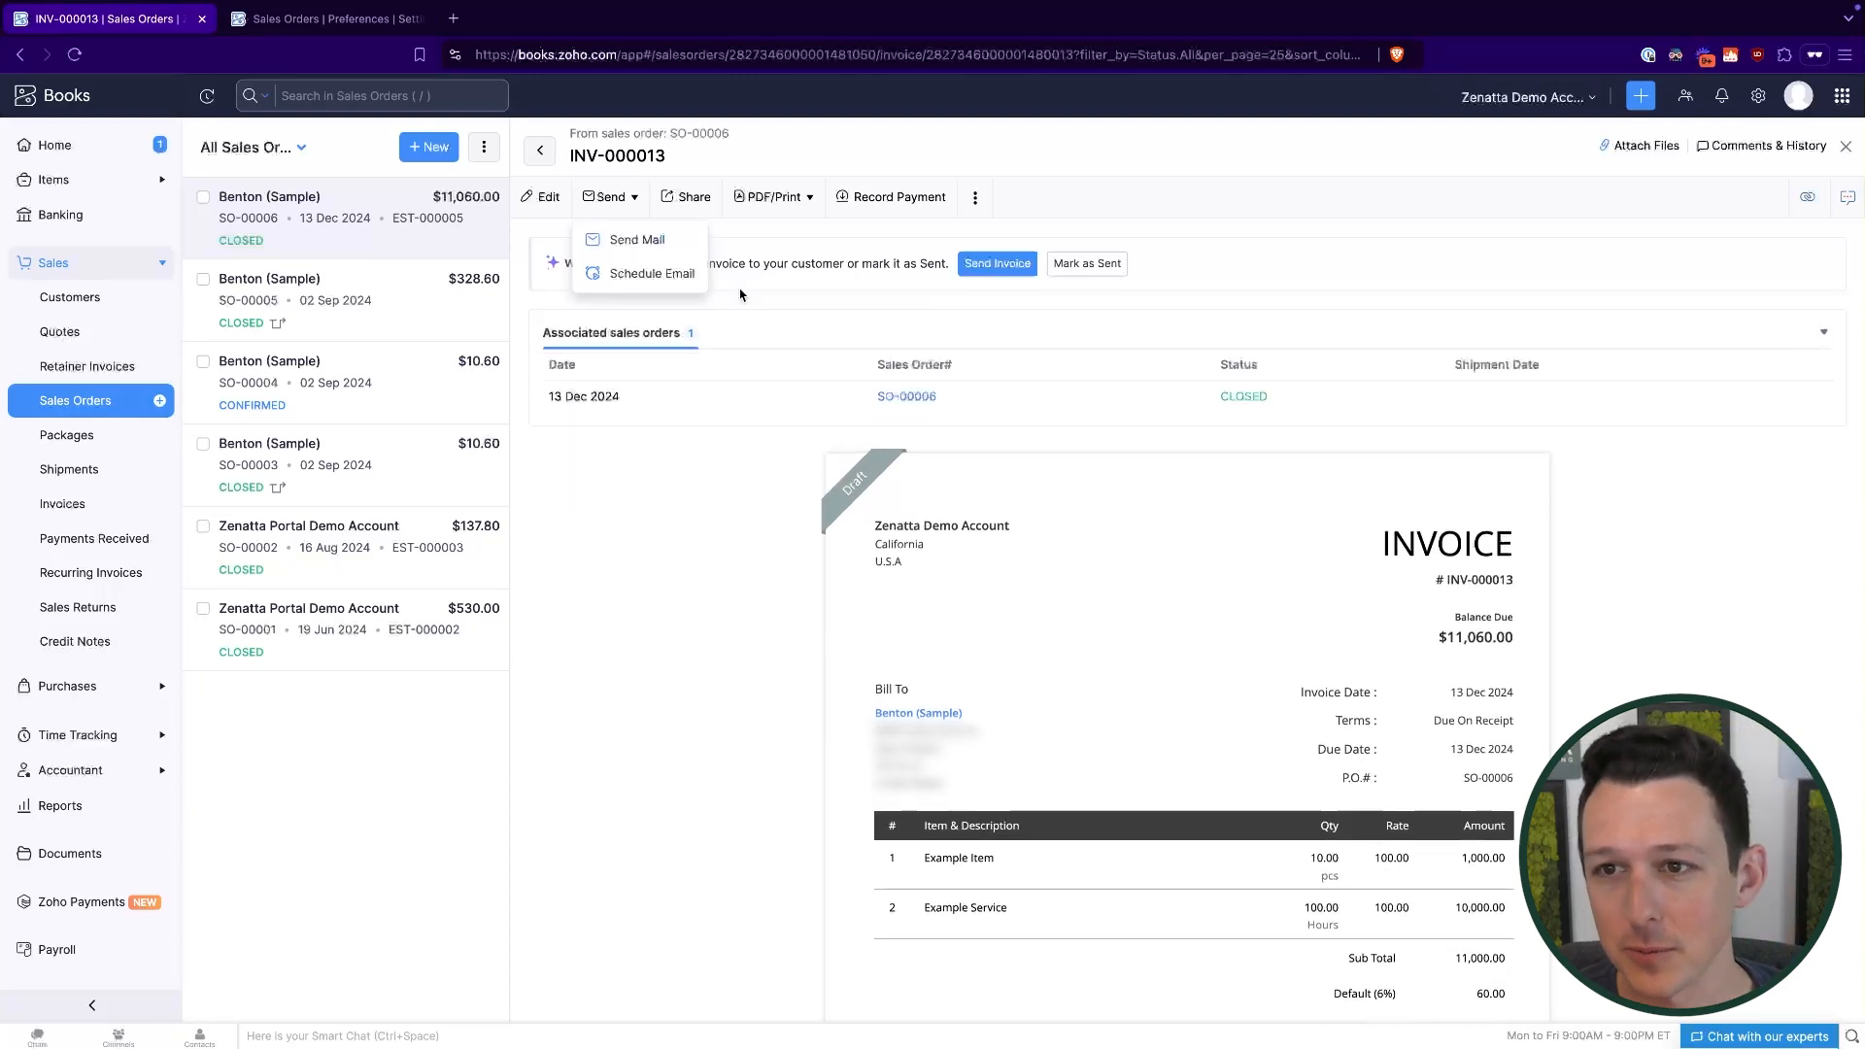
pyautogui.click(889, 396)
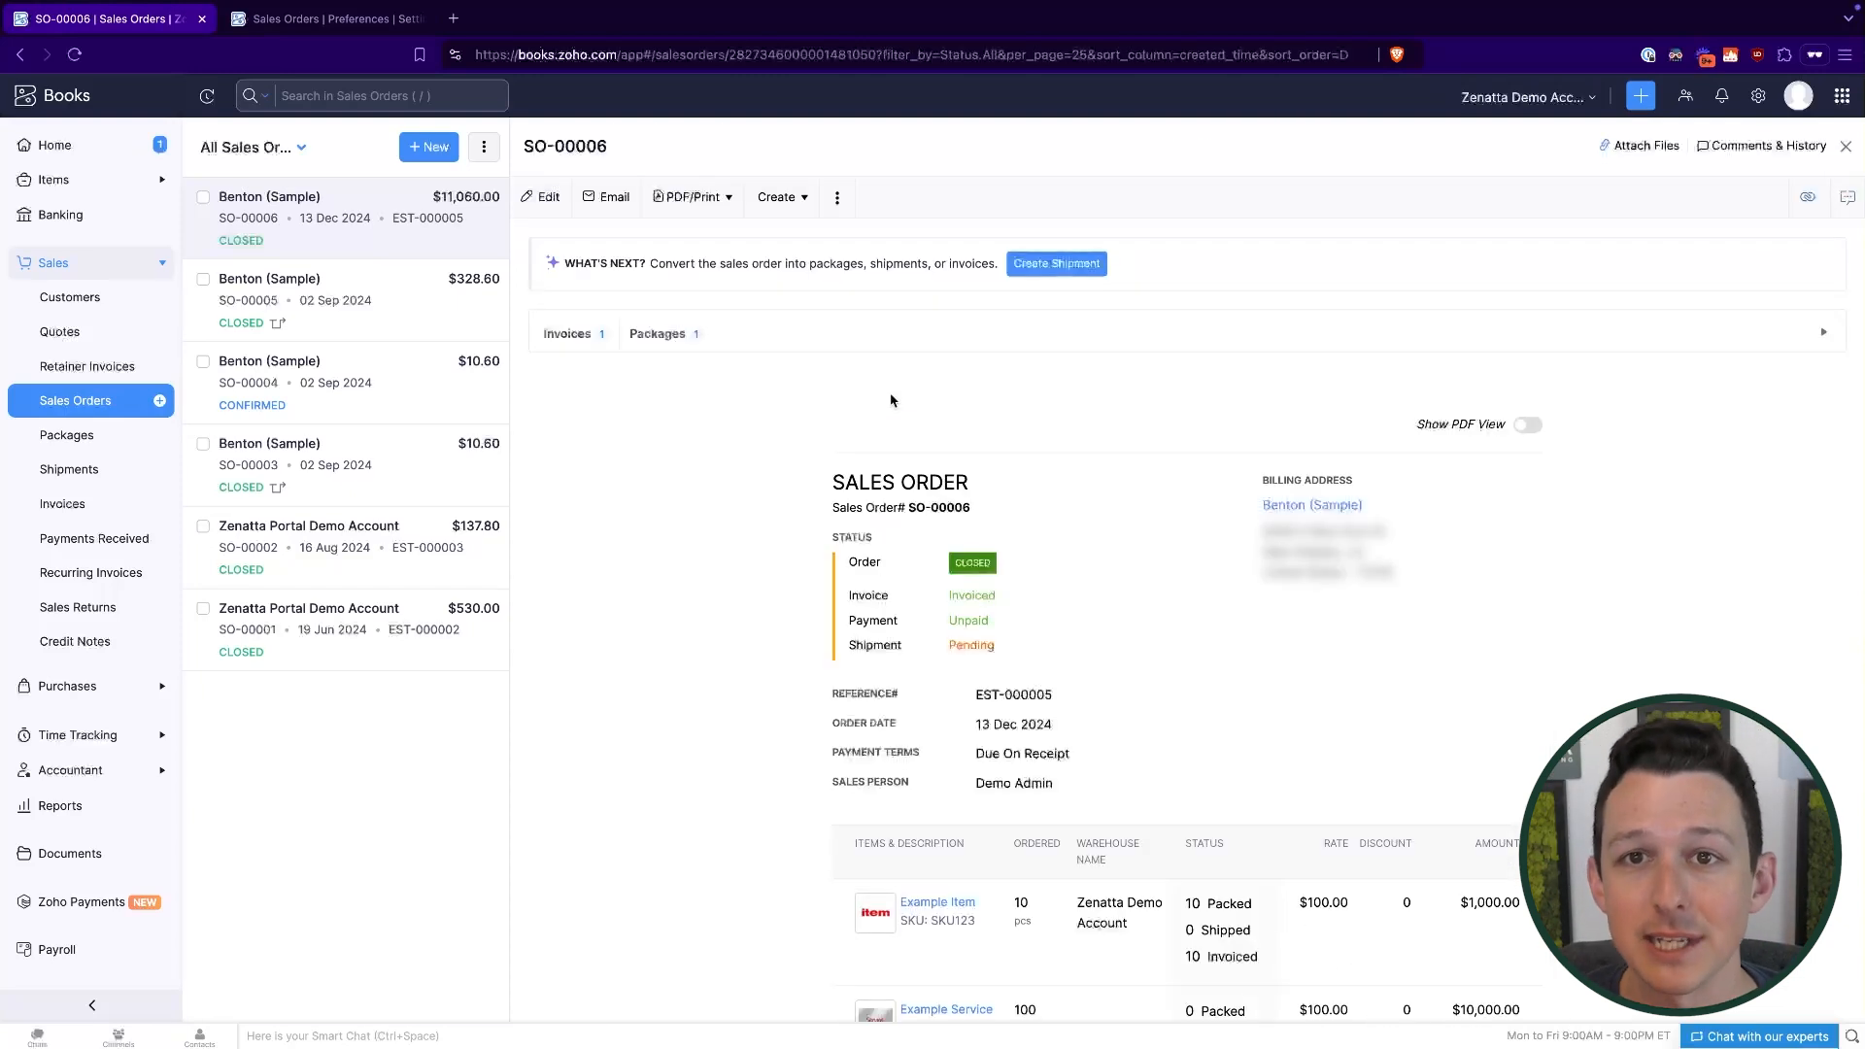